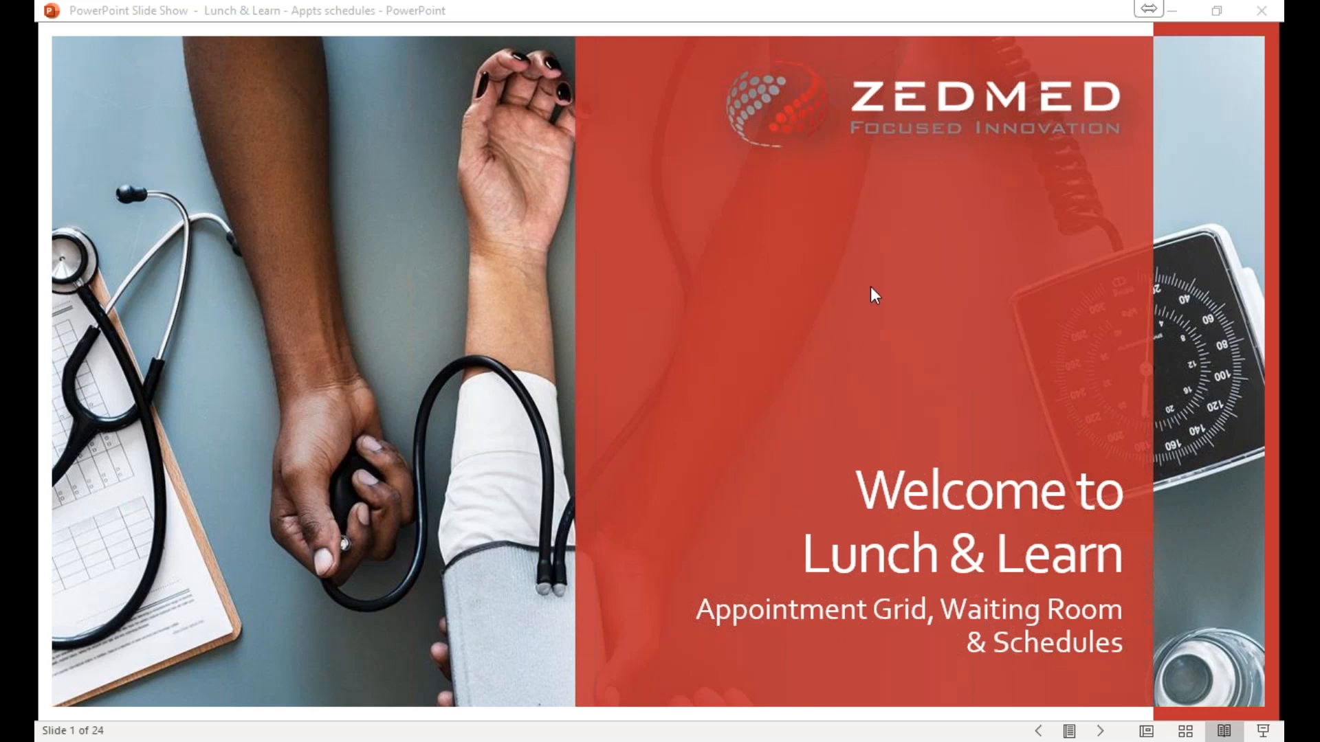
# Step: Switch from the slide show to Zedmed and open the Appointments grid from the Reception screen
pyautogui.click(1099, 732)
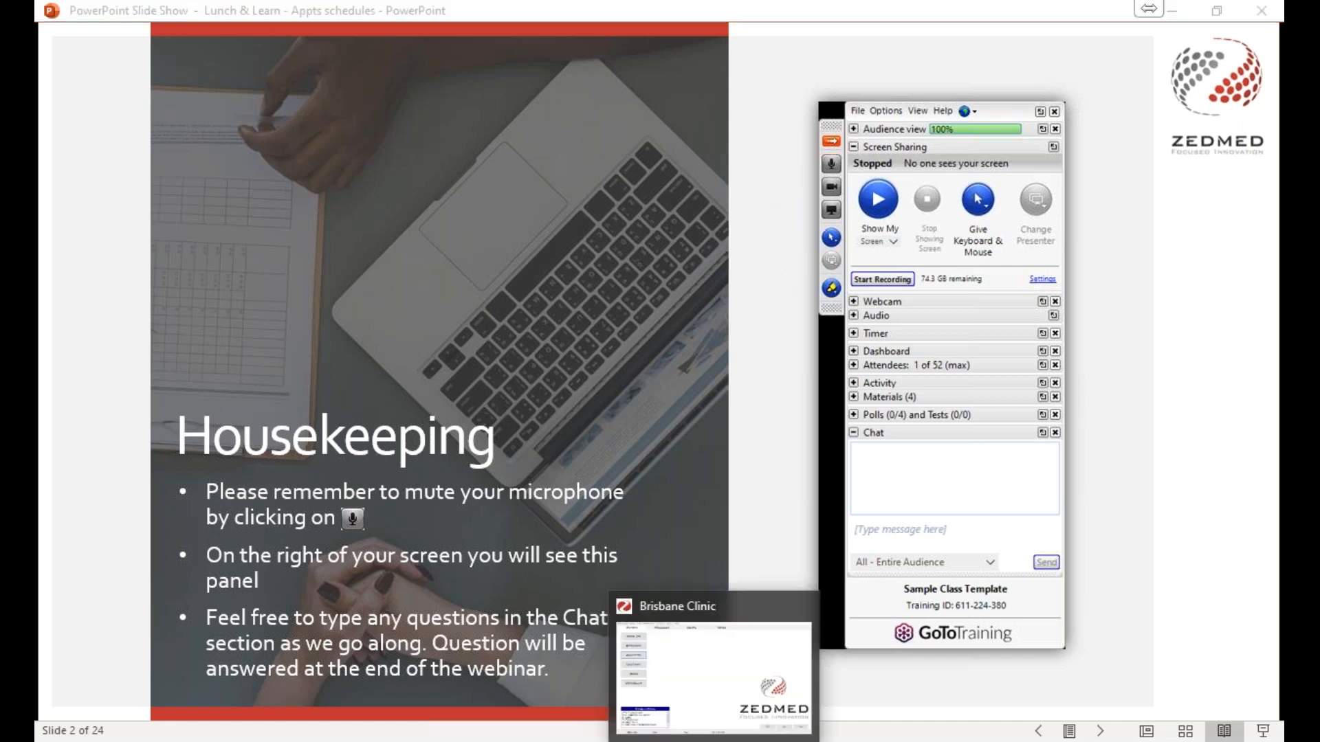
pyautogui.click(715, 734)
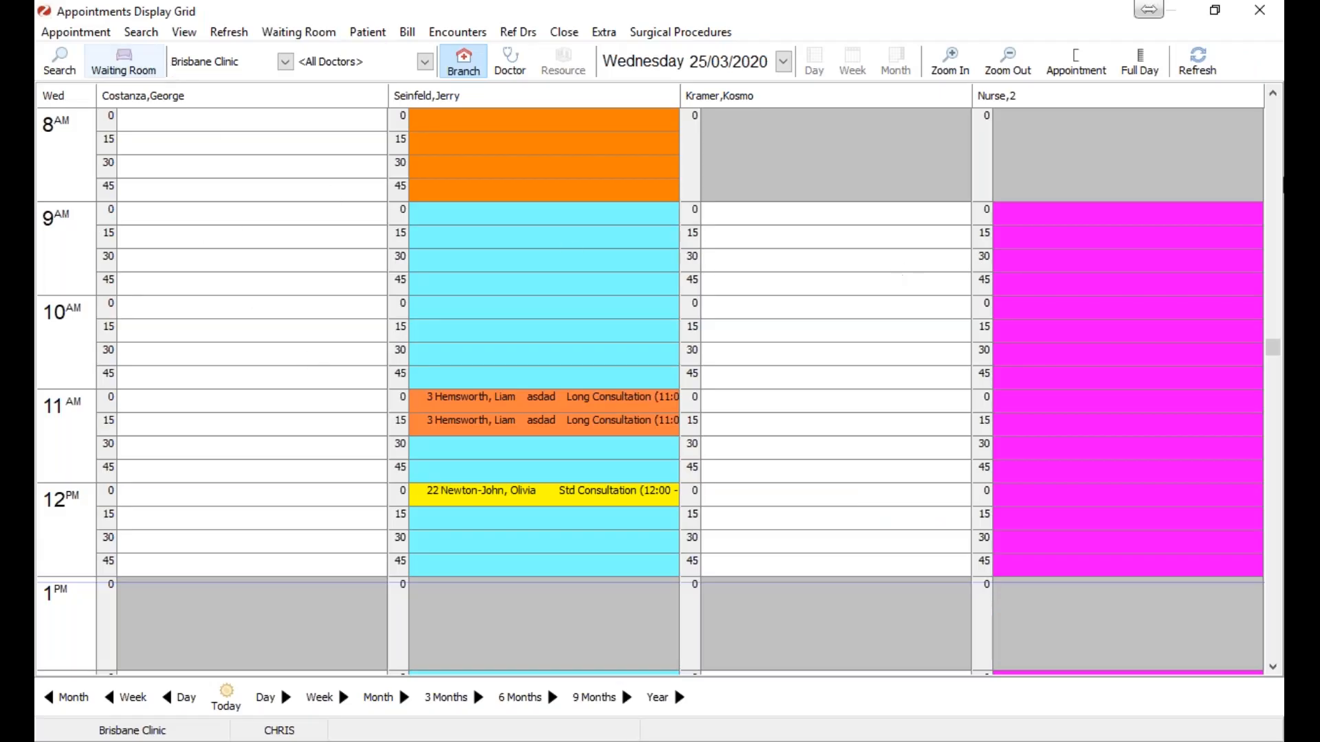
pyautogui.click(1259, 10)
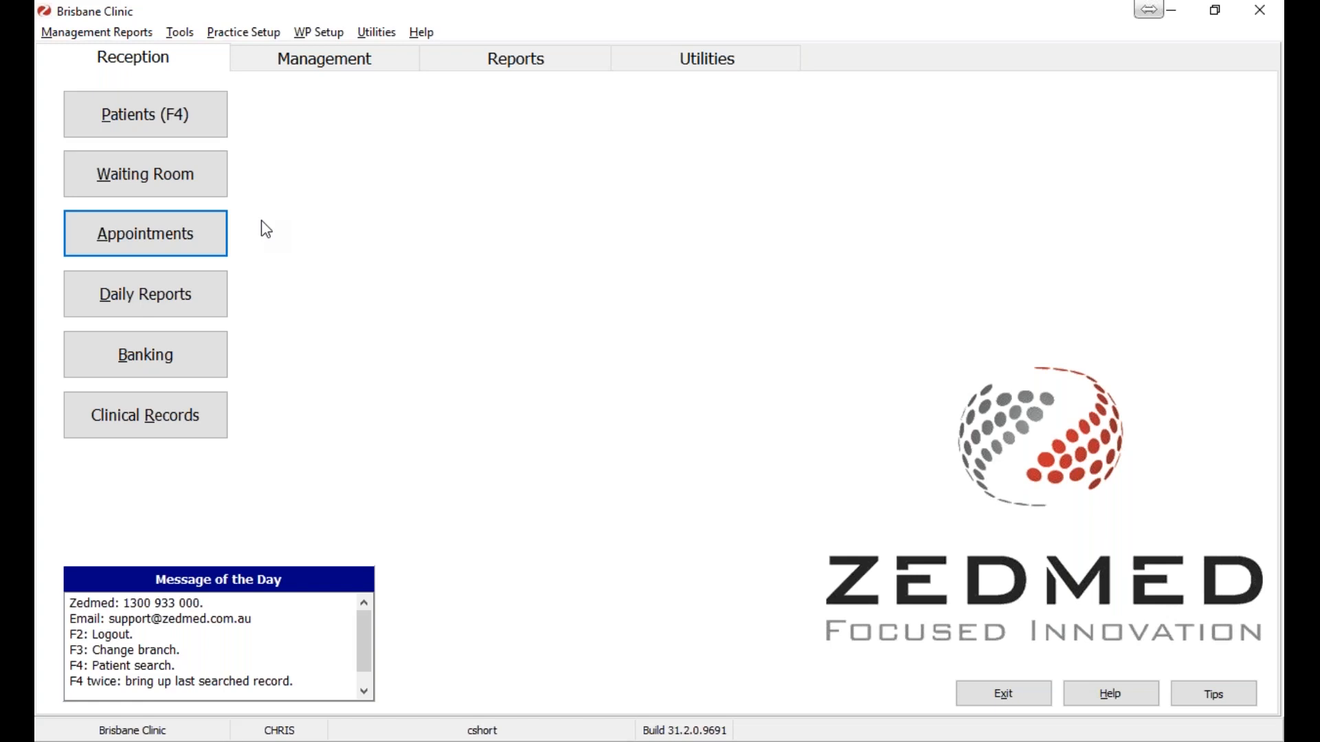
pyautogui.click(196, 234)
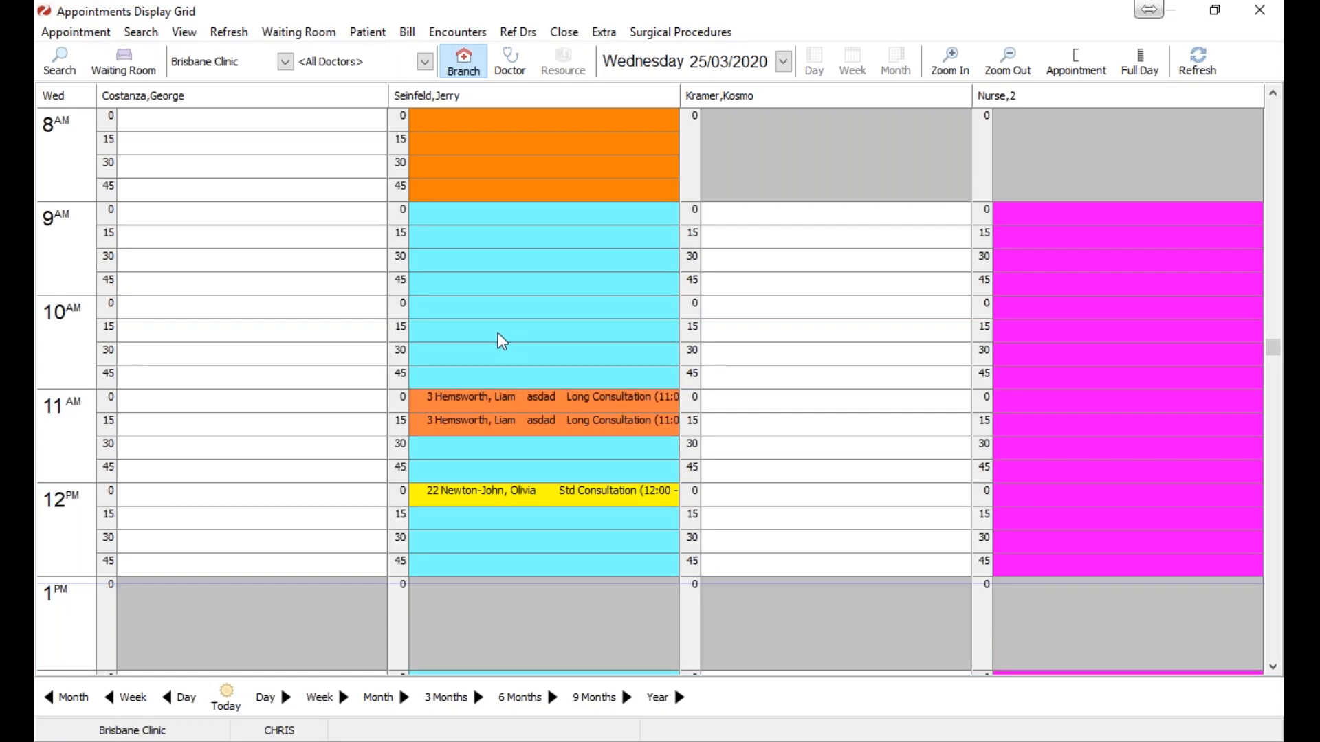
# Step: Examine the consultation type assigned to the slots between 8 AM and 10:30 AM in the second doctor's column
pyautogui.scroll(7, 502, 341)
pyautogui.scroll(-3, 502, 341)
pyautogui.scroll(-4, 502, 342)
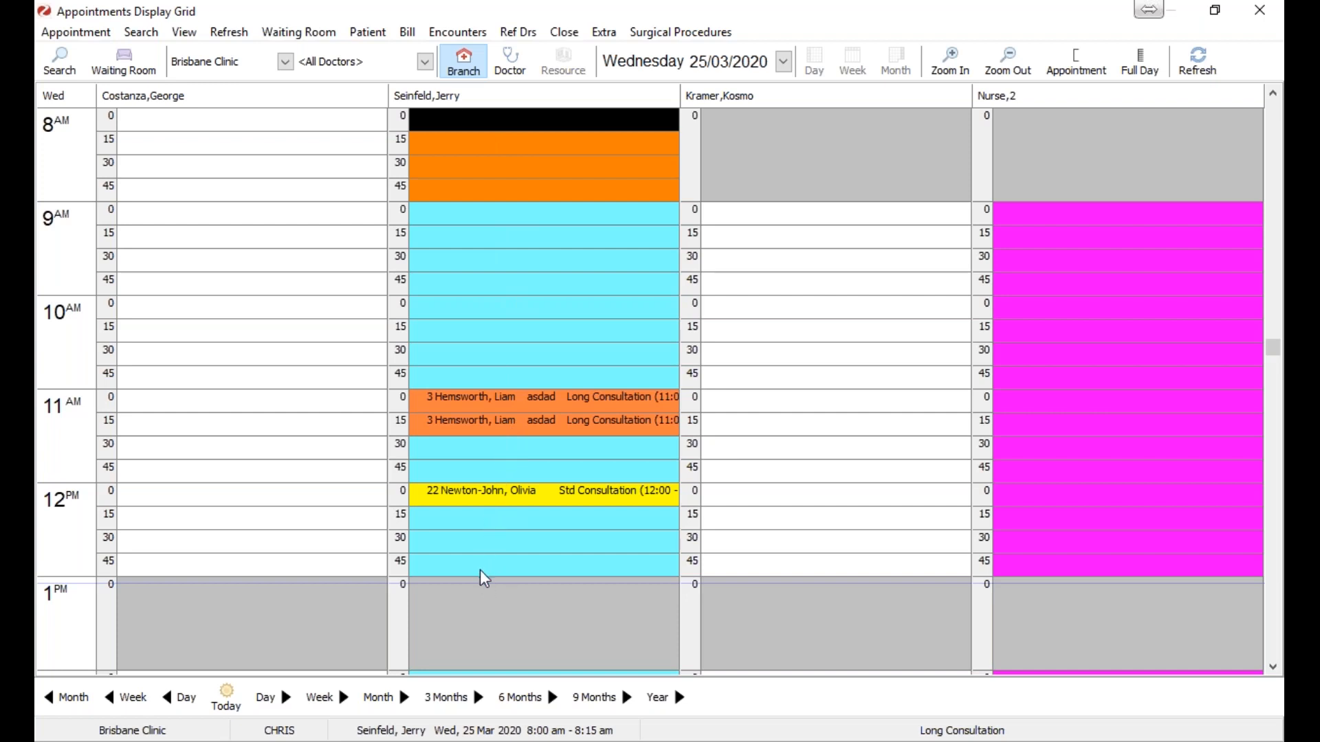
pyautogui.click(505, 189)
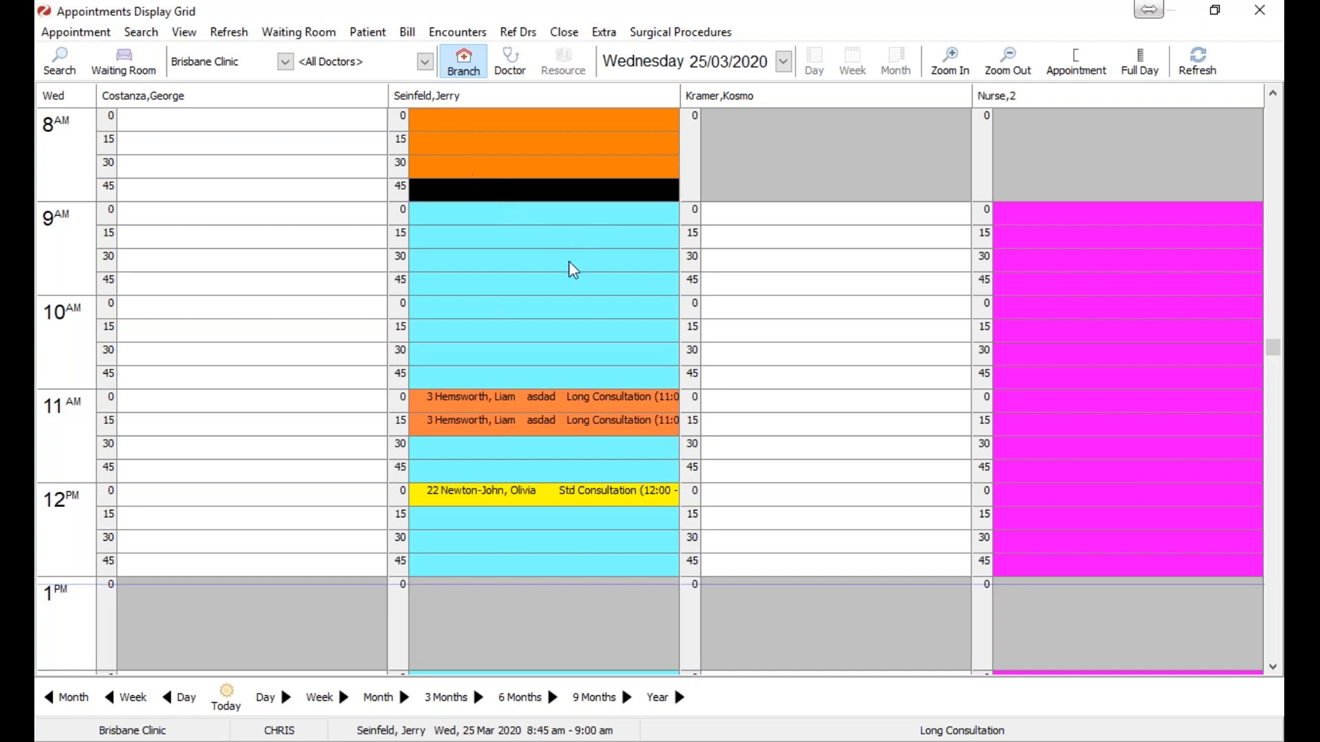
pyautogui.click(492, 149)
pyautogui.click(506, 173)
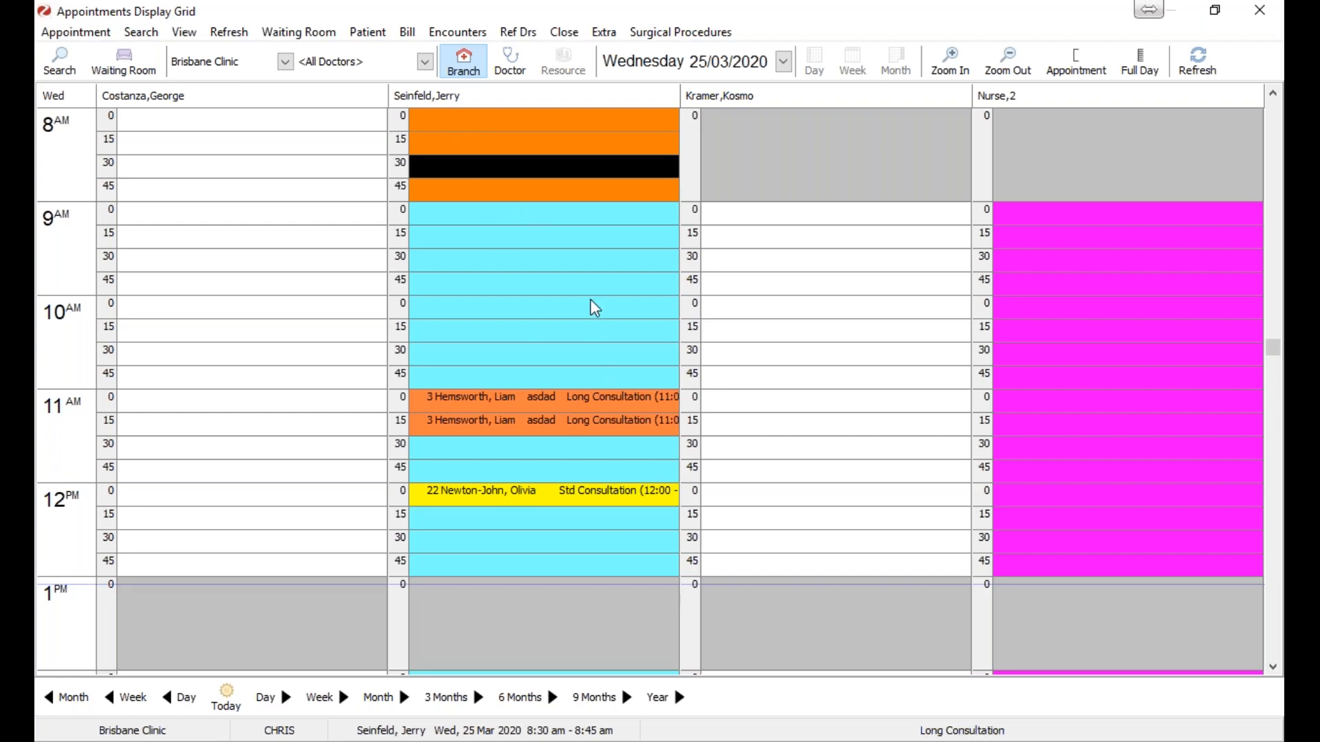
pyautogui.click(553, 240)
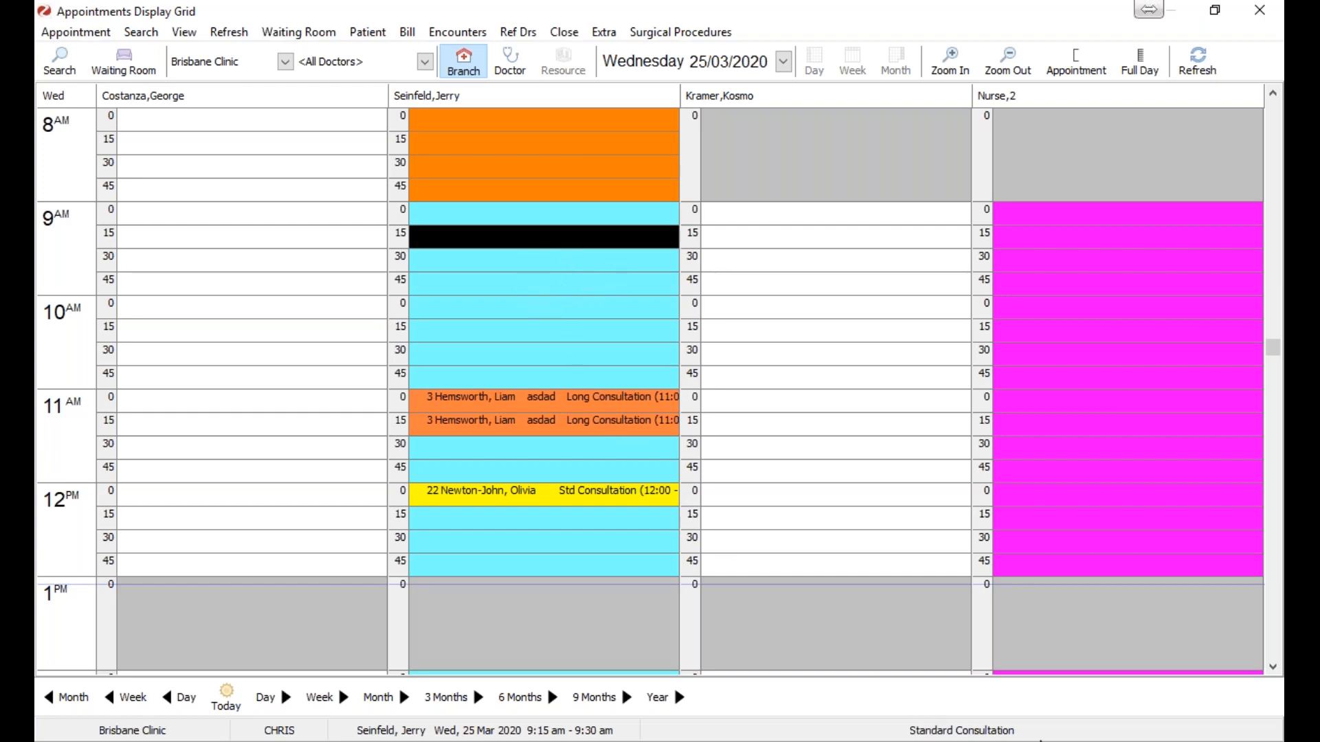
pyautogui.click(583, 332)
pyautogui.click(572, 285)
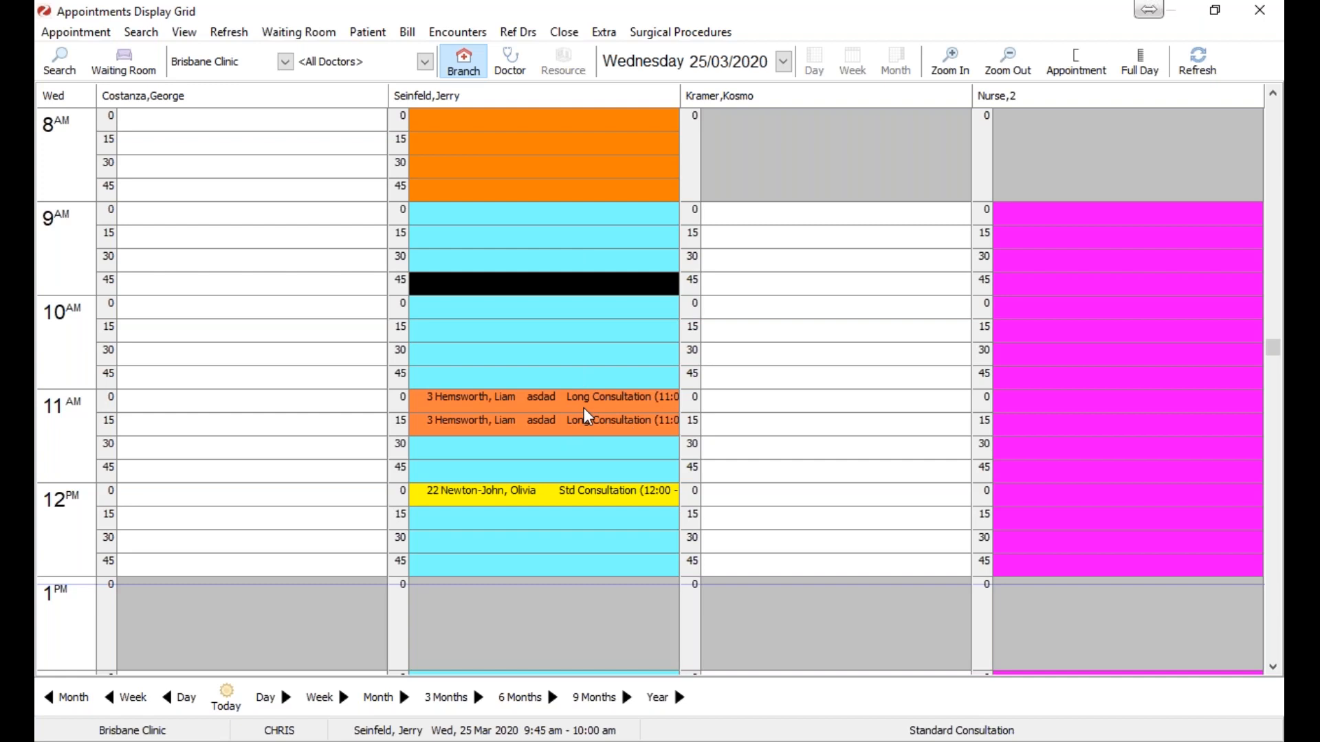
# Step: Inspect the booked appointments at 12:00 and from 11:00 to 11:30 in the second doctor's column
pyautogui.click(586, 495)
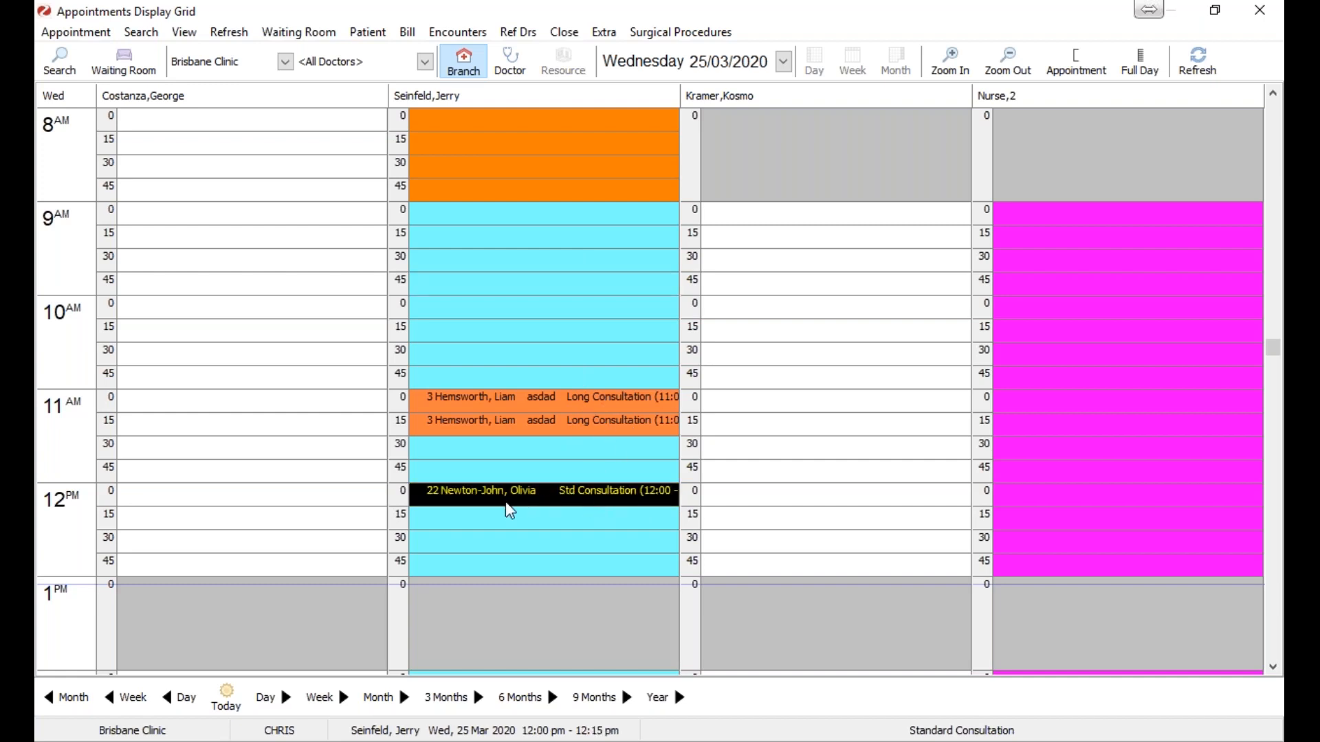
pyautogui.click(551, 426)
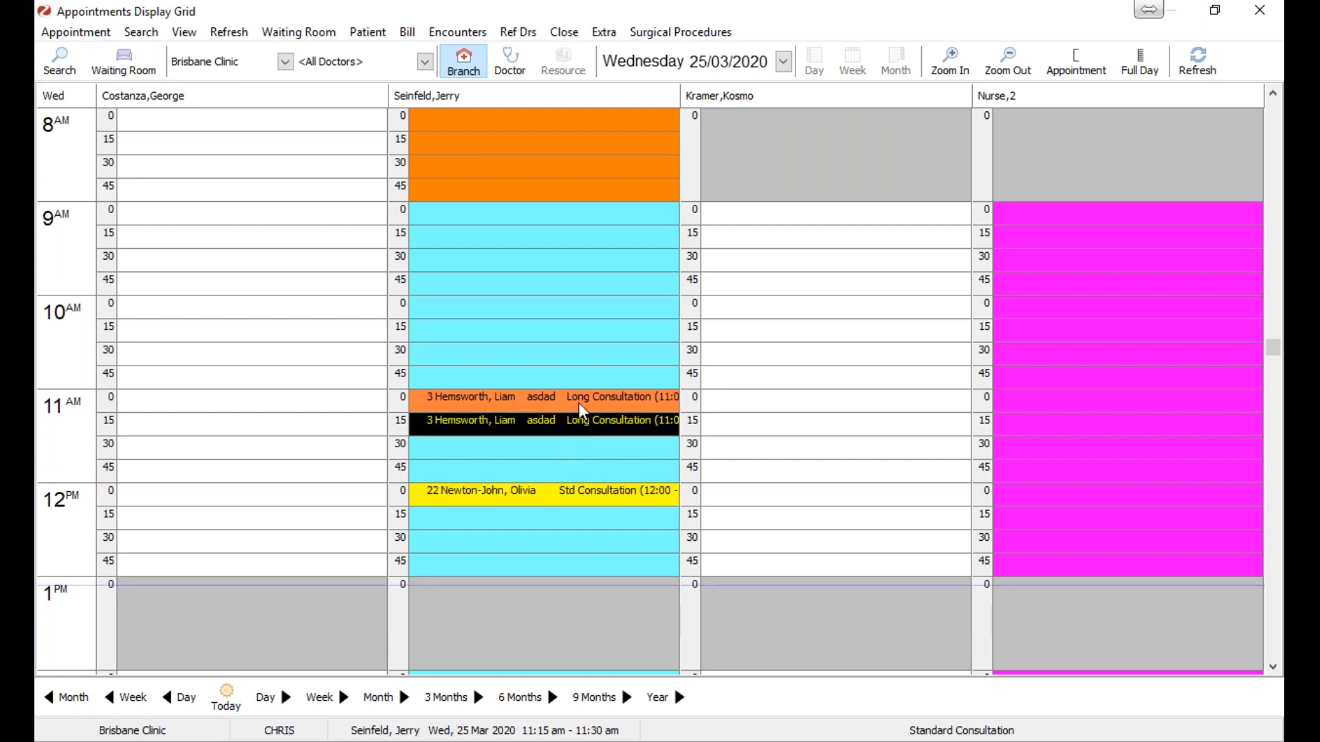
pyautogui.click(579, 403)
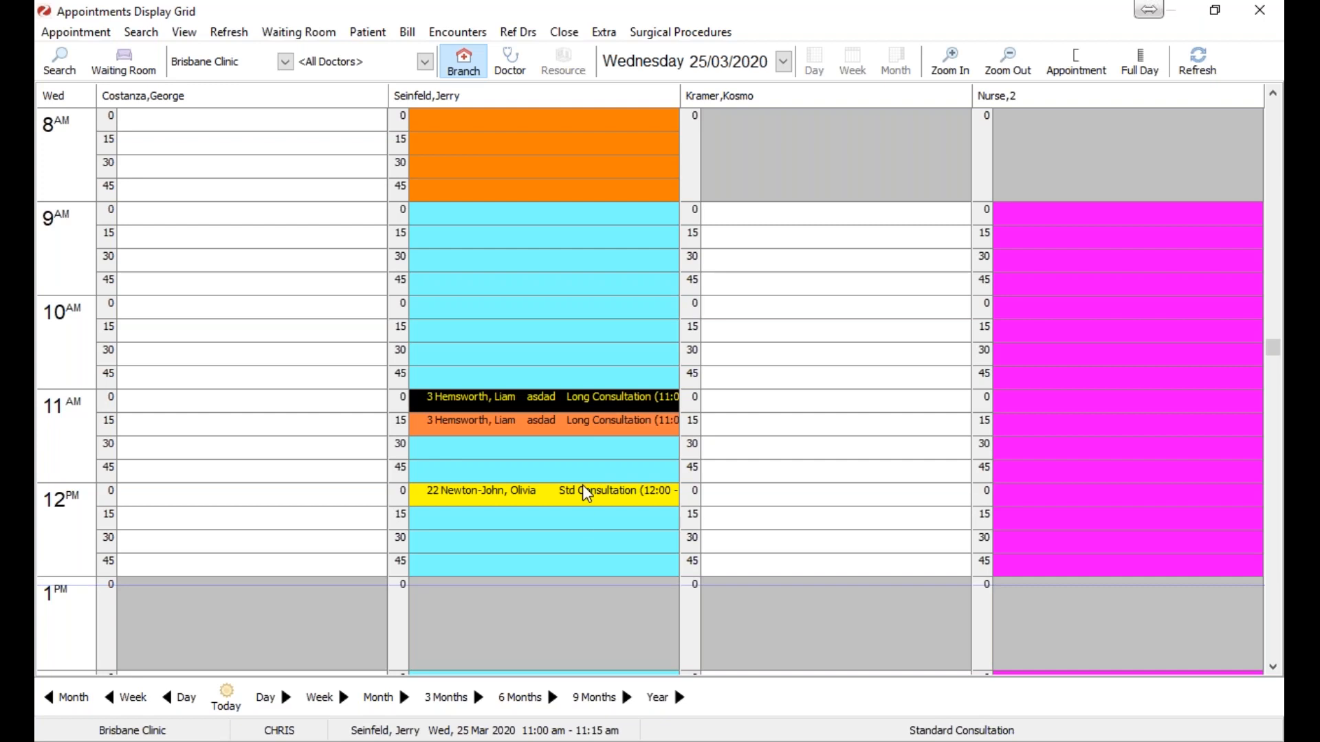
pyautogui.click(605, 422)
pyautogui.click(604, 398)
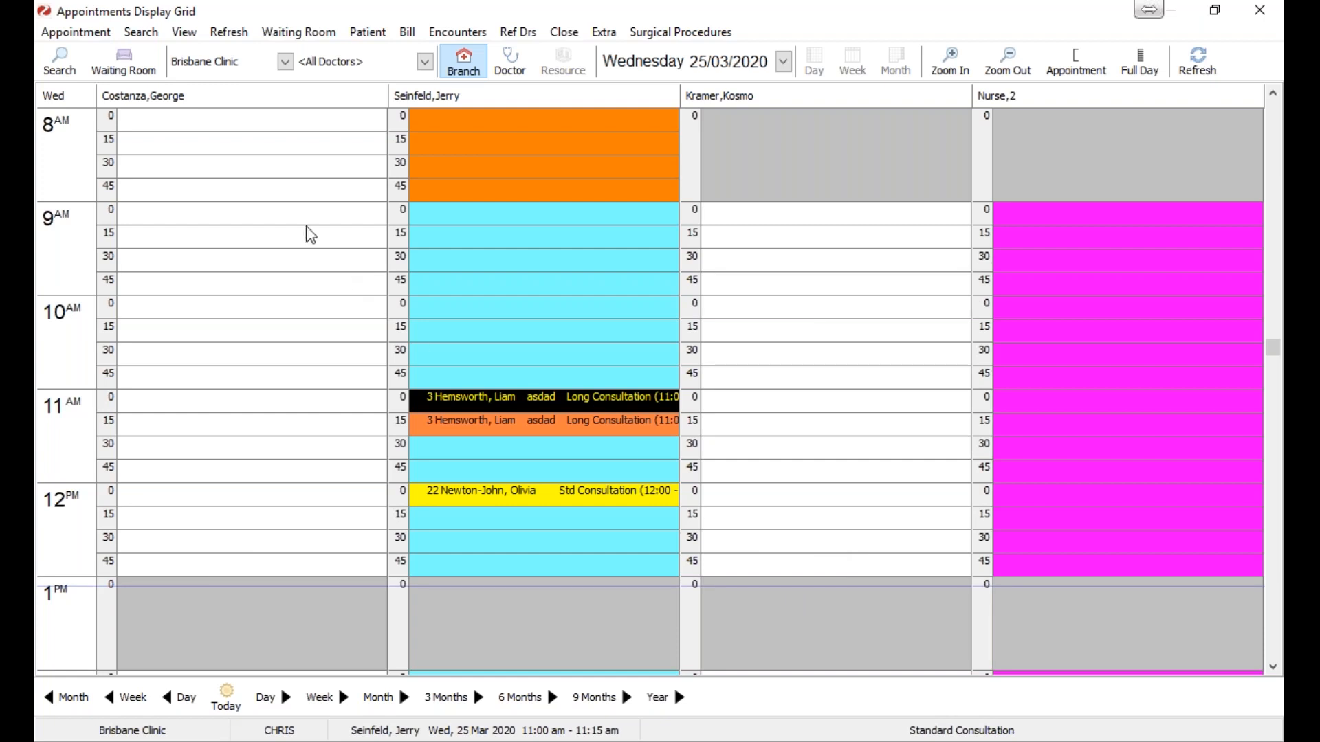
# Step: Display the appointment grid for Canberra Clinic and for Adelaide Clinic in turn
pyautogui.click(253, 66)
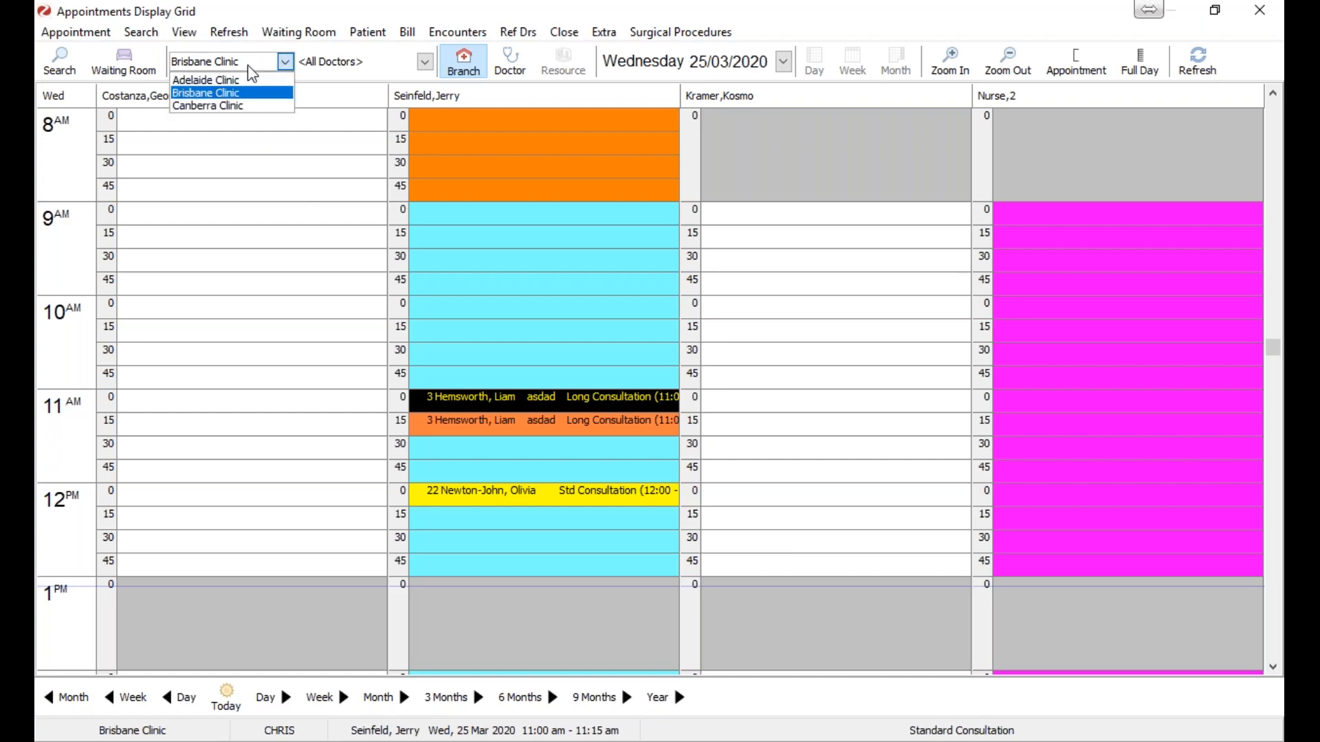
pyautogui.click(242, 106)
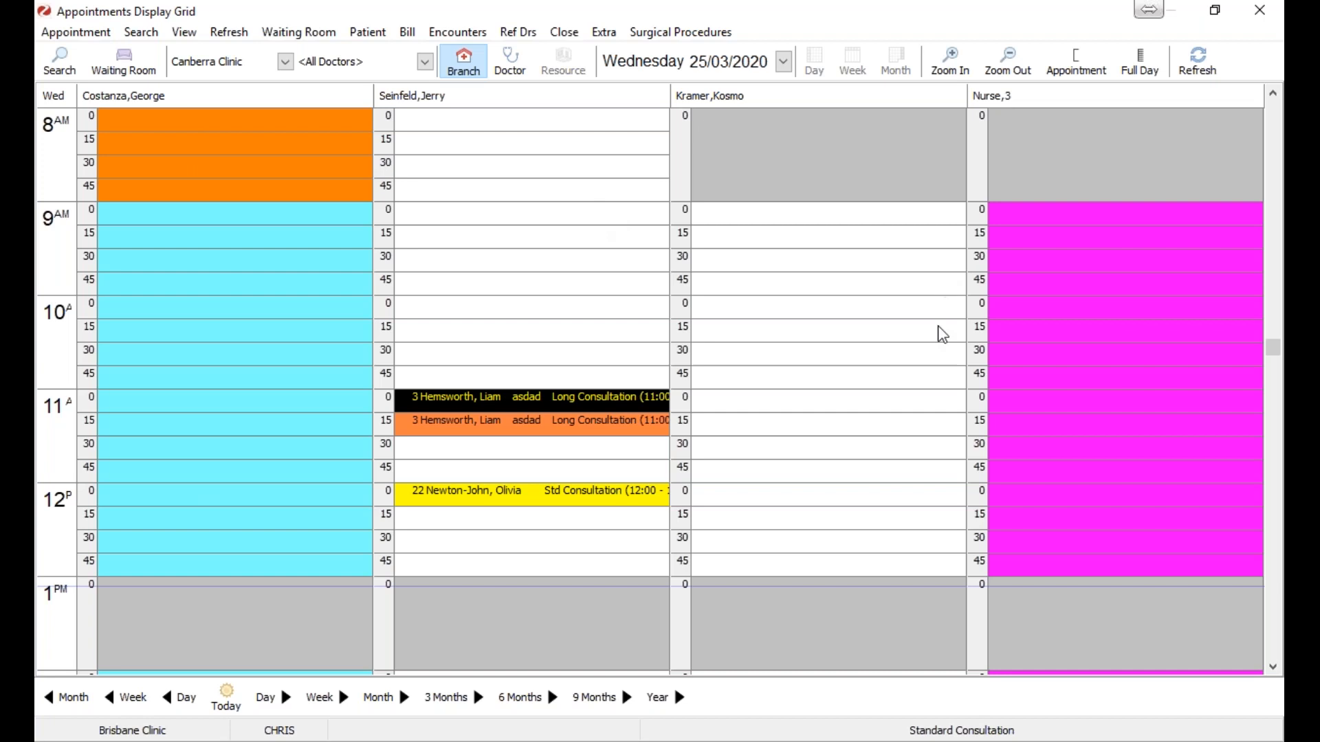
pyautogui.click(284, 62)
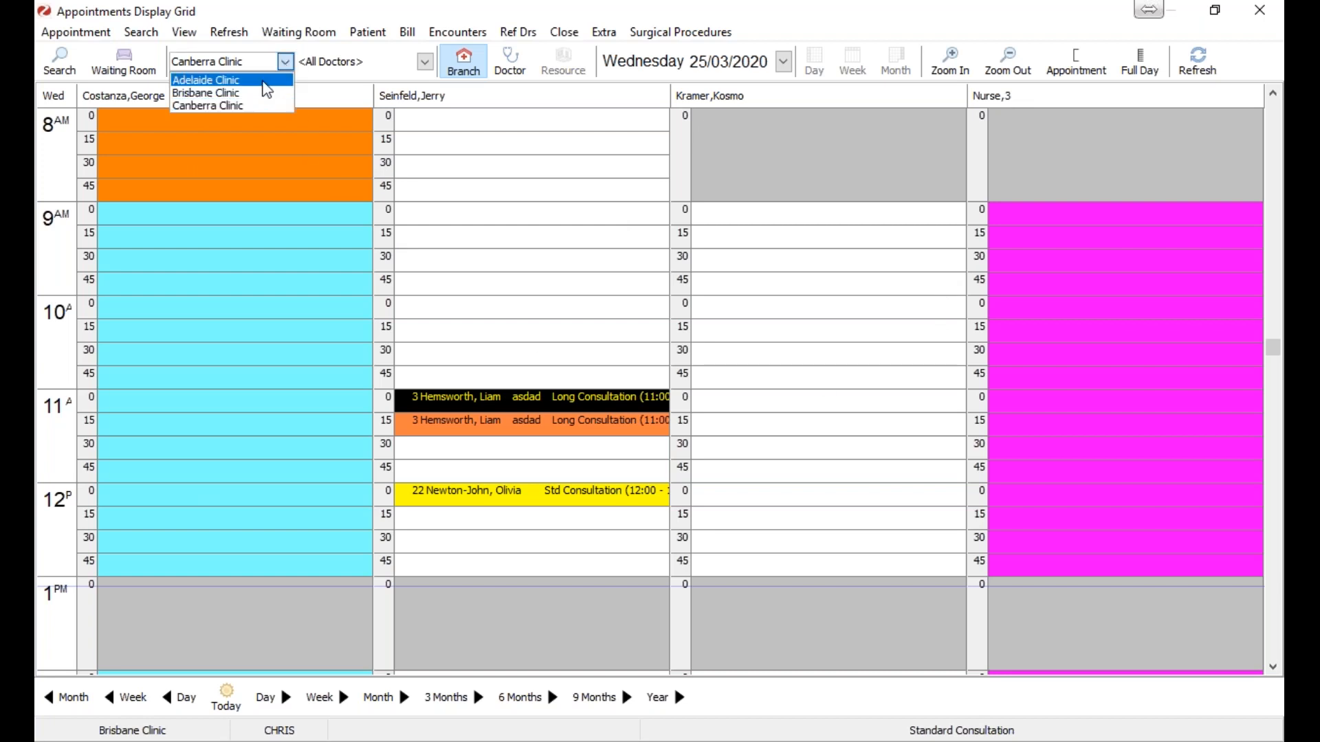
pyautogui.click(262, 81)
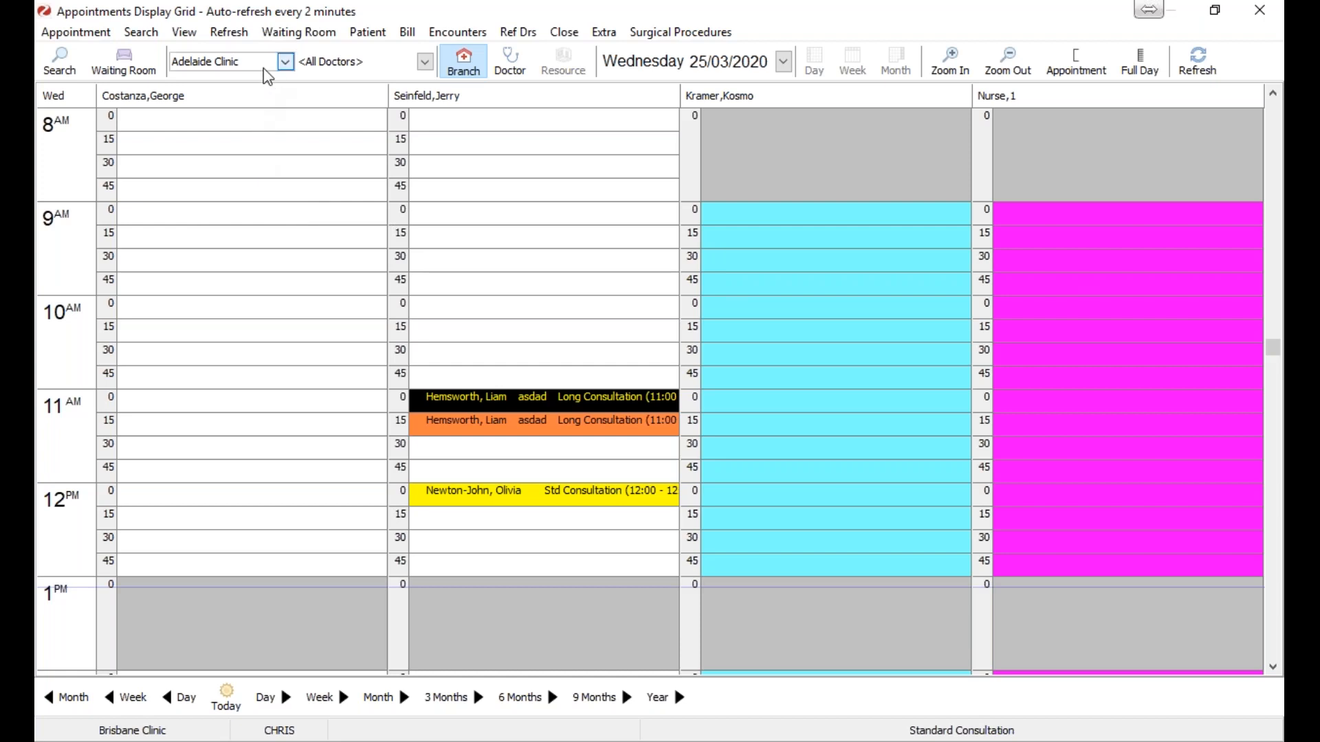
# Step: Turn off showing unscheduled doctors and resources in the Adelaide Clinic appointment display options
pyautogui.click(193, 33)
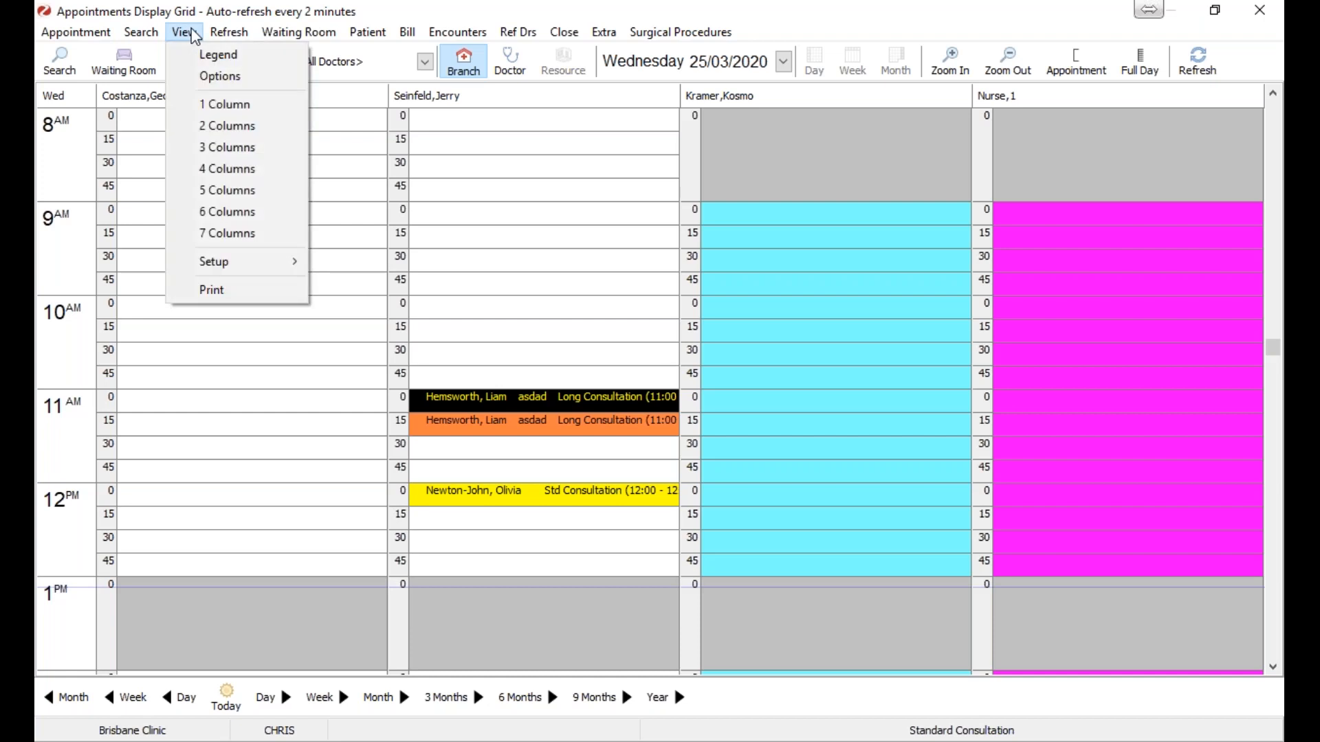
pyautogui.click(205, 77)
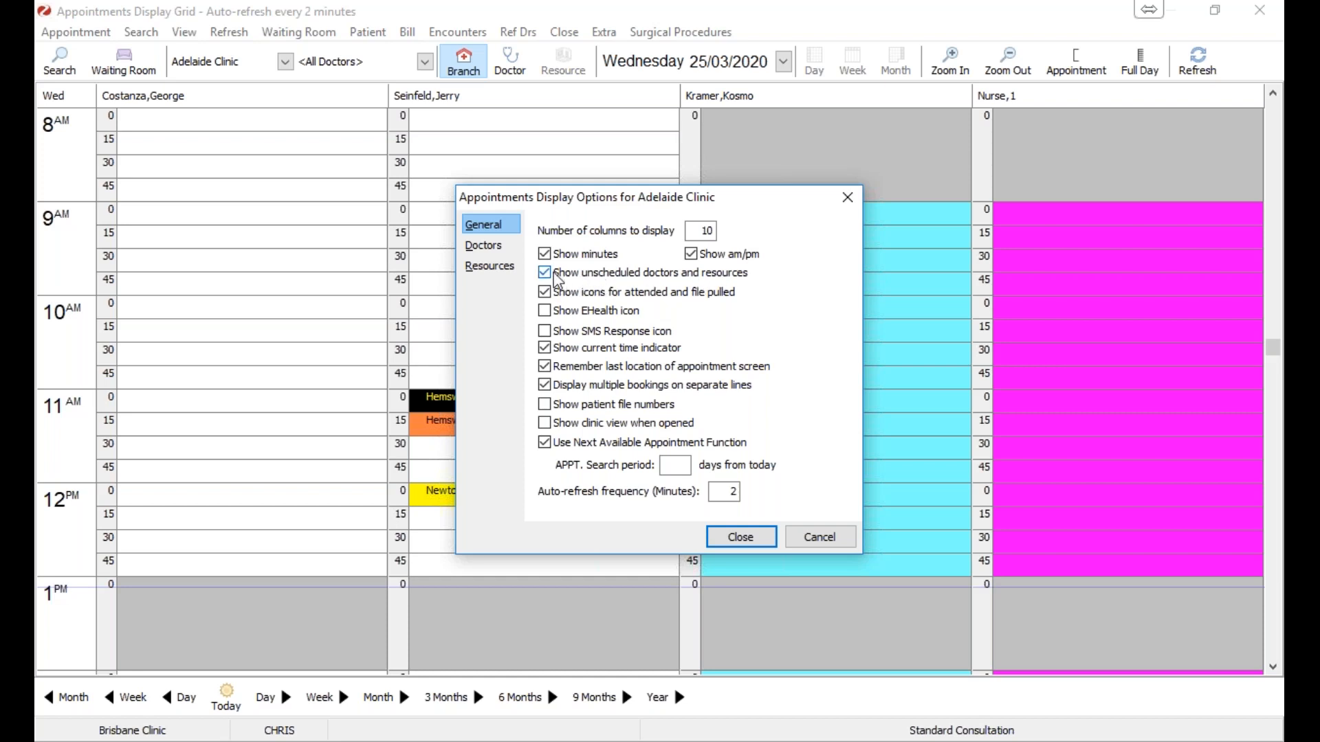
pyautogui.click(545, 273)
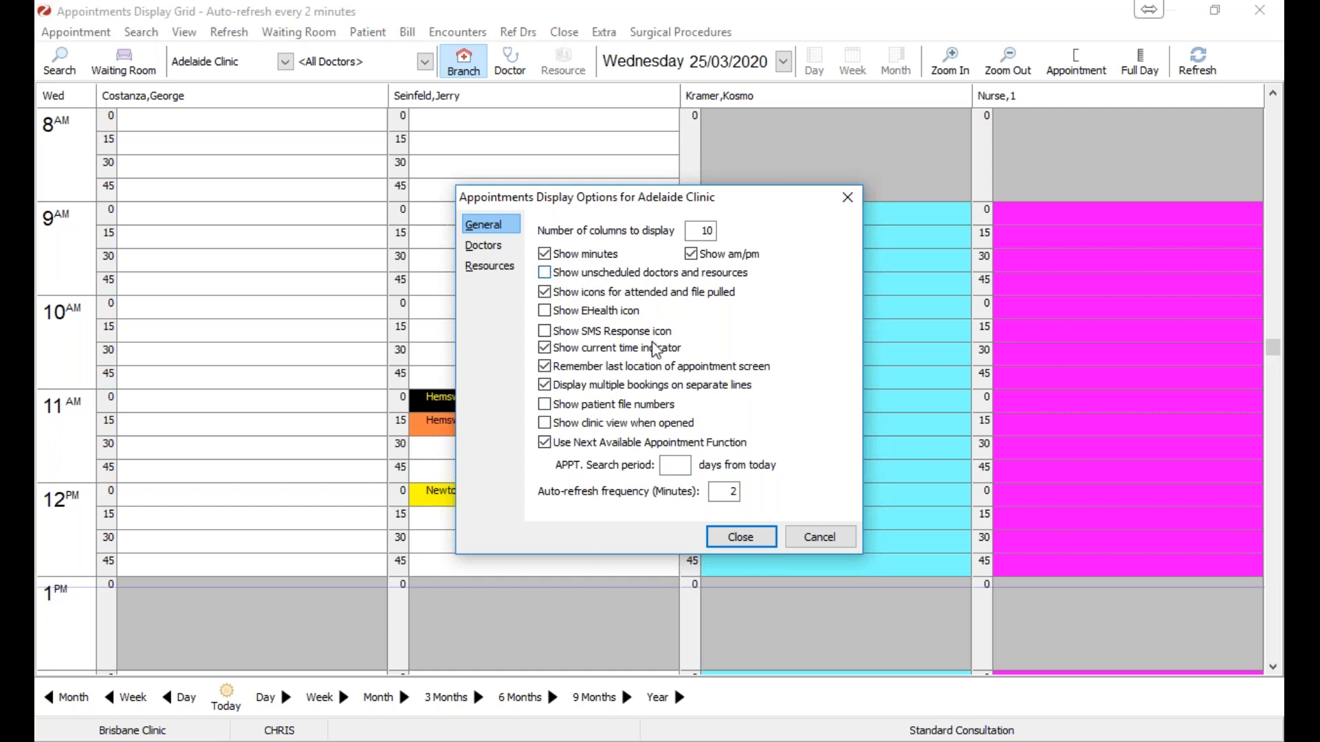
pyautogui.click(741, 537)
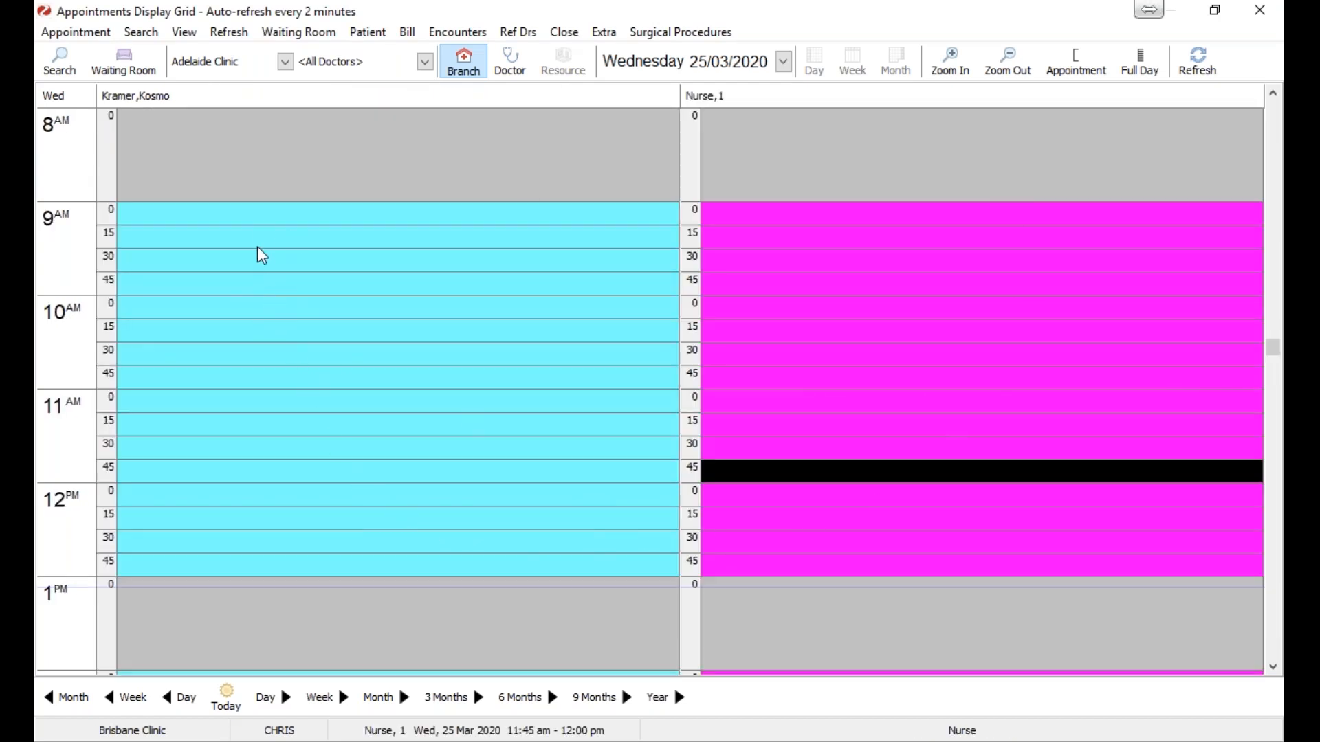
# Step: Switch the grid to Brisbane Clinic and turn off showing unscheduled doctors and resources in its display options
pyautogui.click(265, 63)
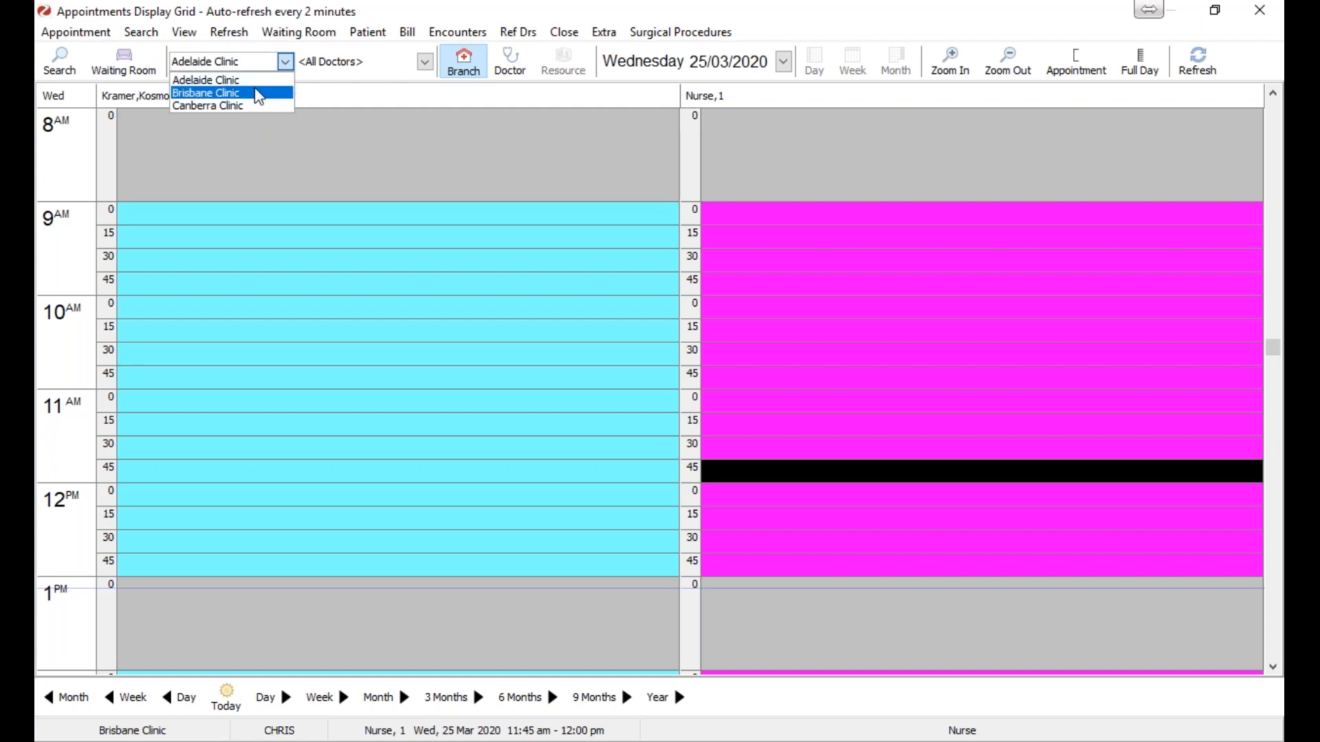
pyautogui.click(259, 96)
pyautogui.click(191, 40)
pyautogui.click(220, 76)
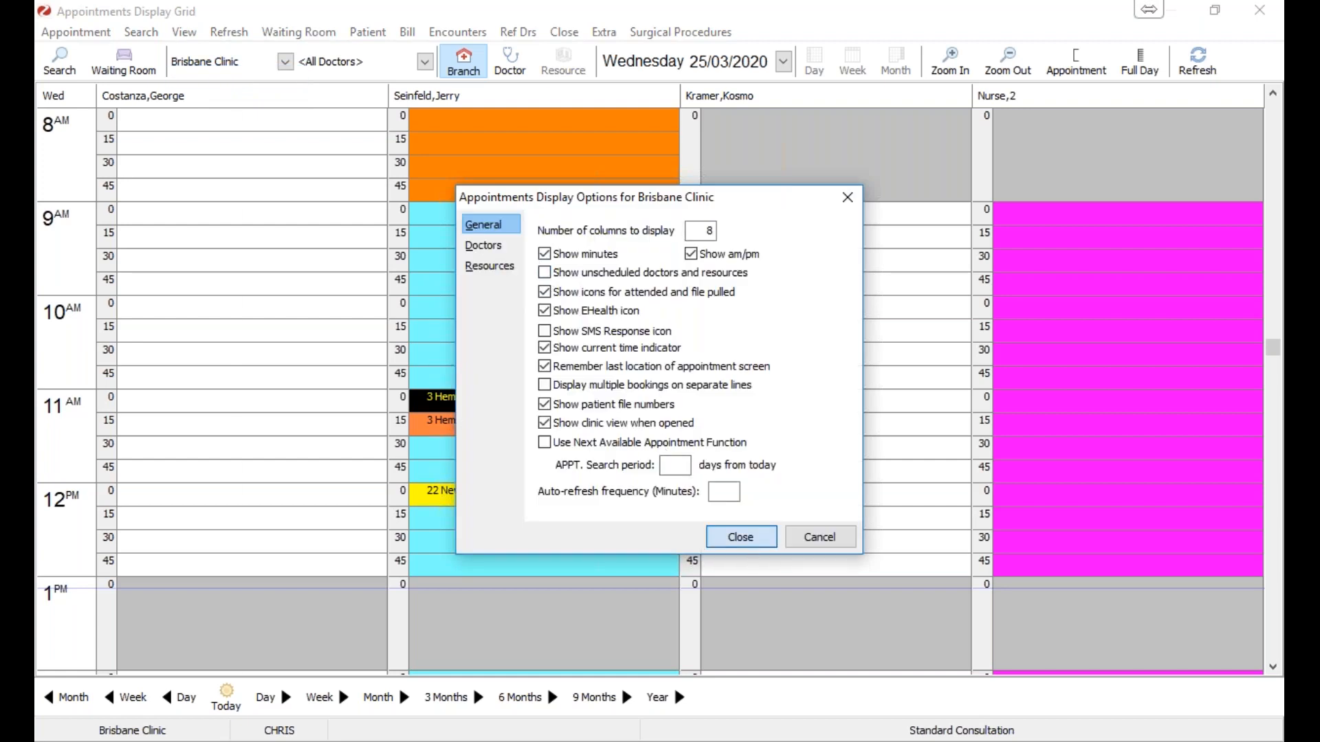
pyautogui.click(741, 537)
# Step: Reload the Brisbane Clinic grid by changing to Adelaide Clinic and back
pyautogui.click(284, 61)
pyautogui.click(266, 79)
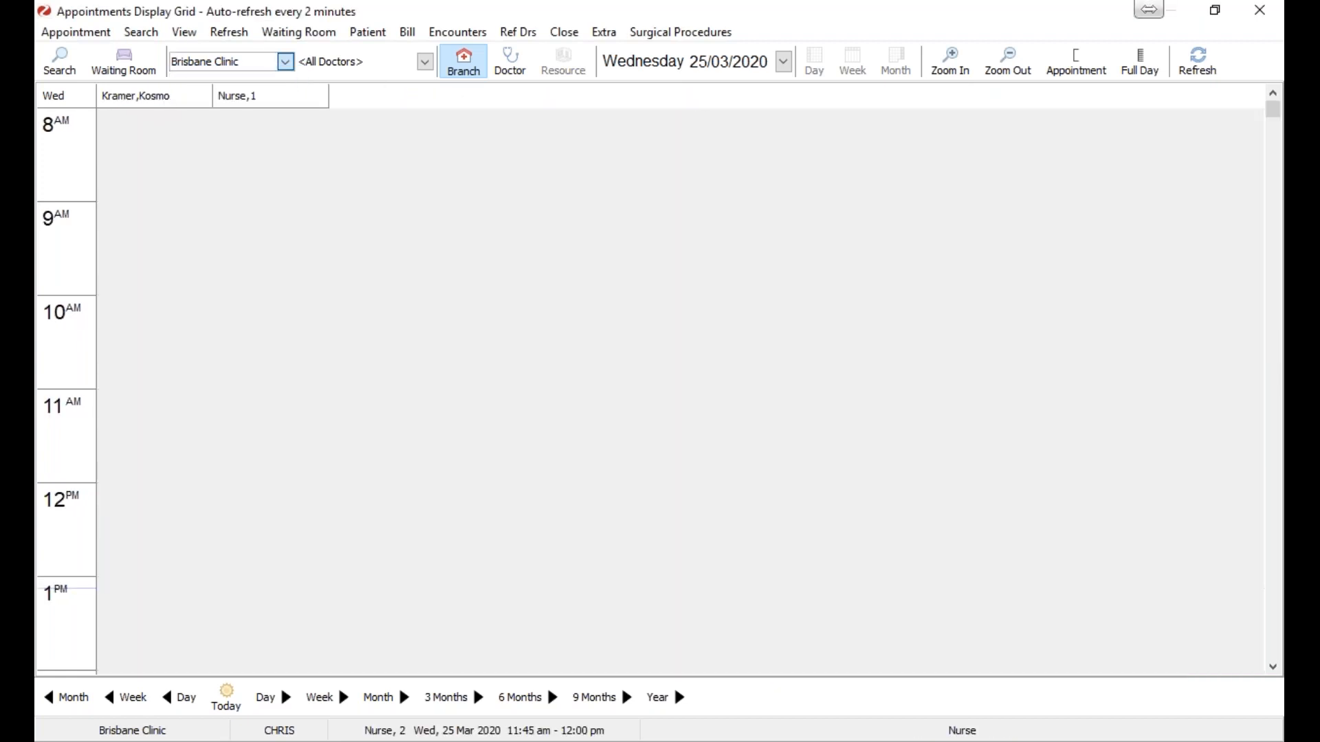
pyautogui.click(252, 64)
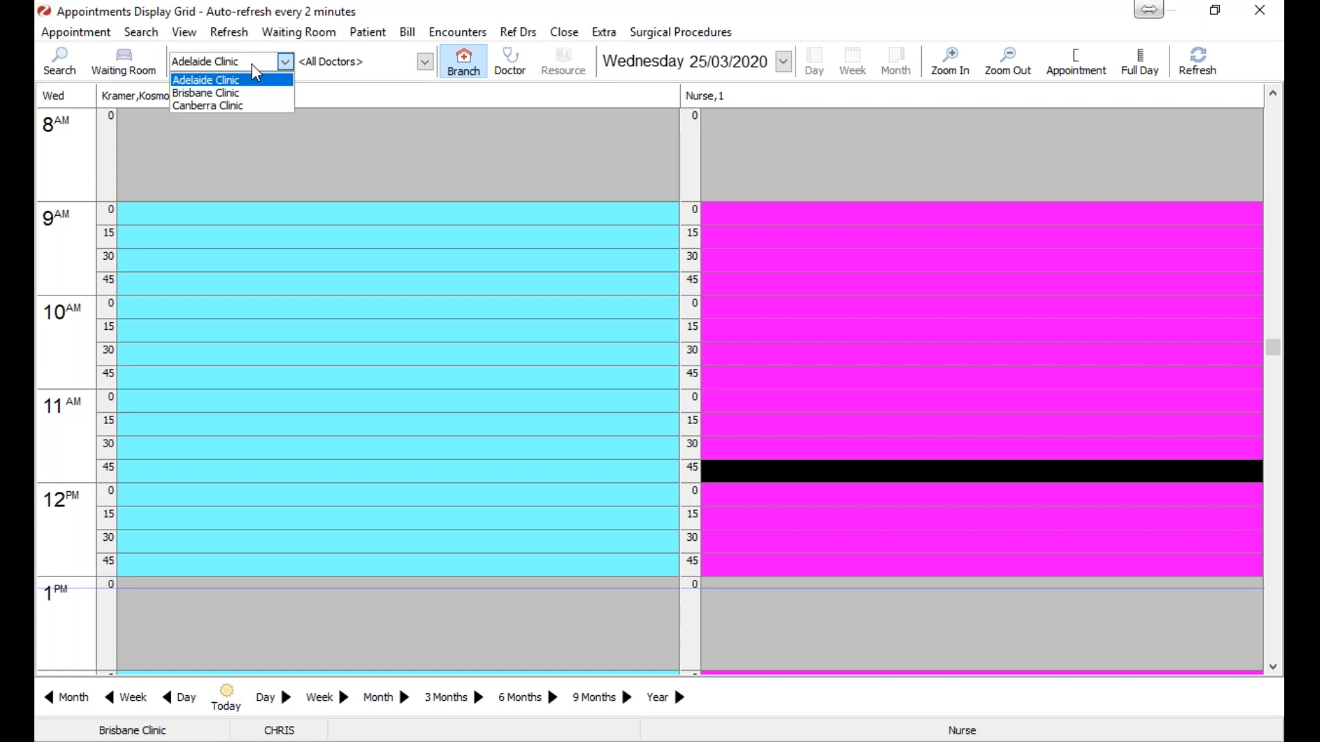
pyautogui.click(252, 95)
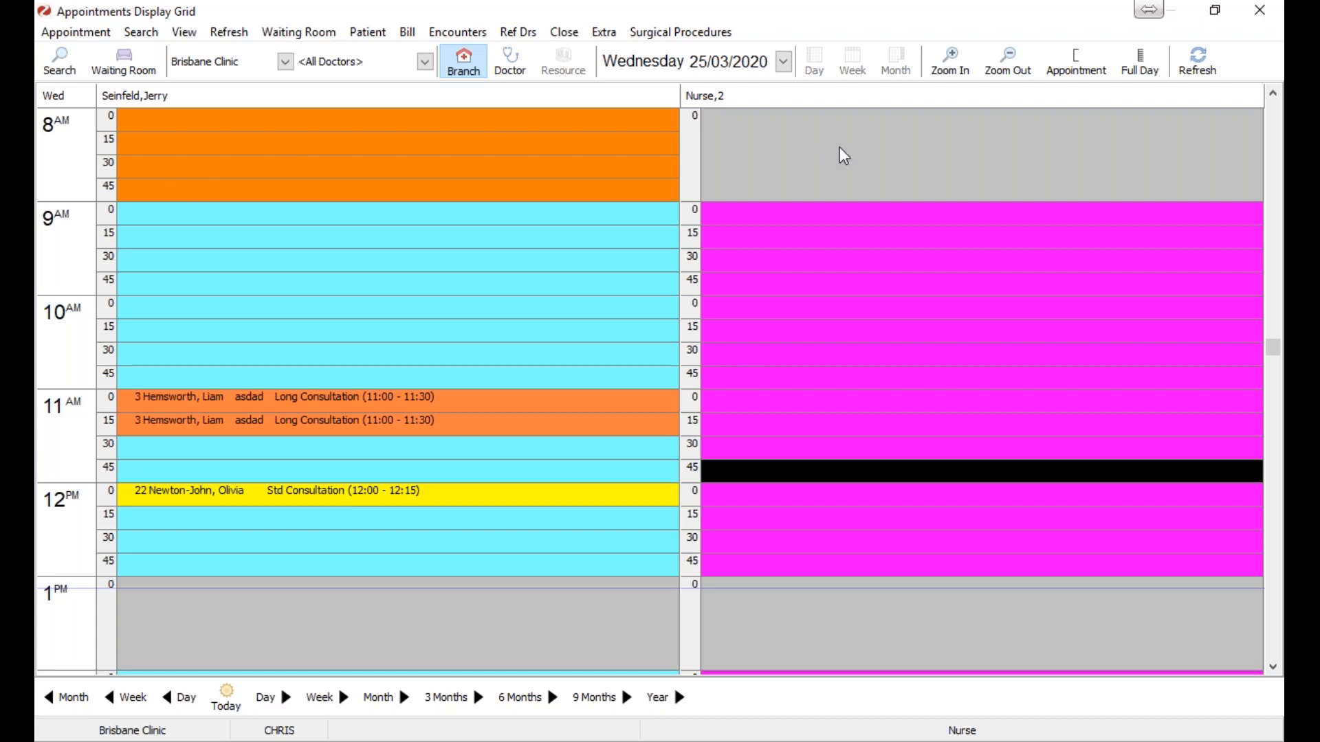
# Step: Review the general appointment display options for Brisbane Clinic and close them without changes
pyautogui.click(184, 32)
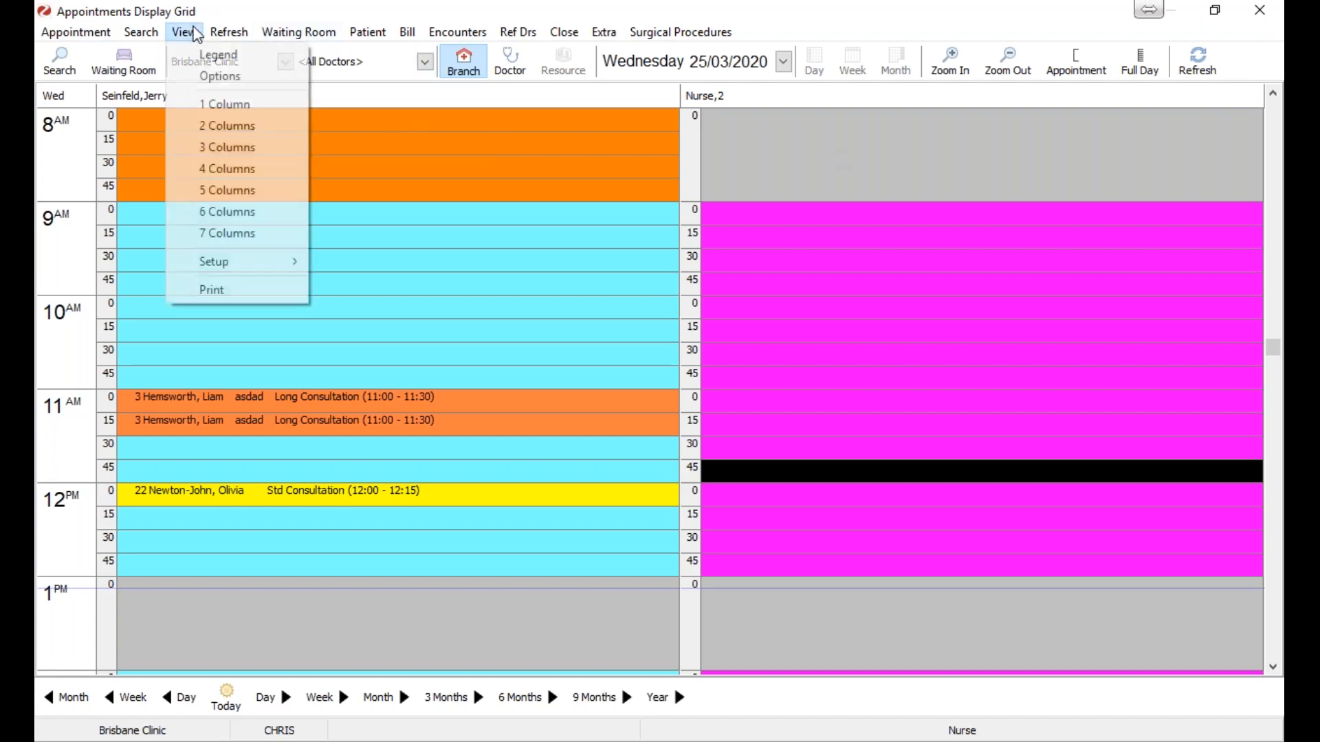
pyautogui.click(220, 76)
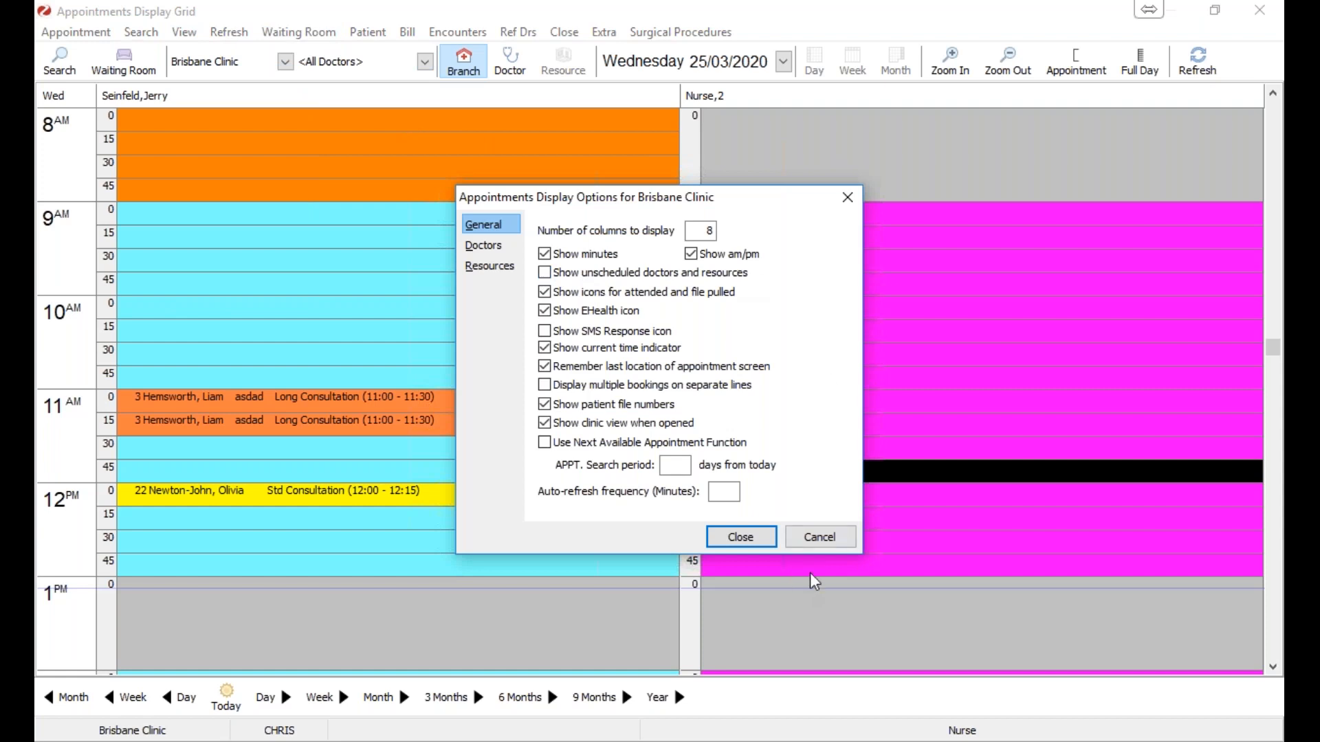
pyautogui.click(772, 543)
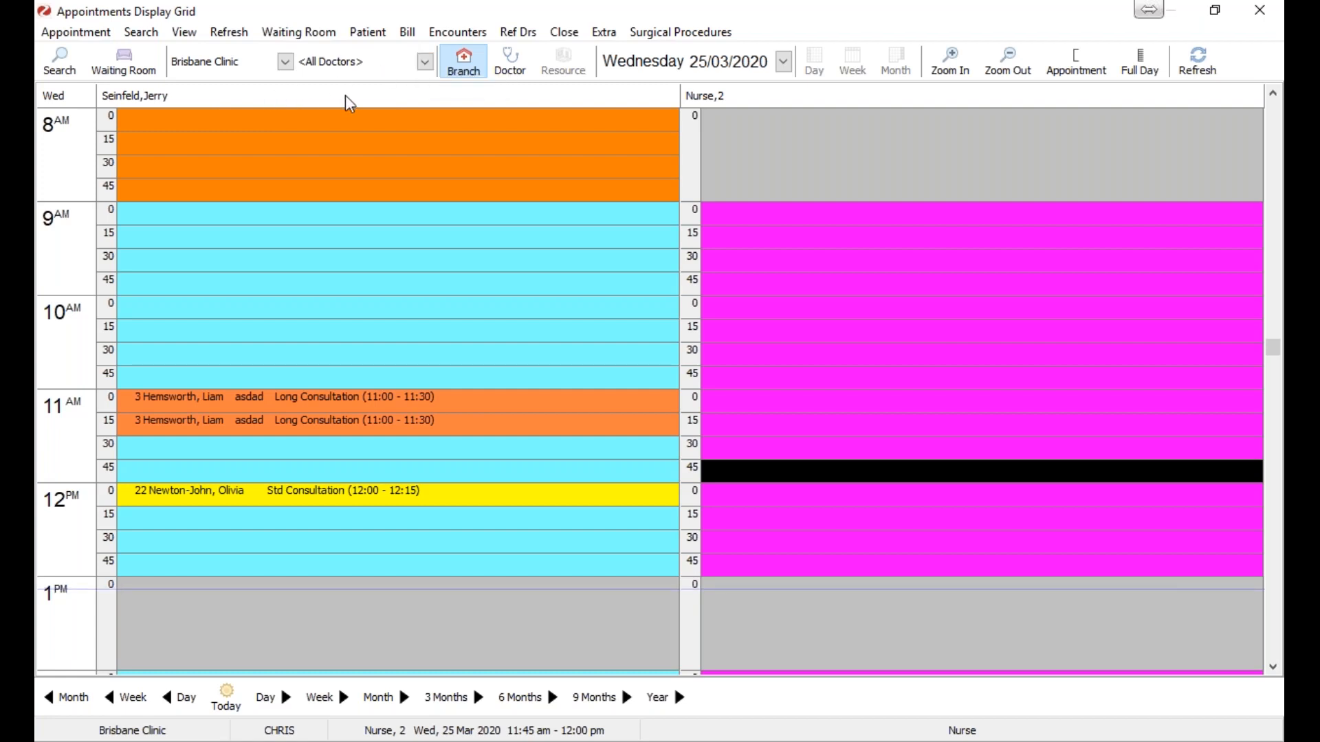
# Step: Show the last listed doctor's multi-day schedule for Brisbane Clinic and for Adelaide Clinic
pyautogui.click(425, 62)
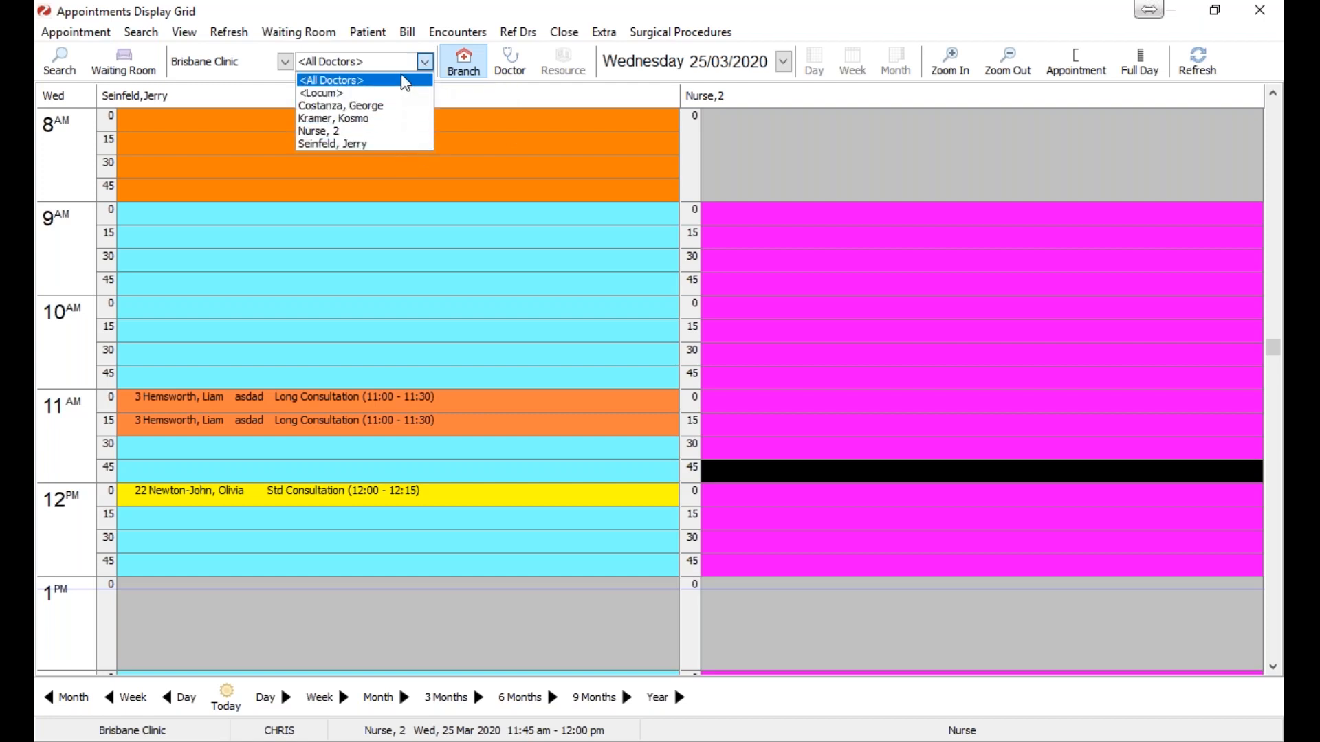
pyautogui.click(368, 143)
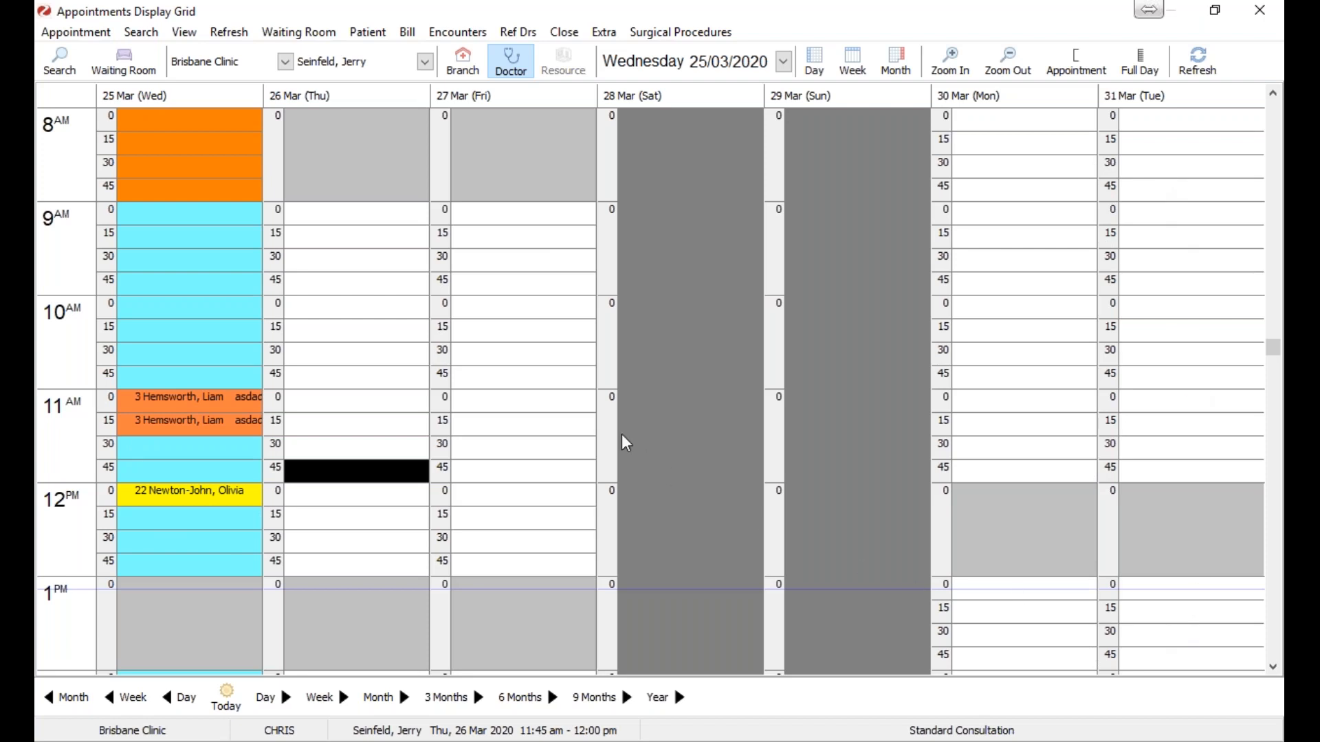
pyautogui.click(284, 62)
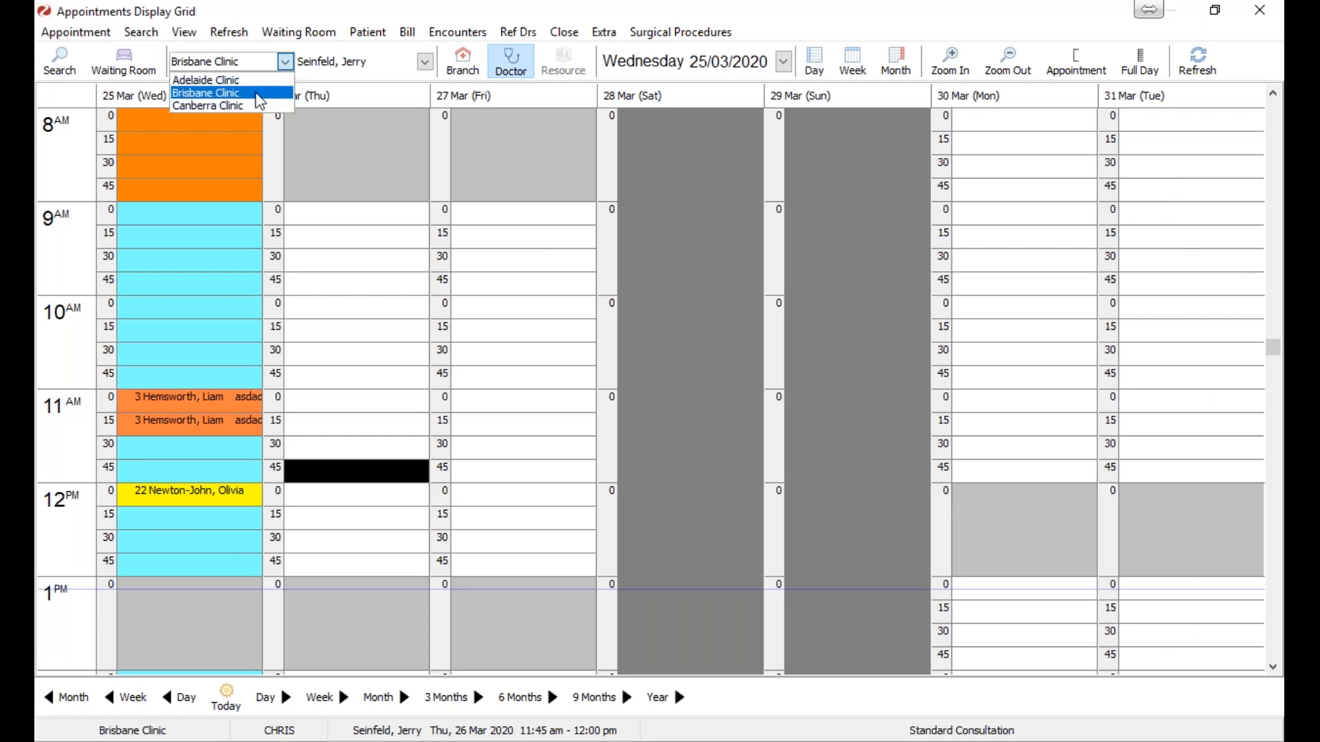
pyautogui.click(227, 92)
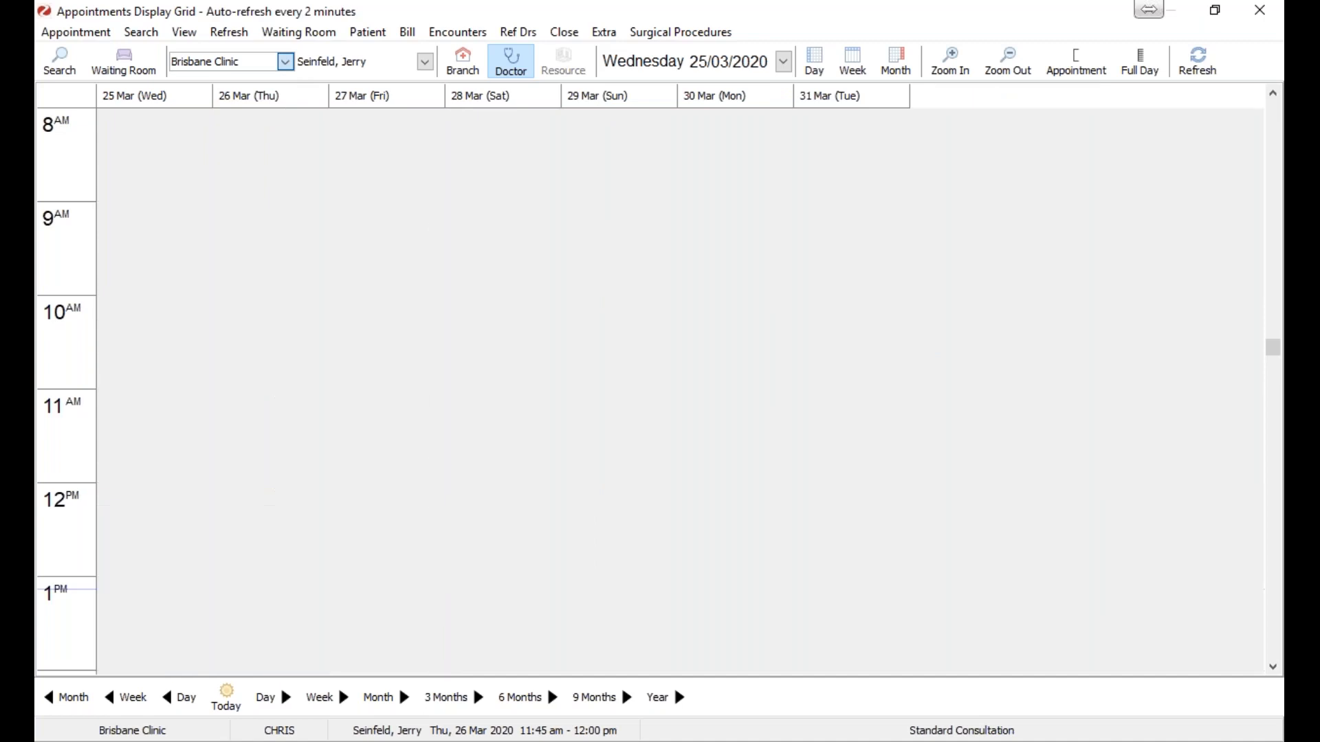
pyautogui.click(424, 62)
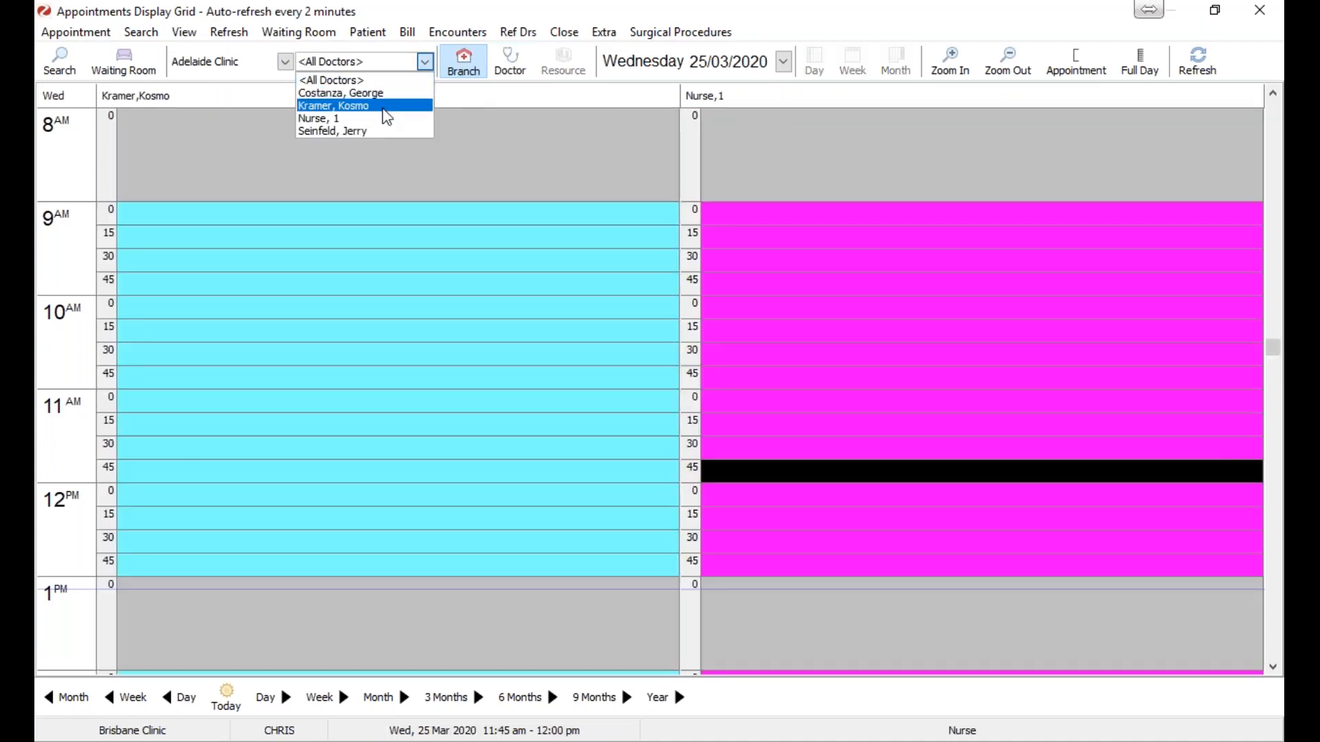
pyautogui.click(372, 131)
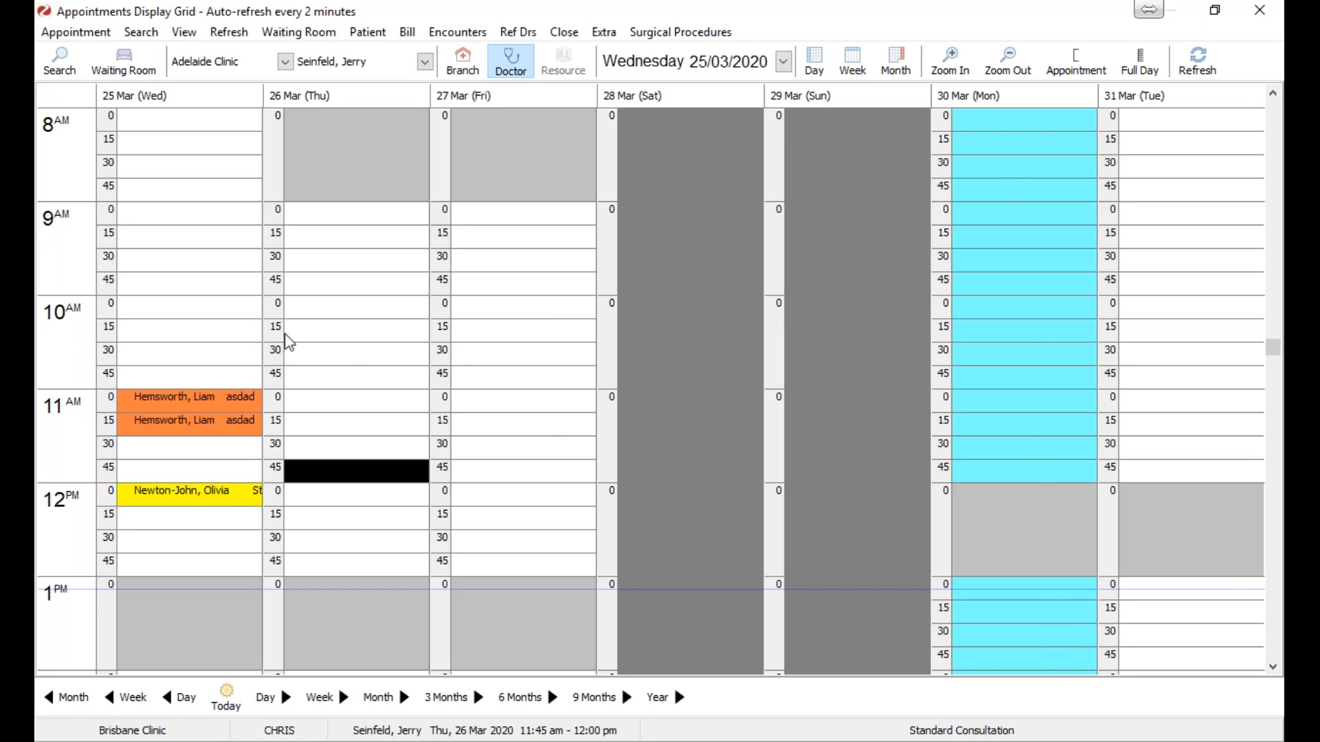
# Step: Show all doctors for the clinic, view Canberra Clinic's grid and switch to Brisbane Clinic
pyautogui.click(425, 61)
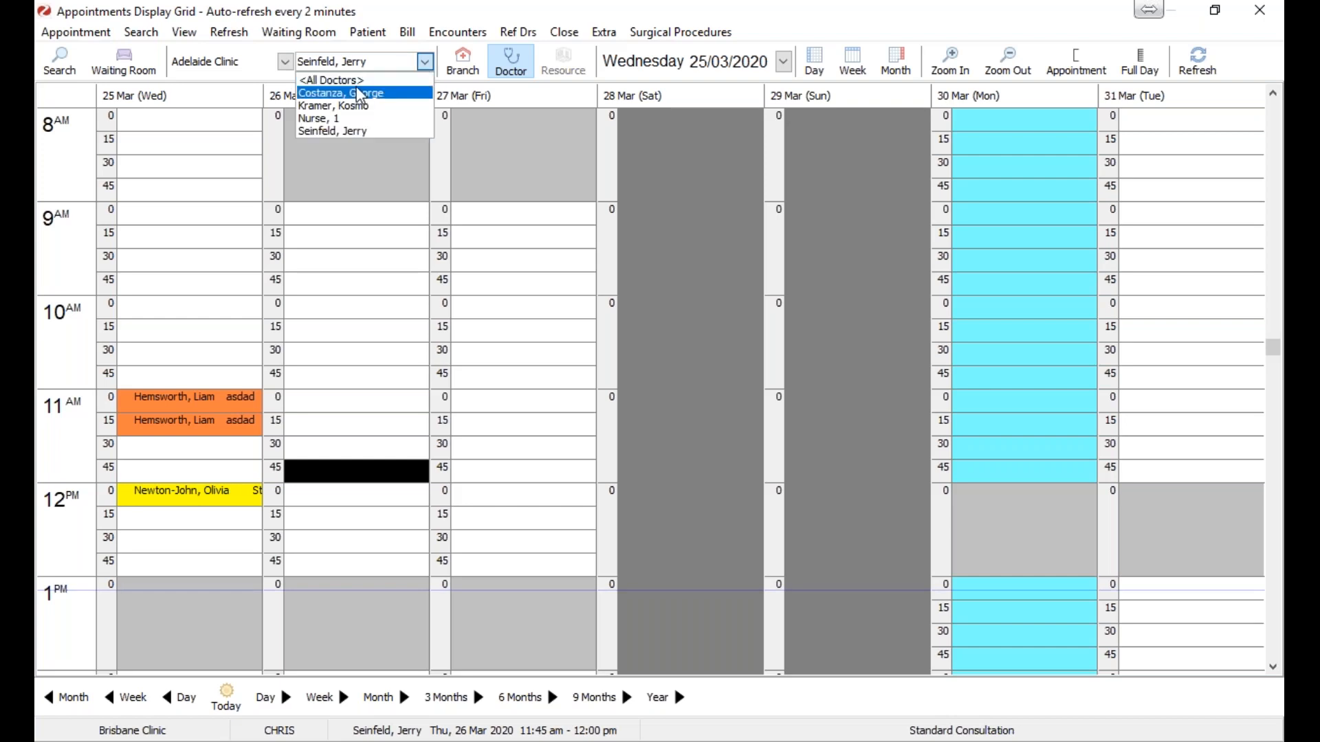
pyautogui.click(331, 80)
pyautogui.click(285, 62)
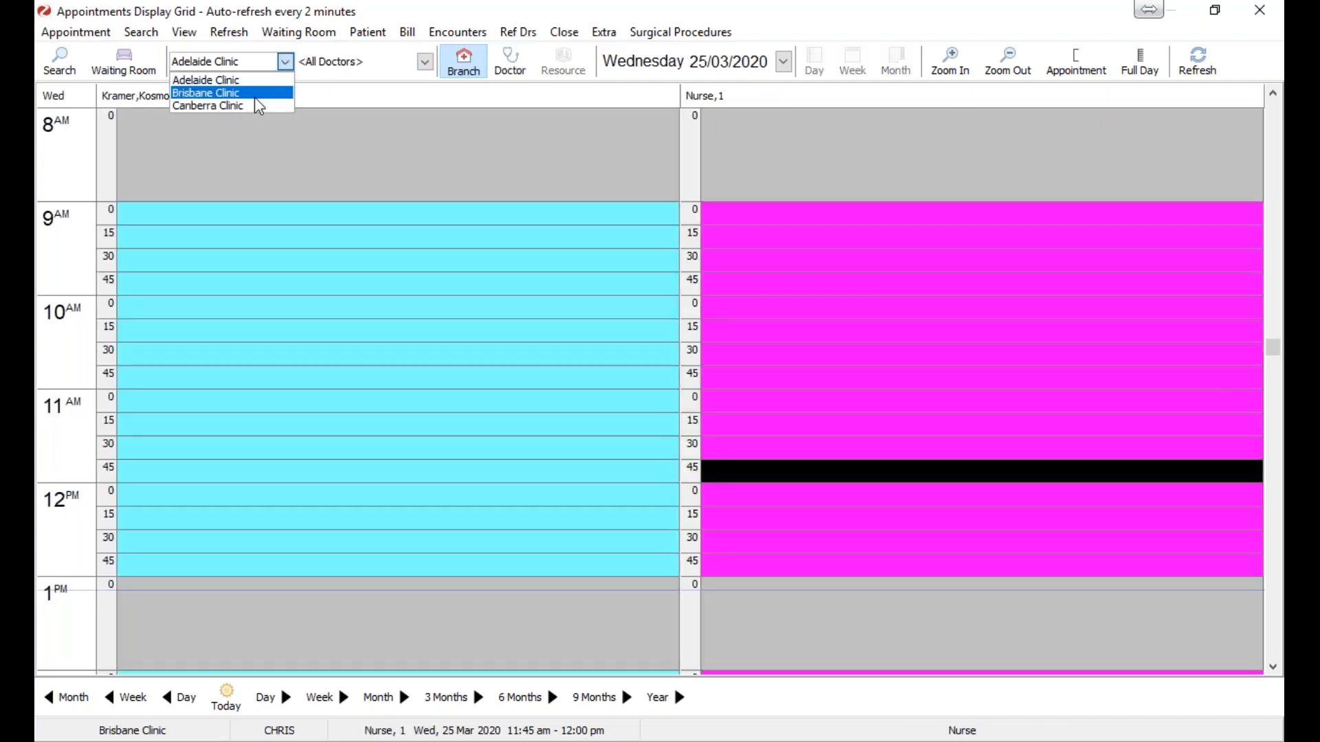
pyautogui.click(253, 105)
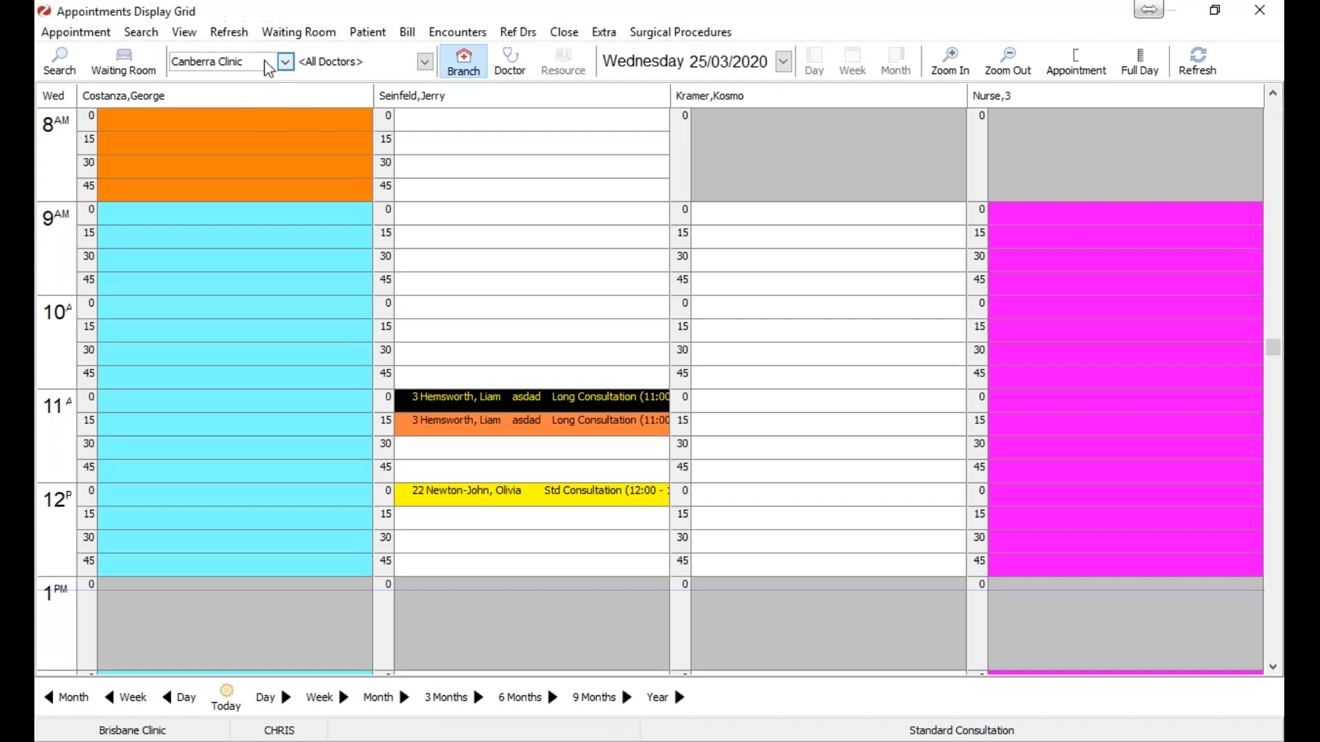
pyautogui.click(285, 62)
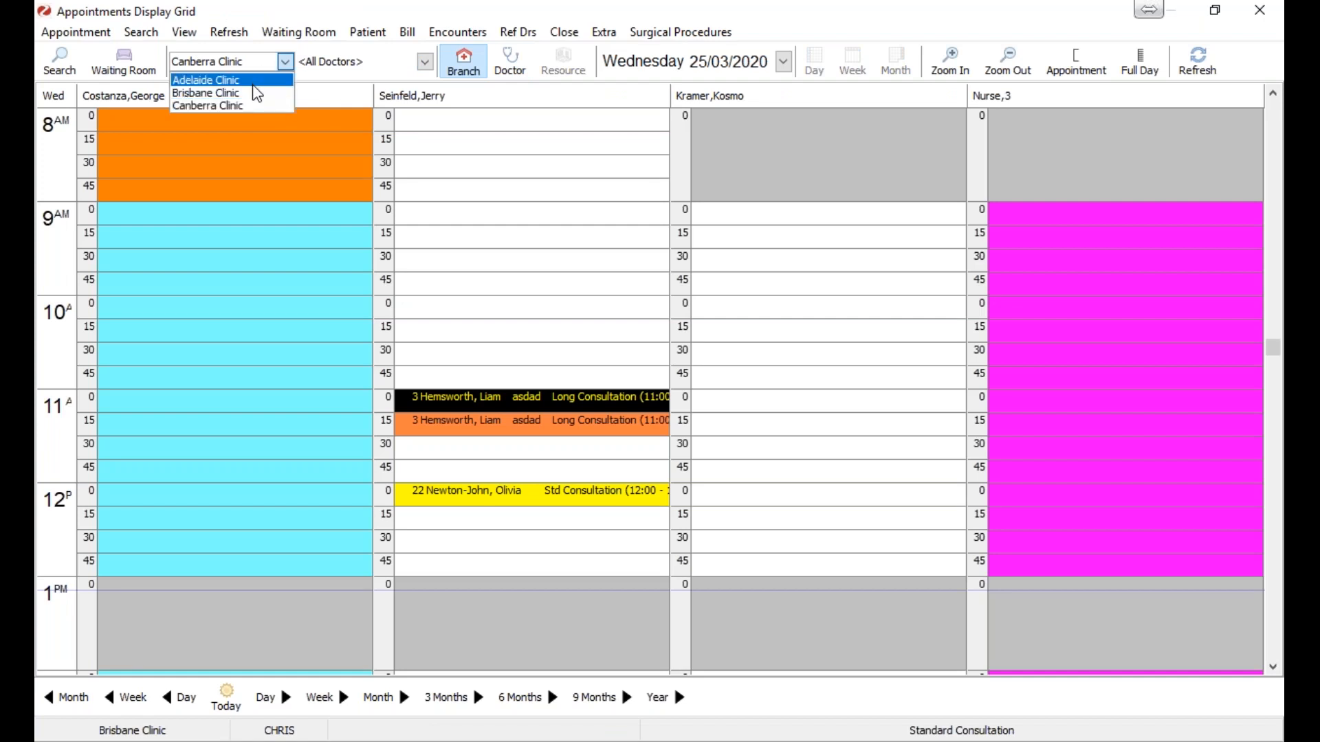
pyautogui.click(255, 93)
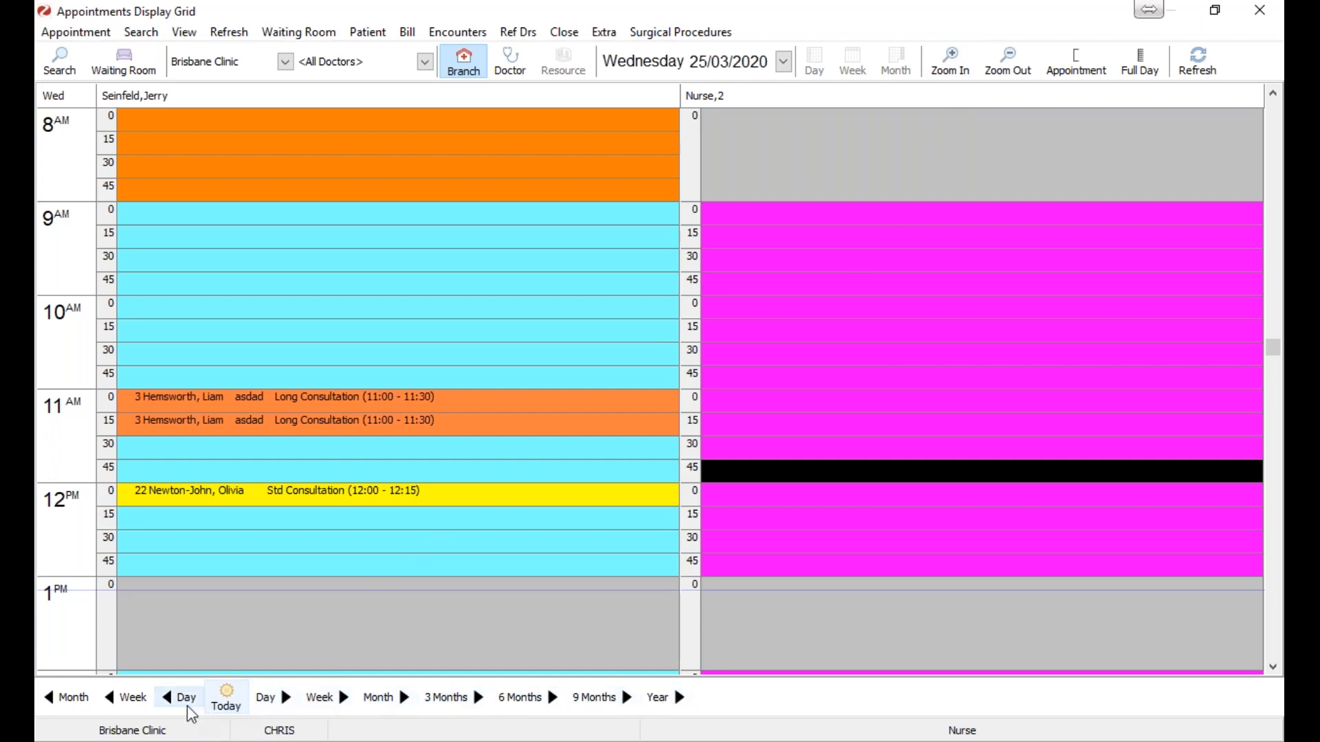
# Step: Advance the Brisbane Clinic grid by a week, a month and three months, try single-day moves, and return to today
pyautogui.click(330, 698)
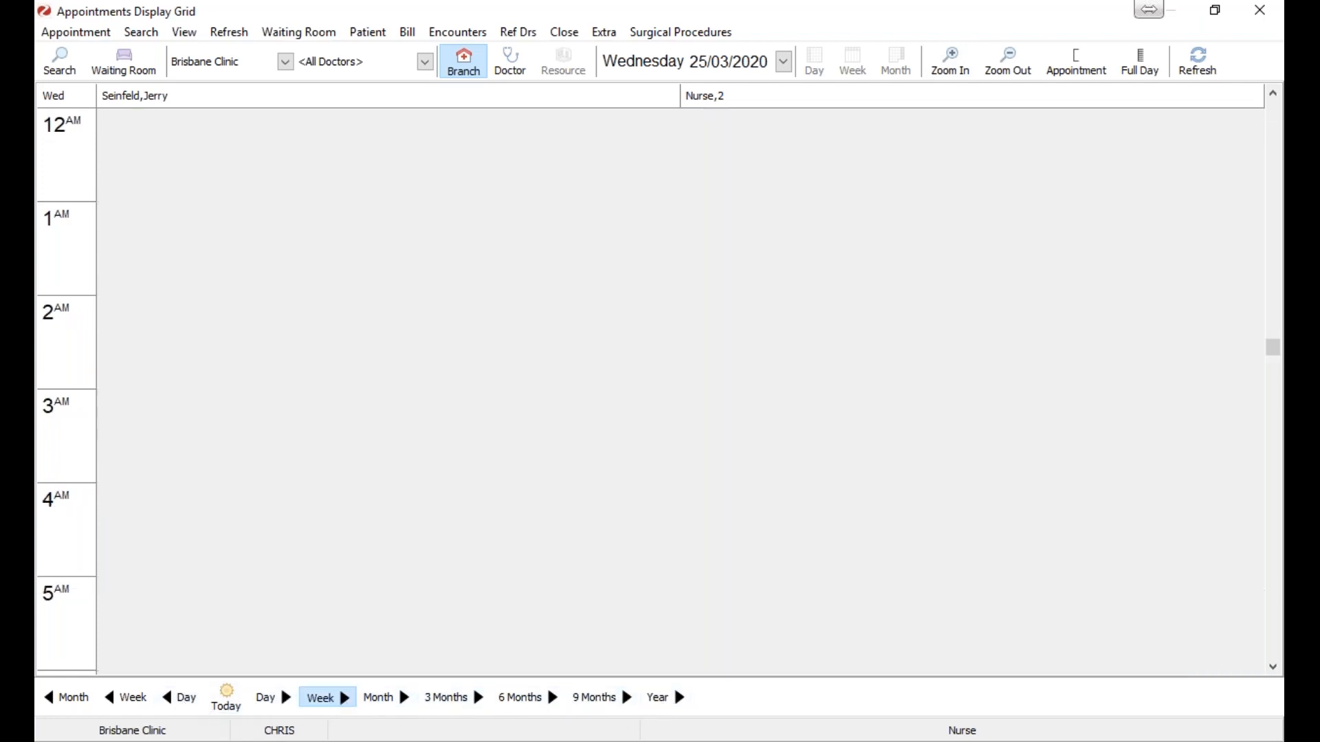
pyautogui.click(385, 697)
pyautogui.click(453, 698)
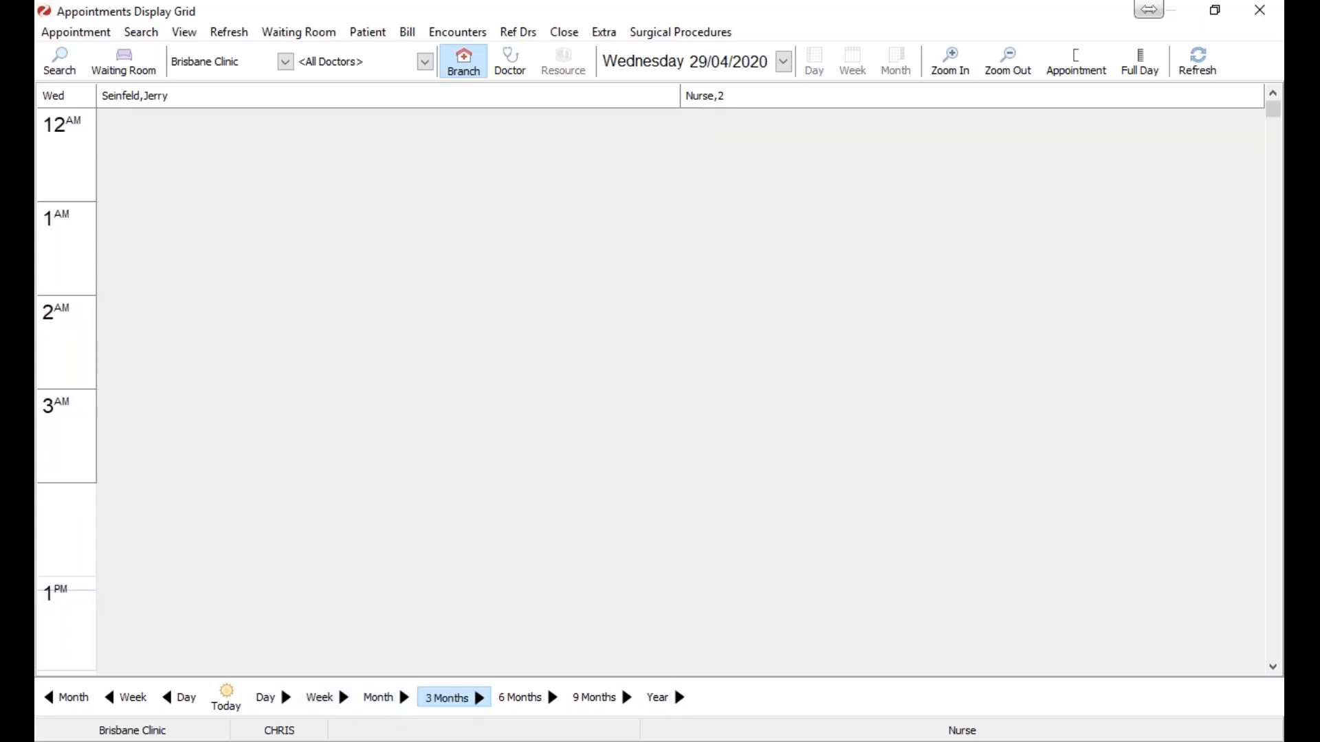
pyautogui.click(271, 697)
pyautogui.click(175, 707)
pyautogui.click(226, 698)
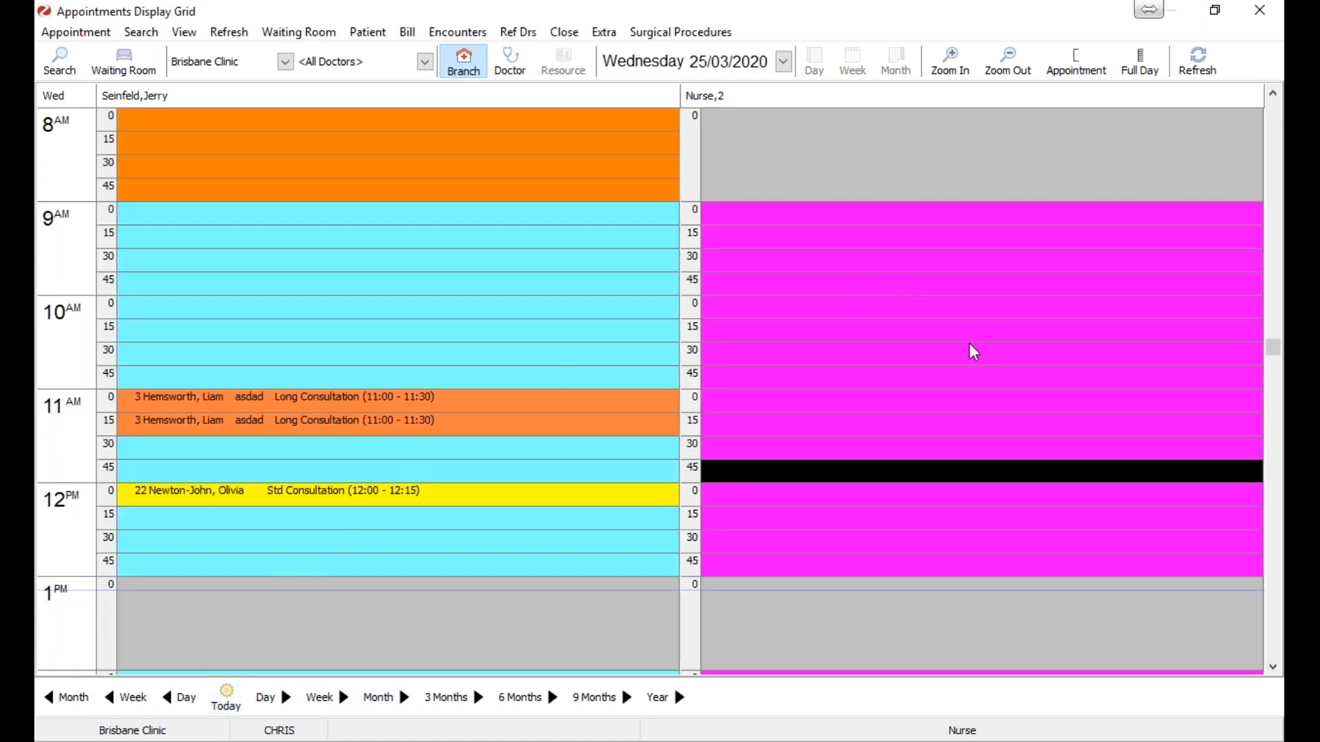
# Step: Look through the day's time slots from early morning to afternoon, and enlarge and shrink the grid rows by zooming
pyautogui.scroll(-7, 970, 349)
pyautogui.scroll(6, 970, 349)
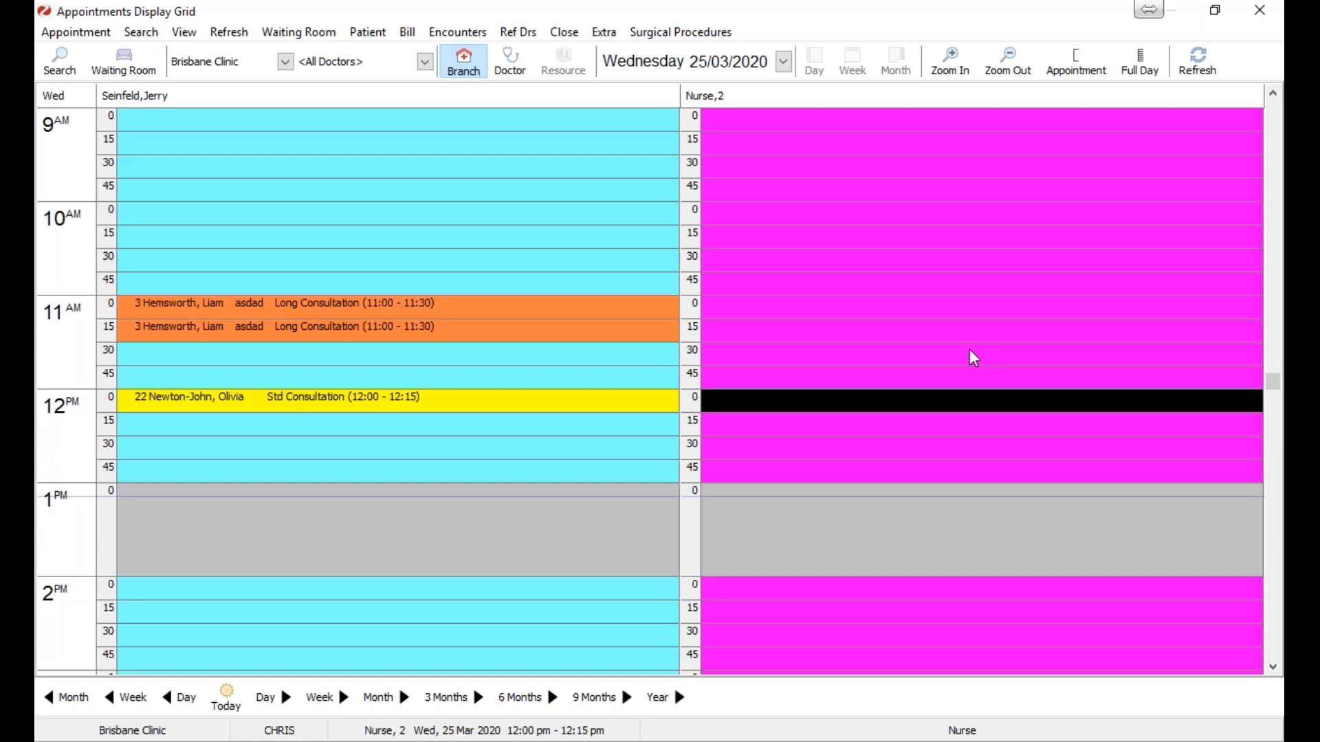
pyautogui.scroll(15, 970, 350)
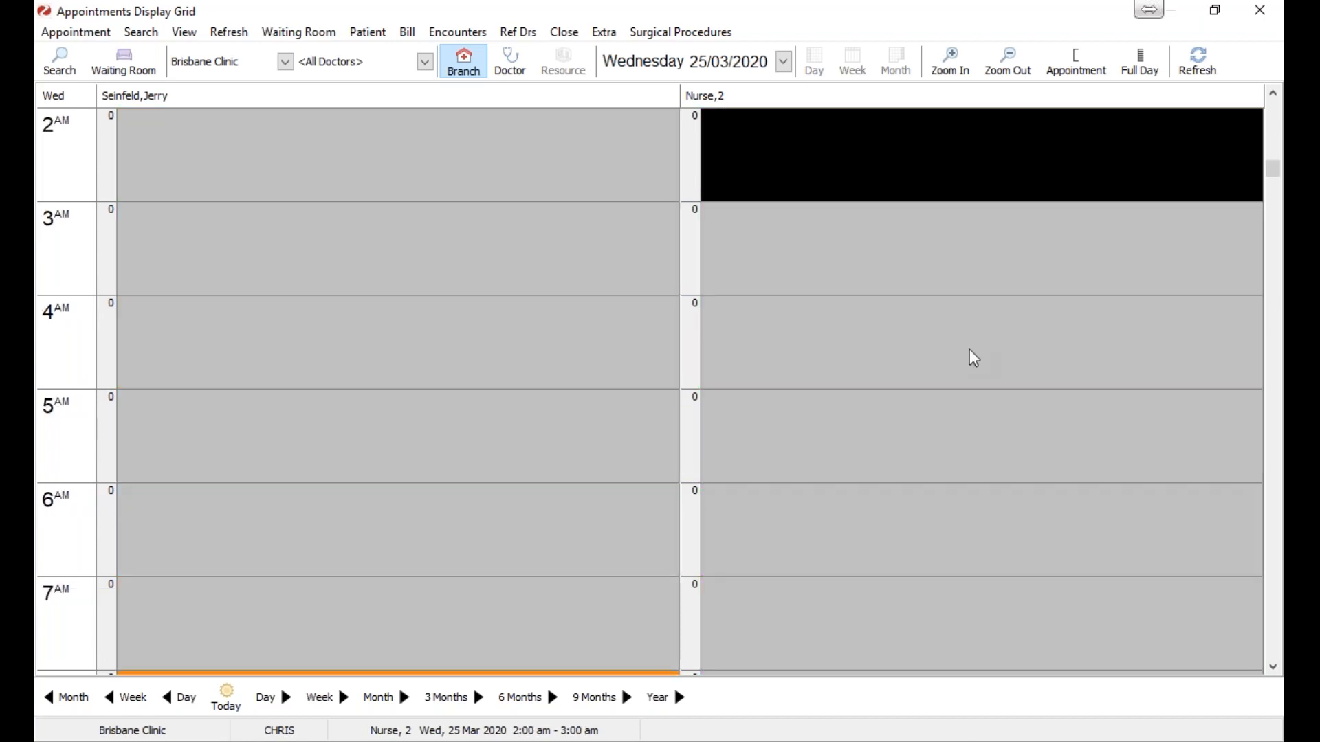
pyautogui.scroll(-16, 975, 357)
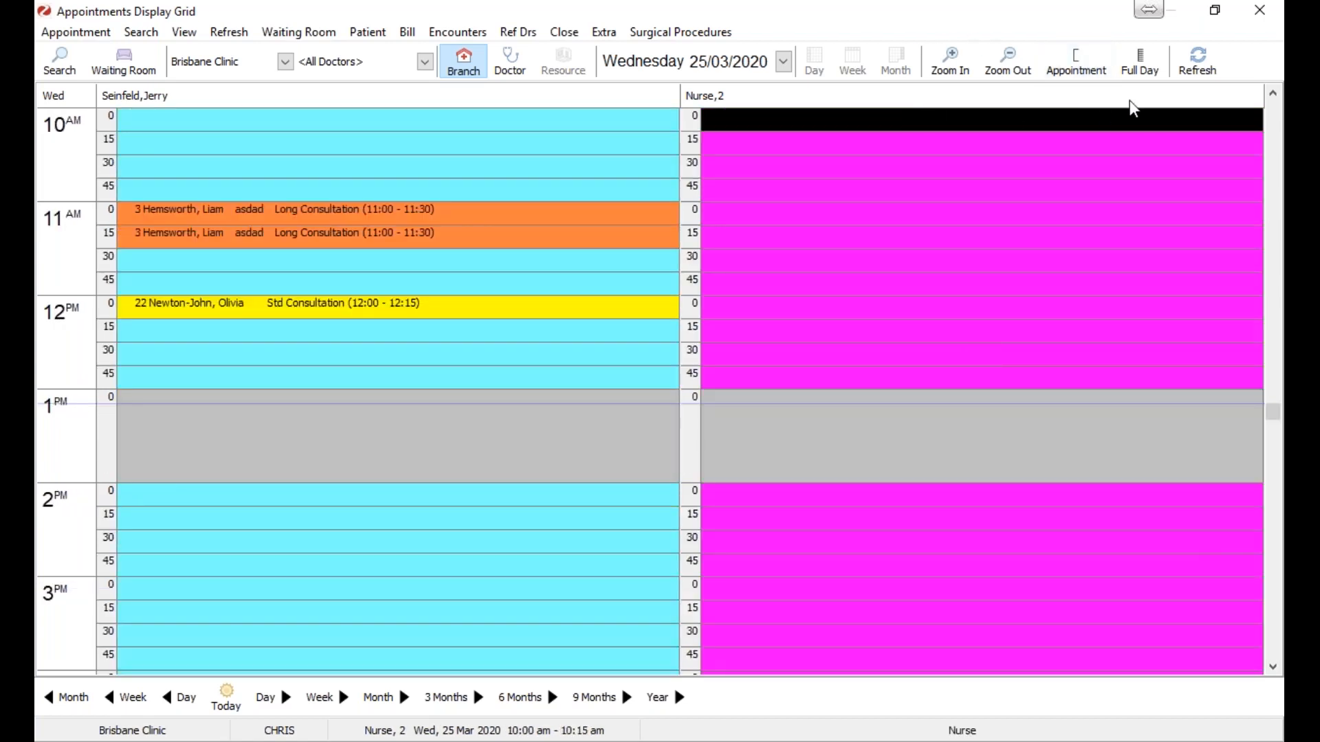
pyautogui.click(949, 74)
pyautogui.click(952, 76)
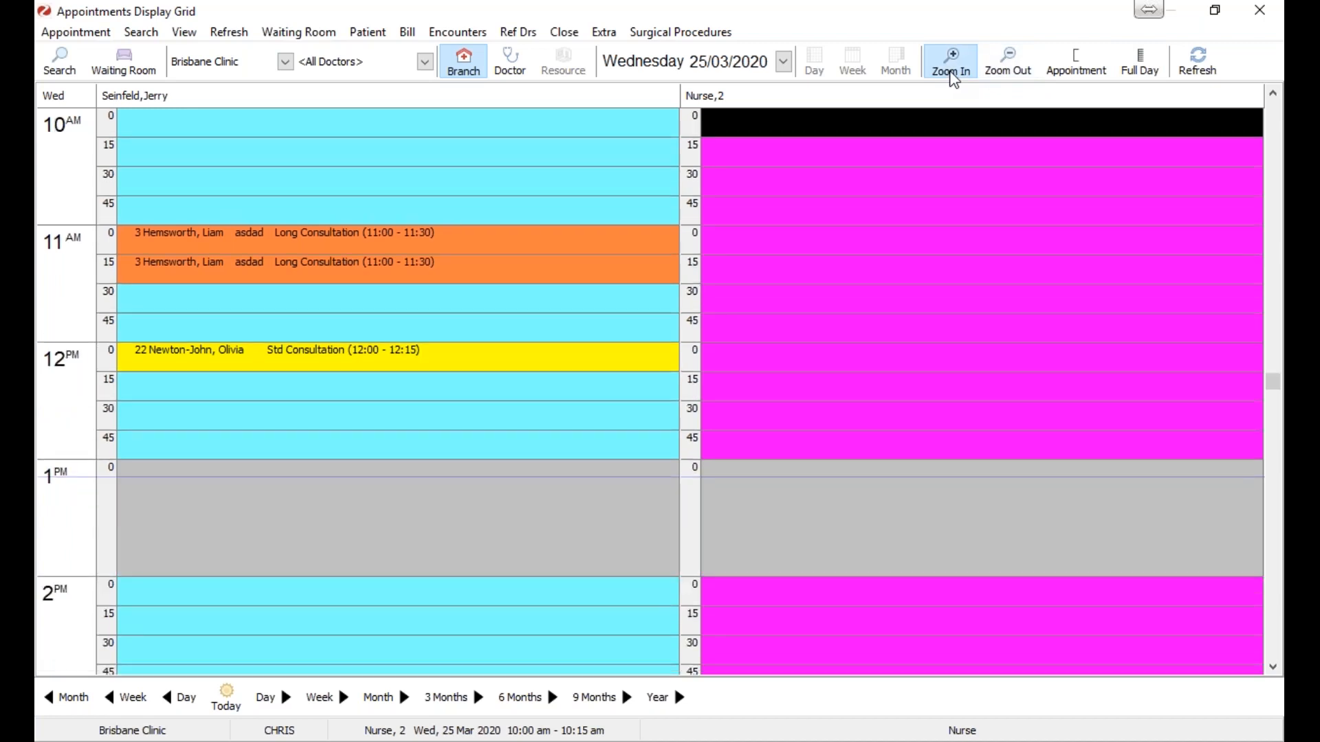
pyautogui.click(953, 75)
pyautogui.click(952, 76)
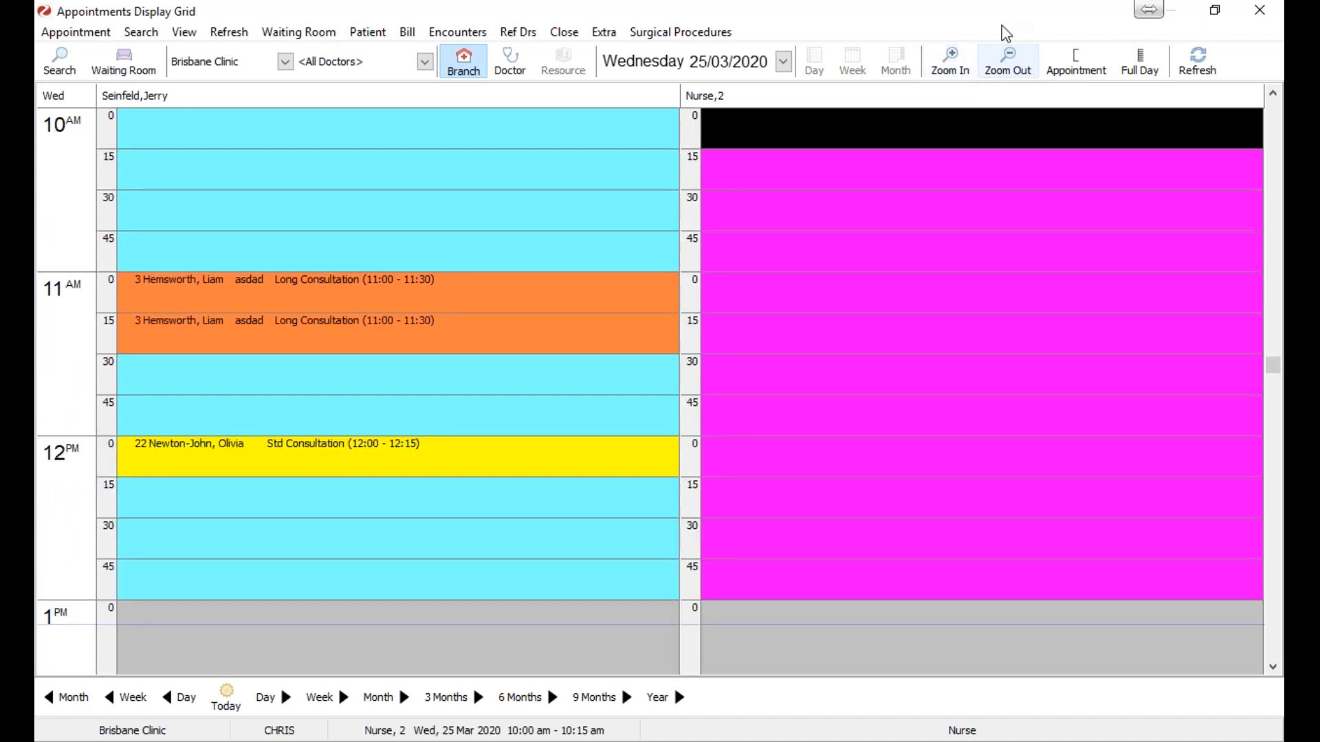
pyautogui.click(1001, 76)
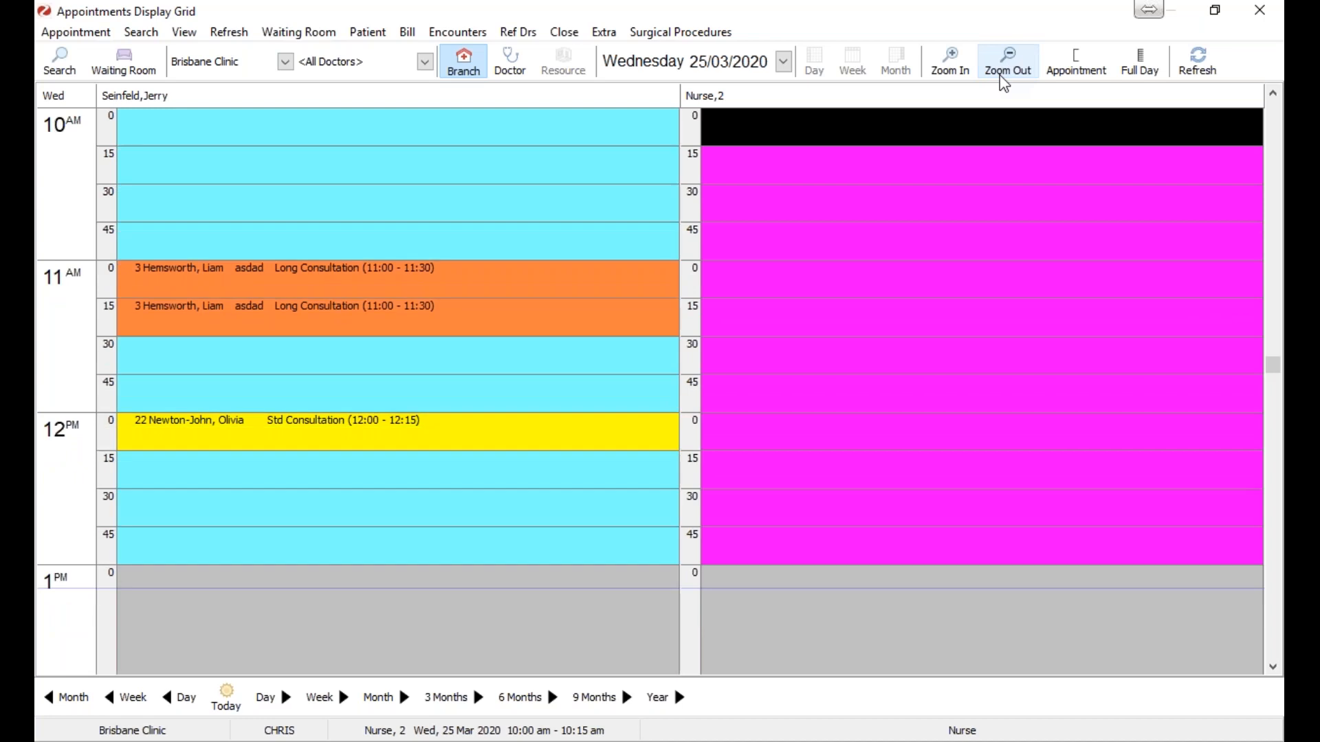
pyautogui.click(1003, 79)
pyautogui.click(1002, 79)
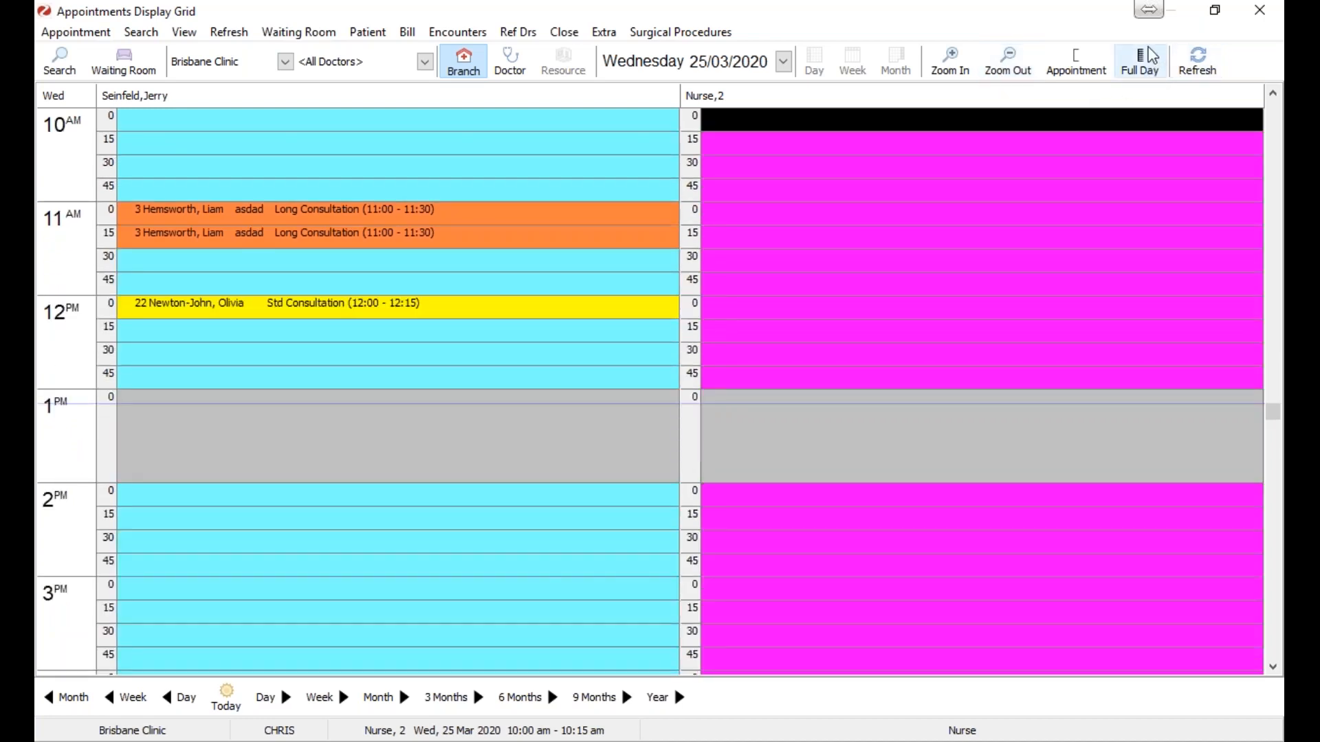
# Step: Compare the full-day view with the appointment-sized view, looking through the latter to the end of the day
pyautogui.click(1152, 72)
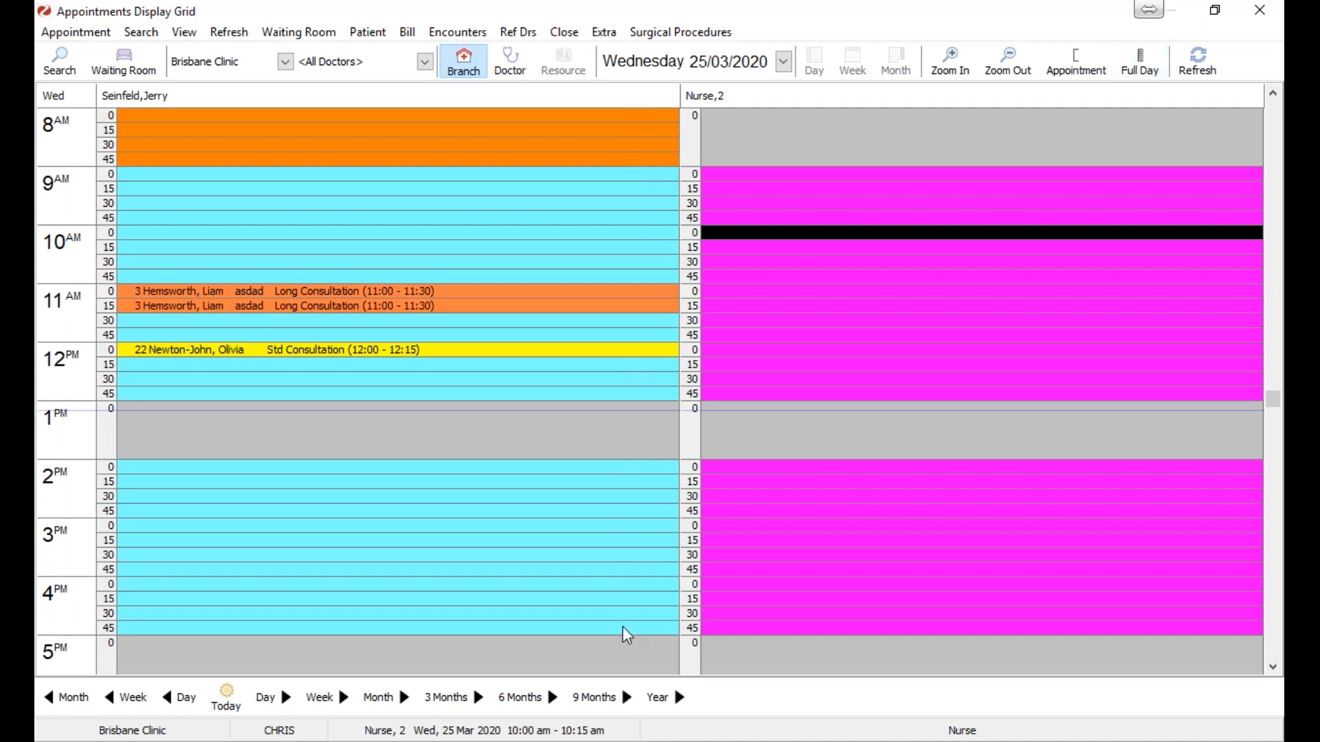
pyautogui.click(1079, 63)
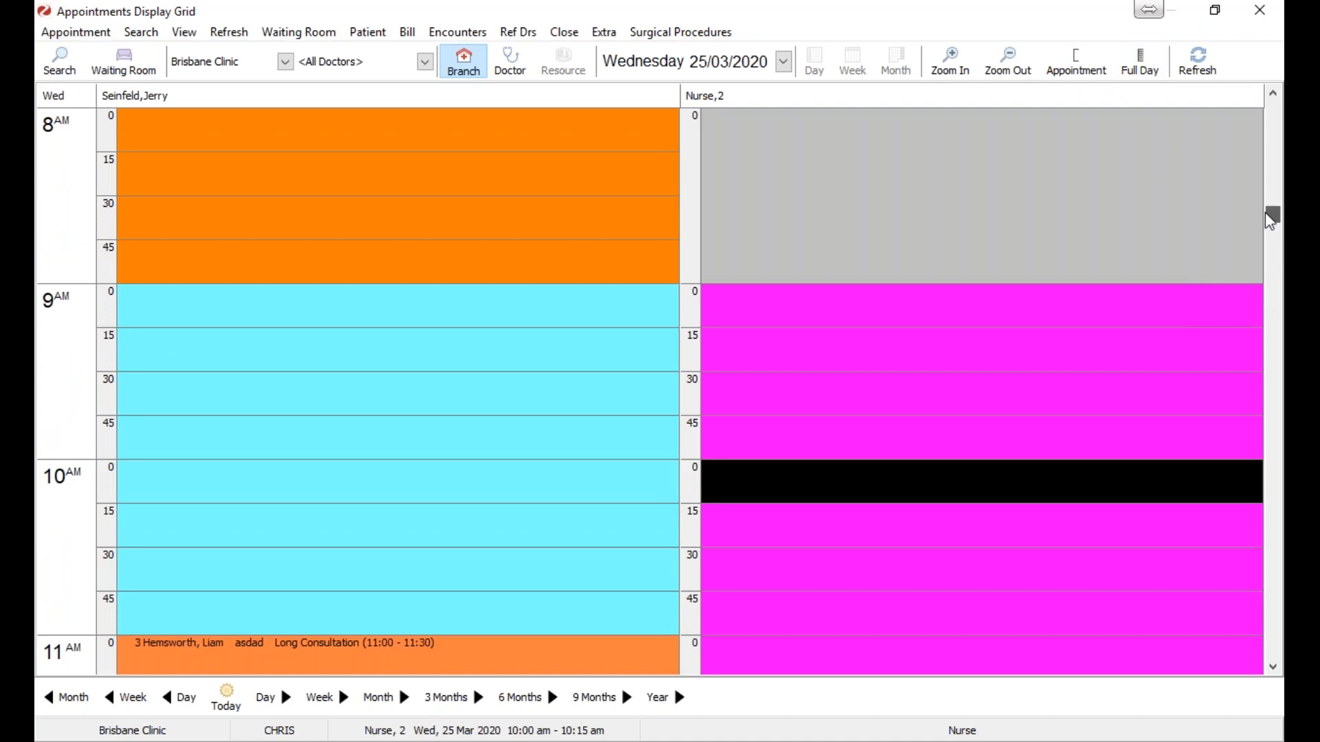
pyautogui.press('Down')
pyautogui.press('Down')
pyautogui.press('Down')
pyautogui.press('Down')
pyautogui.press('Down')
pyautogui.press('Down')
pyautogui.press('Down')
pyautogui.press('Down')
pyautogui.press('Down')
pyautogui.press('Down')
pyautogui.press('Down')
pyautogui.press('Down')
pyautogui.press('Down')
pyautogui.press('Down')
pyautogui.press('Down')
pyautogui.press('Down')
pyautogui.press('Down')
pyautogui.press('Down')
pyautogui.press('Down')
pyautogui.press('Down')
pyautogui.press('Down')
pyautogui.press('Down')
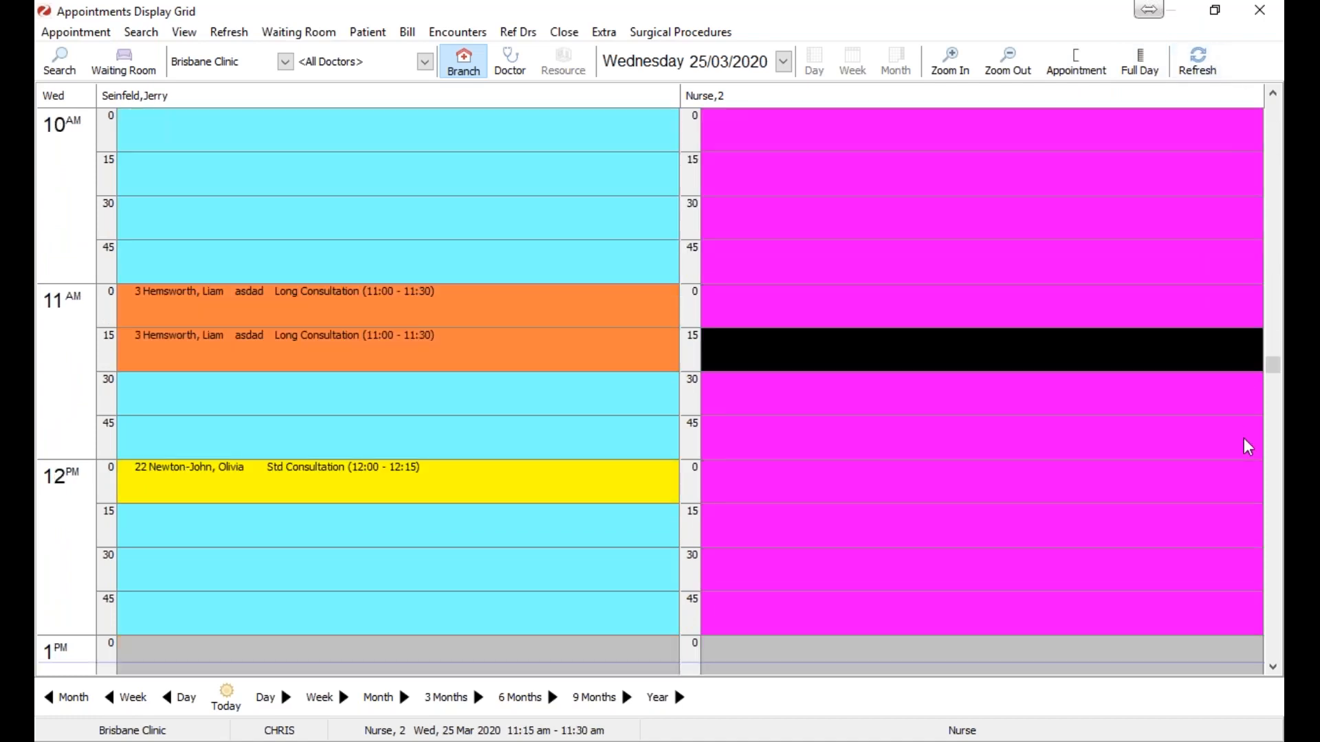
pyautogui.press('Down')
pyautogui.press('Down')
pyautogui.press('Down')
pyautogui.press('Down')
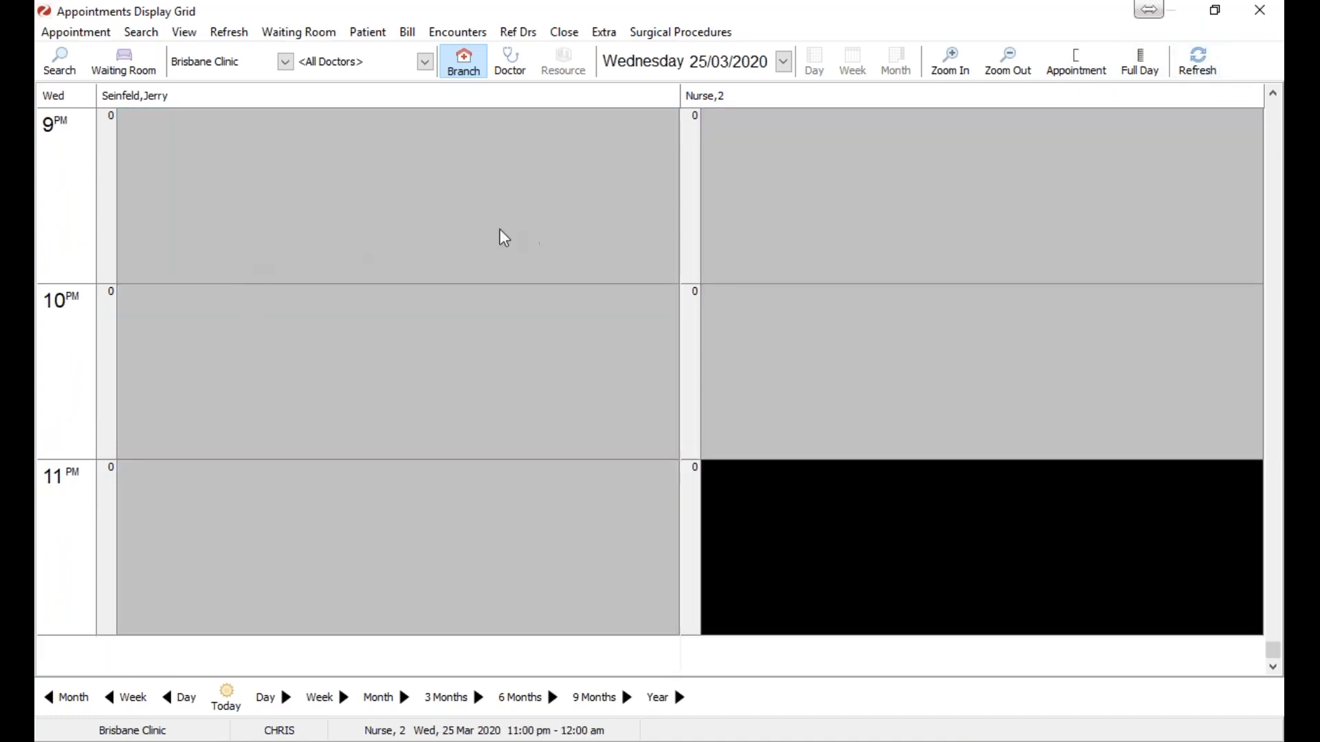
pyautogui.click(764, 356)
pyautogui.press('Down')
# Step: Fit the full day into the grid and adjust the row height by zooming in and slightly back out
pyautogui.click(1142, 69)
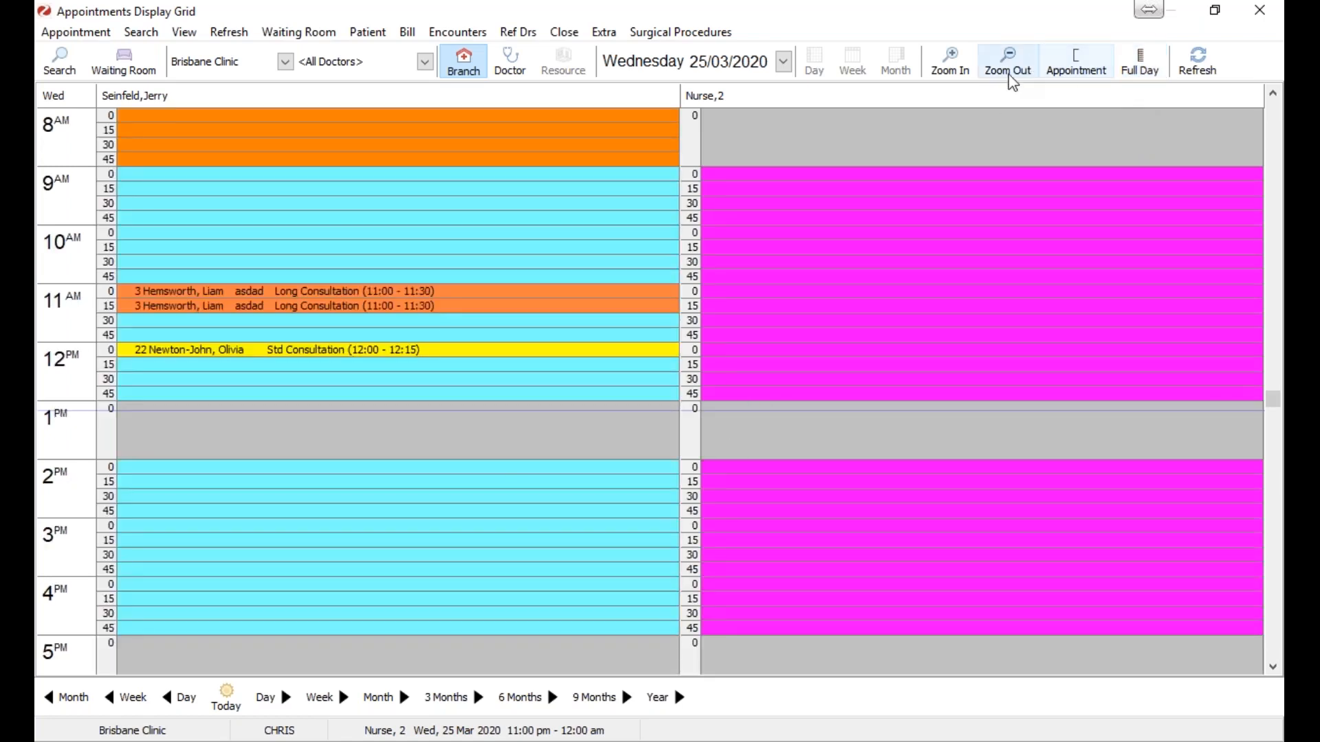
pyautogui.click(955, 69)
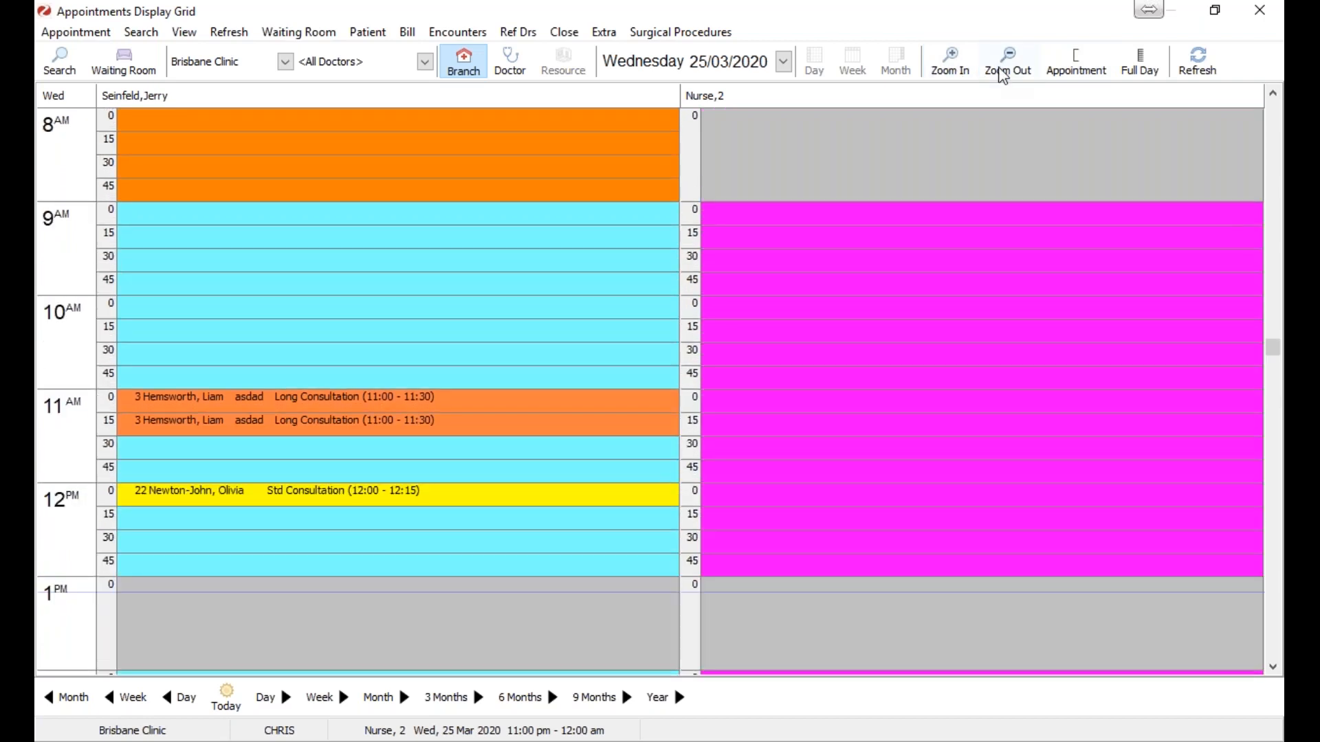
pyautogui.click(1008, 62)
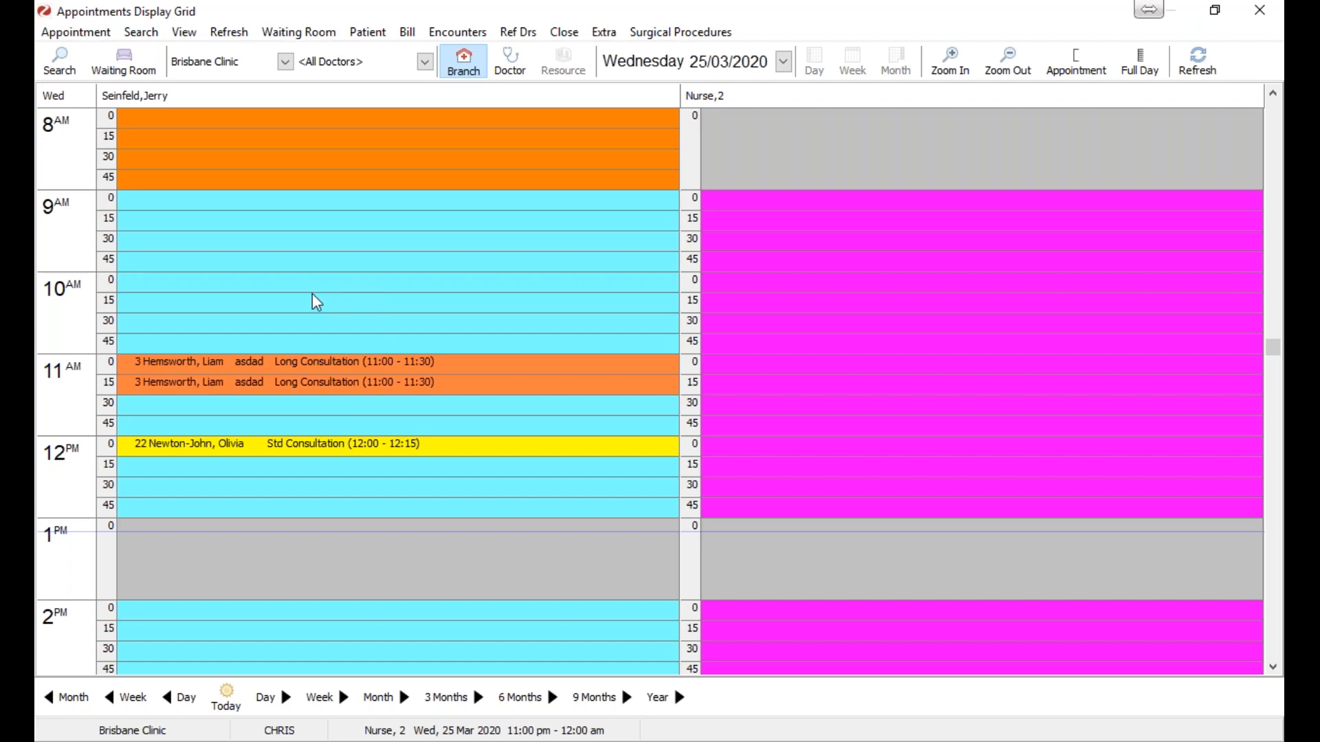
# Step: Start a booking in the doctor's 9:30 am slot, search patients for "h" and choose the second listed patient
pyautogui.click(300, 244)
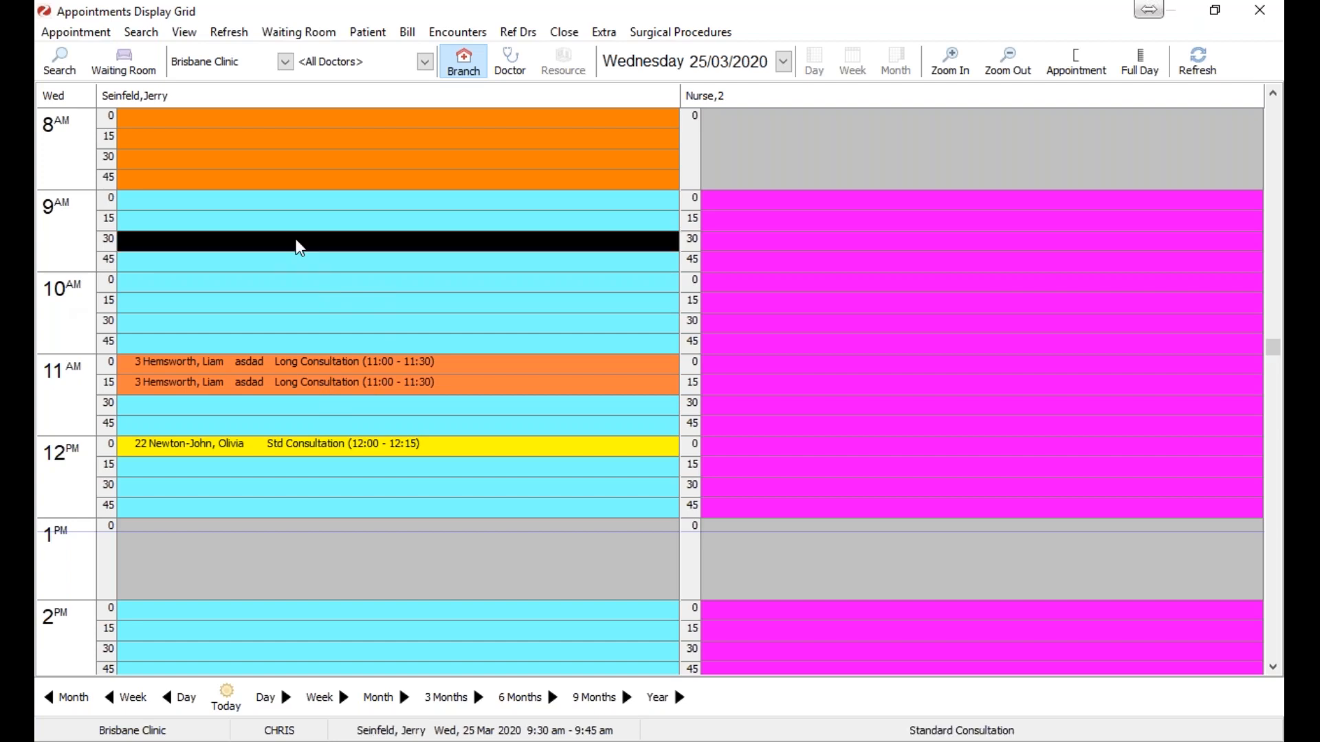
pyautogui.doubleClick(299, 244)
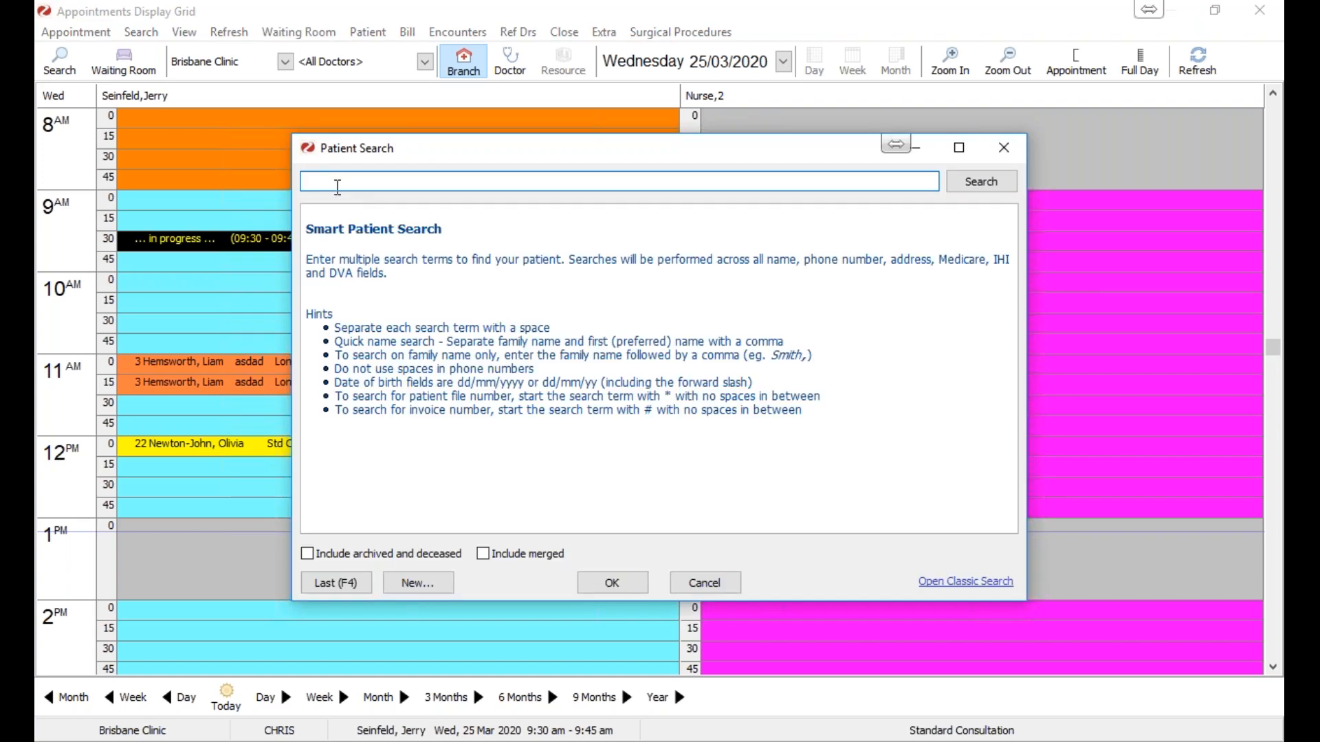
pyautogui.write('h')
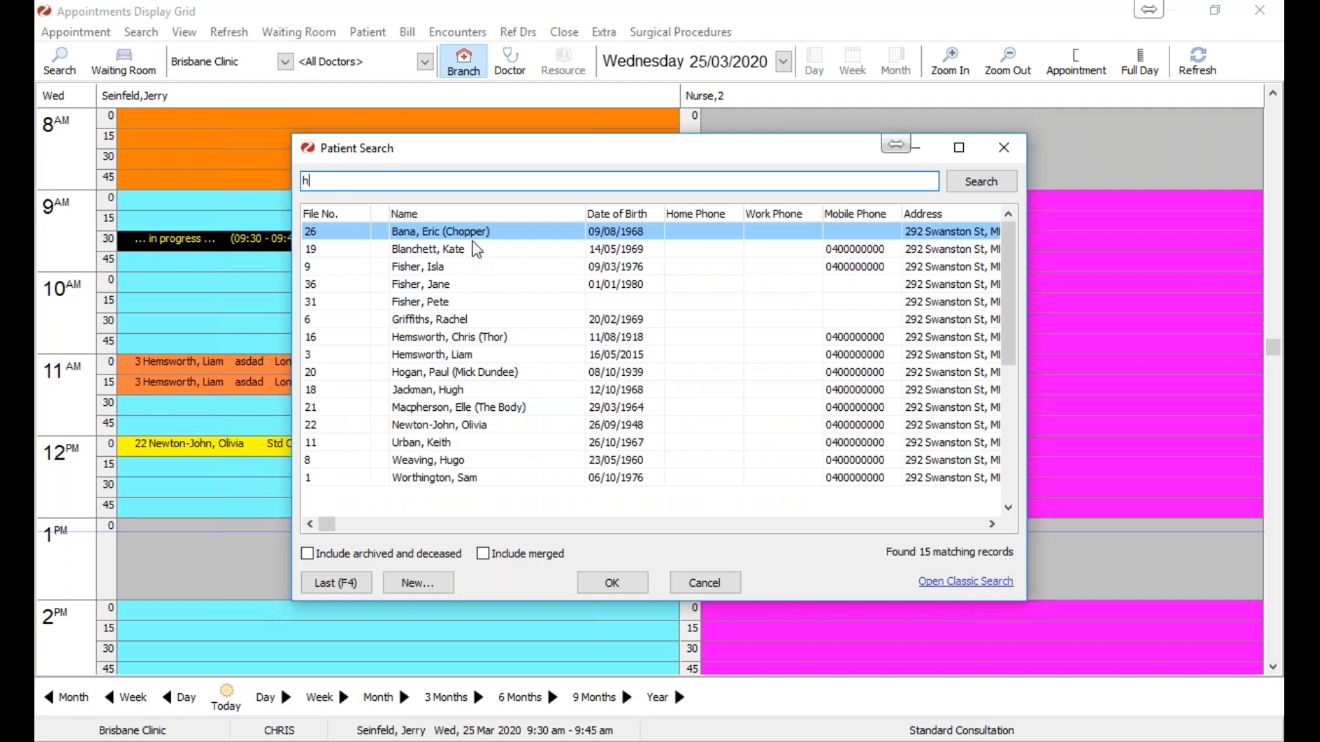
pyautogui.doubleClick(475, 249)
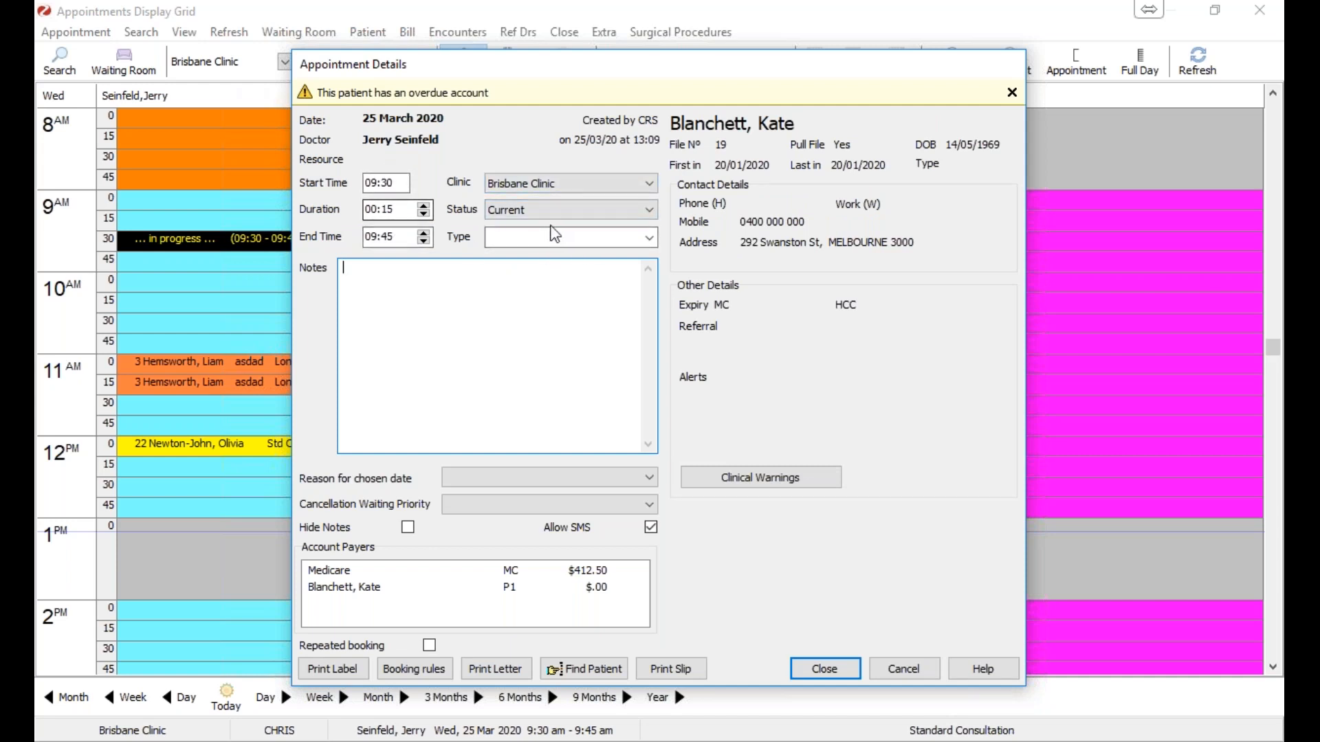
# Step: Try the Long Consultation and Review Consultation appointment types, and set the type to Std Consultation
pyautogui.click(554, 236)
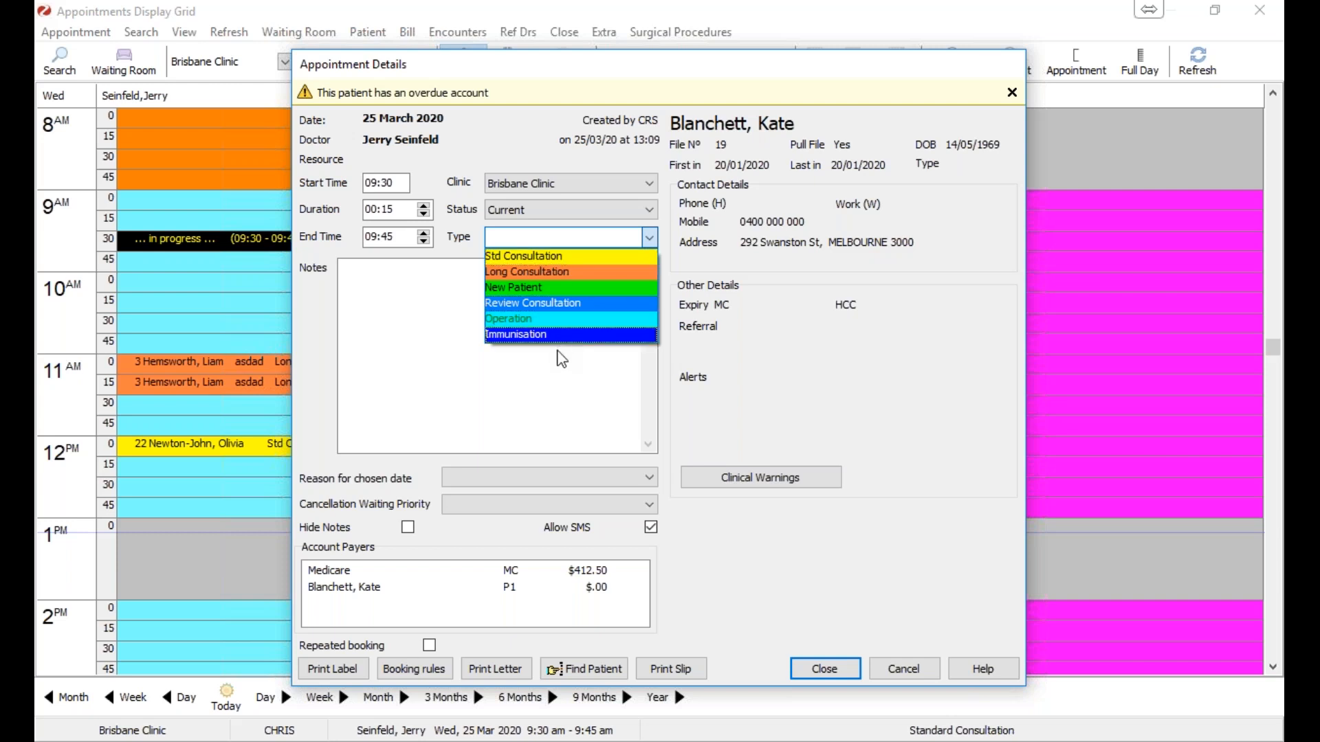
pyautogui.click(568, 259)
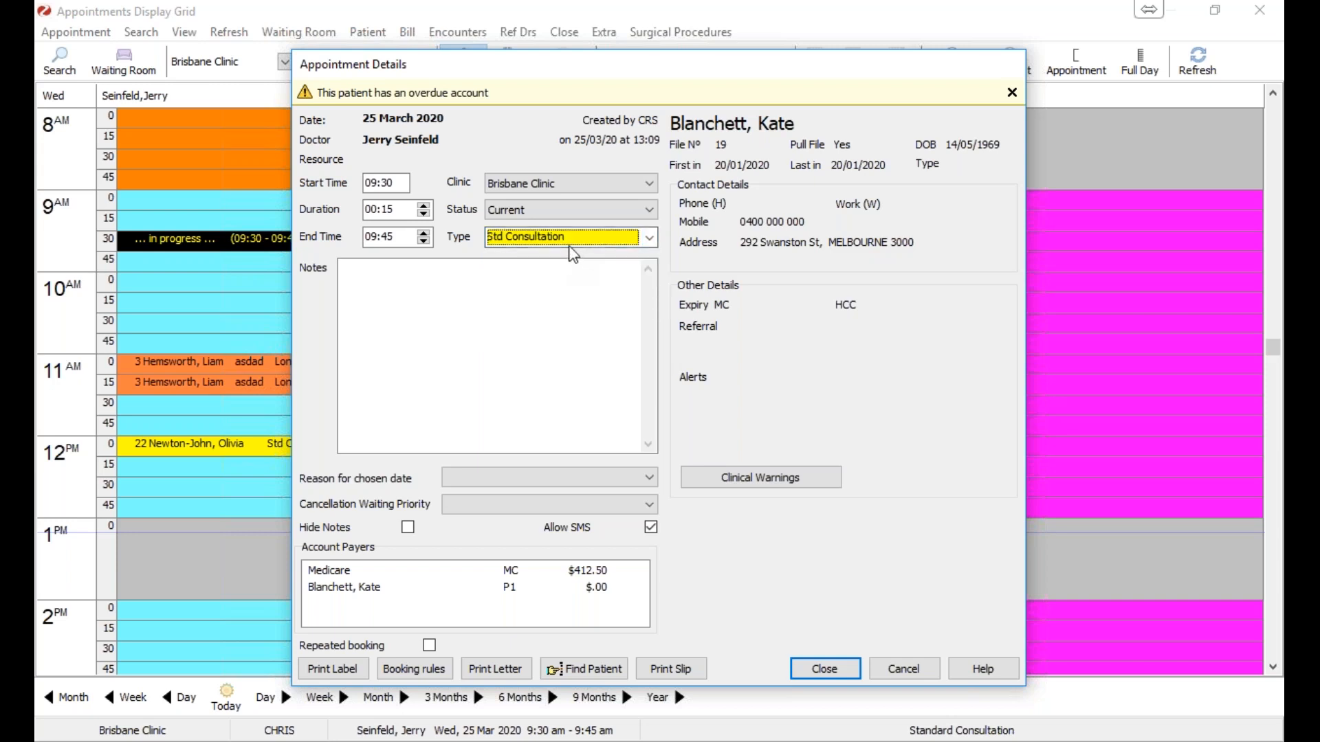
pyautogui.click(570, 243)
pyautogui.click(544, 268)
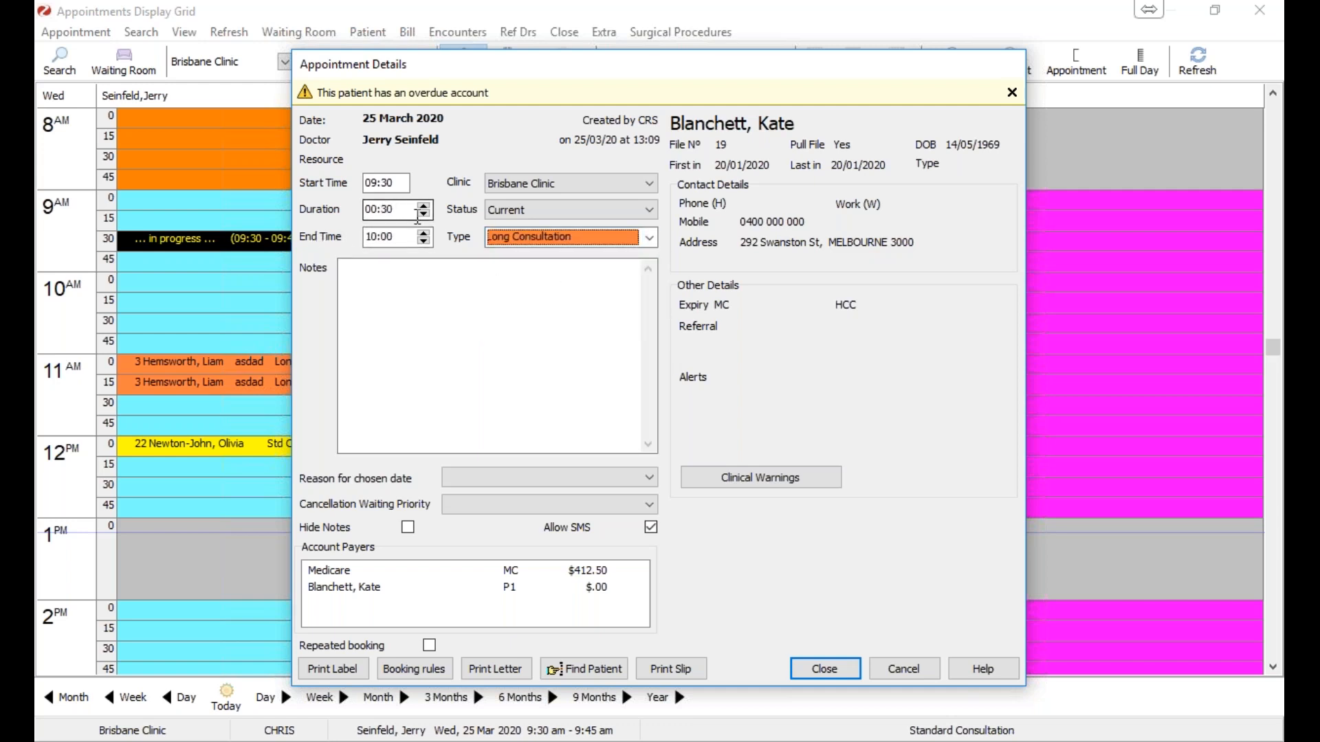
pyautogui.click(528, 238)
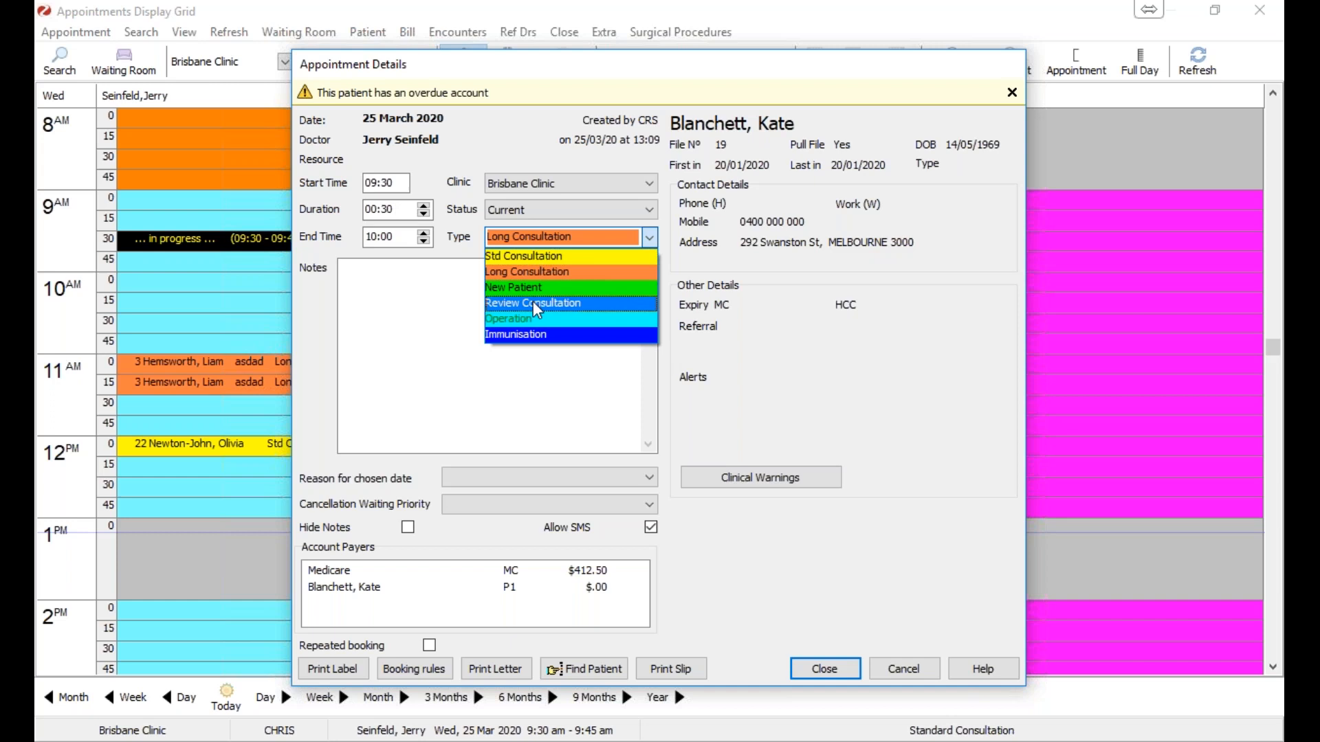
pyautogui.click(533, 303)
pyautogui.click(536, 237)
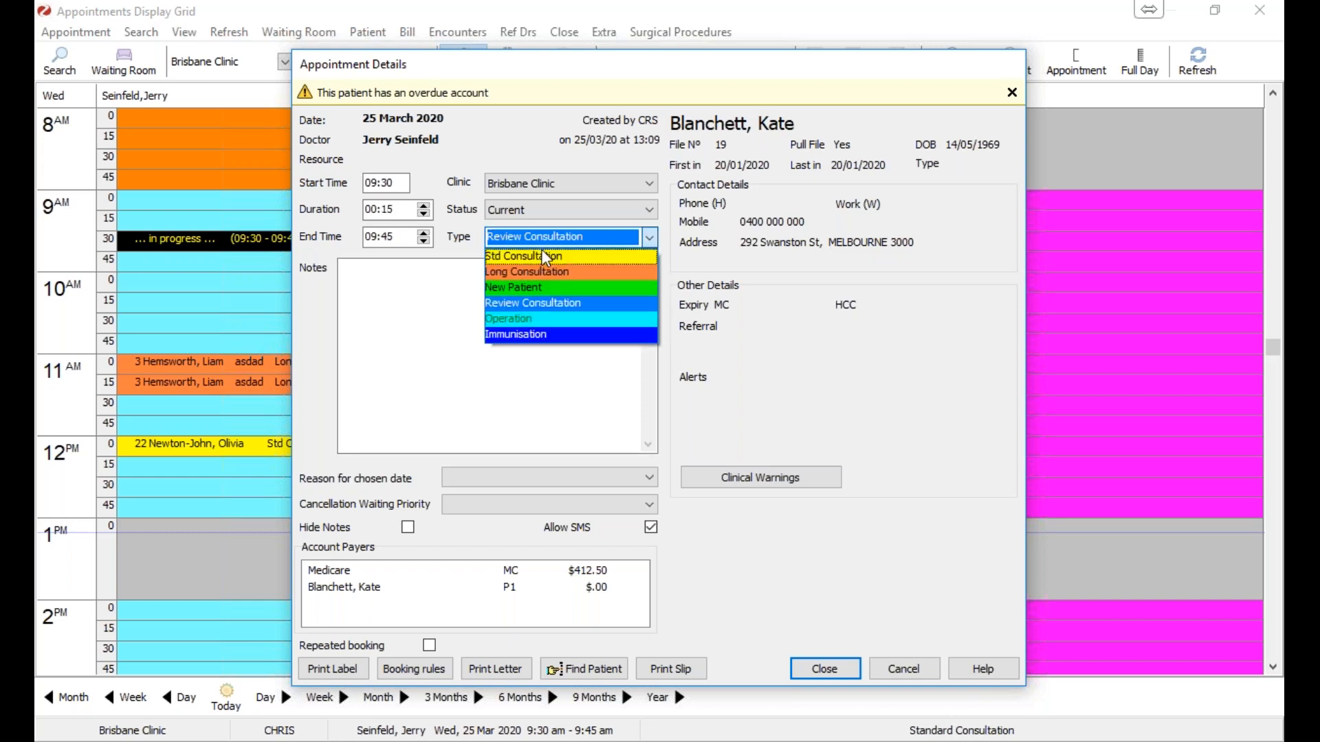
pyautogui.click(547, 257)
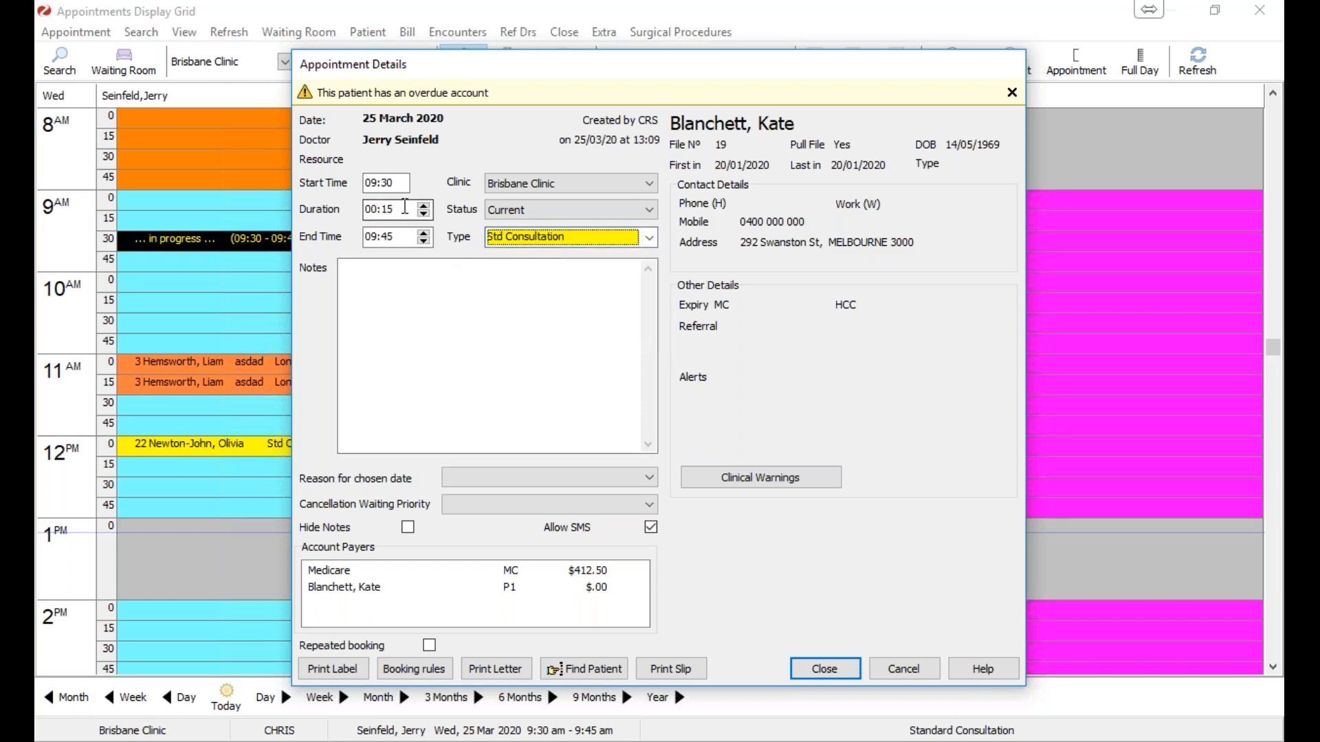
# Step: Add the note "Please check BP", save the appointment and select its 9:30 am entry on the grid
pyautogui.click(592, 269)
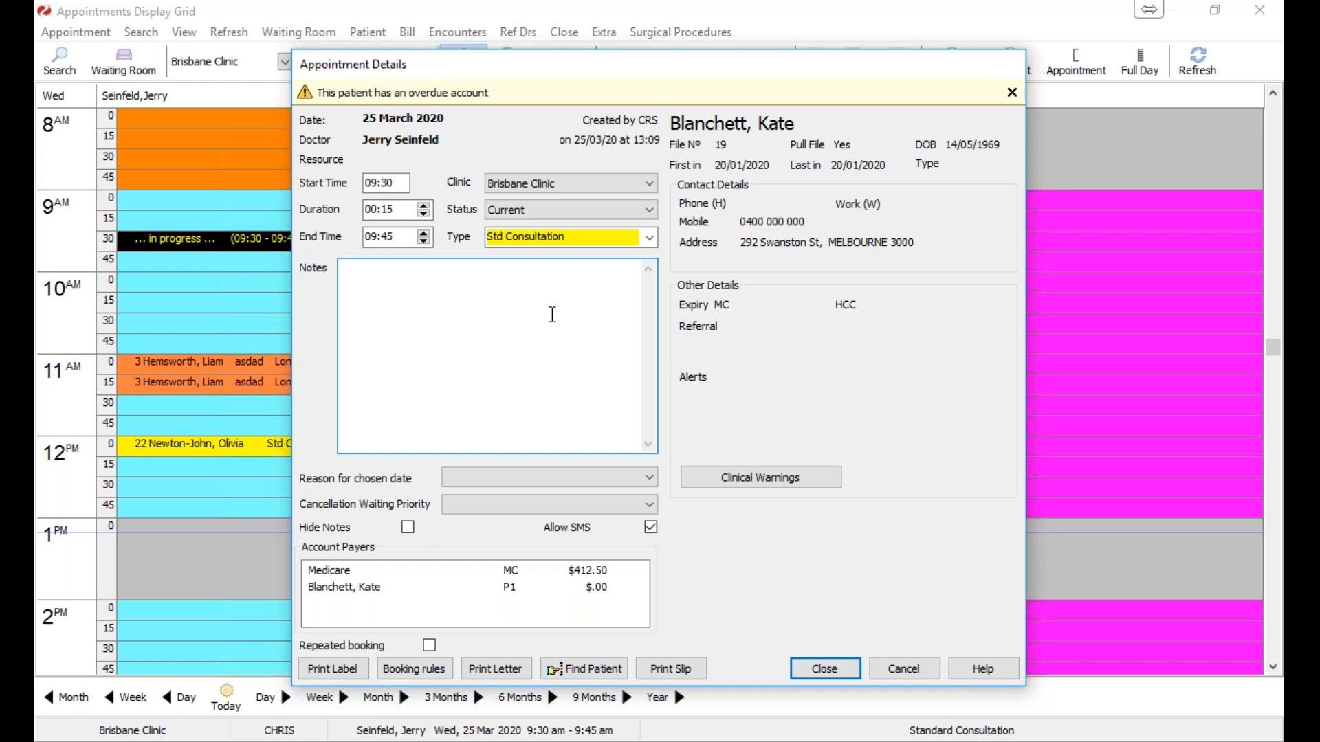
pyautogui.write('Please check BP')
pyautogui.click(827, 668)
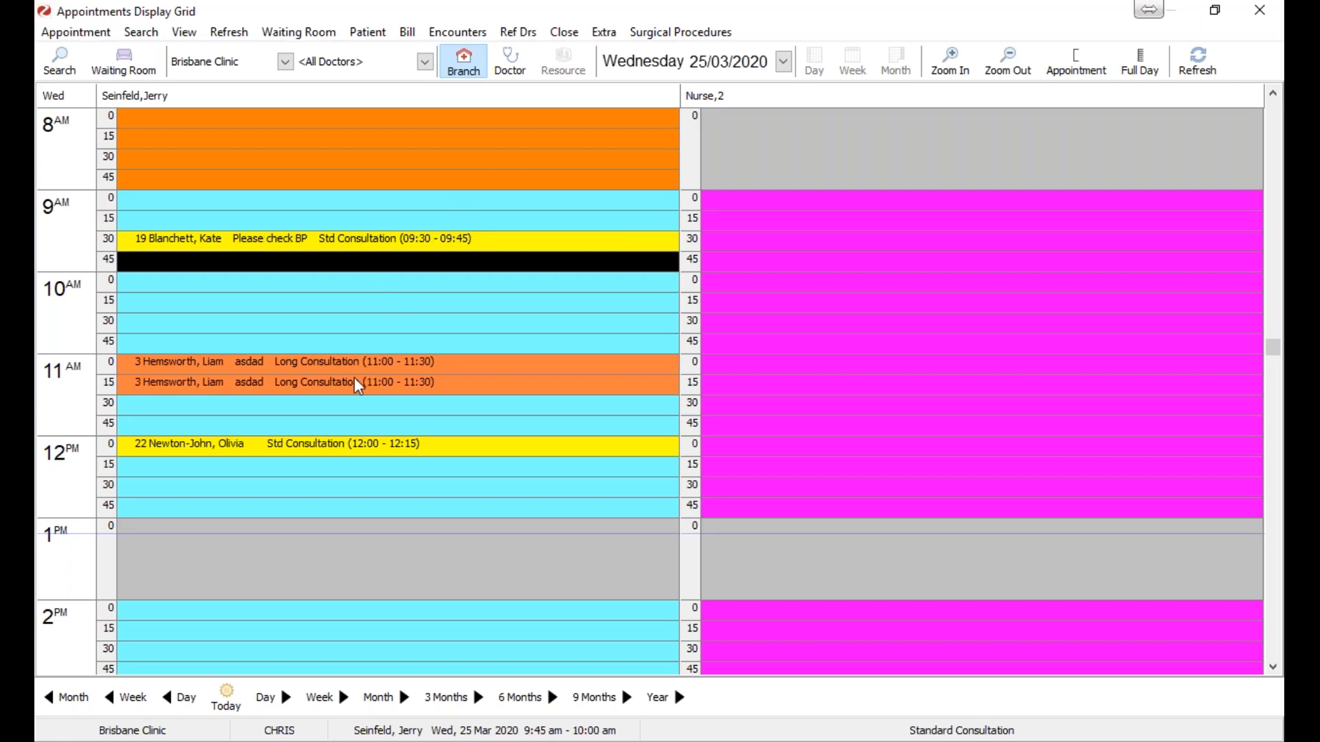
pyautogui.click(260, 241)
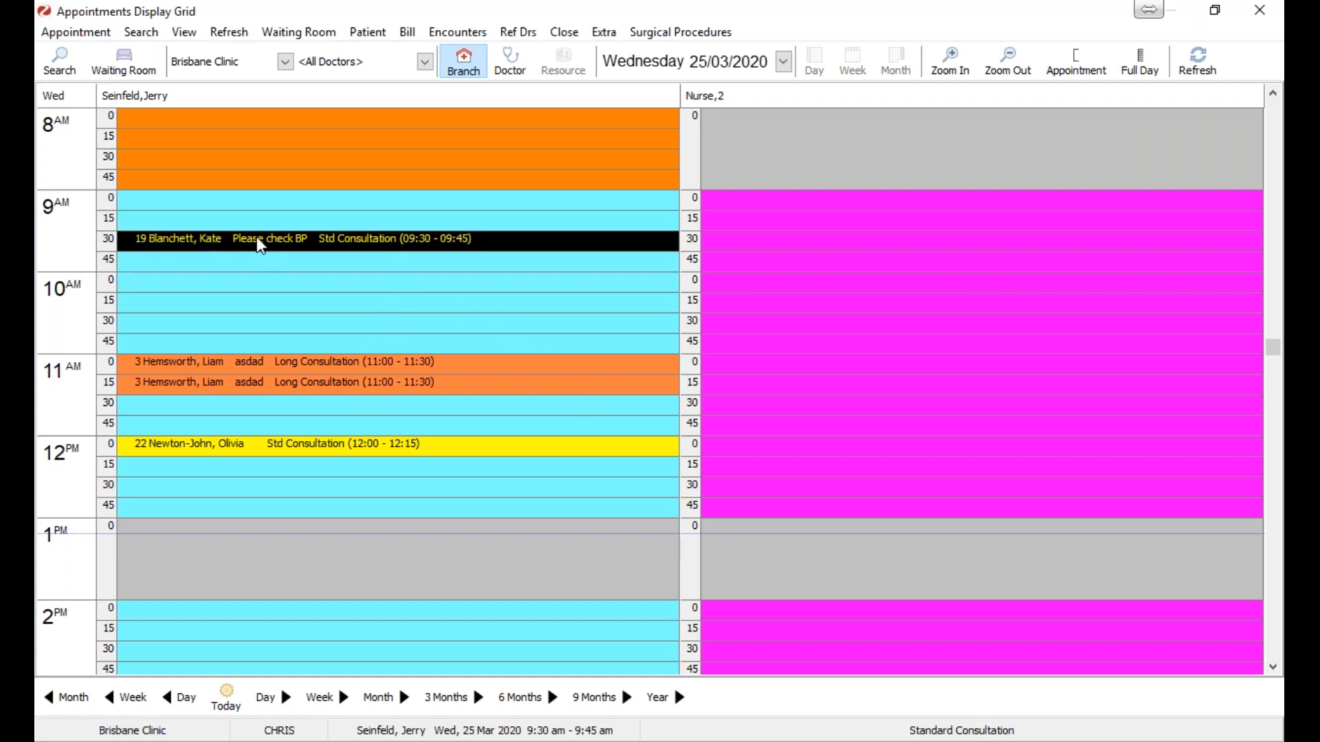
# Step: Move the 9:30 am appointment to the same doctor's 10:00 am slot by cutting and pasting it, and close its details
pyautogui.click(274, 282)
pyautogui.click(274, 238)
pyautogui.click(279, 288)
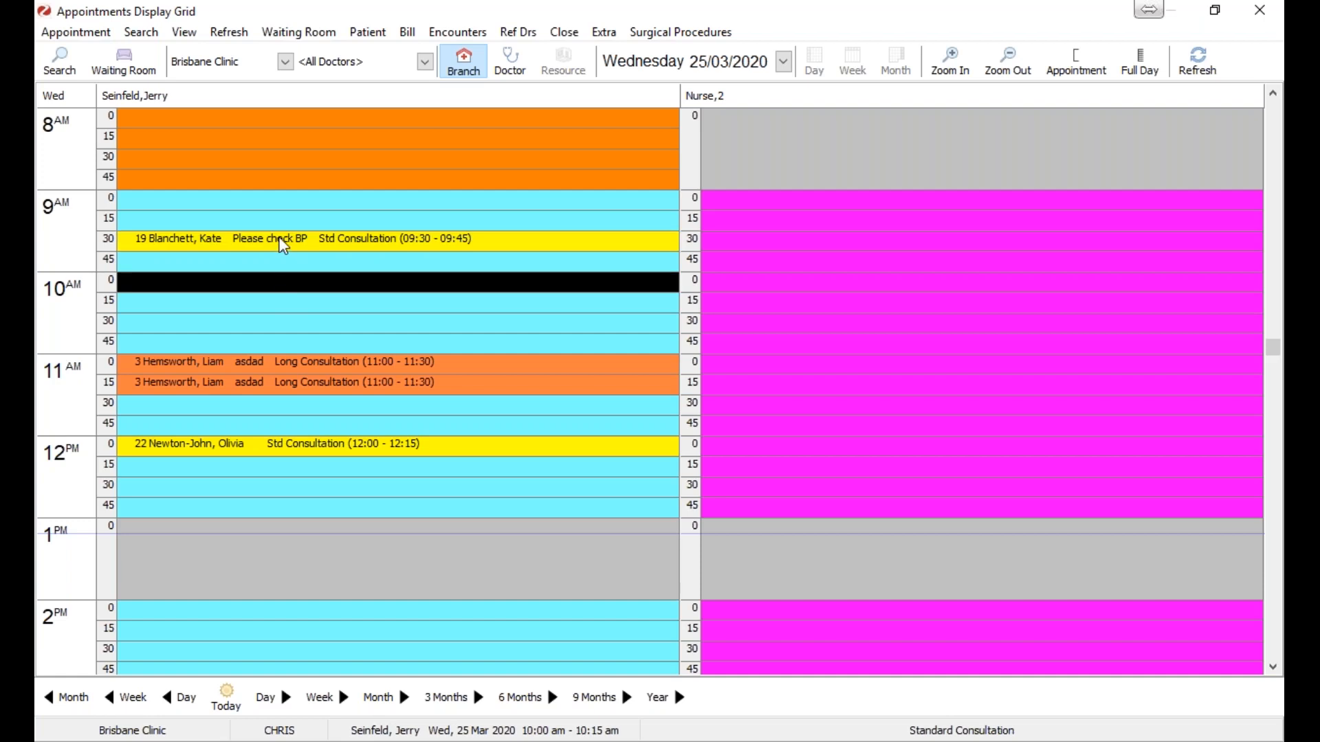
pyautogui.rightClick(279, 239)
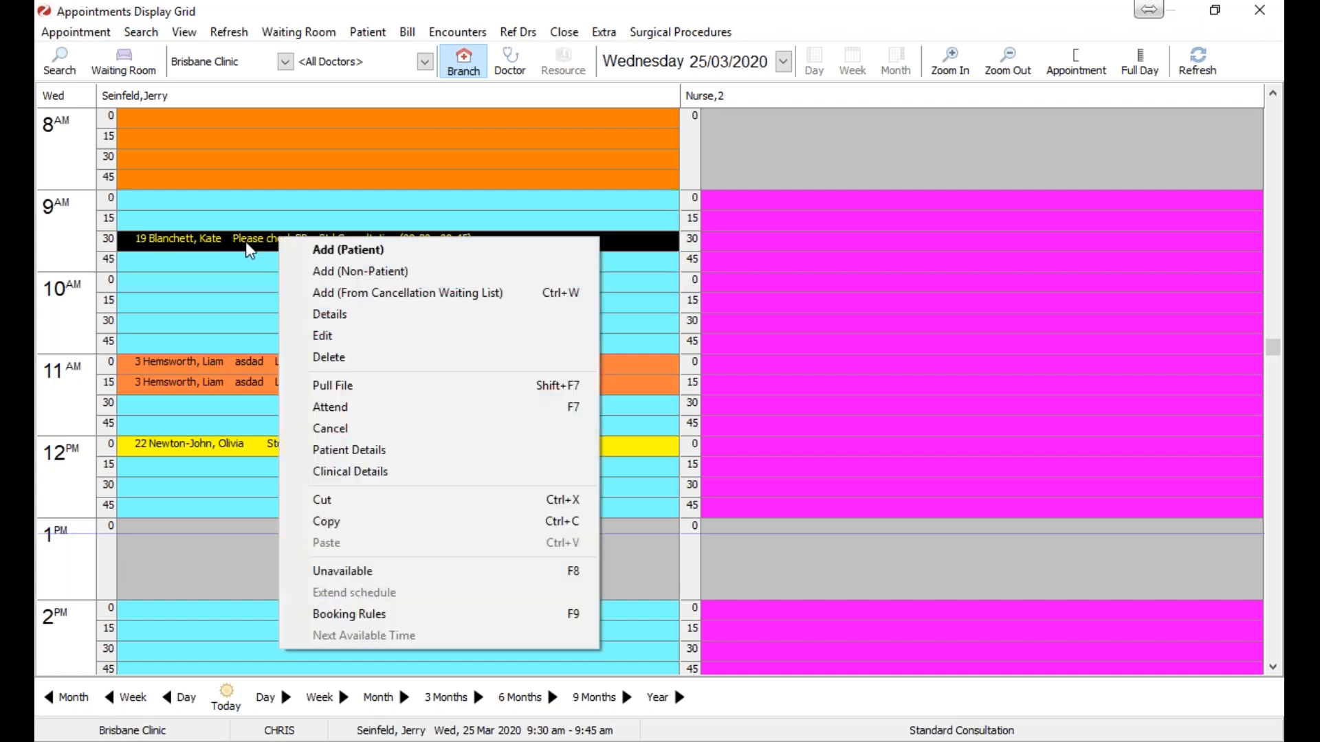
pyautogui.click(354, 511)
pyautogui.click(158, 287)
pyautogui.rightClick(155, 282)
pyautogui.click(251, 585)
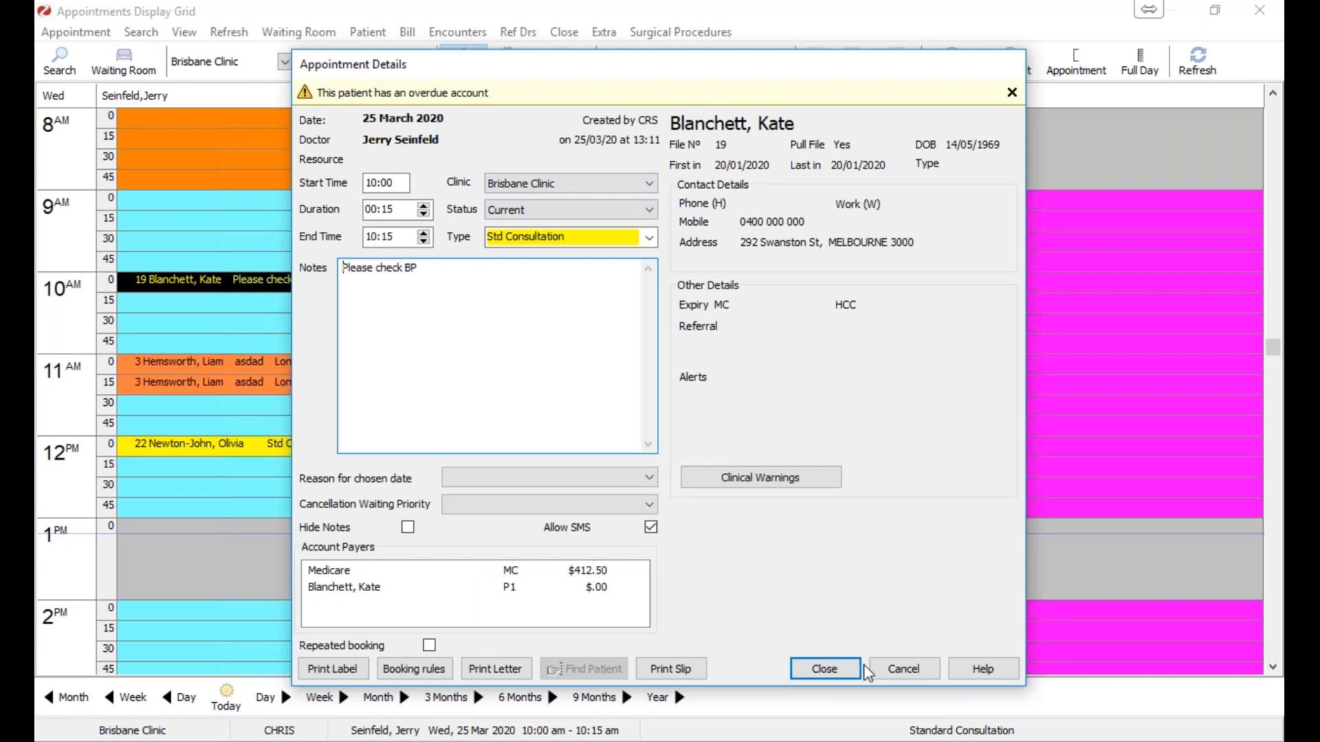
pyautogui.click(821, 671)
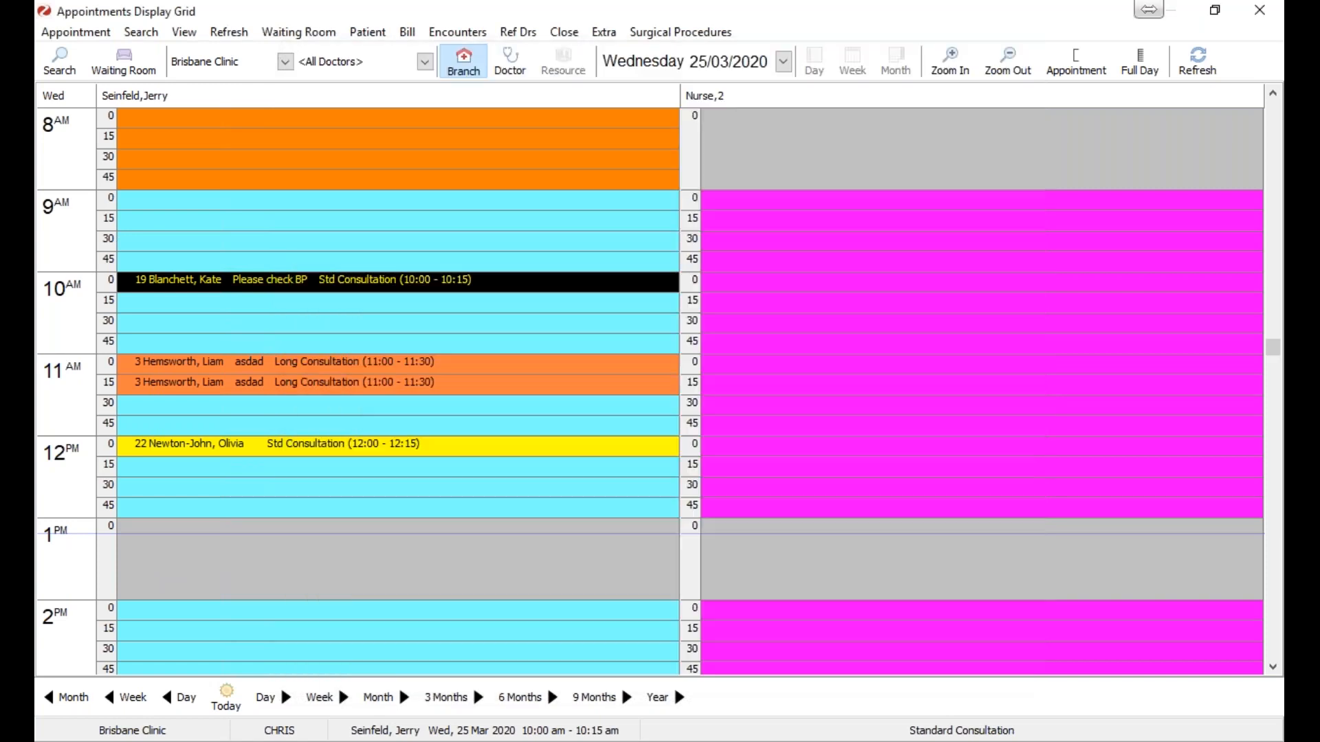
# Step: Copy the 10:00 am appointment into the same doctor's 12:30 pm slot and close its details
pyautogui.click(383, 309)
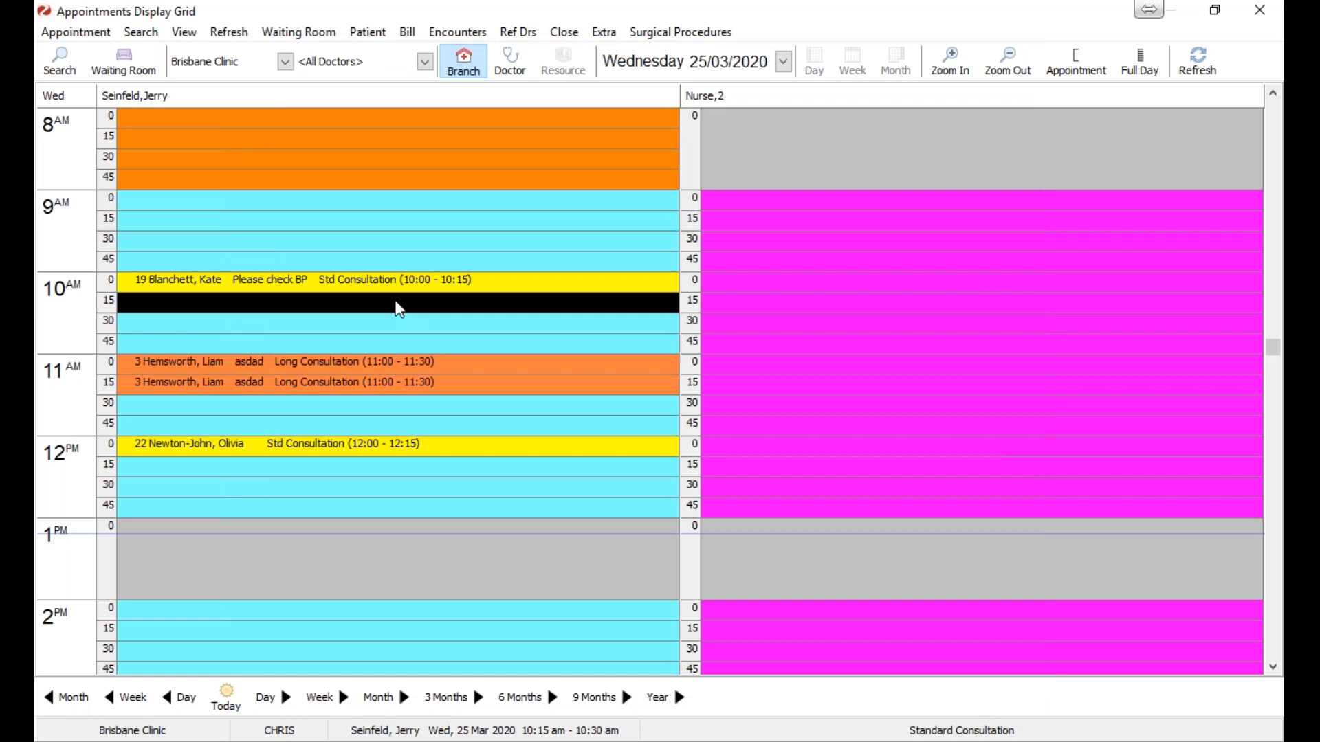
pyautogui.click(395, 282)
pyautogui.rightClick(396, 285)
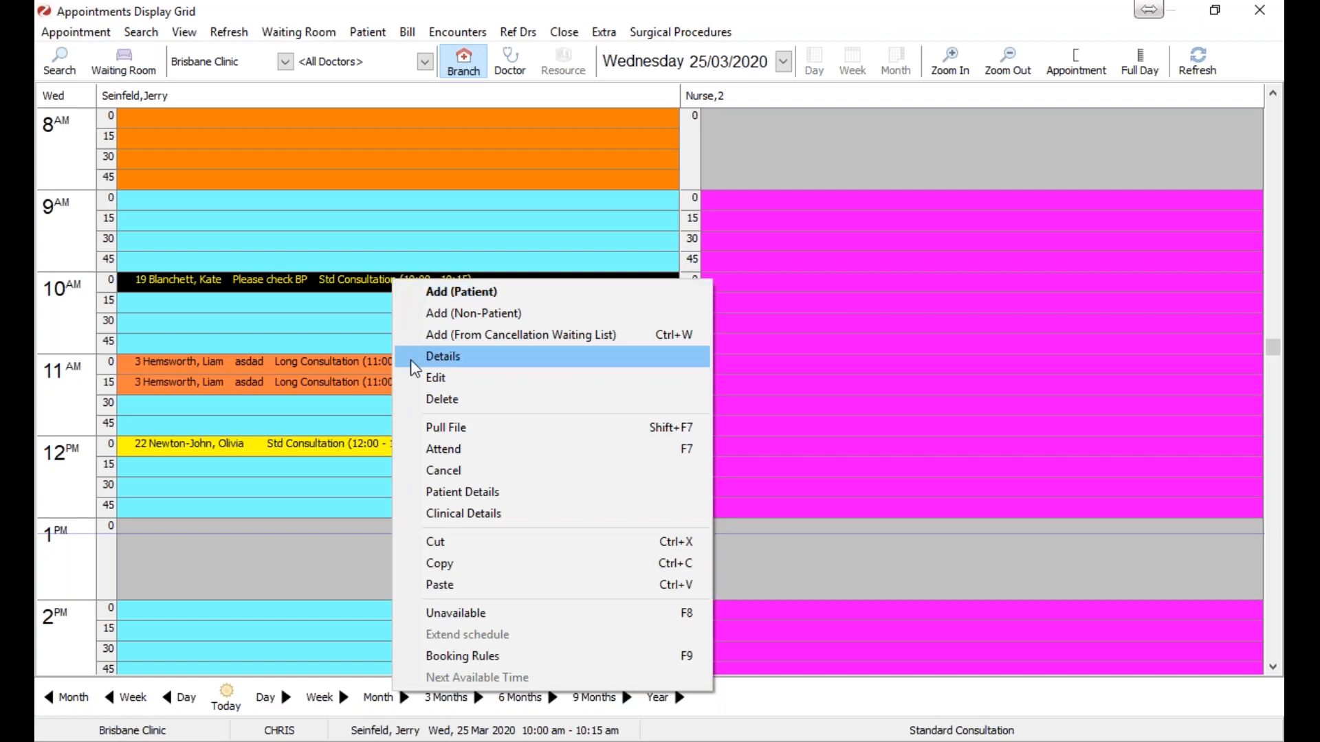
pyautogui.click(442, 571)
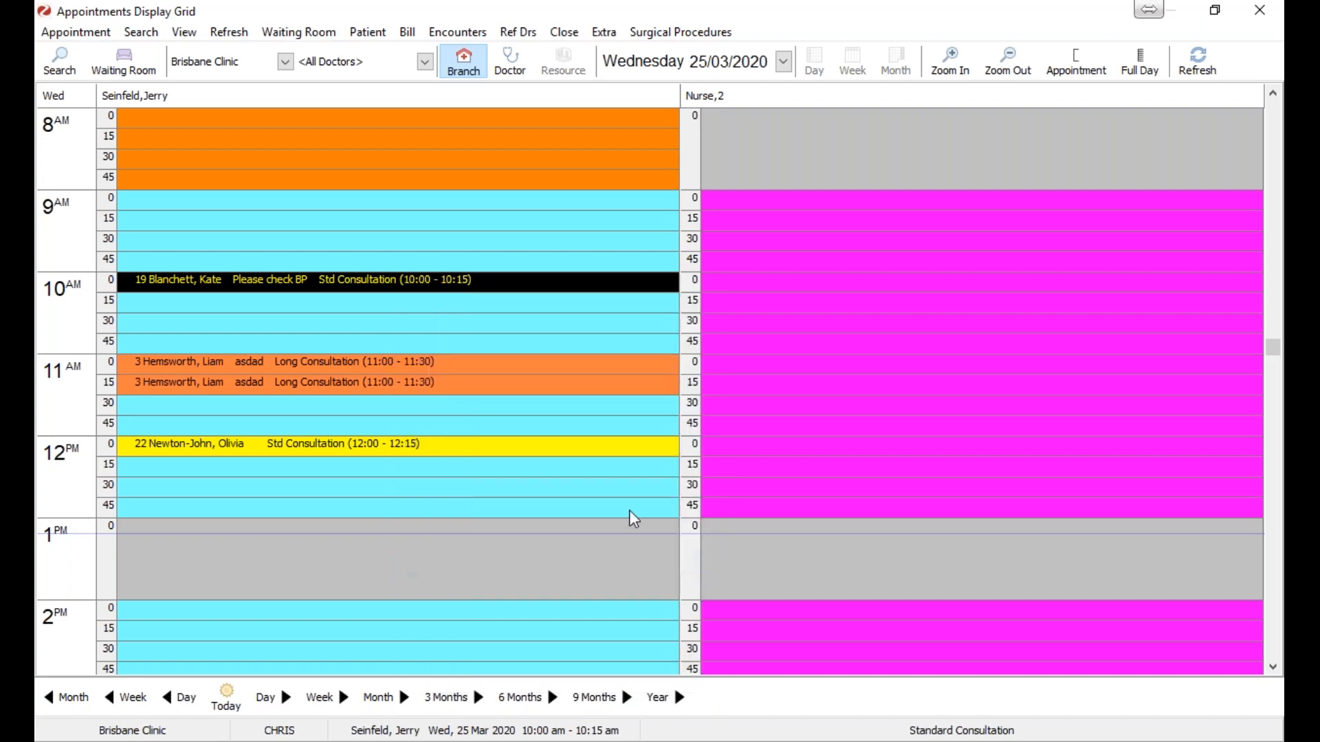
pyautogui.click(430, 486)
pyautogui.rightClick(432, 493)
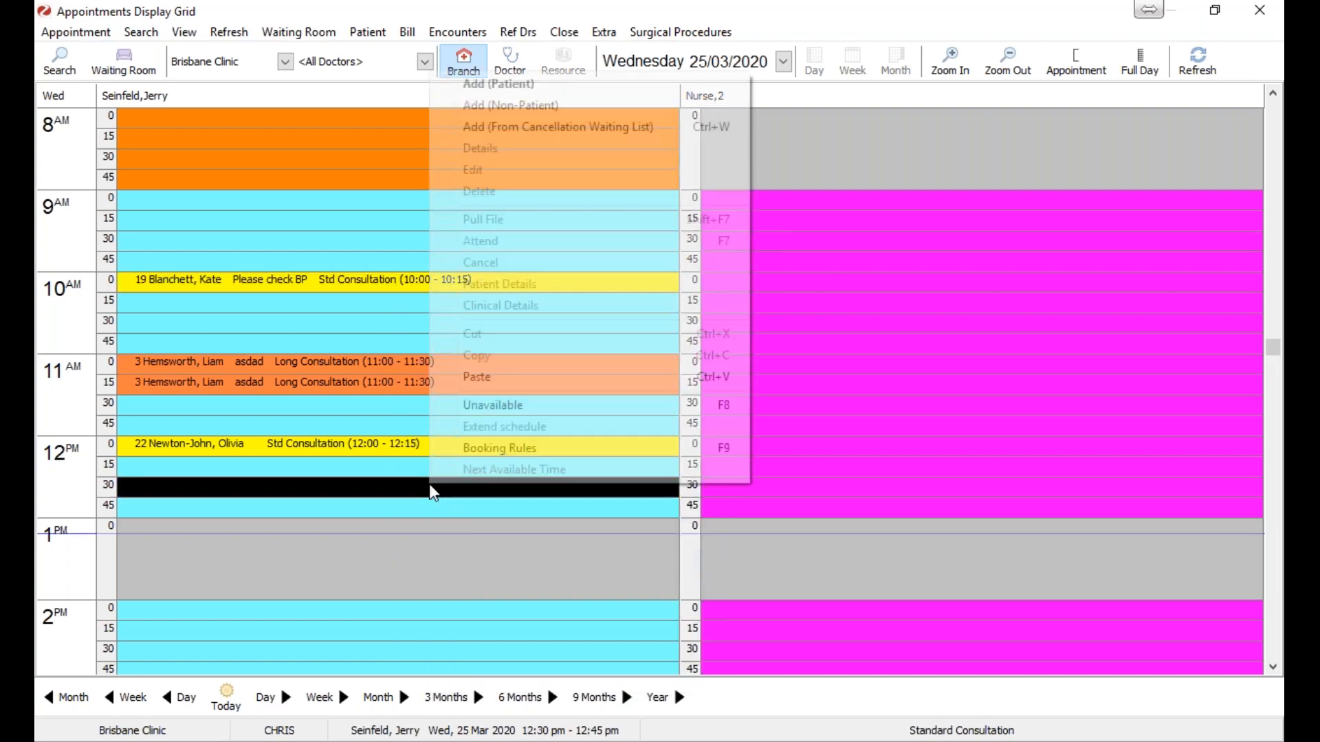
pyautogui.click(545, 380)
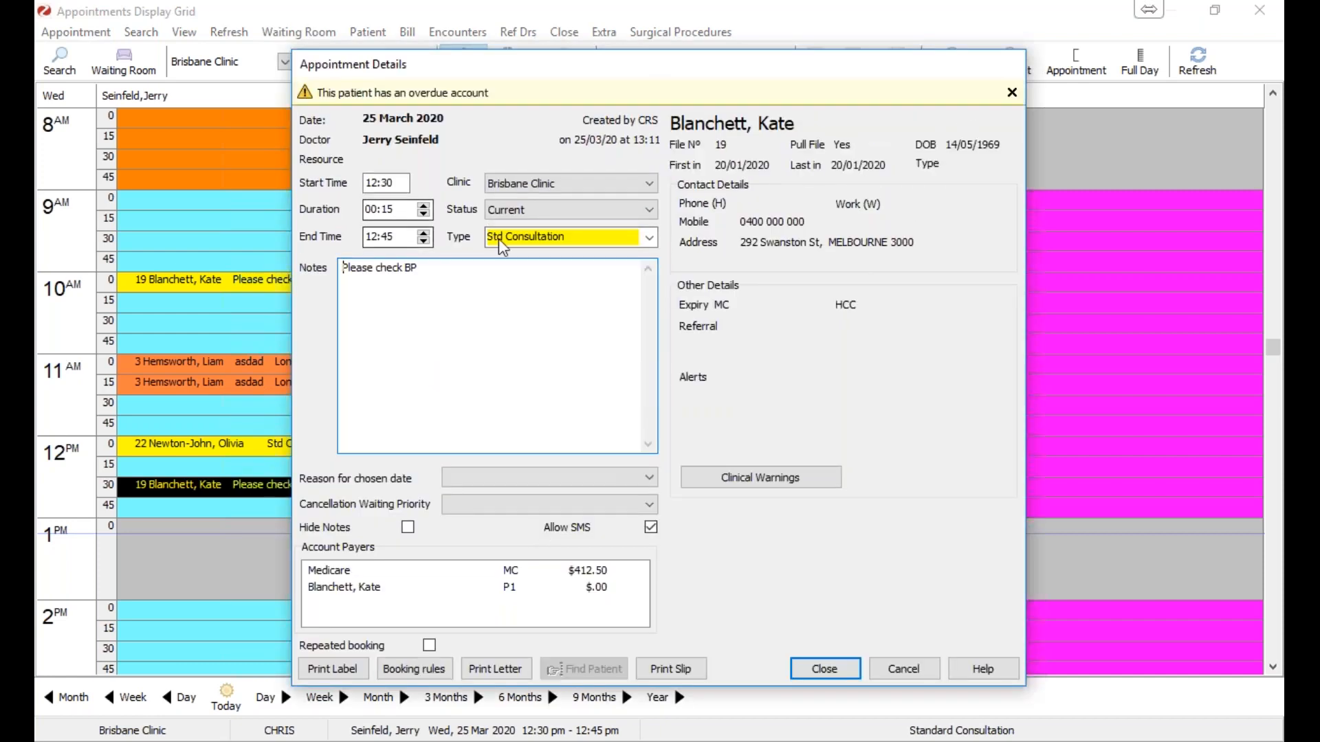
pyautogui.click(833, 673)
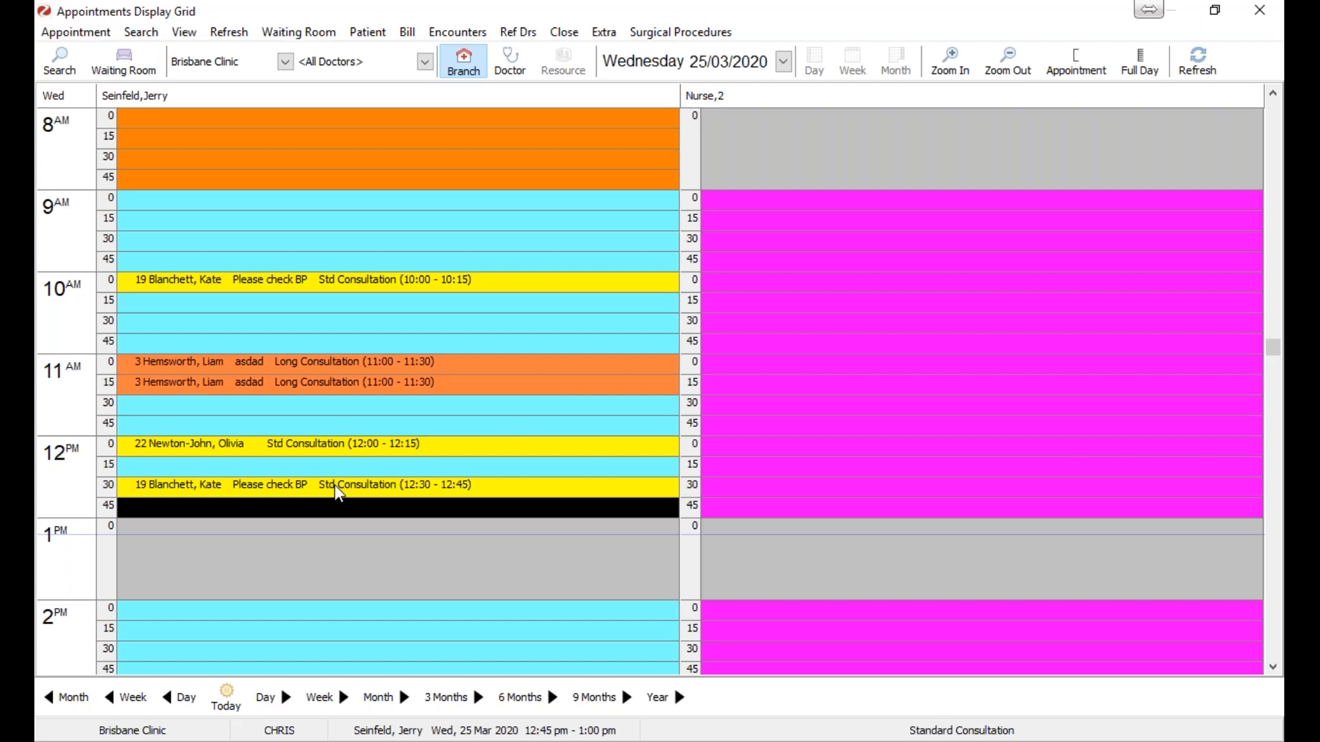
# Step: Cancel the 10:00 am appointment with the cancellation reason Re-scheduled
pyautogui.click(385, 324)
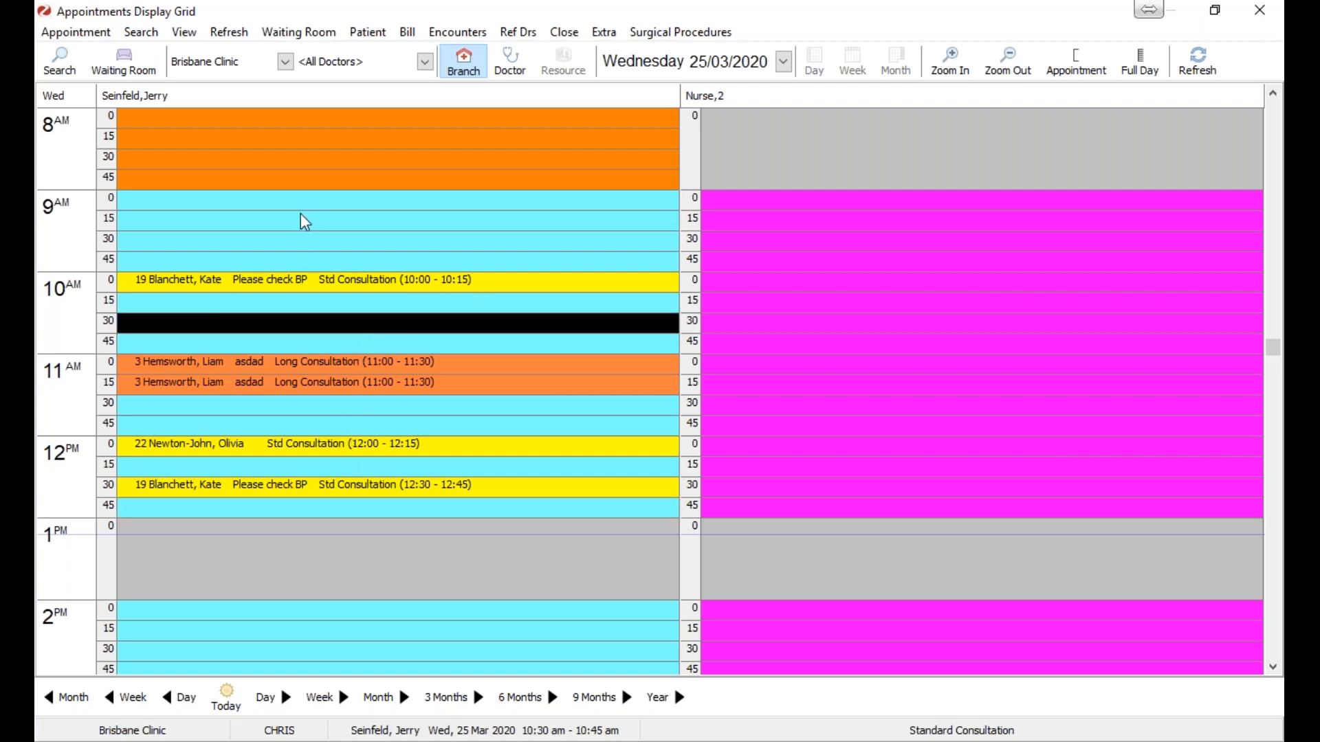
pyautogui.click(339, 282)
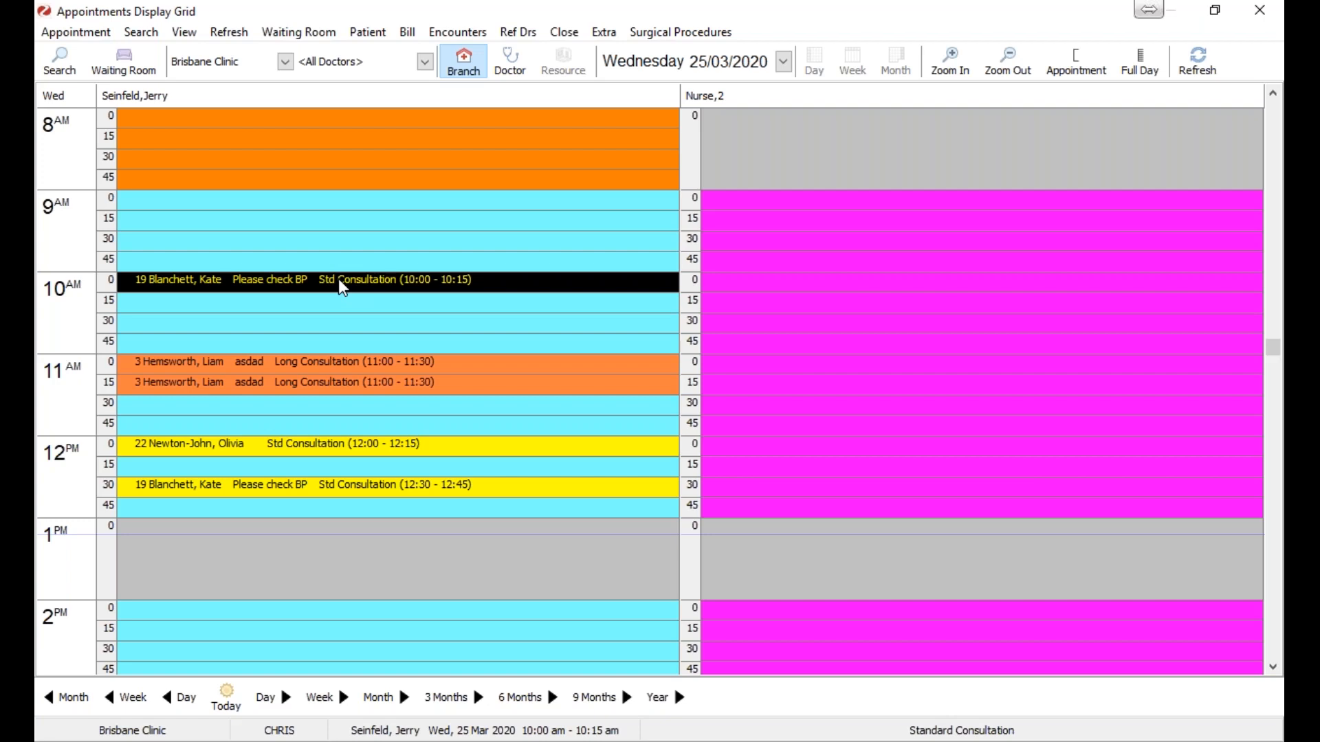
pyautogui.rightClick(338, 278)
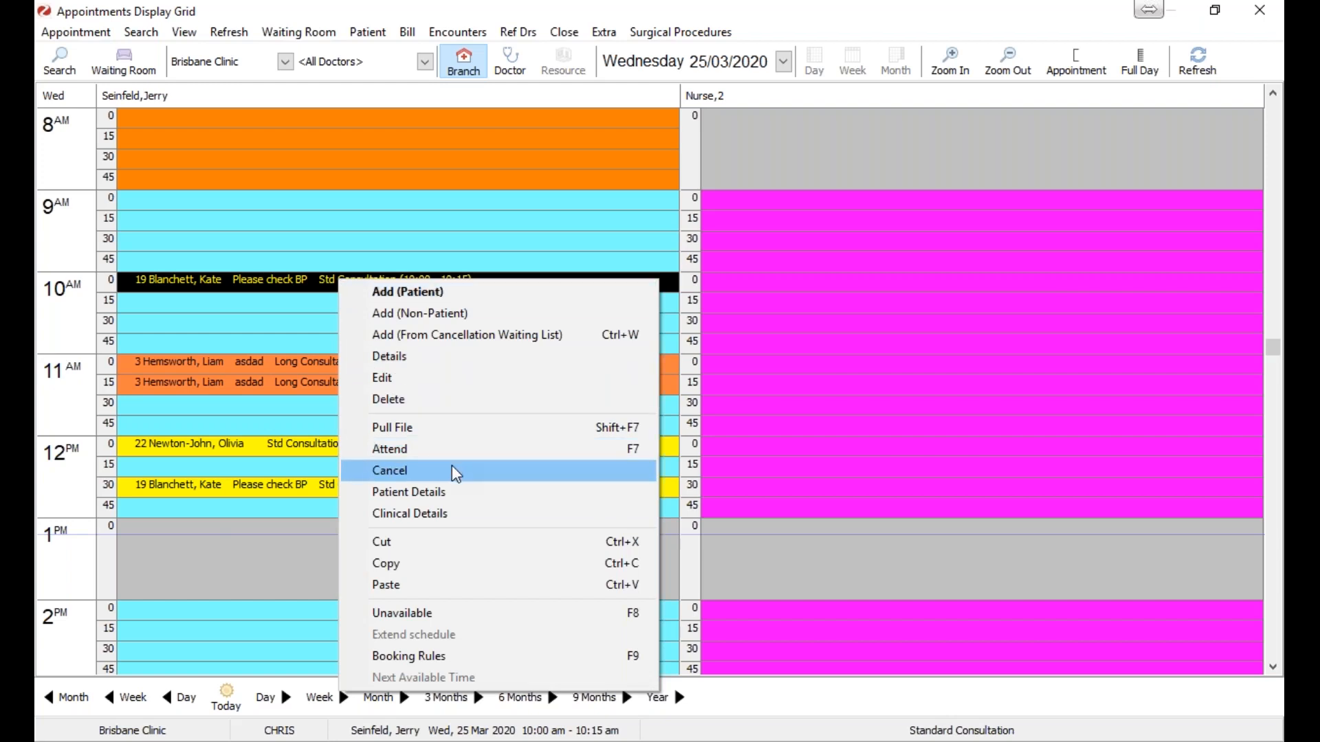
pyautogui.click(457, 474)
pyautogui.click(712, 376)
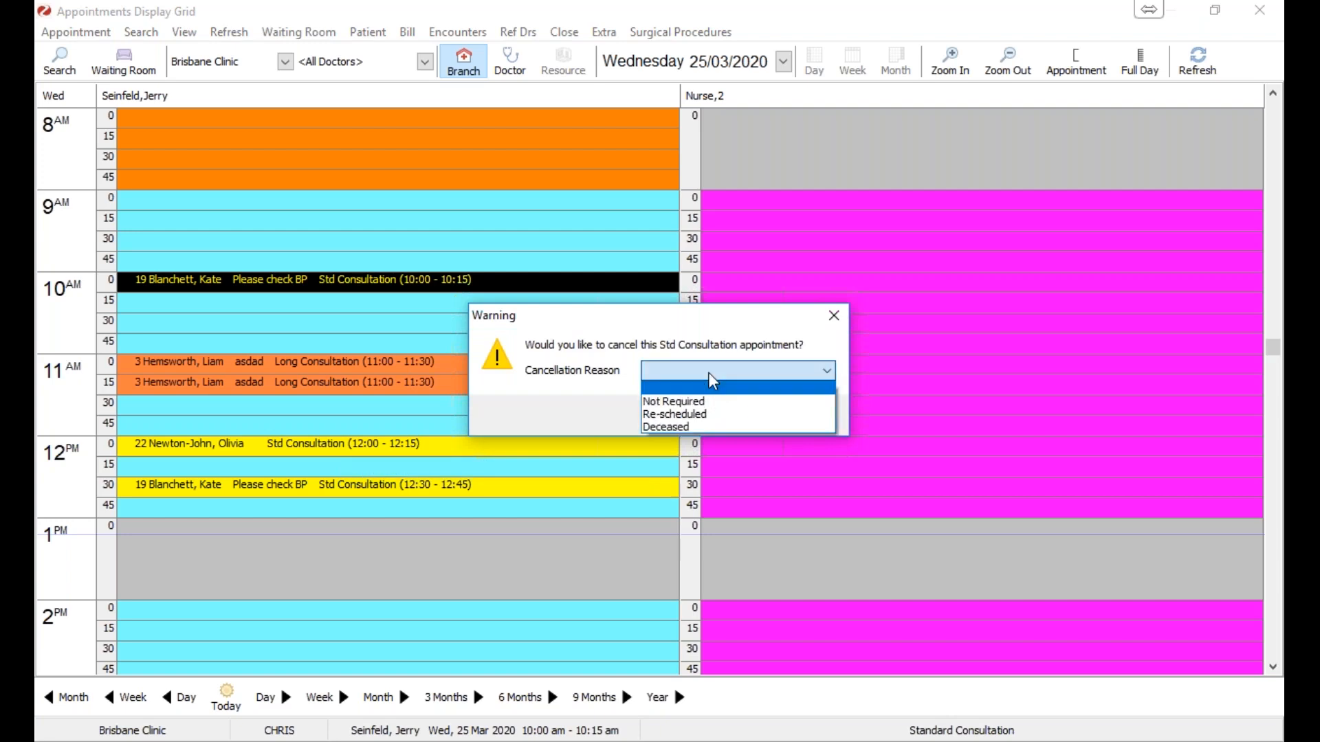
pyautogui.click(693, 420)
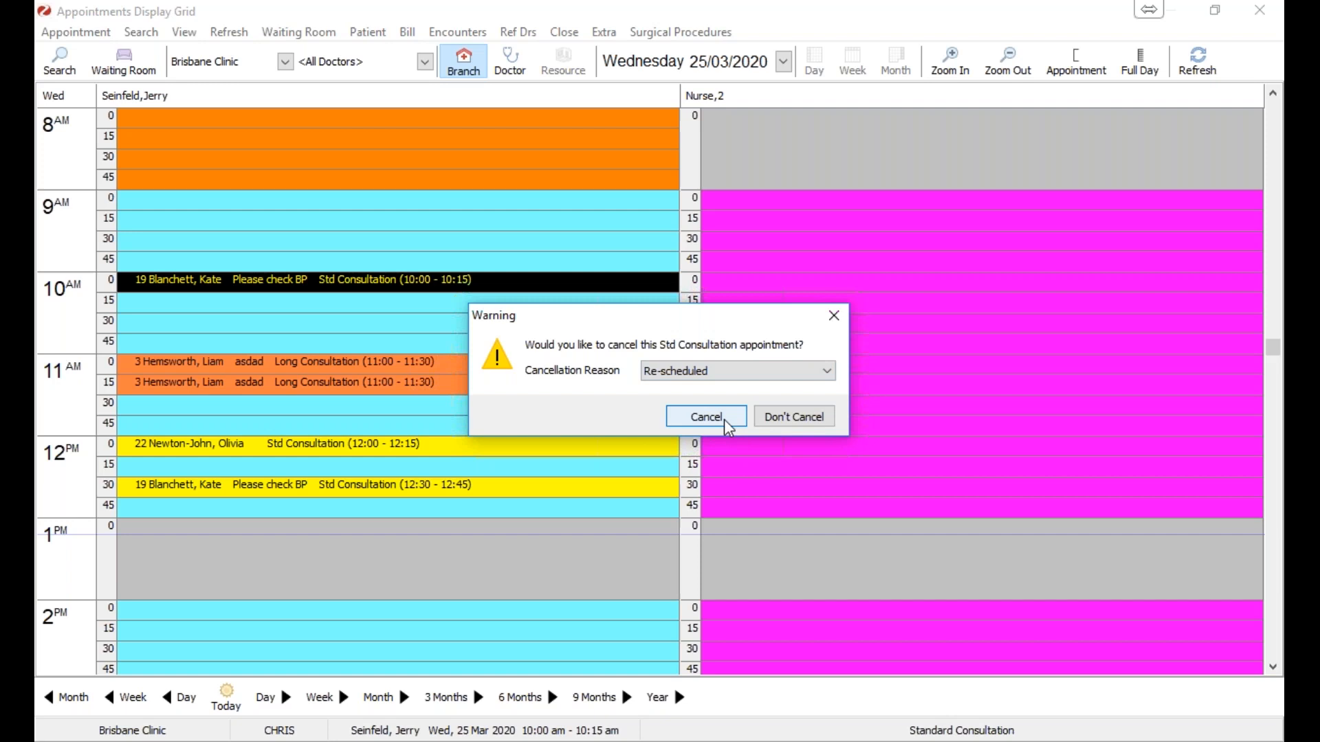
pyautogui.click(726, 425)
pyautogui.click(279, 308)
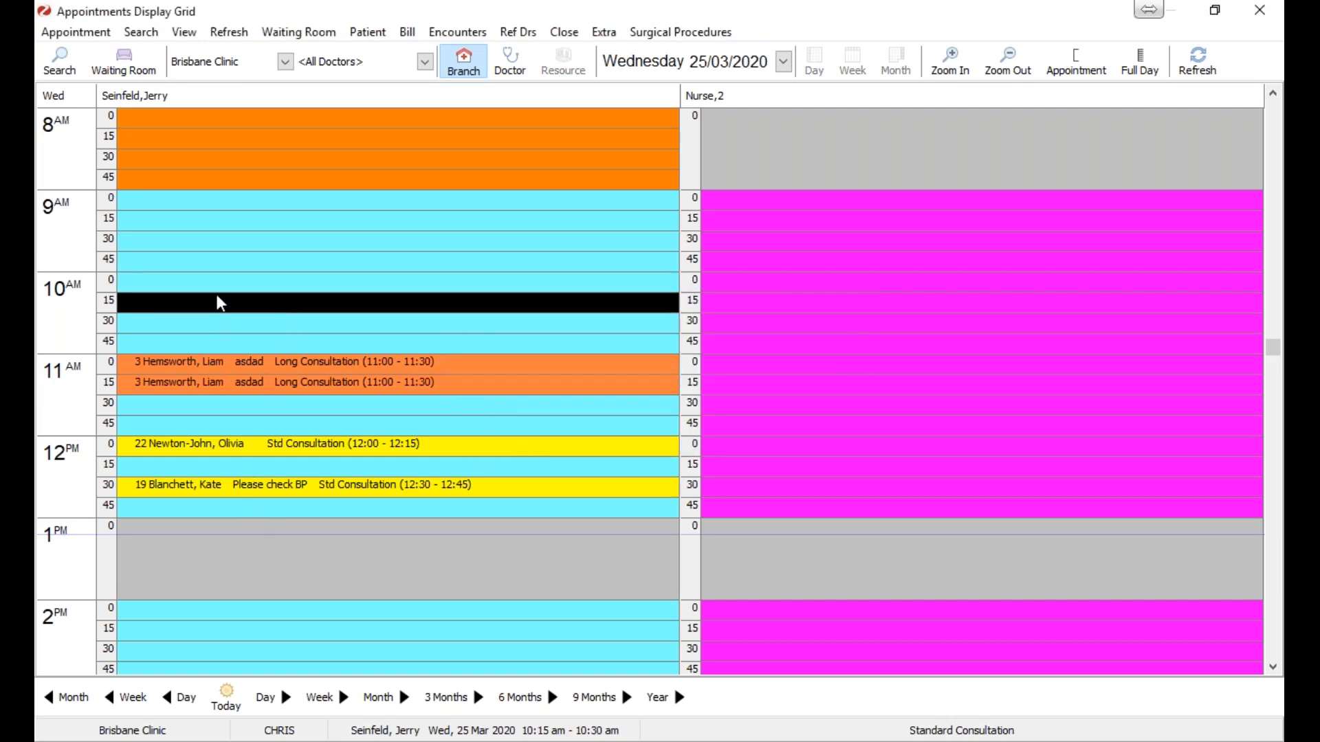
# Step: Set the 12:30 pm appointment's cancellation waiting priority to Medium and save it
pyautogui.rightClick(336, 457)
pyautogui.doubleClick(259, 490)
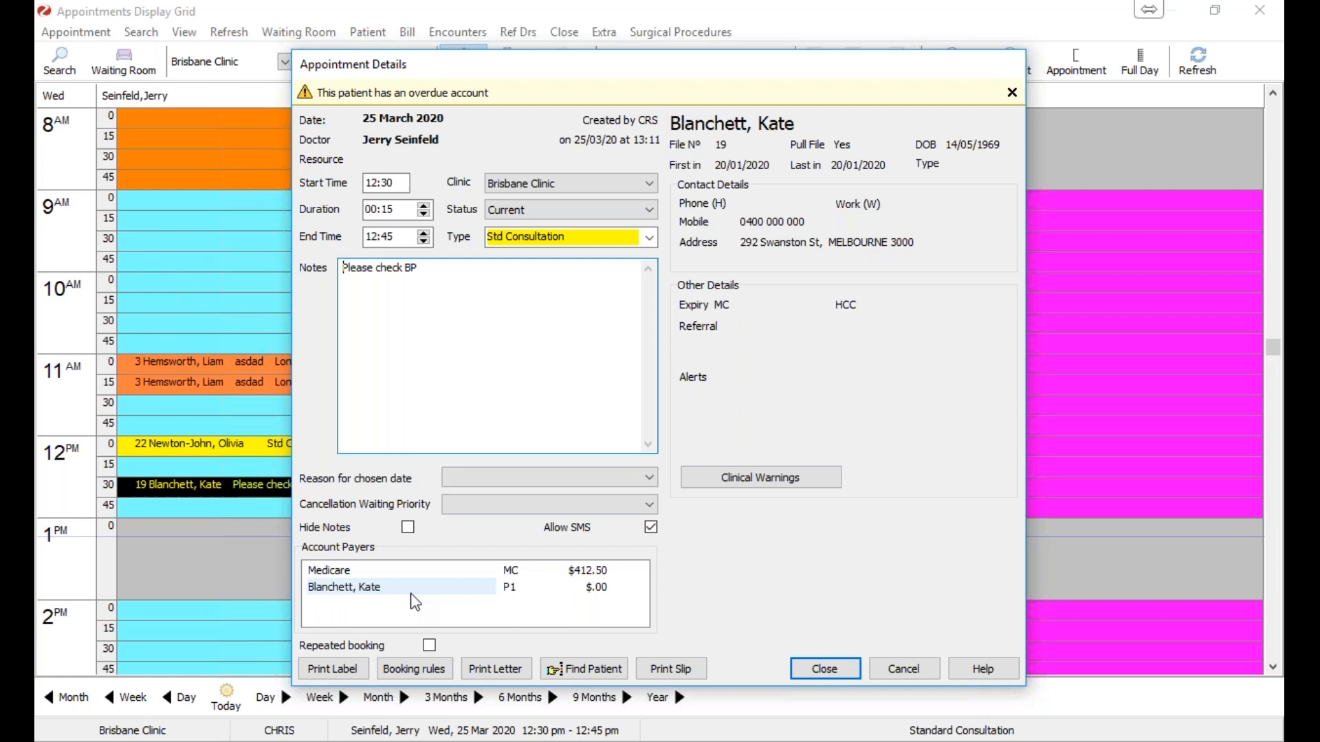
pyautogui.click(489, 506)
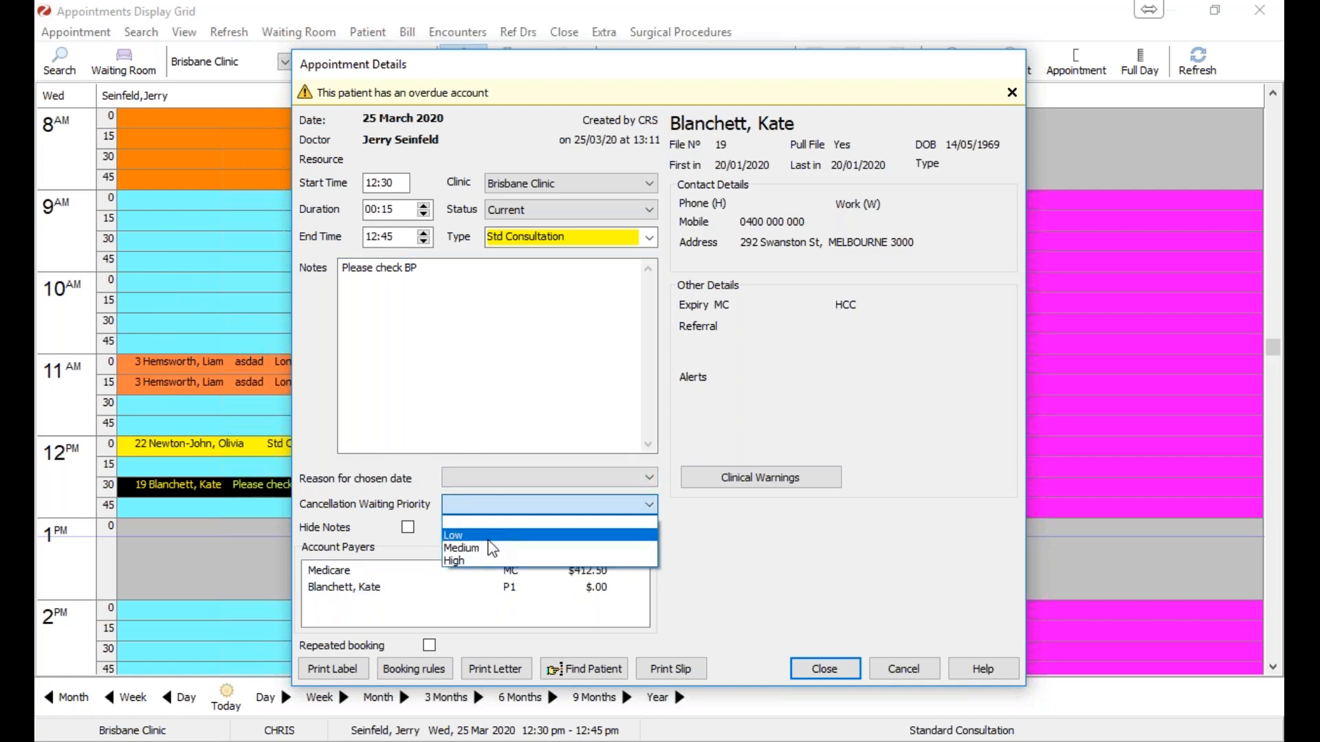
pyautogui.click(481, 548)
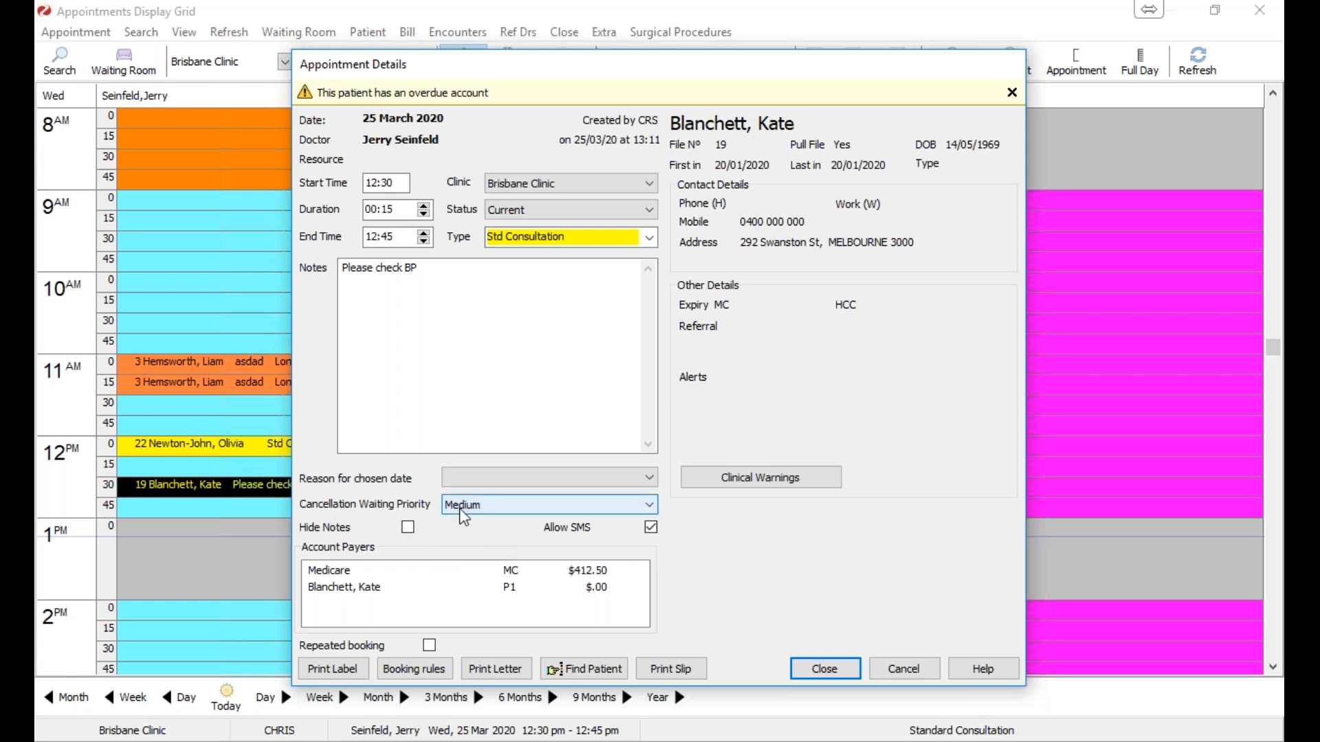
pyautogui.click(504, 512)
pyautogui.click(506, 512)
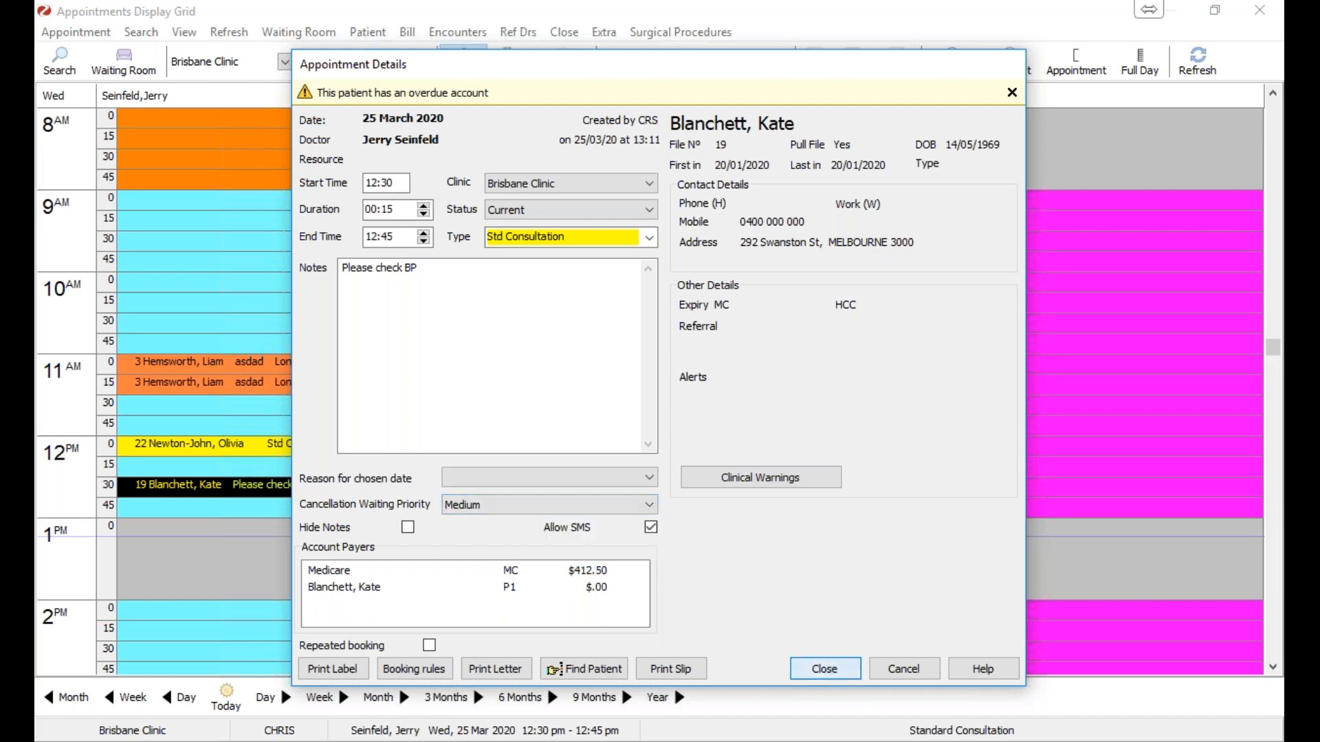
pyautogui.click(825, 668)
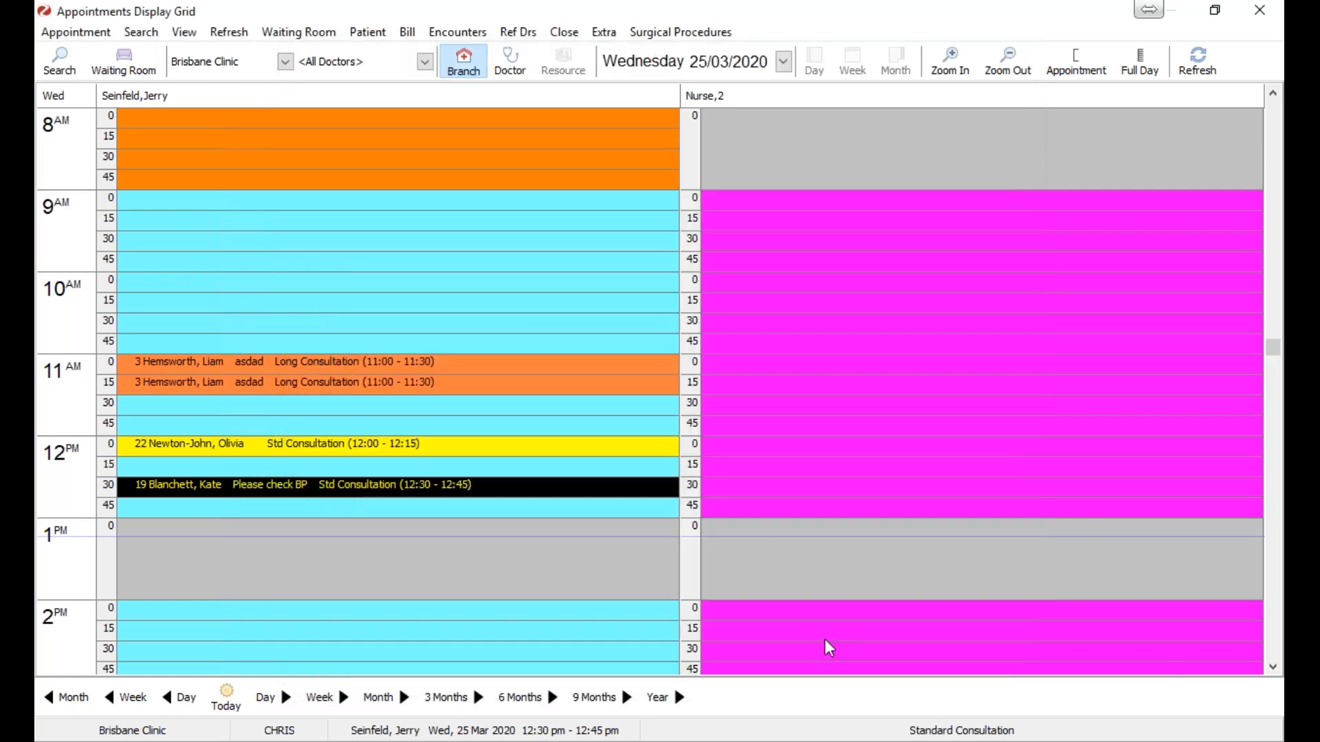
# Step: Fill the doctor's 10:45 am slot from the cancellation waiting list with the 12:30 pm Std Consultation appointment, and save it
pyautogui.rightClick(142, 344)
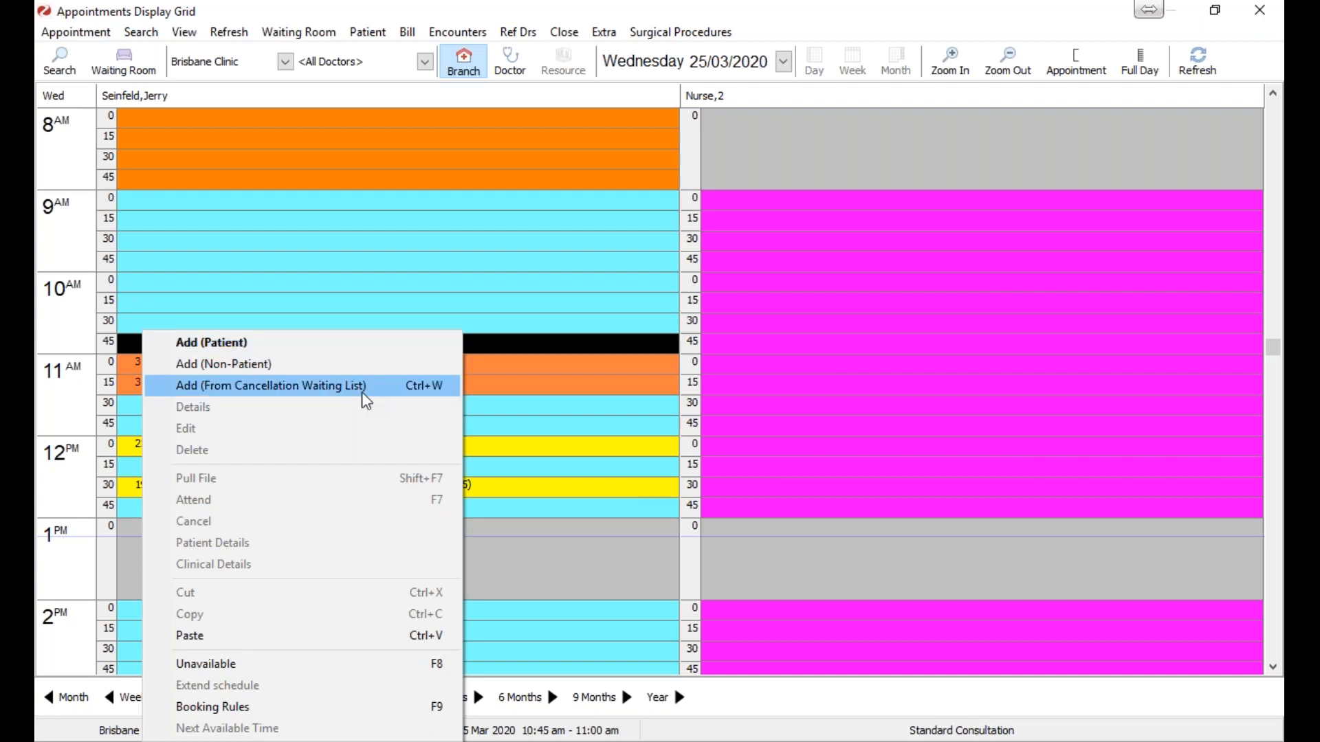
pyautogui.click(362, 393)
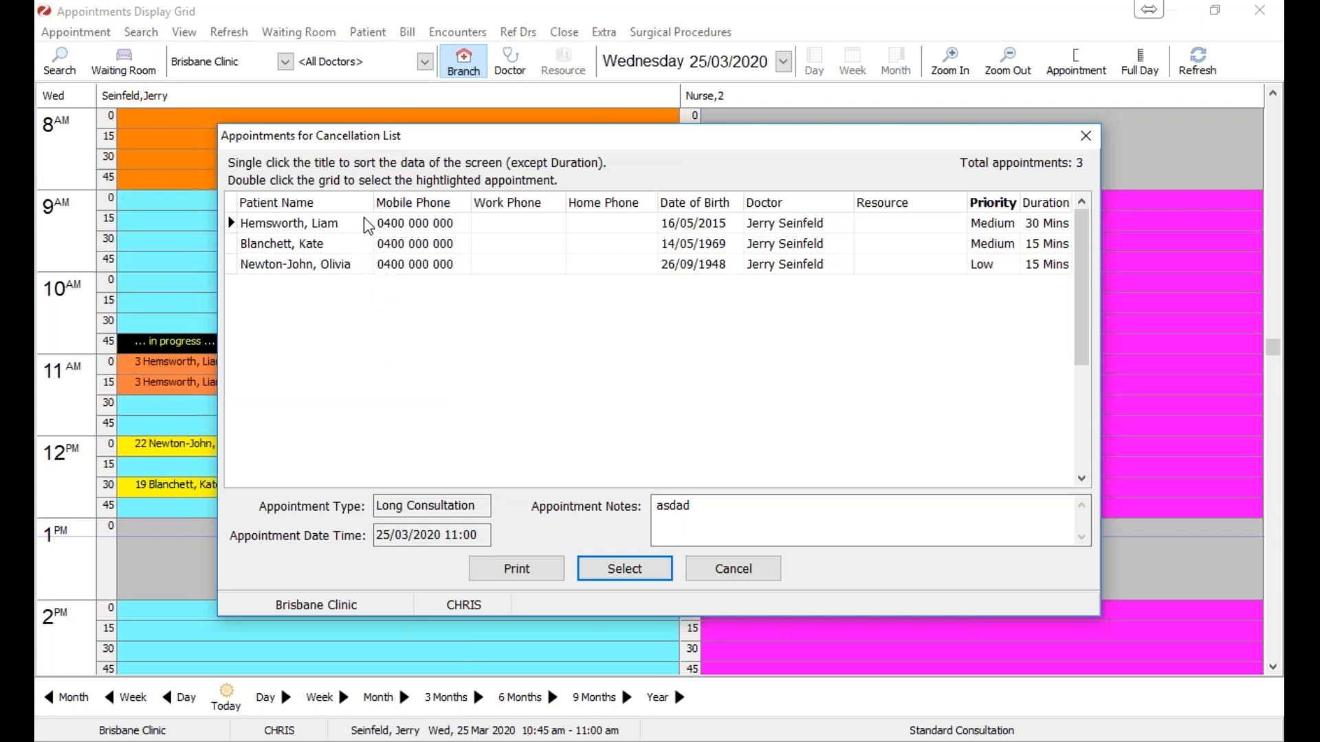
pyautogui.click(1016, 246)
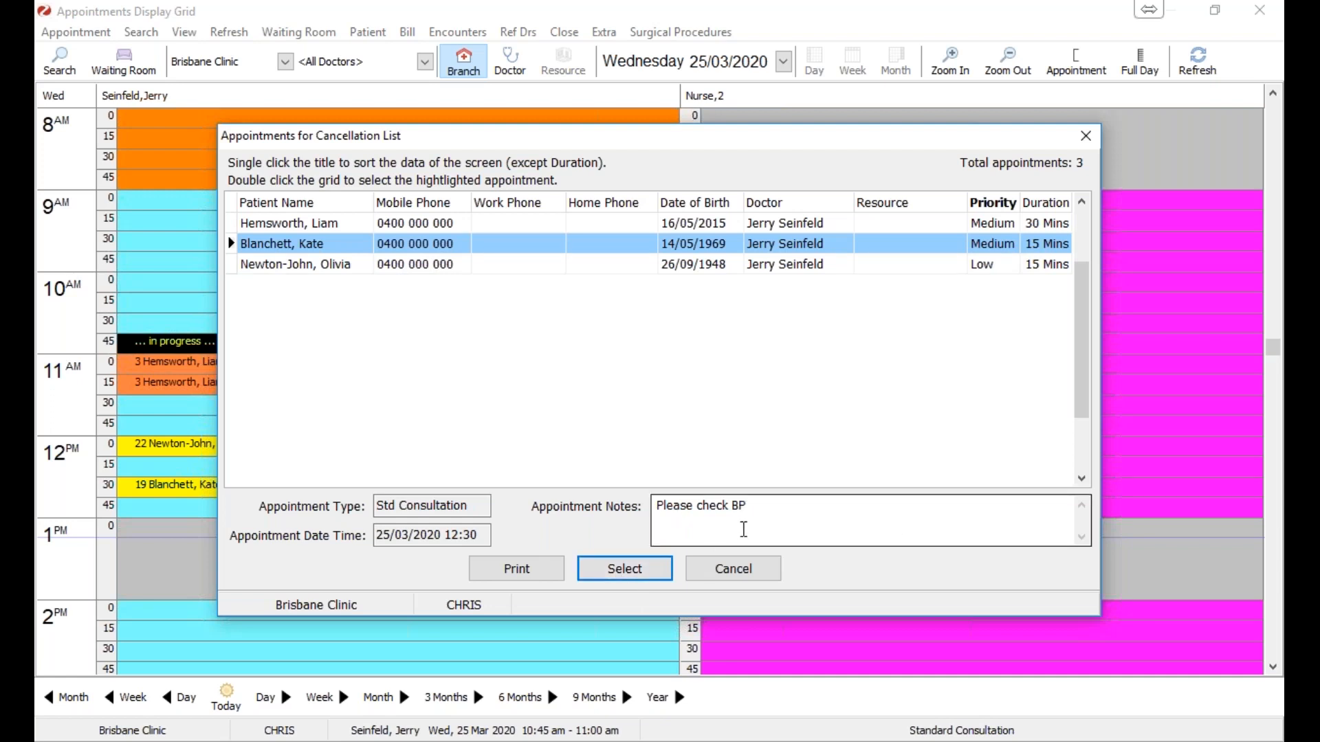
pyautogui.click(623, 569)
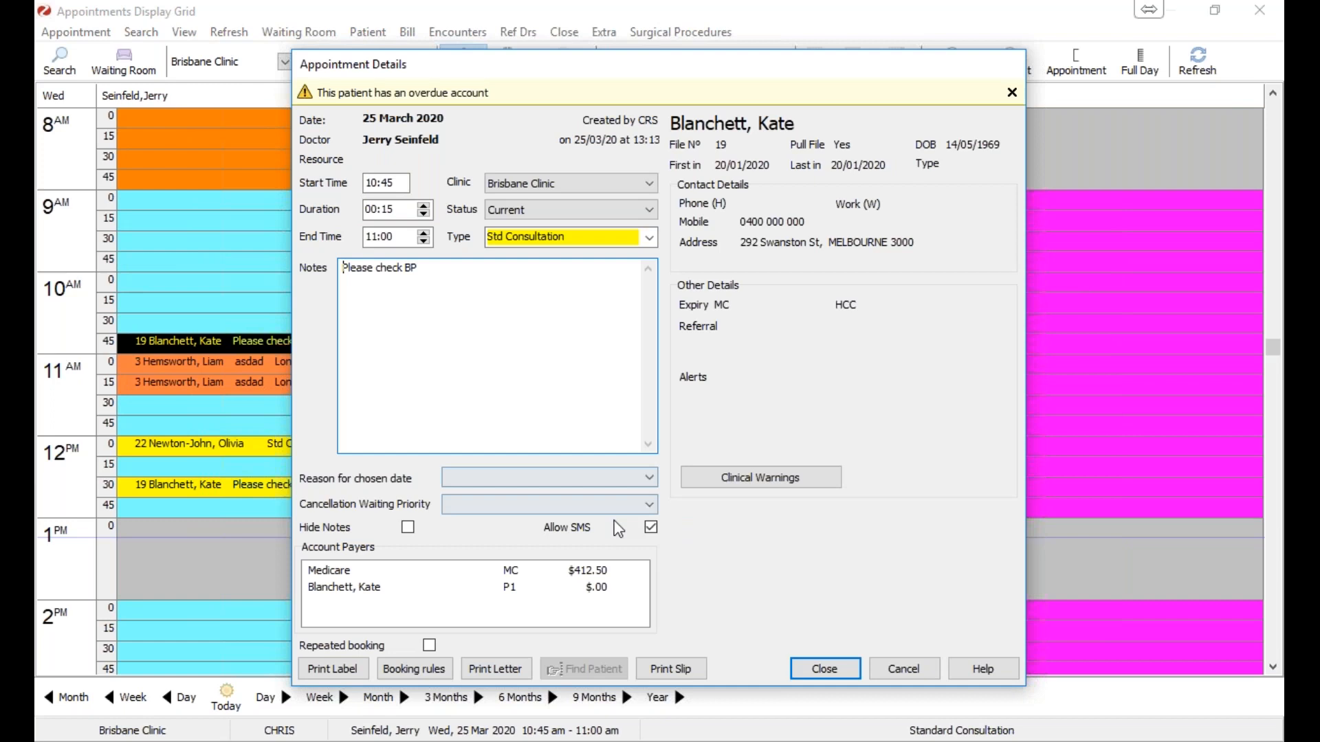
pyautogui.click(827, 670)
pyautogui.click(256, 323)
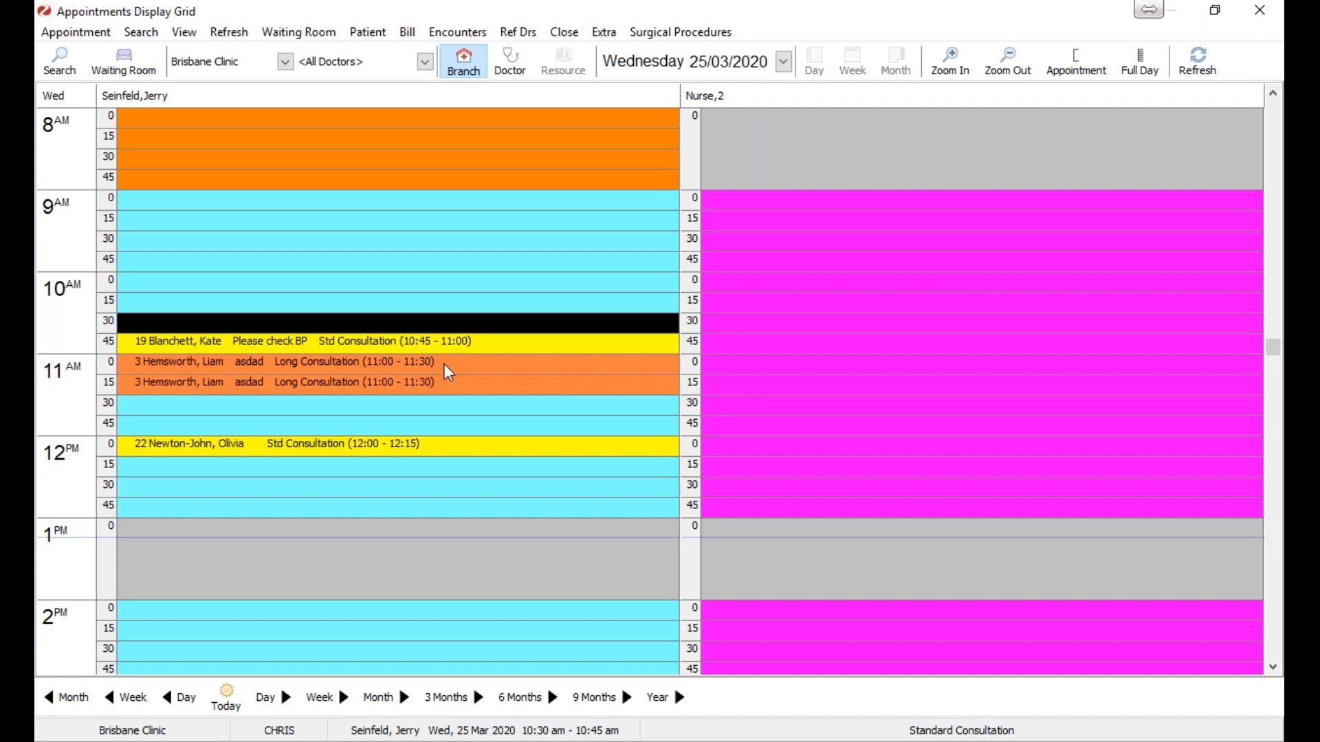
pyautogui.click(558, 510)
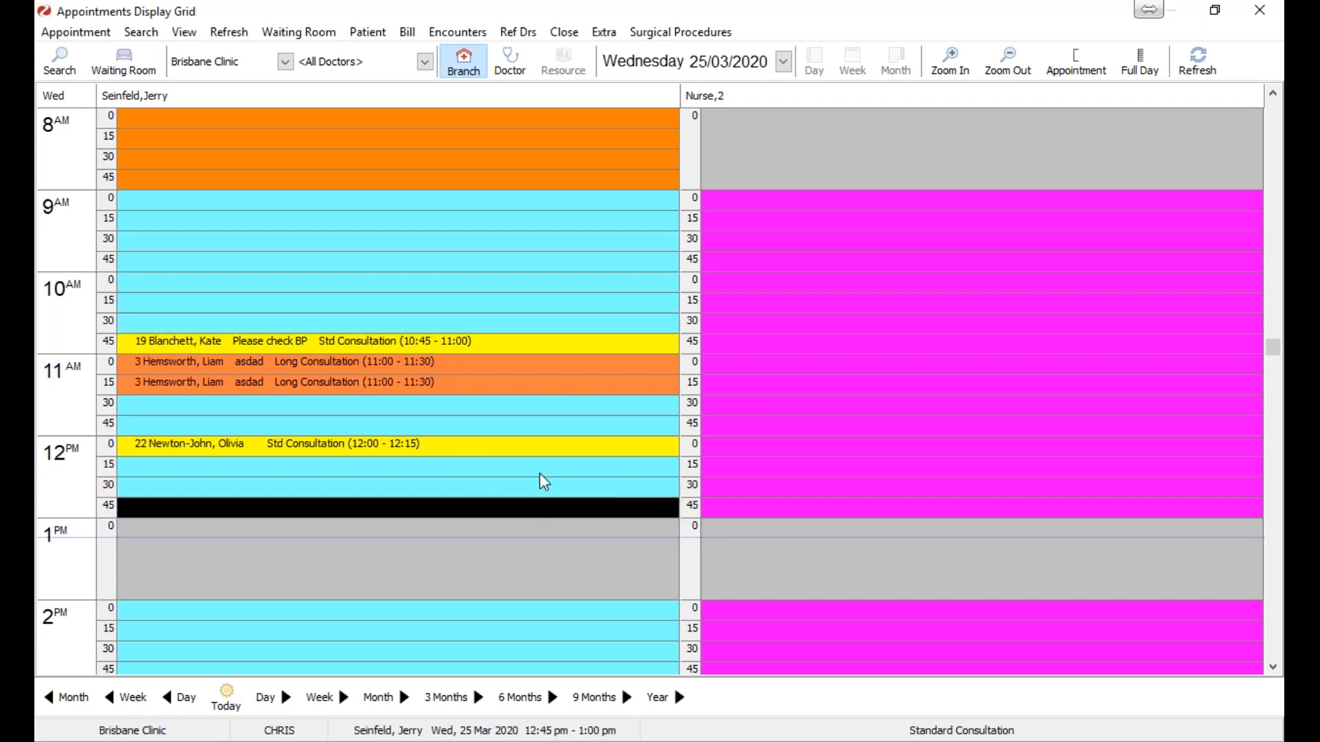
# Step: Try a duration of 00:20 on the 10:45 am appointment and discard the change
pyautogui.doubleClick(426, 342)
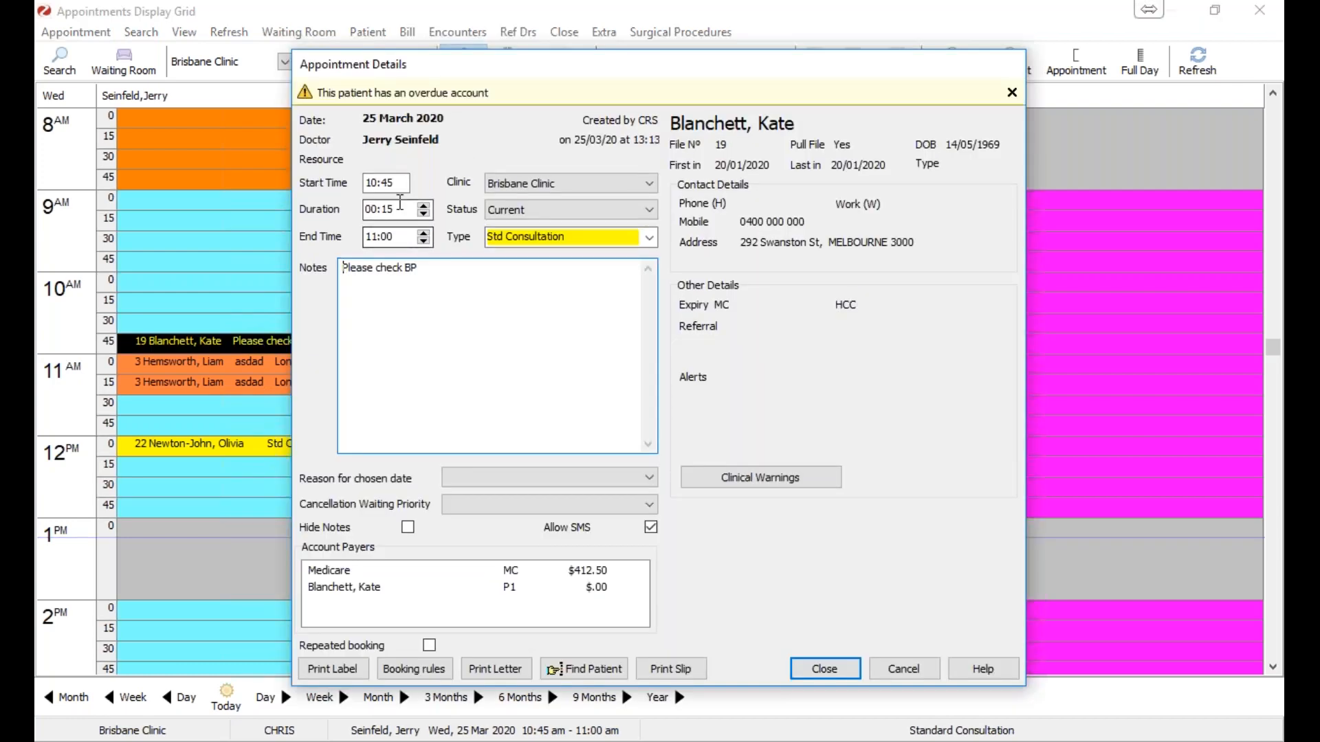
pyautogui.click(424, 206)
pyautogui.click(424, 207)
pyautogui.click(425, 213)
pyautogui.click(424, 214)
pyautogui.click(424, 214)
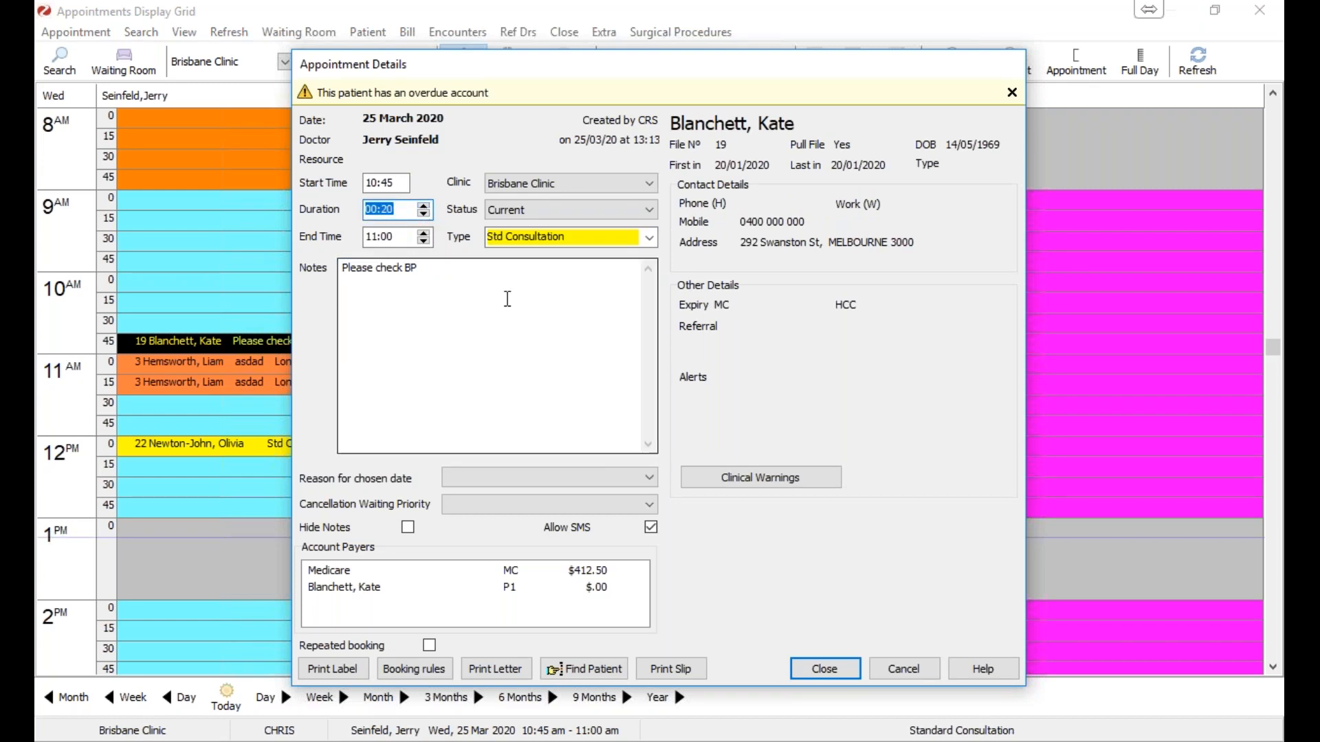
pyautogui.click(905, 670)
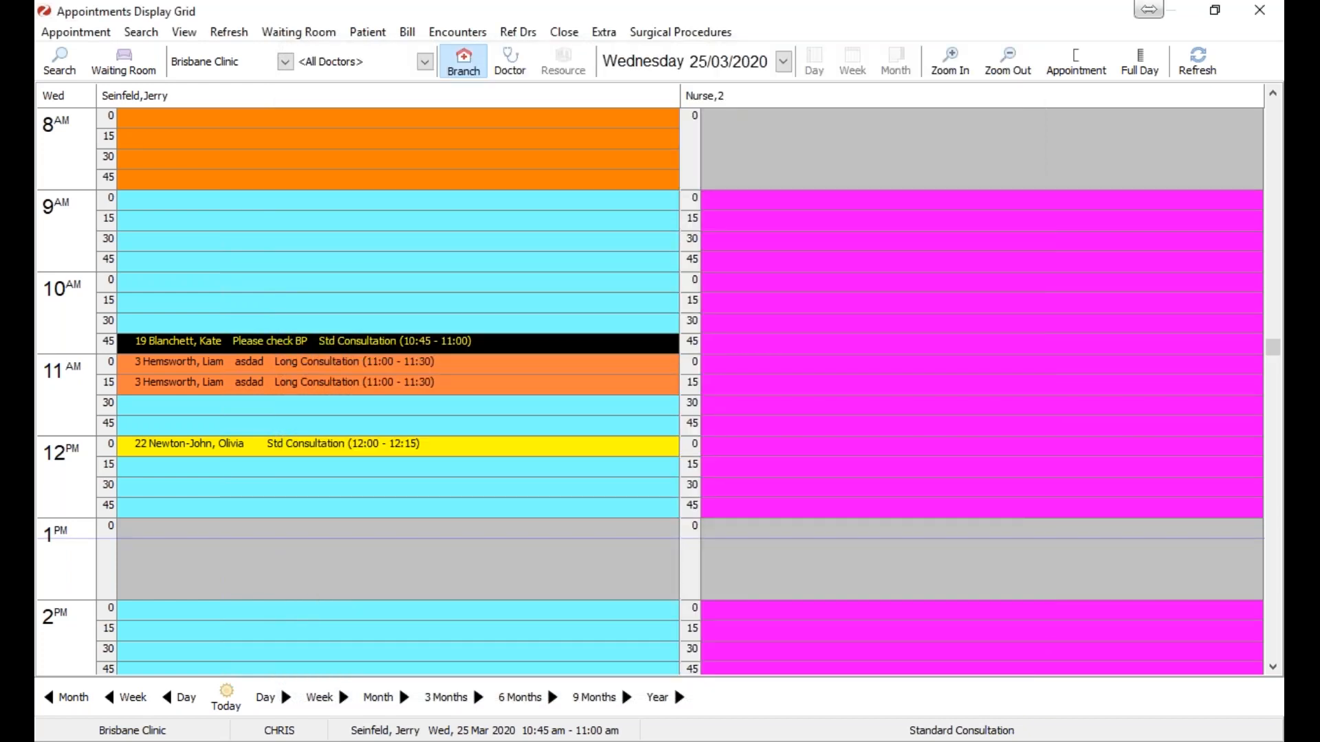
pyautogui.click(378, 299)
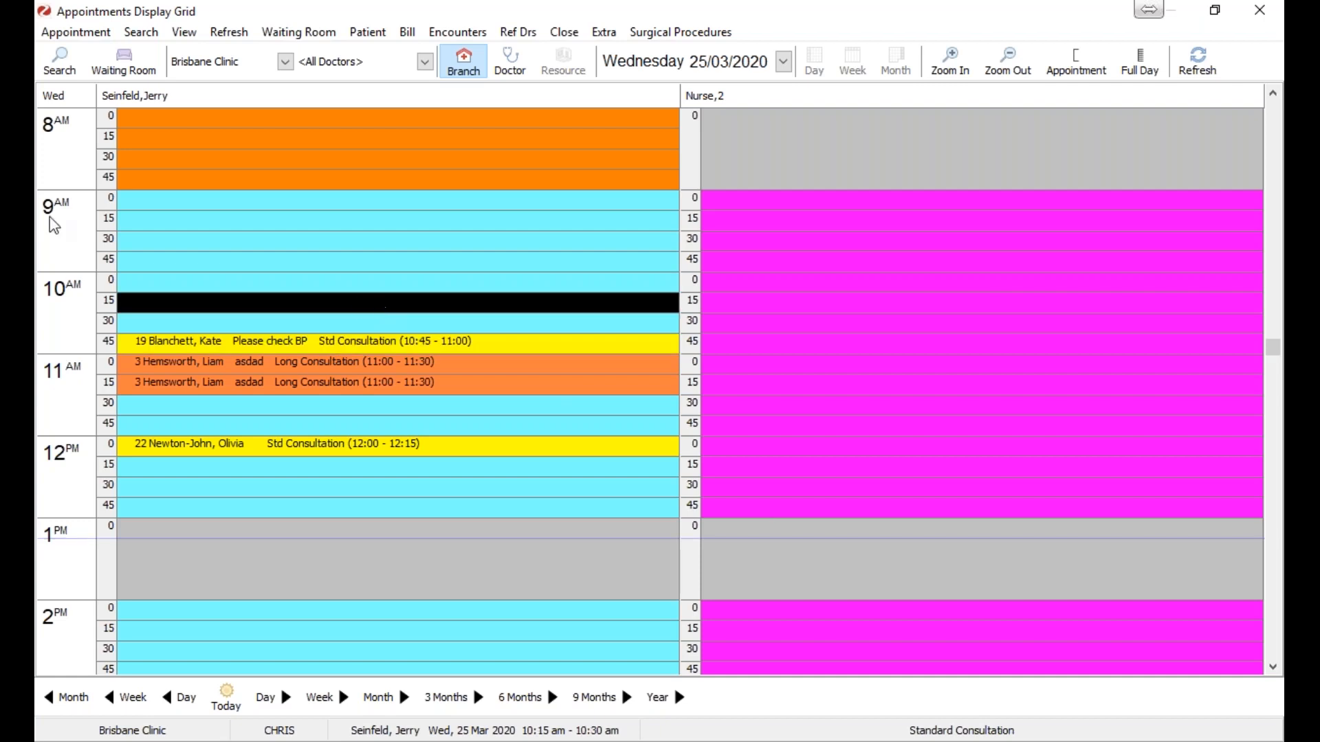
# Step: Search for the patient's appointments using their first name, and view the calendar for the search range's end date
pyautogui.click(79, 76)
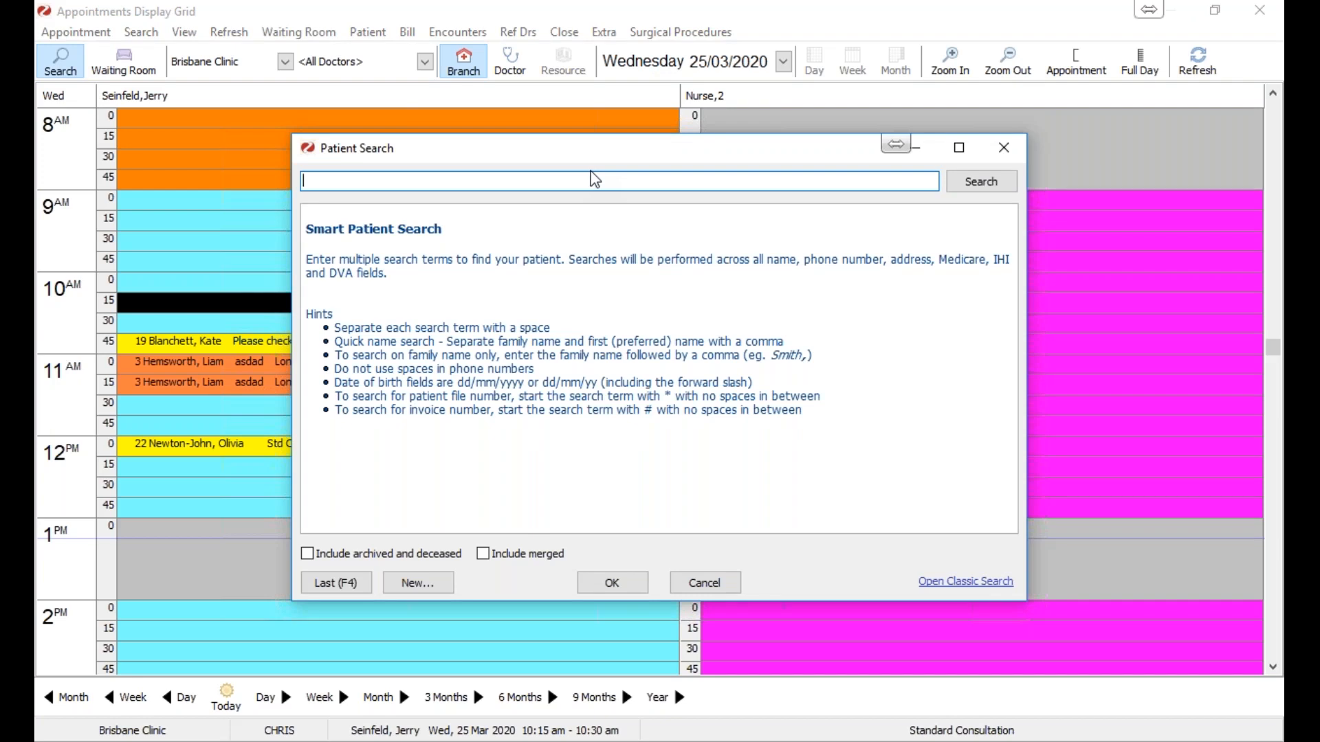
pyautogui.write('kate')
pyautogui.click(1005, 181)
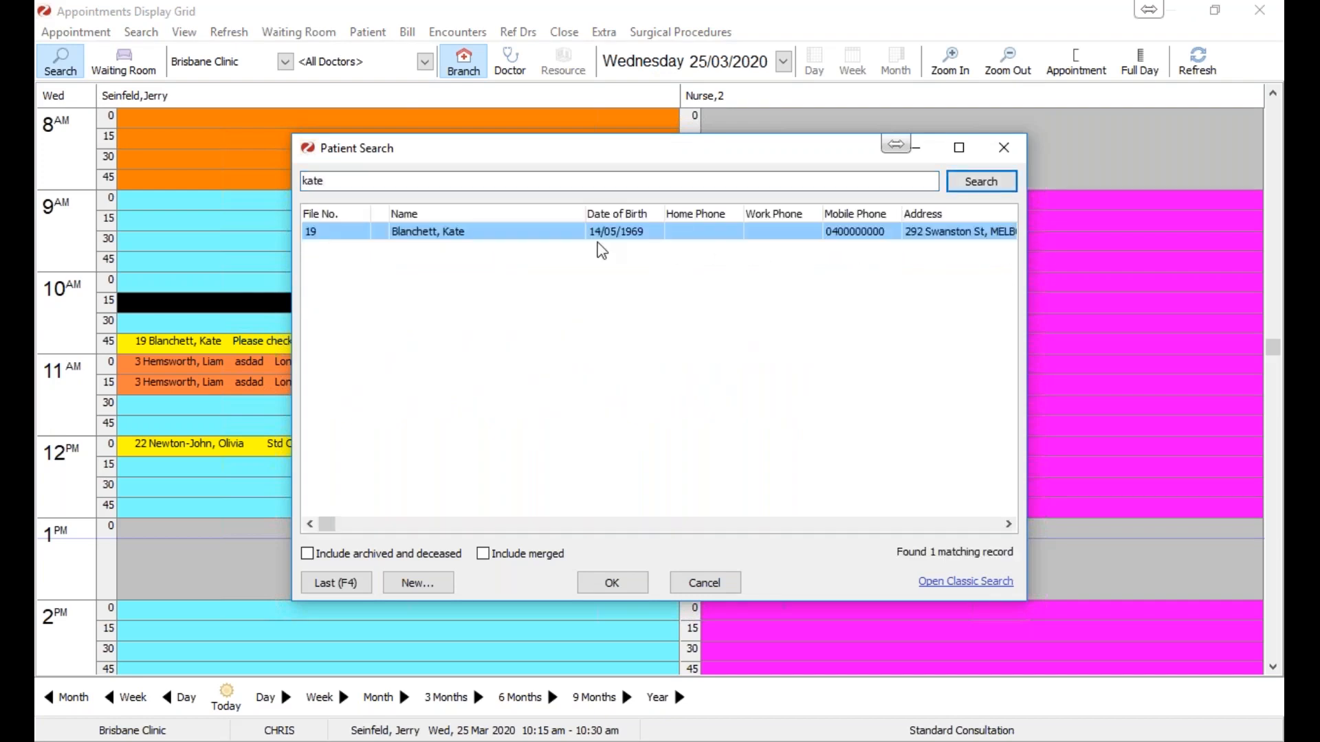
pyautogui.doubleClick(498, 233)
pyautogui.moveTo(588, 237); pyautogui.dragTo(676, 176)
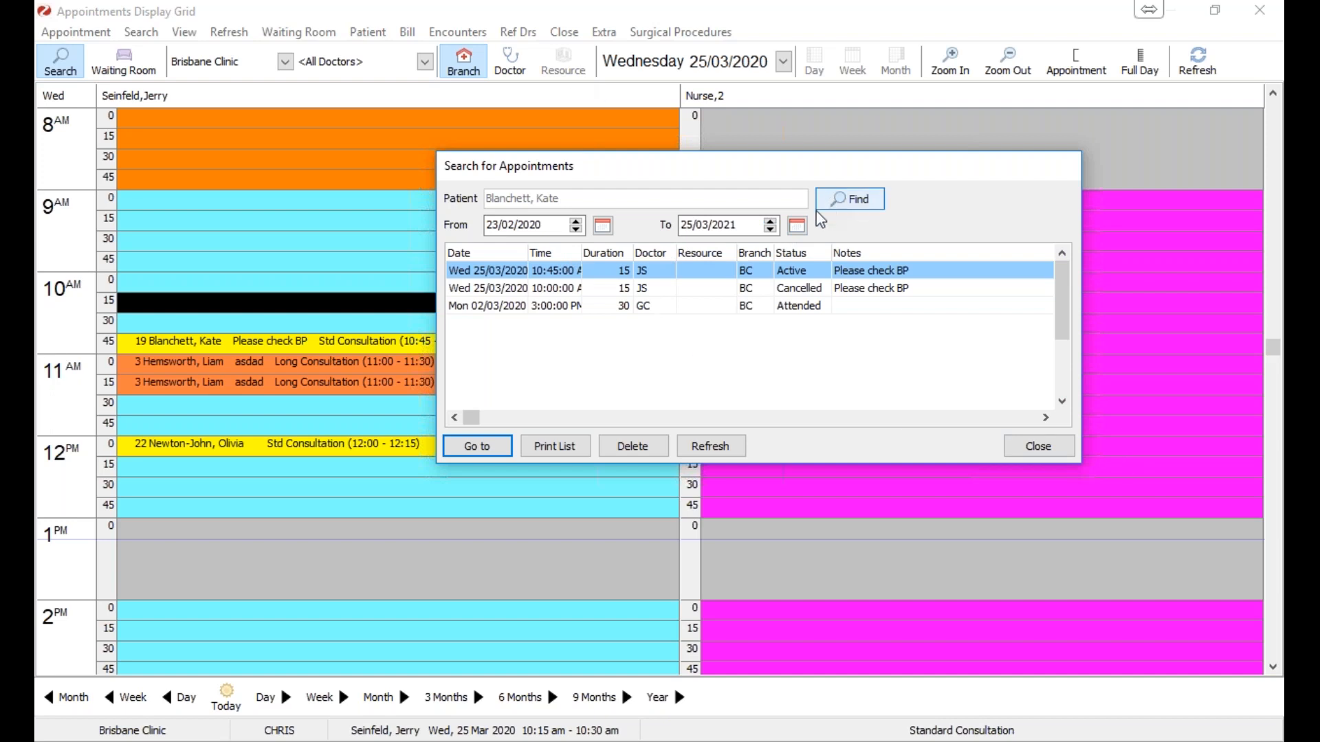
pyautogui.click(797, 226)
pyautogui.click(771, 544)
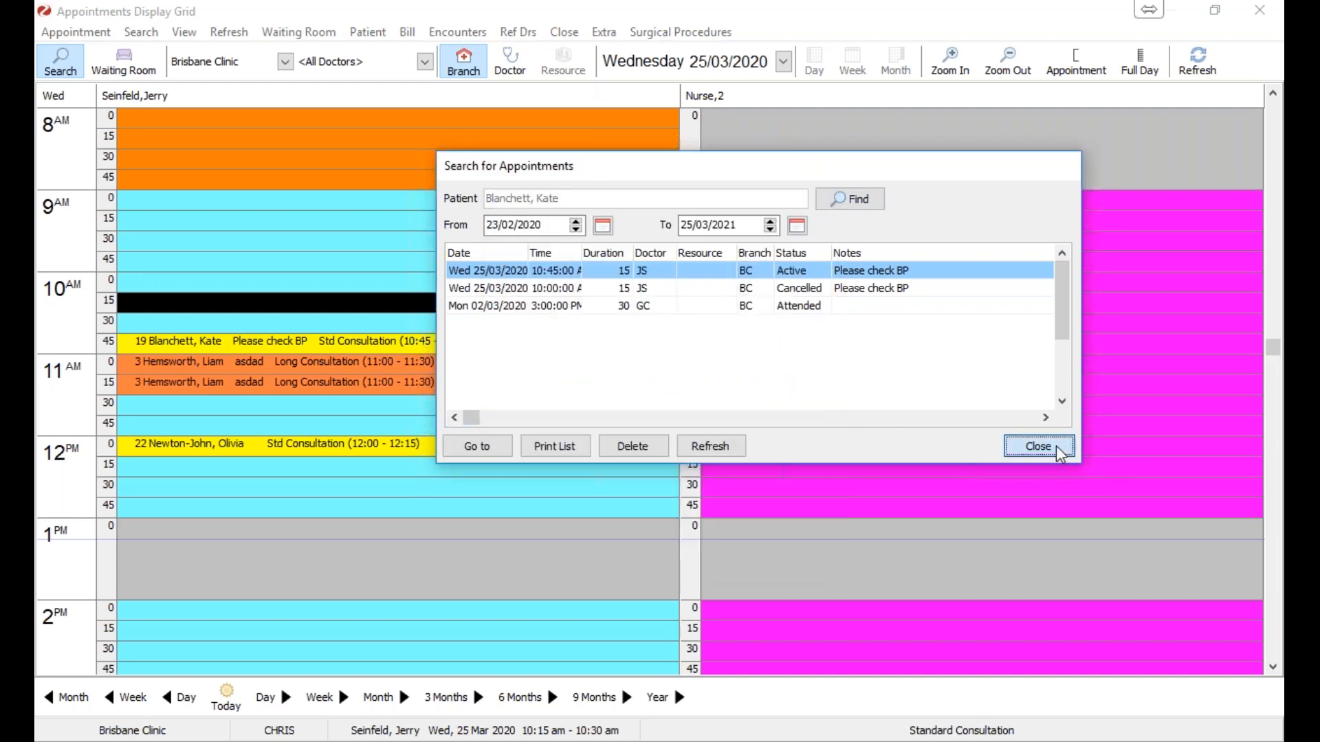
# Step: Close the patient's appointment search and return to the appointment grid
pyautogui.click(1038, 446)
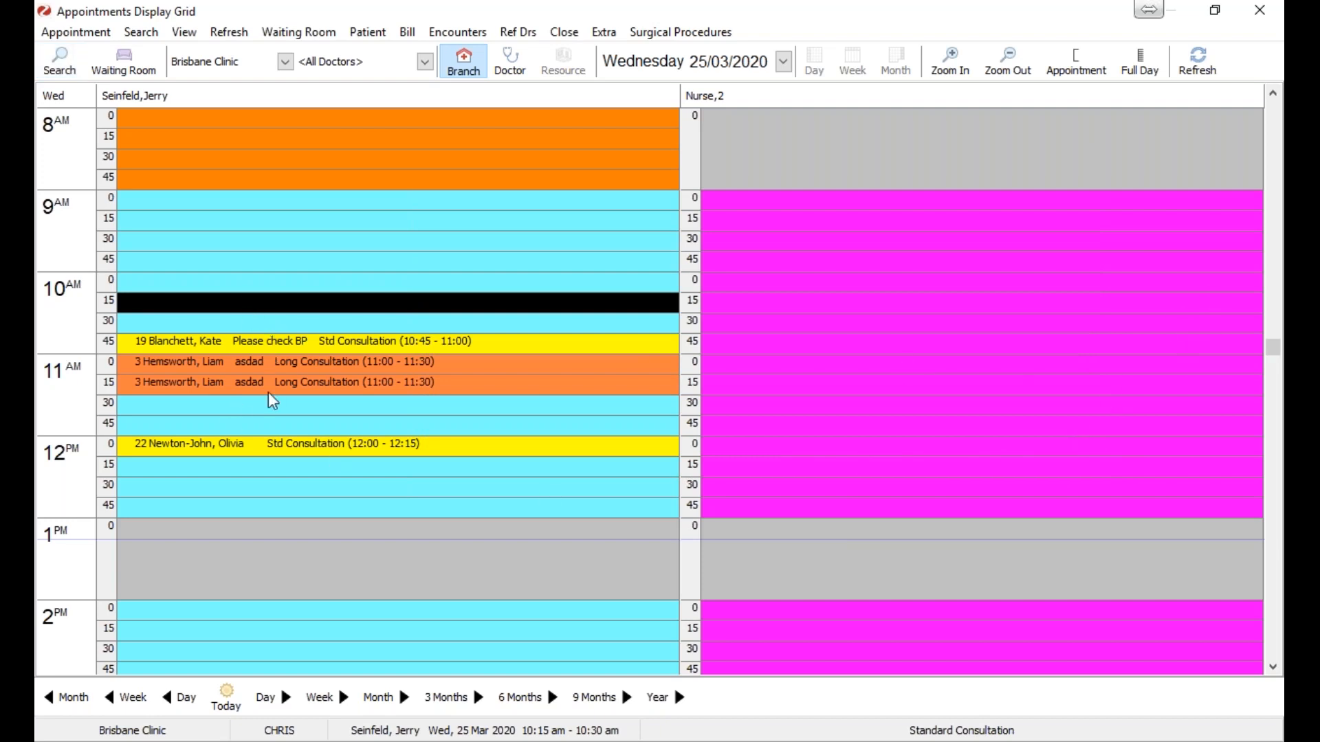
pyautogui.rightClick(241, 485)
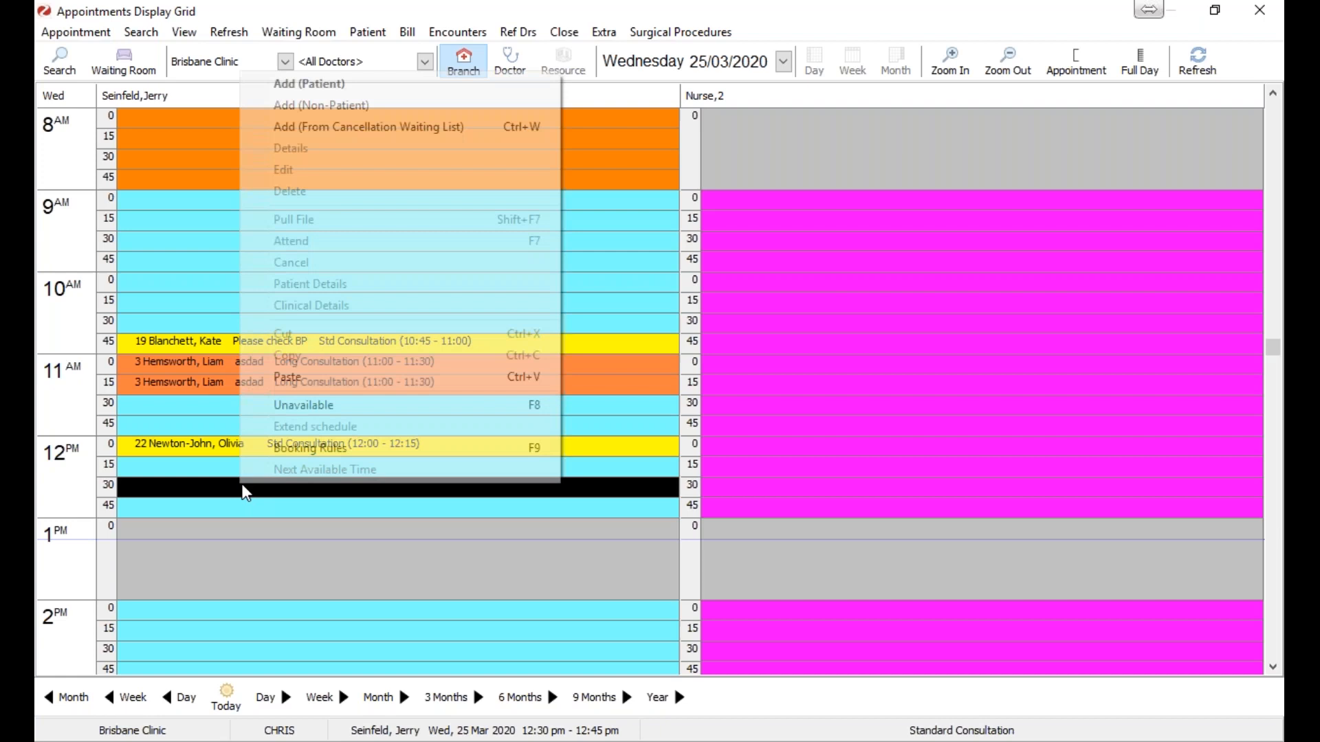
pyautogui.rightClick(215, 489)
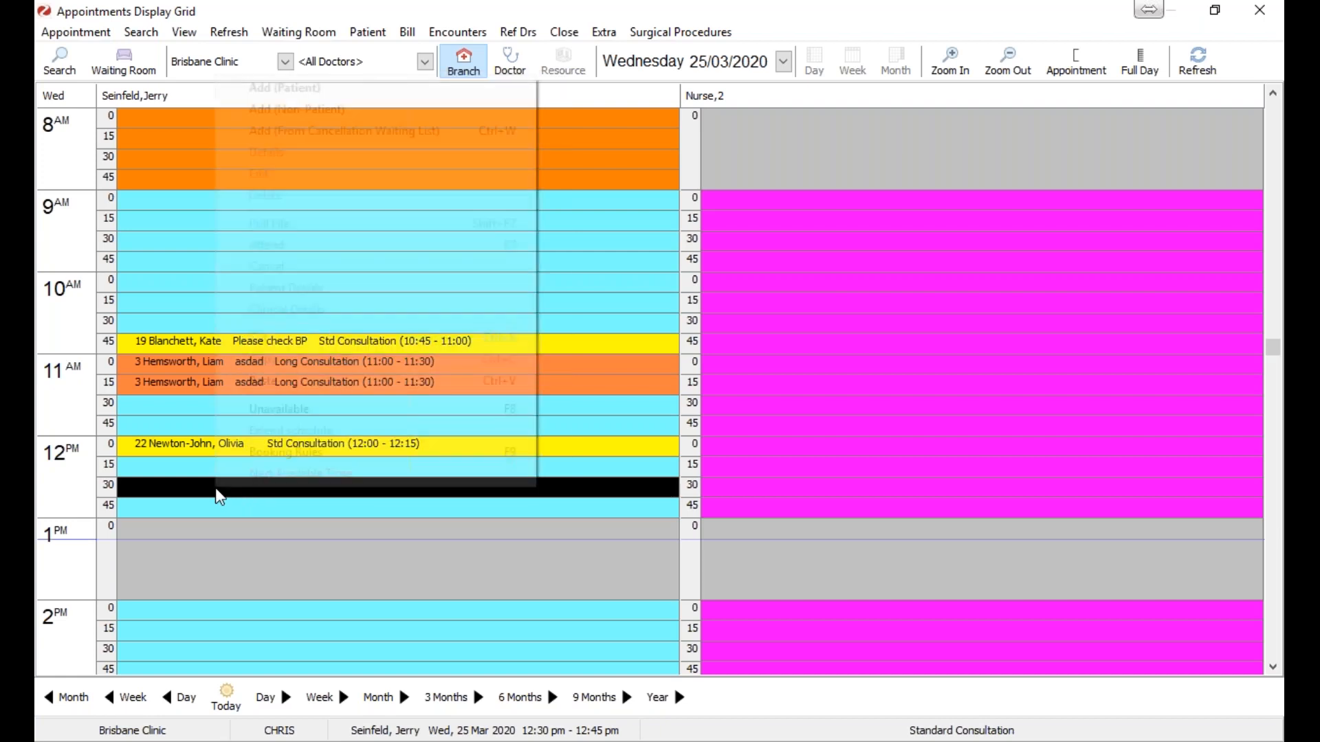
pyautogui.click(284, 90)
pyautogui.click(1004, 147)
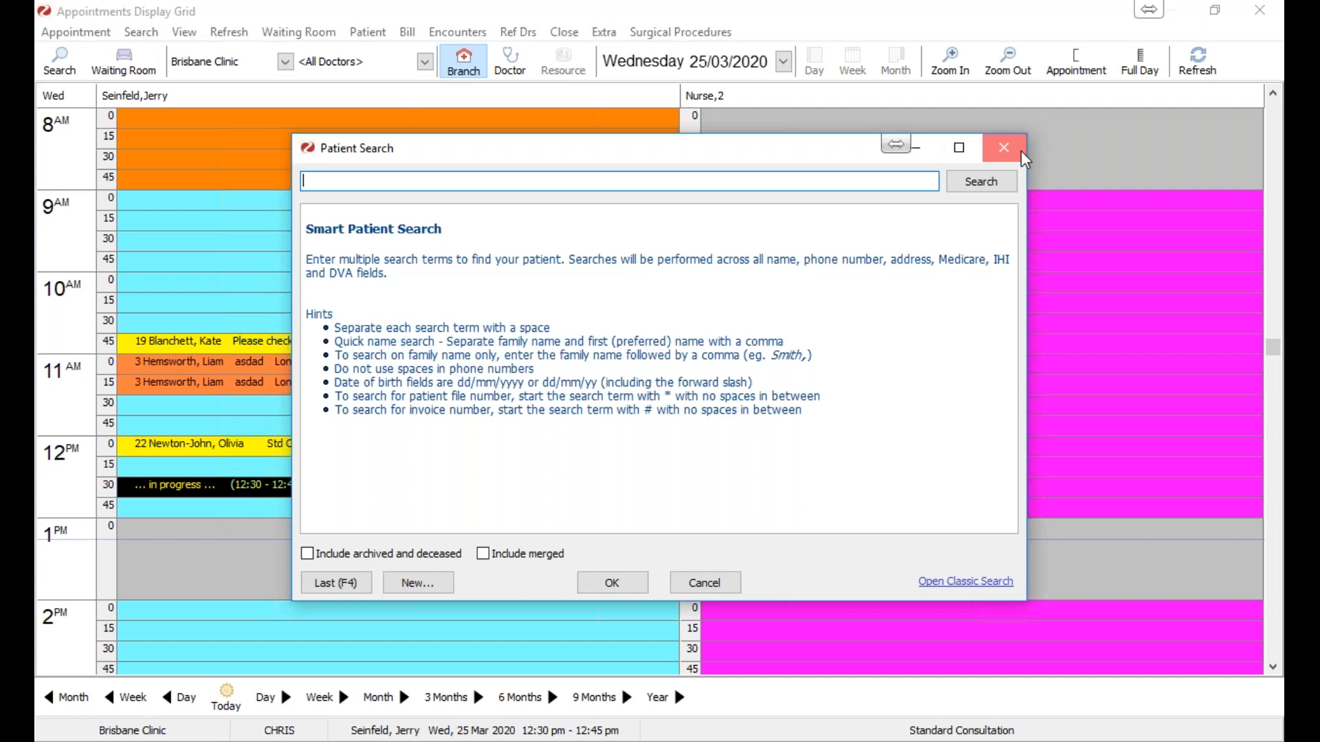
pyautogui.click(1018, 146)
# Step: Book a Long Consultation at 12:30 pm for the patient who has the 11:00 am appointment, searching patients by "h", and save it
pyautogui.rightClick(140, 481)
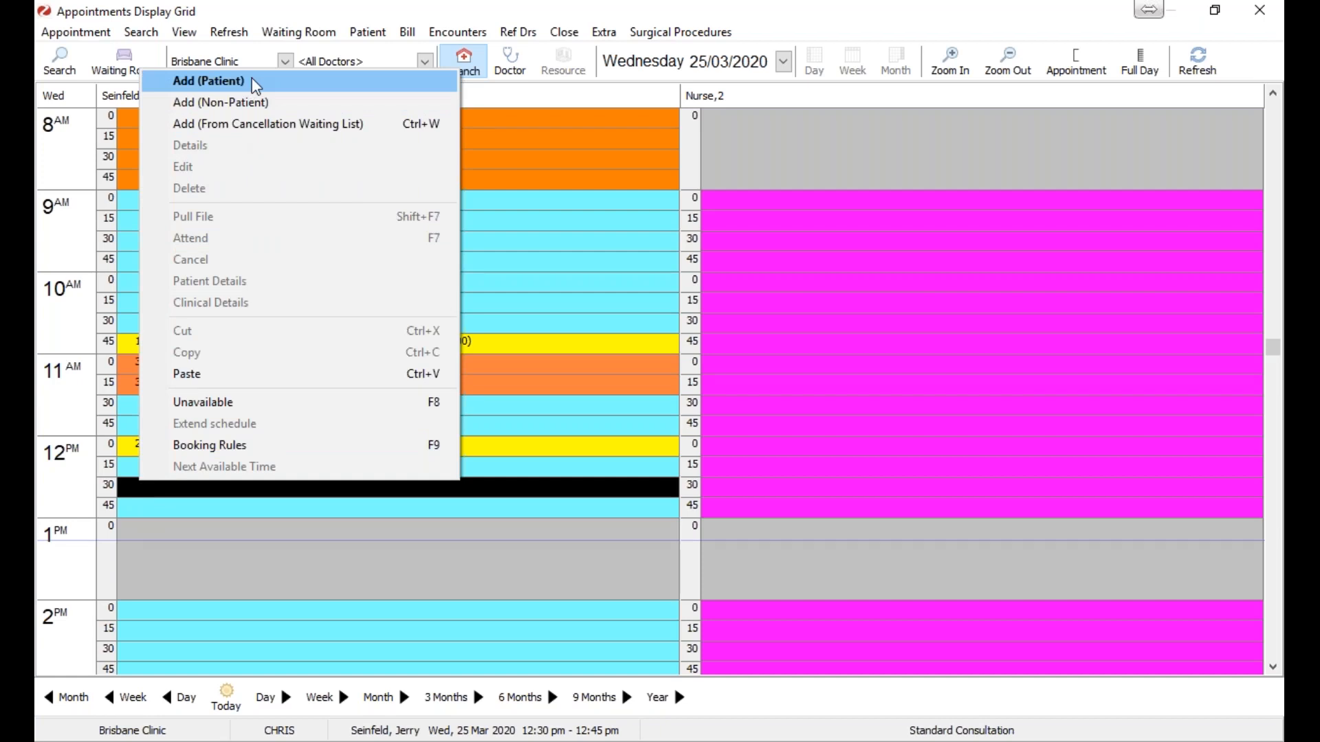
pyautogui.click(278, 80)
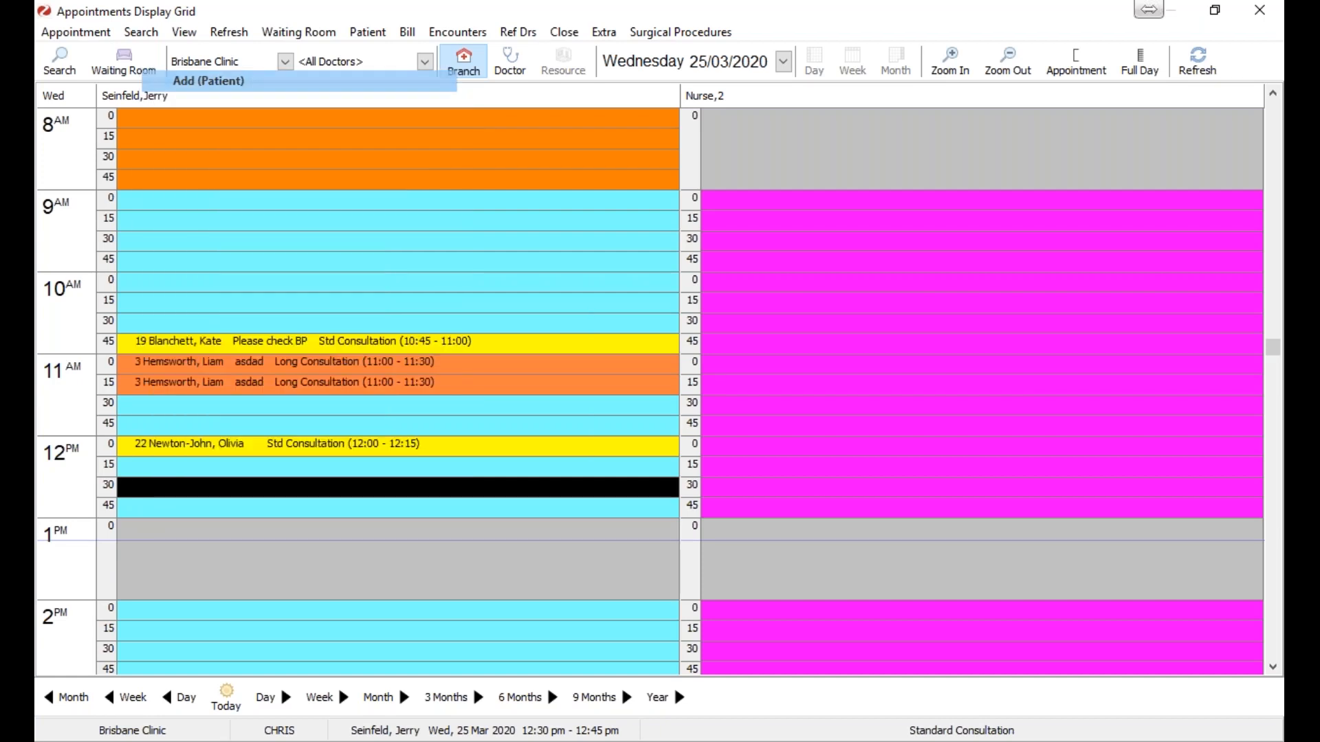
pyautogui.write('h')
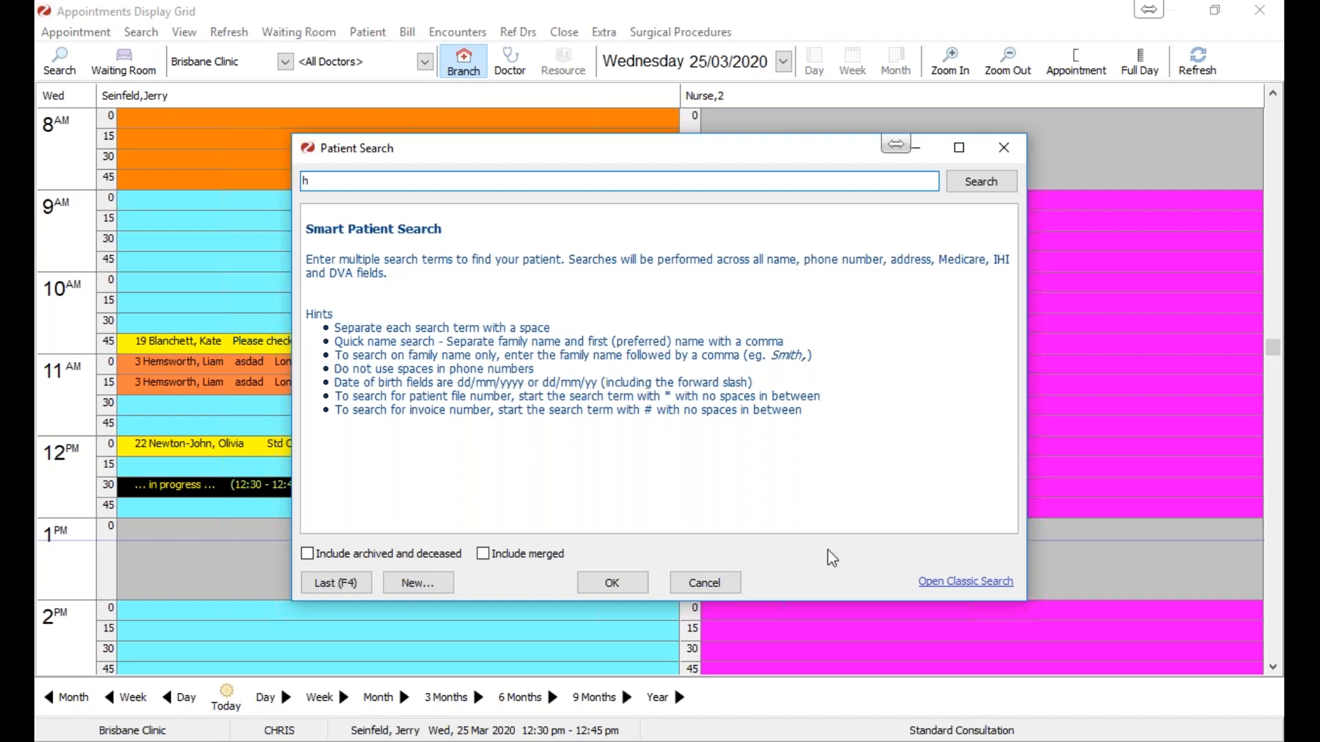
pyautogui.click(998, 183)
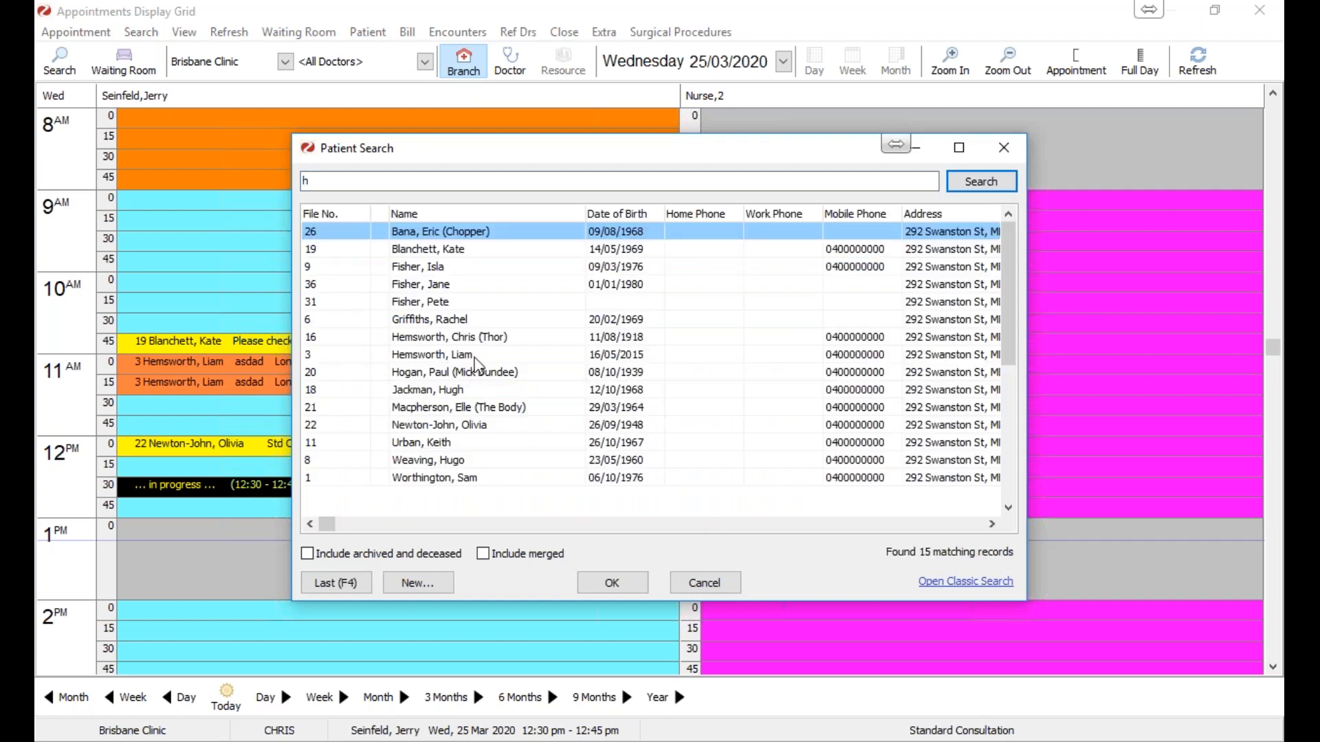
pyautogui.doubleClick(474, 357)
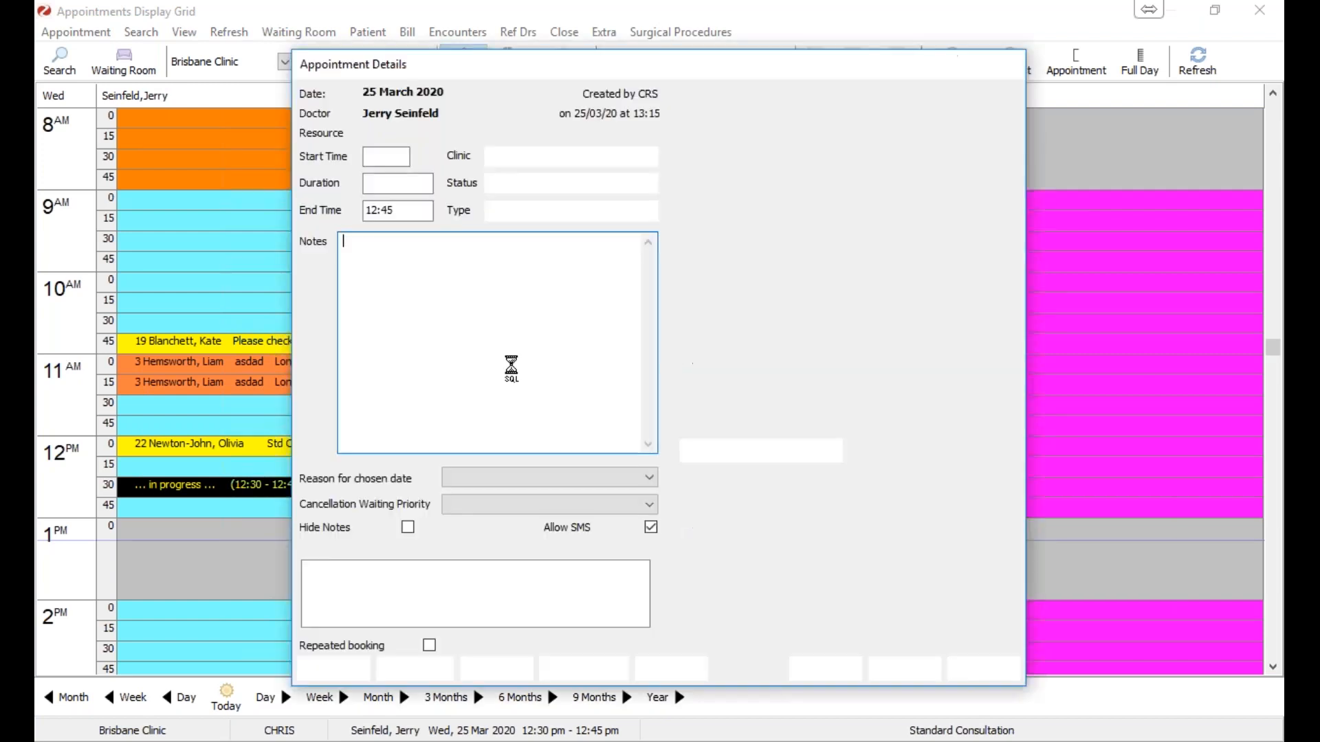
pyautogui.click(605, 210)
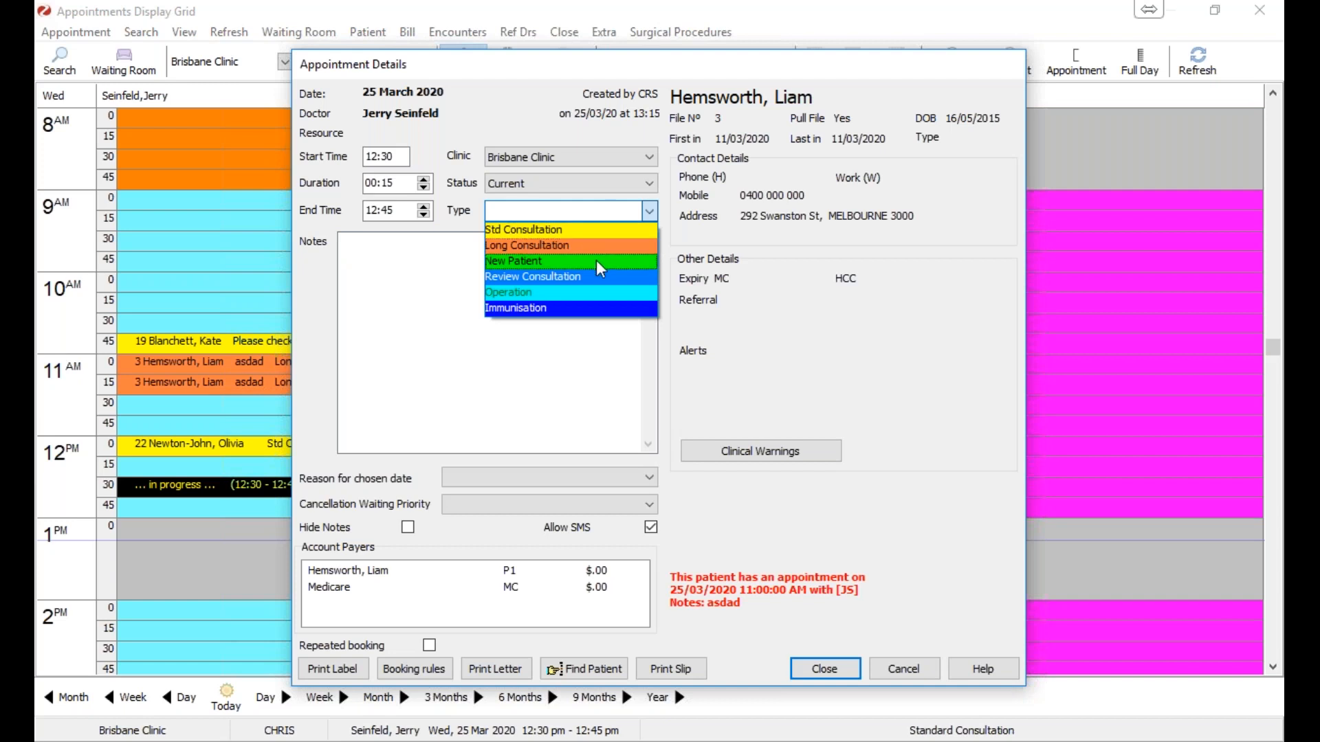
pyautogui.click(591, 242)
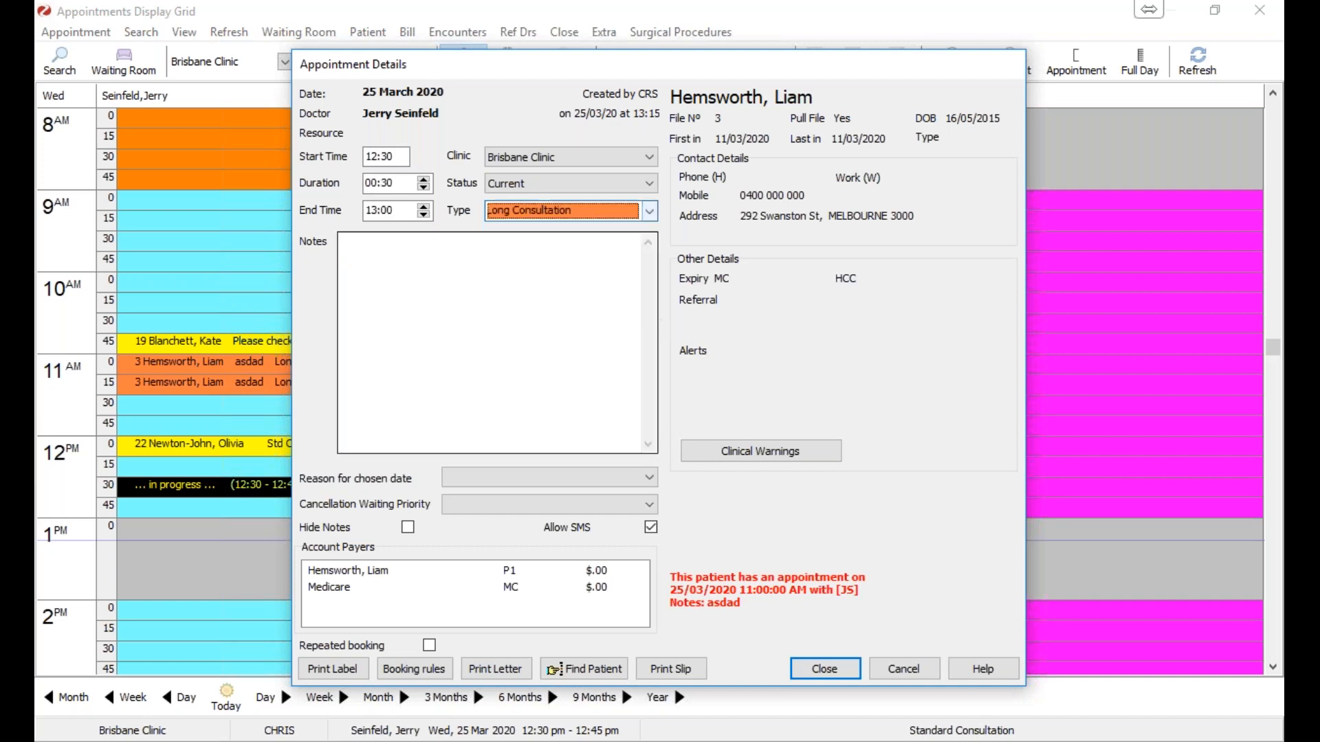
pyautogui.click(850, 670)
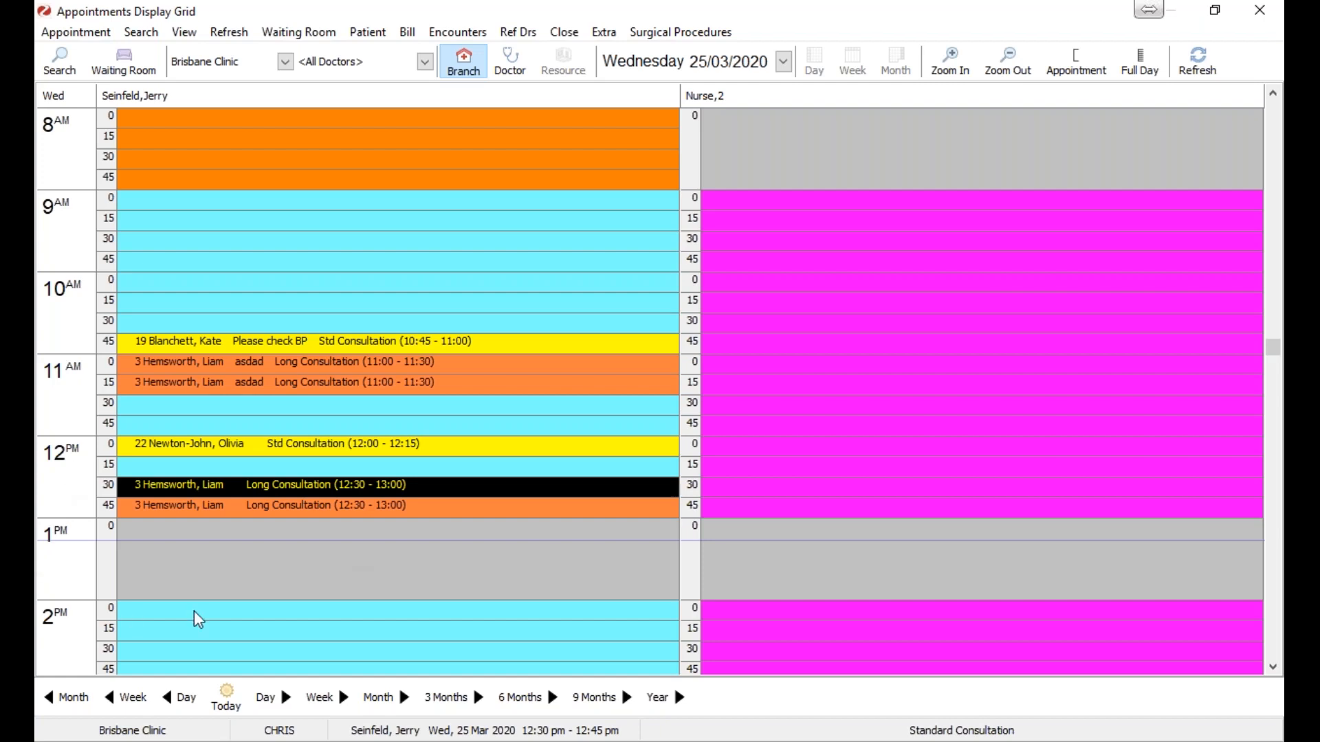
# Step: Try to add an appointment in the doctor's 1:00 pm block outside normal appointment times, and decline to continue
pyautogui.click(249, 571)
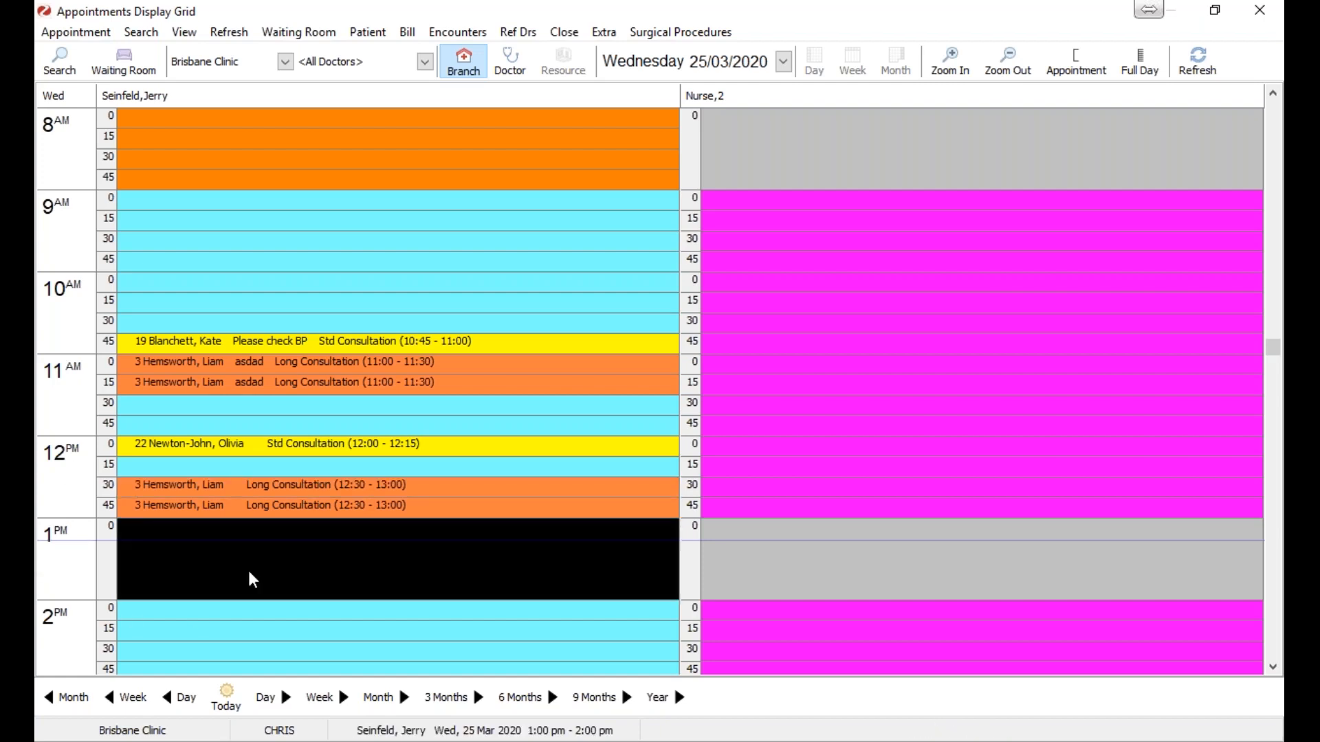
pyautogui.doubleClick(248, 567)
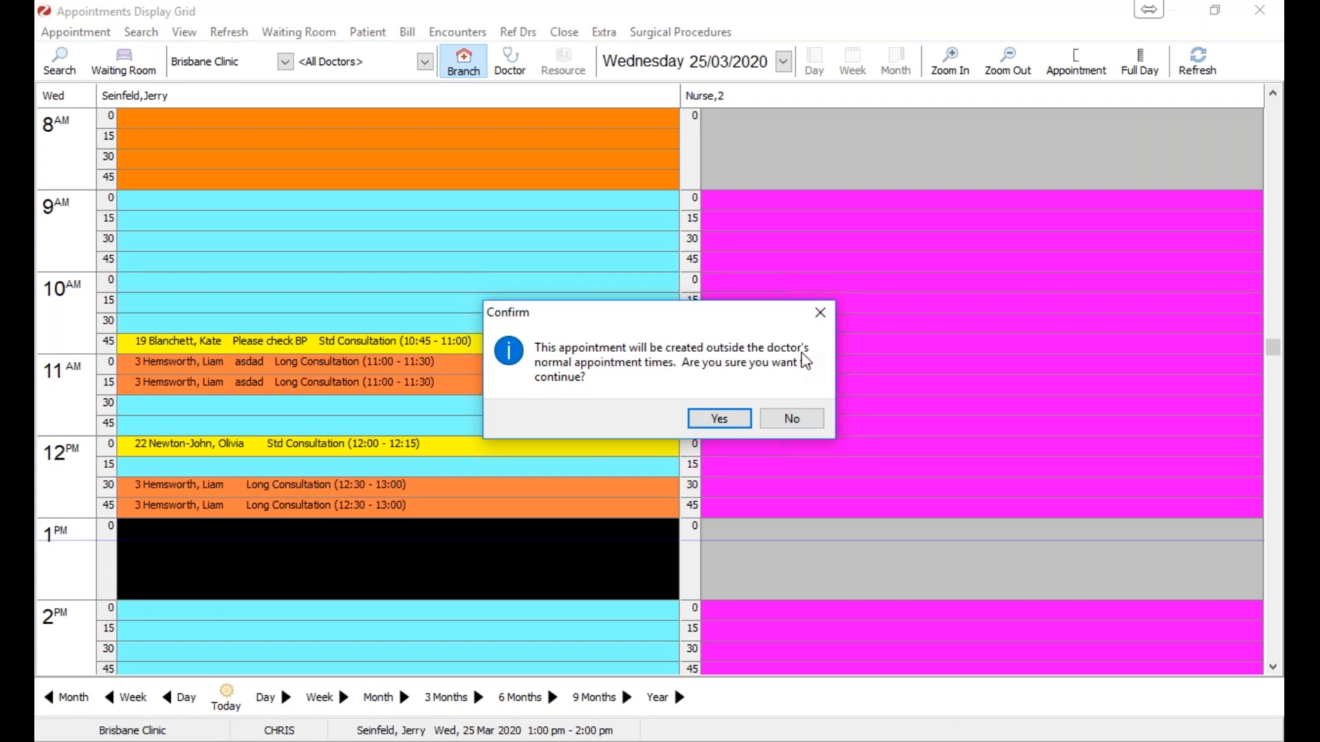
pyautogui.click(816, 432)
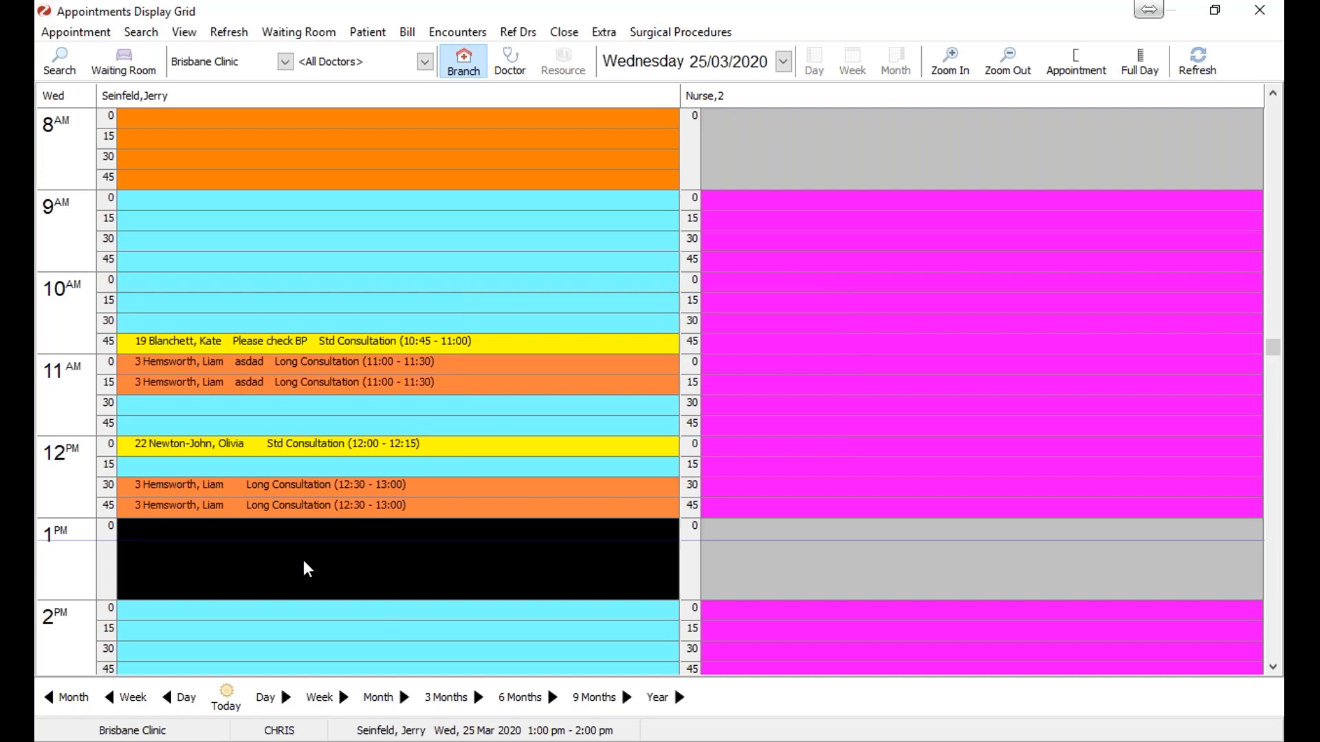
# Step: Examine the doctor's afternoon schedule and the actions offered for the unscheduled 1:00 pm block
pyautogui.scroll(-1, 521, 512)
pyautogui.scroll(-10, 521, 512)
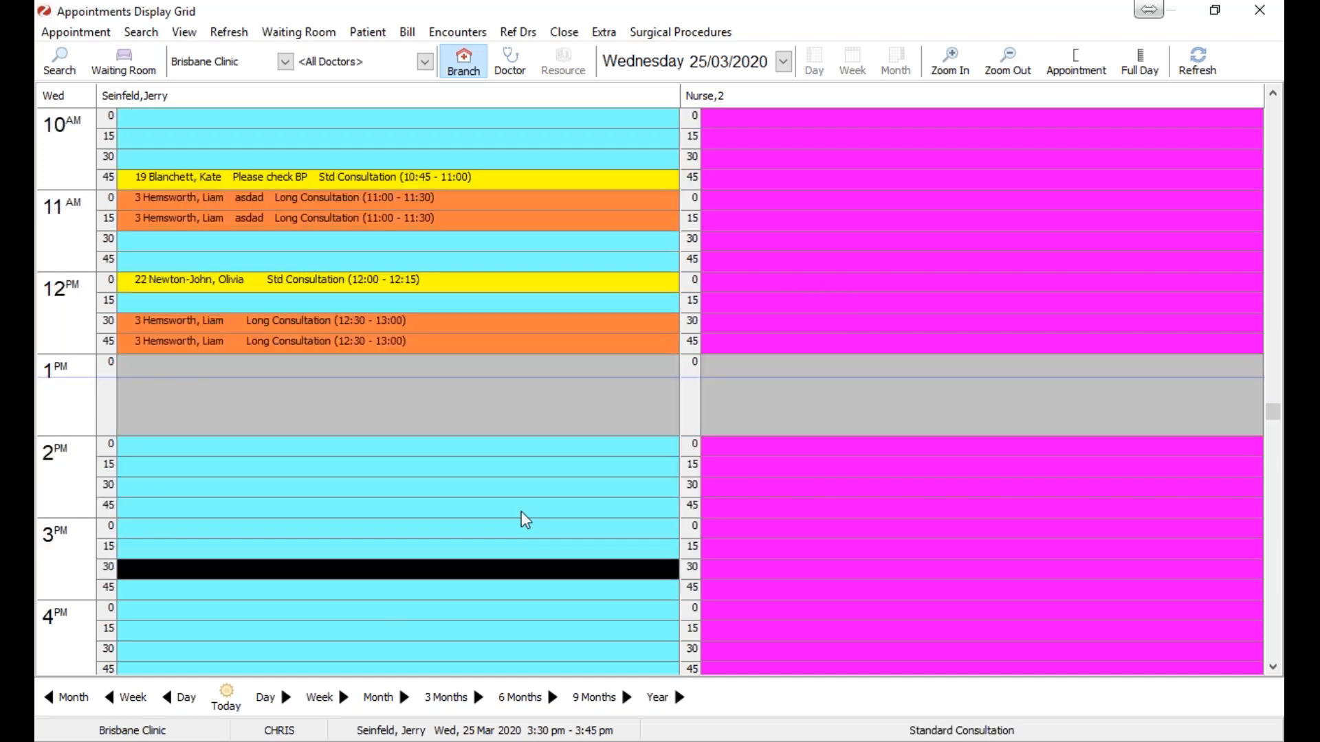
pyautogui.scroll(5, 521, 513)
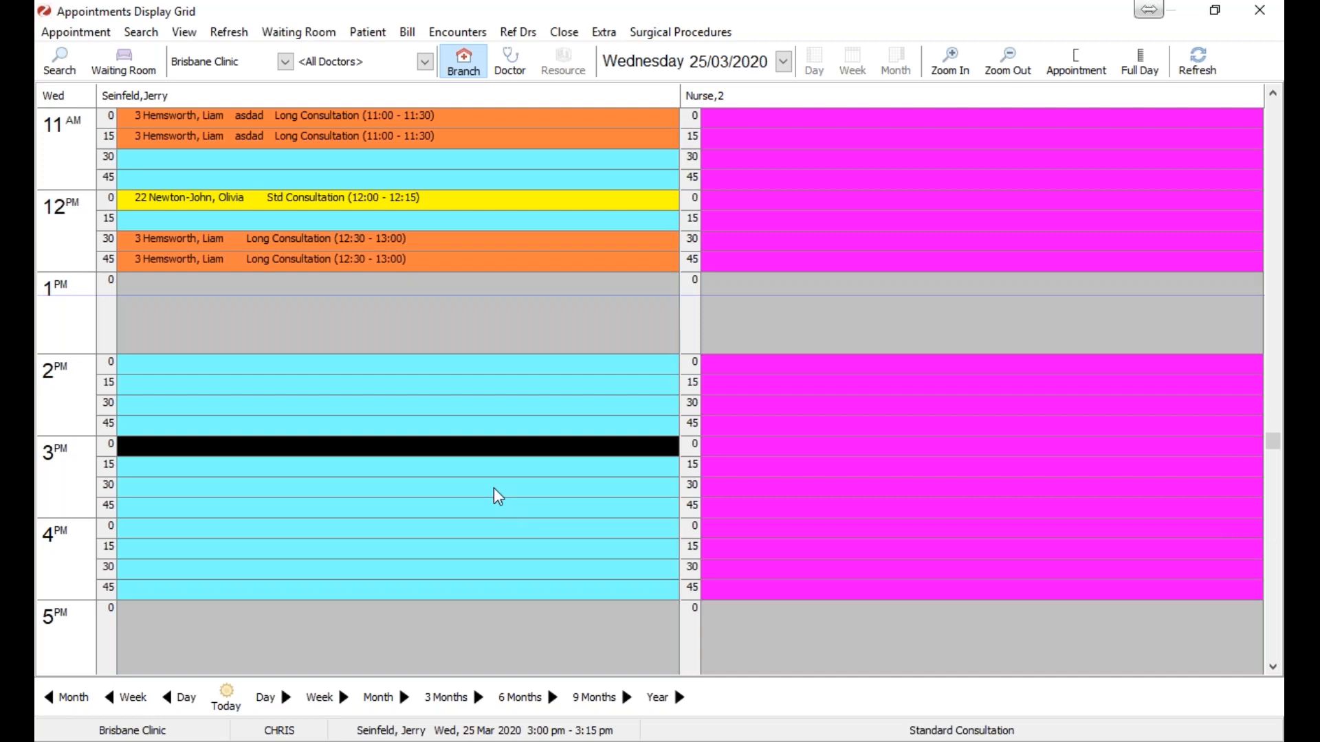
pyautogui.scroll(1, 494, 489)
pyautogui.scroll(1, 537, 402)
pyautogui.scroll(1, 546, 402)
pyautogui.scroll(-3, 546, 402)
pyautogui.scroll(1, 546, 402)
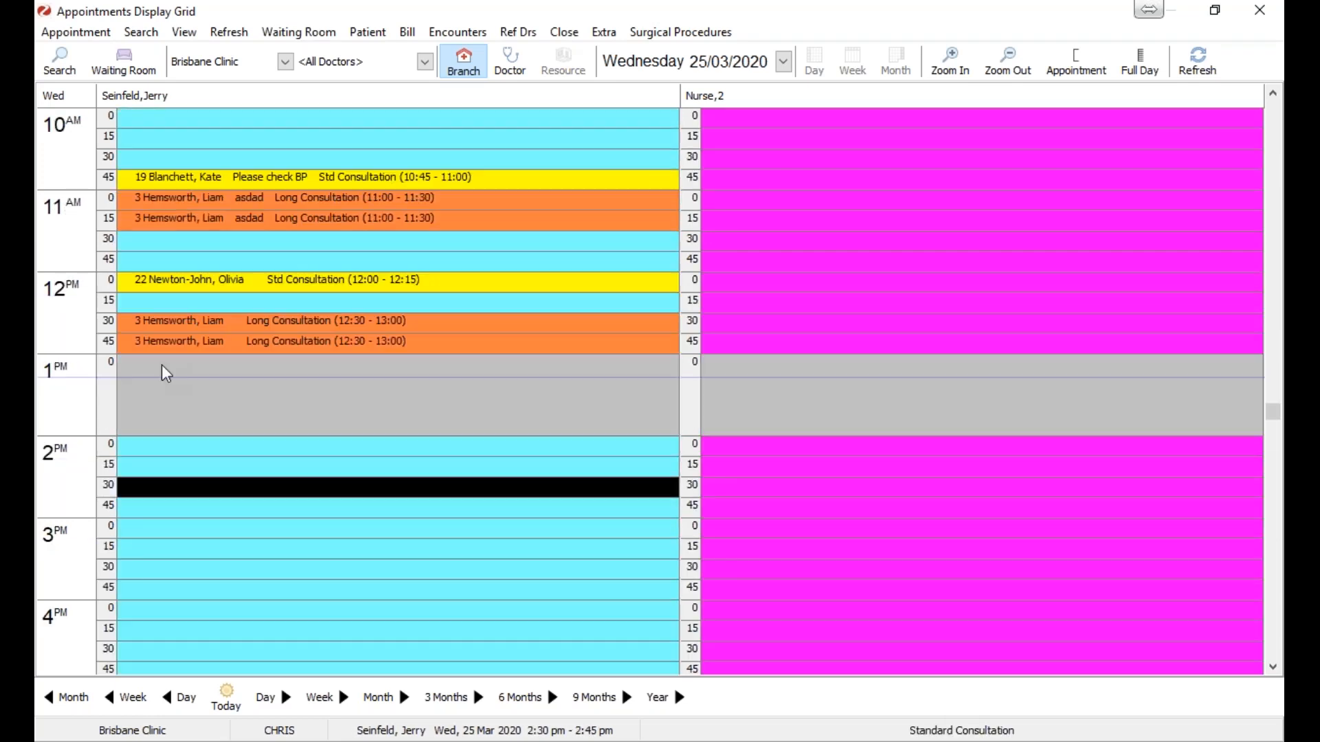
pyautogui.rightClick(162, 364)
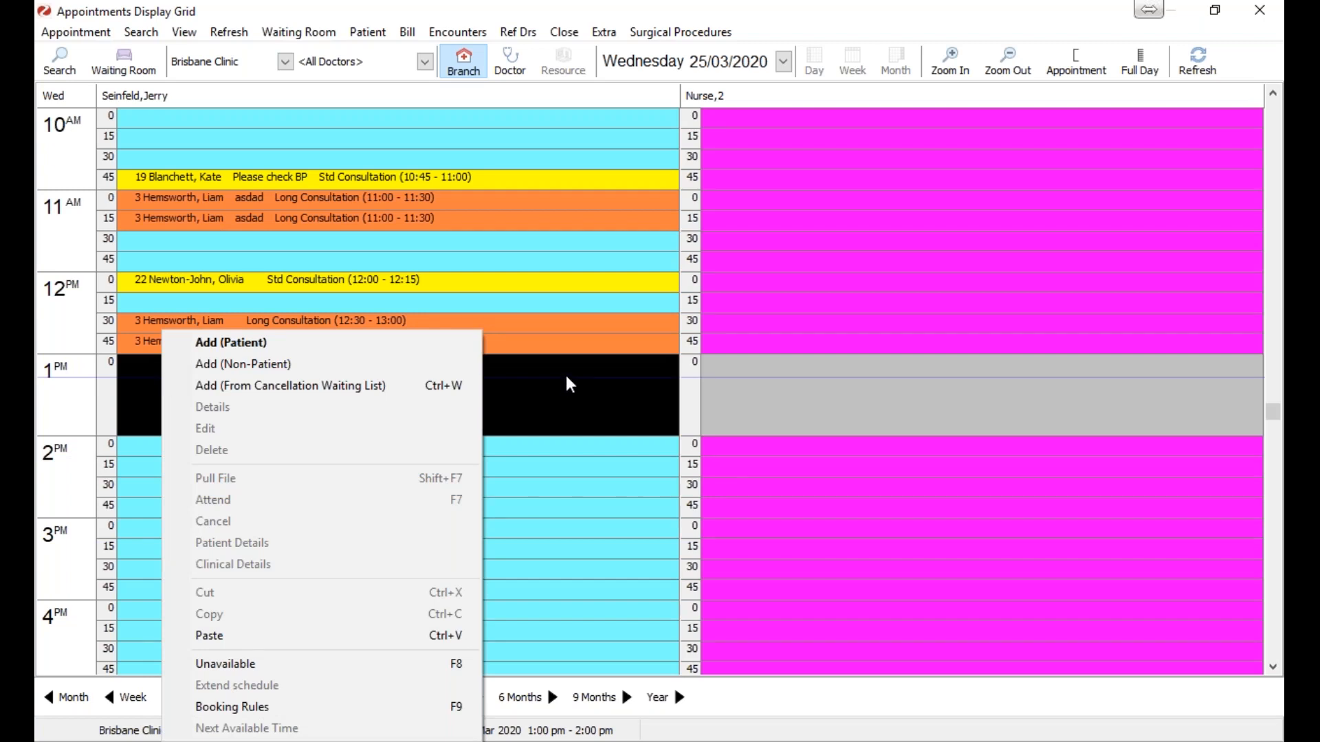
pyautogui.click(575, 349)
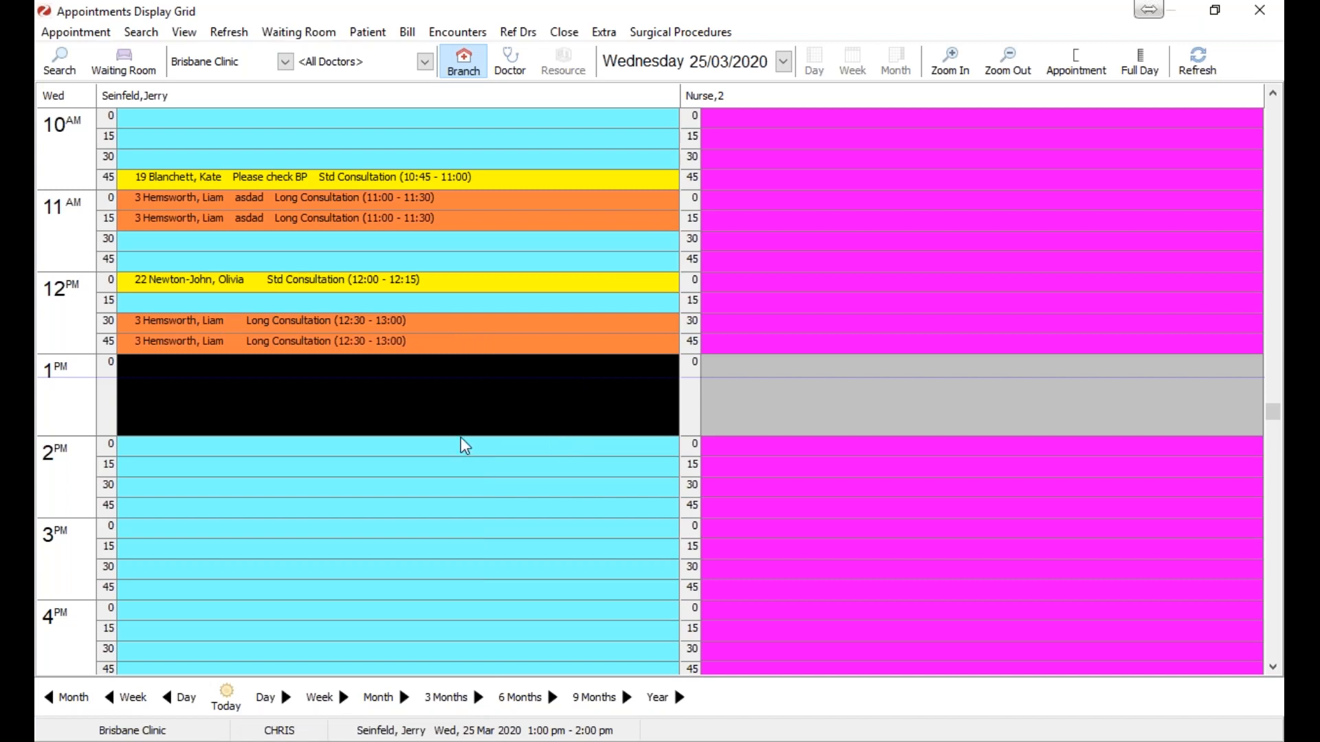
pyautogui.scroll(-5, 401, 467)
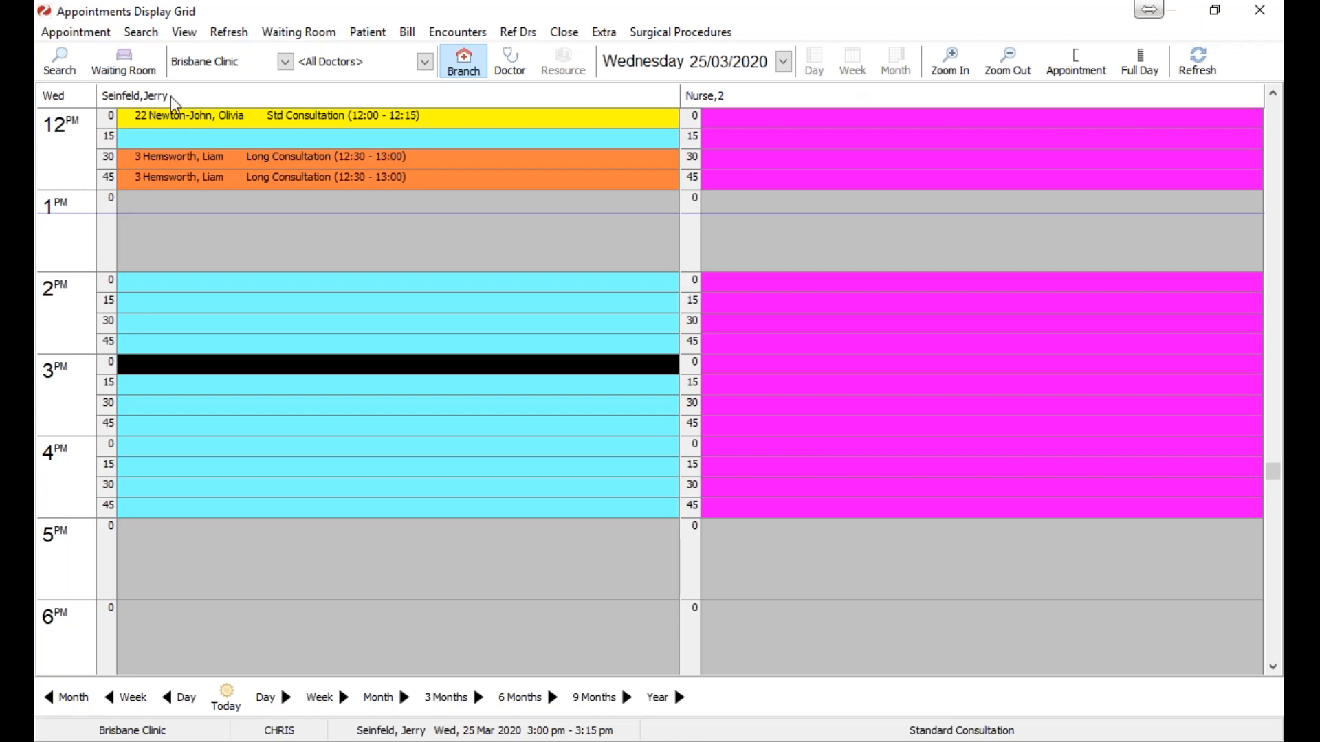
# Step: In the doctor's own calendar, extend the 25 March schedule from 13:00 to 14:00 as Standard Consultation, and agree to rebuild Next Available Appointments
pyautogui.click(365, 62)
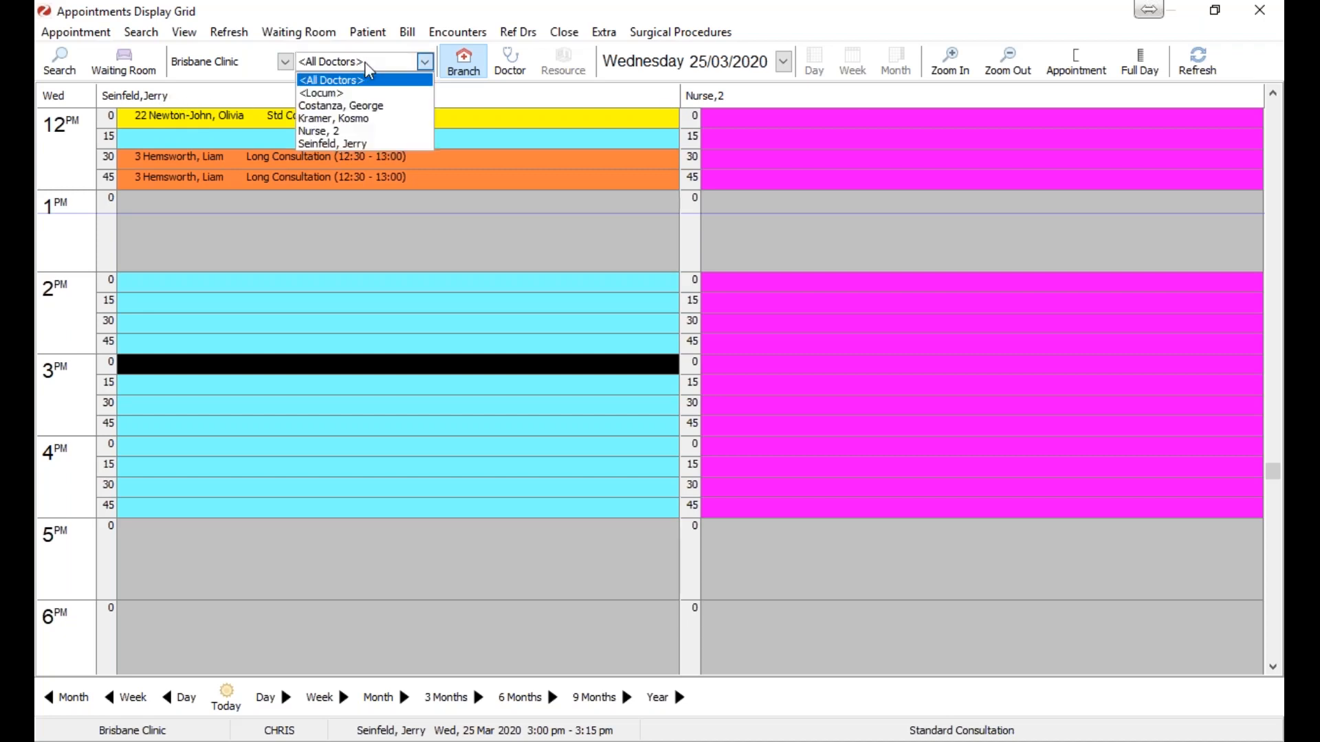
pyautogui.click(369, 144)
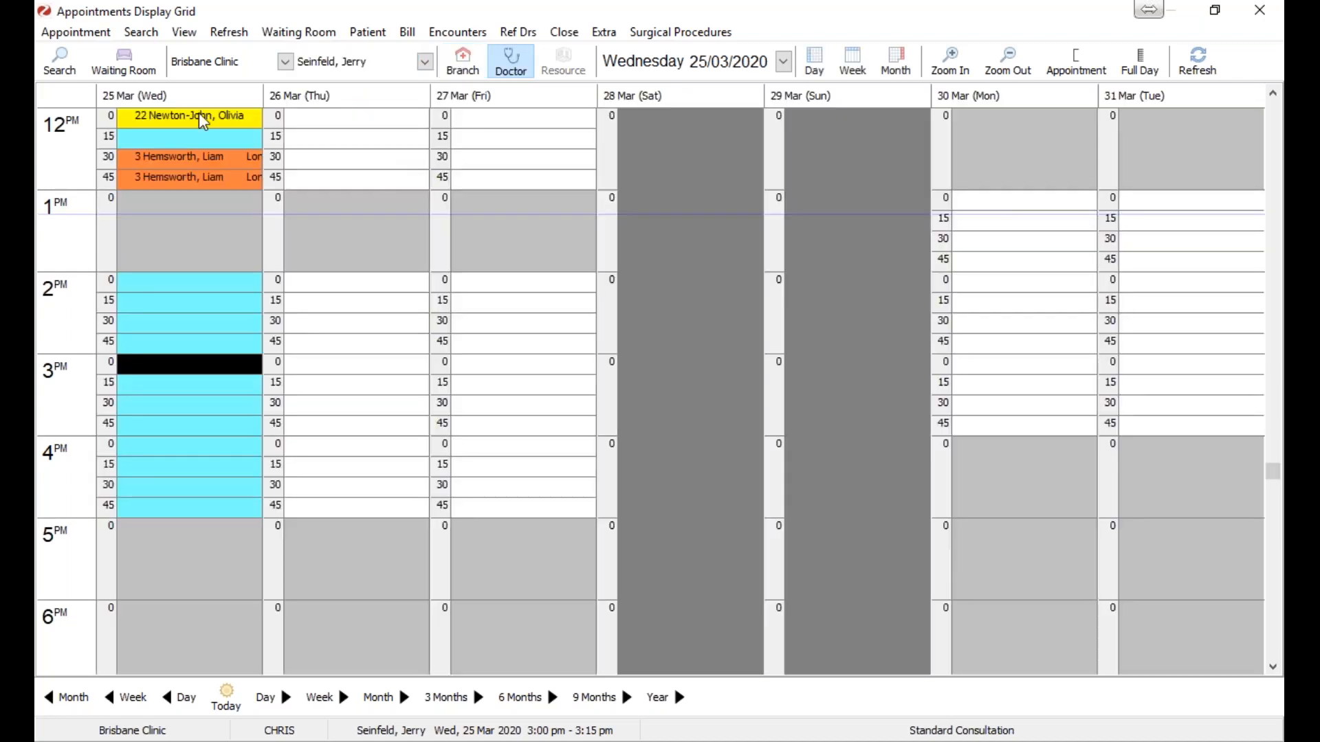
pyautogui.rightClick(180, 204)
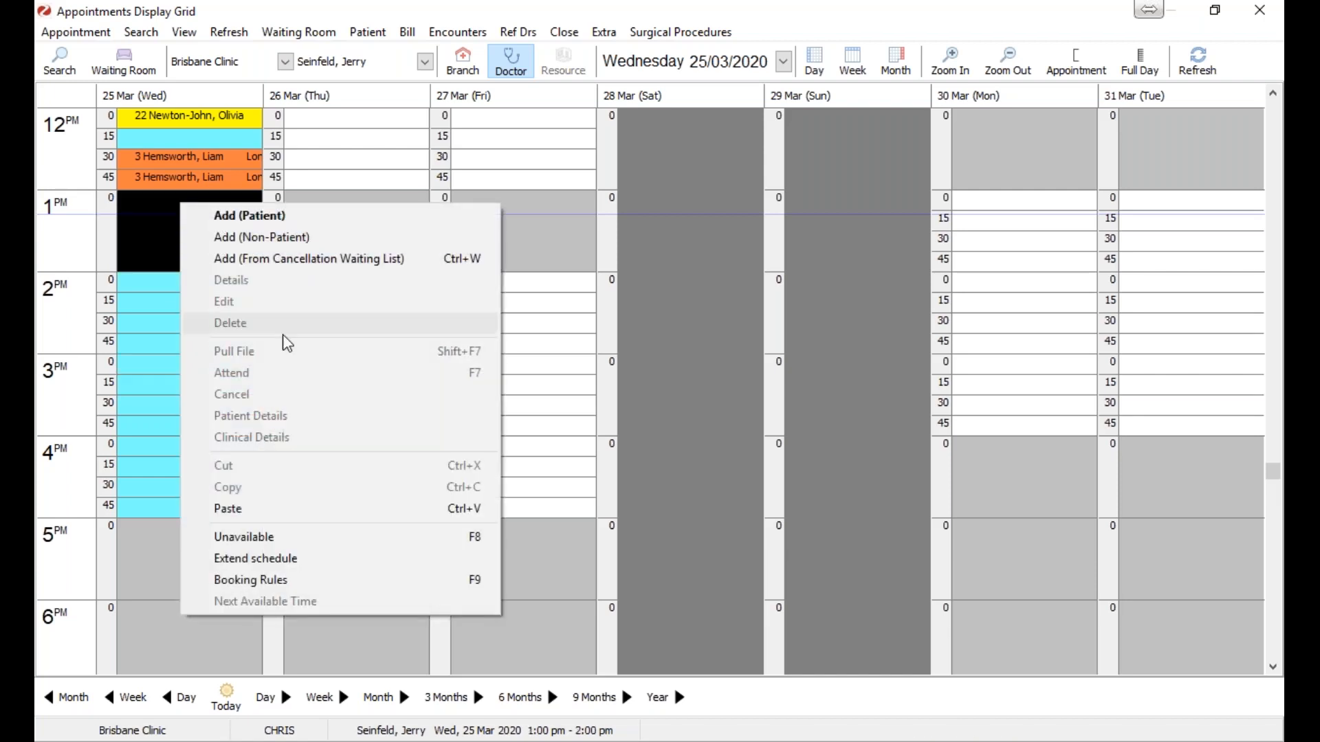
pyautogui.click(261, 557)
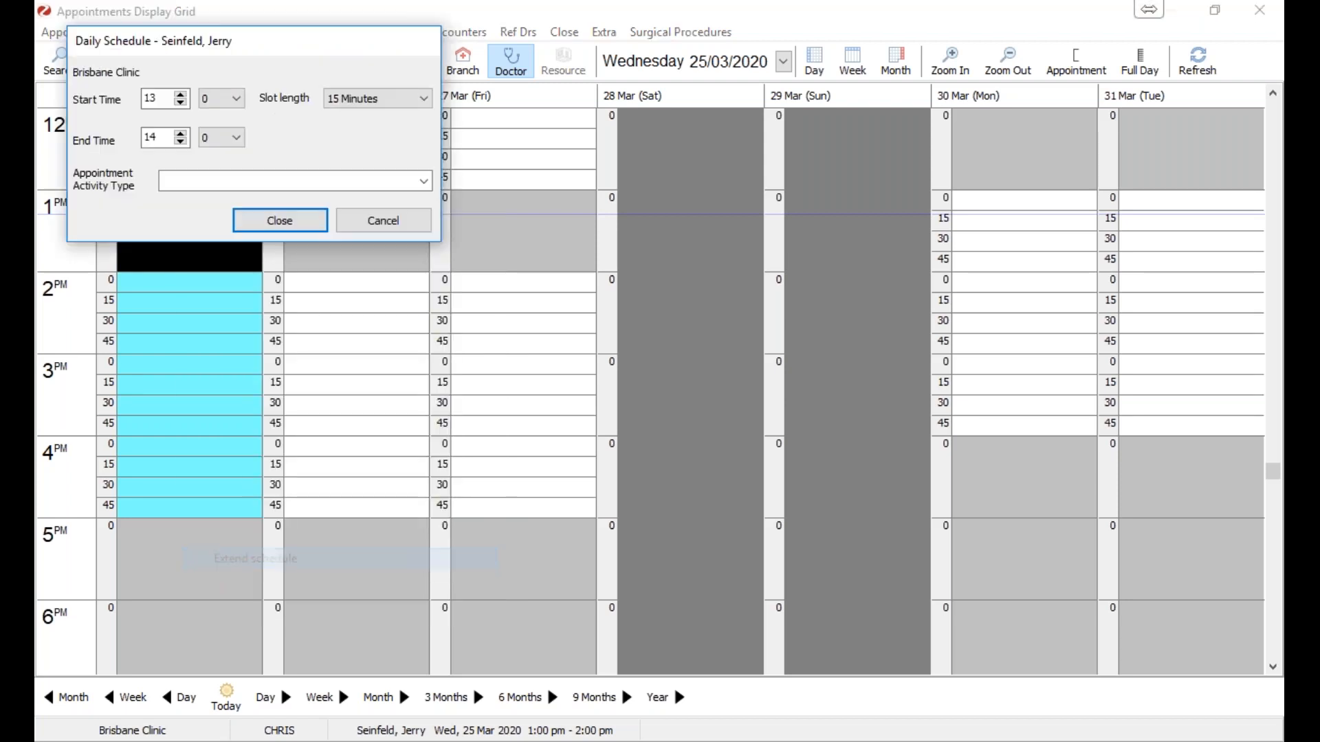
pyautogui.moveTo(194, 50); pyautogui.dragTo(412, 105)
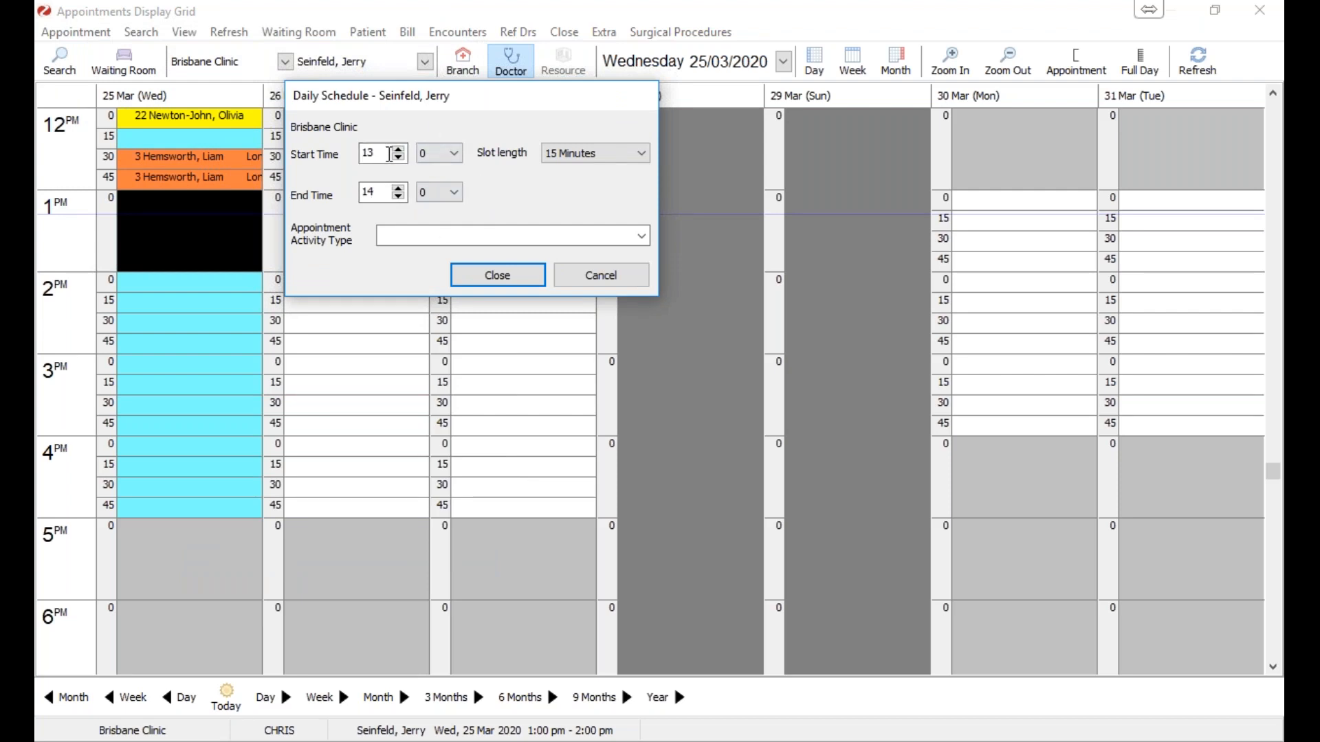
pyautogui.click(454, 236)
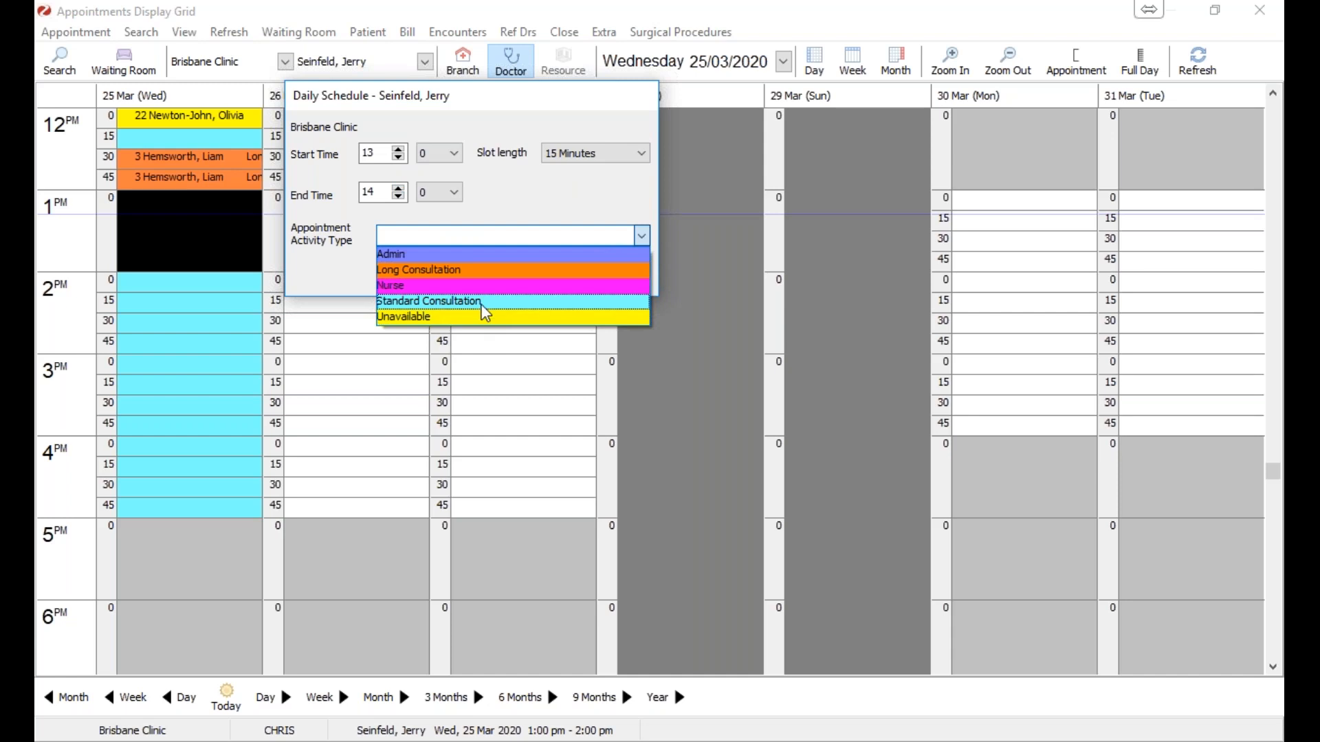
pyautogui.click(483, 303)
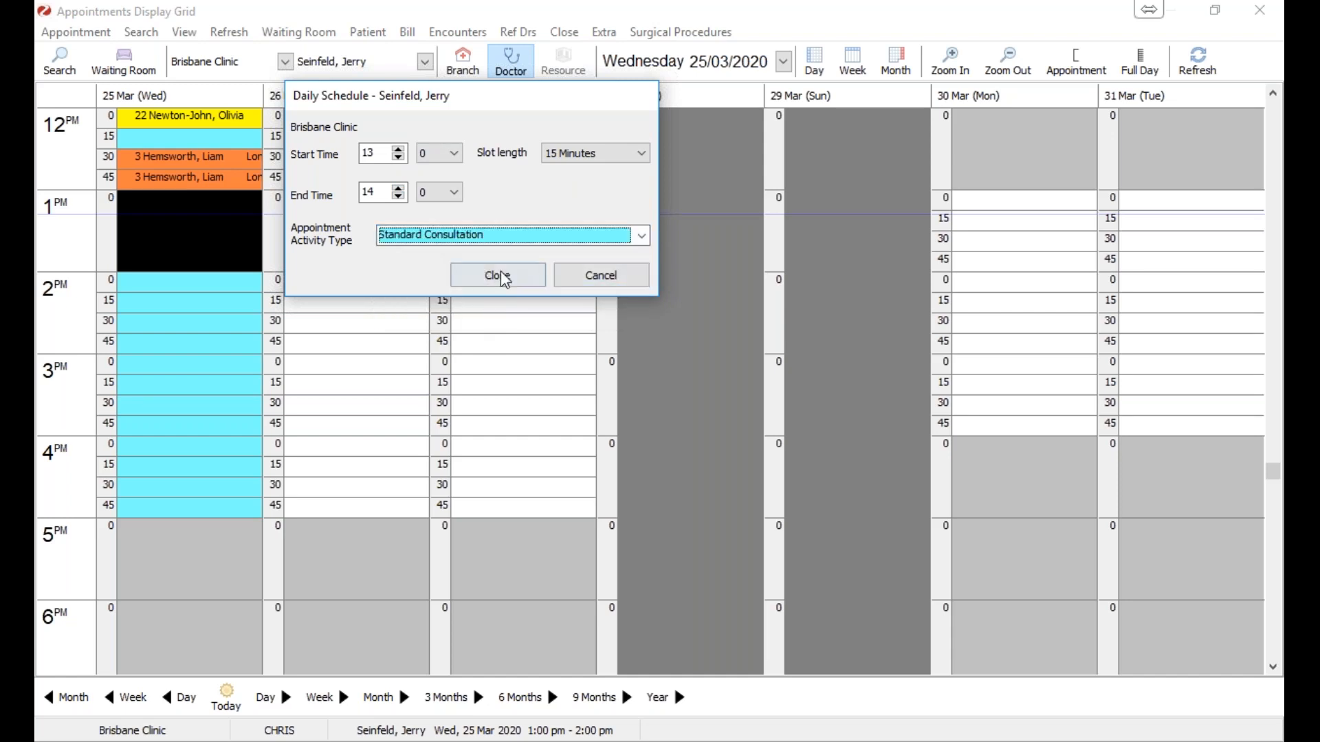
pyautogui.click(506, 277)
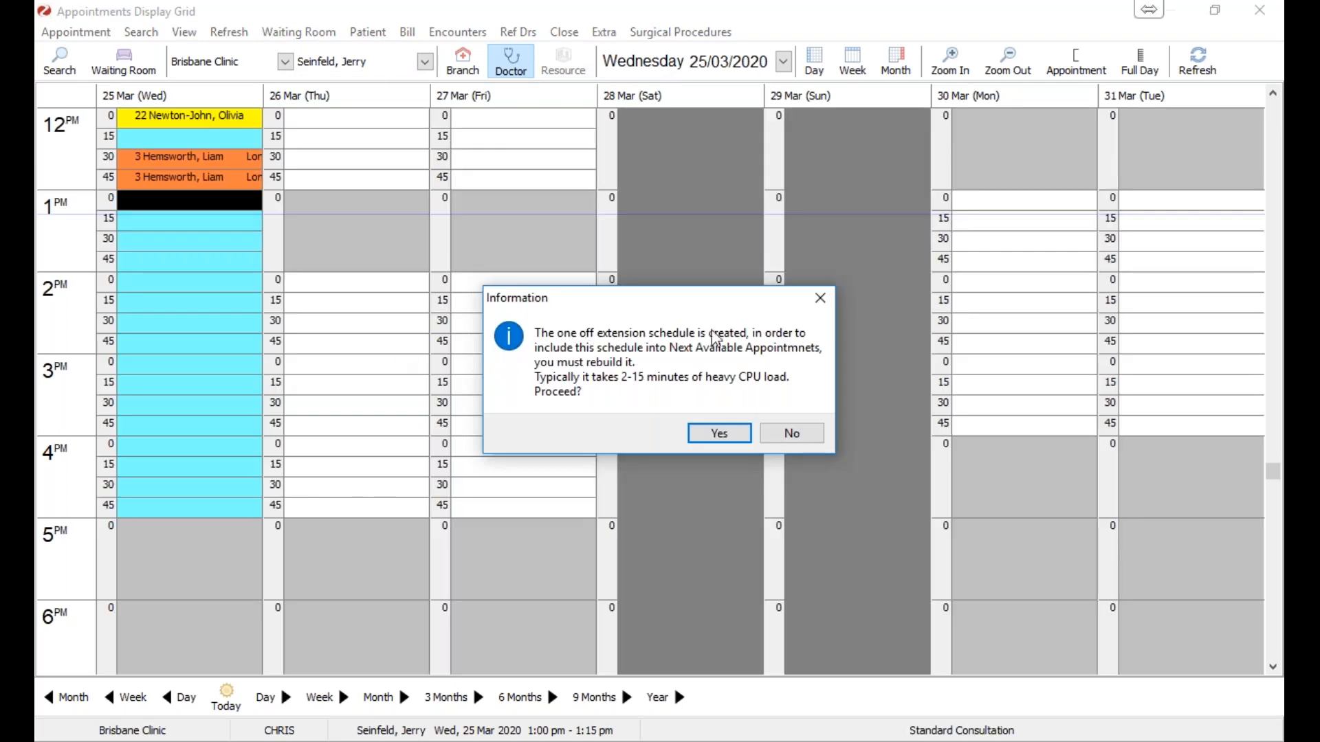
pyautogui.click(731, 437)
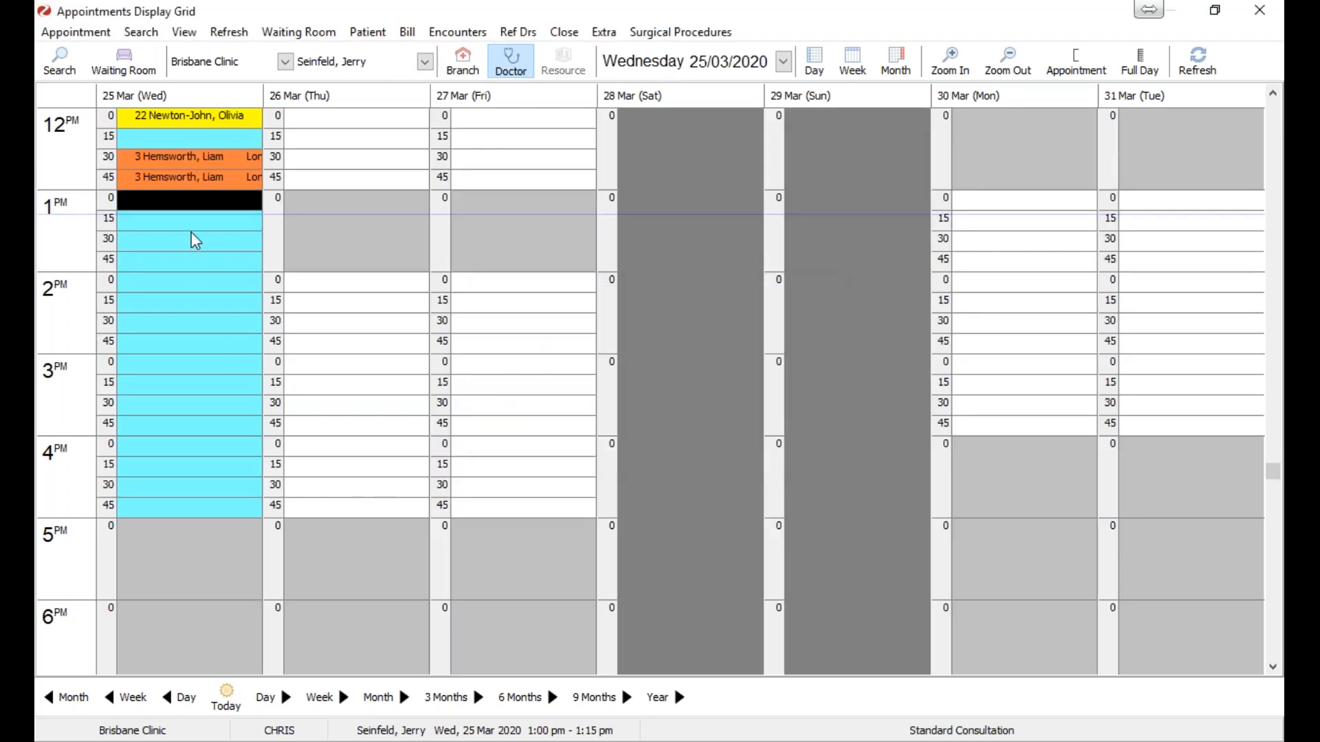
# Step: Return the grid to all doctors and check the actions offered for the doctor's unscheduled 5:00 pm block
pyautogui.click(344, 233)
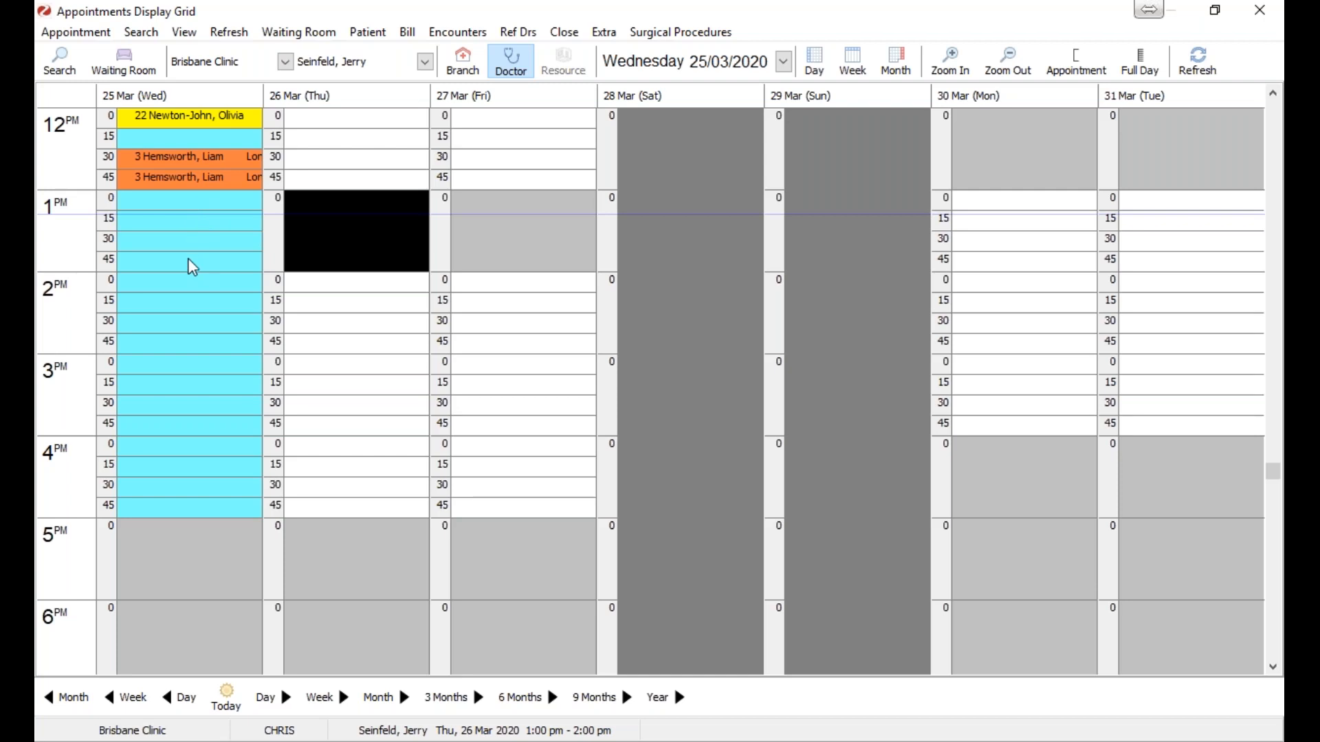
pyautogui.click(390, 63)
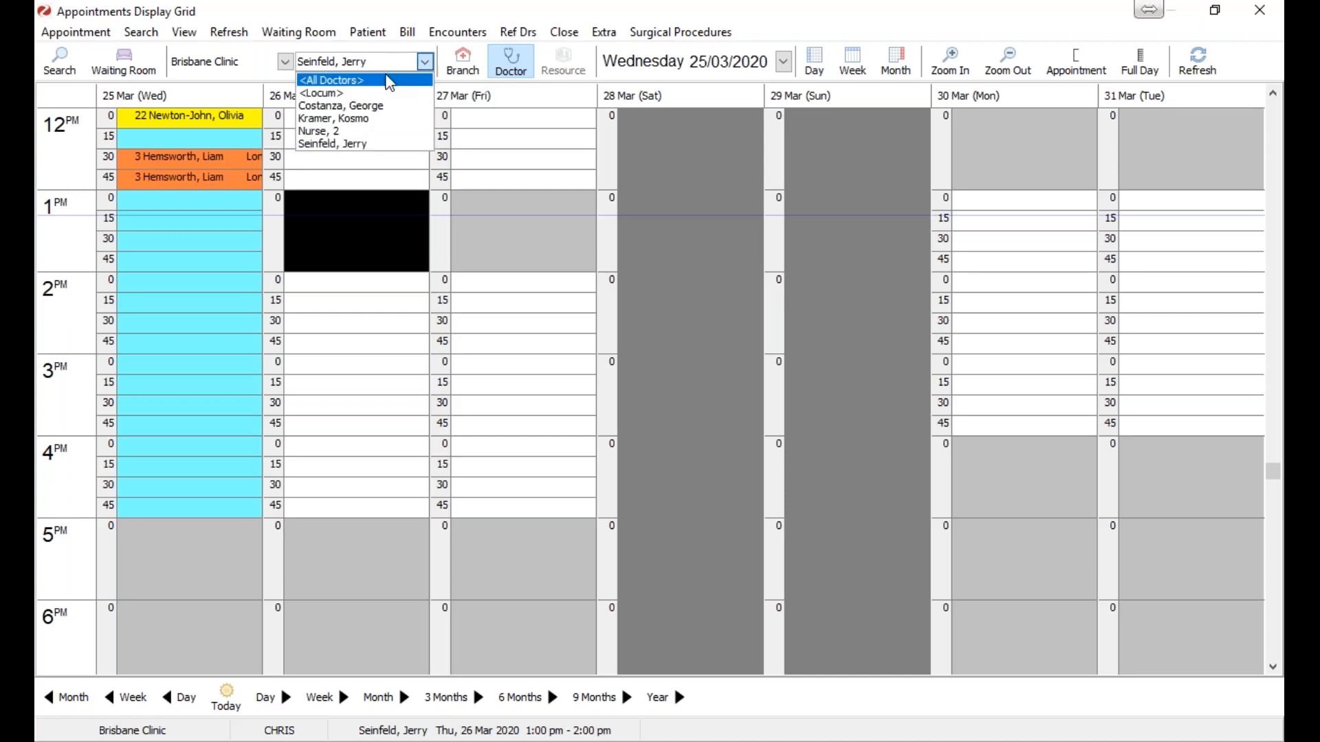
pyautogui.click(374, 81)
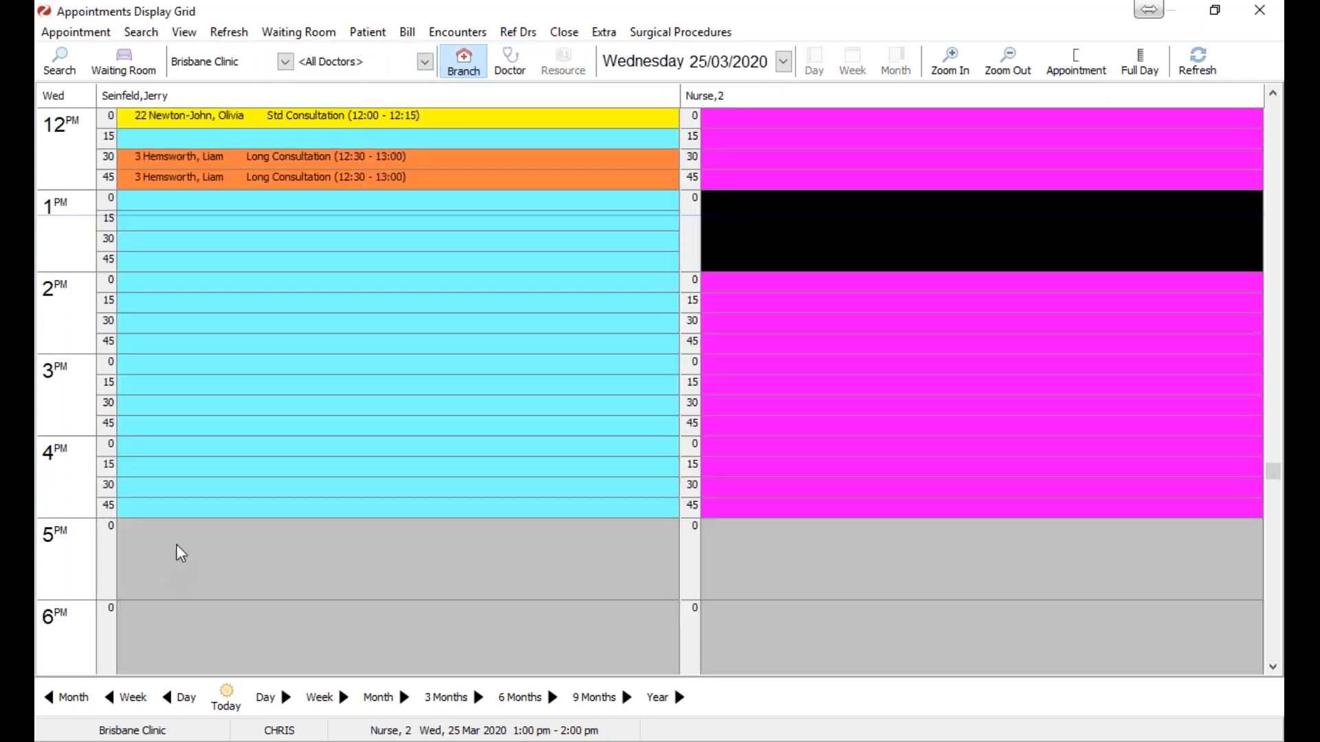
pyautogui.click(176, 544)
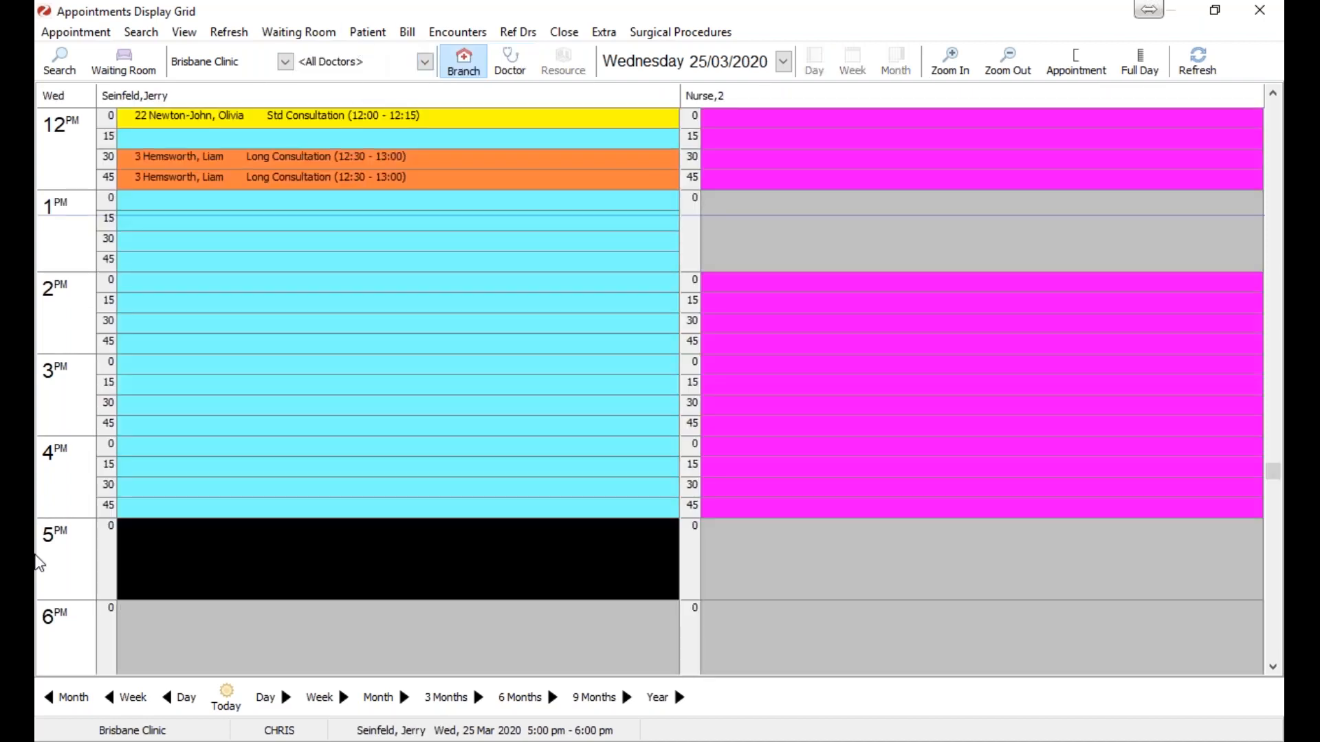
pyautogui.rightClick(176, 545)
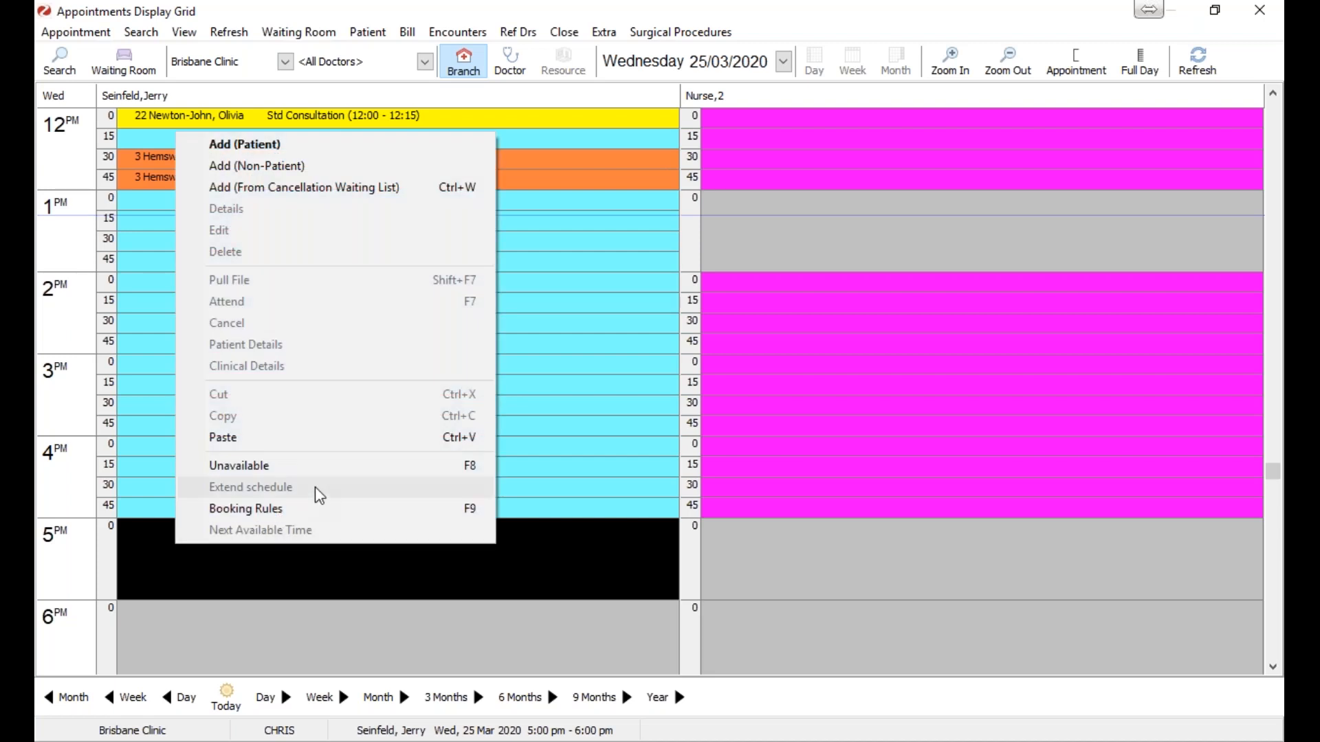
# Step: Try adding a patient booking in the doctor's 1:15 pm slot, and close the patient search without choosing anyone
pyautogui.click(326, 581)
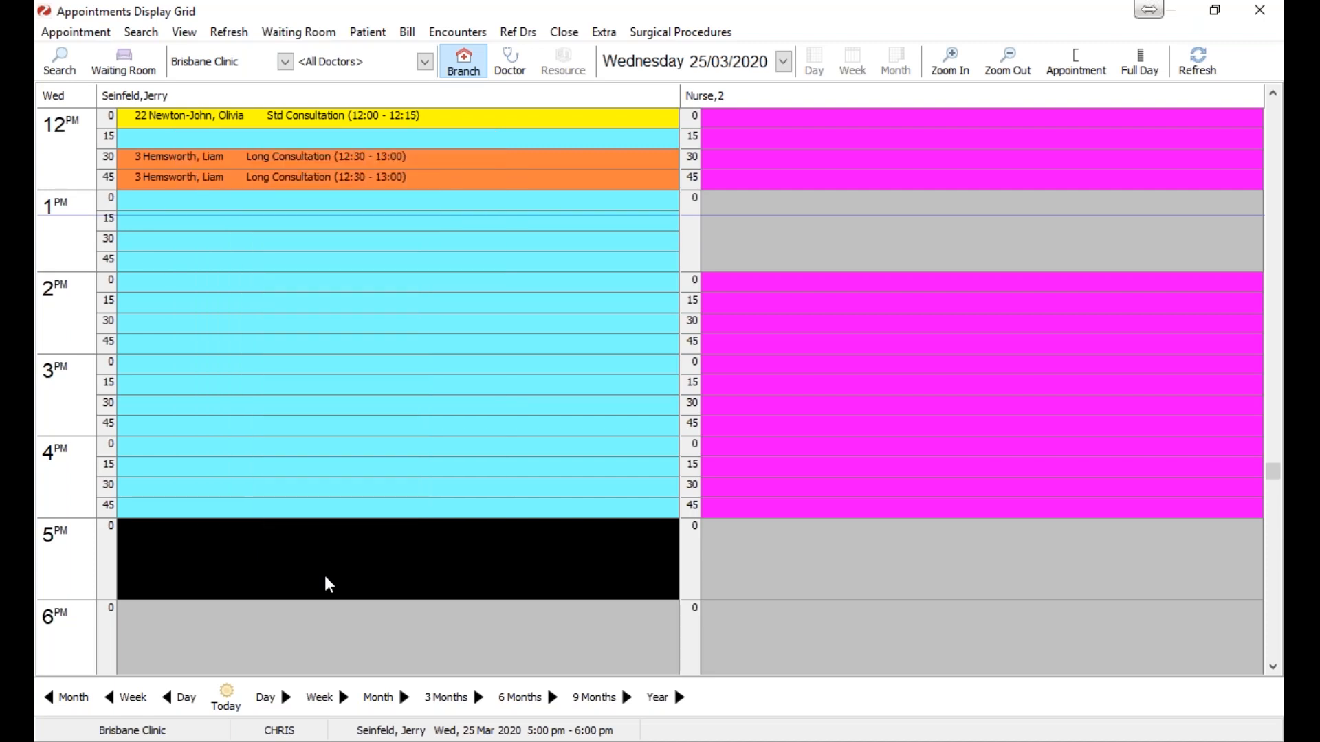
pyautogui.click(172, 205)
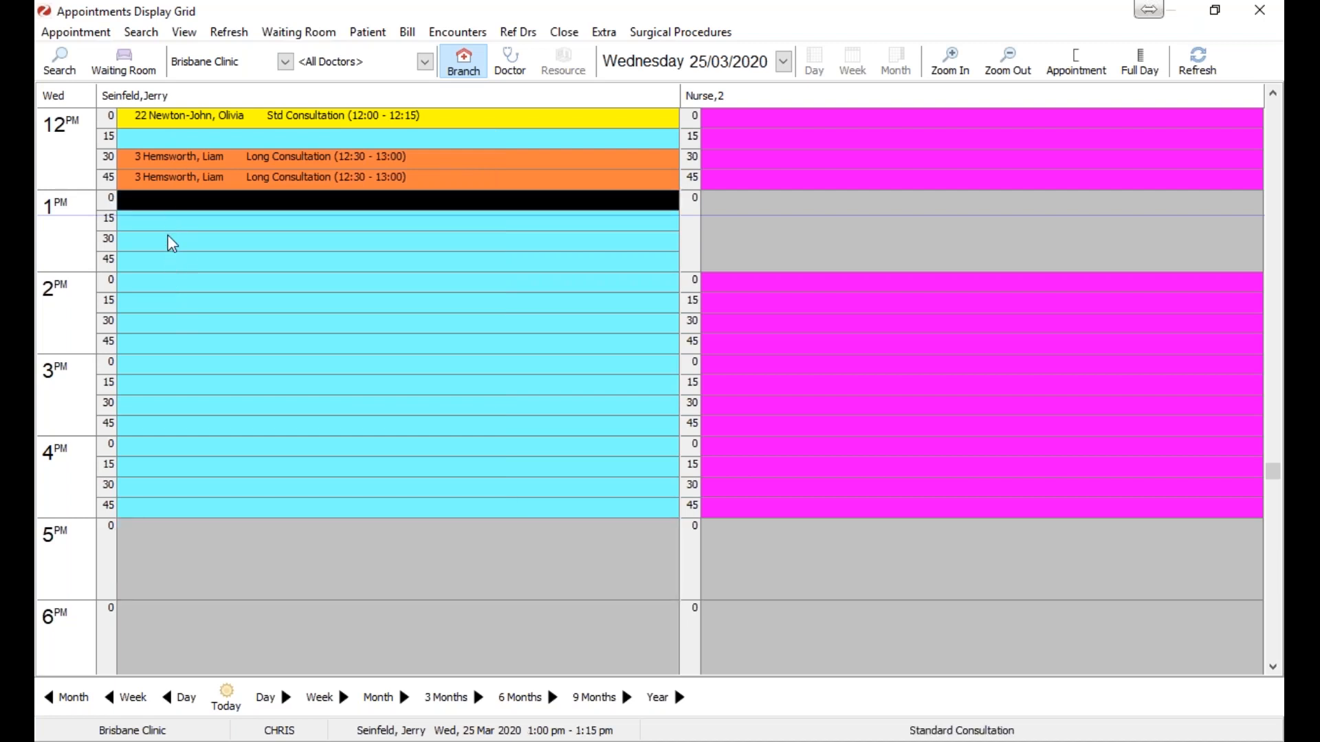
pyautogui.doubleClick(168, 221)
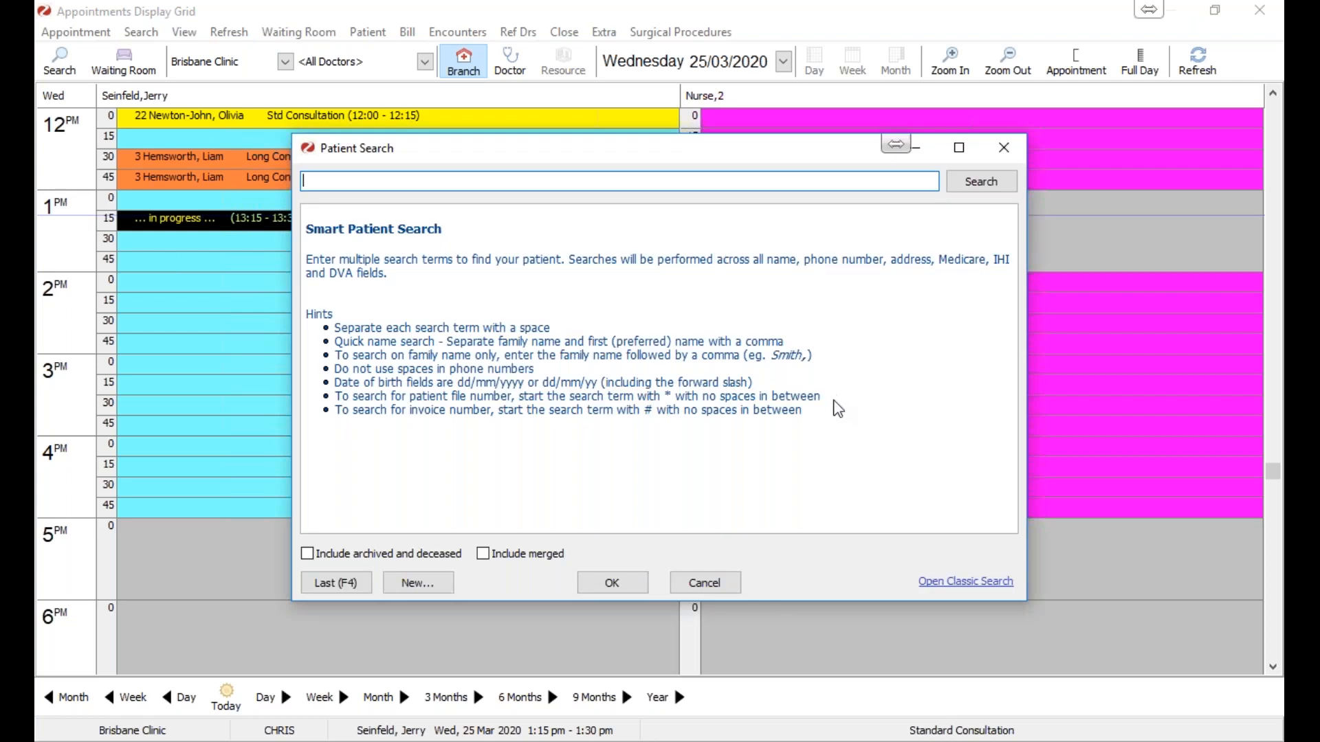
pyautogui.click(1020, 156)
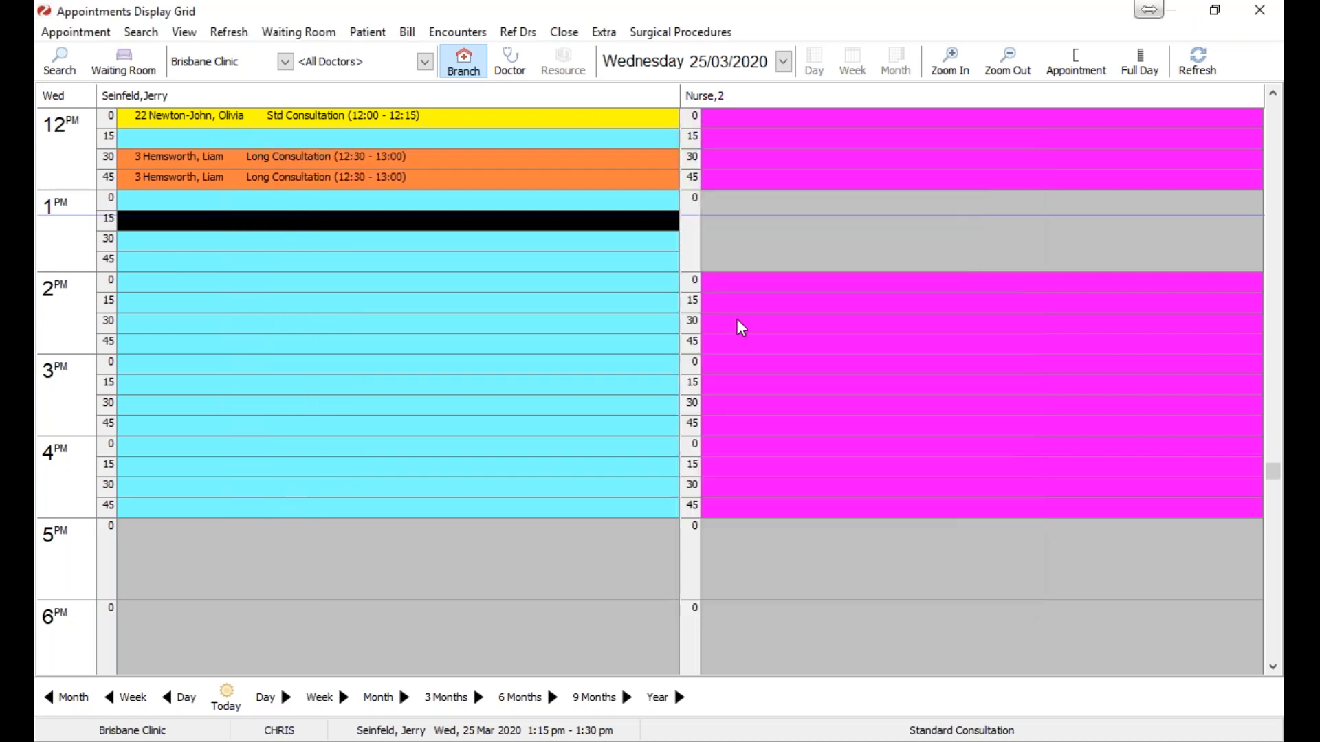
pyautogui.click(313, 545)
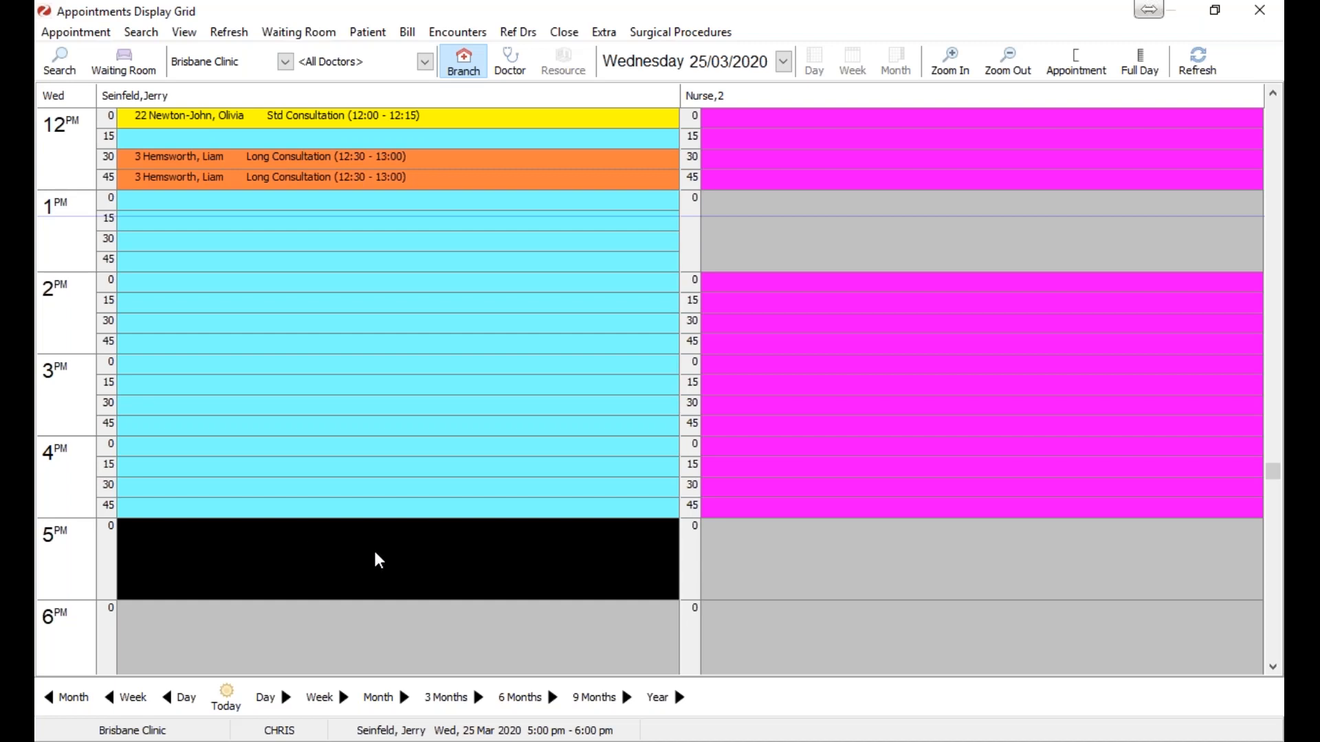
# Step: Mark the doctor's 10:45 am patient as attended, copying the appointment note "Please check BP" to the attendance notes
pyautogui.scroll(5, 374, 547)
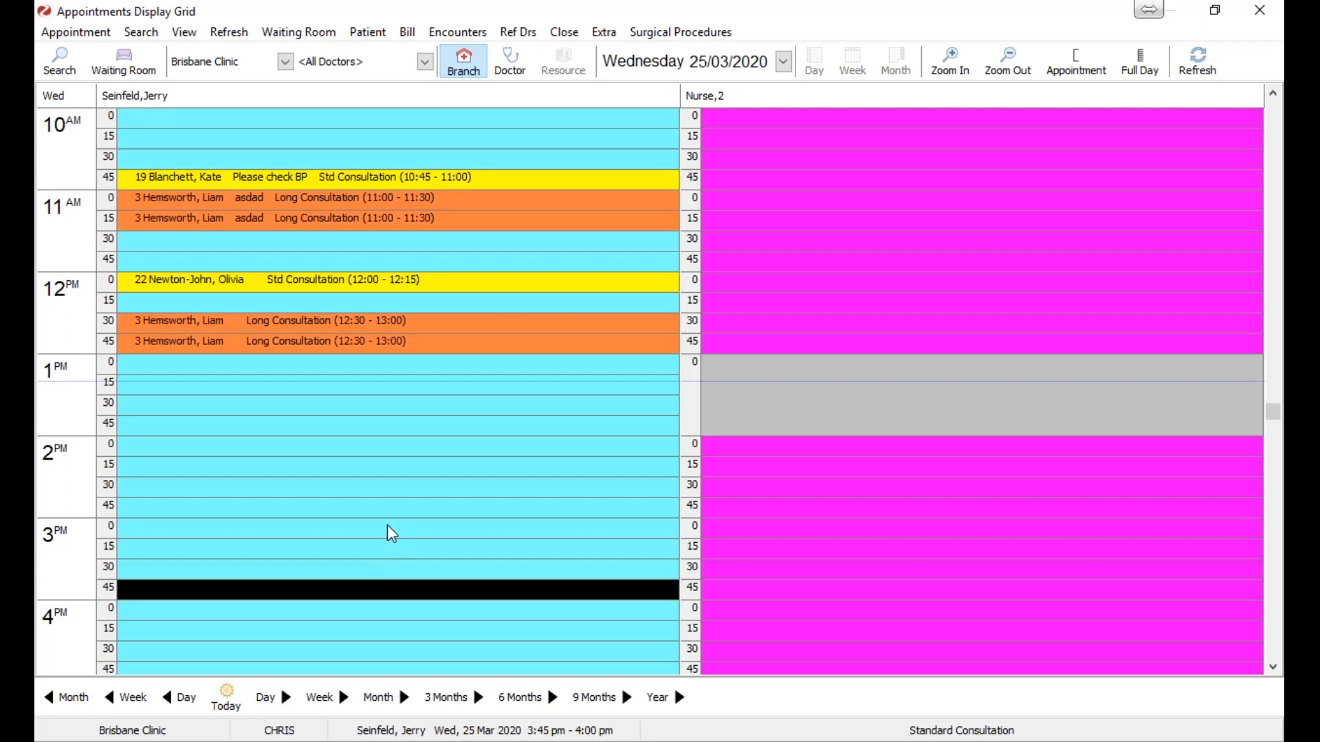
pyautogui.scroll(1, 387, 525)
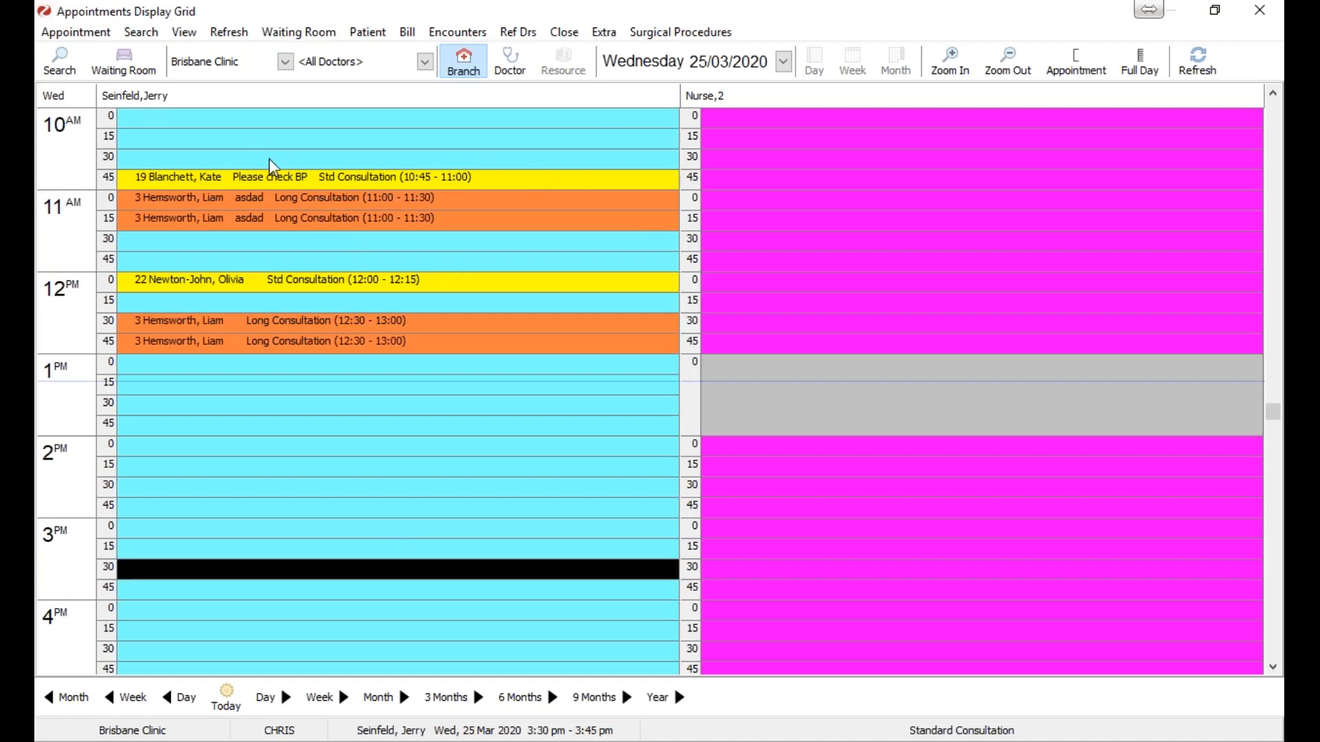
pyautogui.rightClick(274, 179)
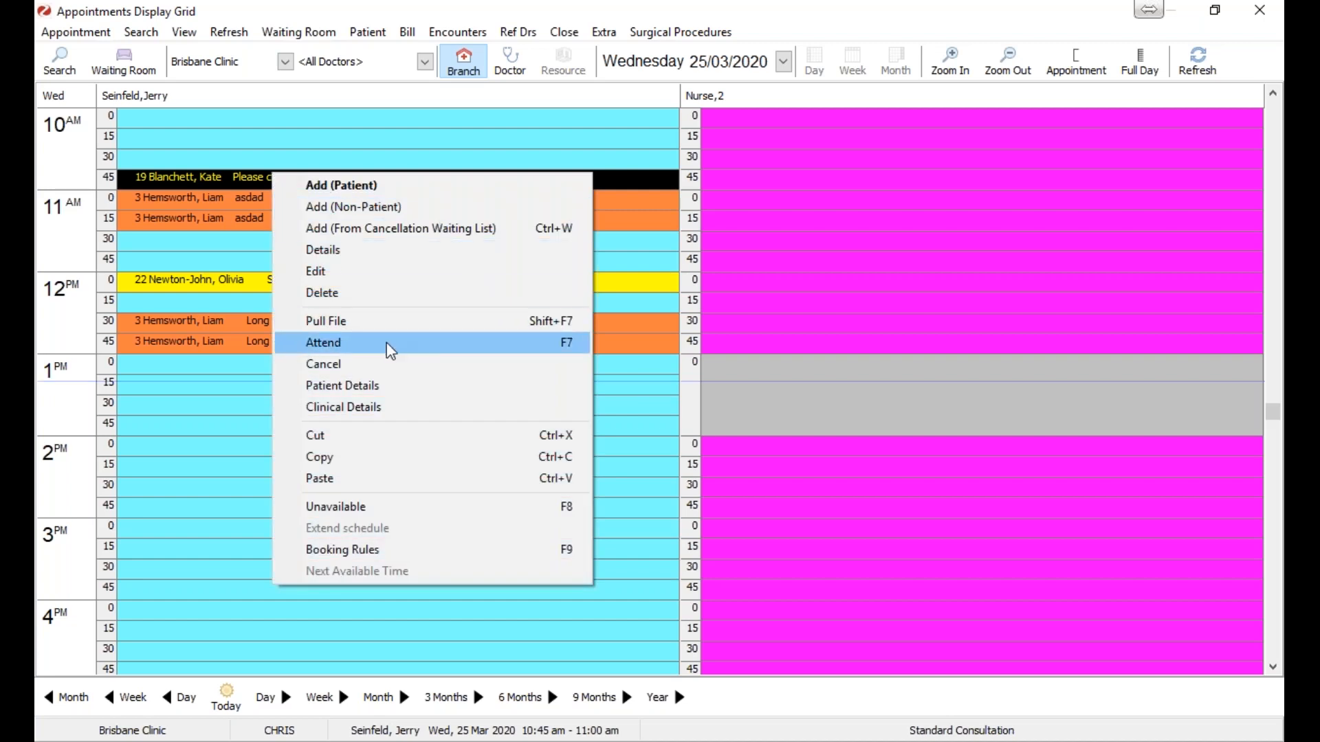
pyautogui.click(390, 343)
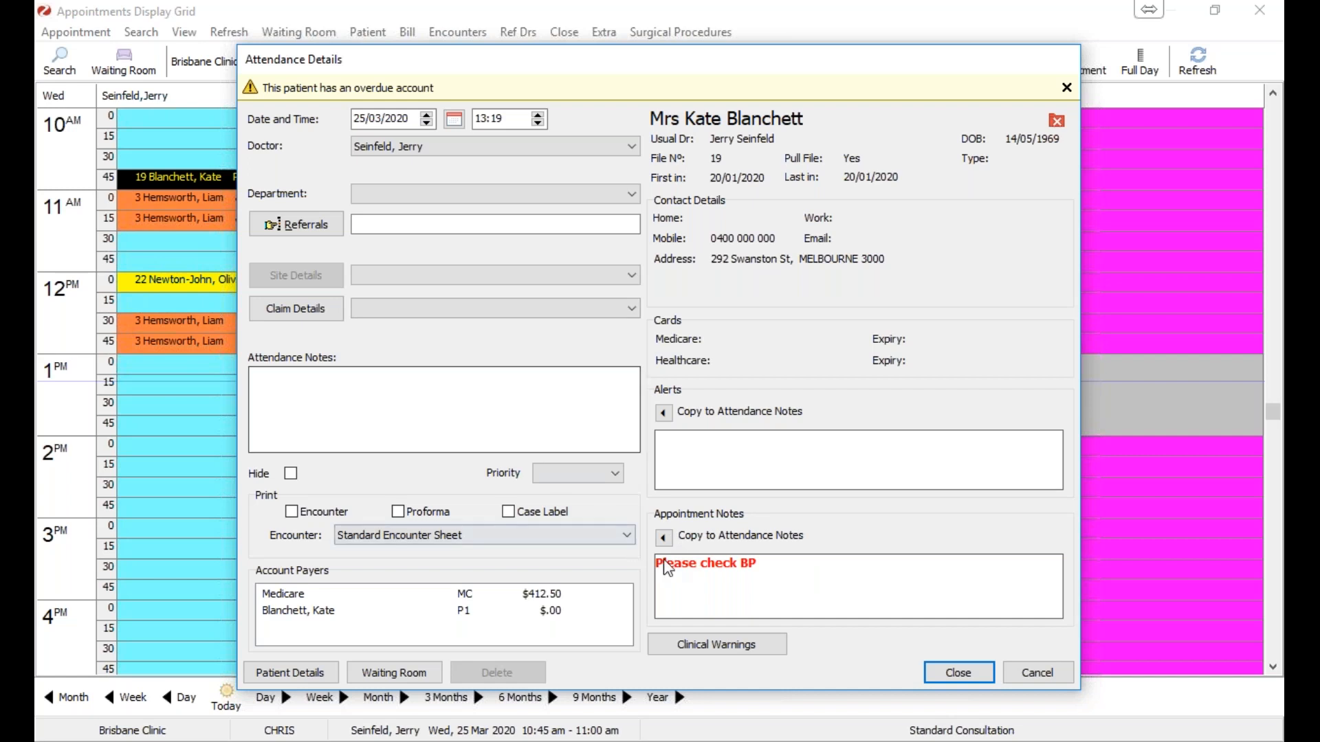
pyautogui.click(663, 538)
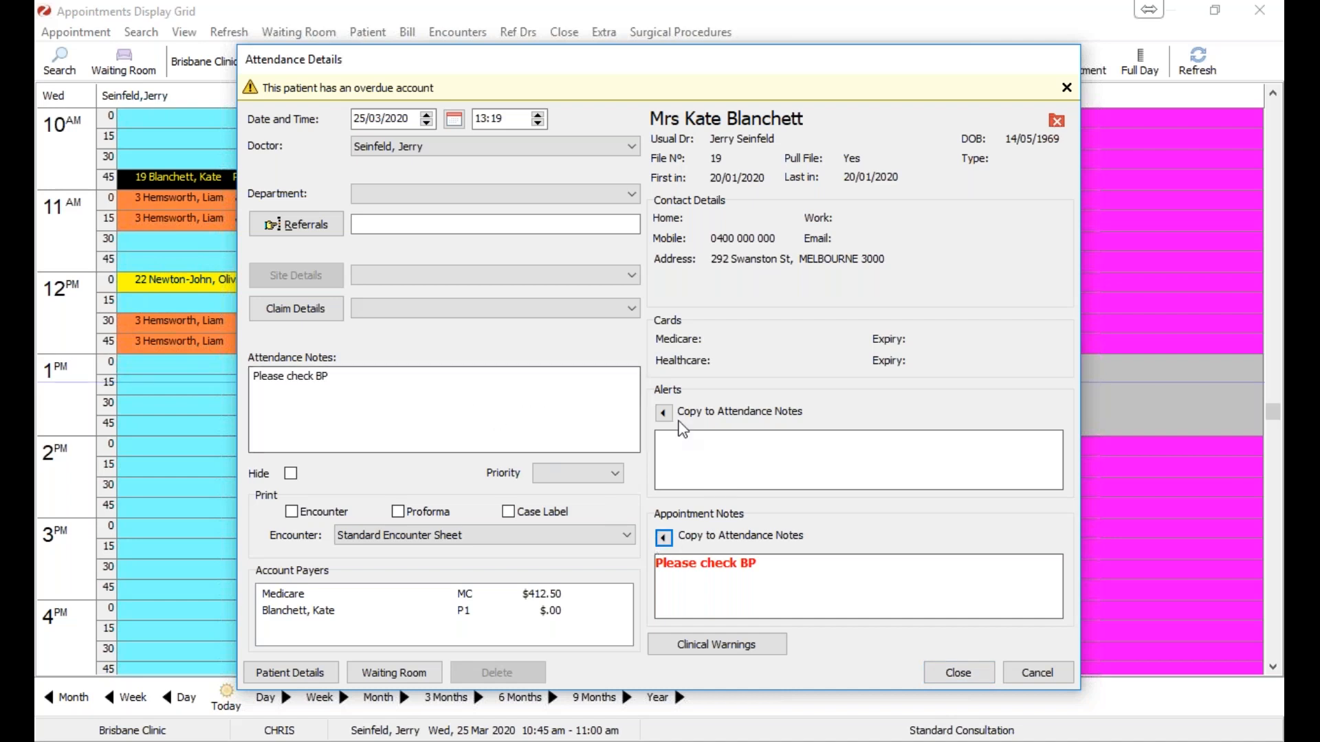
pyautogui.click(945, 677)
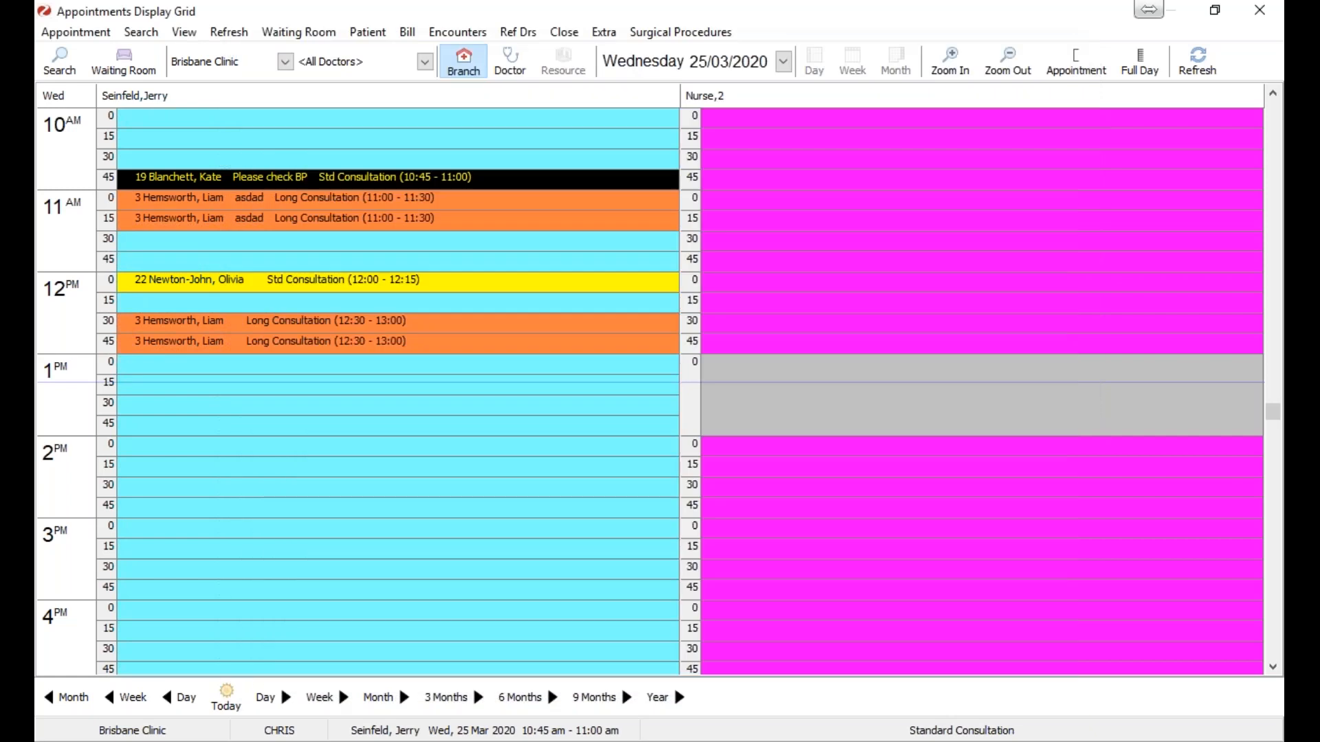
# Step: Mark the 11:00 am Long Consultation patient as attended, copying the appointment note "asdad" to the attendance notes
pyautogui.click(287, 199)
pyautogui.rightClick(288, 199)
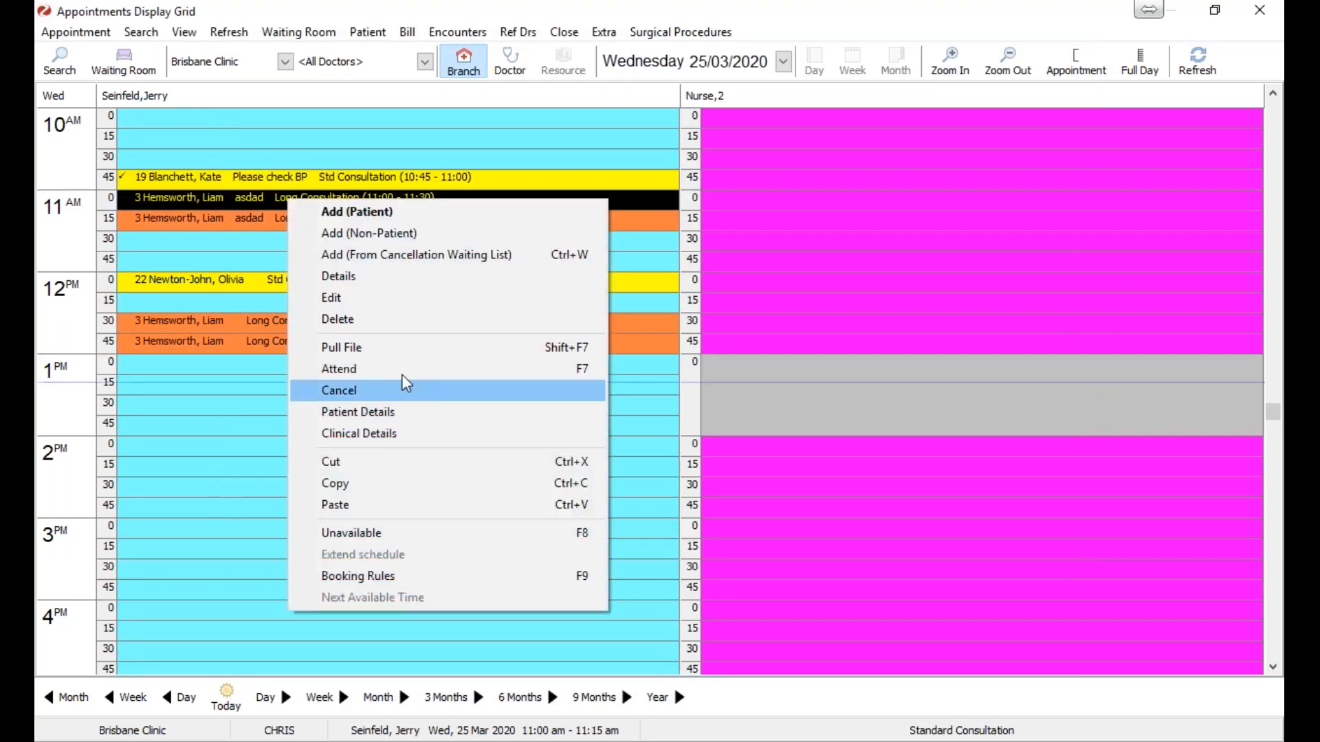
pyautogui.click(410, 371)
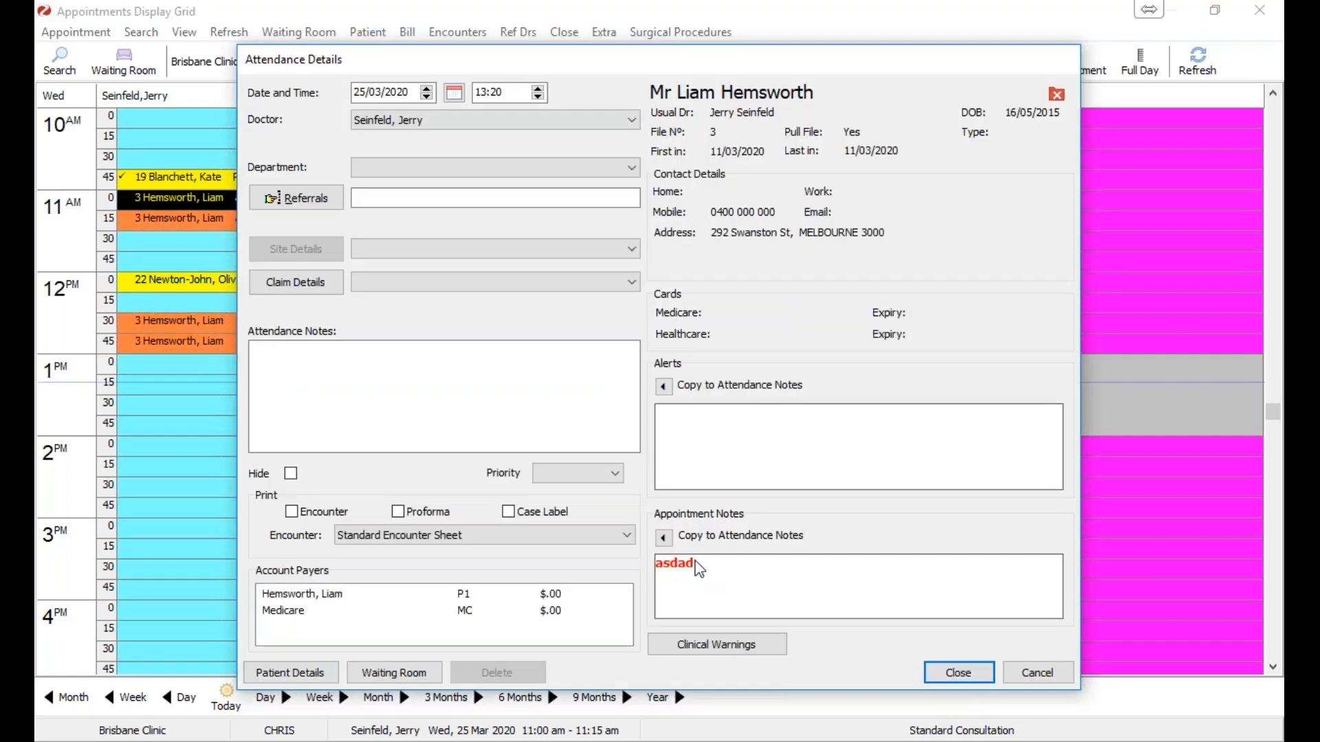
pyautogui.click(664, 537)
pyautogui.click(950, 680)
# Step: Mark the doctor's 12:00 pm Std Consultation patient as attended, keeping the attendance details as offered
pyautogui.rightClick(266, 282)
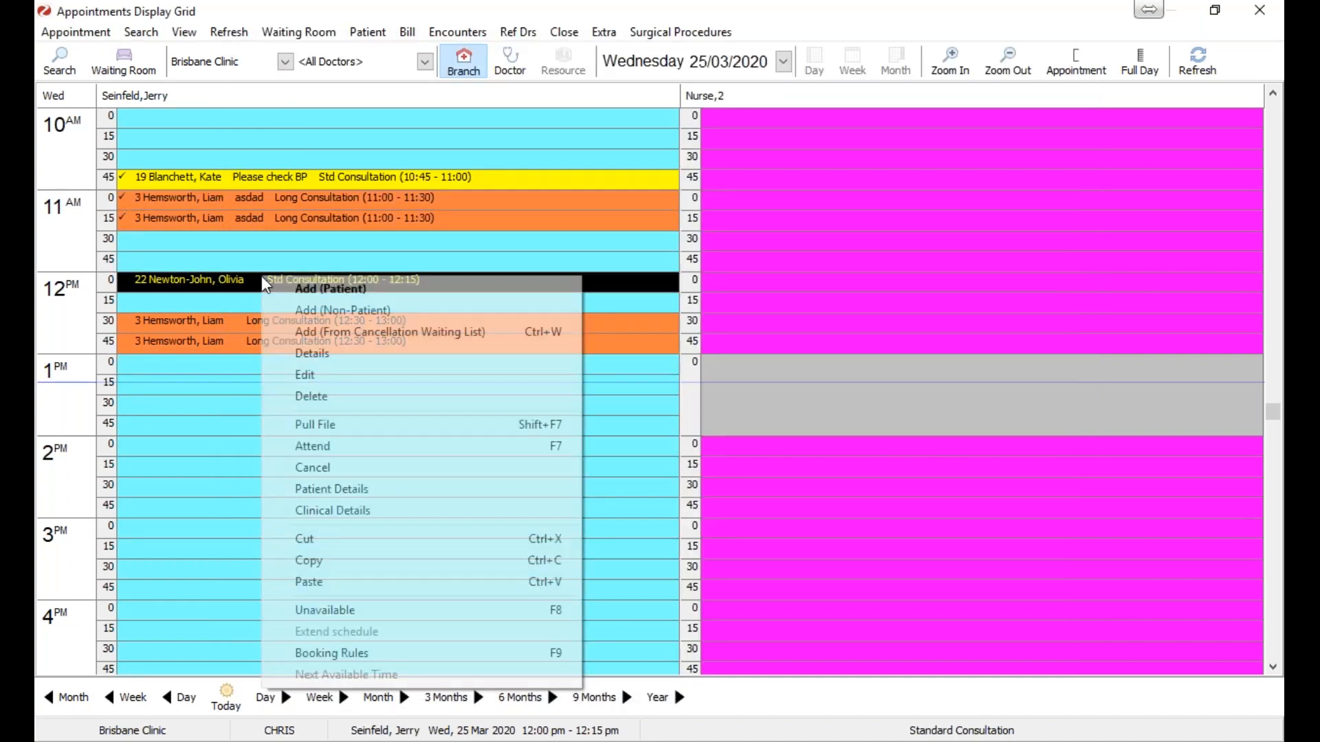
pyautogui.click(381, 447)
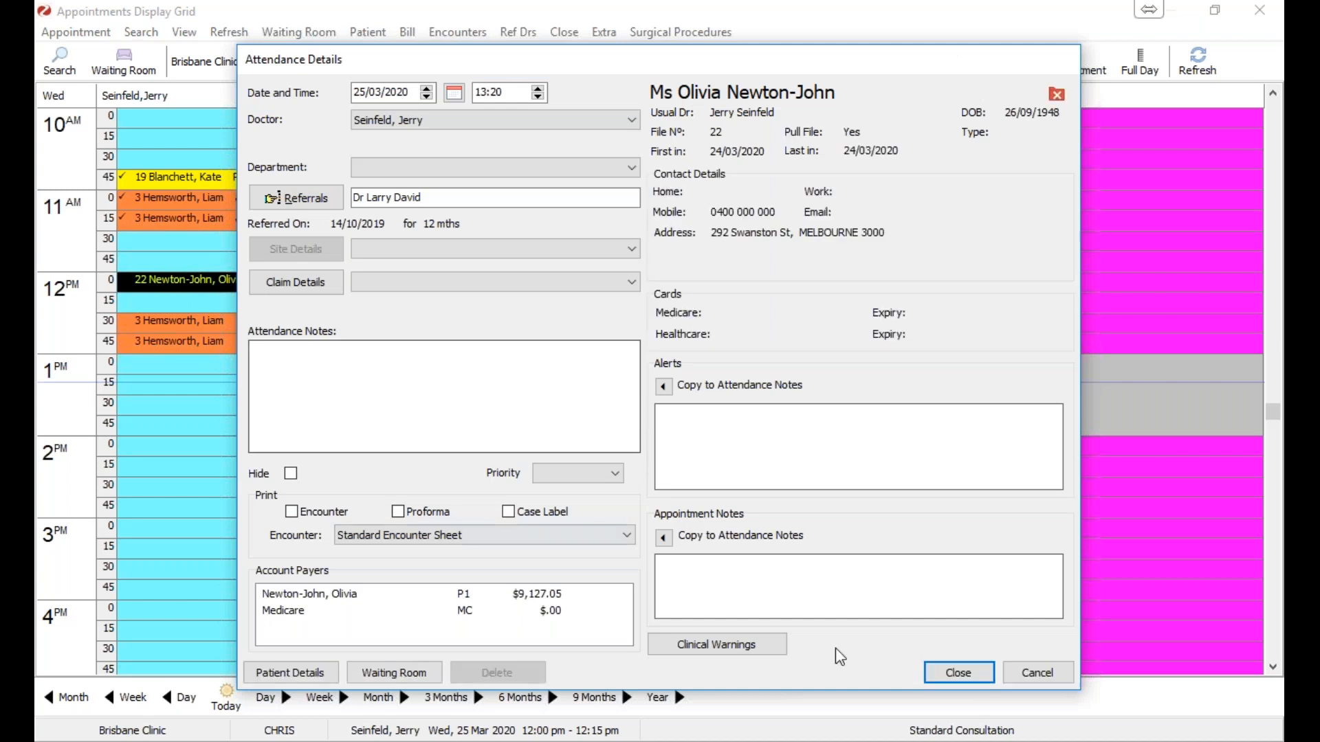
pyautogui.click(949, 679)
pyautogui.click(315, 466)
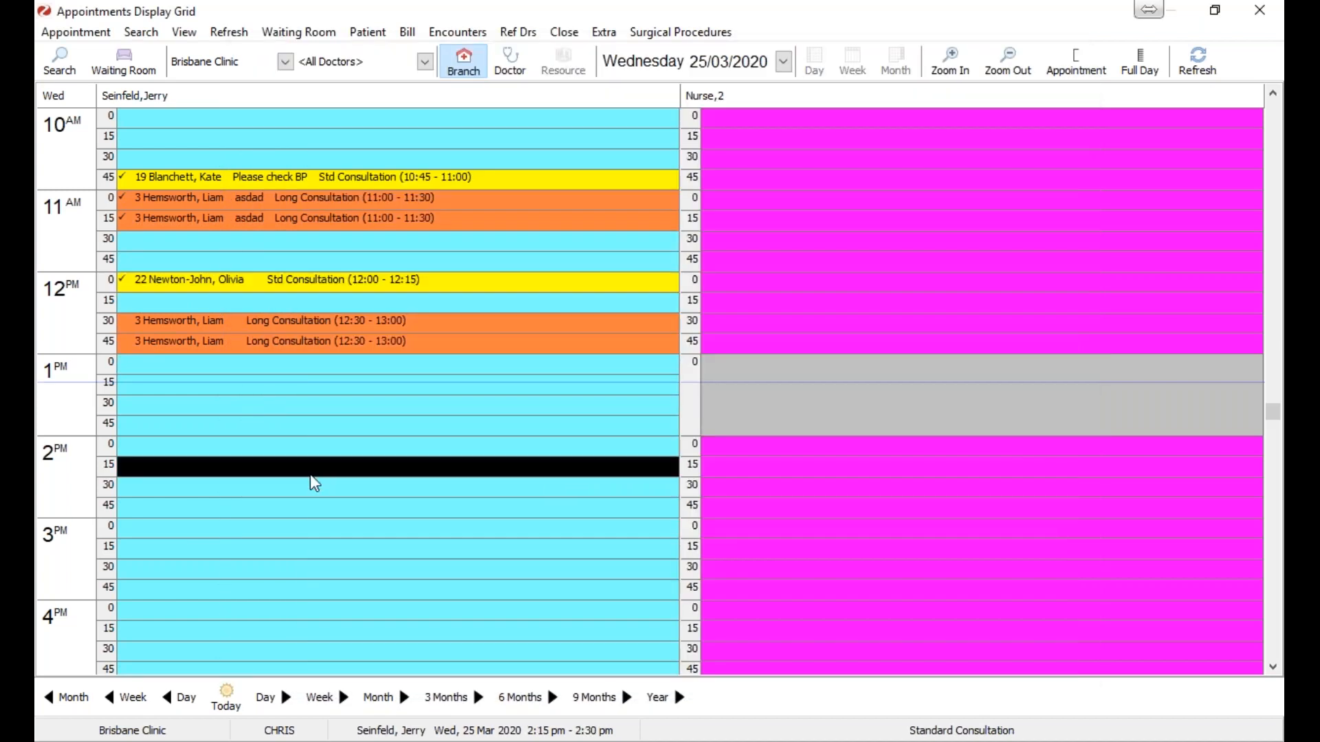
# Step: Mark the doctor's 1:30 pm and 1:45 pm slots on 25 March as unavailable
pyautogui.click(248, 406)
pyautogui.rightClick(247, 407)
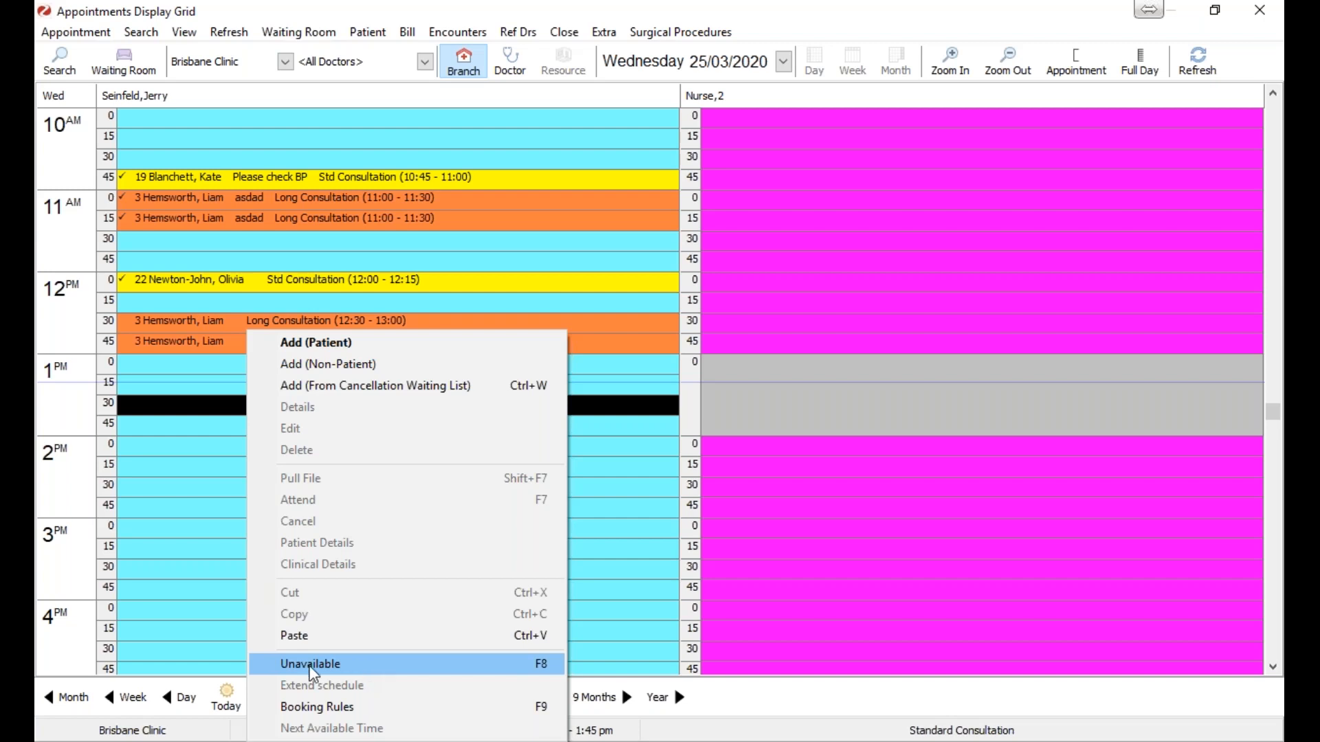
pyautogui.click(530, 664)
pyautogui.click(249, 431)
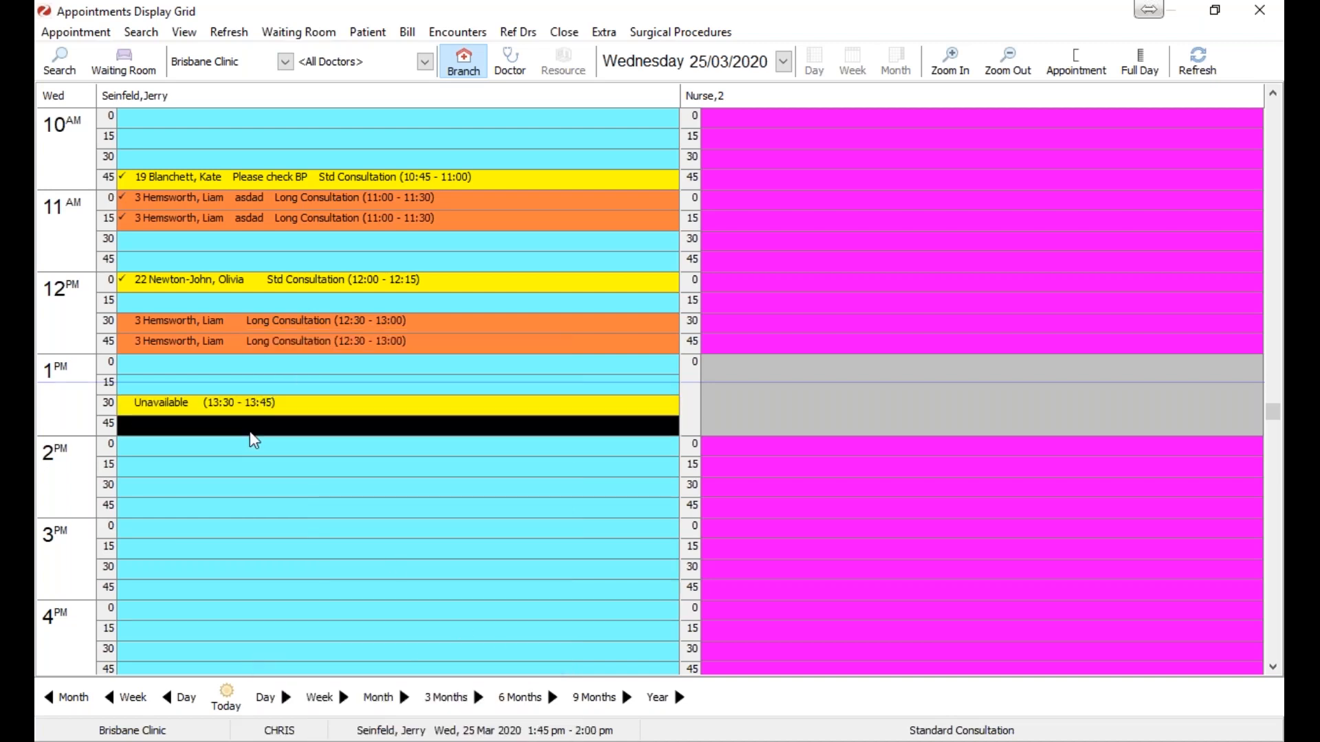
pyautogui.rightClick(250, 431)
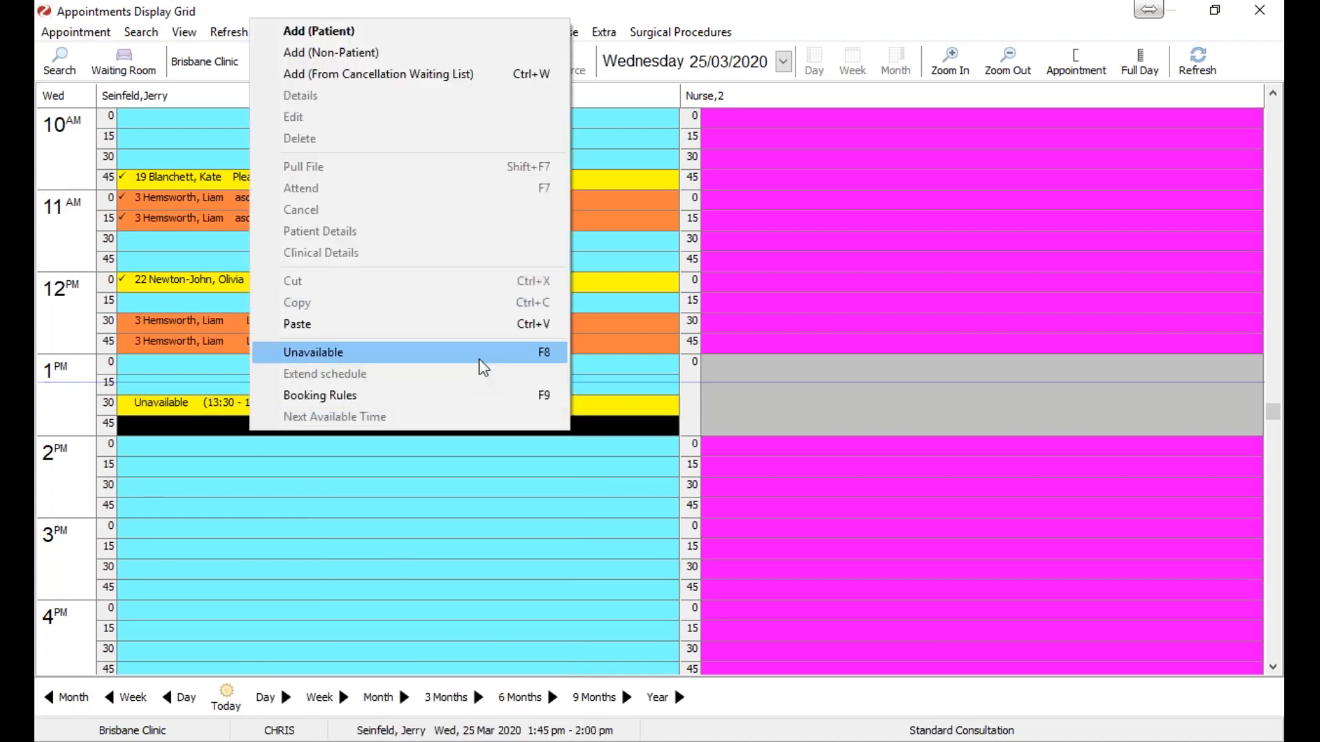
pyautogui.click(314, 353)
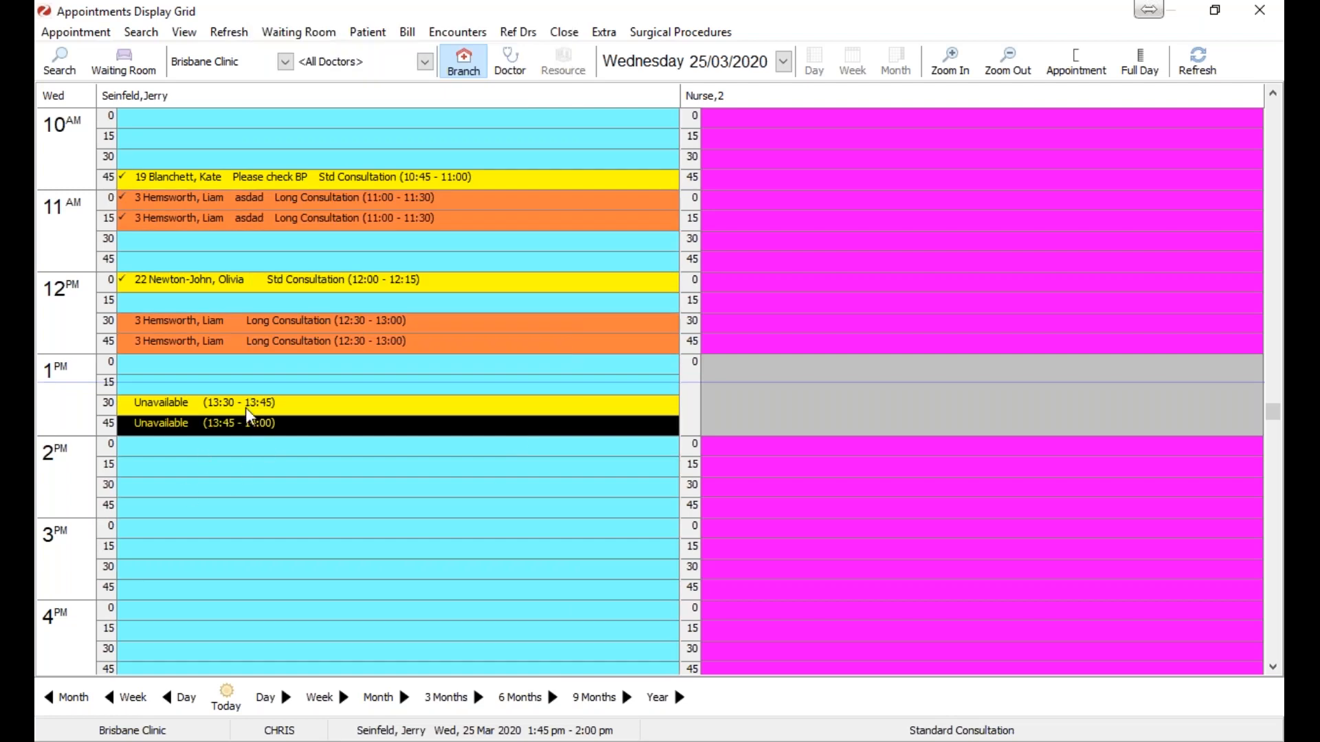
pyautogui.click(229, 452)
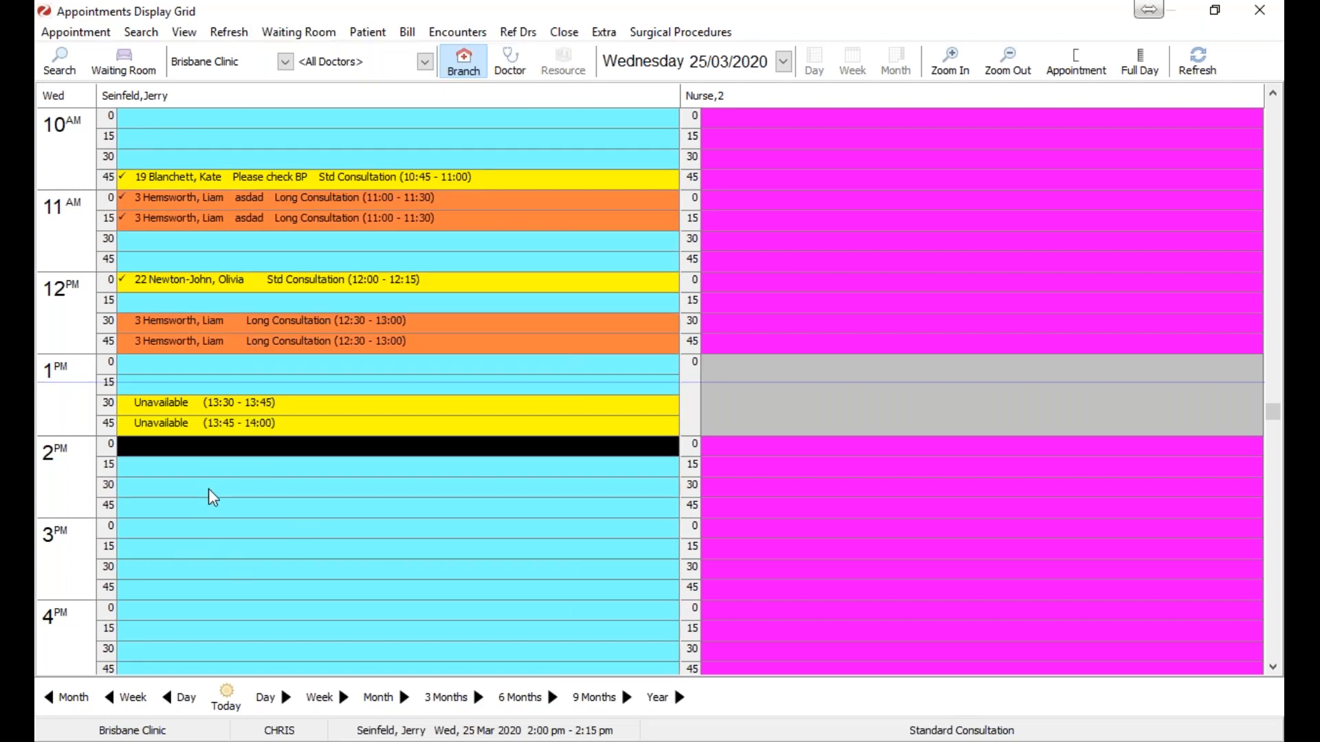
# Step: Add a non-patient appointment in the doctor's 3:00 pm slot with an end time of 17:00
pyautogui.click(210, 529)
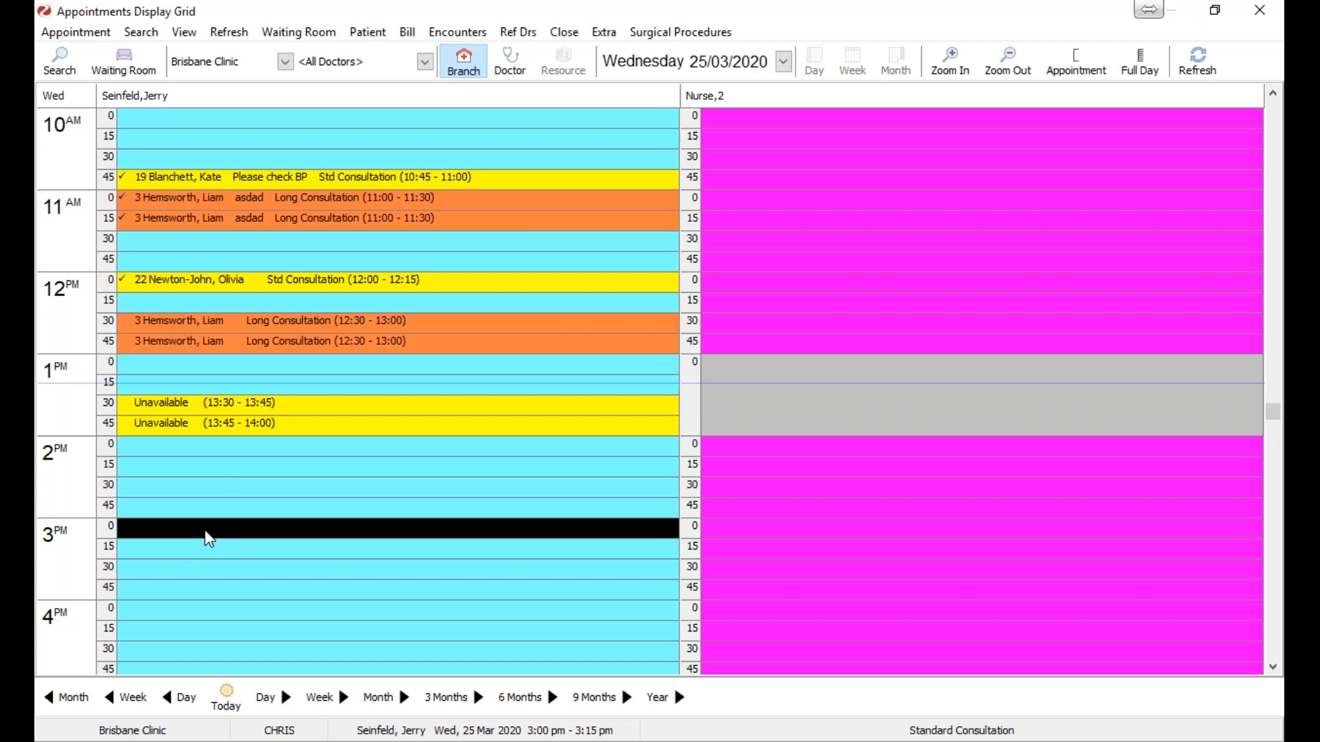
pyautogui.rightClick(257, 533)
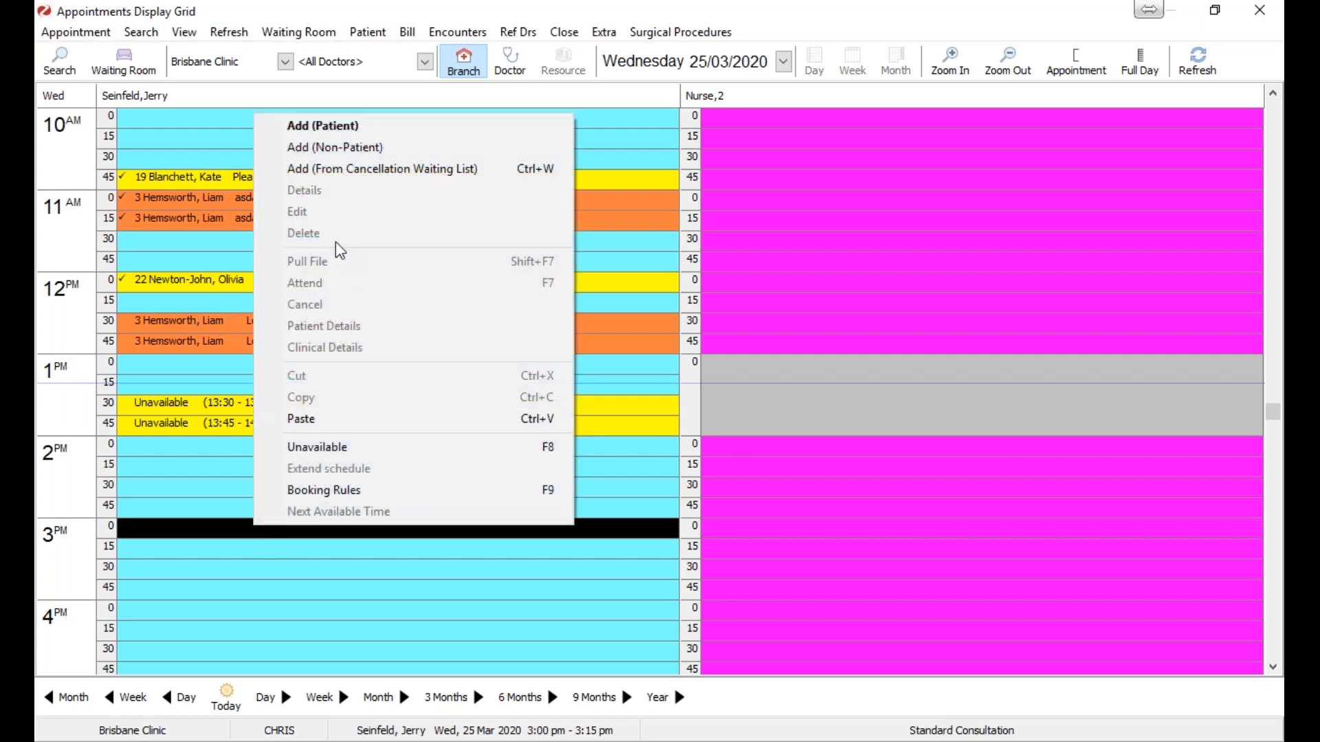
pyautogui.click(379, 148)
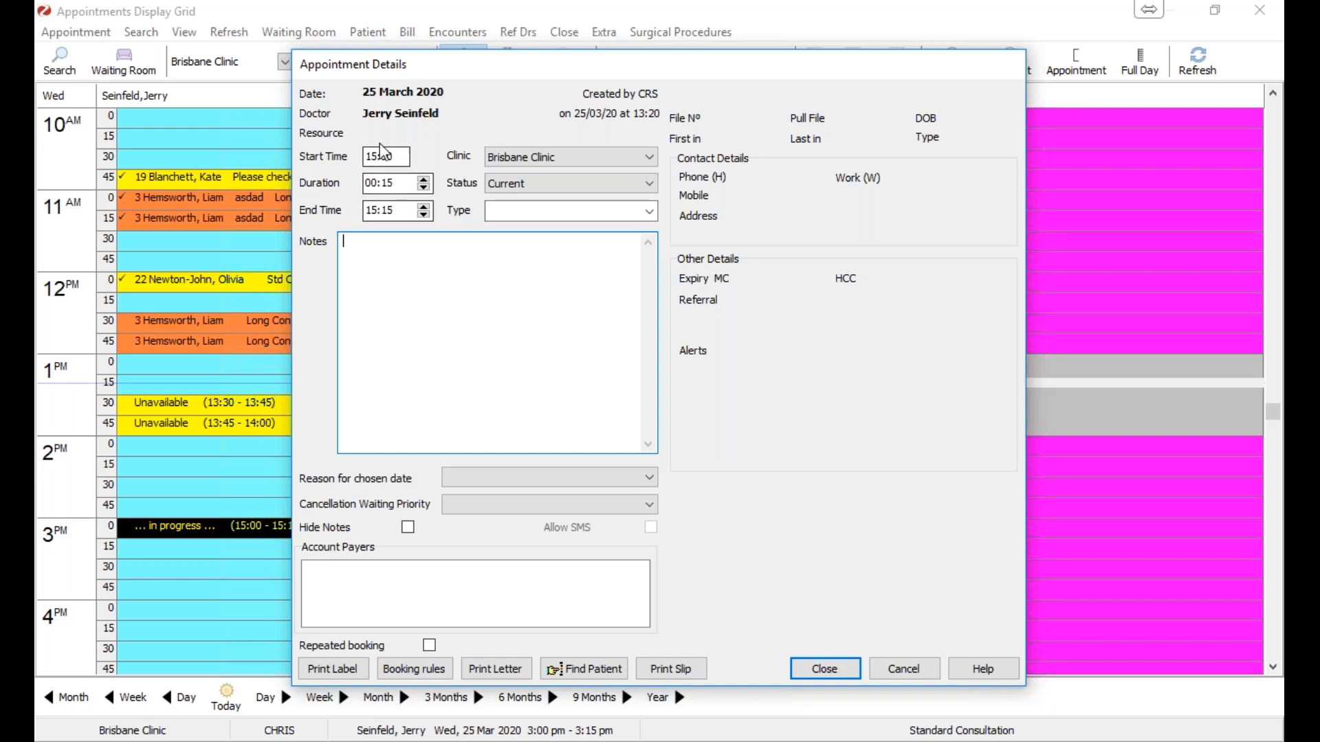
pyautogui.doubleClick(398, 213)
pyautogui.write('17:')
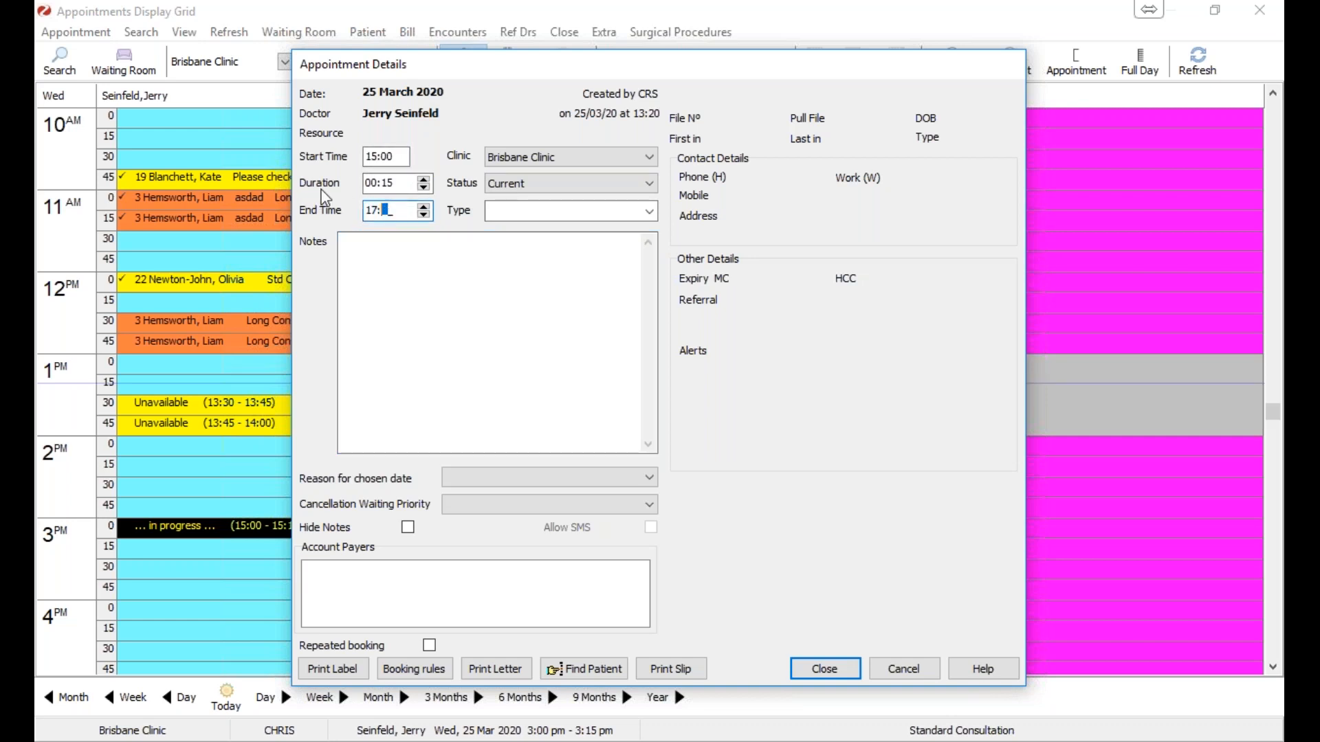
pyautogui.write('00')
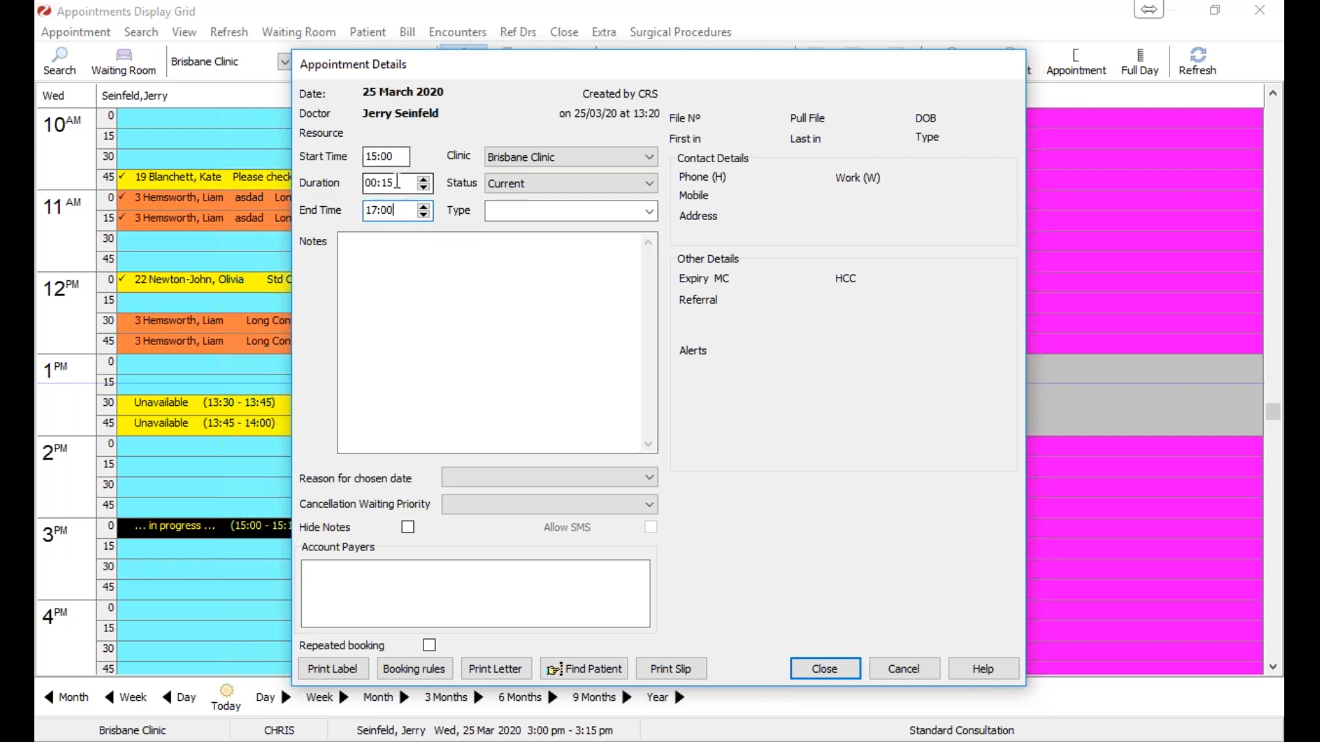
pyautogui.click(836, 675)
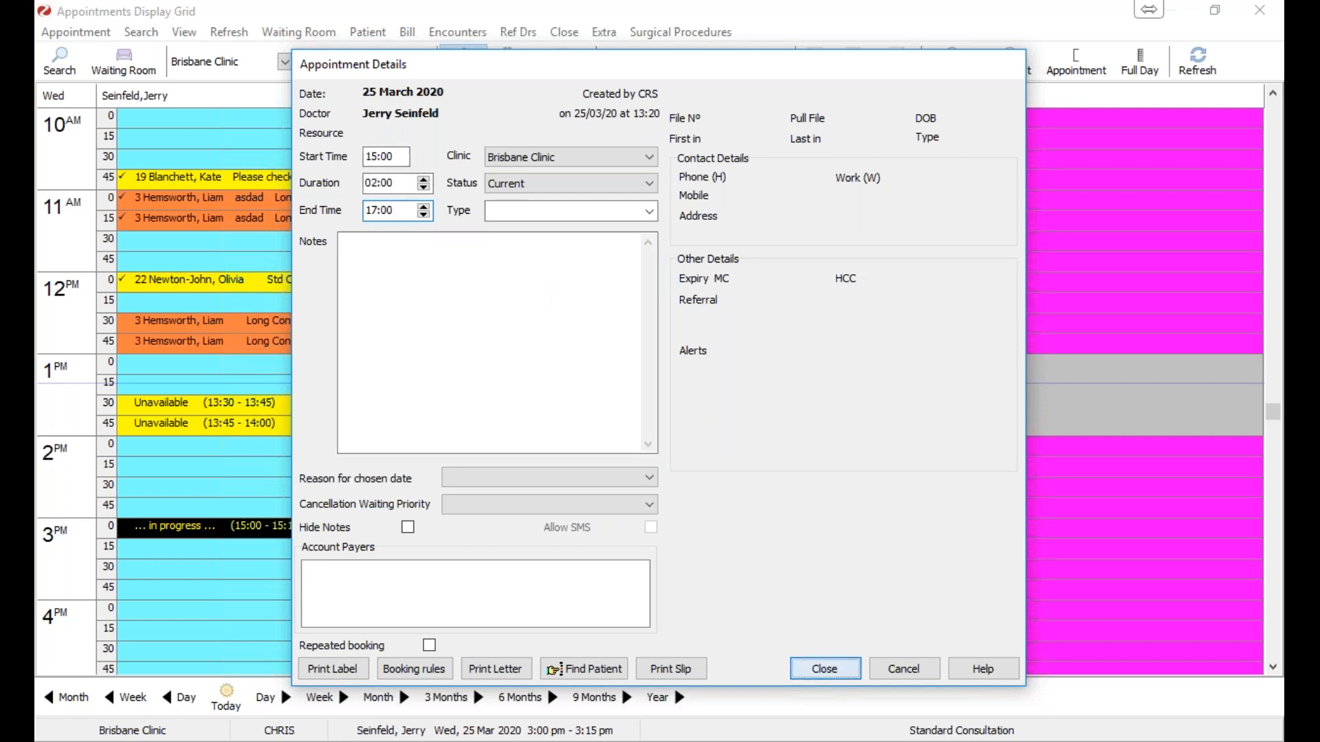
# Step: Enter "Gone home sick" as the note on the doctor's 15:00 to 17:00 non-patient appointment
pyautogui.doubleClick(385, 535)
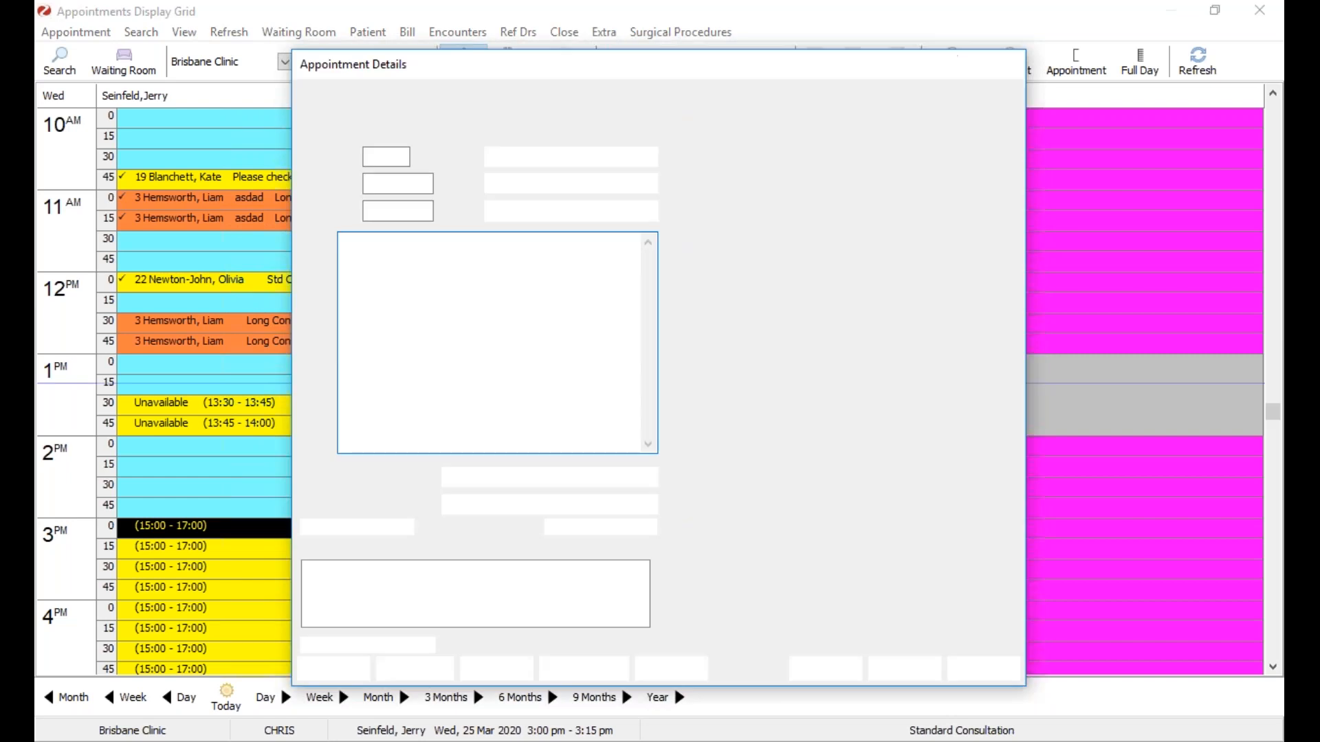
pyautogui.write('Gone home sick')
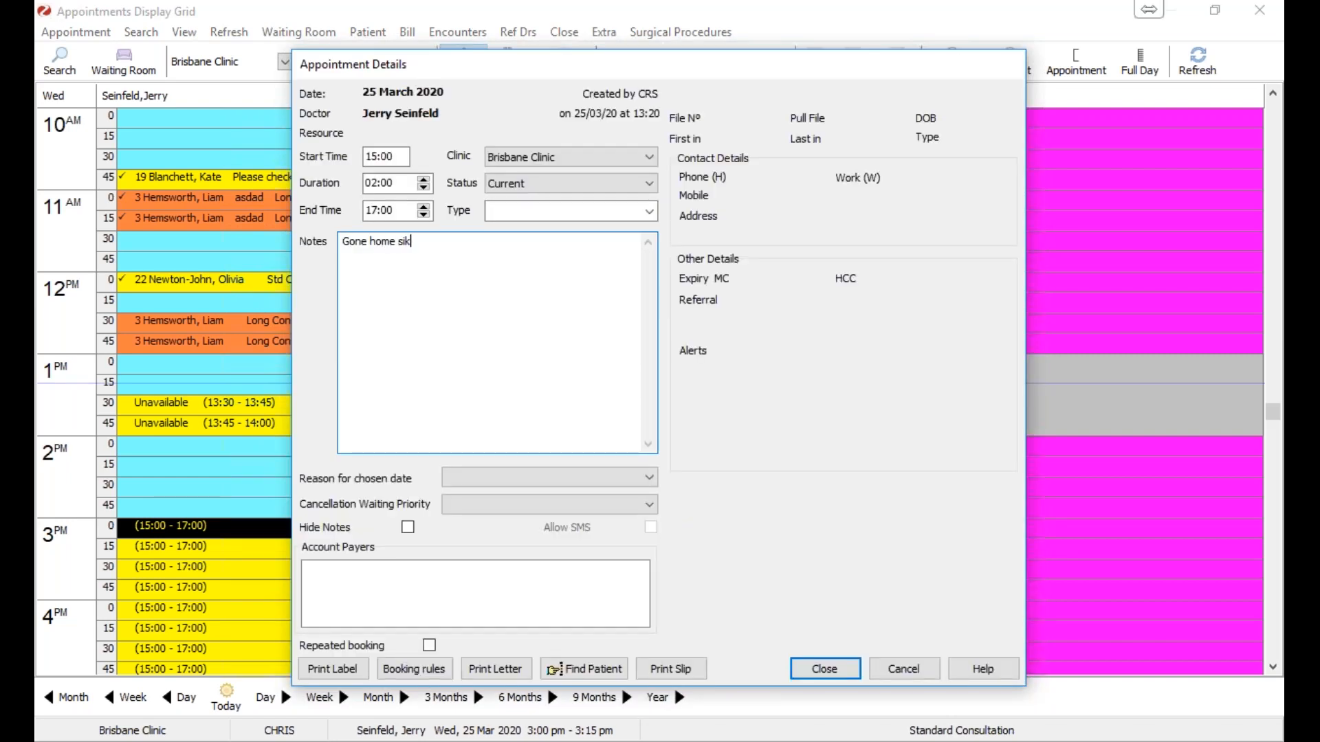
pyautogui.click(826, 669)
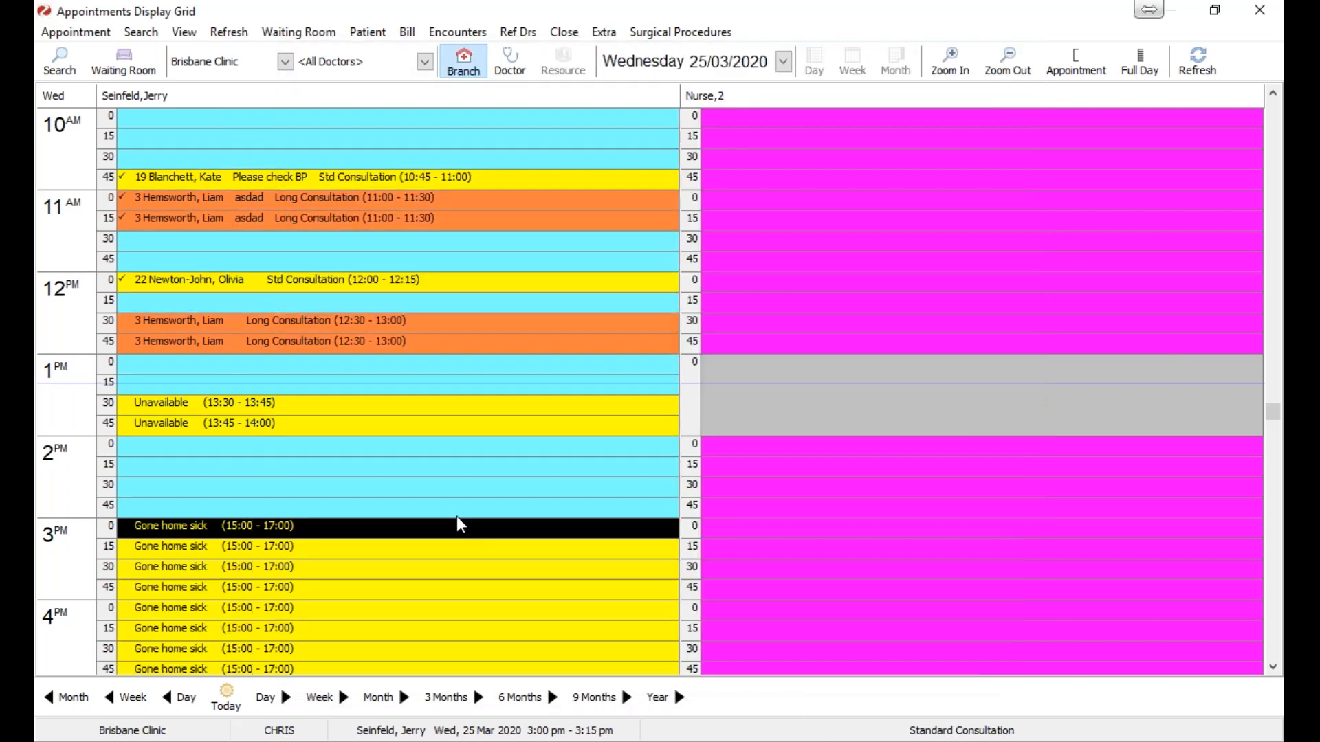
# Step: Review the doctor's "Gone home sick" slots from 15:00 to 17:00 and view the block's appointment details without changing them
pyautogui.press('Down')
pyautogui.press('Down')
pyautogui.press('Down')
pyautogui.press('Down')
pyautogui.press('Down')
pyautogui.scroll(-1, 166, 489)
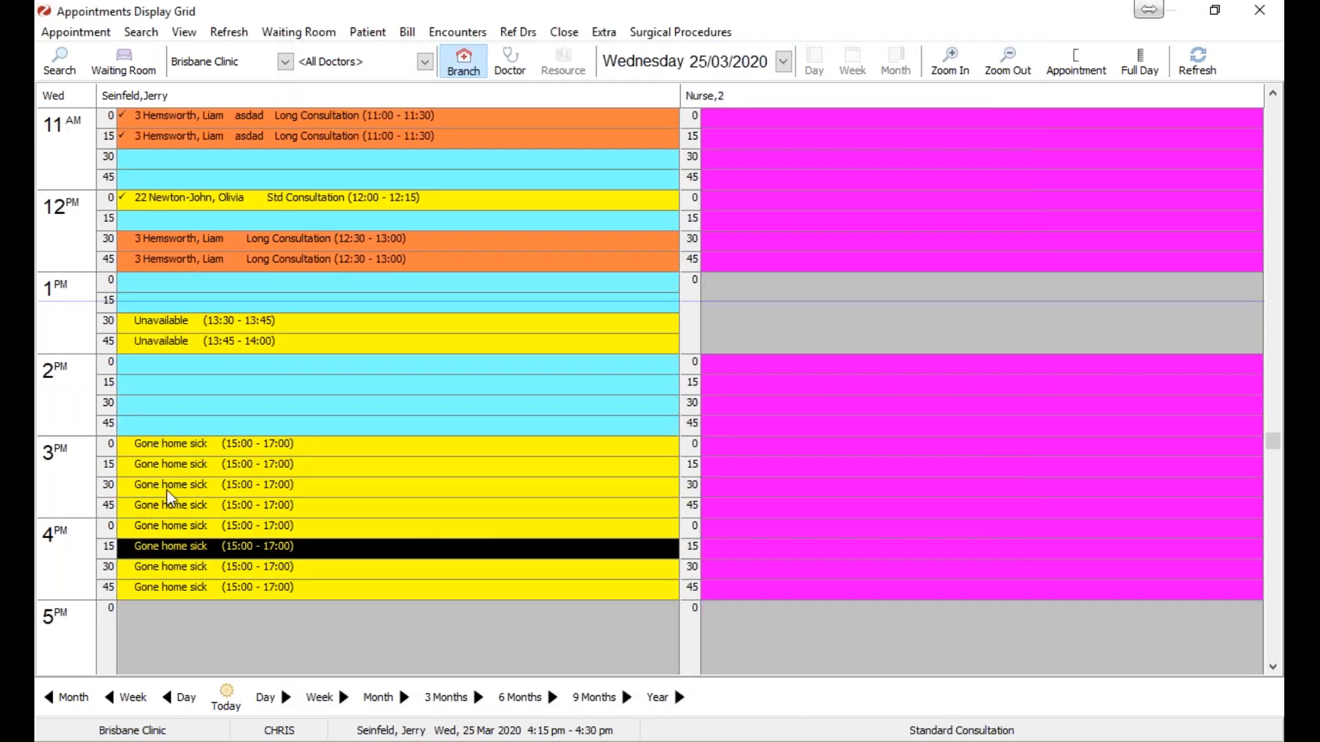
pyautogui.click(288, 444)
pyautogui.rightClick(287, 444)
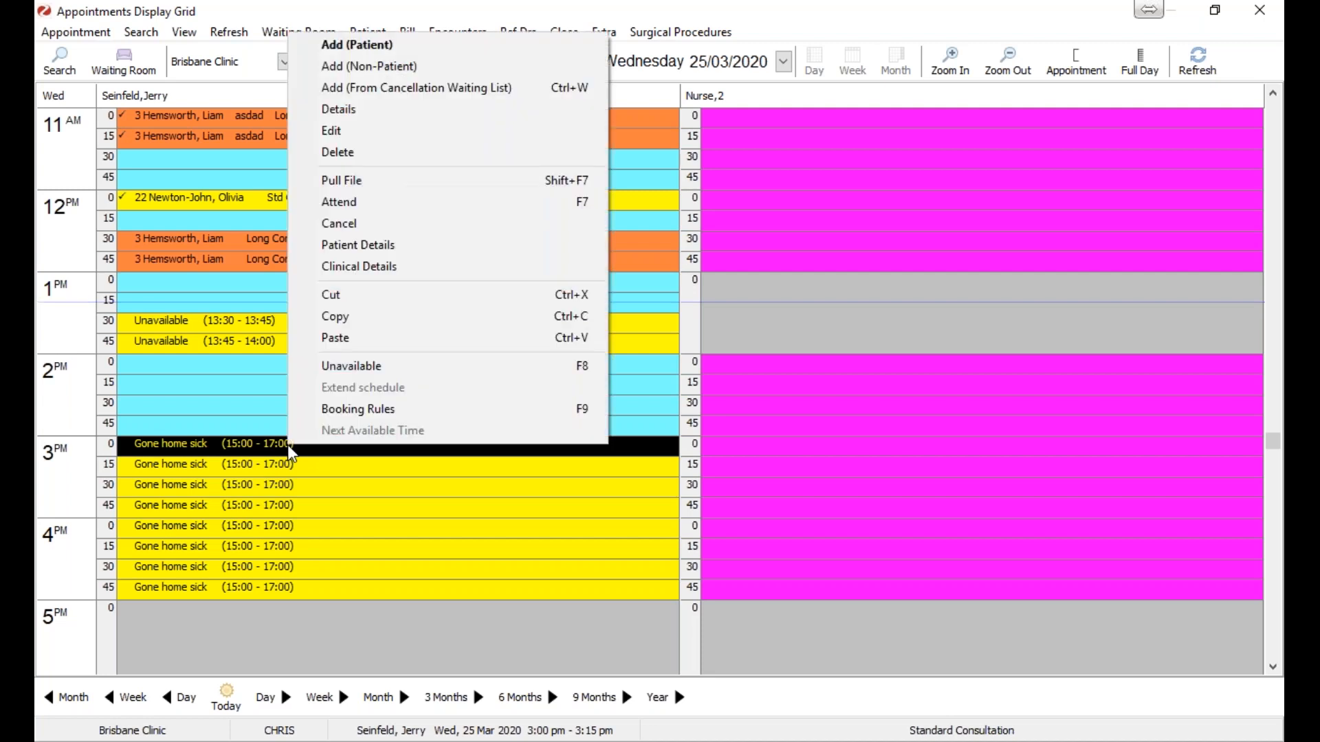
pyautogui.doubleClick(227, 448)
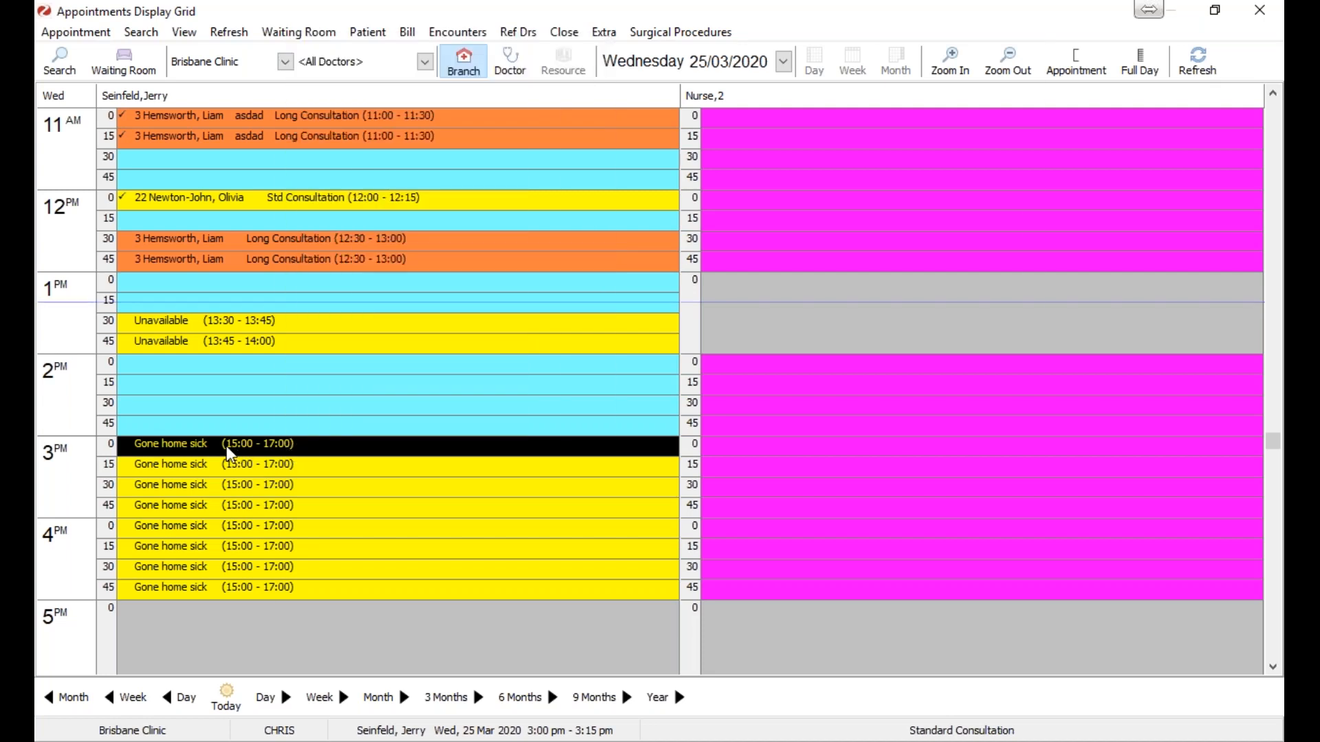
pyautogui.click(903, 669)
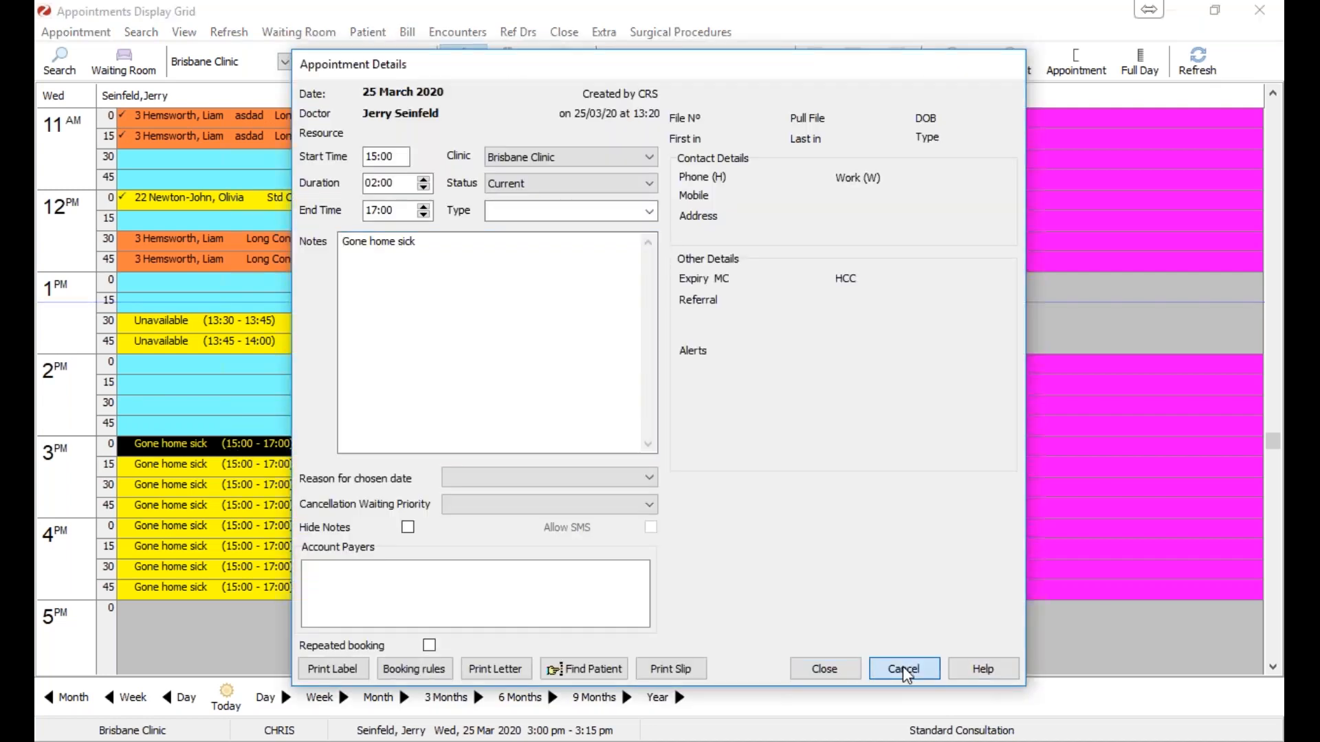
# Step: Delete the doctor's "Gone home sick" non-patient appointment from 15:00 to 17:00
pyautogui.rightClick(319, 450)
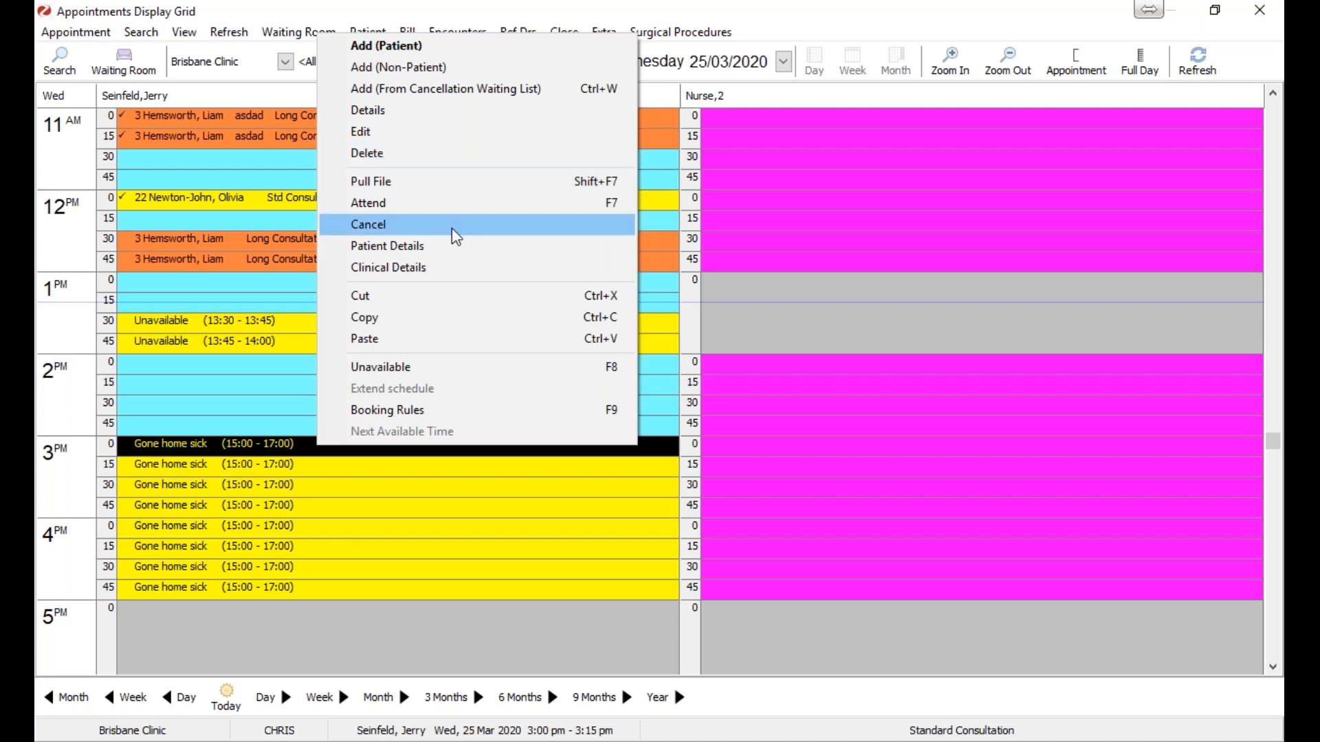
pyautogui.click(448, 155)
pyautogui.click(653, 416)
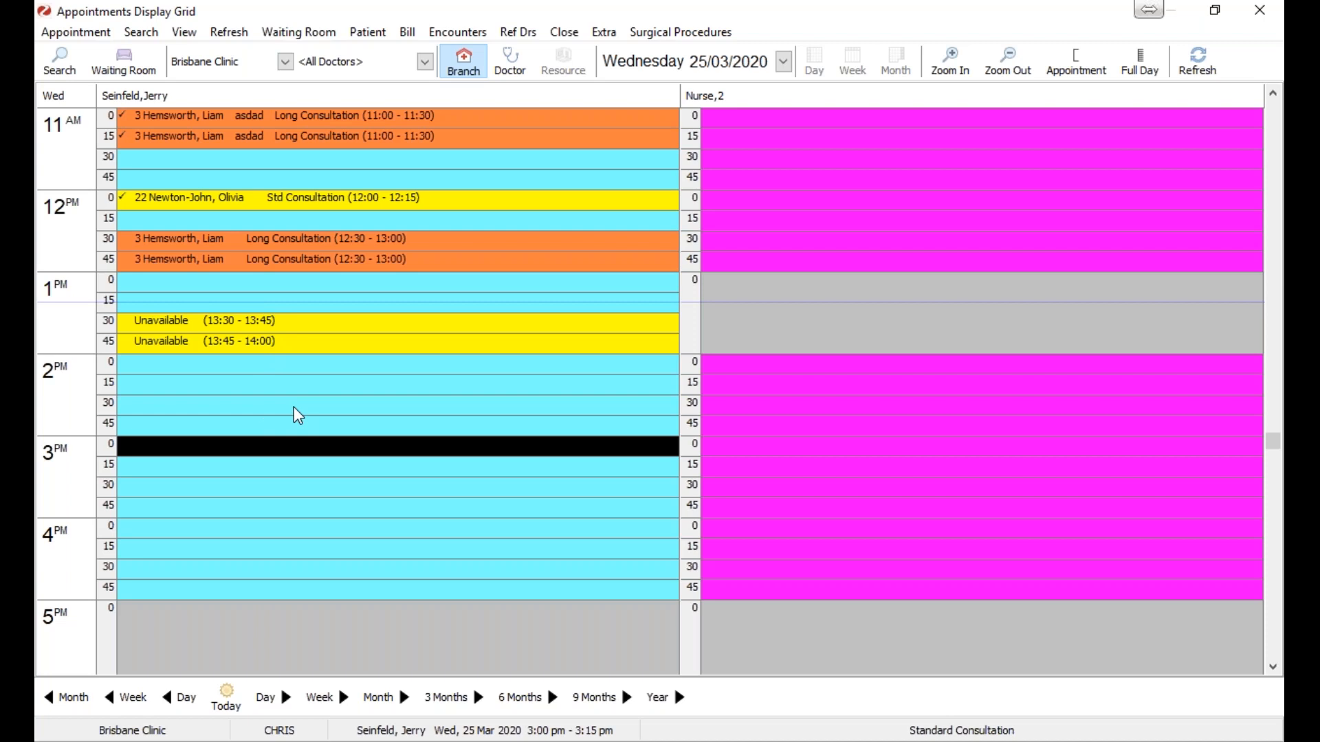
# Step: View the 12:00 pm patient's appointment details and the 12:30 pm patient's attendance details, leaving both unsaved
pyautogui.doubleClick(325, 201)
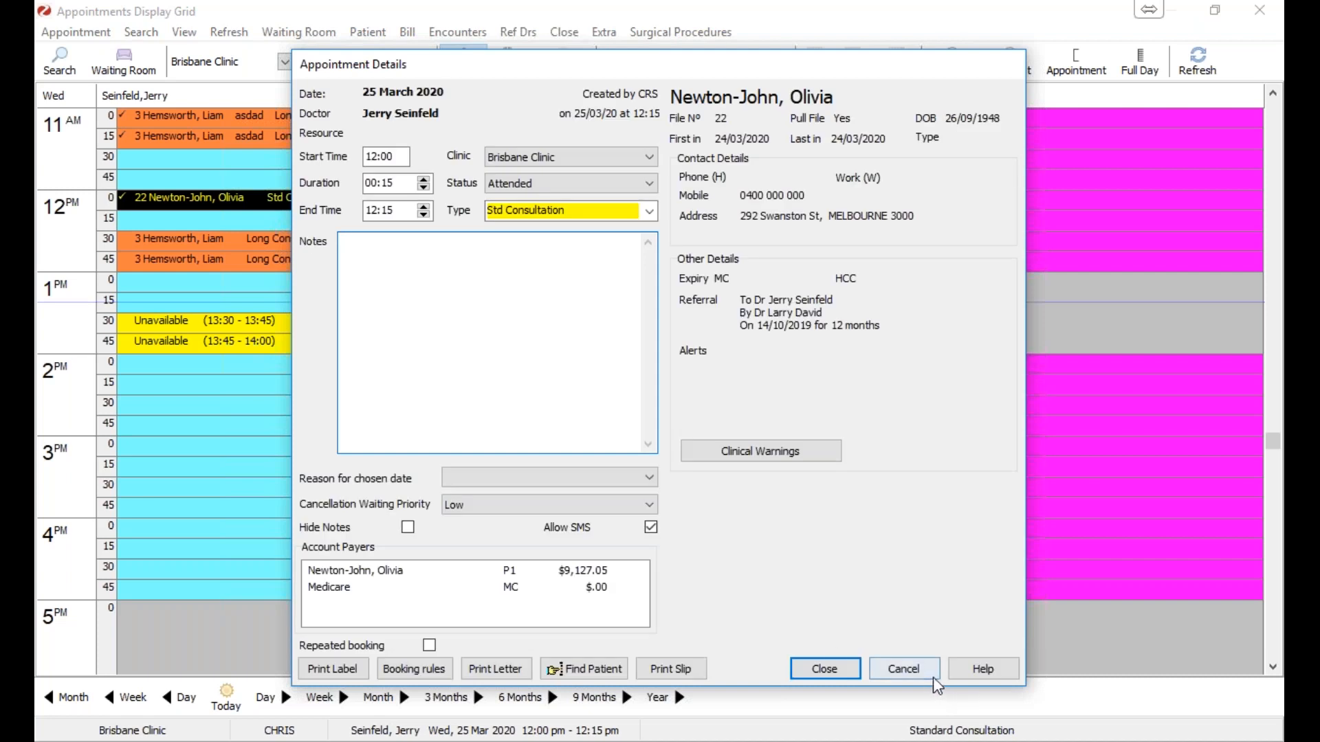
pyautogui.click(926, 676)
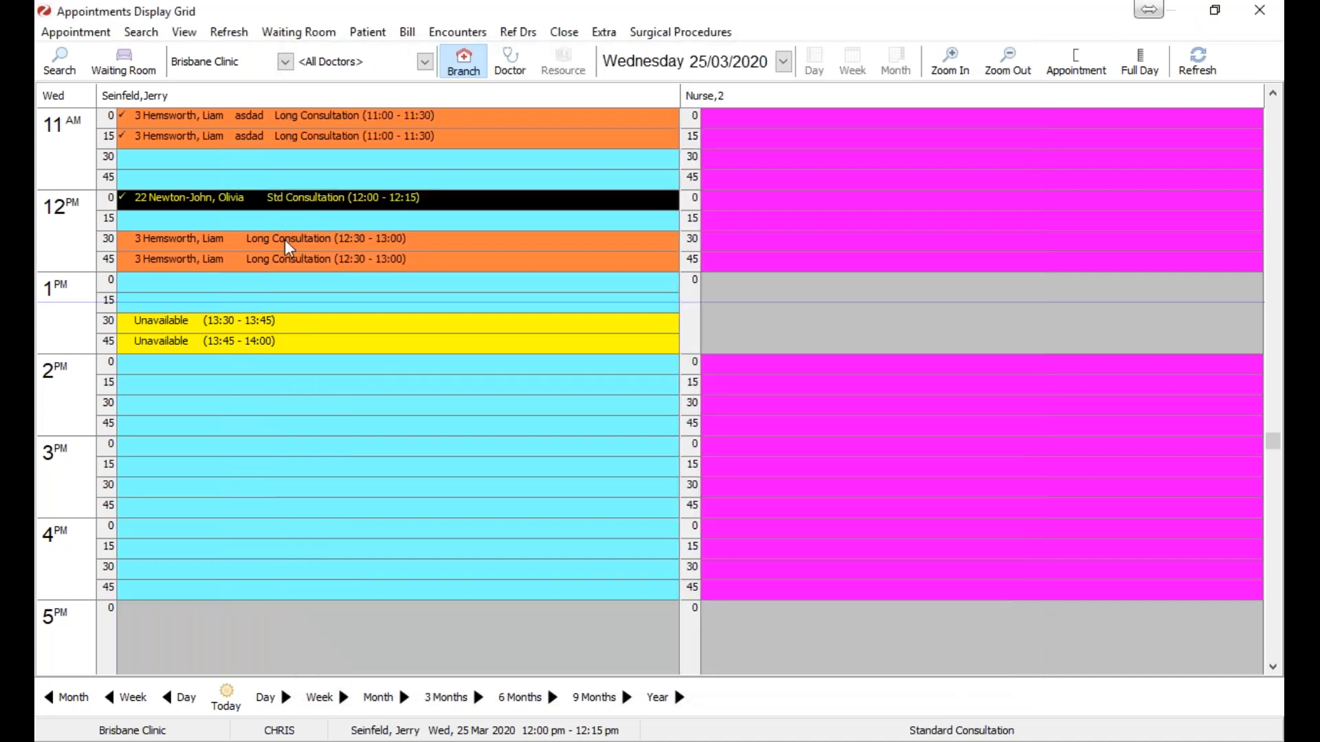
pyautogui.rightClick(285, 240)
pyautogui.click(423, 410)
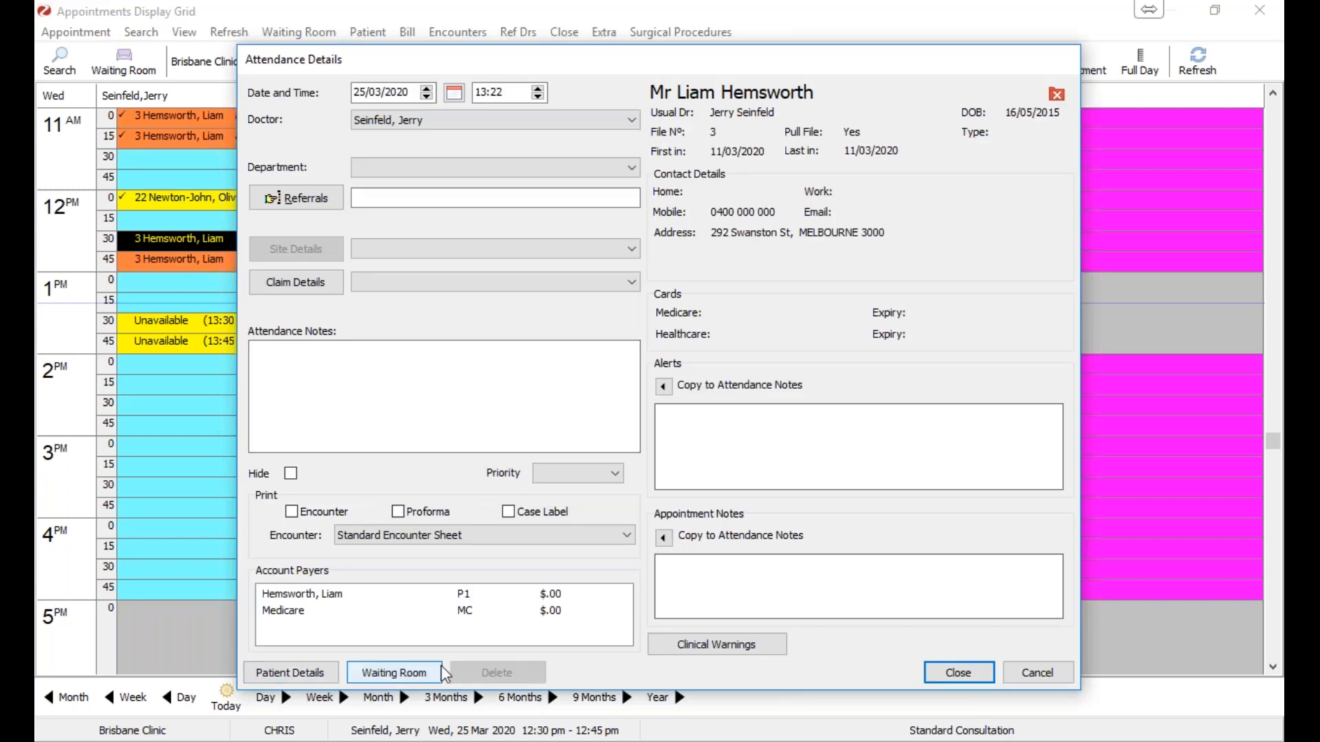
pyautogui.click(1037, 673)
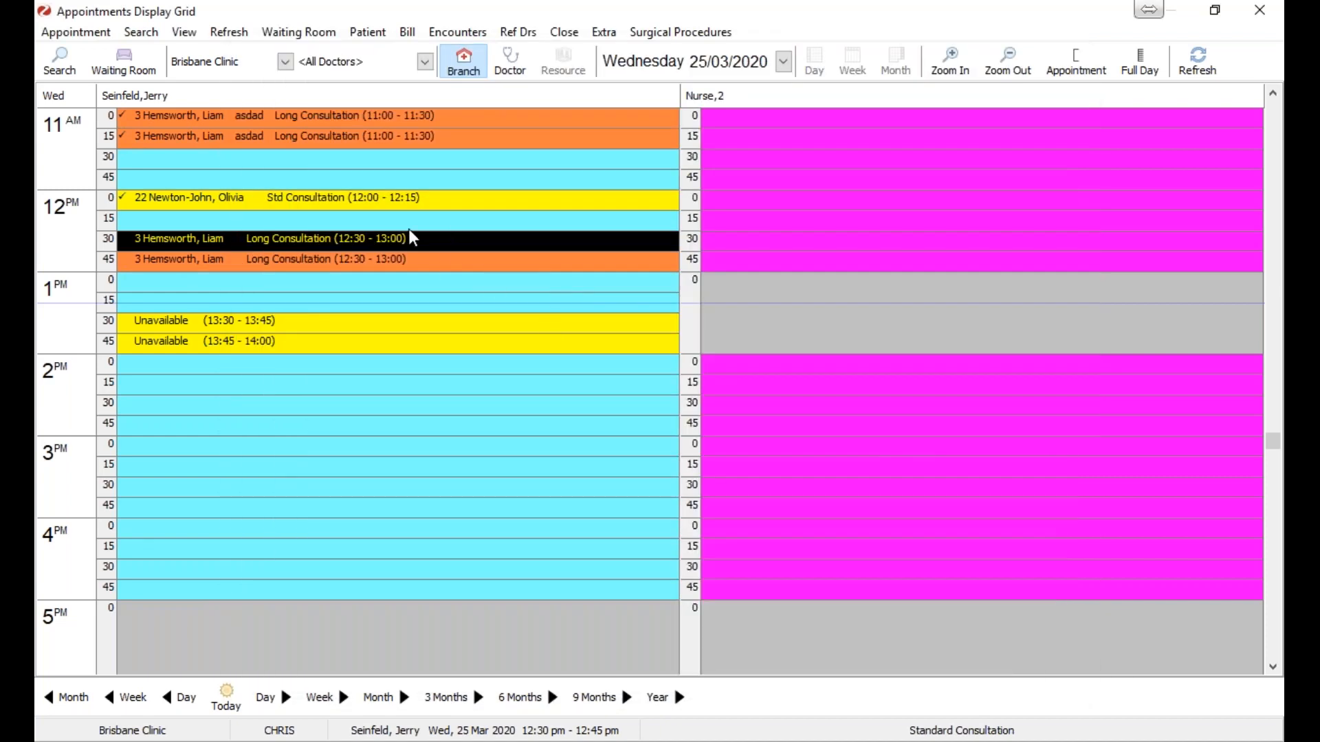
# Step: Compare the waiting room list with the appointment grid, ending in the waiting room
pyautogui.click(321, 33)
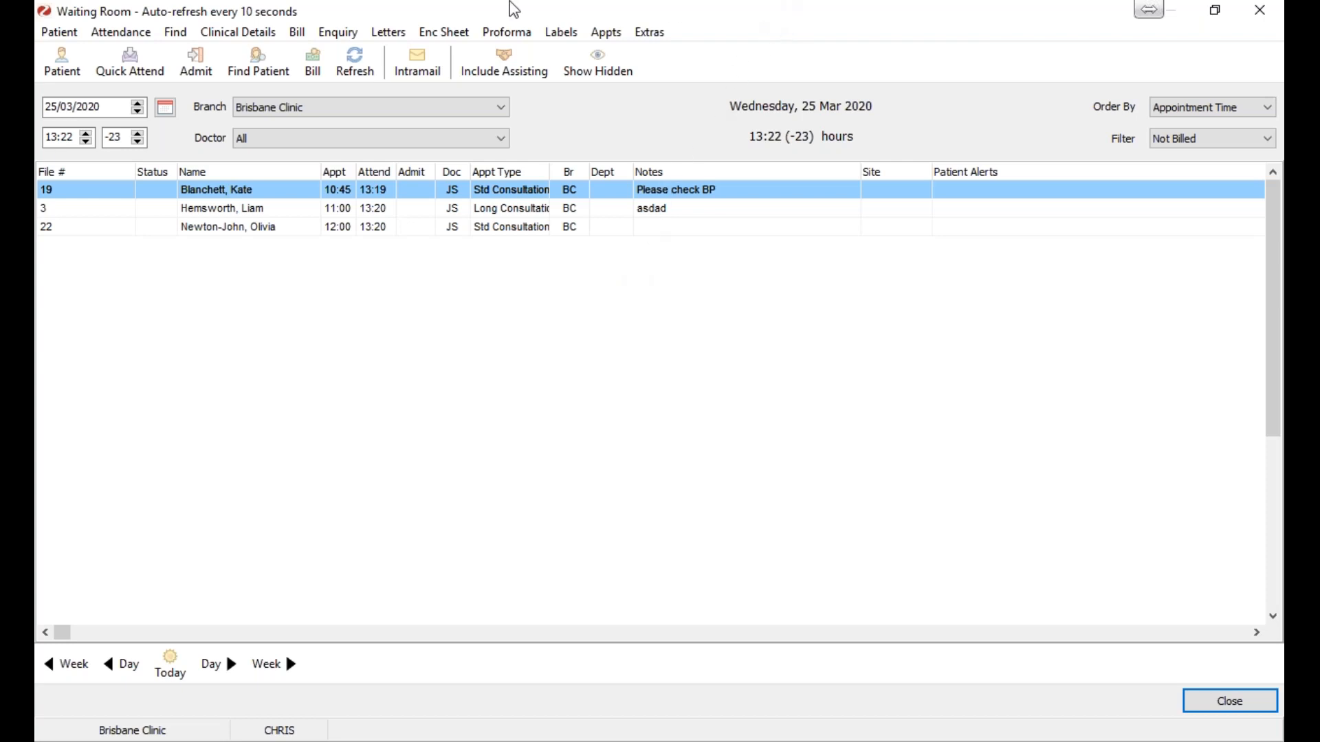
pyautogui.click(615, 36)
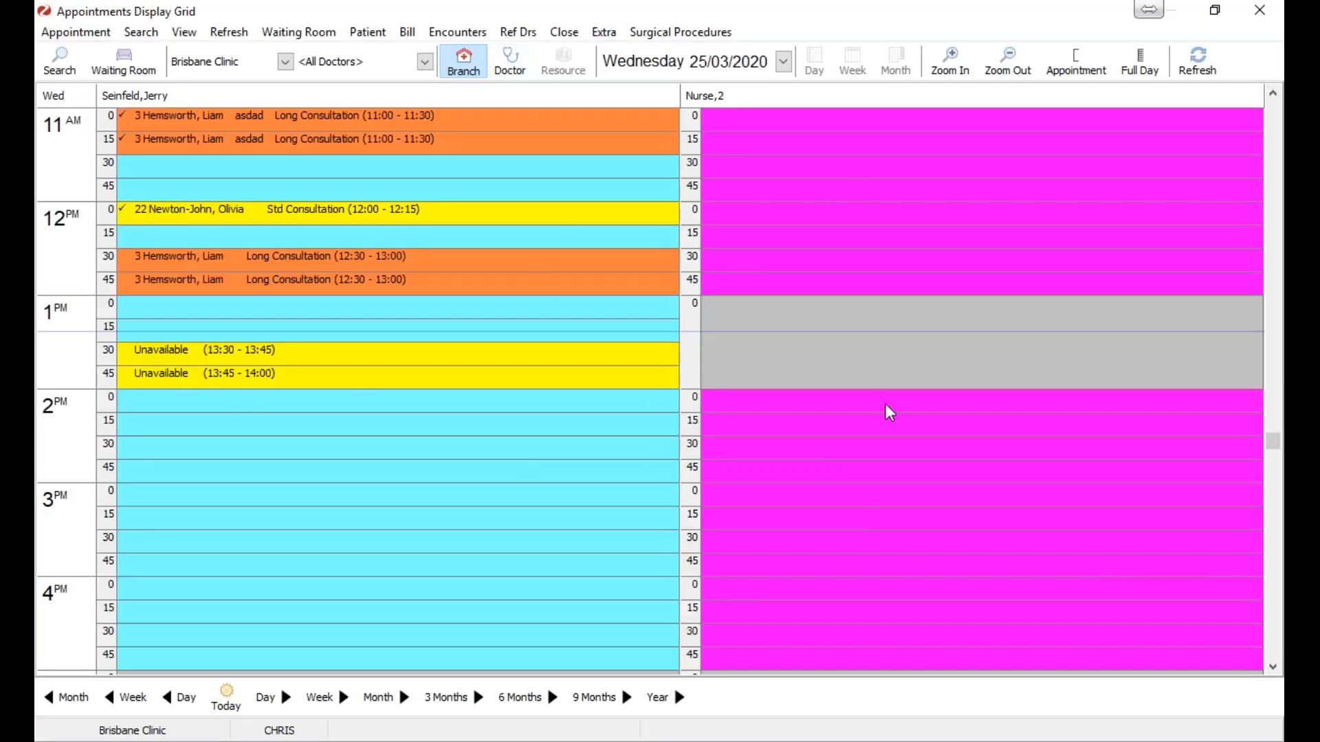
pyautogui.click(302, 32)
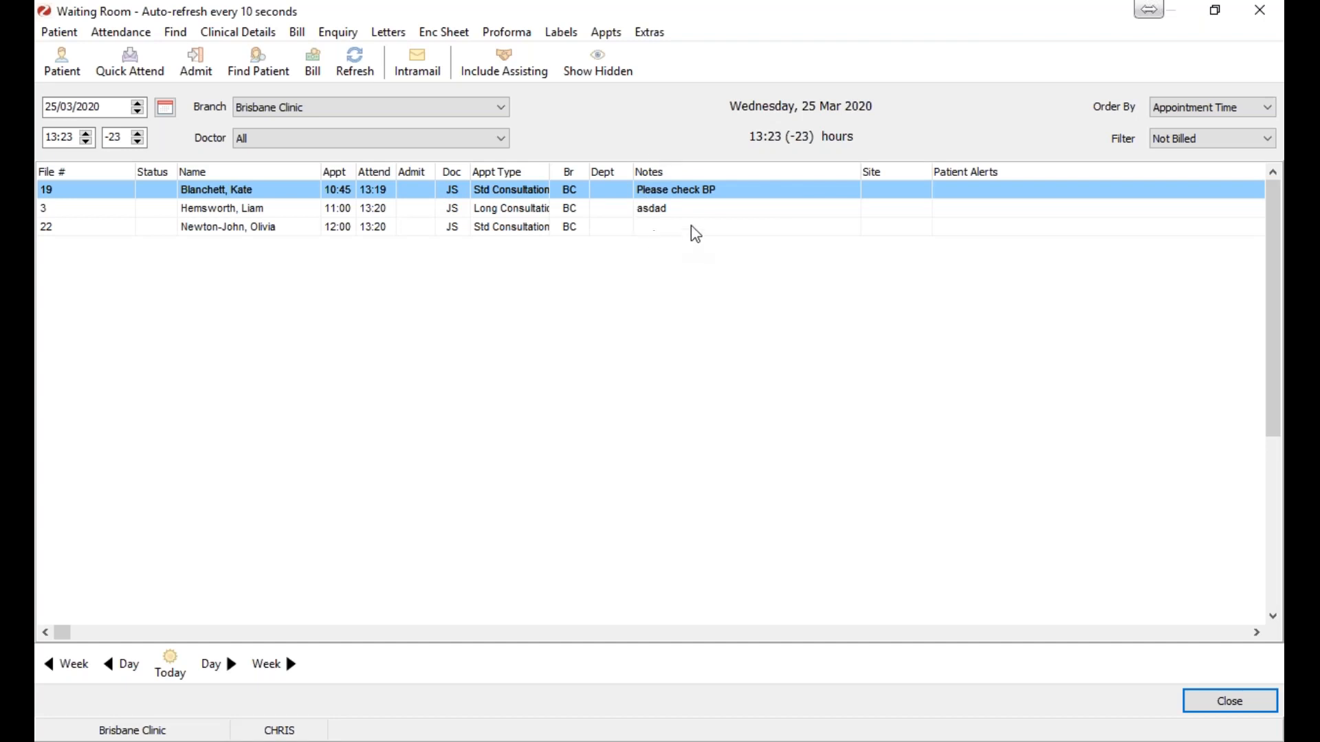
# Step: Add the alert "Left wallet behind" to the patient record of the 11:00 Long Consultation patient and save it
pyautogui.click(241, 210)
pyautogui.rightClick(240, 210)
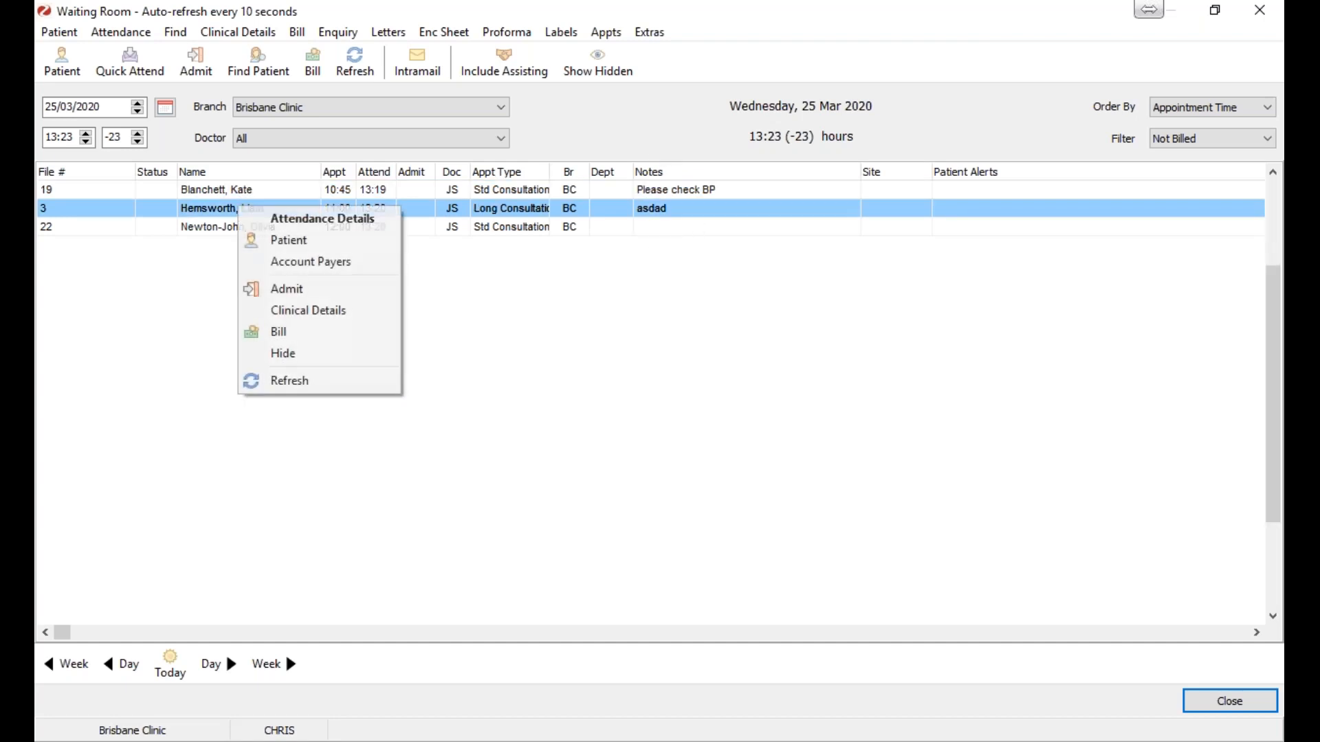
pyautogui.click(289, 240)
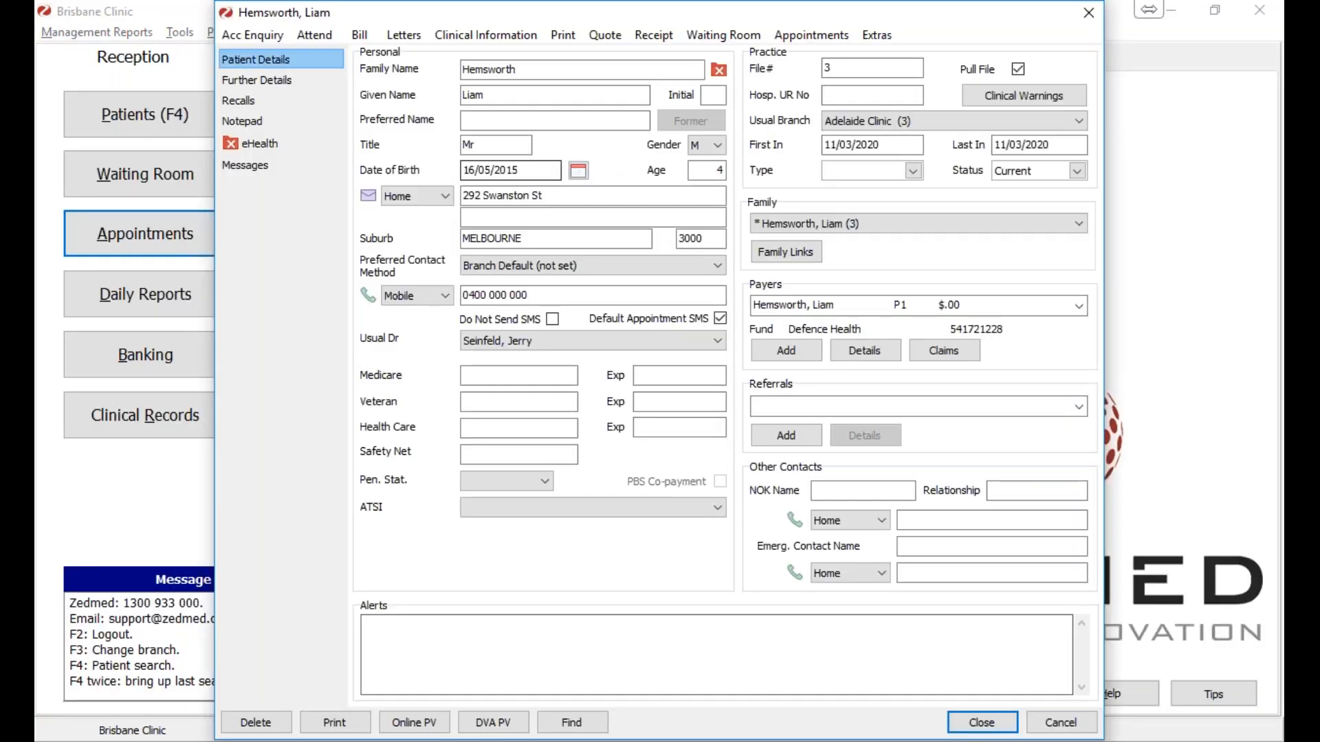
pyautogui.click(545, 632)
pyautogui.write('Left wallet beh')
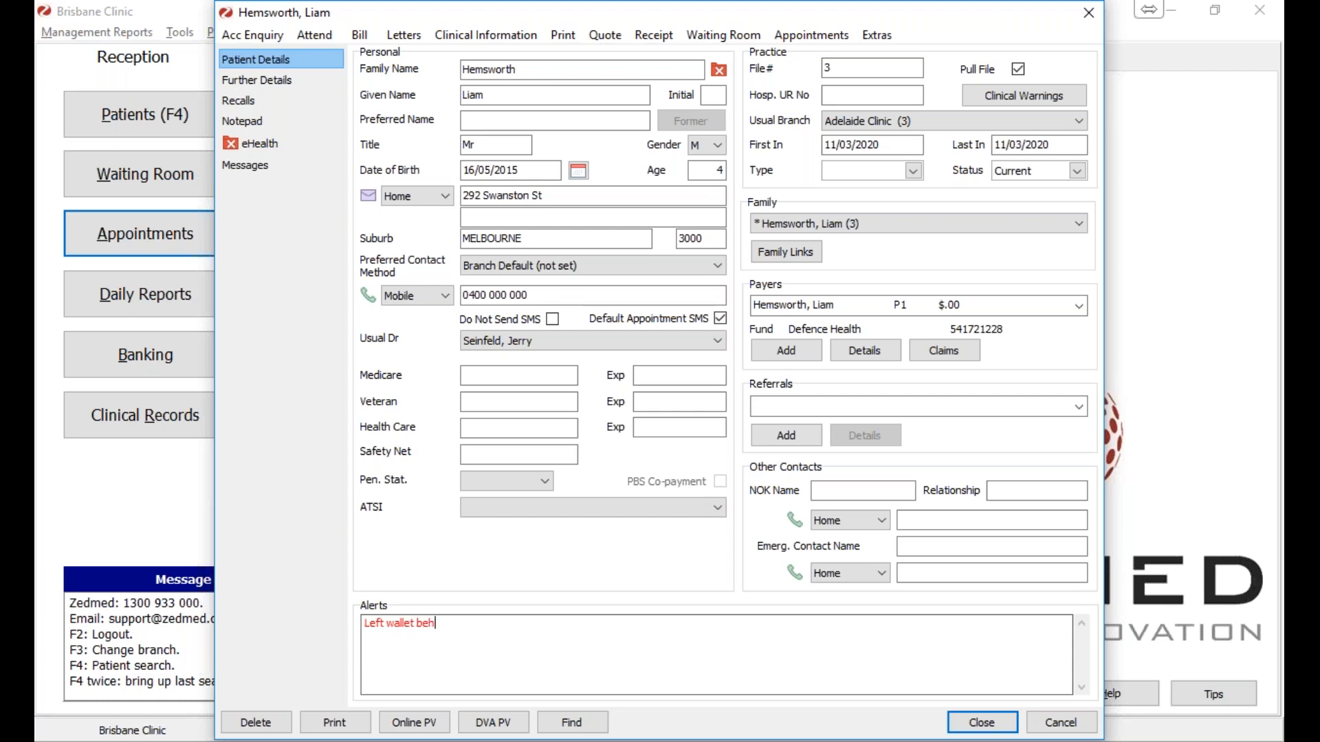
pyautogui.write('ind')
pyautogui.click(982, 723)
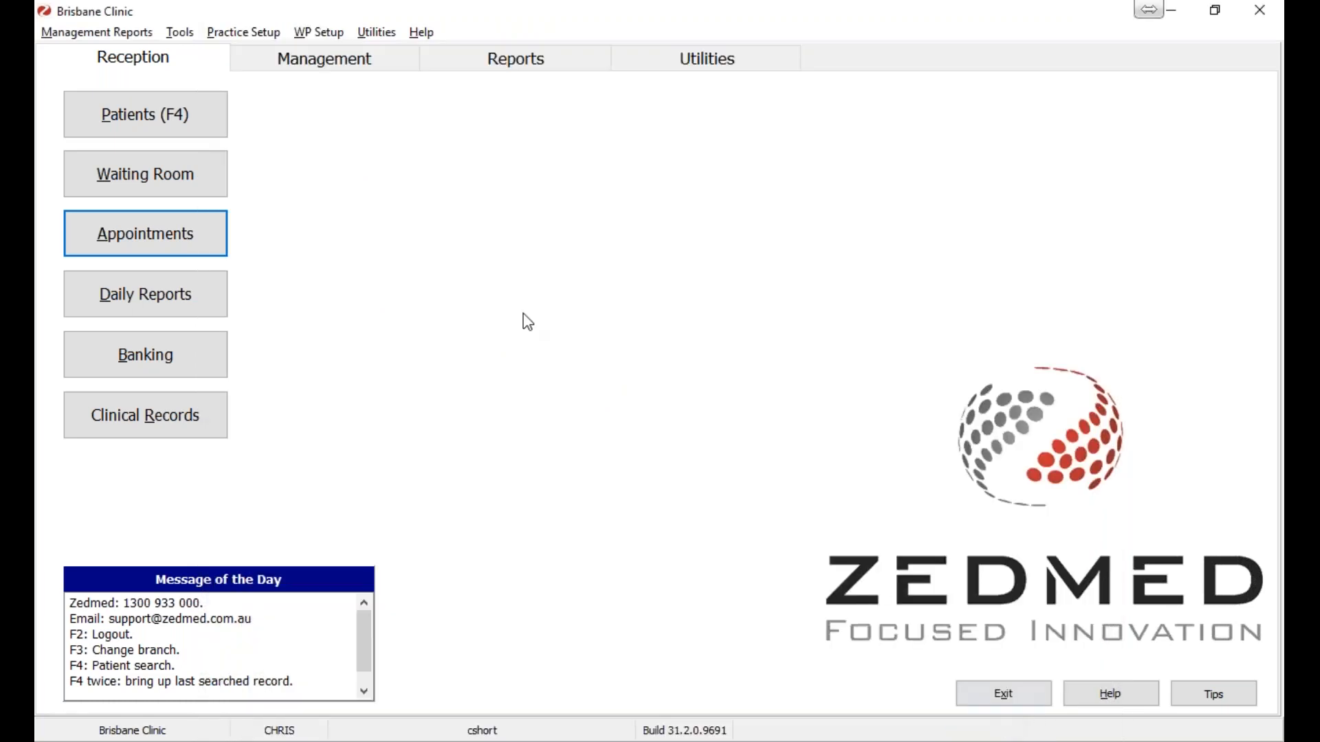
# Step: Reopen the waiting room and view the actions available for the 10:45 patient
pyautogui.click(197, 177)
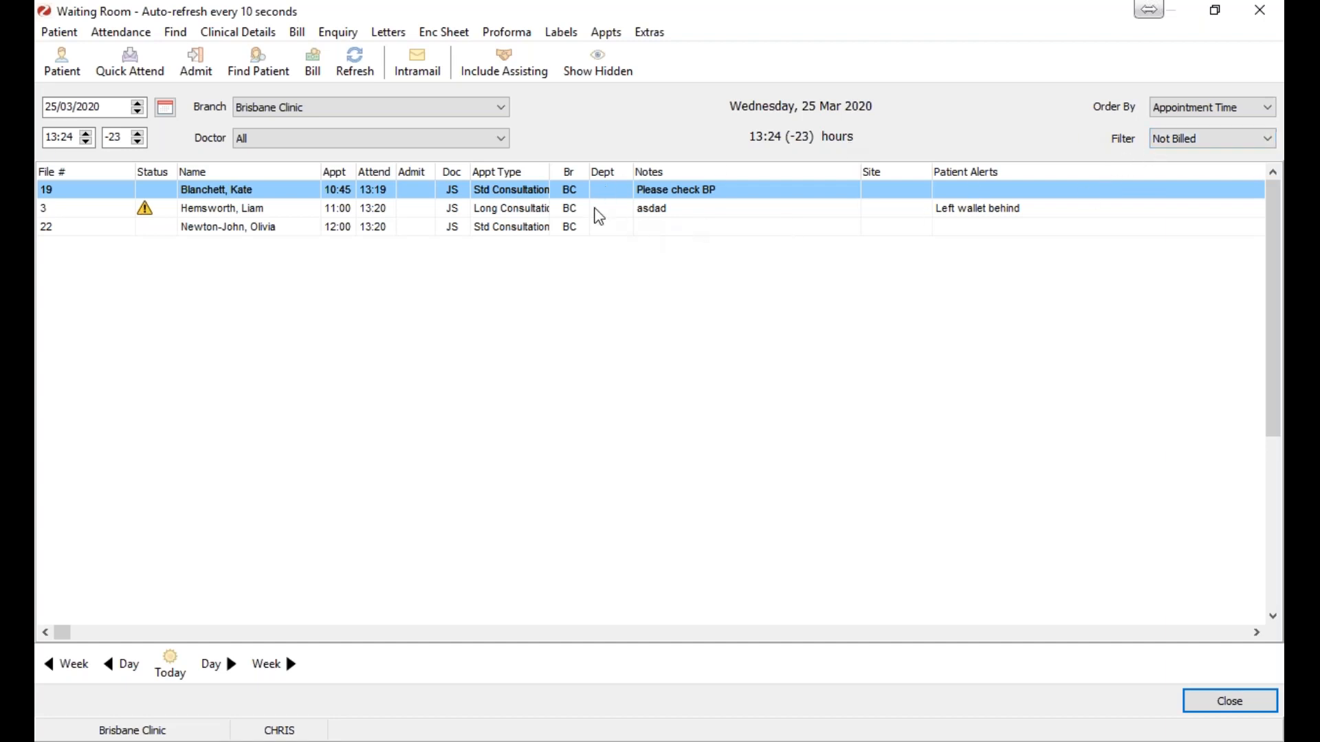
pyautogui.rightClick(538, 197)
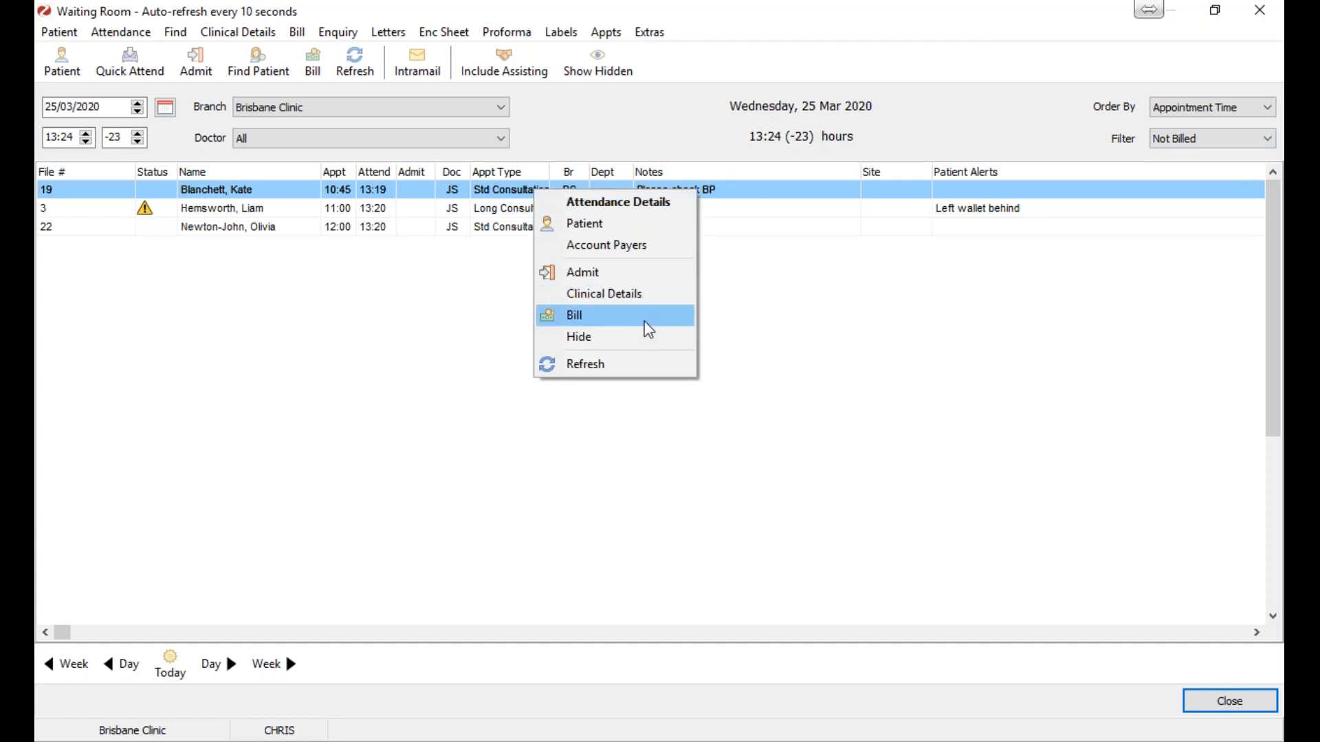
pyautogui.click(901, 329)
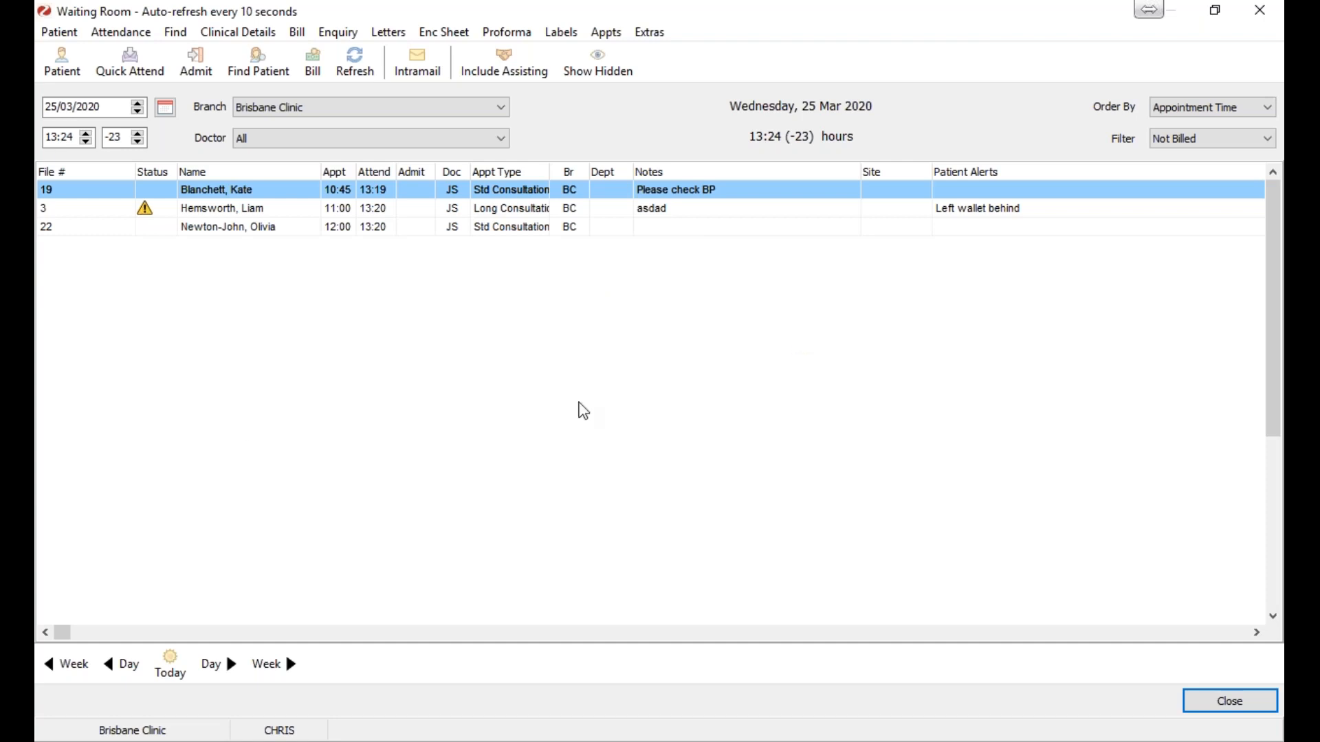
# Step: View the waiting room filtered by Billed, switch the filter back to Not Billed, and refresh the list
pyautogui.click(1180, 142)
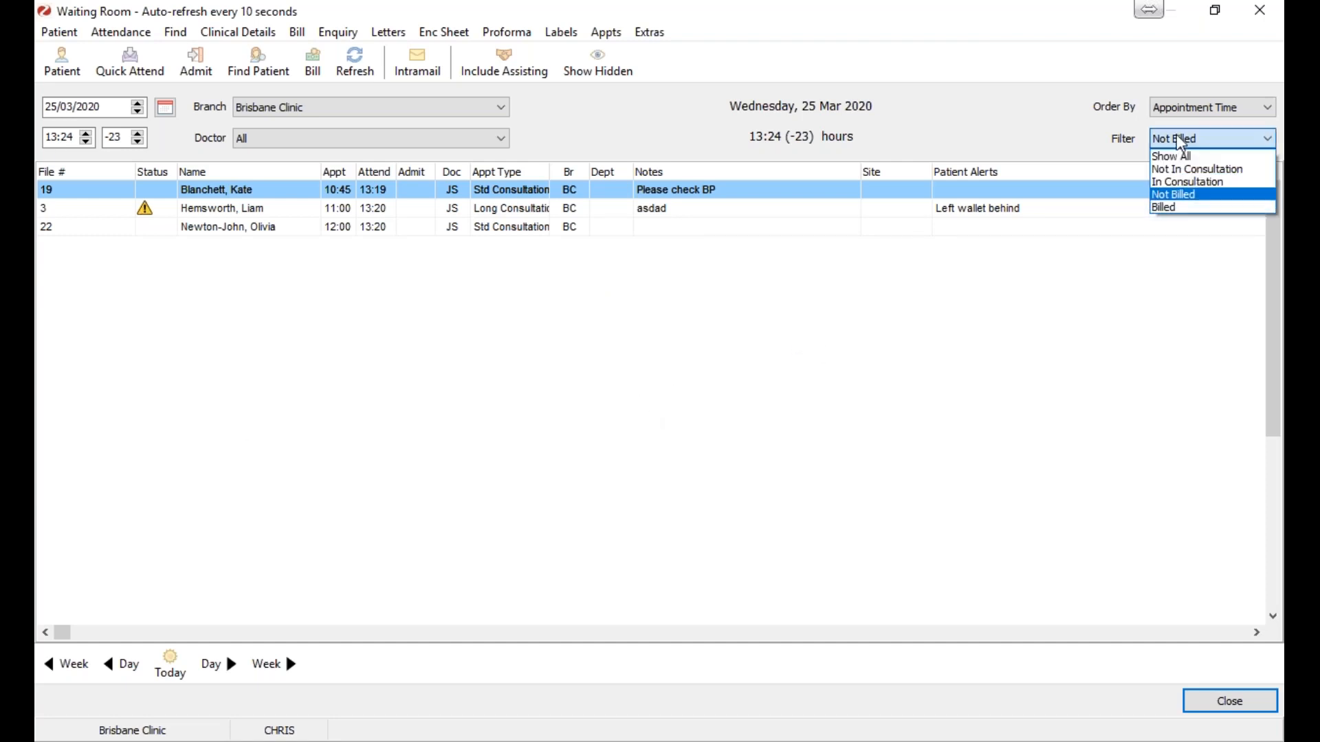
pyautogui.click(1206, 208)
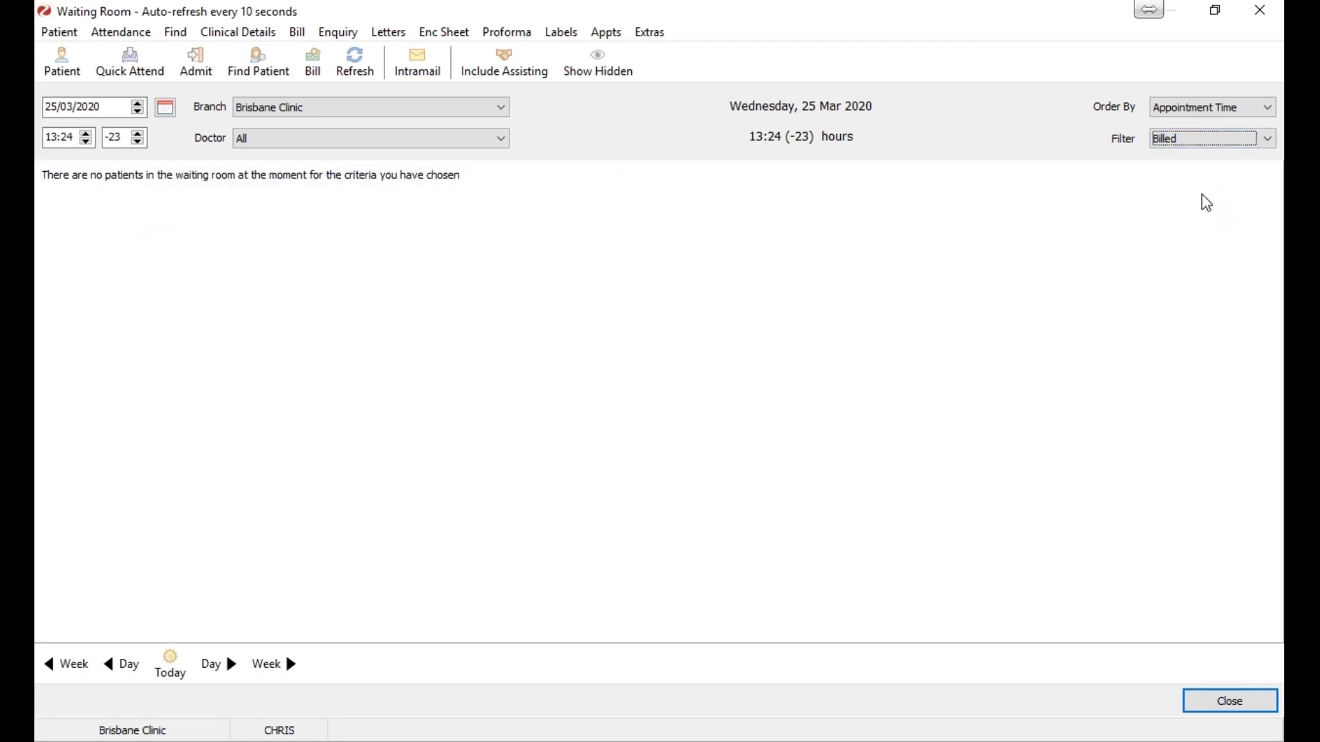
pyautogui.click(1200, 141)
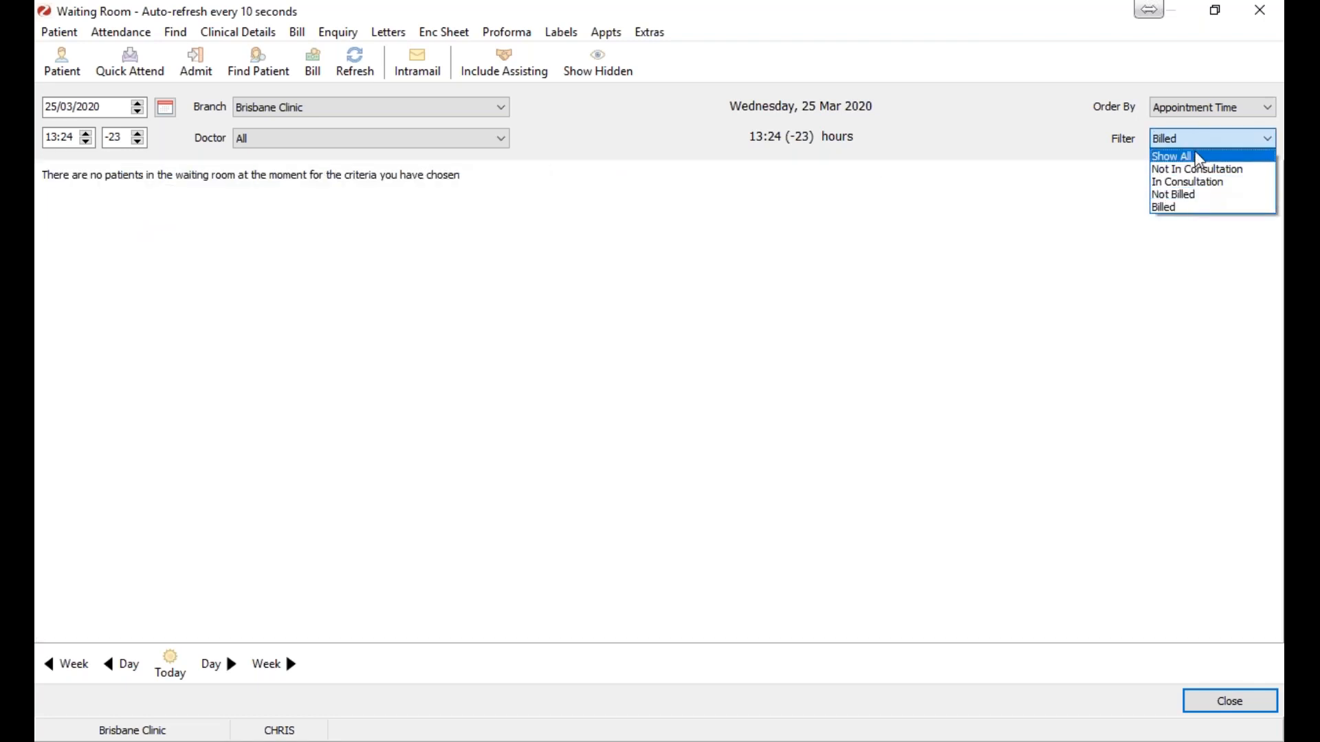
pyautogui.click(1195, 195)
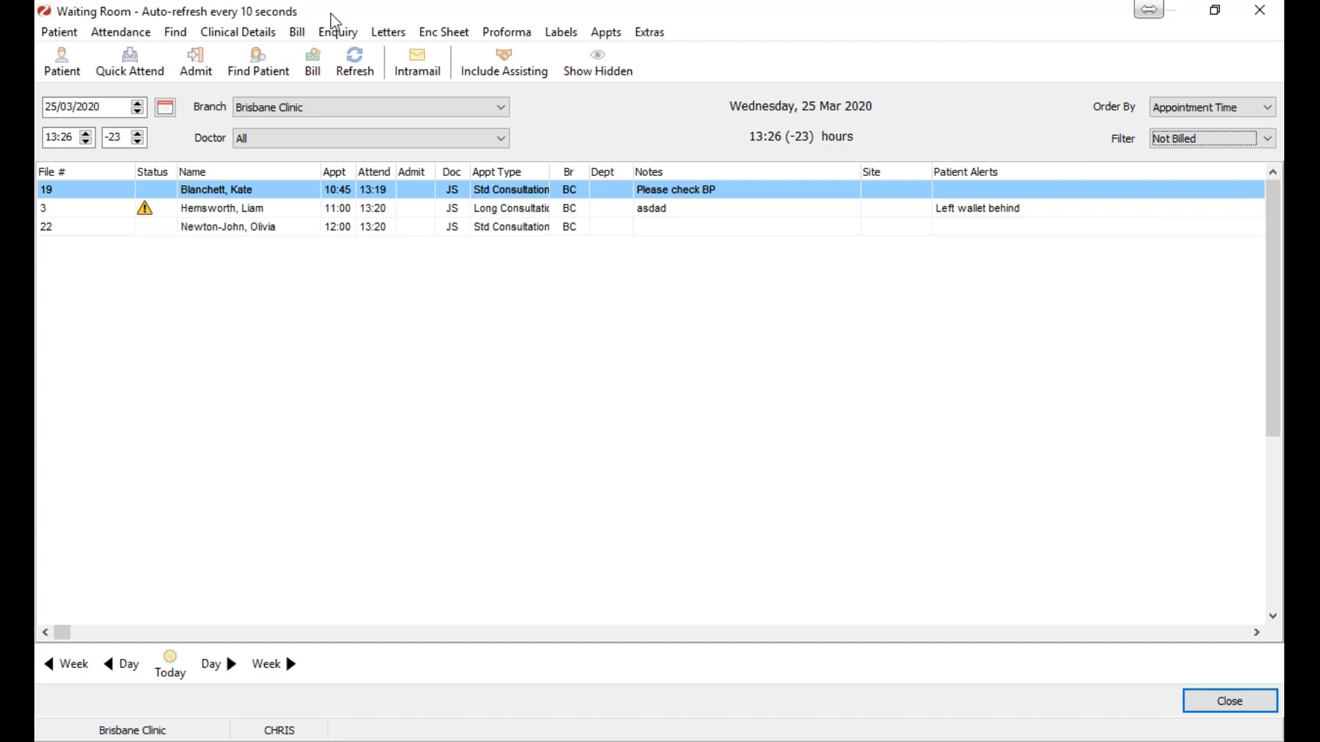
pyautogui.click(355, 62)
pyautogui.click(355, 63)
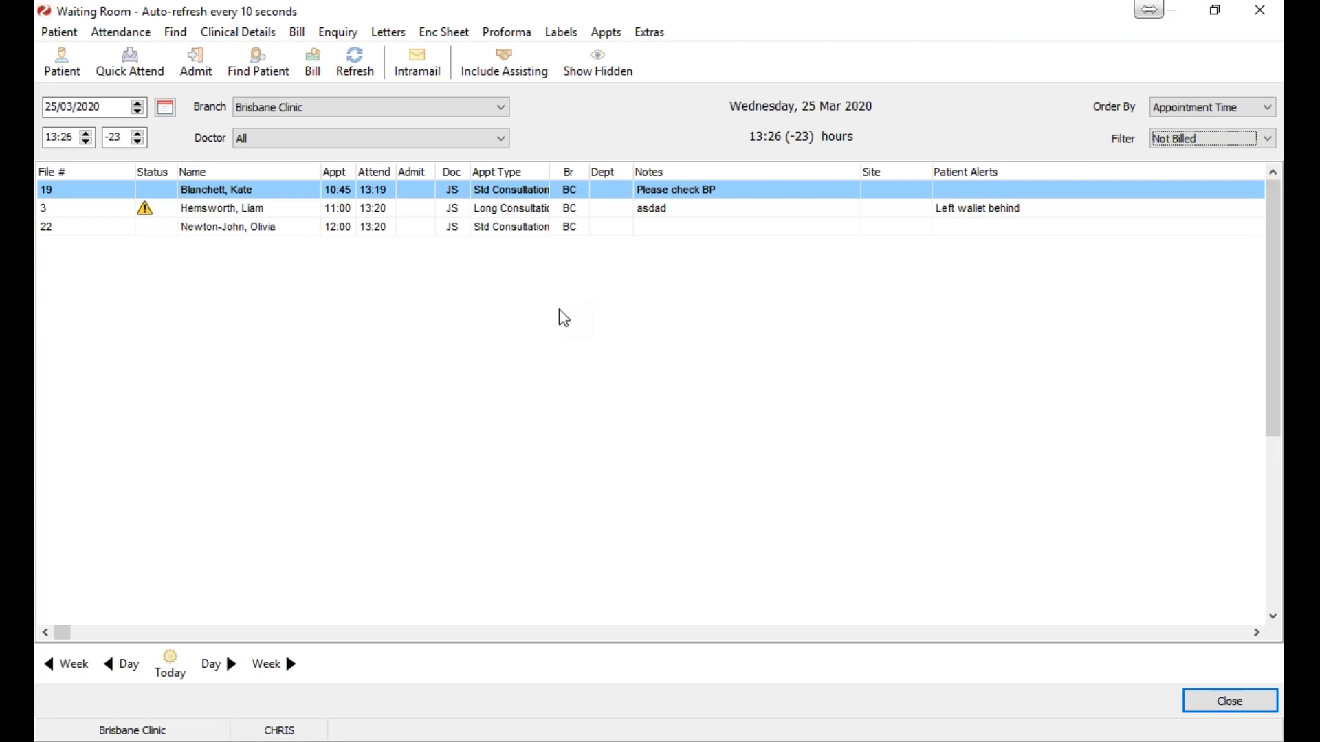
# Step: Start a quick attendance, search patients for "g", and choose the second patient listed
pyautogui.click(141, 65)
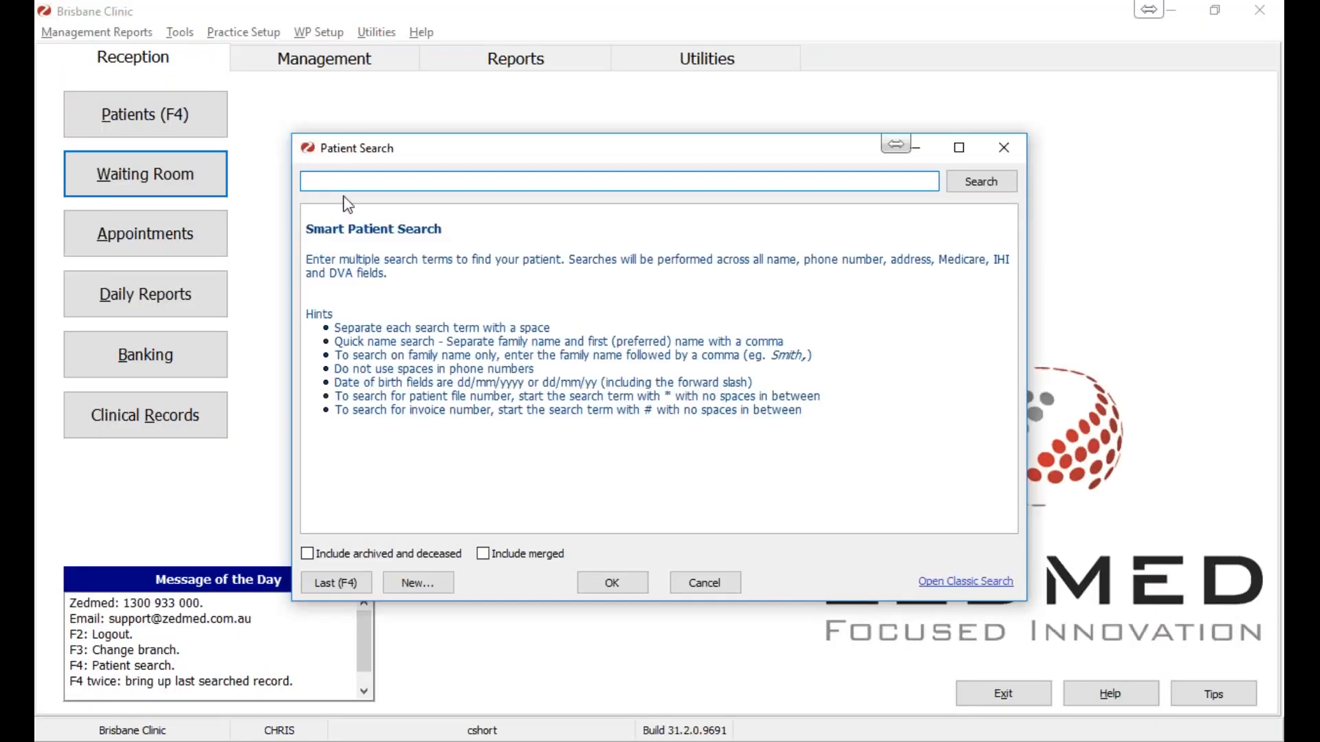
pyautogui.write("g'")
pyautogui.press('Return')
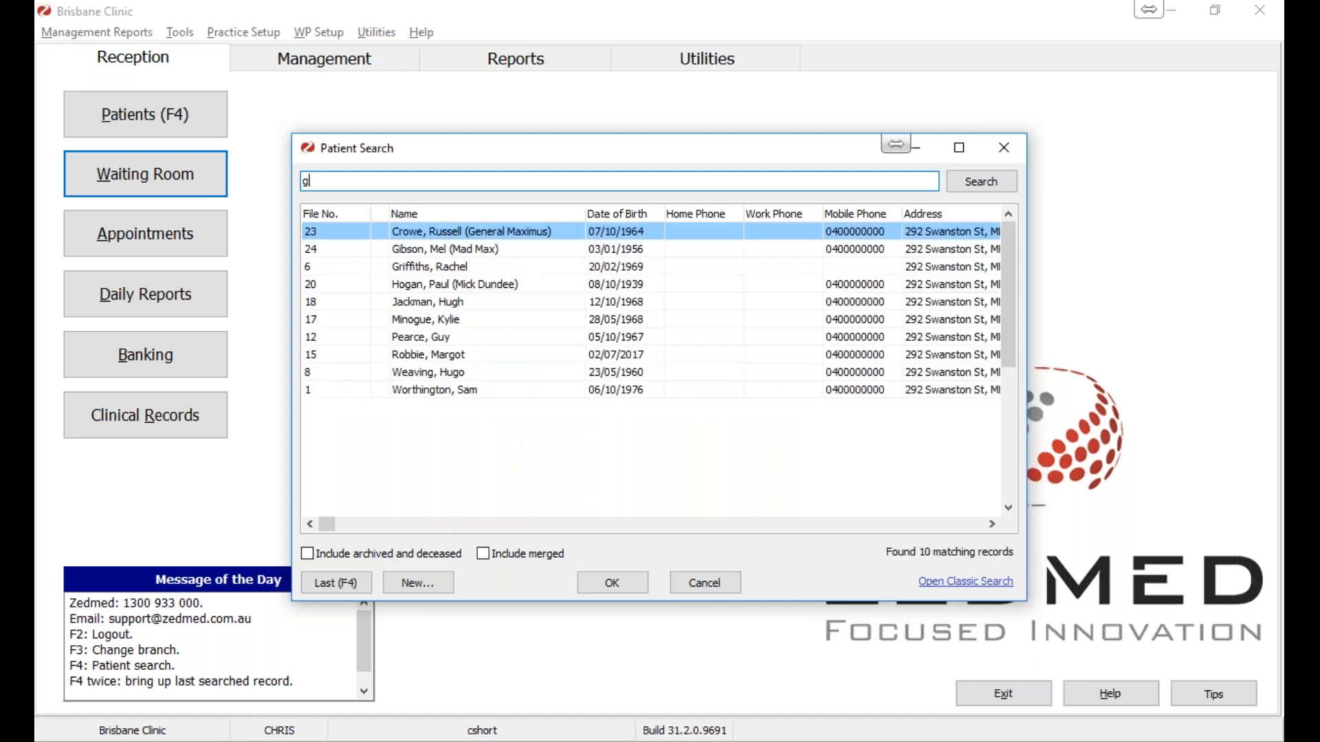
pyautogui.doubleClick(452, 248)
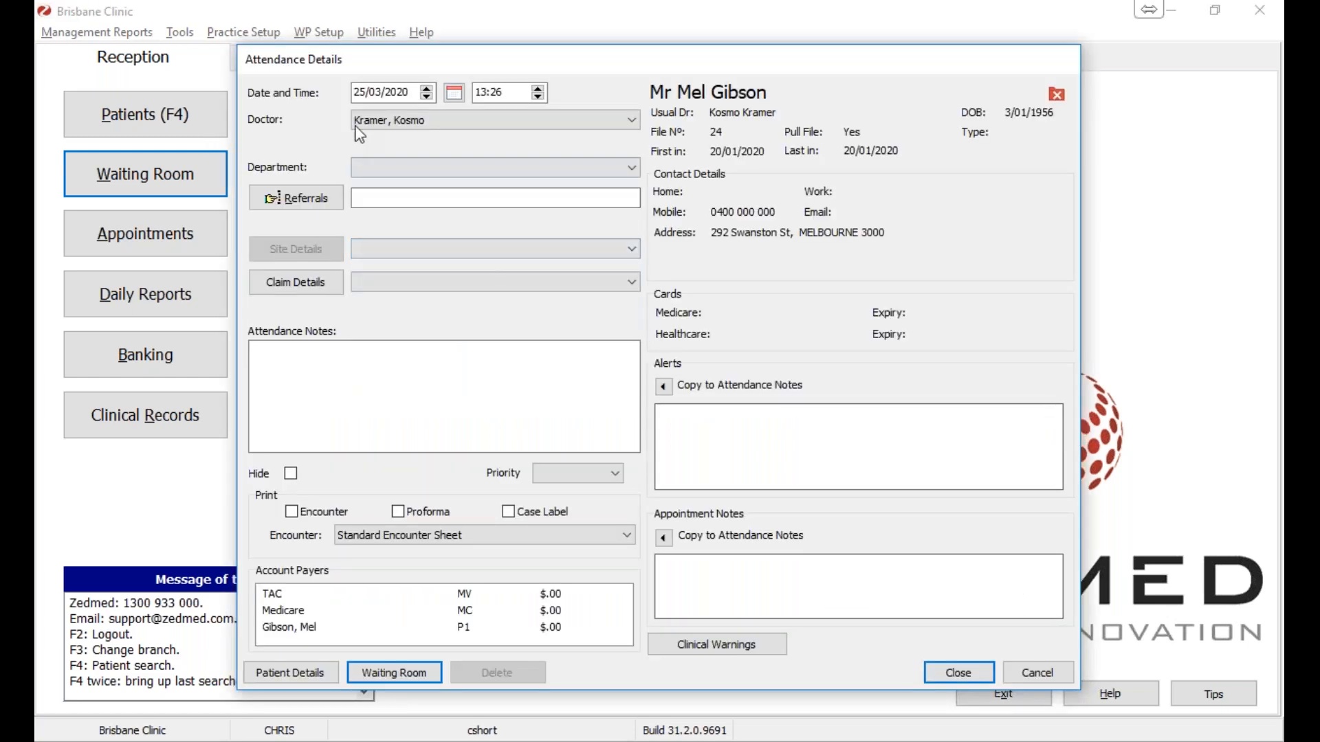
# Step: Set the attendance's doctor to "Doctor, Unknown", enter "first avail" as the attendance note, and save
pyautogui.click(374, 121)
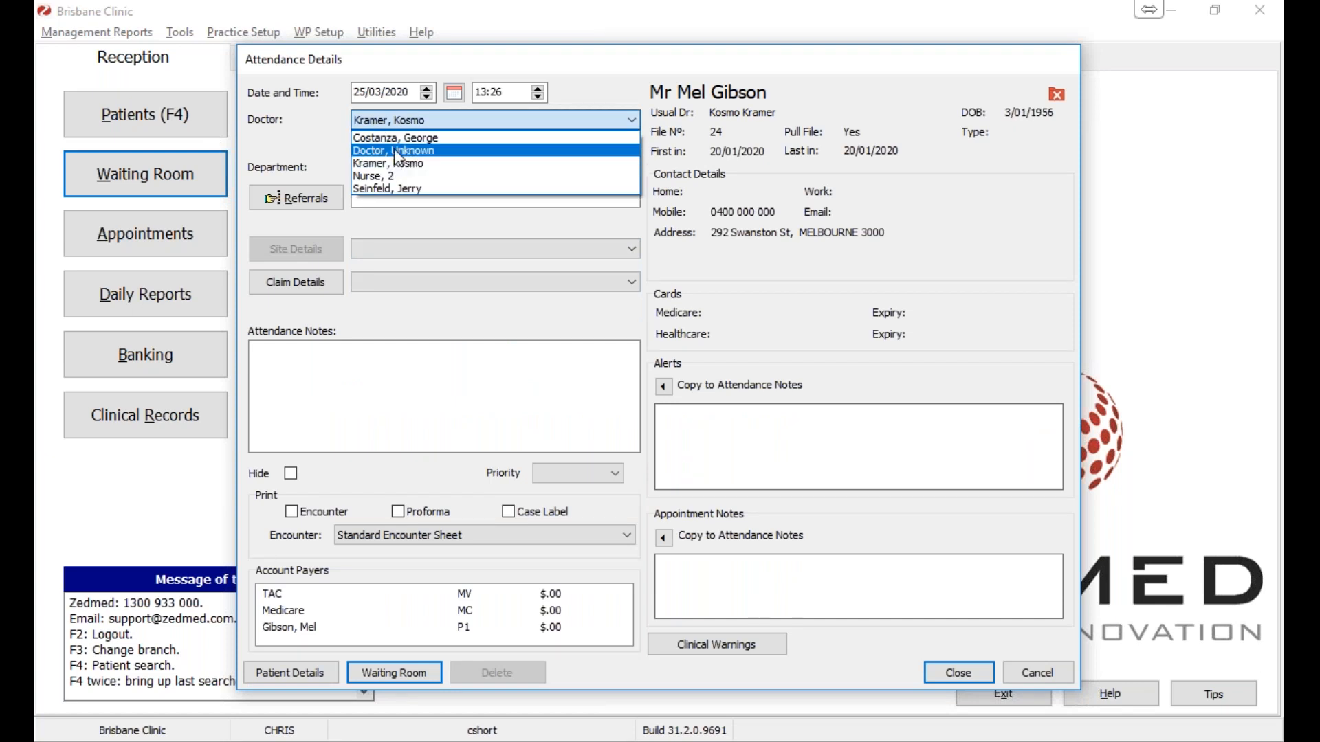
pyautogui.click(394, 150)
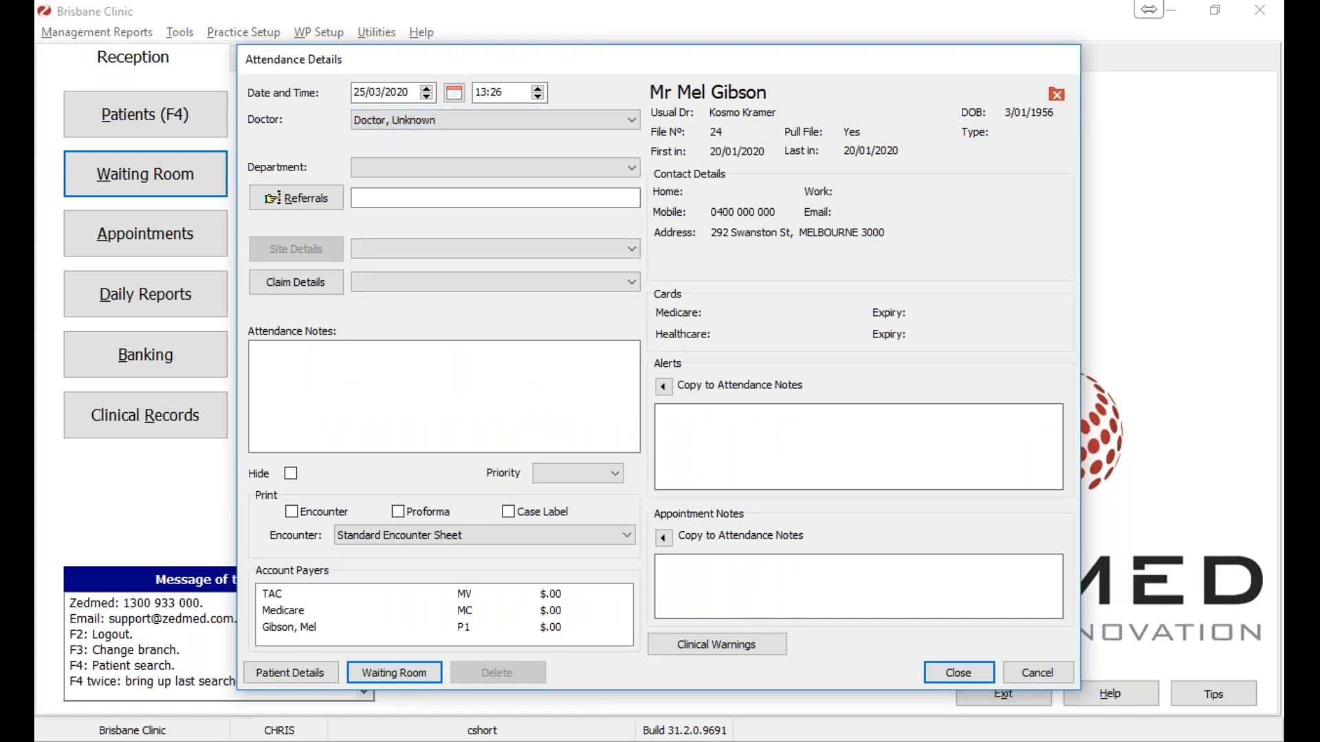
pyautogui.click(566, 394)
pyautogui.write('first avail')
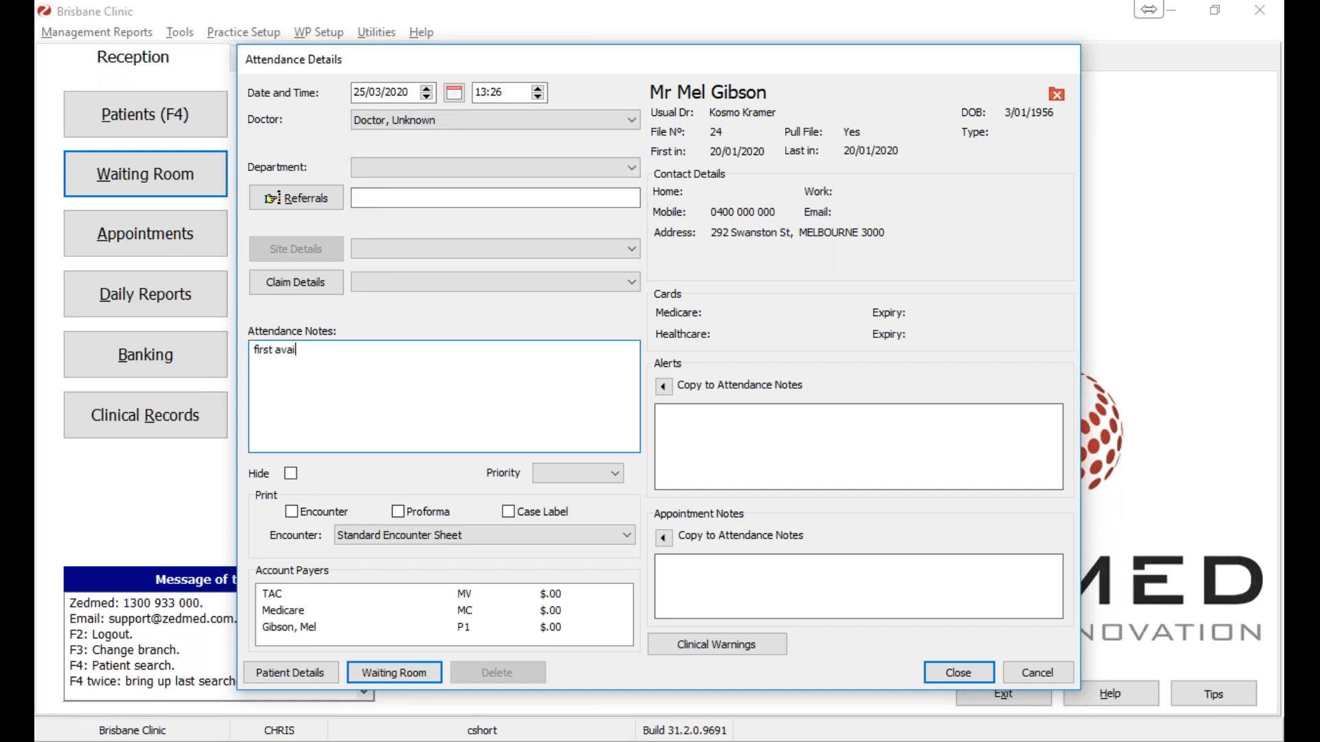
pyautogui.click(983, 674)
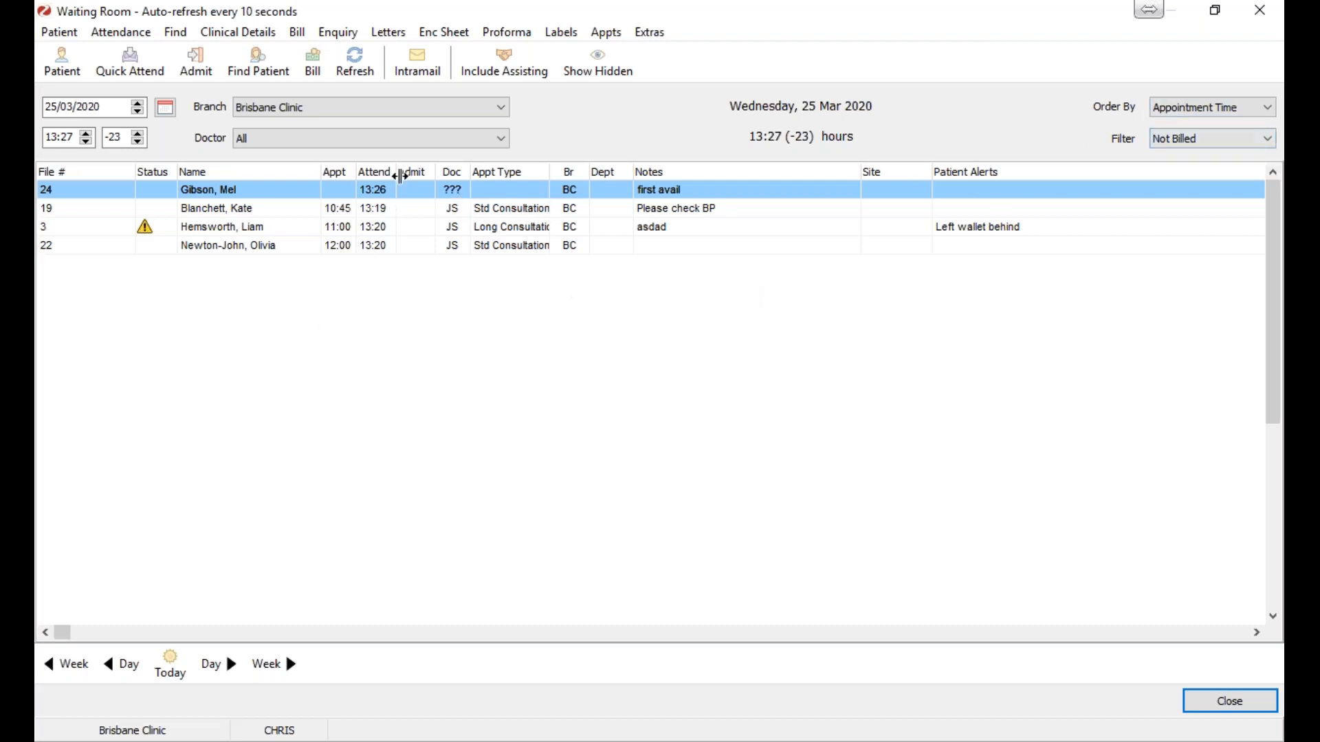
# Step: View the waiting room filtered by Show All, then switch the filter back to Not Billed
pyautogui.click(1183, 138)
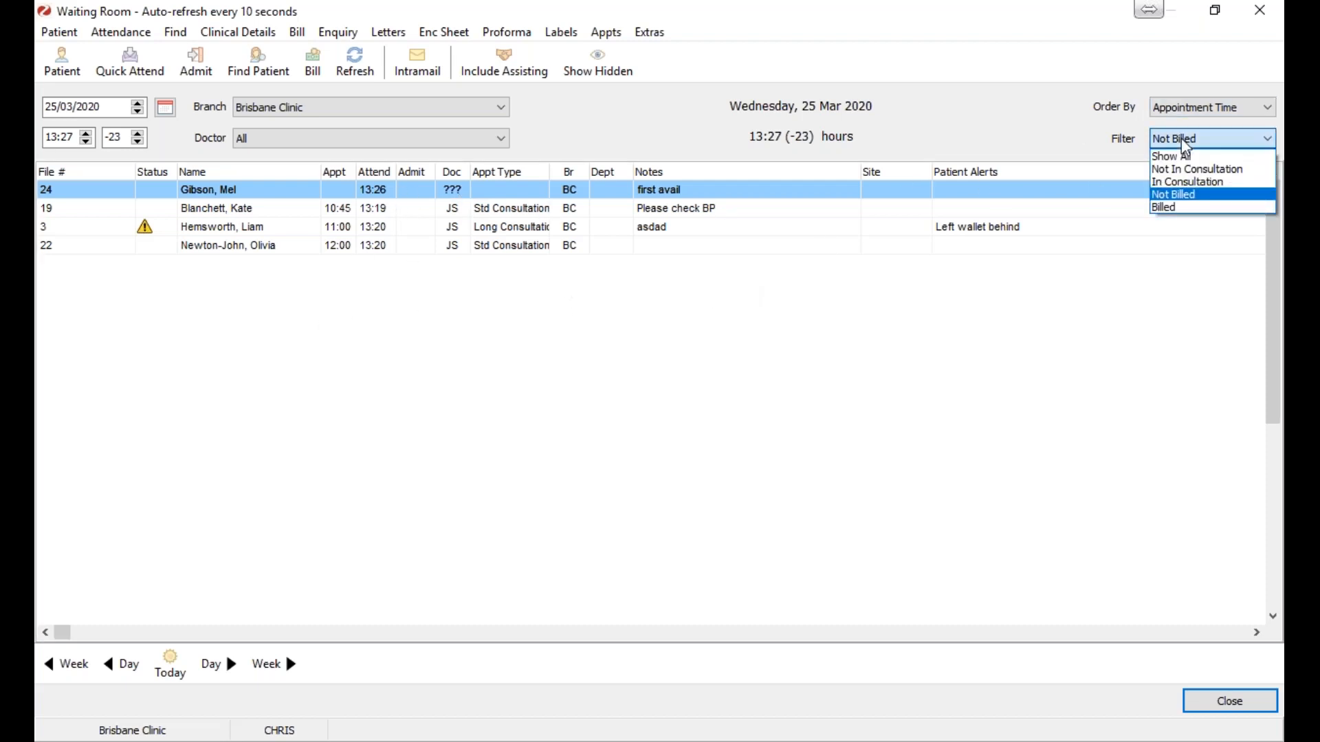
pyautogui.click(1198, 158)
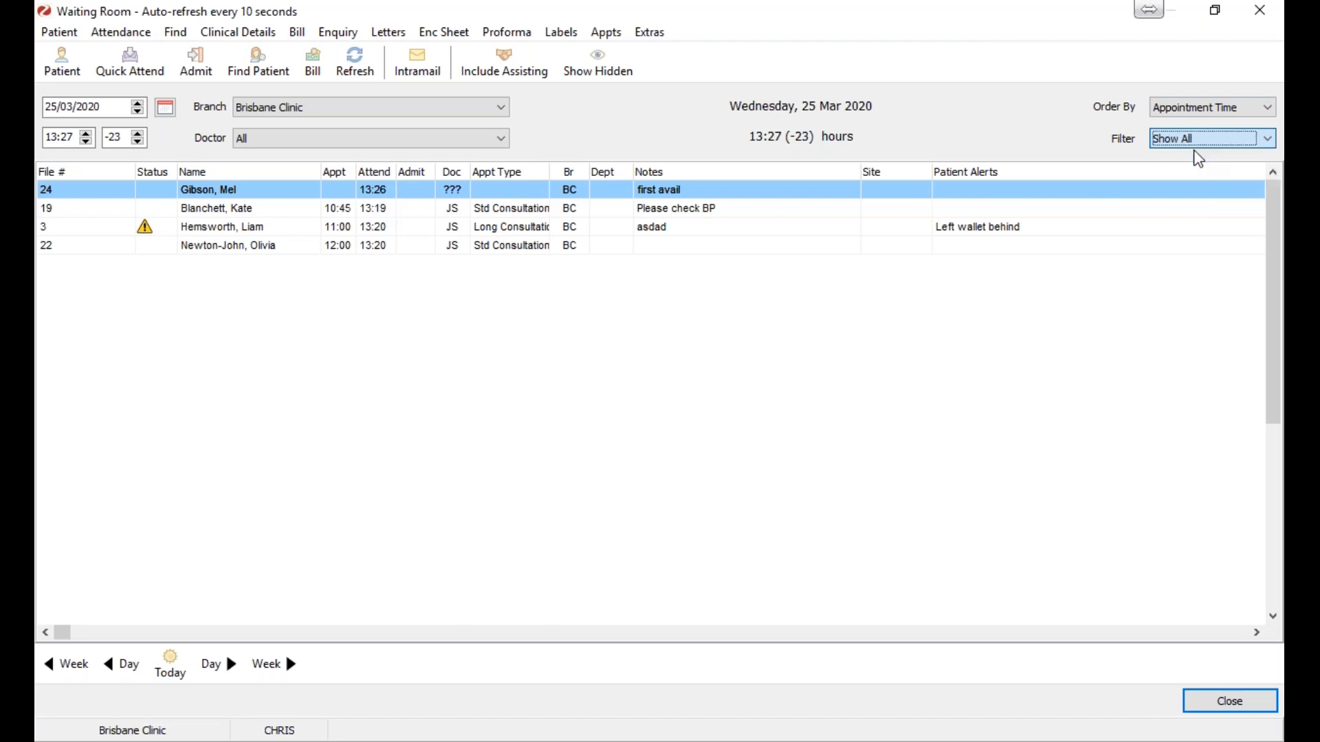
pyautogui.click(1197, 144)
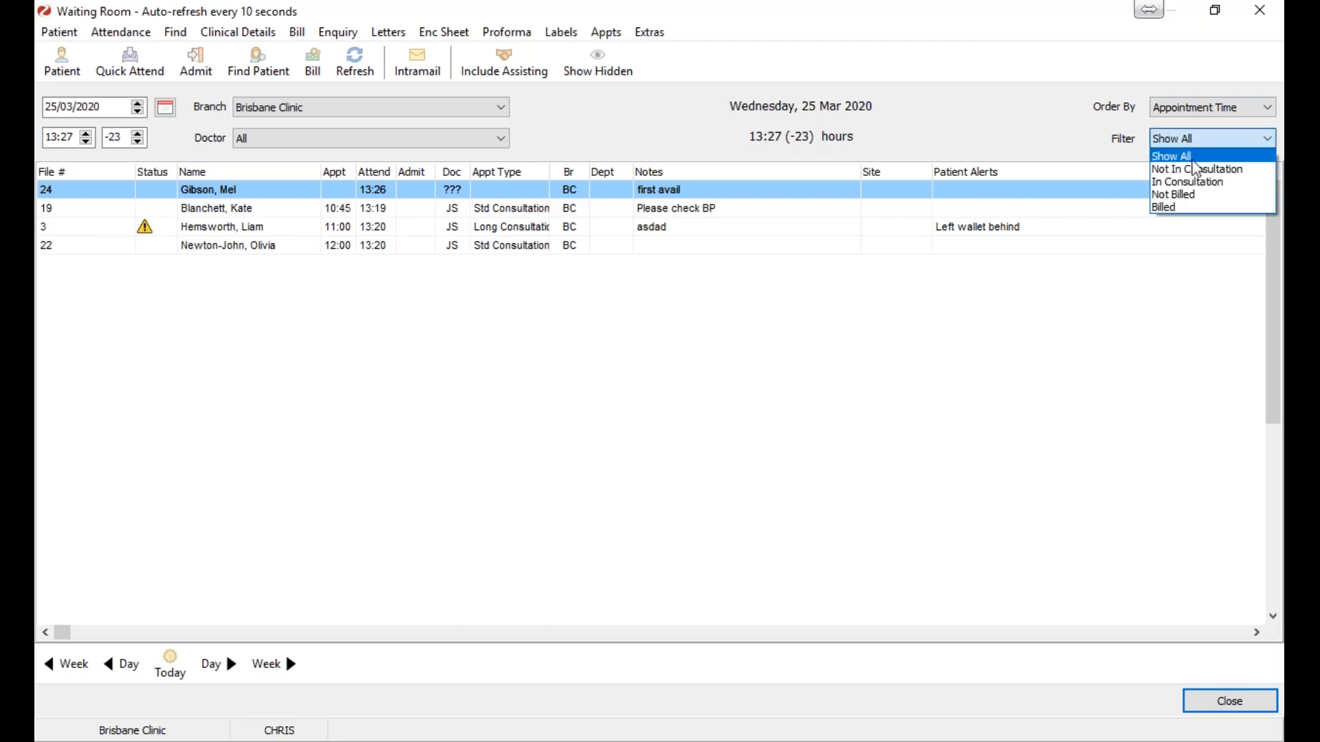
pyautogui.click(1188, 194)
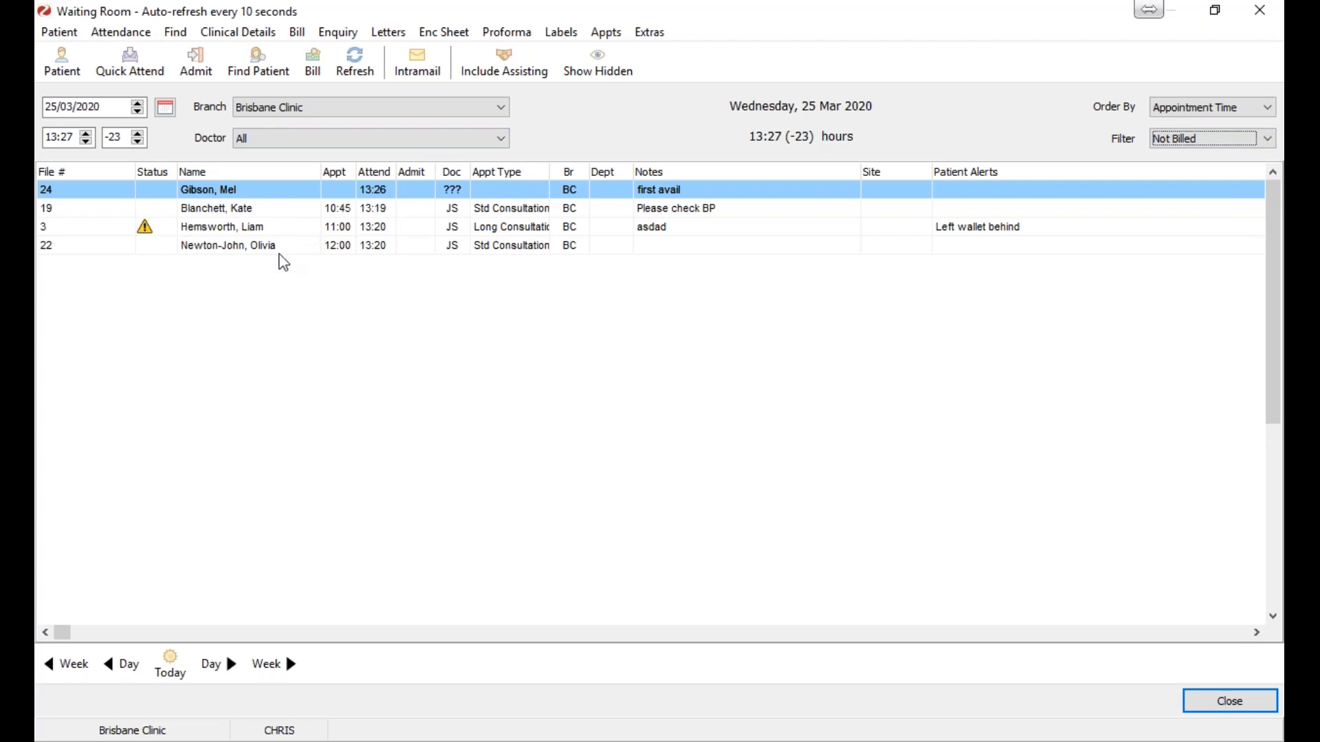
# Step: Try to hide the 12:00 patient's attendance from the waiting room list
pyautogui.click(280, 248)
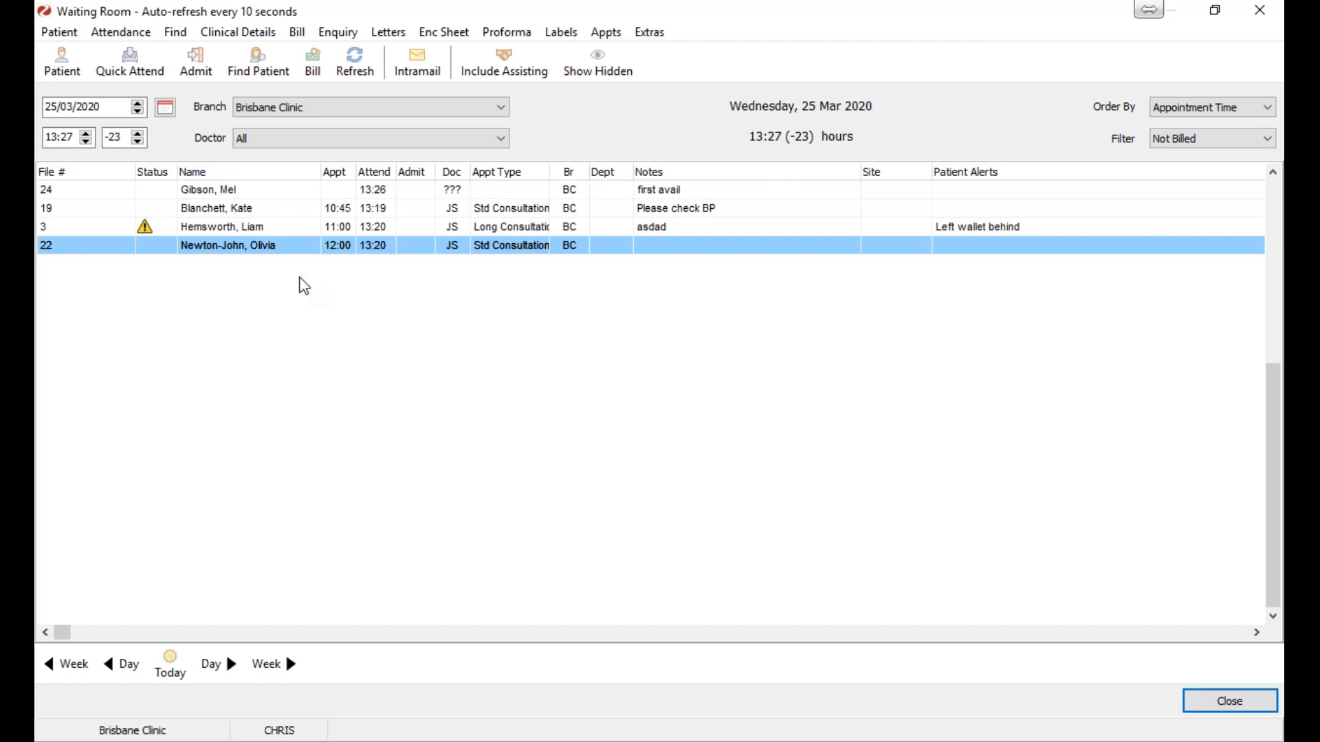
pyautogui.rightClick(284, 245)
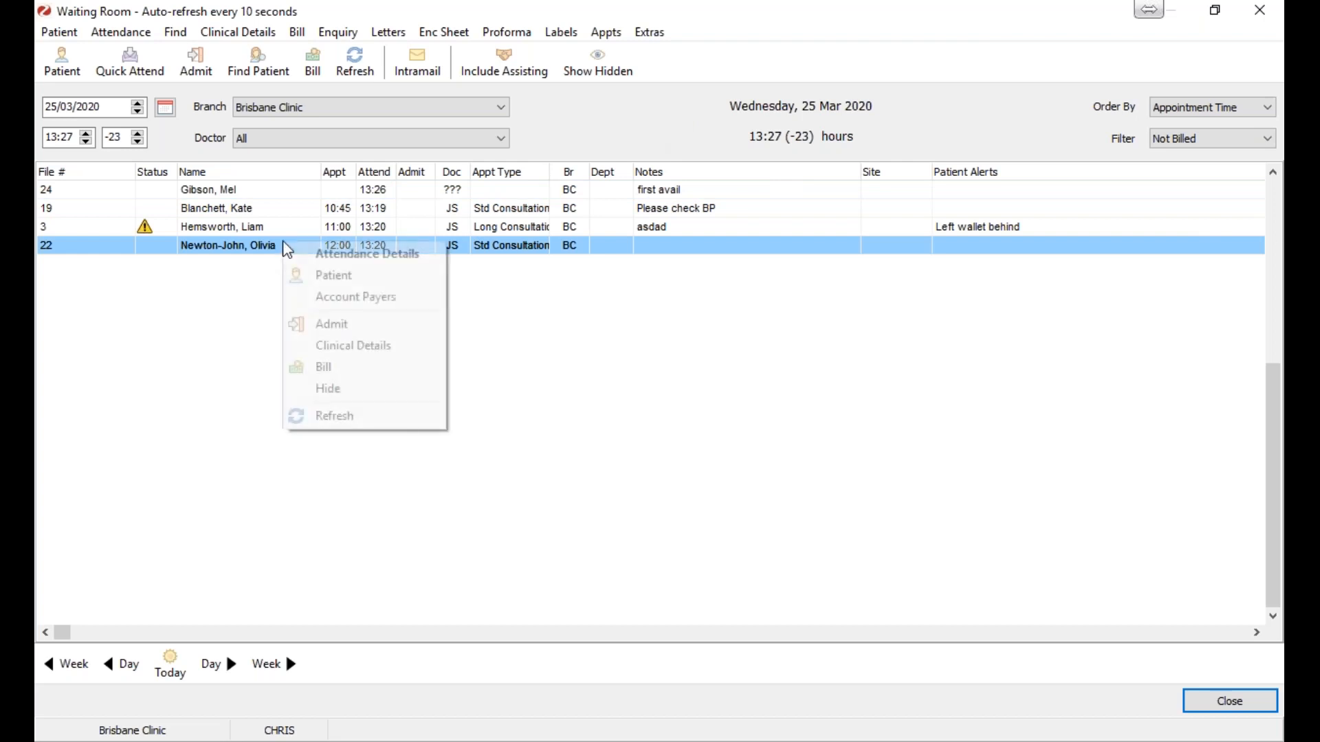
pyautogui.click(341, 391)
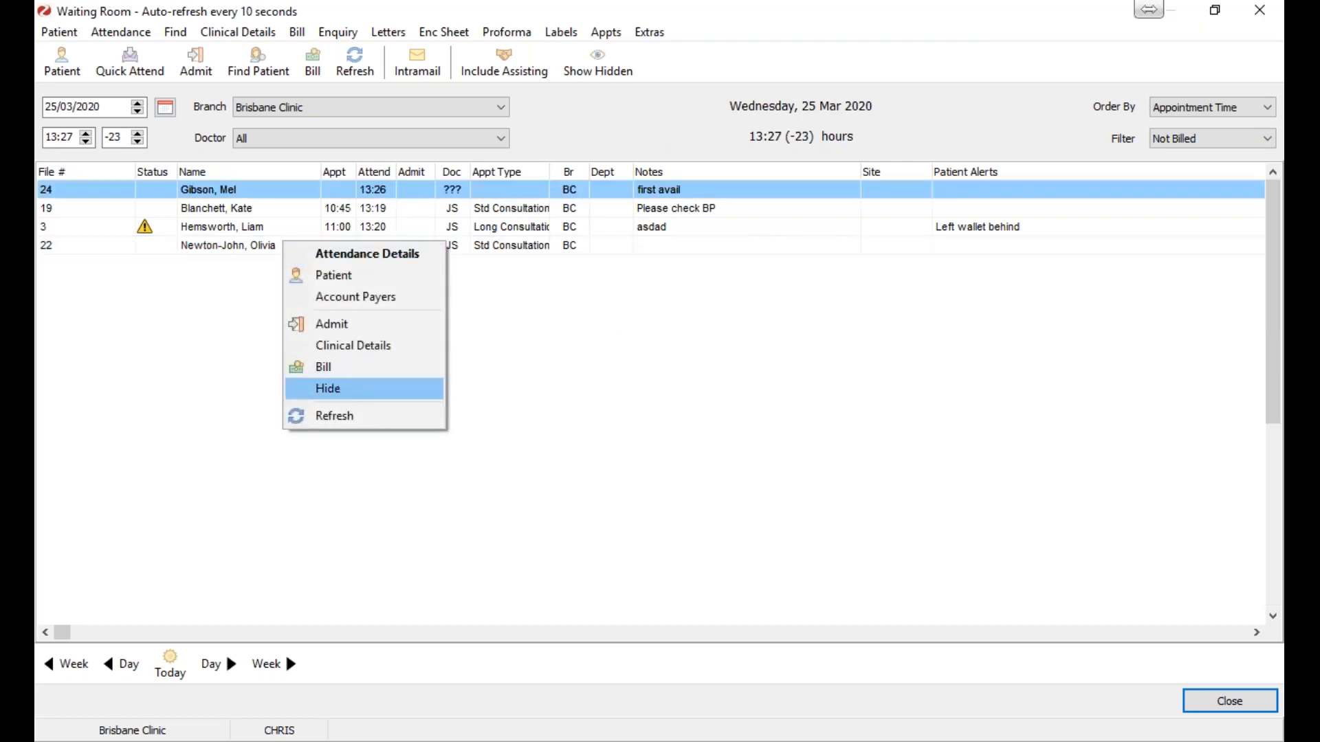
pyautogui.click(229, 233)
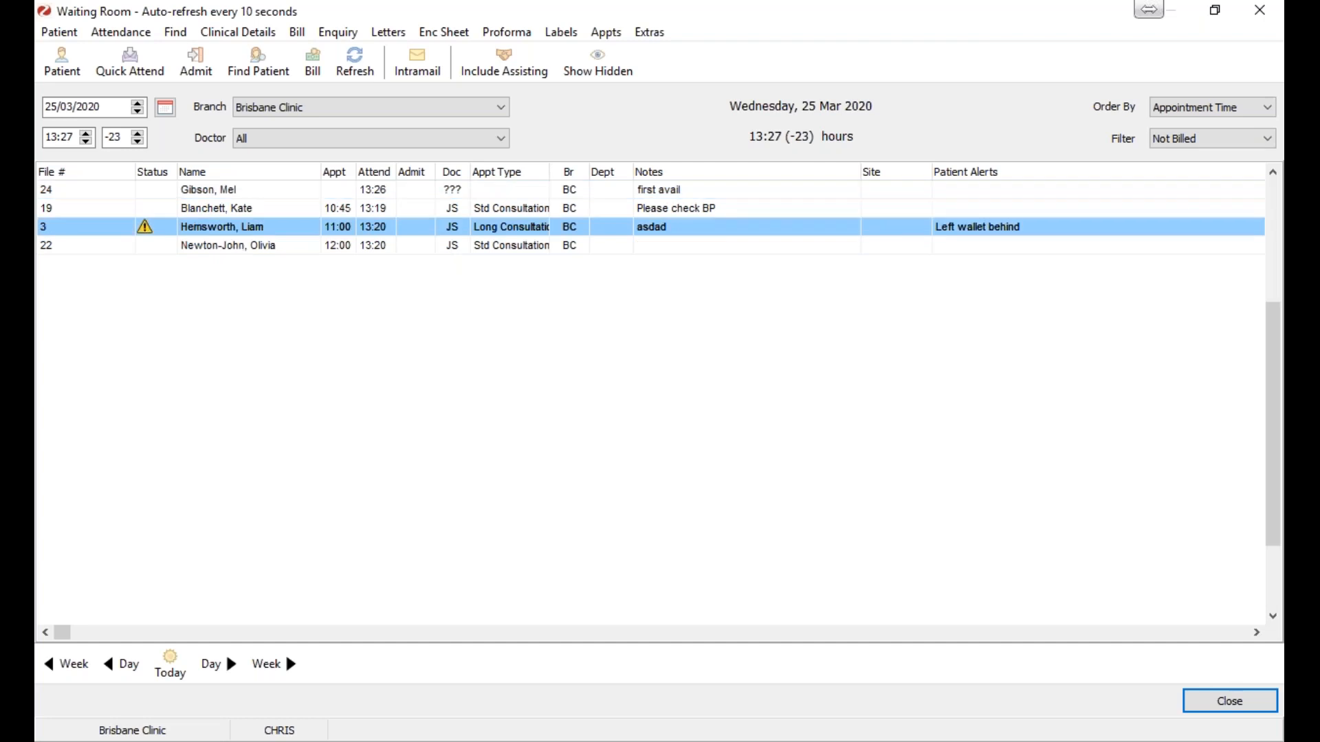
pyautogui.click(227, 247)
pyautogui.rightClick(226, 248)
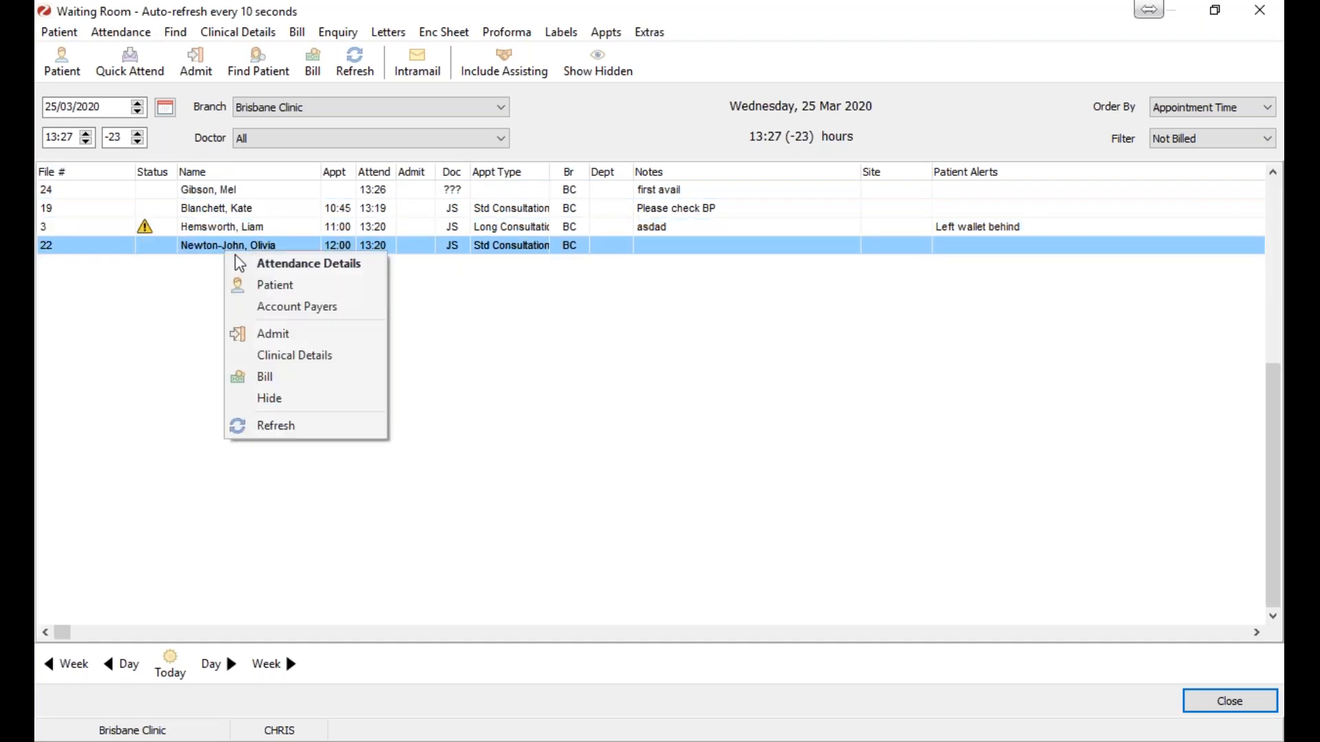
pyautogui.click(304, 399)
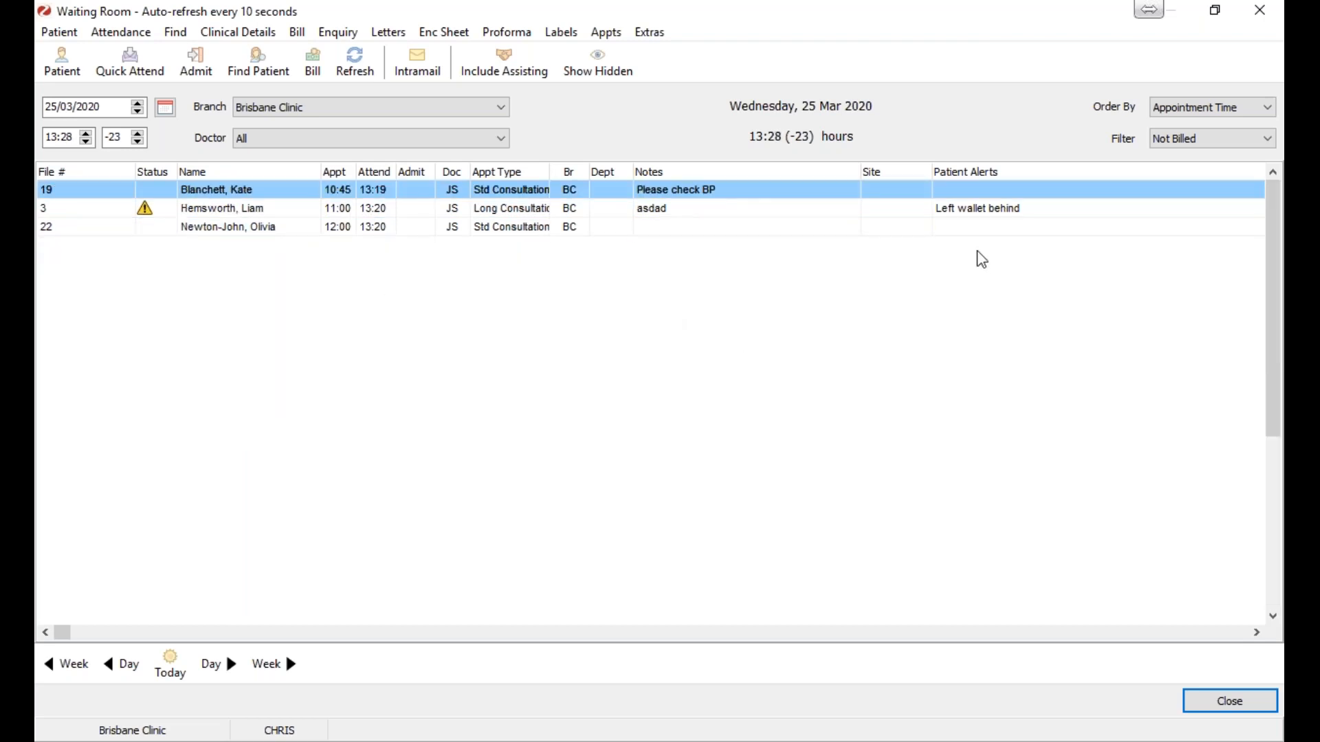
# Step: Show hidden attendances in the waiting room and unhide the walk-in with the "first avail" note
pyautogui.click(596, 74)
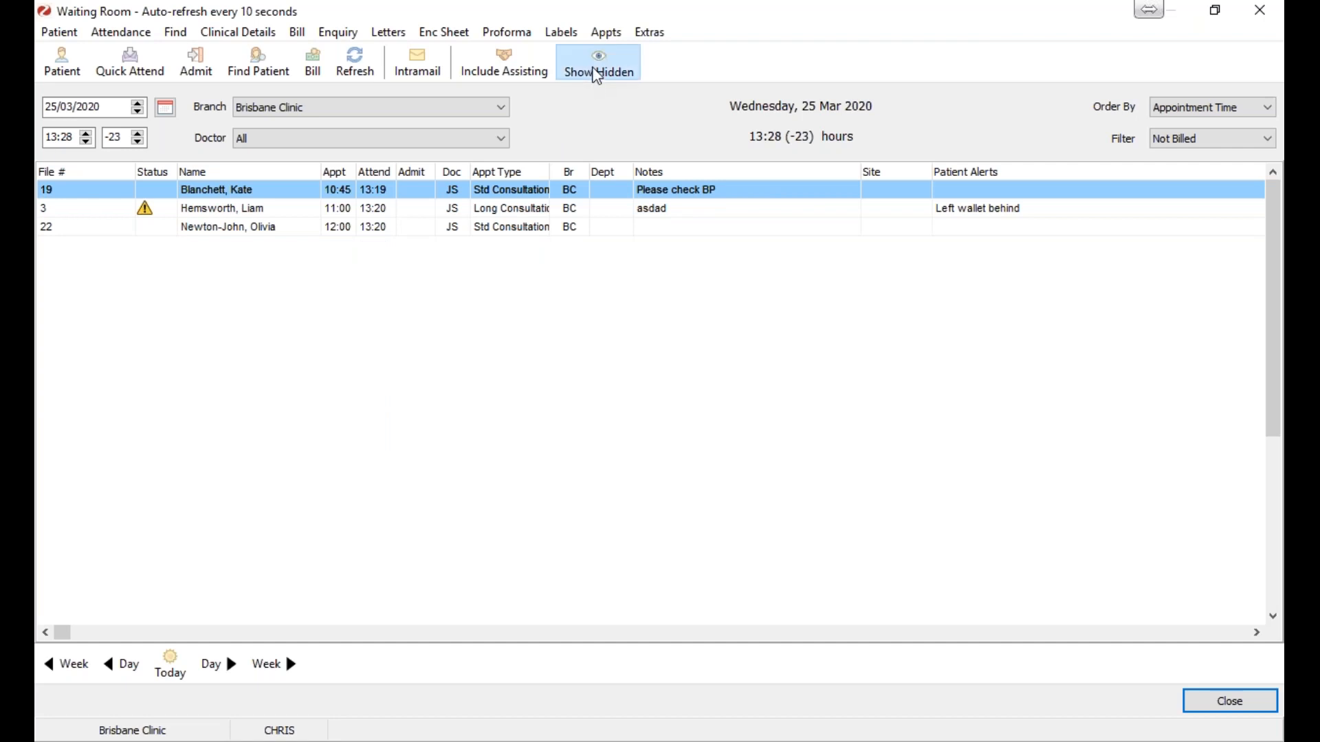
pyautogui.click(596, 76)
pyautogui.click(596, 76)
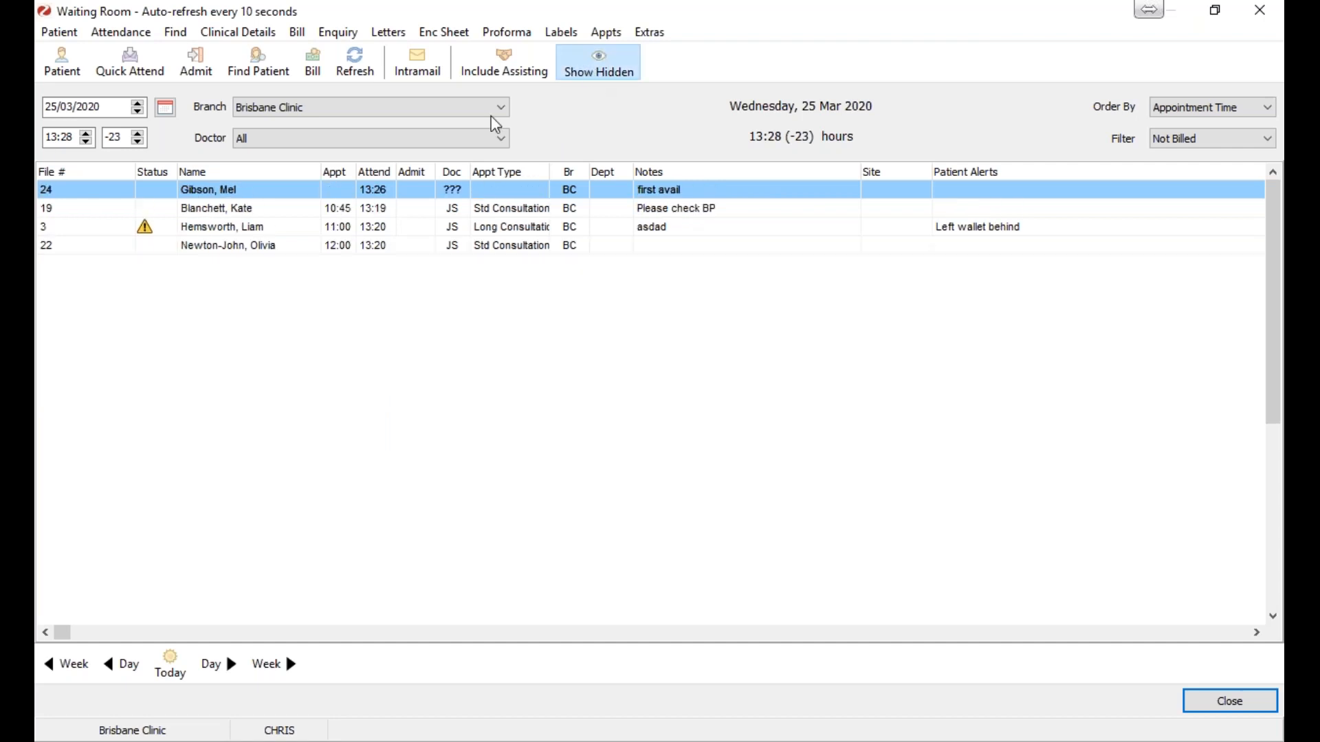
pyautogui.rightClick(316, 195)
pyautogui.click(426, 330)
# Step: Hide the 12:00 patient's attendance and stop showing hidden entries in the waiting room
pyautogui.rightClick(282, 249)
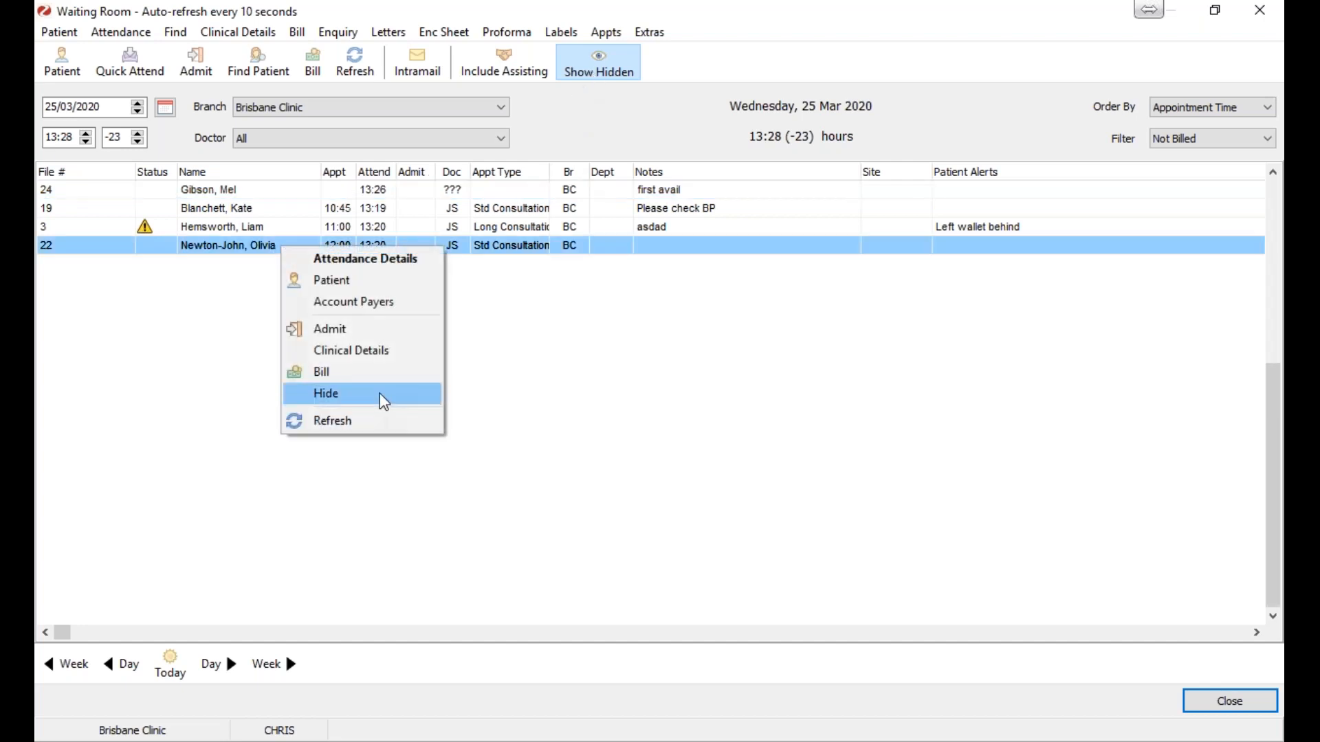
pyautogui.click(380, 394)
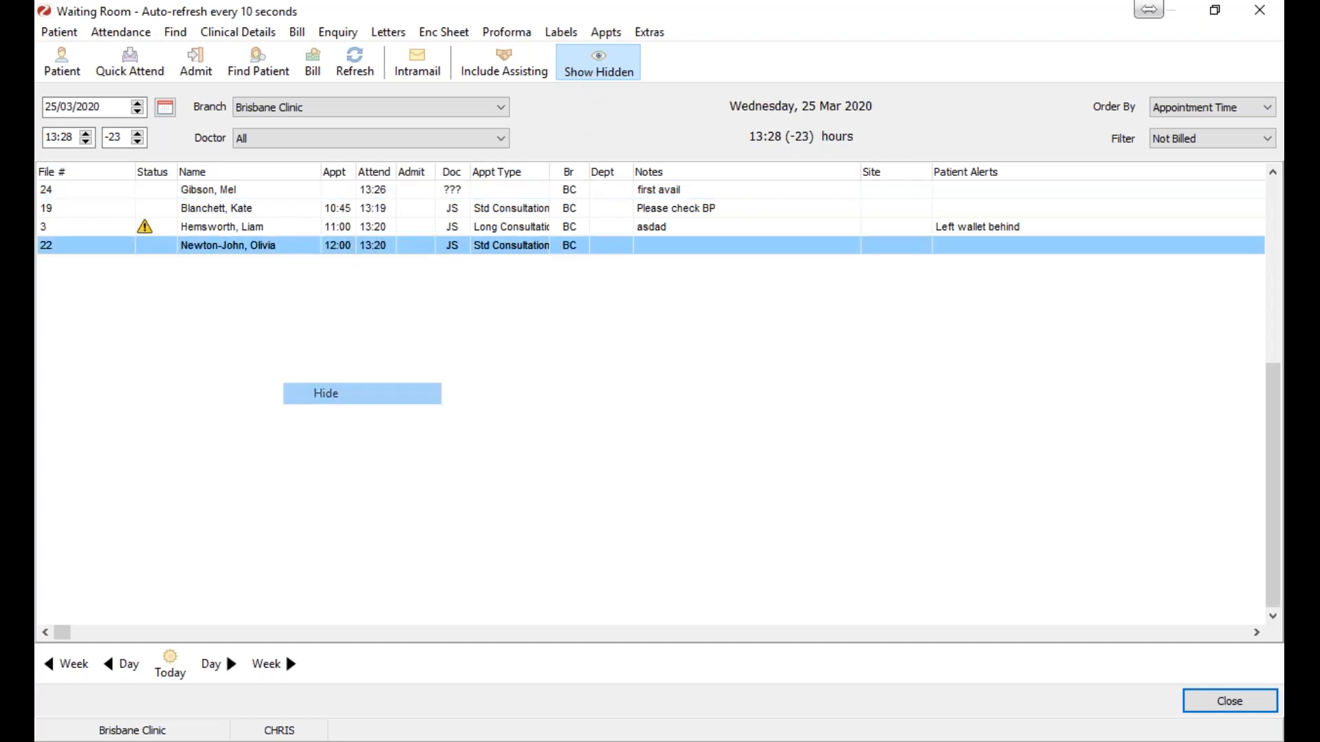
pyautogui.click(598, 71)
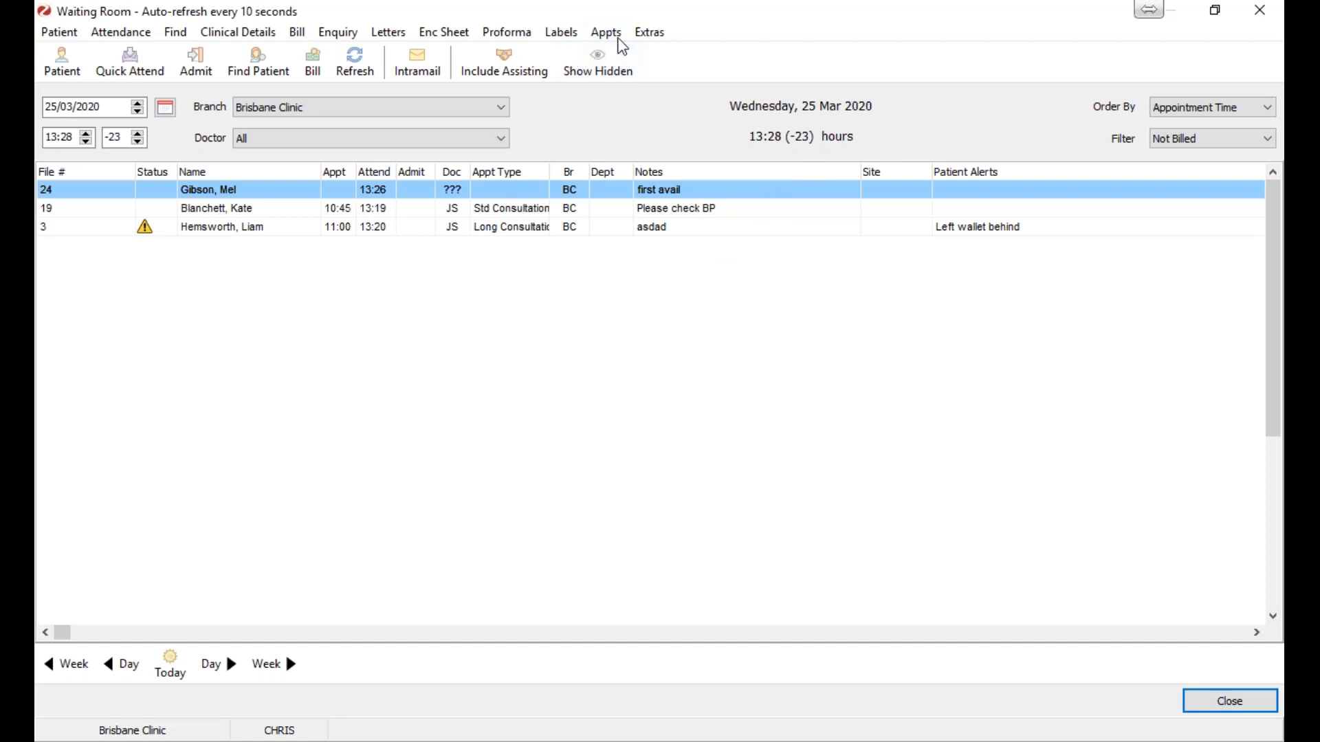
# Step: Return to the appointments grid for 25/03/2020 and zoom it out one level
pyautogui.click(619, 40)
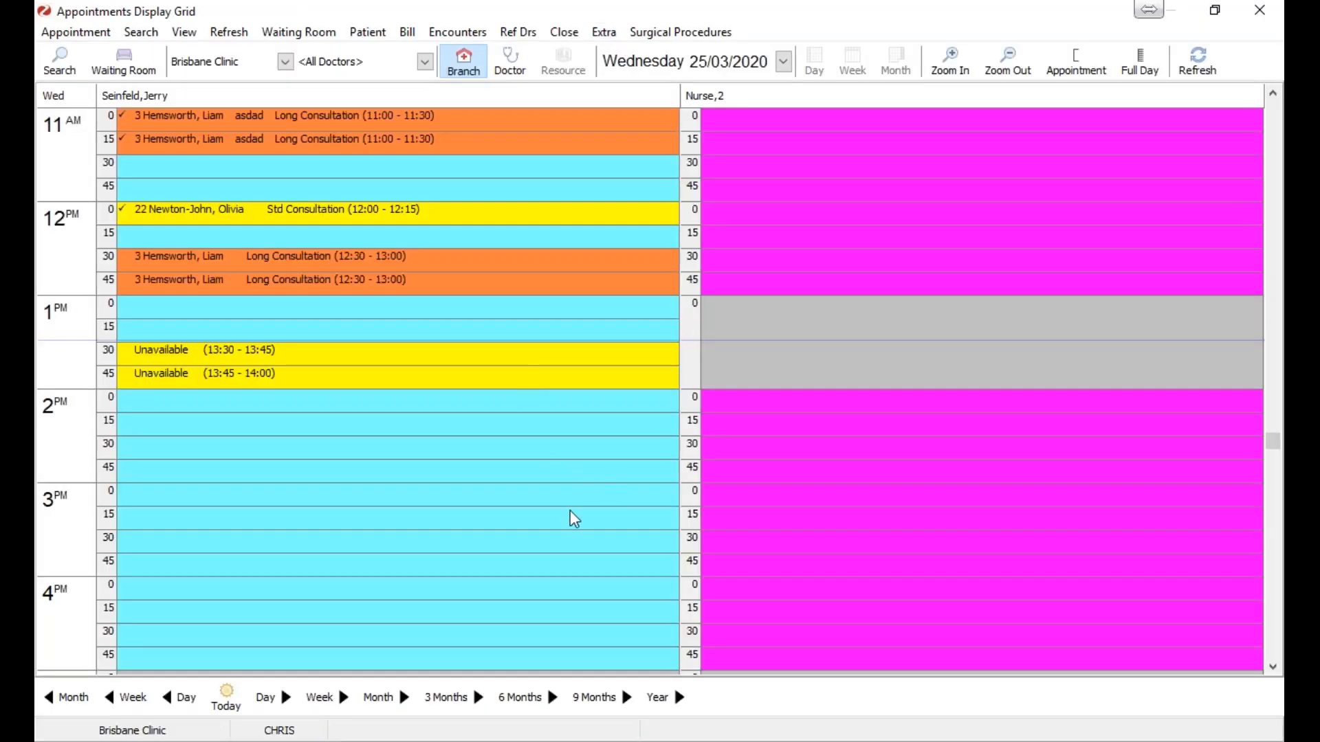
pyautogui.scroll(5, 550, 507)
pyautogui.scroll(7, 550, 501)
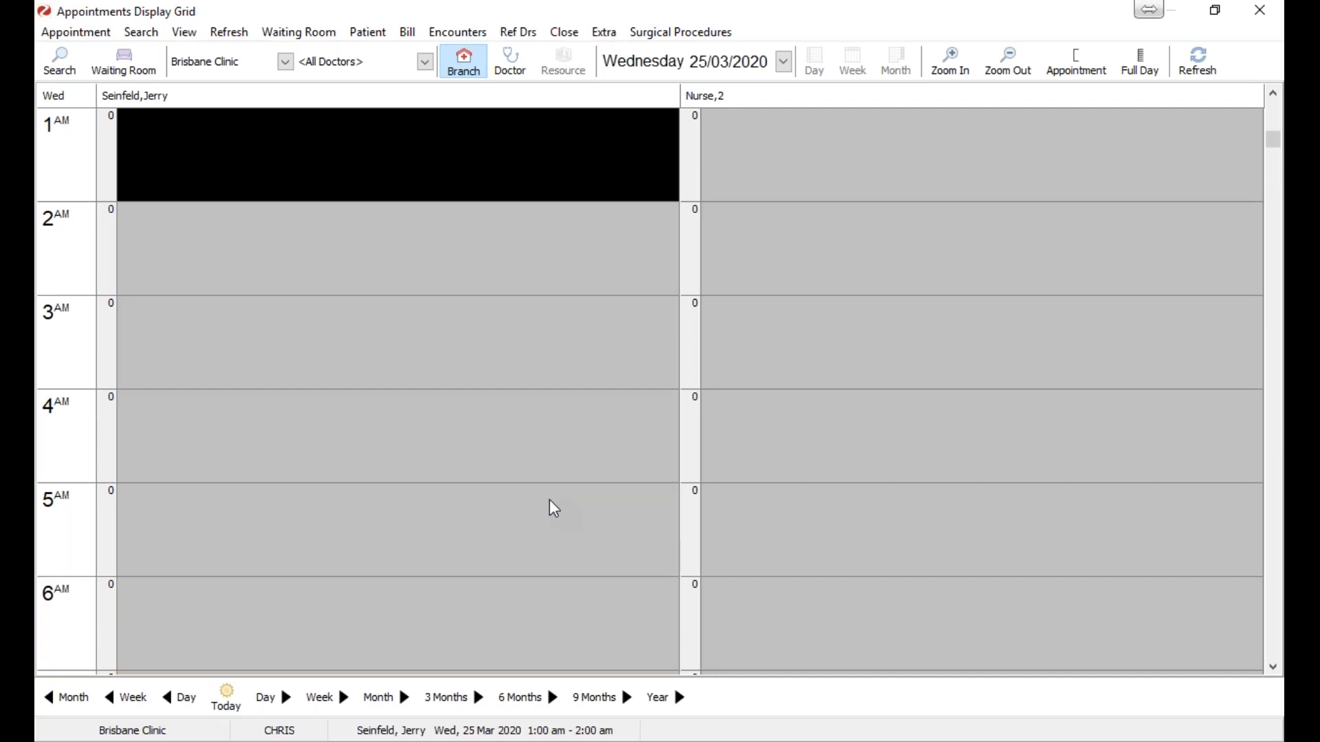
pyautogui.scroll(-4, 550, 501)
pyautogui.scroll(-4, 556, 466)
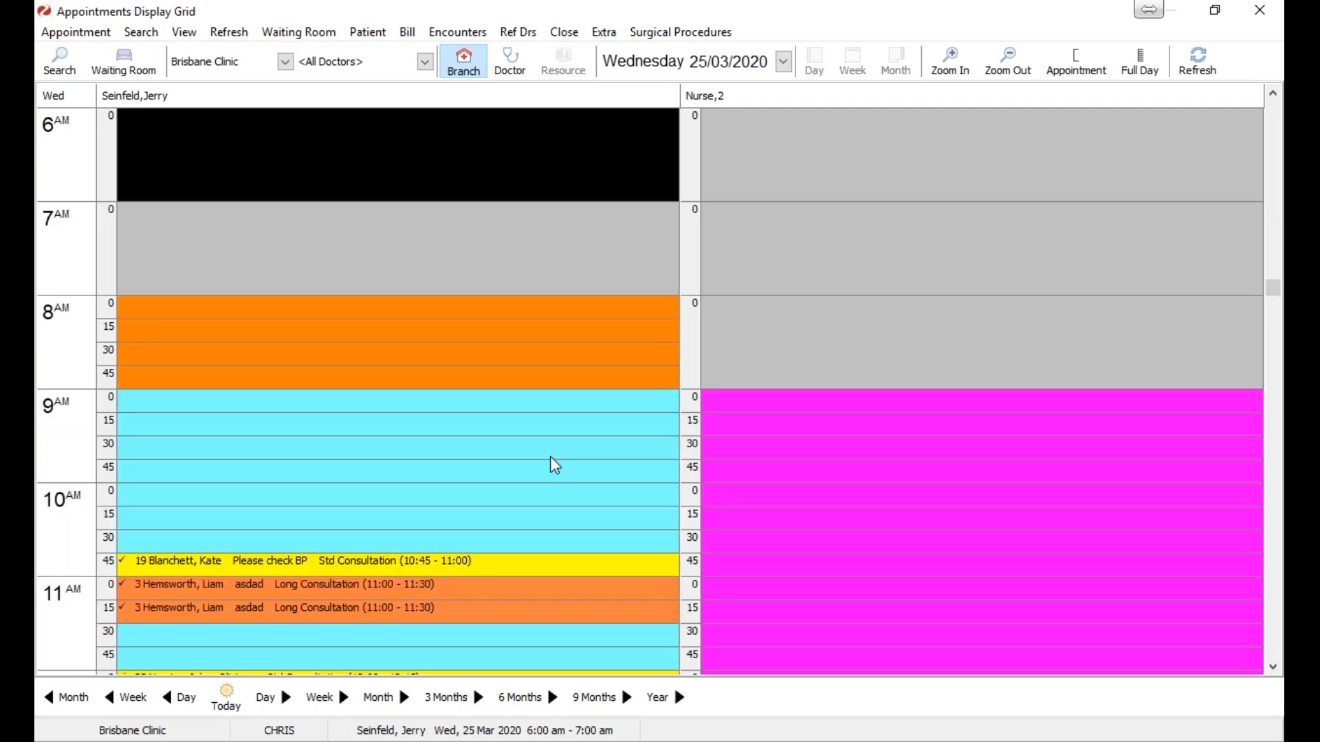
pyautogui.click(1004, 79)
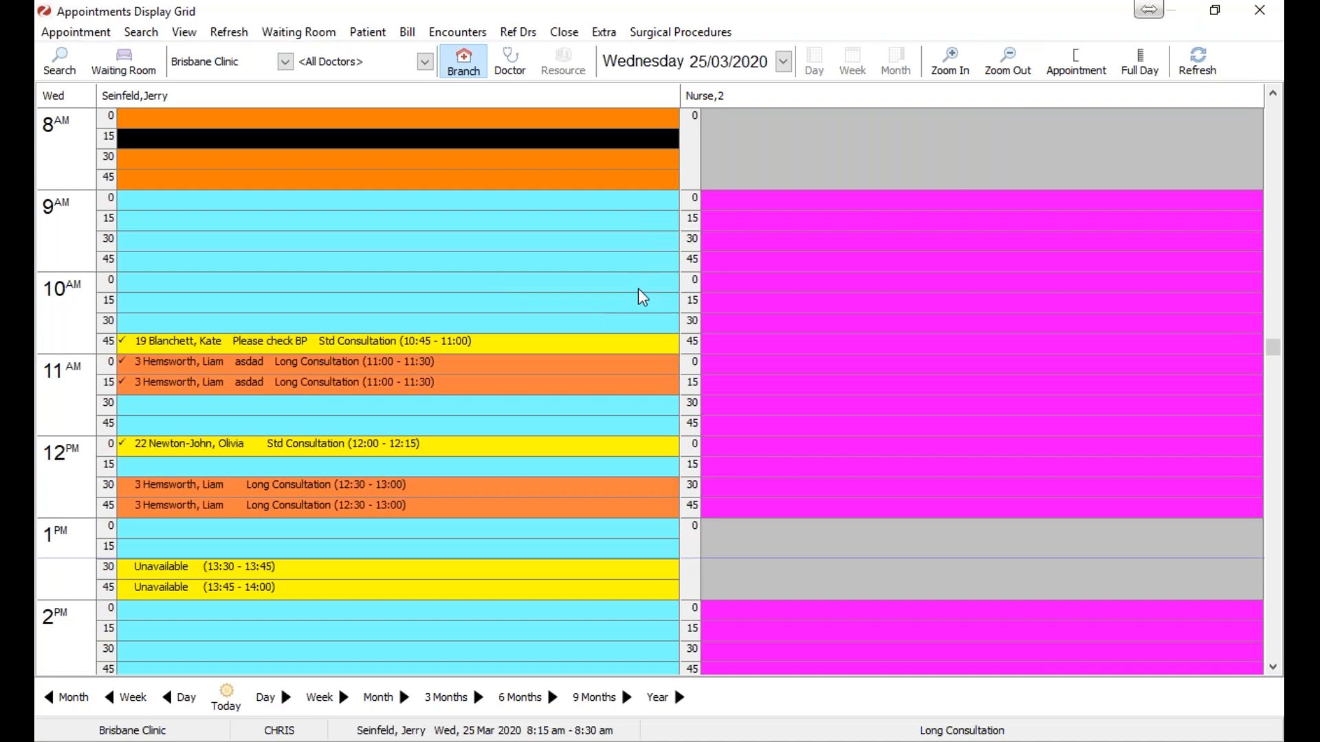
# Step: Examine the first doctor's time slots and bookings through the day in the Brisbane Clinic grid
pyautogui.press('Down')
pyautogui.press('Down')
pyautogui.press('Down')
pyautogui.press('Down')
pyautogui.press('Down')
pyautogui.press('Down')
pyautogui.press('Down')
pyautogui.press('Down')
pyautogui.press('Down')
pyautogui.press('Down')
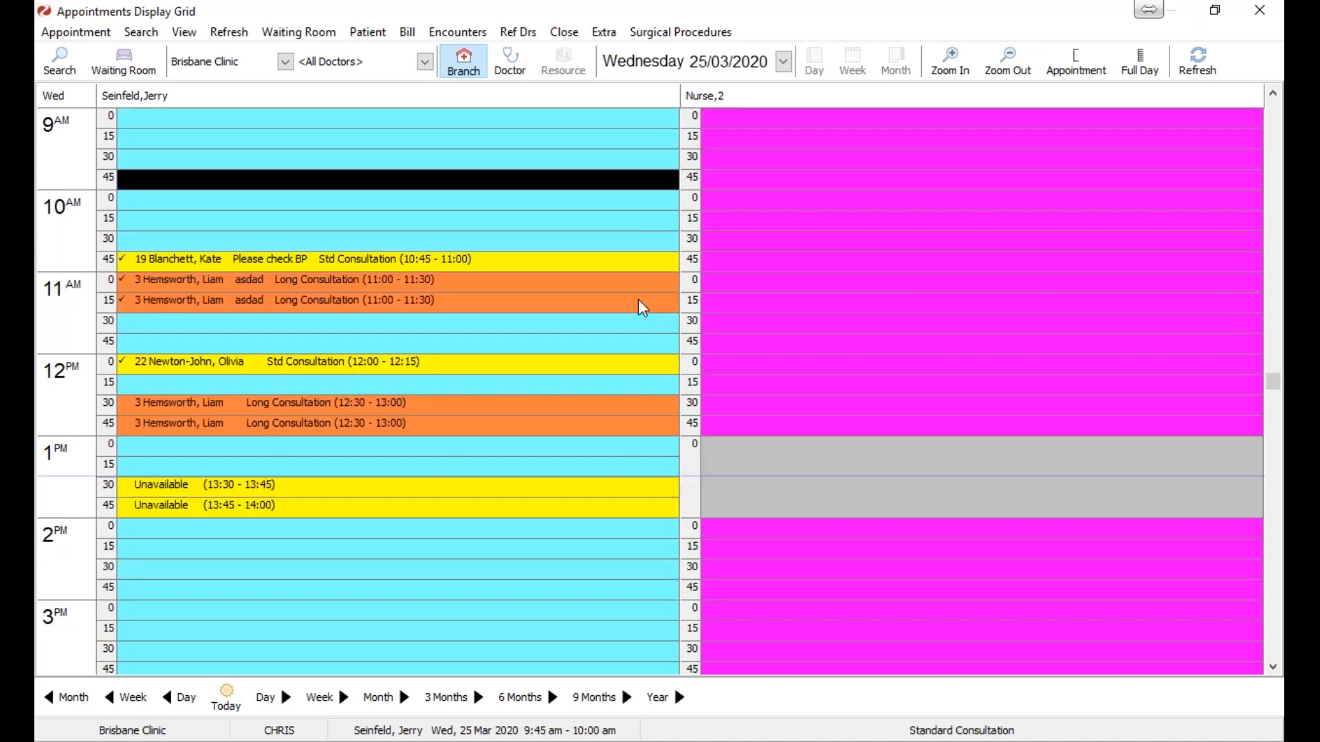
pyautogui.press('Down')
pyautogui.press('Down')
pyautogui.press('Down')
pyautogui.press('Down')
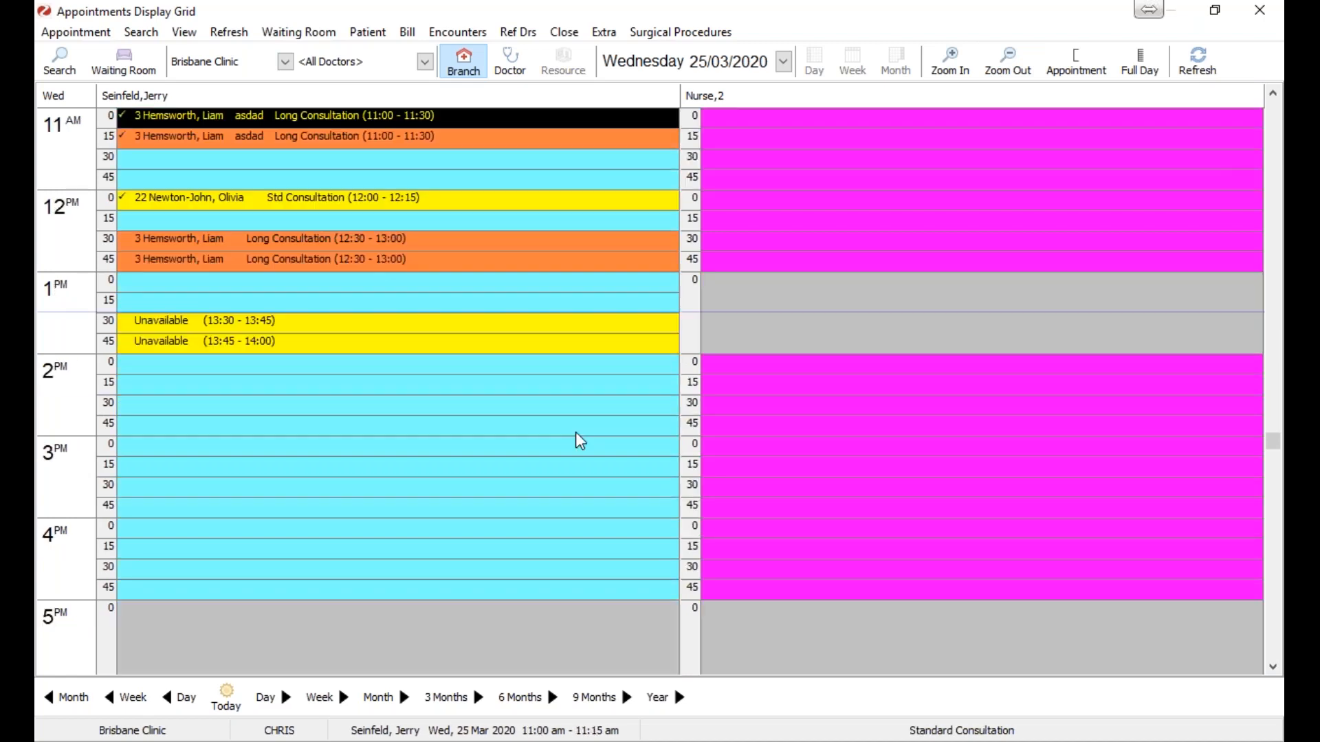
pyautogui.press('Down')
pyautogui.press('Down')
pyautogui.press('Down')
pyautogui.press('Down')
pyautogui.press('Down')
pyautogui.press('Down')
pyautogui.press('Down')
pyautogui.press('Up')
pyautogui.press('Up')
pyautogui.press('Up')
pyautogui.press('Up')
pyautogui.press('Up')
pyautogui.press('Up')
pyautogui.press('Up')
pyautogui.press('Up')
pyautogui.press('Up')
pyautogui.press('Up')
pyautogui.press('Up')
pyautogui.press('Up')
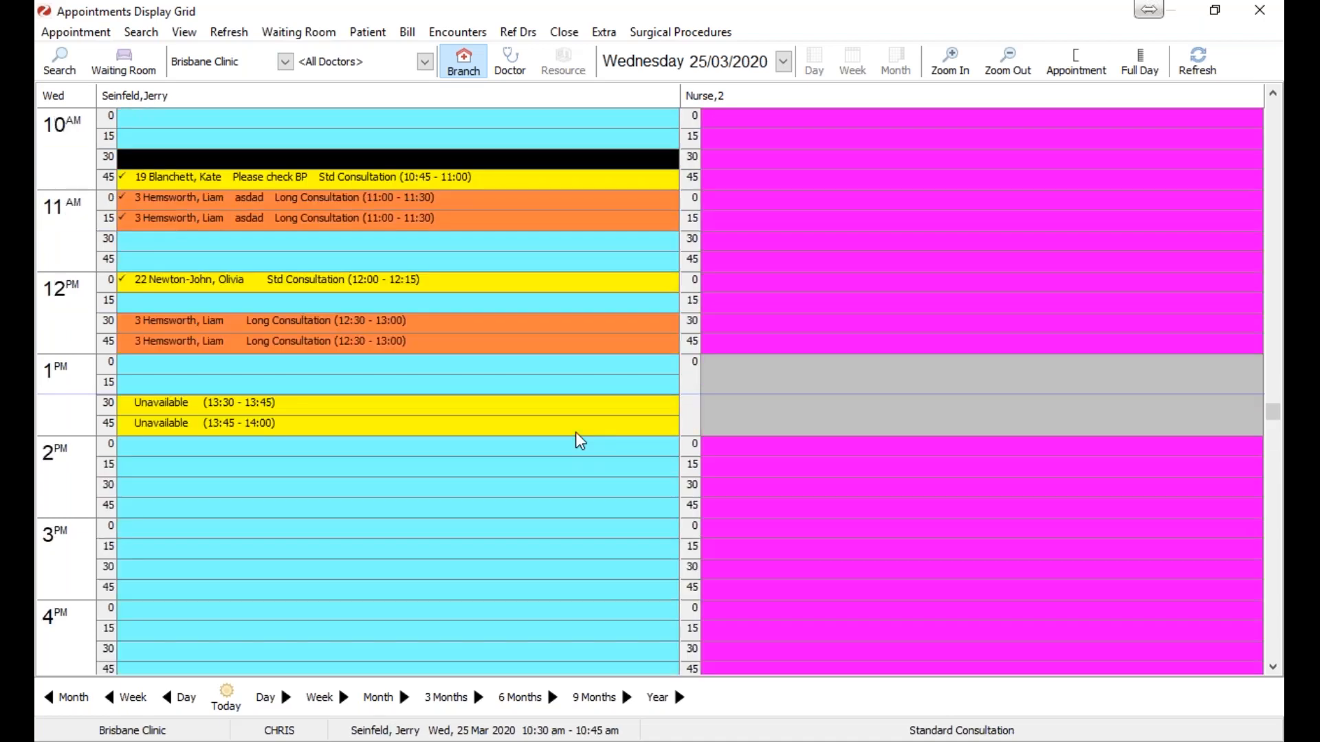
# Step: View the actions available for the first doctor's unscheduled 5 PM slot, including Extend schedule
pyautogui.scroll(-3, 280, 477)
pyautogui.rightClick(280, 475)
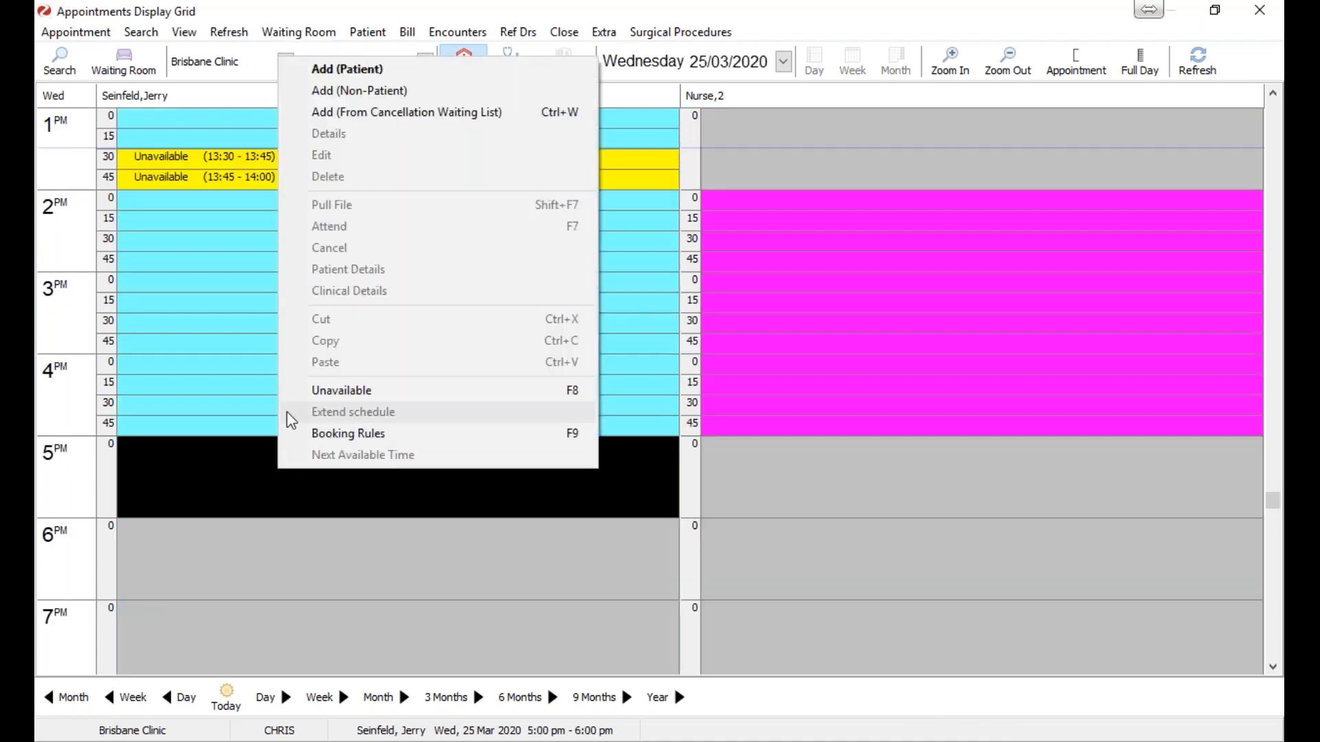
pyautogui.click(172, 526)
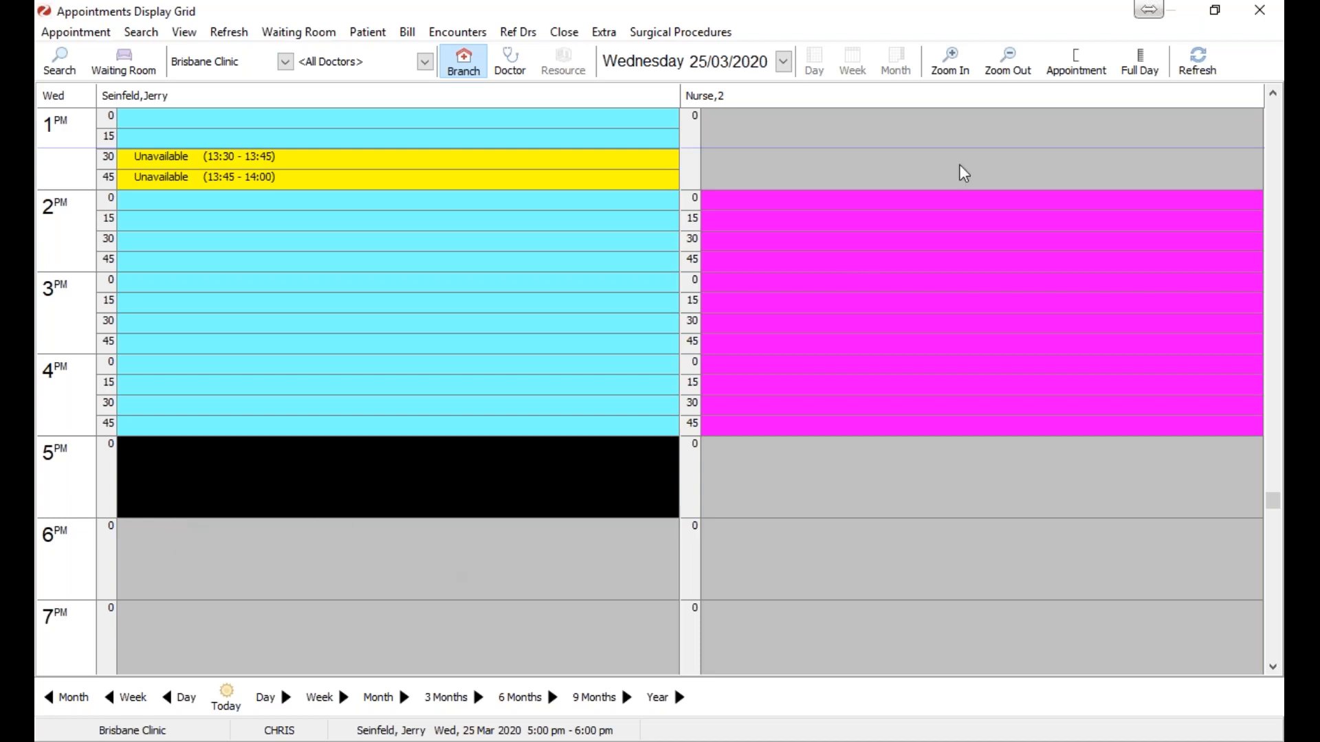
# Step: Close and reopen the appointments grid, and open the schedule setup for doctors and resources
pyautogui.click(1260, 9)
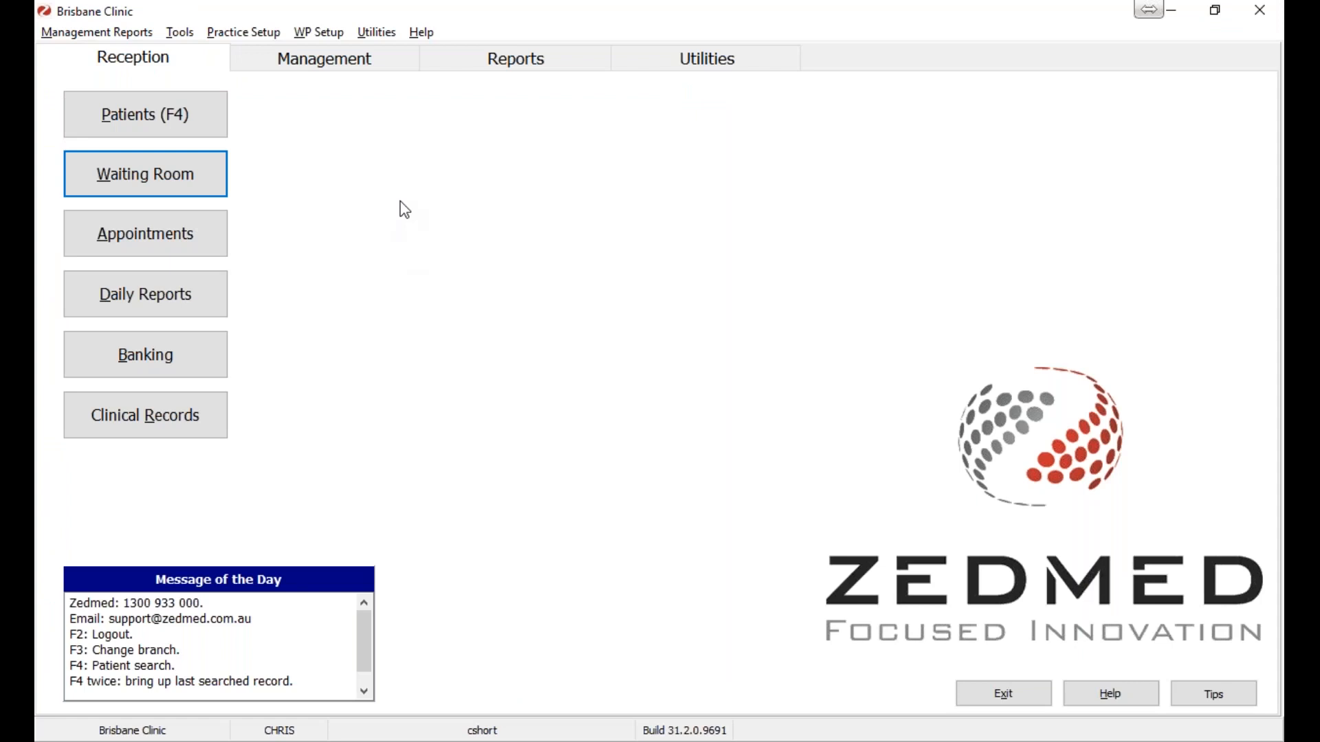
pyautogui.click(163, 235)
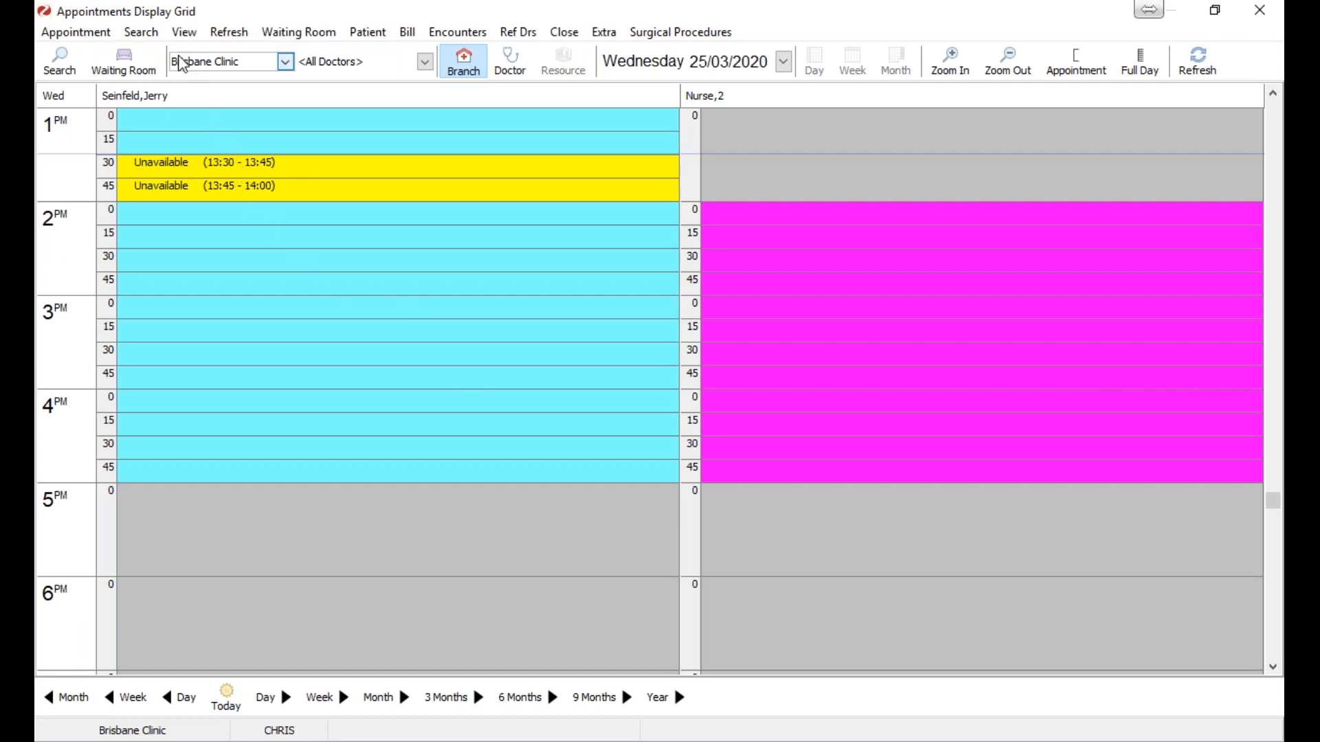
pyautogui.click(183, 32)
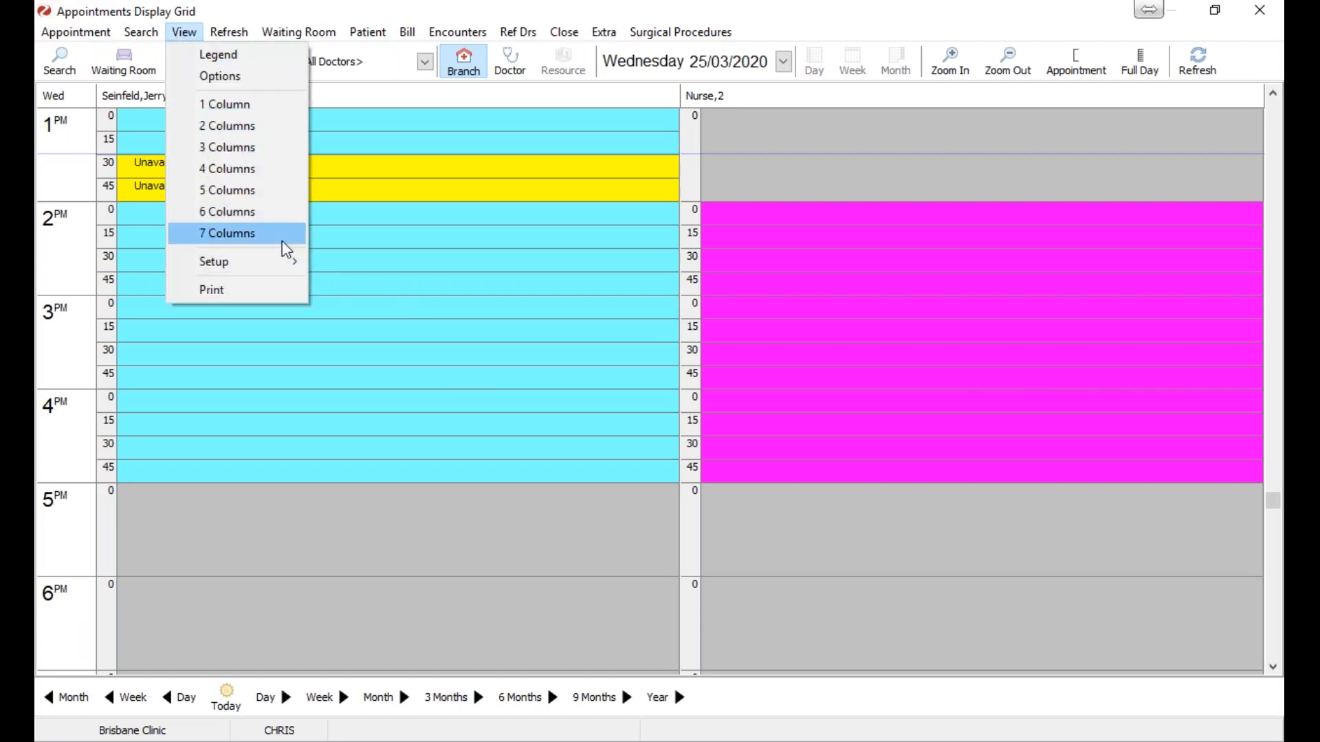
pyautogui.moveTo(286, 267)
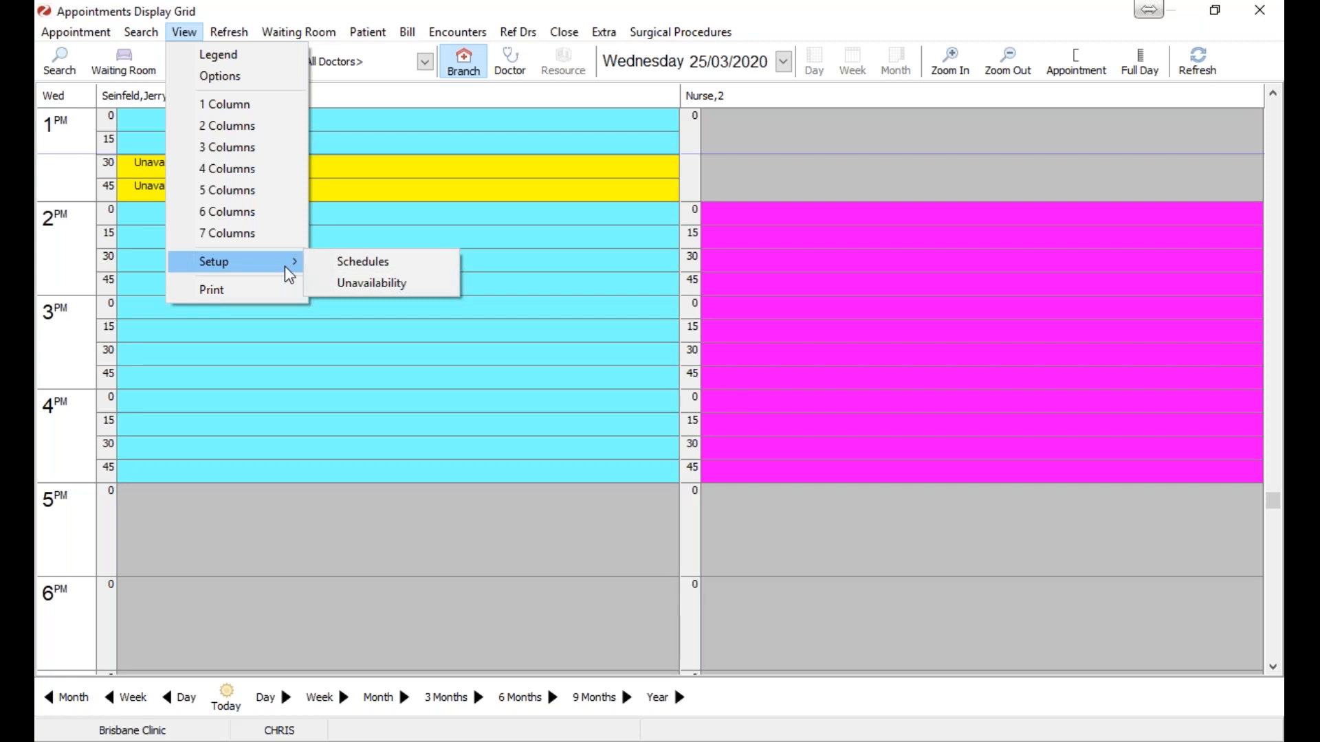
pyautogui.click(365, 265)
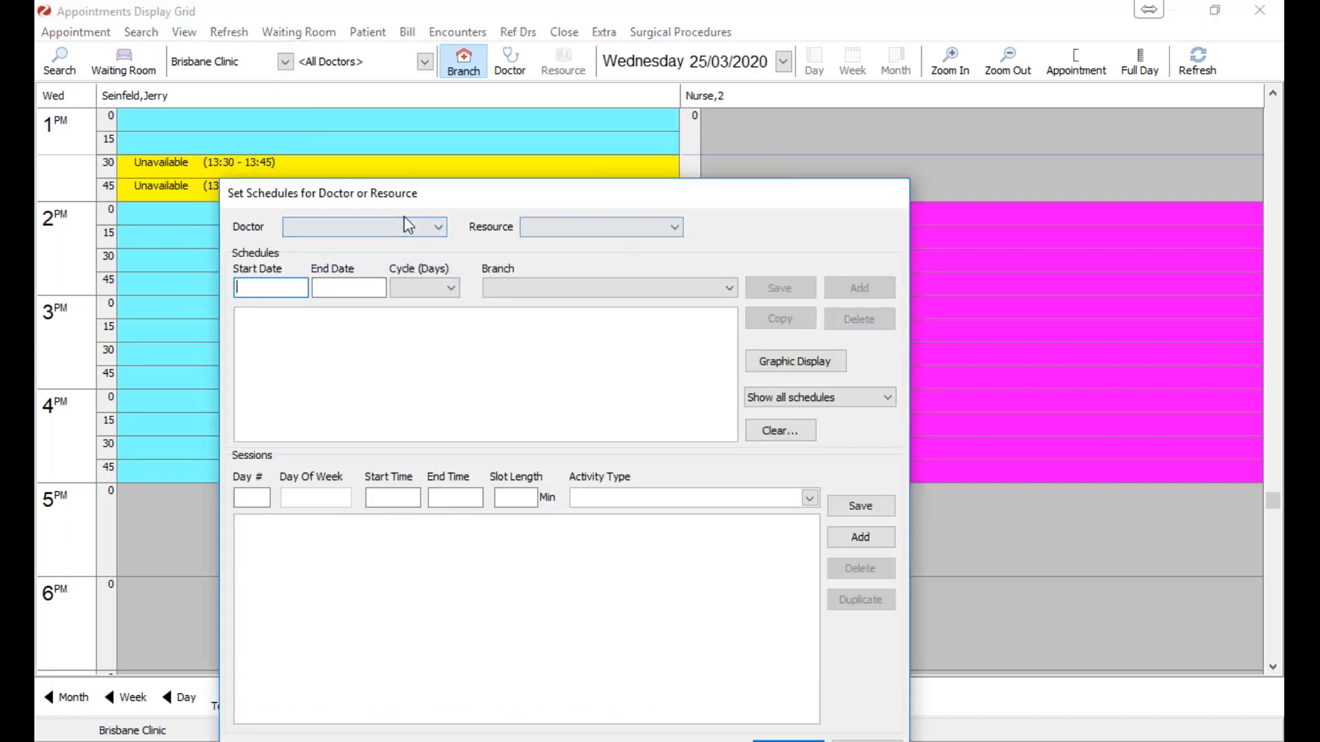
# Step: View the existing schedules and sessions of the first, fourth and second doctors listed in the schedule setup
pyautogui.click(437, 228)
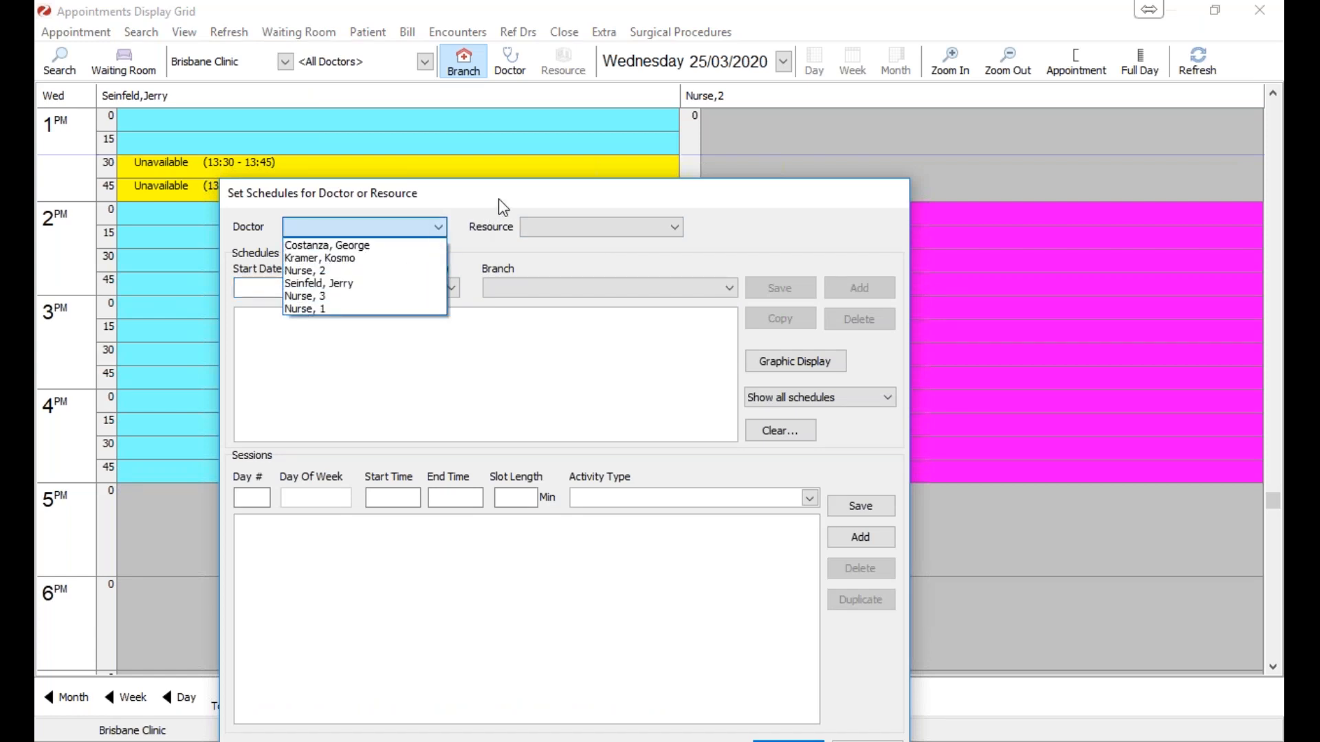
pyautogui.click(581, 197)
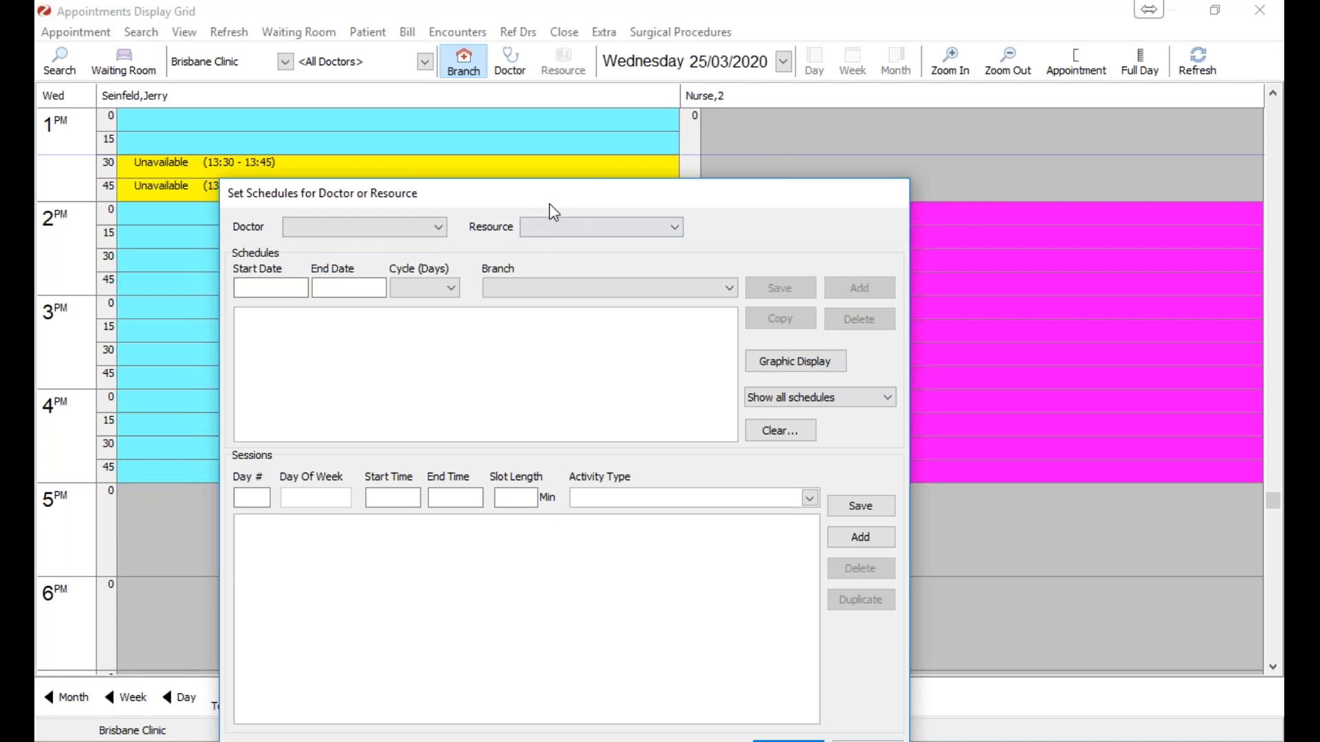
pyautogui.click(435, 220)
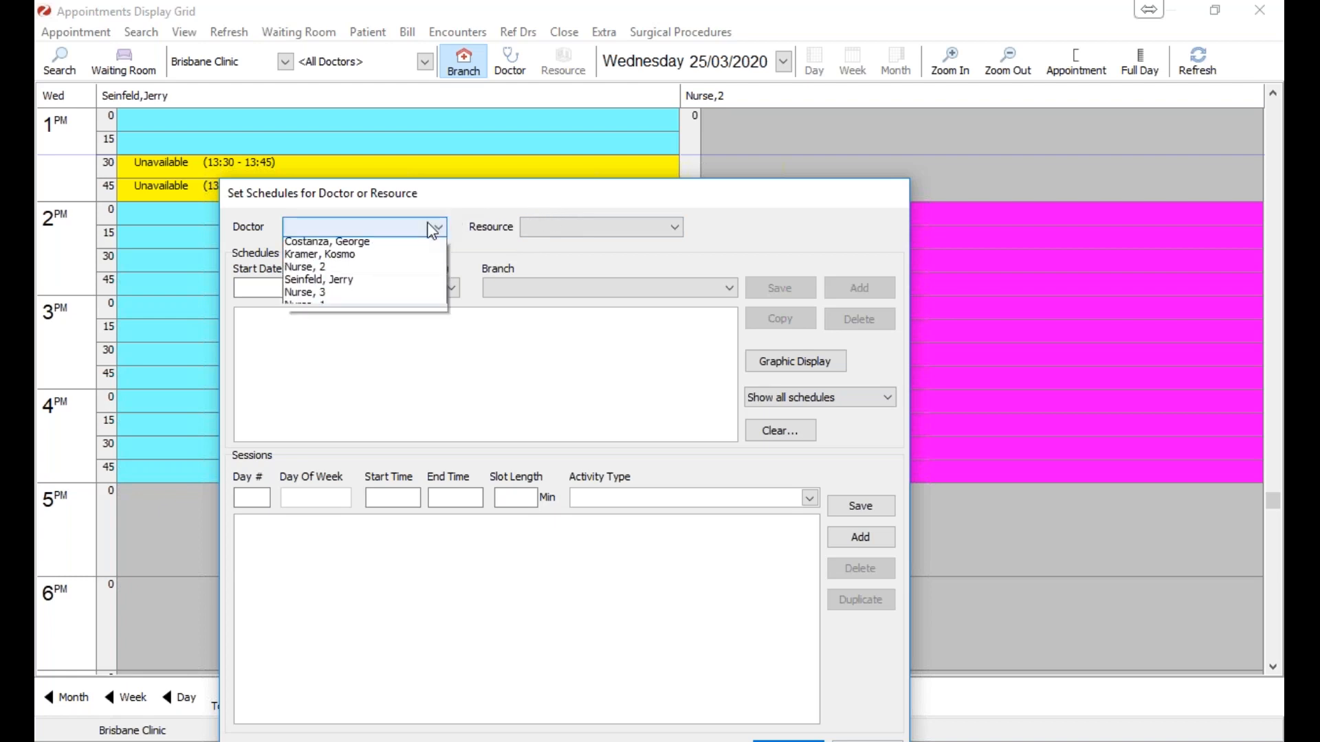
pyautogui.click(376, 245)
pyautogui.click(387, 225)
pyautogui.press('Down')
pyautogui.press('Down')
pyautogui.press('Down')
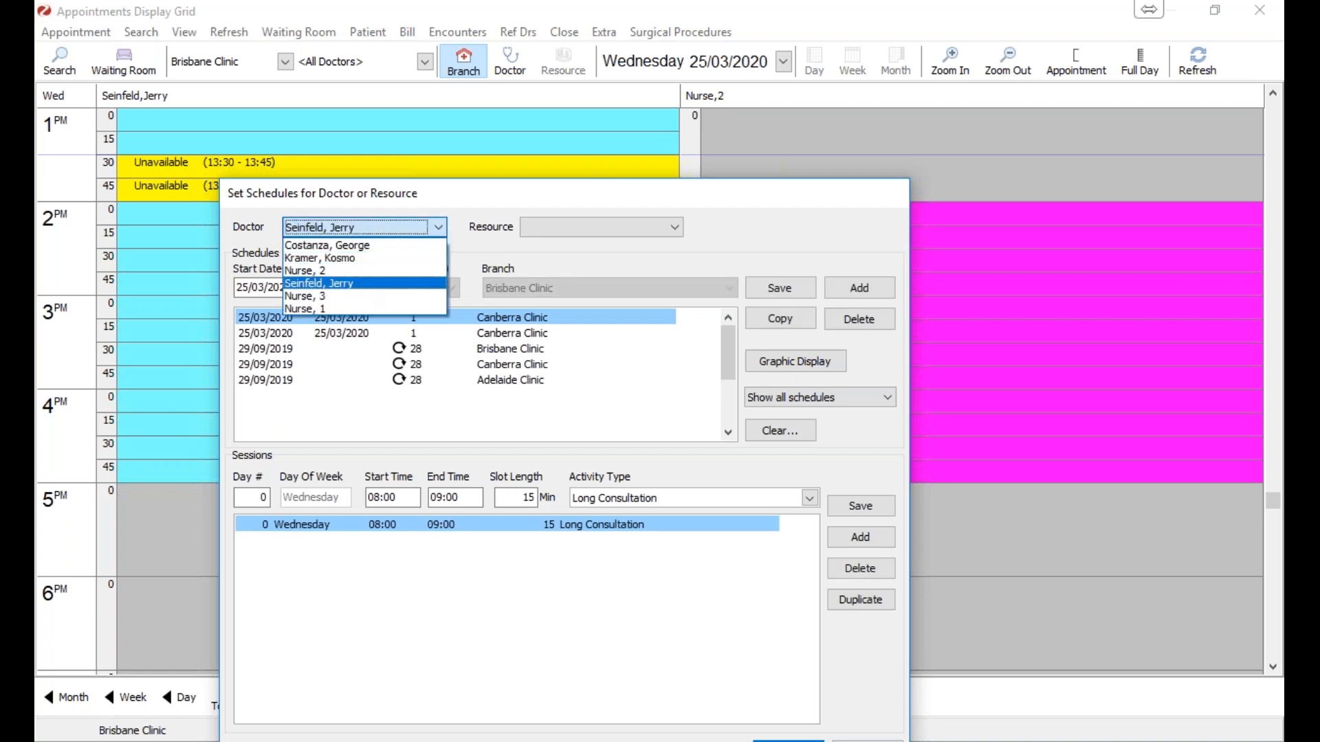
pyautogui.press('Return')
pyautogui.click(366, 227)
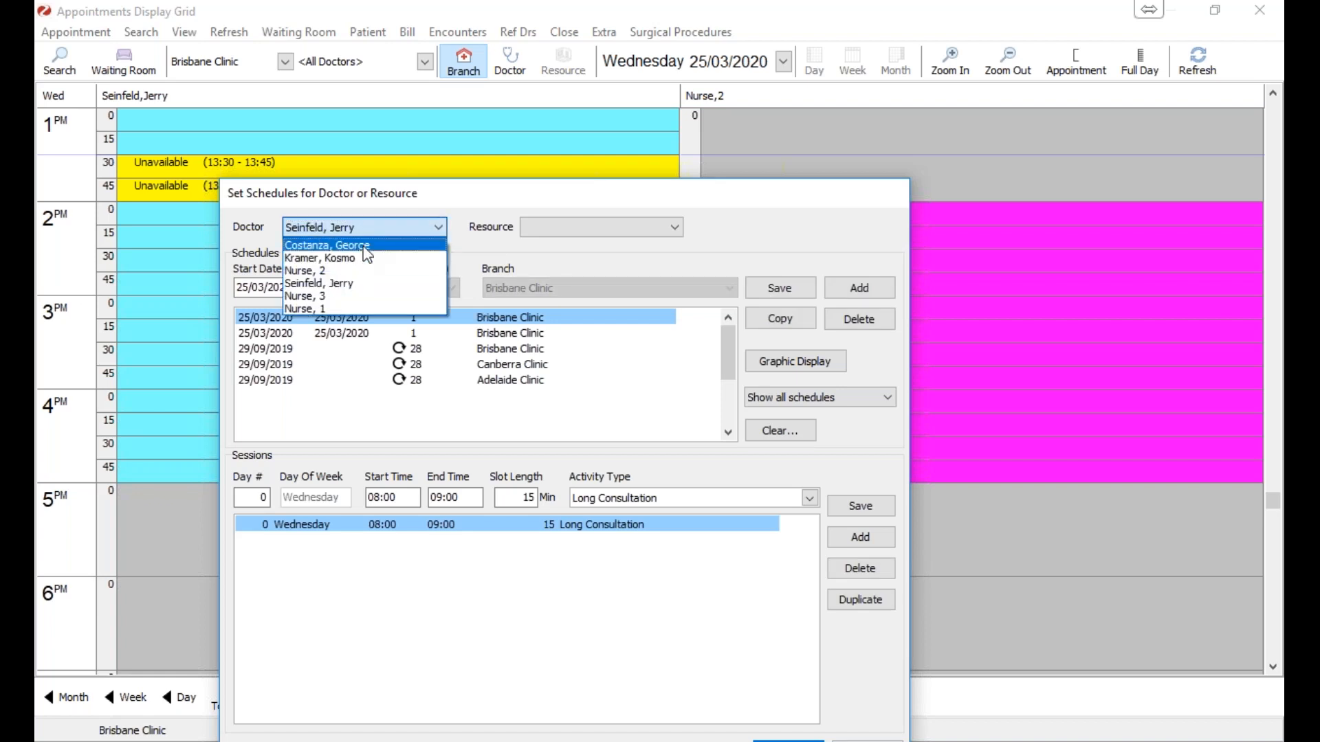
pyautogui.click(364, 258)
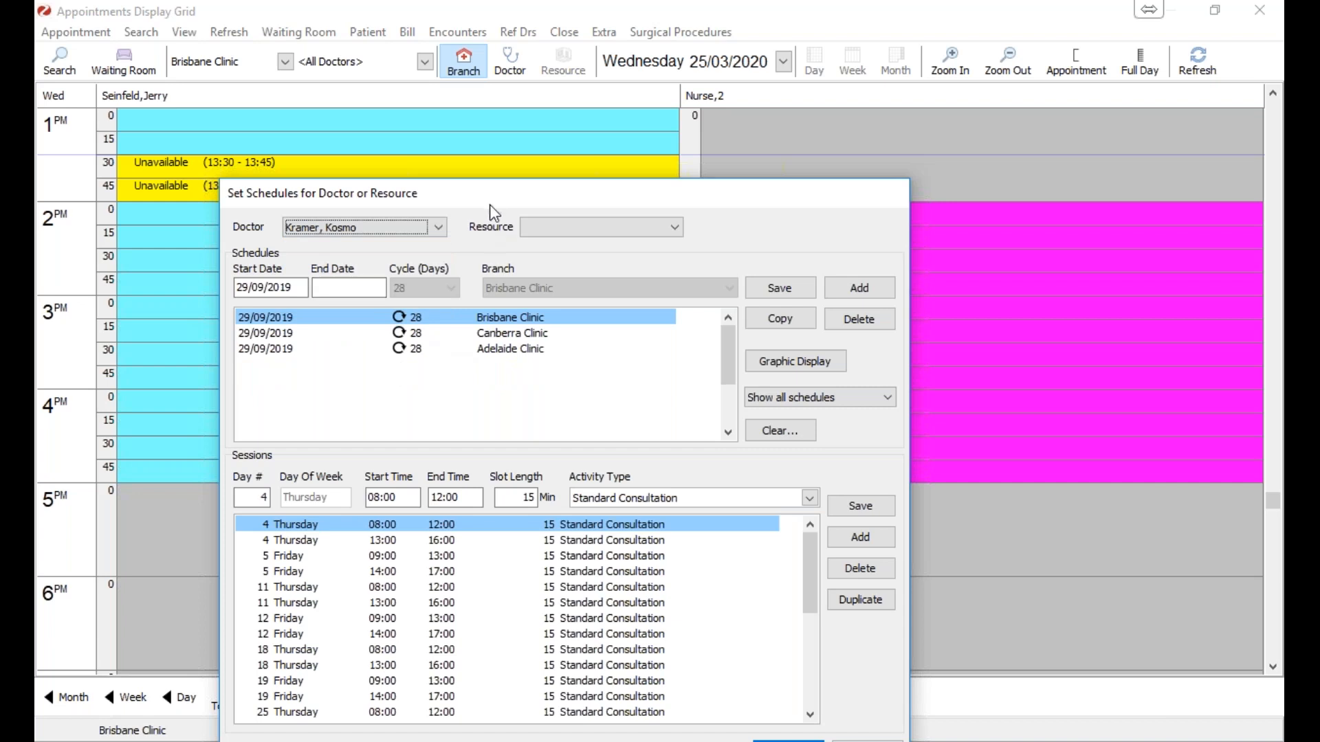
# Step: Examine the fourth listed doctor's two one-day Brisbane Clinic schedules for 25/03/2020 and the recurring 28-day Brisbane schedule with their sessions
pyautogui.moveTo(490, 190); pyautogui.dragTo(441, 57)
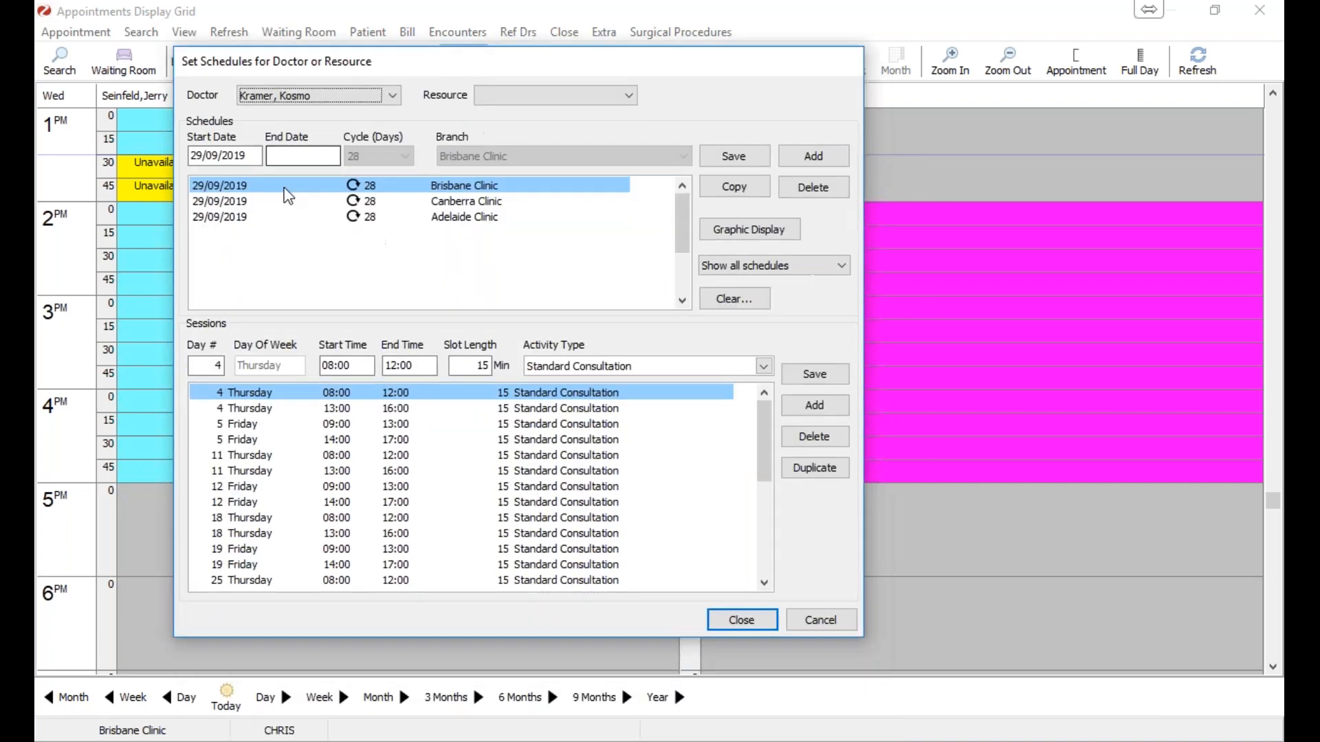
pyautogui.click(378, 98)
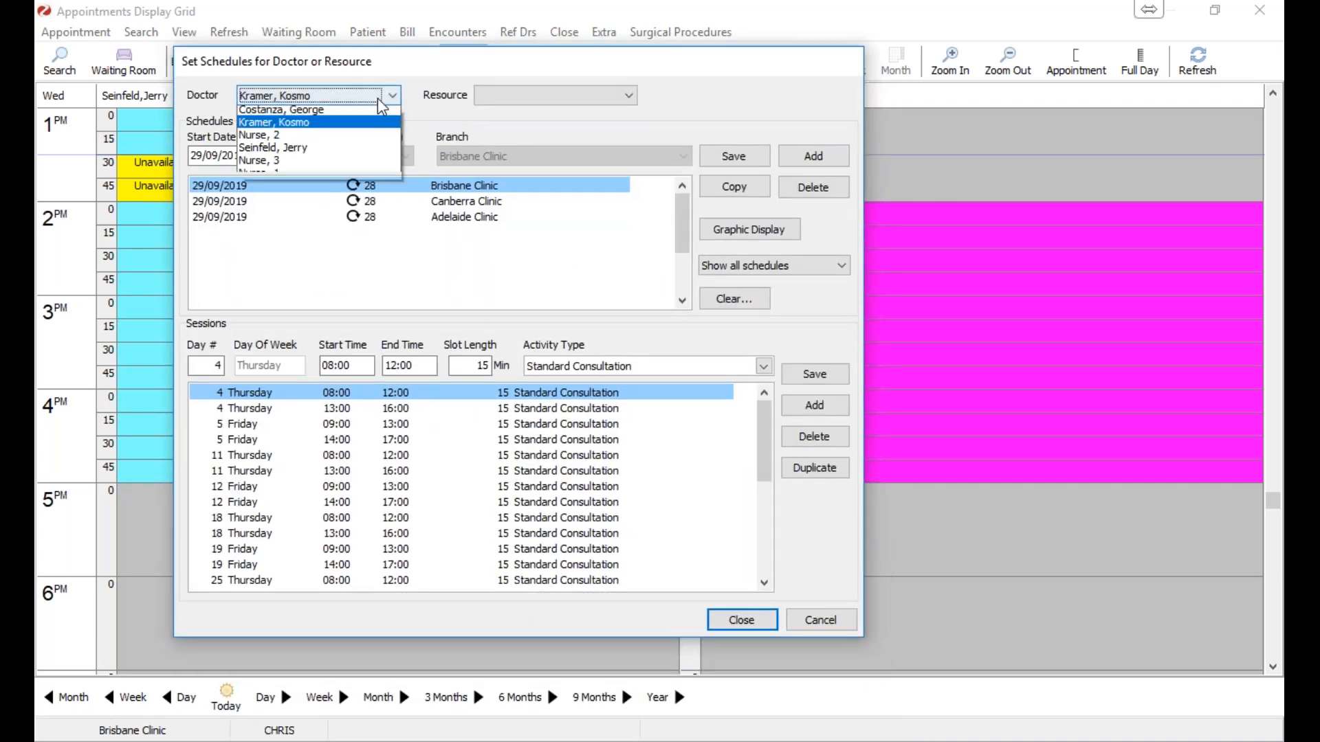
pyautogui.click(342, 153)
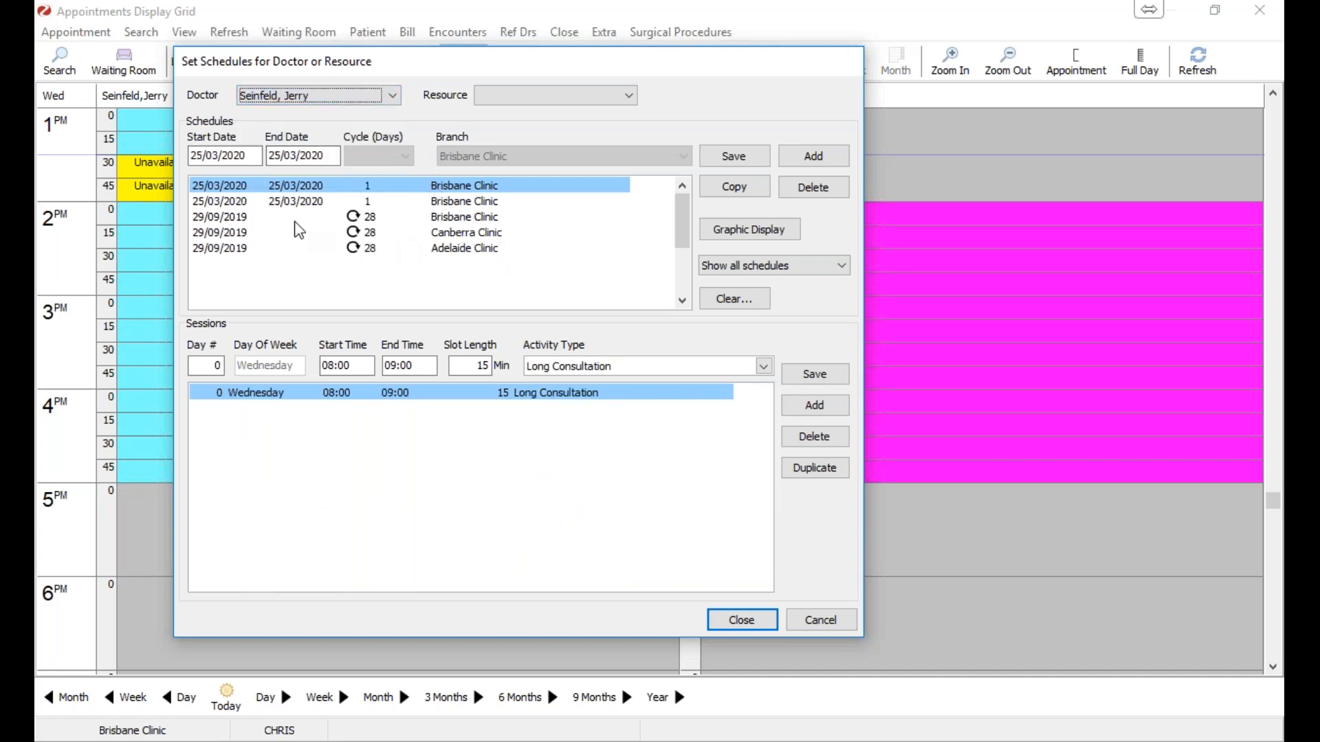
pyautogui.click(370, 217)
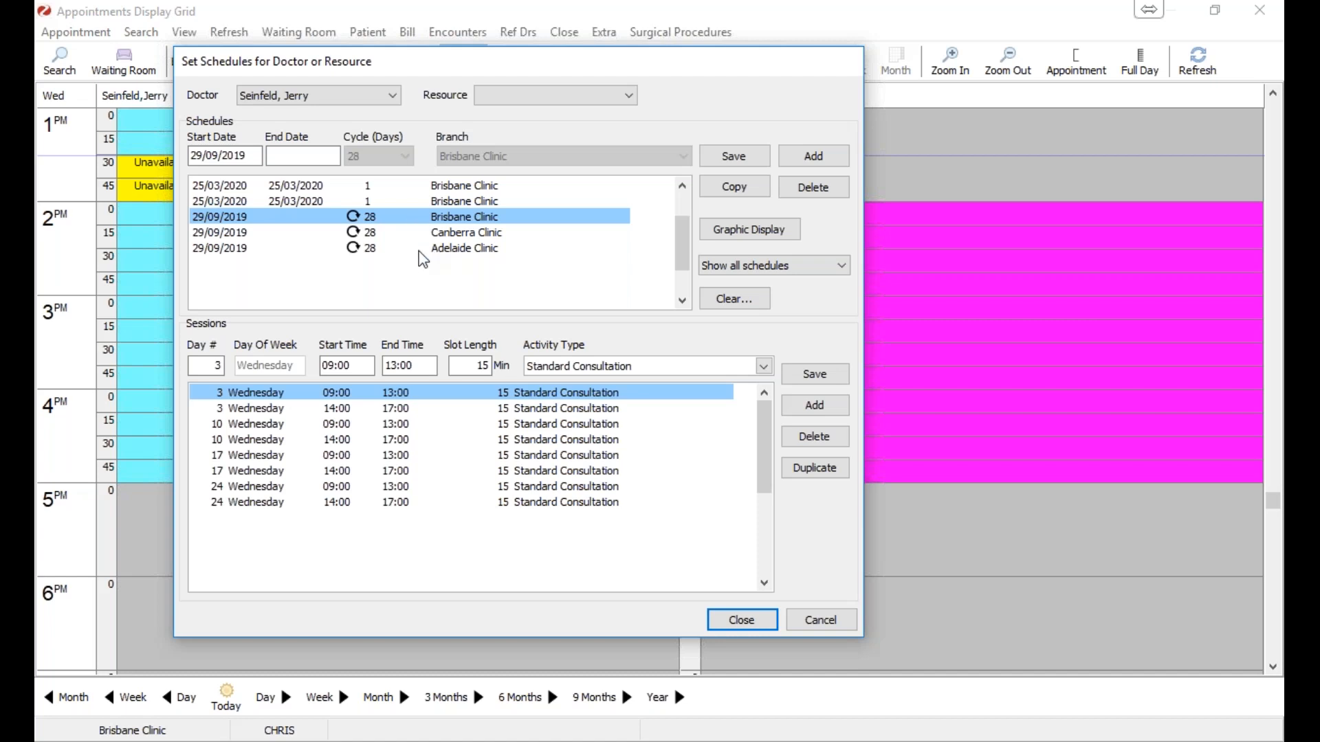
pyautogui.click(398, 201)
pyautogui.click(398, 185)
pyautogui.click(404, 201)
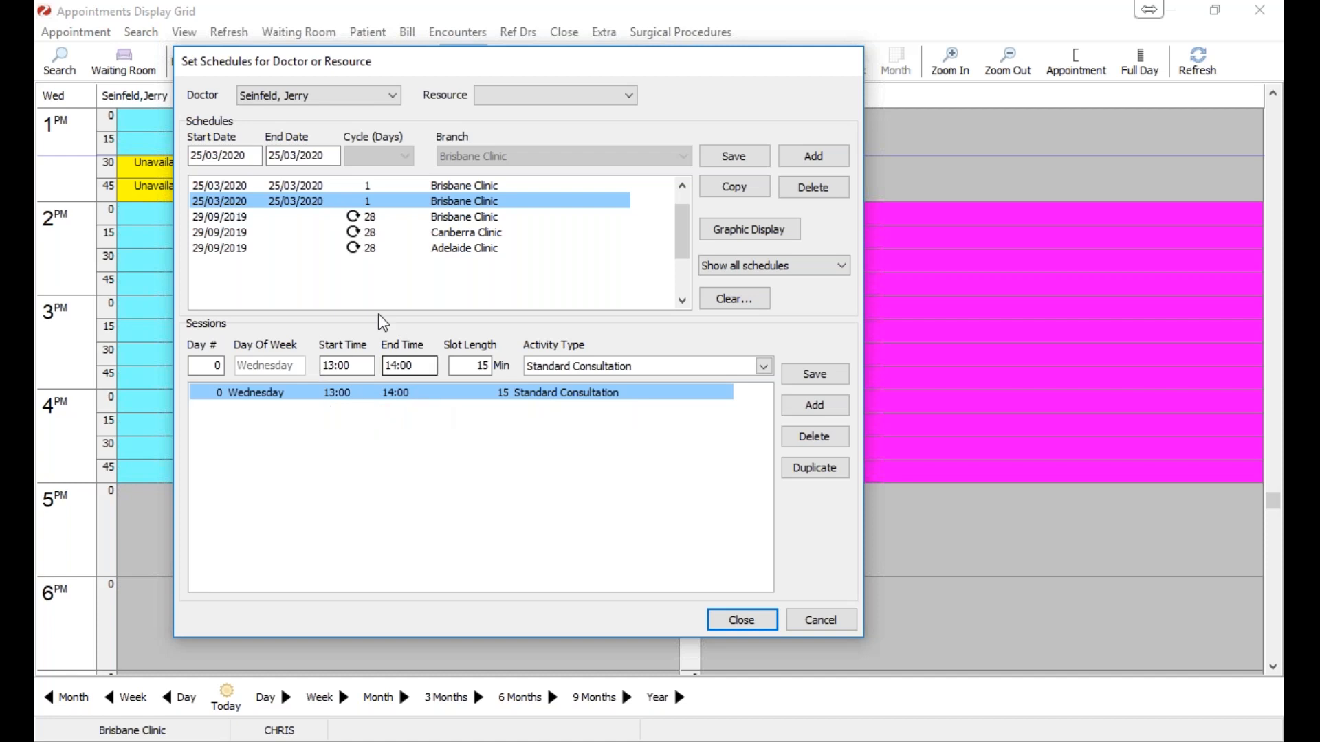
pyautogui.click(316, 187)
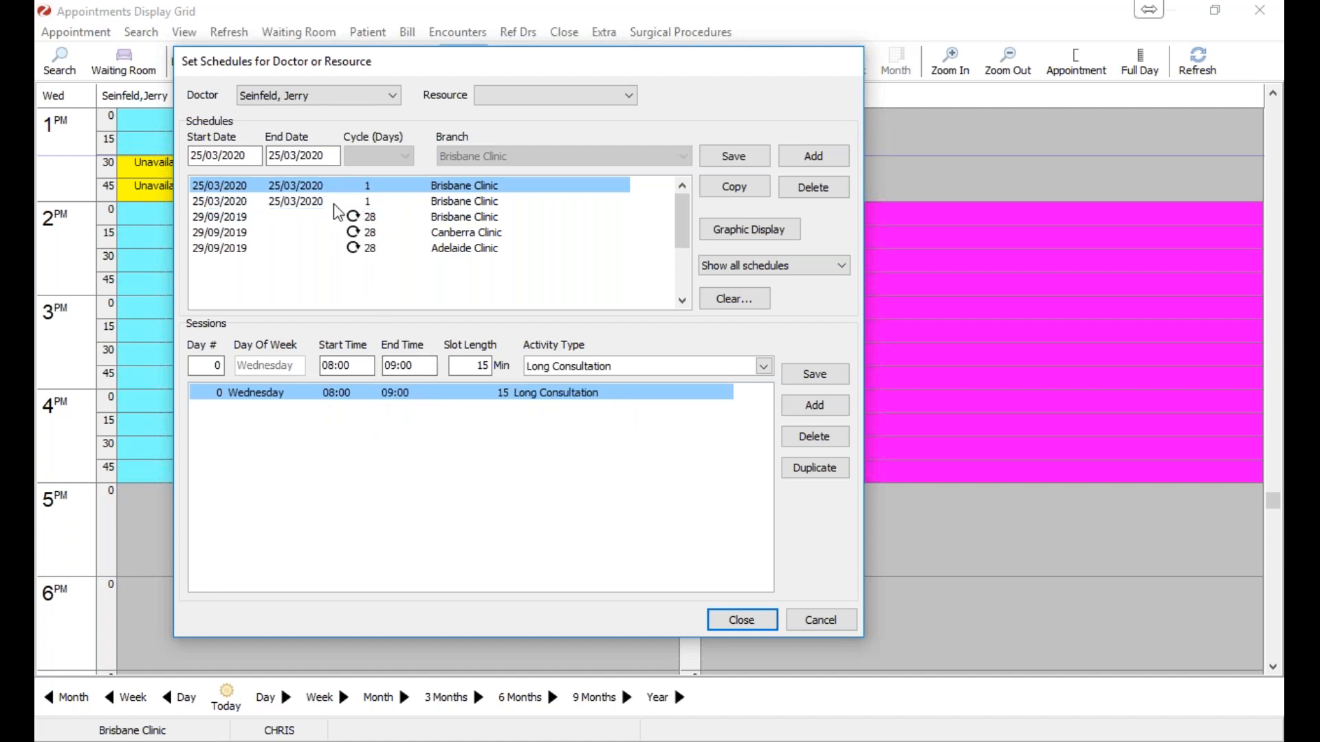
pyautogui.click(352, 202)
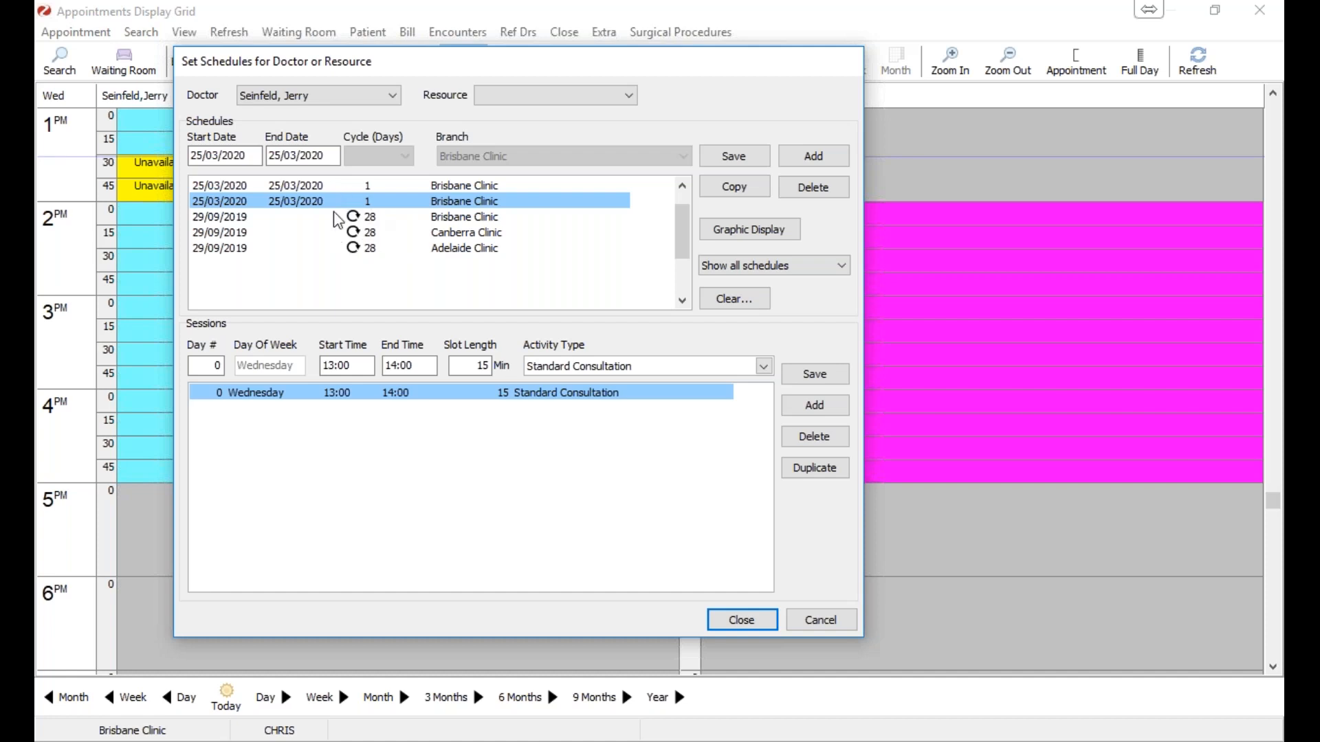
pyautogui.click(327, 185)
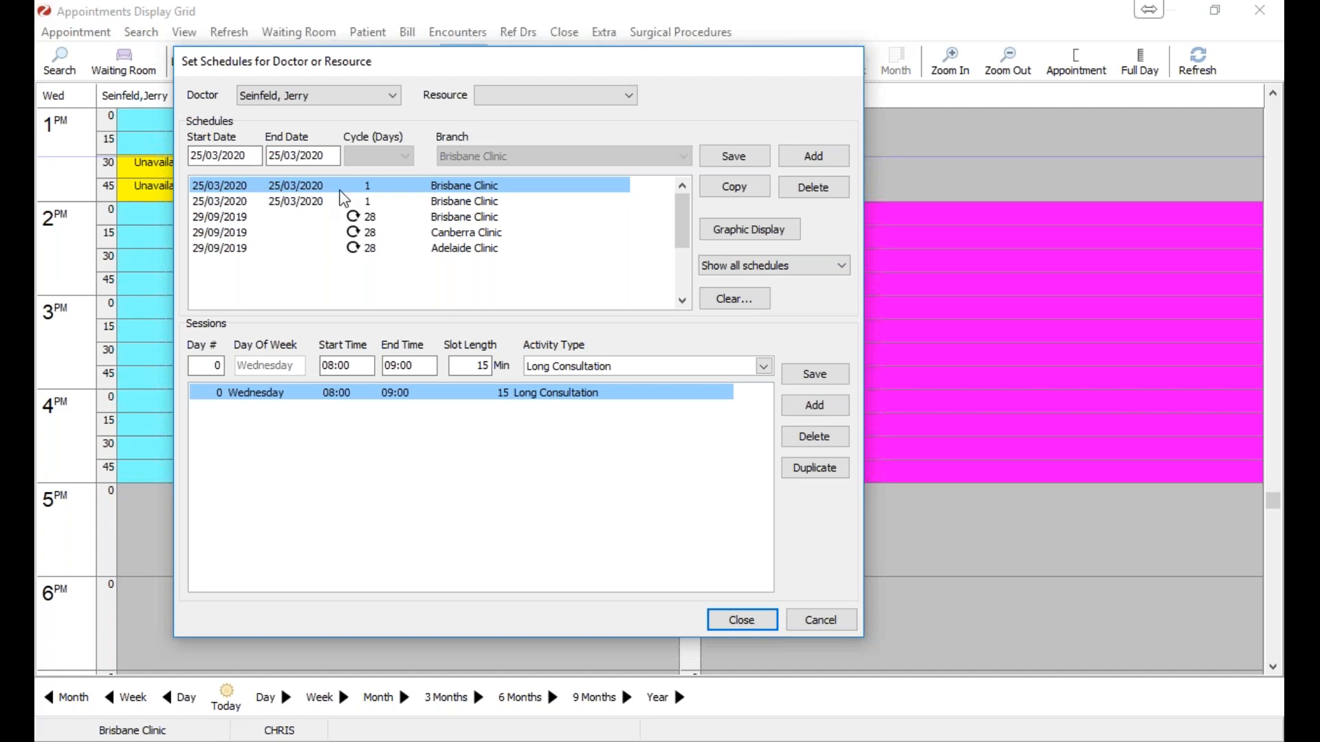
pyautogui.moveTo(375, 72); pyautogui.dragTo(629, 115)
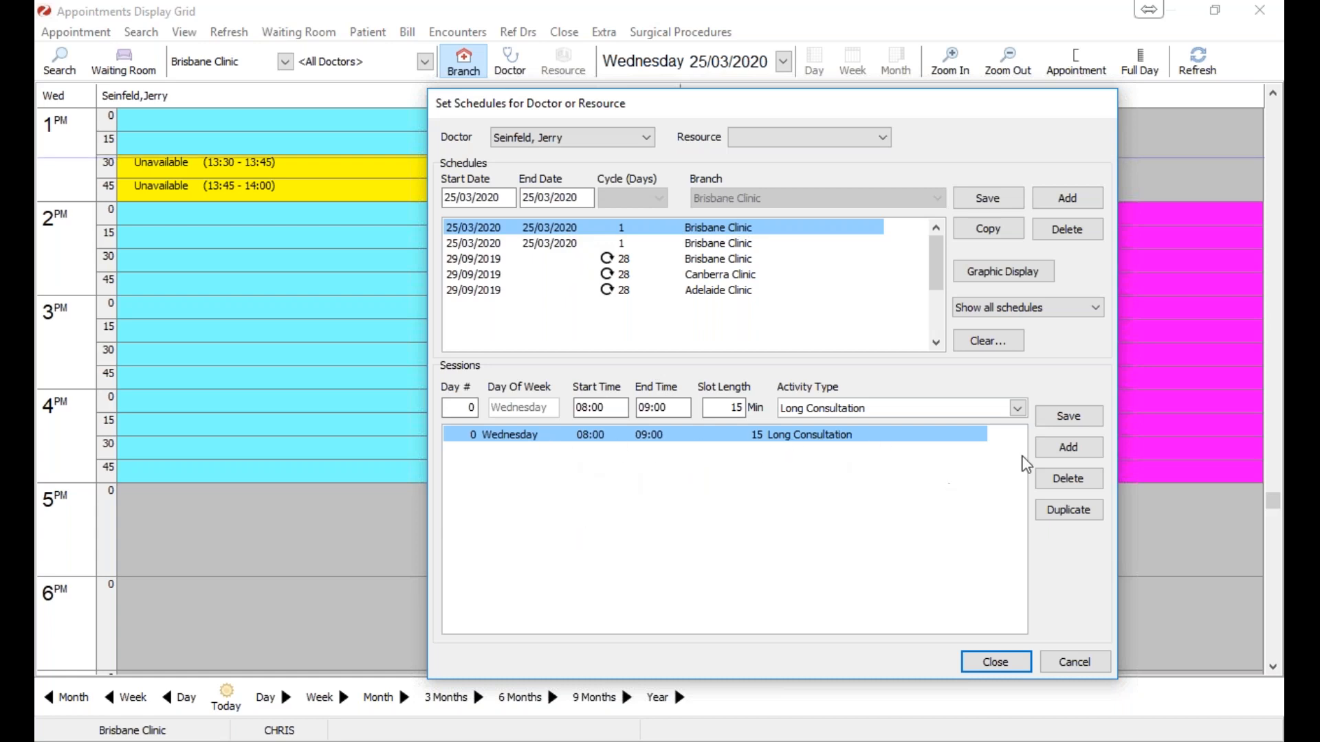
# Step: Try deleting the fourth doctor's 08:00–09:00 Long Consultation session and its one-day Brisbane Clinic schedule, and cancel the schedule setup
pyautogui.click(1084, 485)
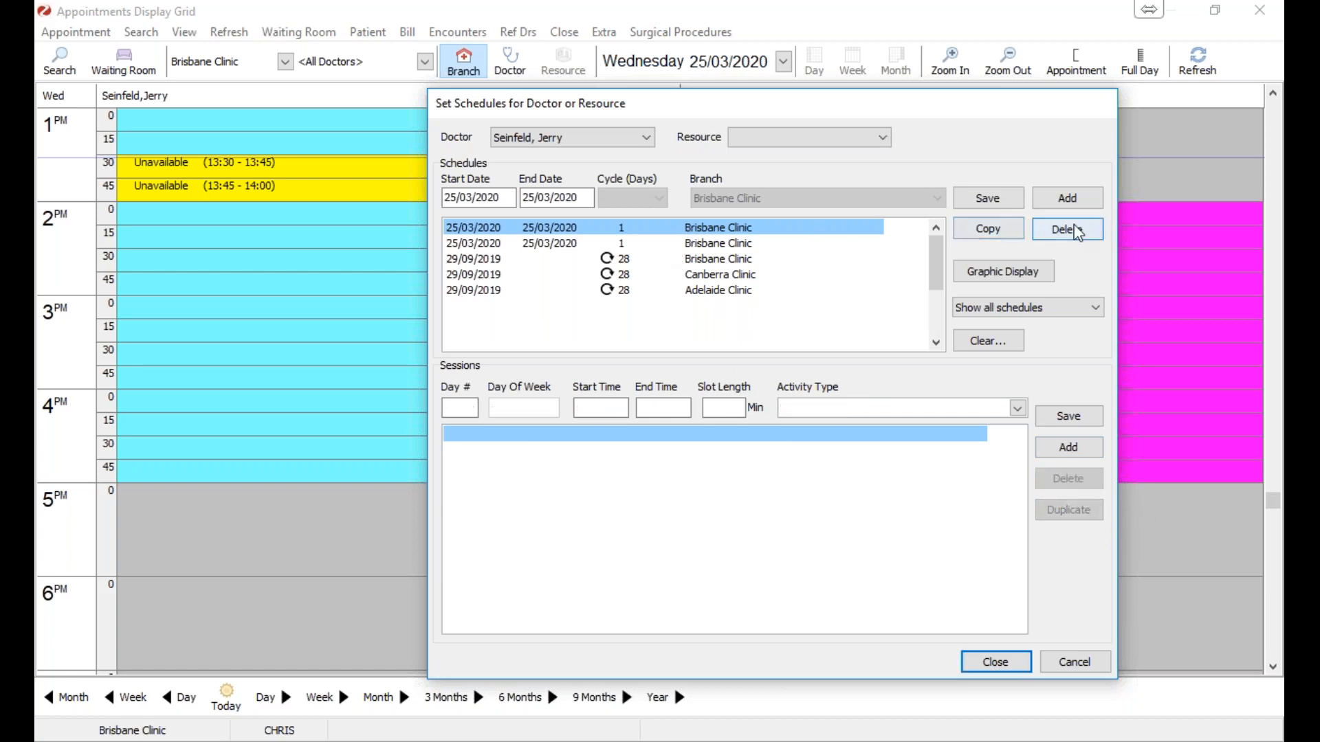
pyautogui.click(1068, 229)
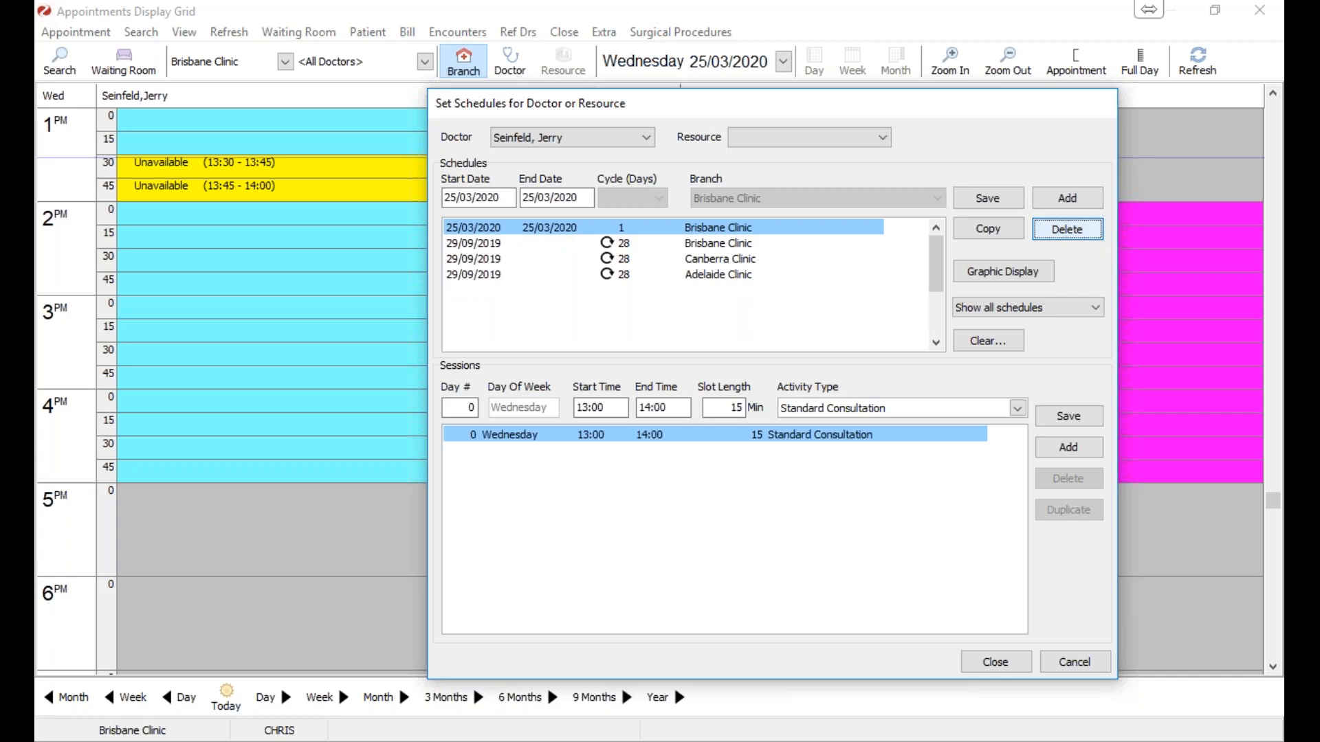
pyautogui.click(1078, 423)
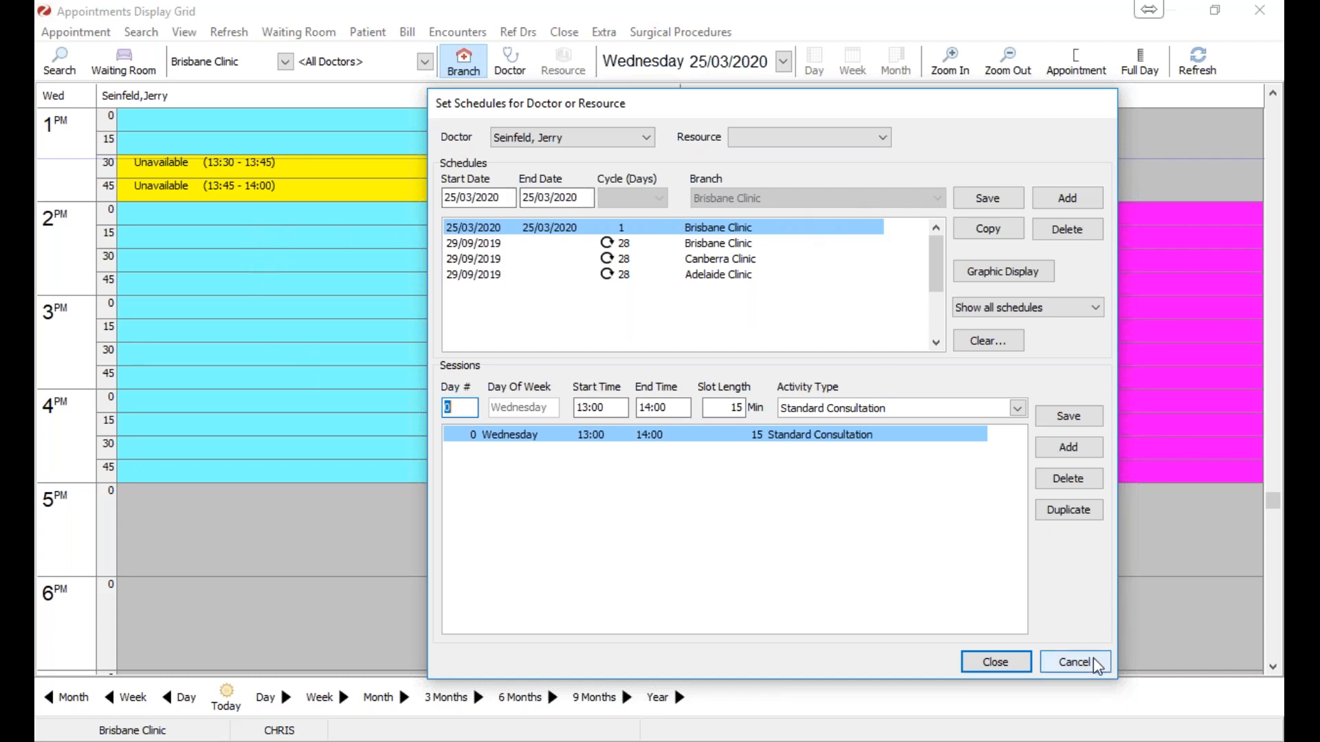
pyautogui.click(1074, 662)
# Step: Check the Brisbane Clinic grid for Wednesday 25/03/2020 and reopen the schedule setup for doctors and resources
pyautogui.scroll(13, 621, 394)
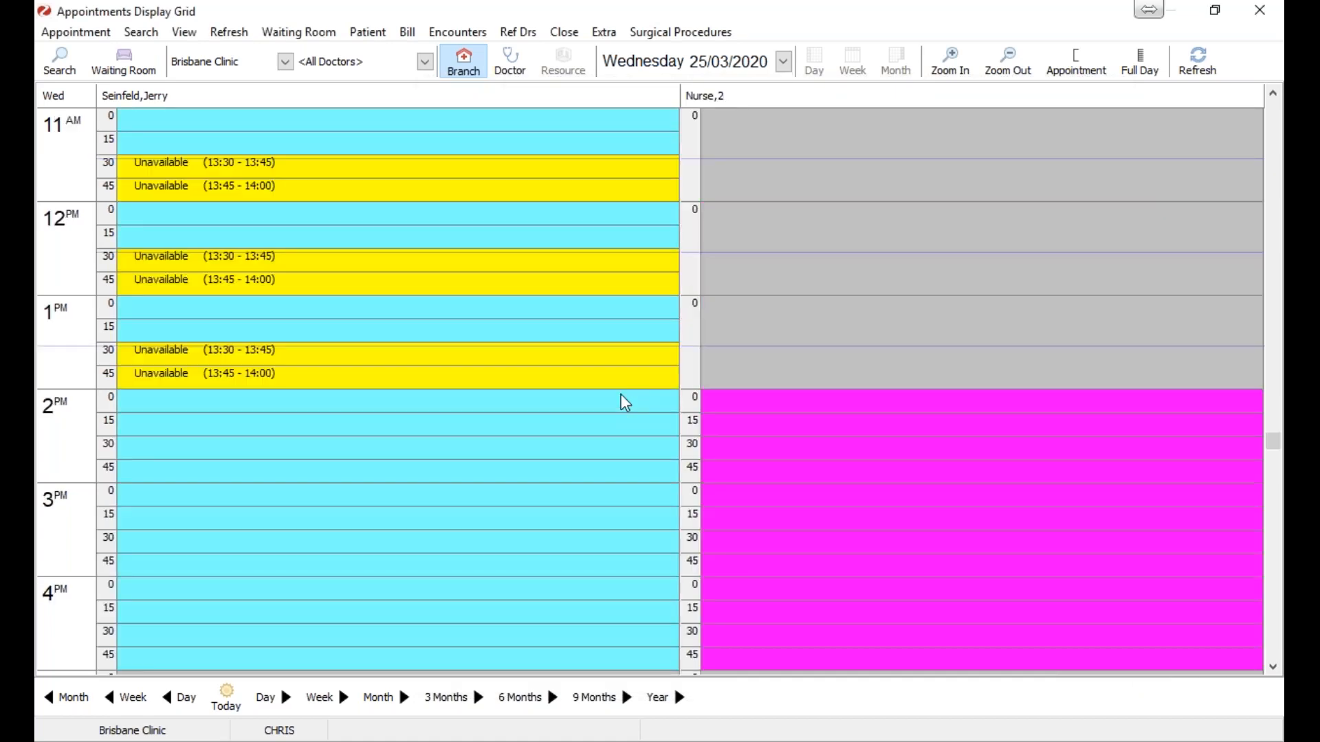
pyautogui.scroll(-1, 621, 394)
pyautogui.scroll(-6, 625, 402)
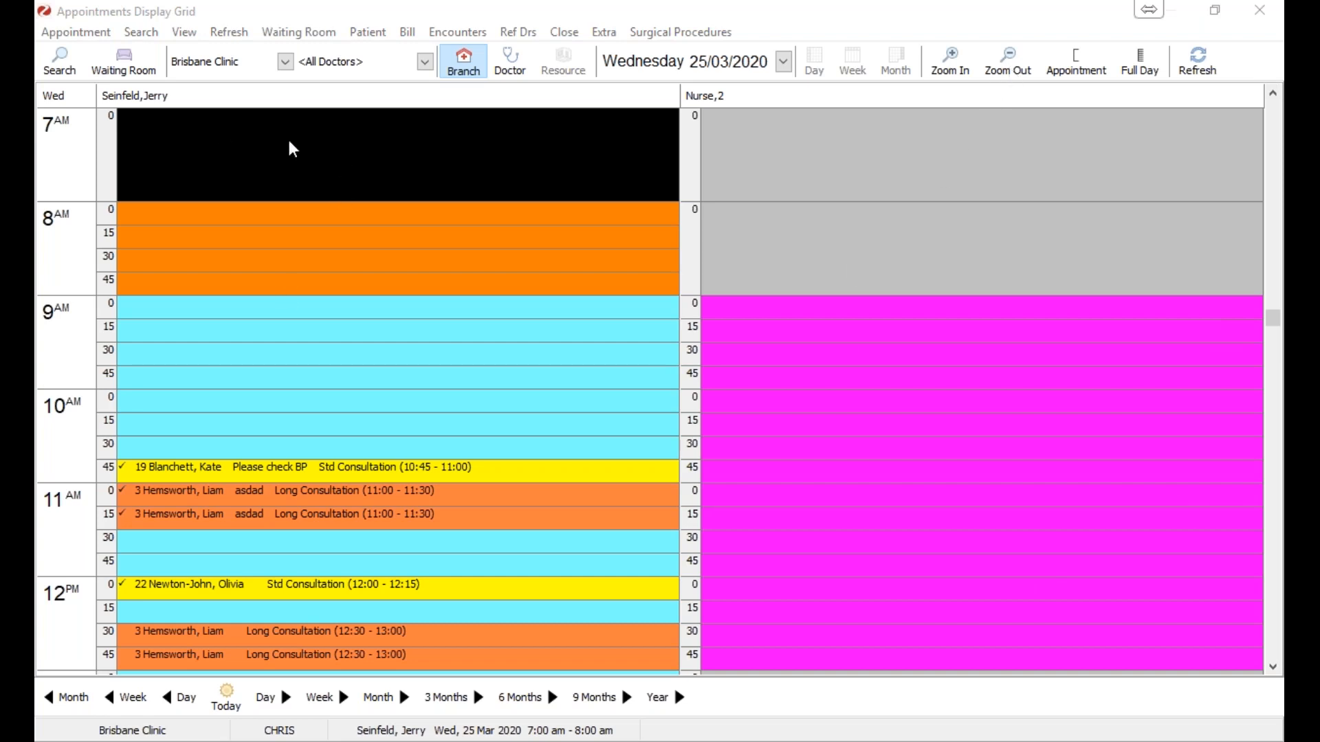
pyautogui.click(182, 29)
pyautogui.click(184, 33)
pyautogui.click(184, 33)
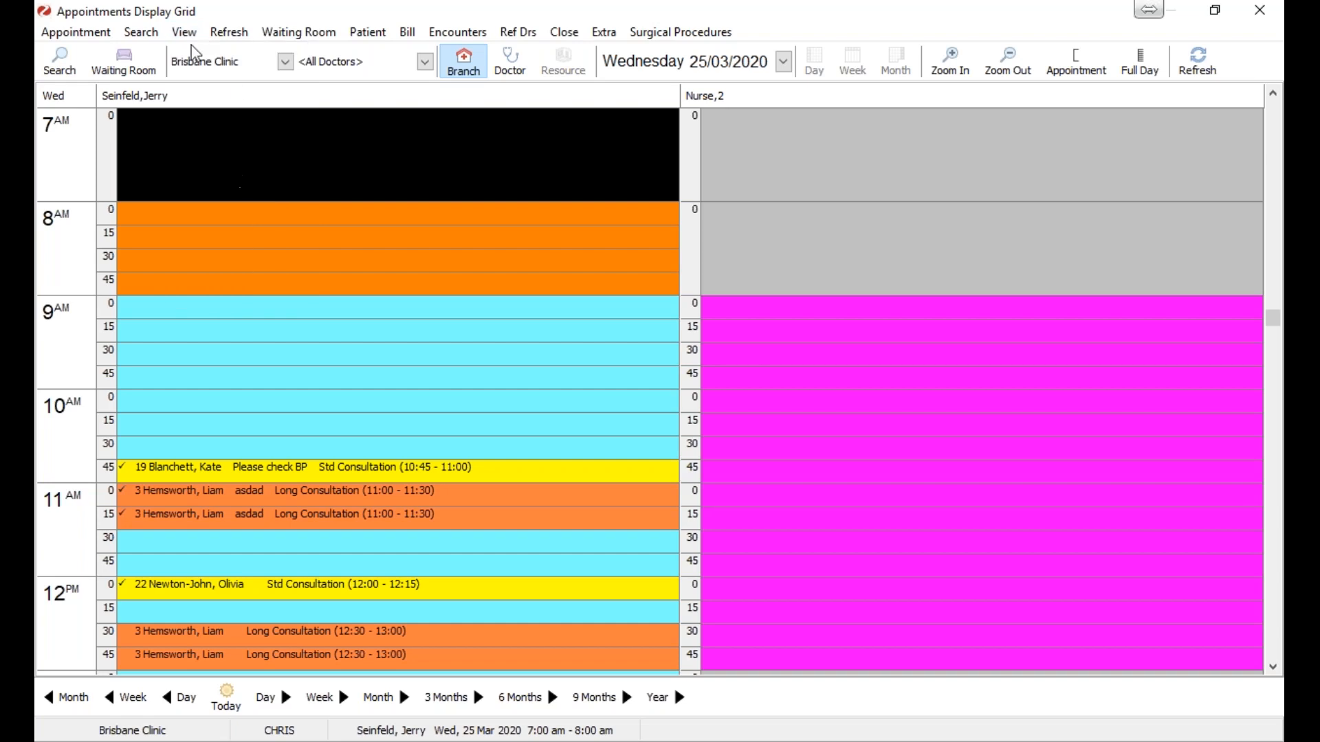
pyautogui.click(184, 33)
pyautogui.click(184, 33)
pyautogui.click(184, 33)
pyautogui.moveTo(280, 263)
pyautogui.click(385, 268)
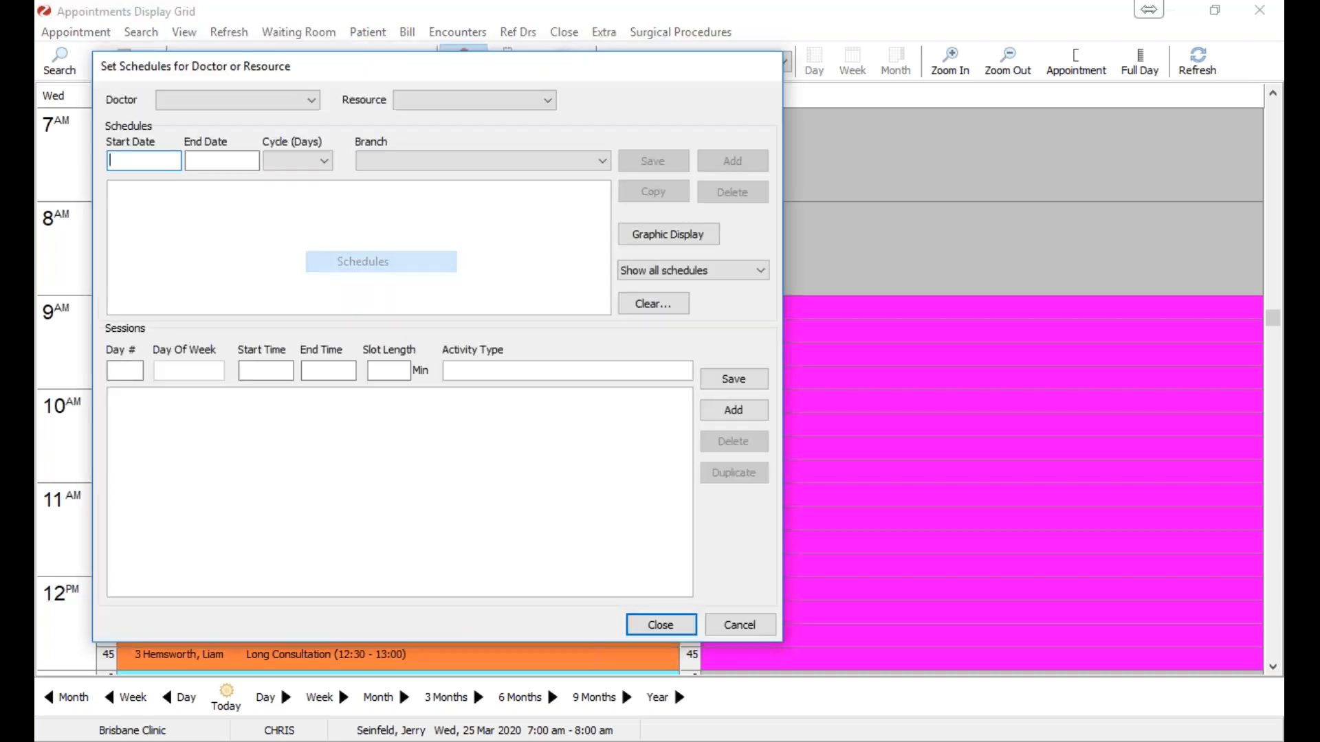
# Step: Delete the first listed doctor's 08:00–09:00 Long Consultation session and its one-day Canberra Clinic schedule for 25/03/2020
pyautogui.click(312, 103)
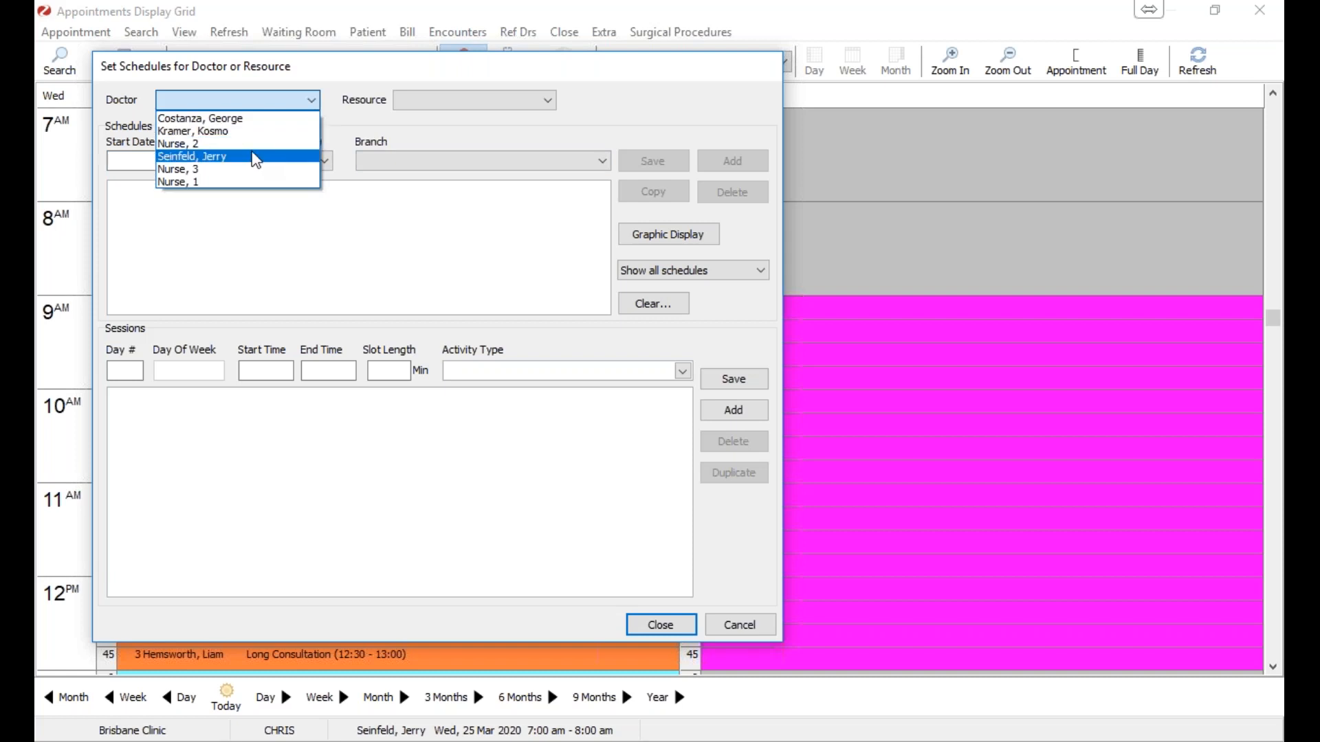
pyautogui.click(256, 159)
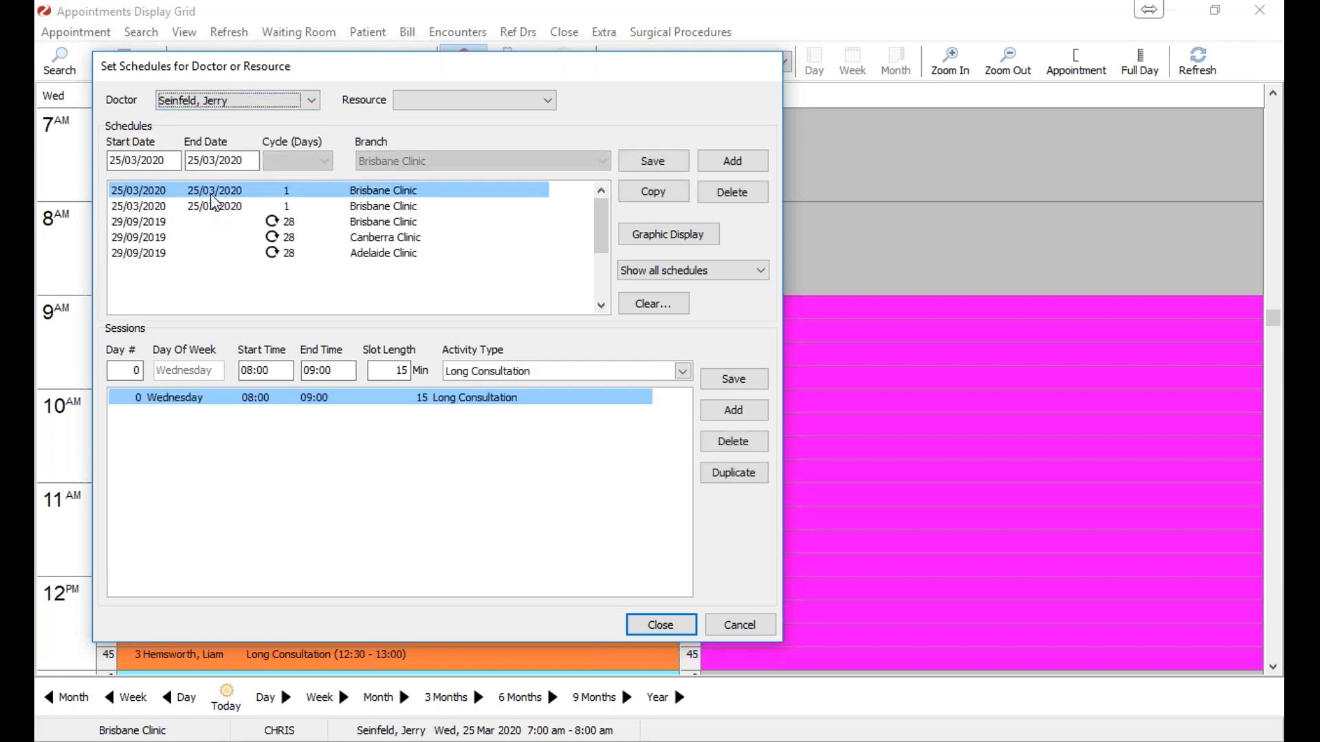
pyautogui.click(295, 102)
pyautogui.click(267, 120)
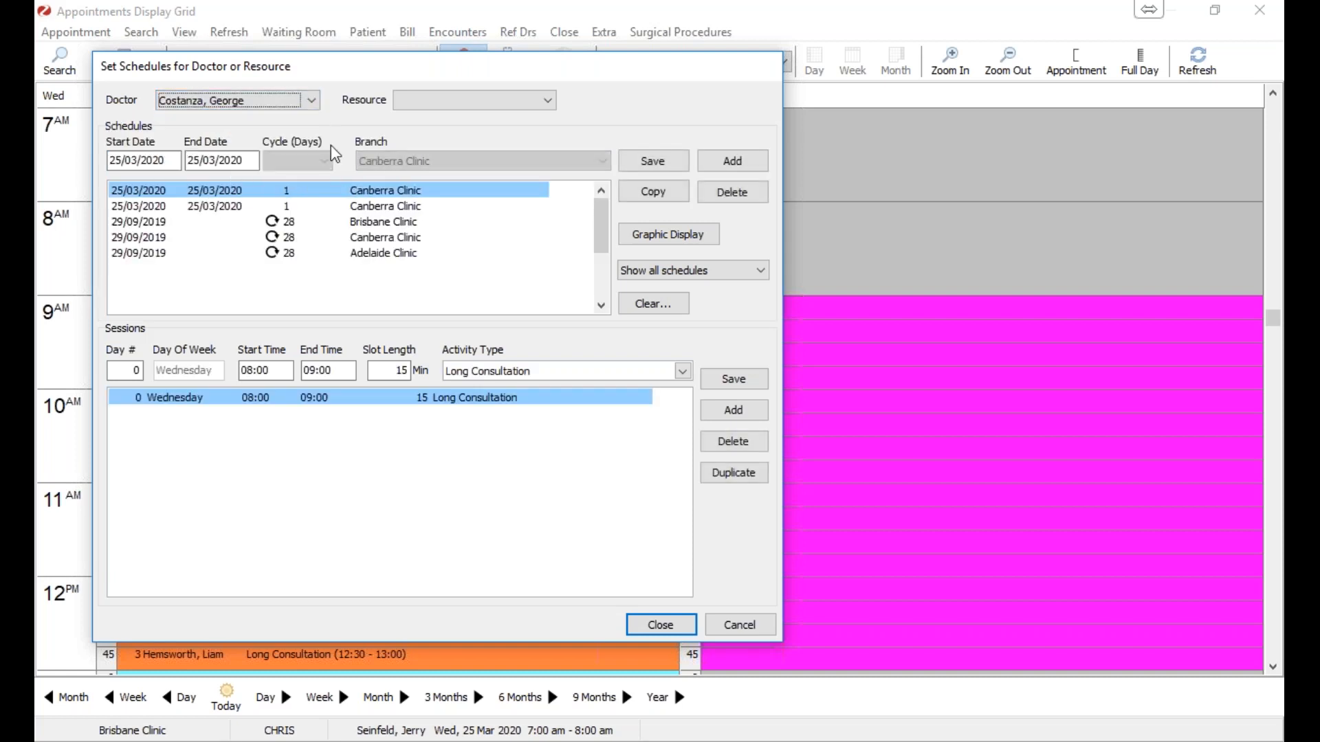
pyautogui.click(247, 102)
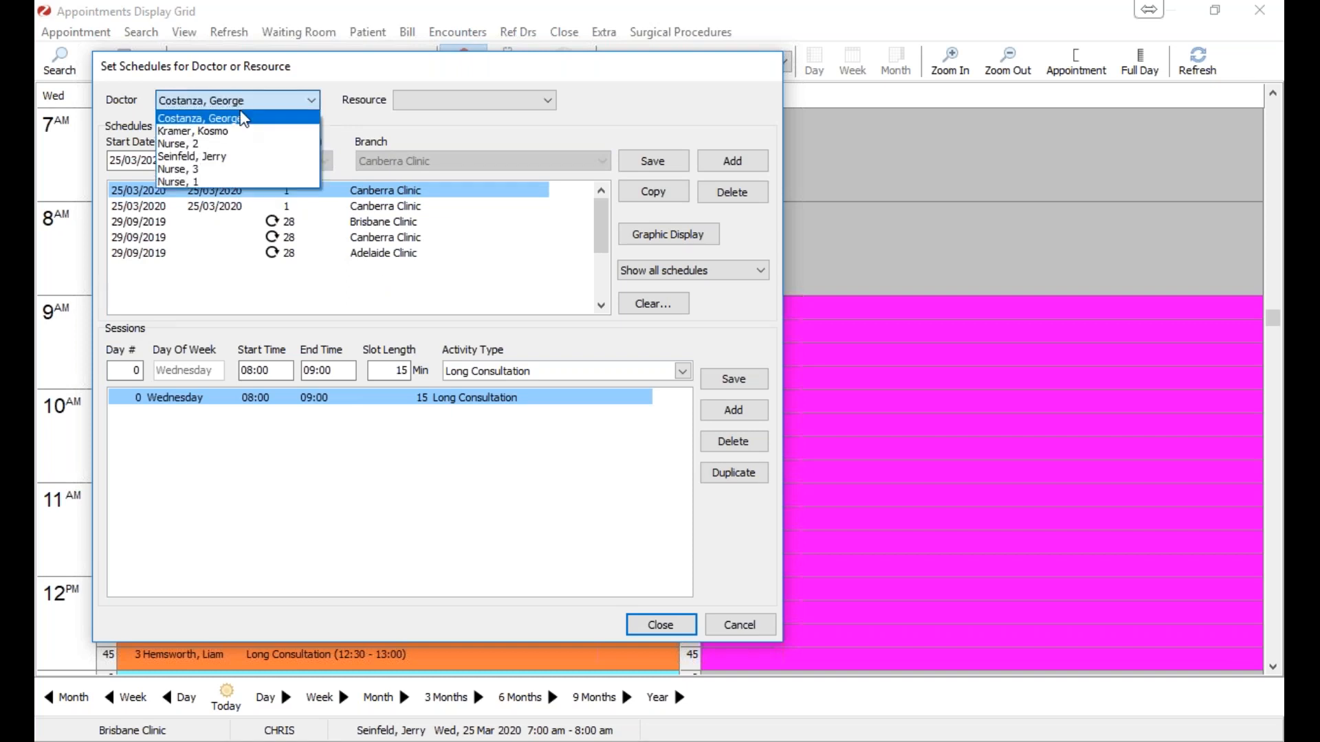
pyautogui.click(246, 118)
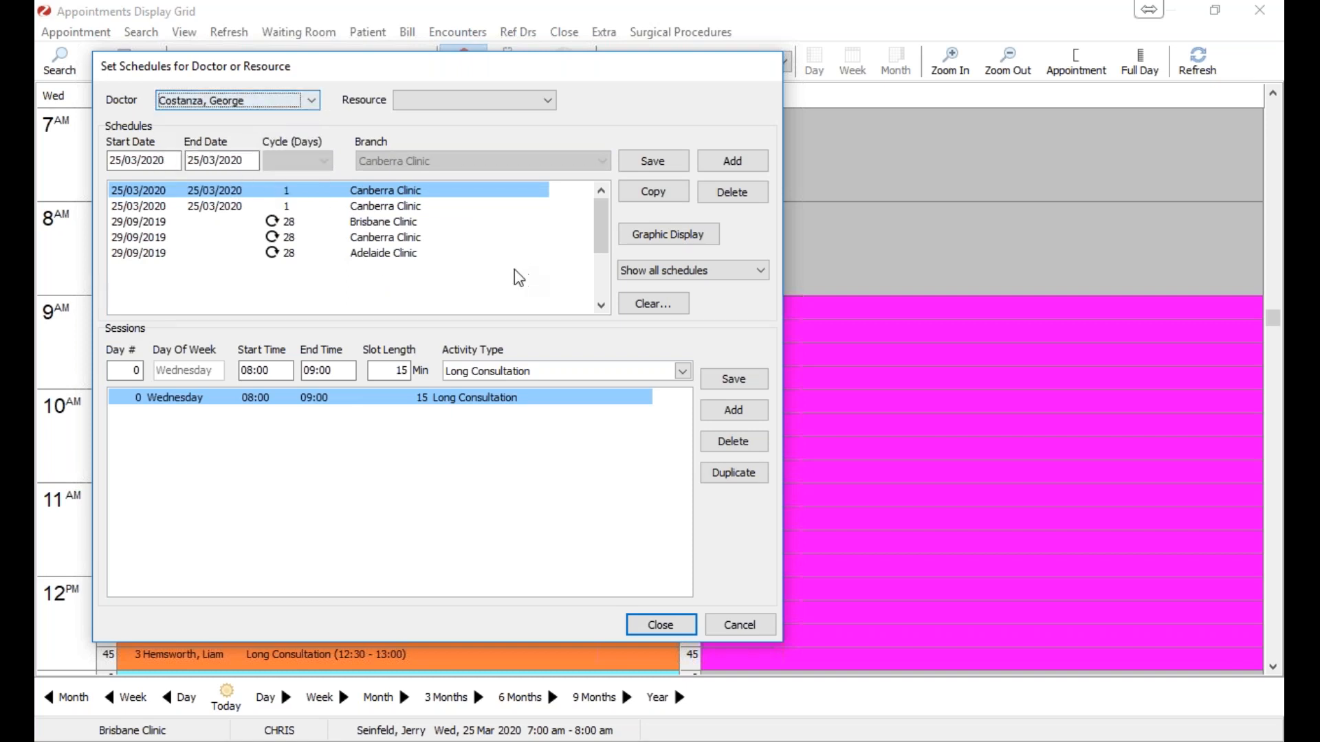
pyautogui.click(542, 206)
pyautogui.click(504, 191)
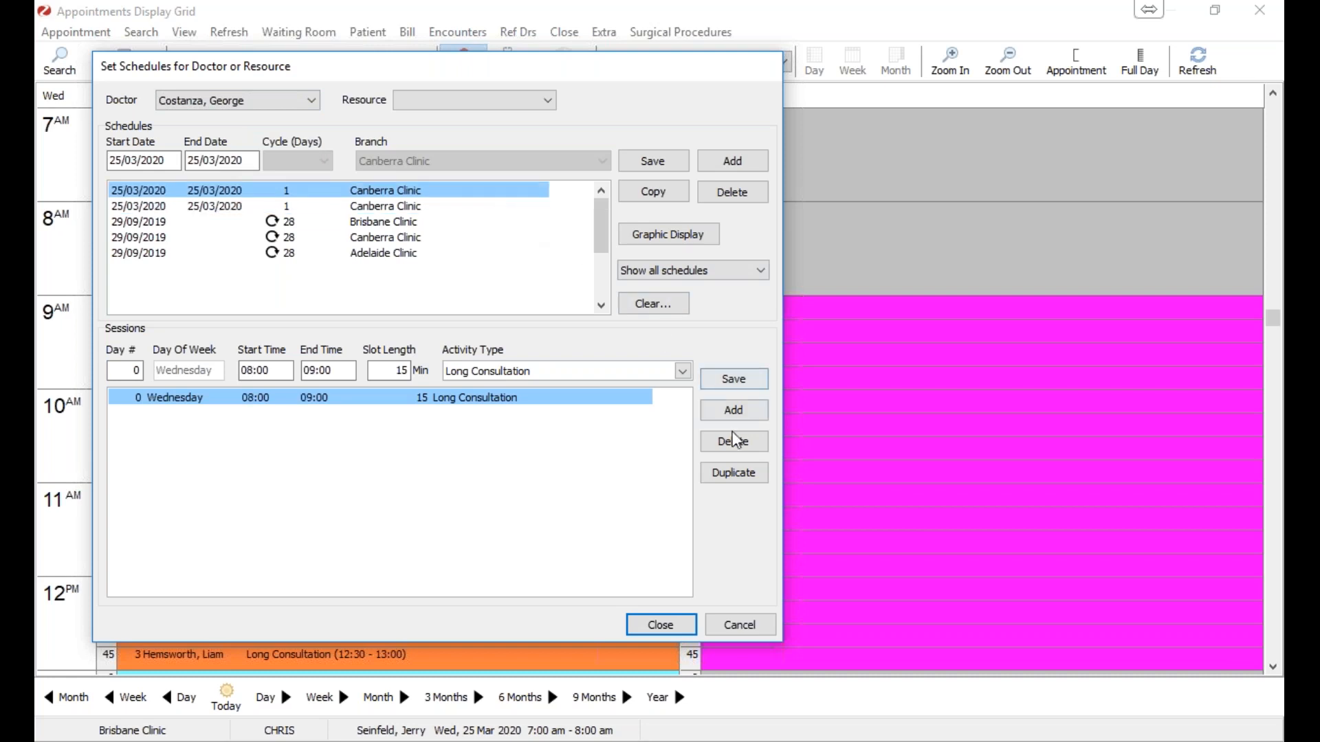
pyautogui.click(733, 439)
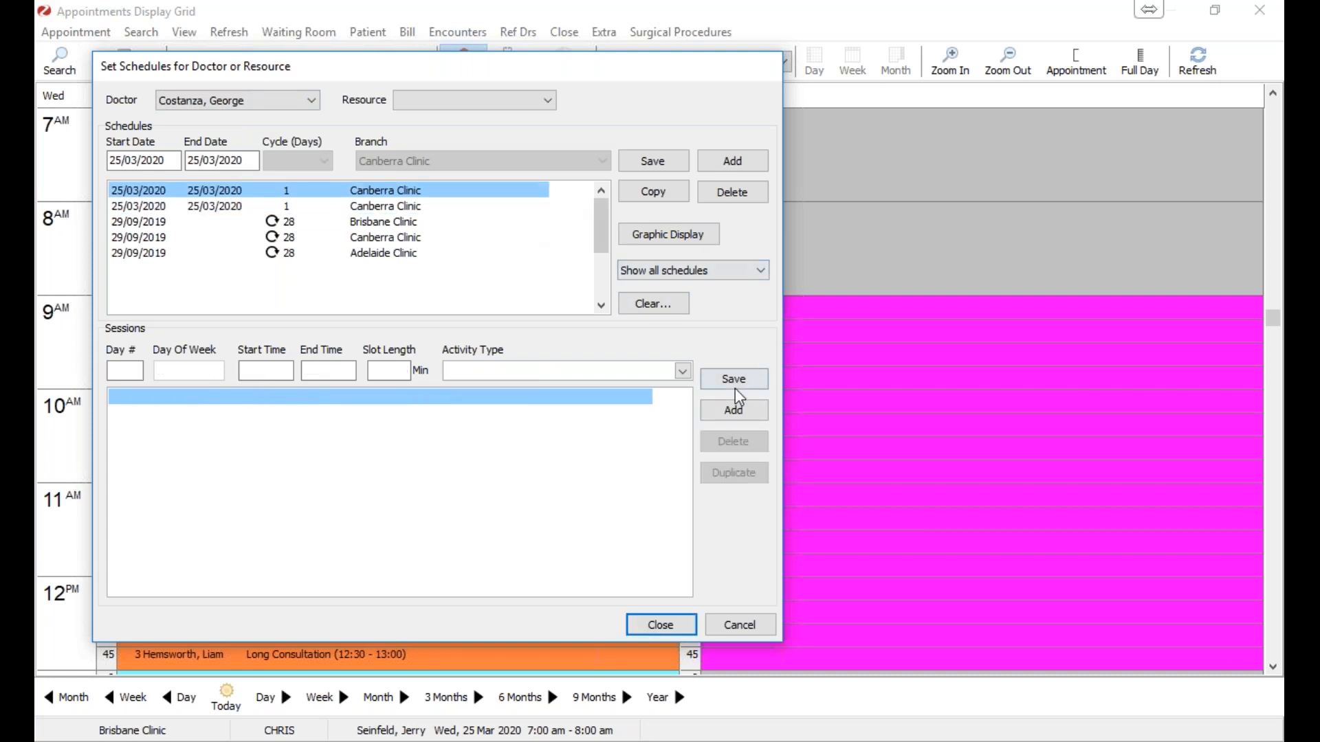
pyautogui.click(731, 193)
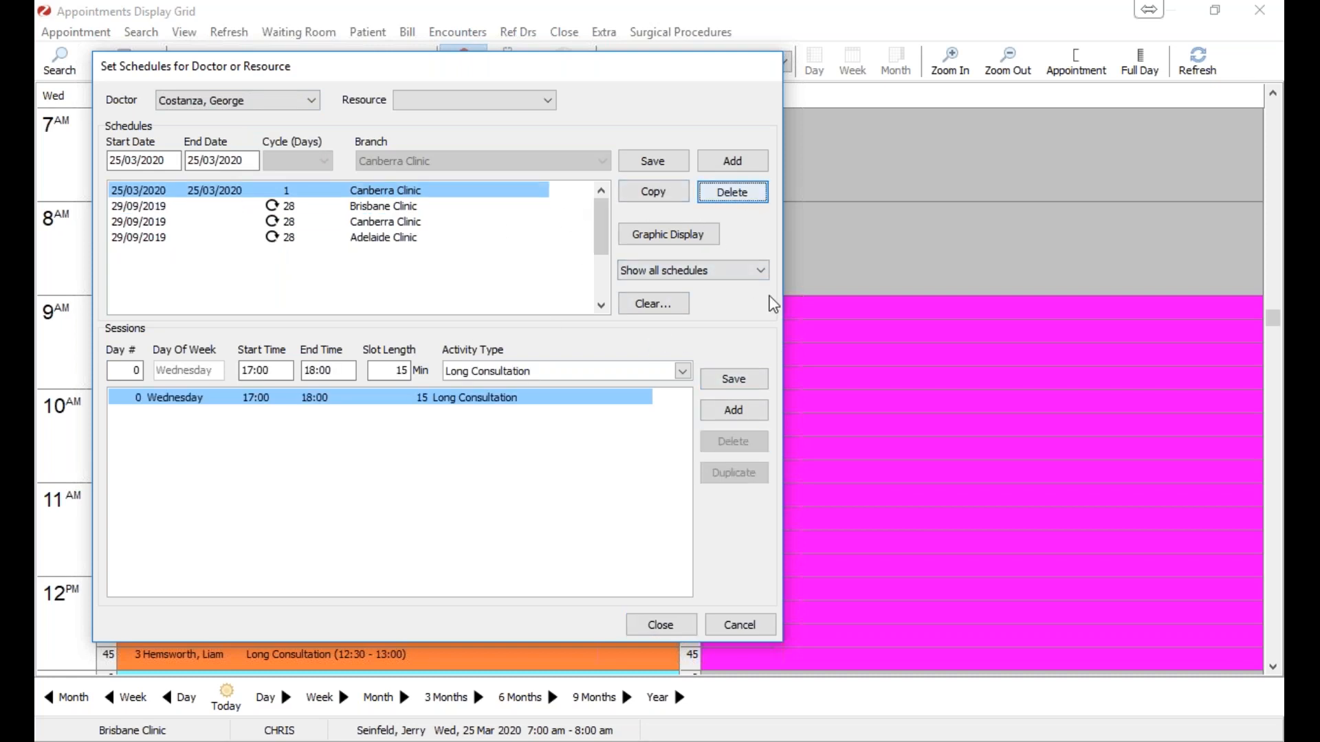
pyautogui.click(750, 382)
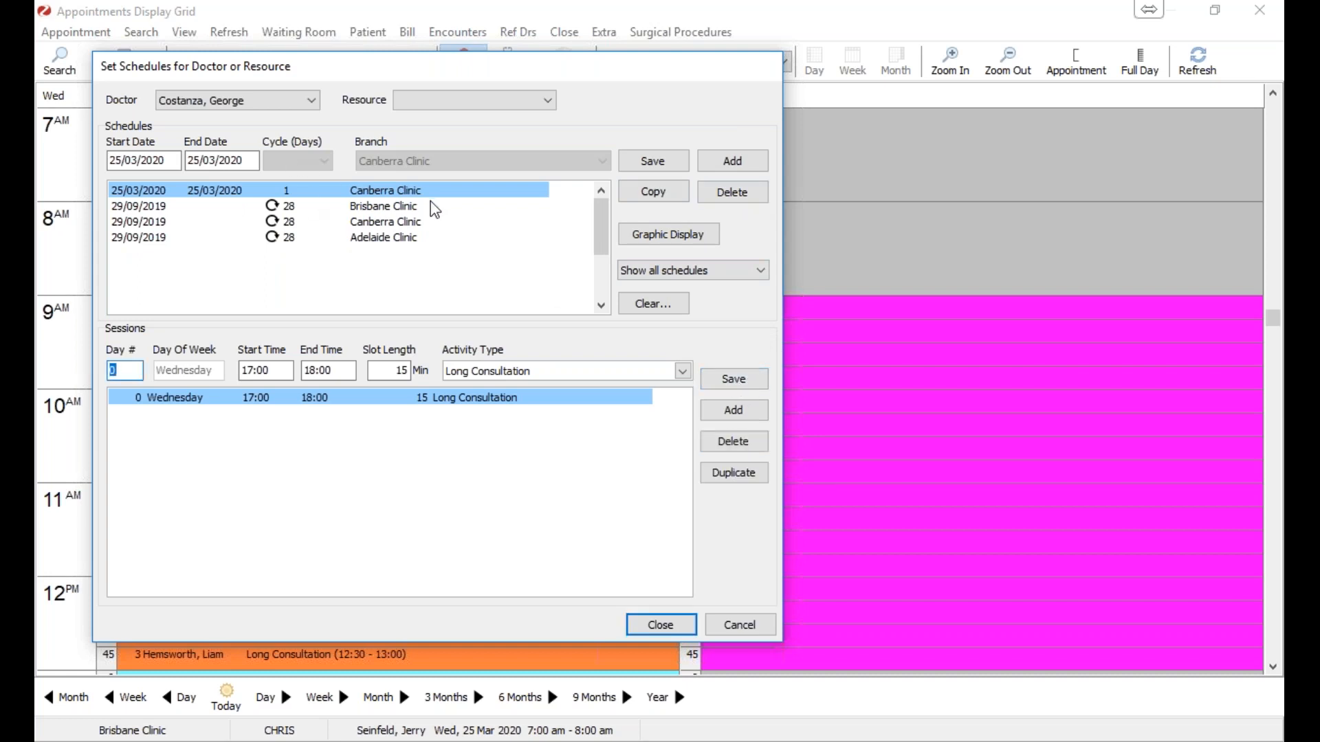
# Step: View the sessions of the first doctor's recurring 28-day schedules at the Brisbane, Canberra and Adelaide clinics
pyautogui.click(334, 207)
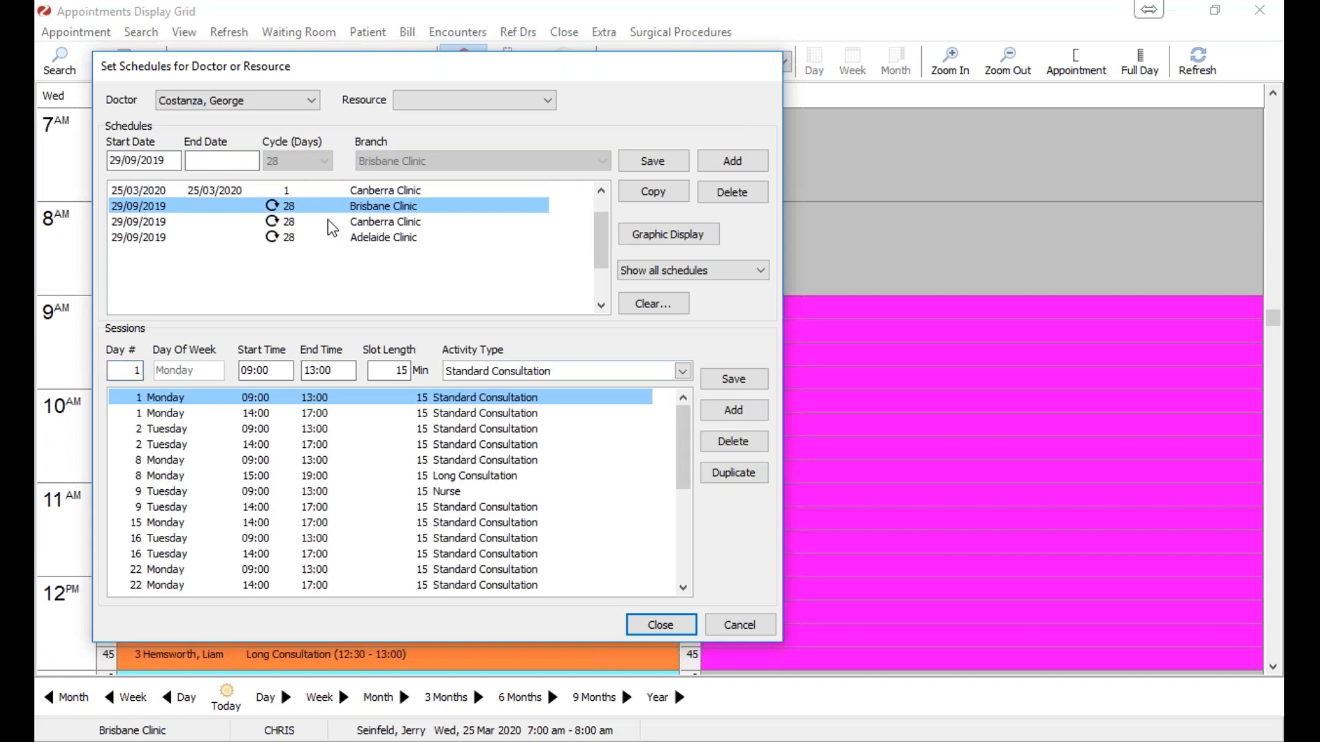
pyautogui.click(328, 221)
pyautogui.click(327, 238)
pyautogui.click(330, 206)
# Step: View the recurring schedules and sessions of Nurse 2, Nurse 1 and Nurse 3 in the schedule setup
pyautogui.click(310, 101)
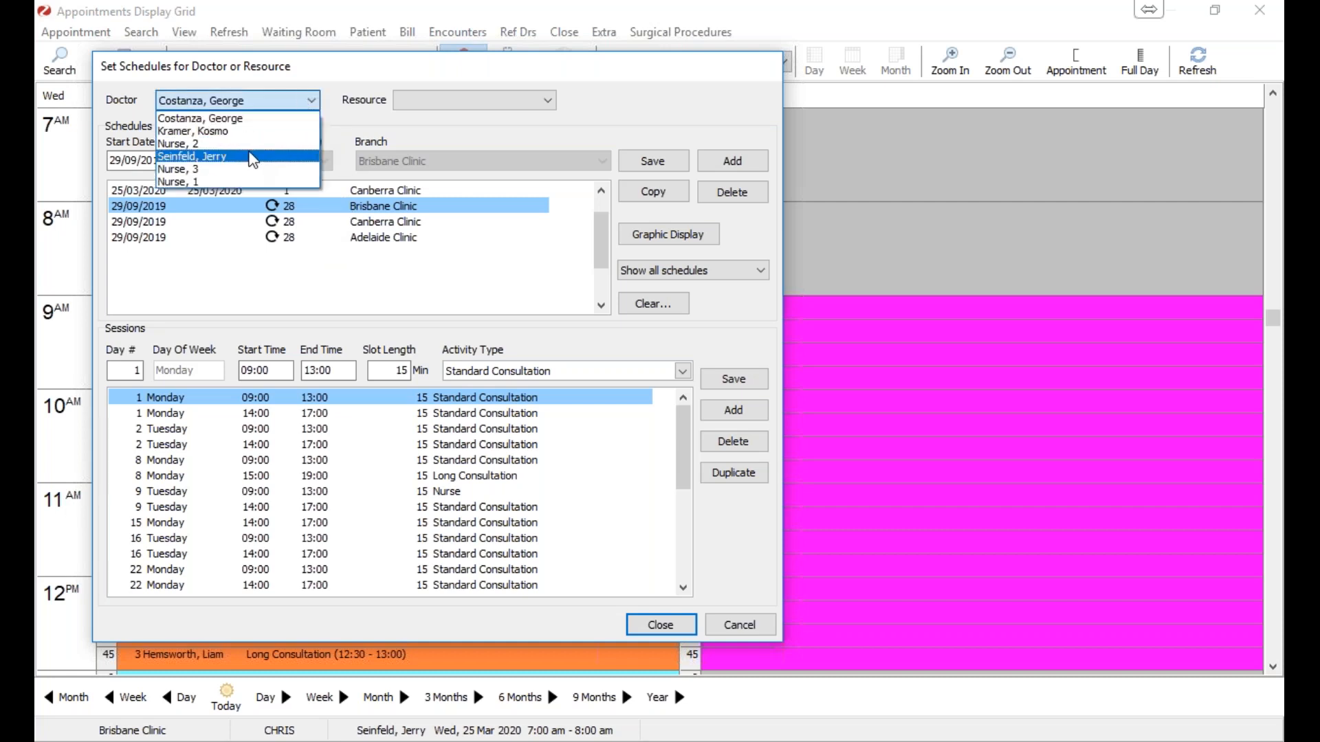
pyautogui.click(245, 144)
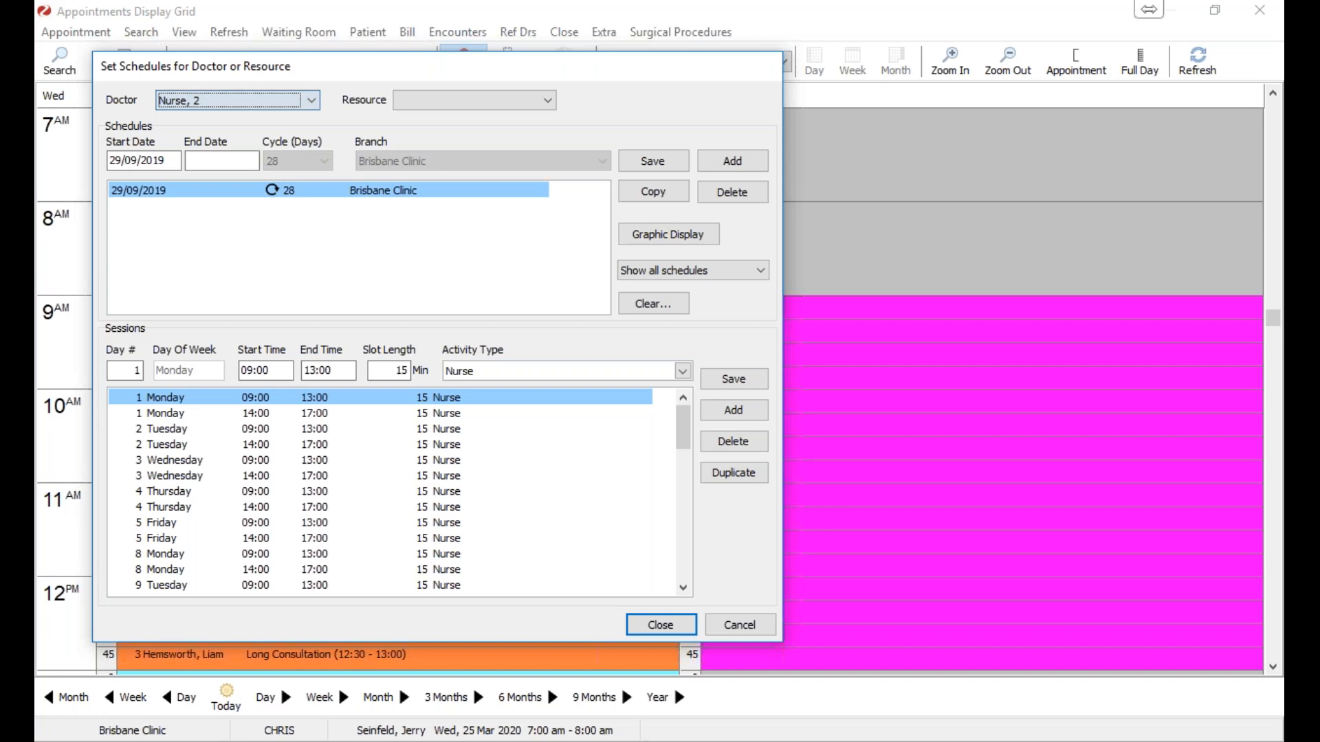
pyautogui.click(285, 94)
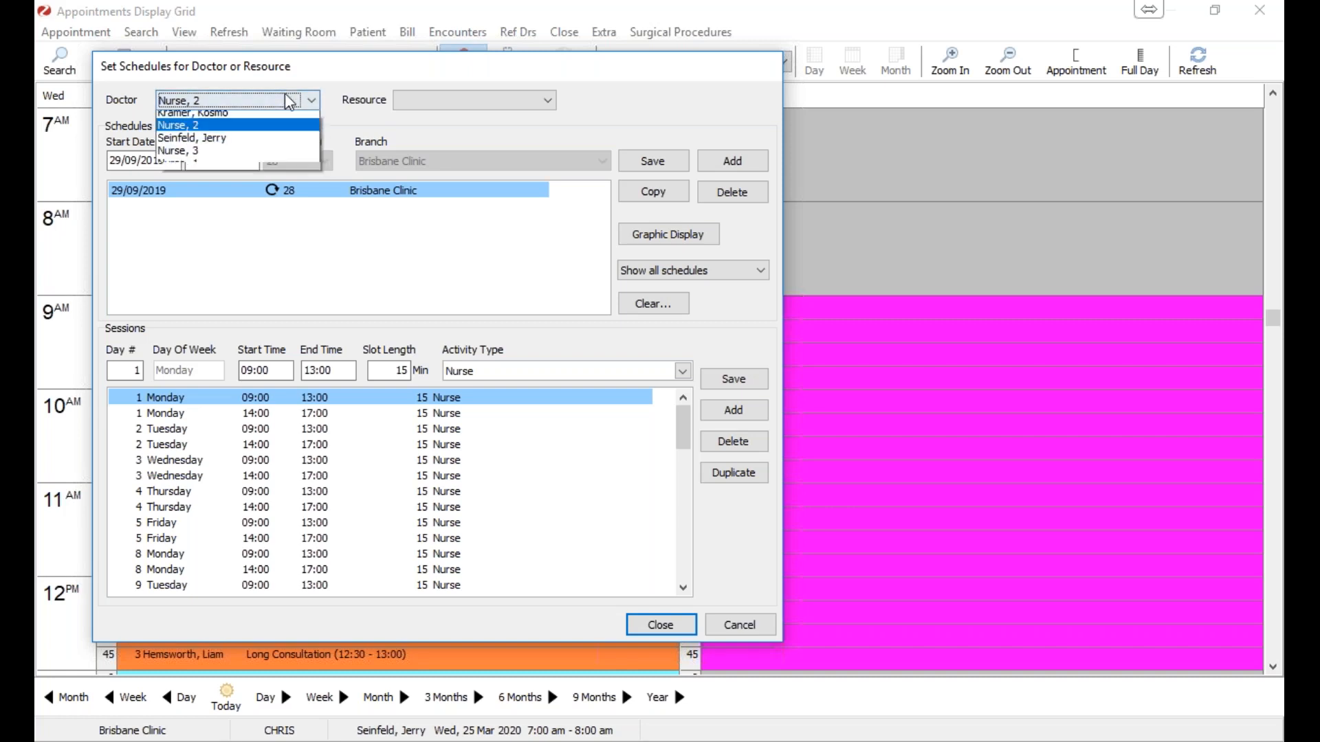
pyautogui.click(248, 182)
pyautogui.click(225, 103)
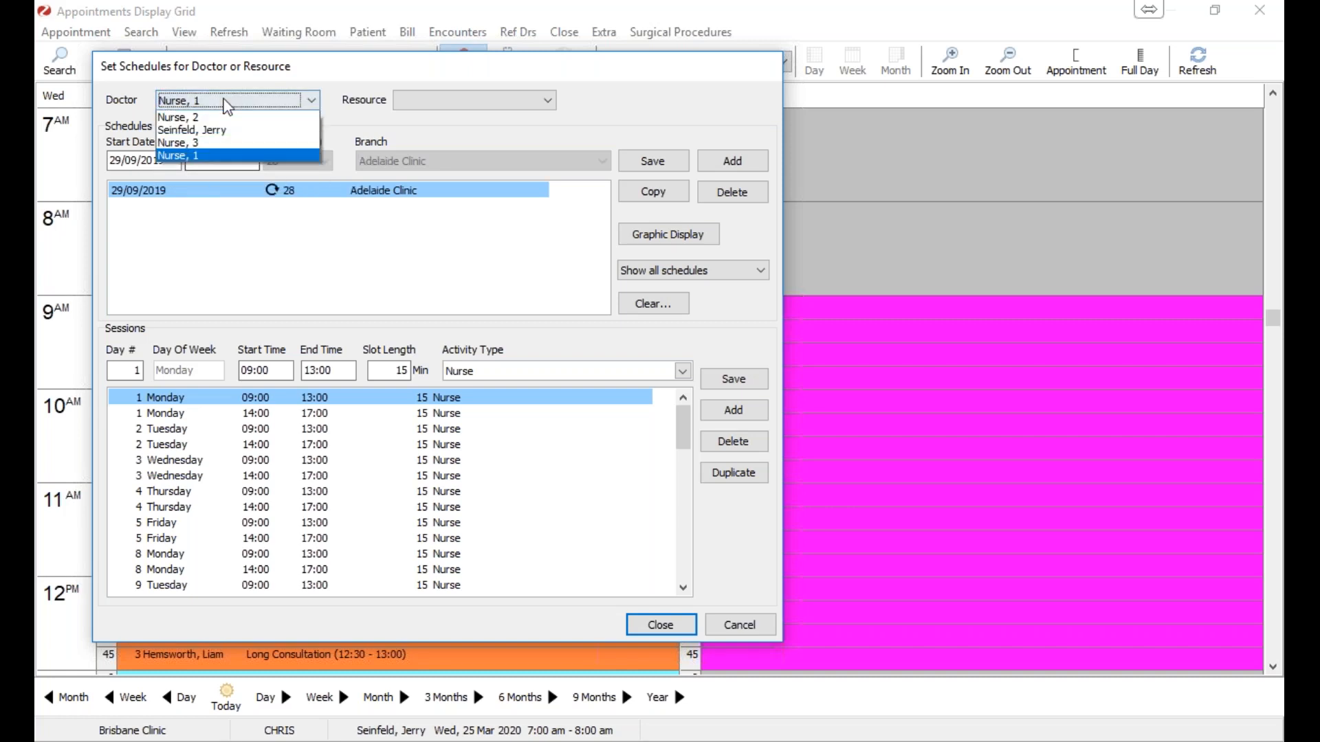
pyautogui.click(221, 170)
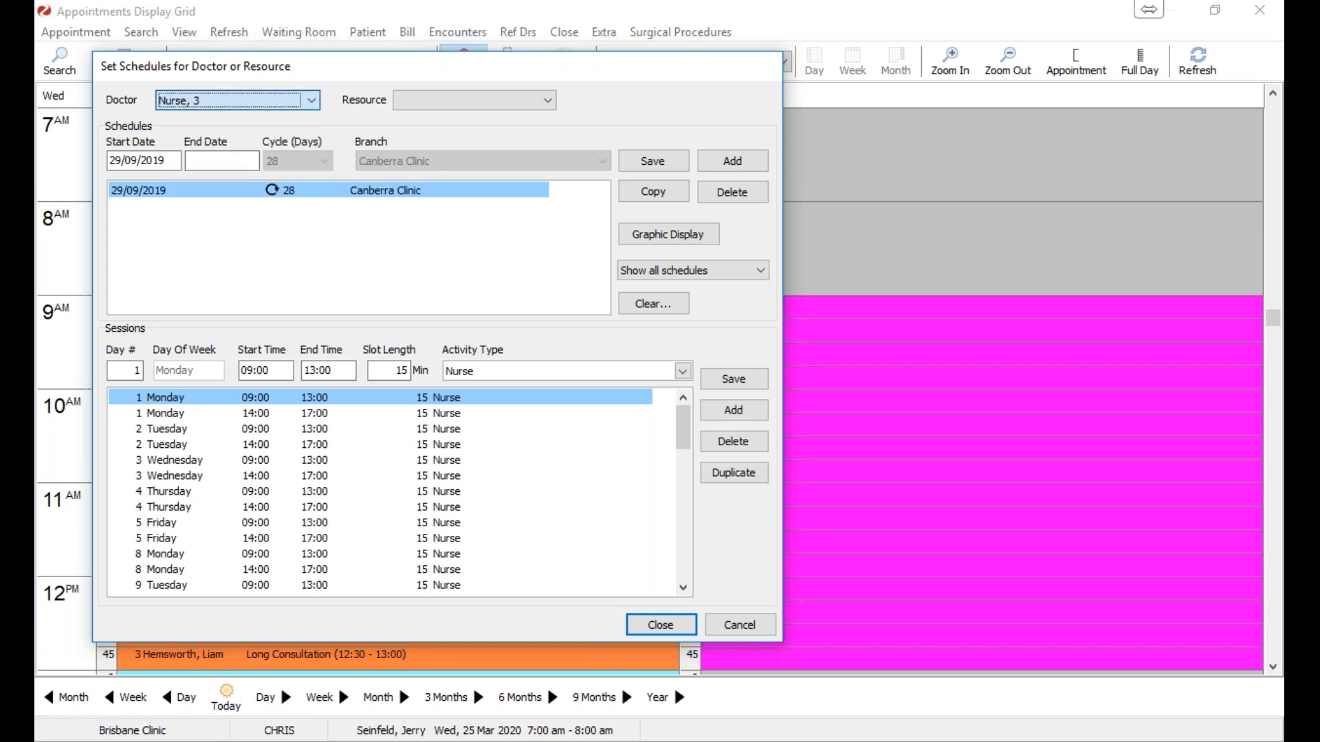
pyautogui.click(265, 101)
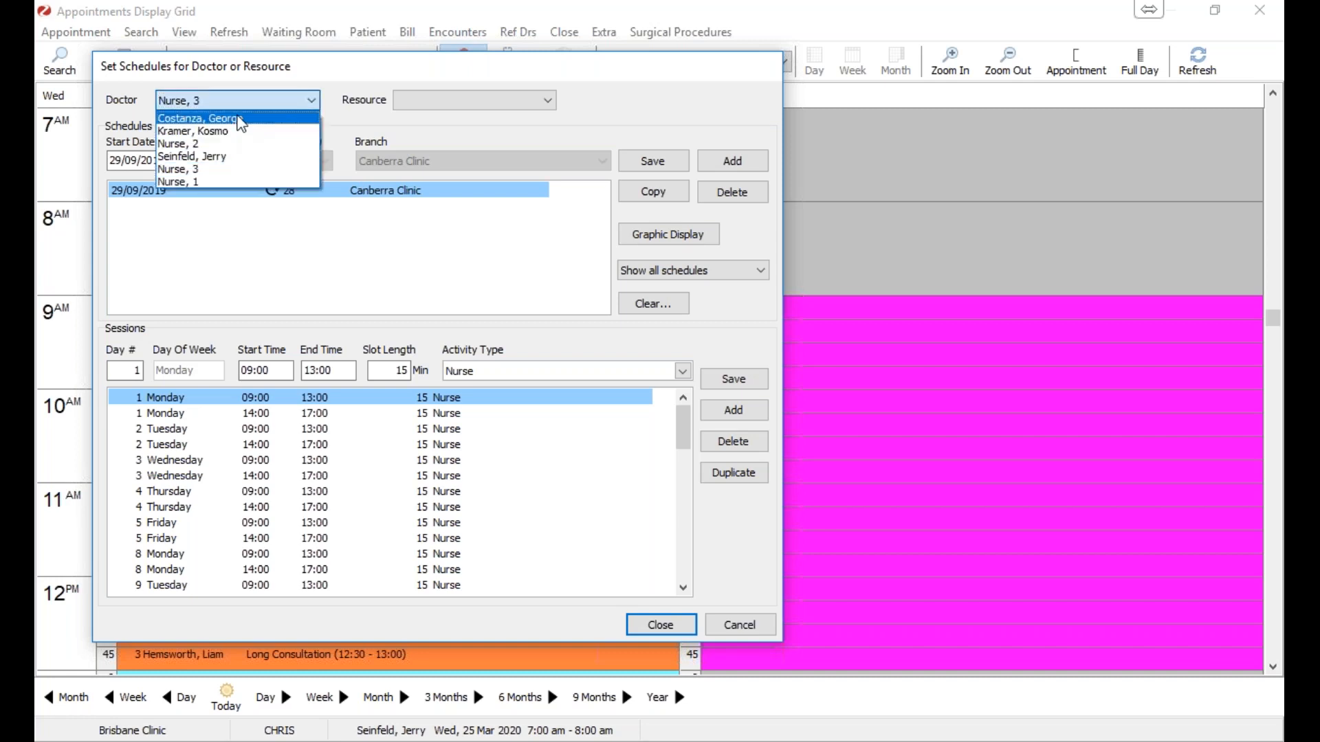
# Step: Cancel the schedule setup without saving changes and leave the appointments grid
pyautogui.click(265, 118)
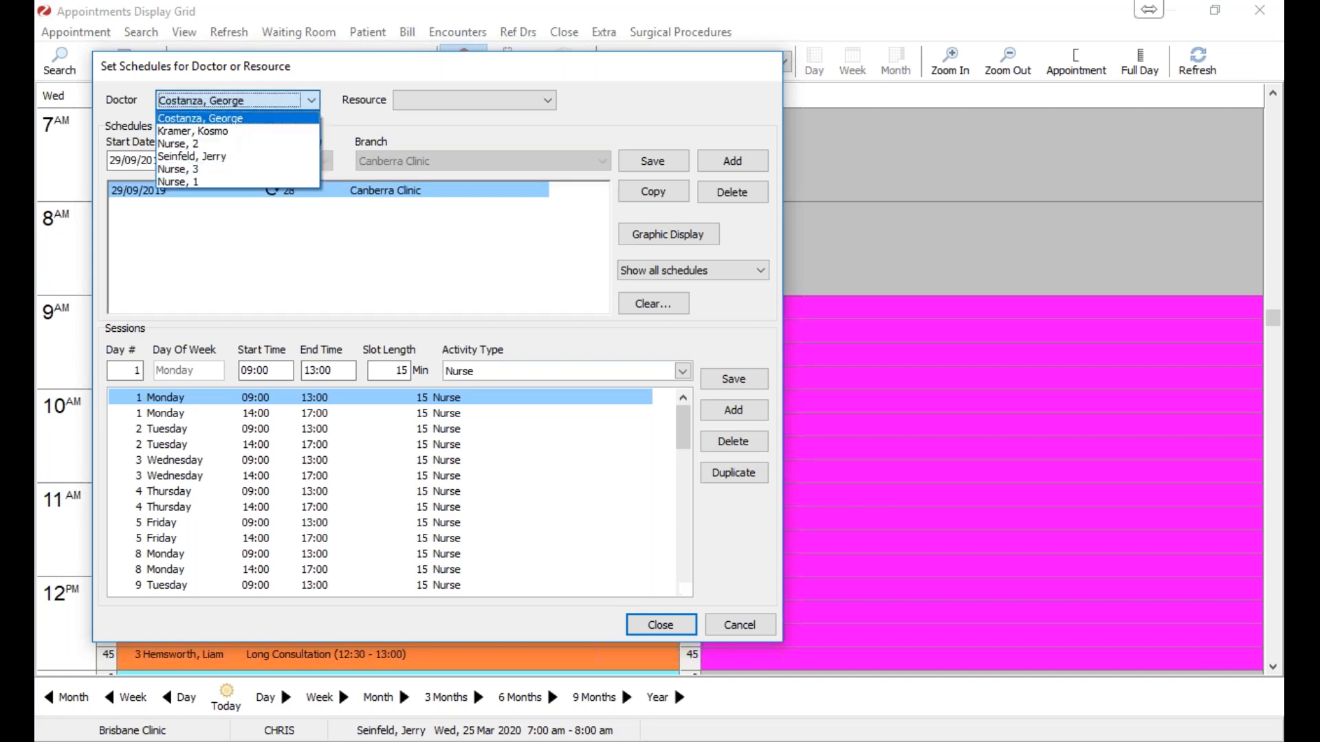
pyautogui.click(724, 629)
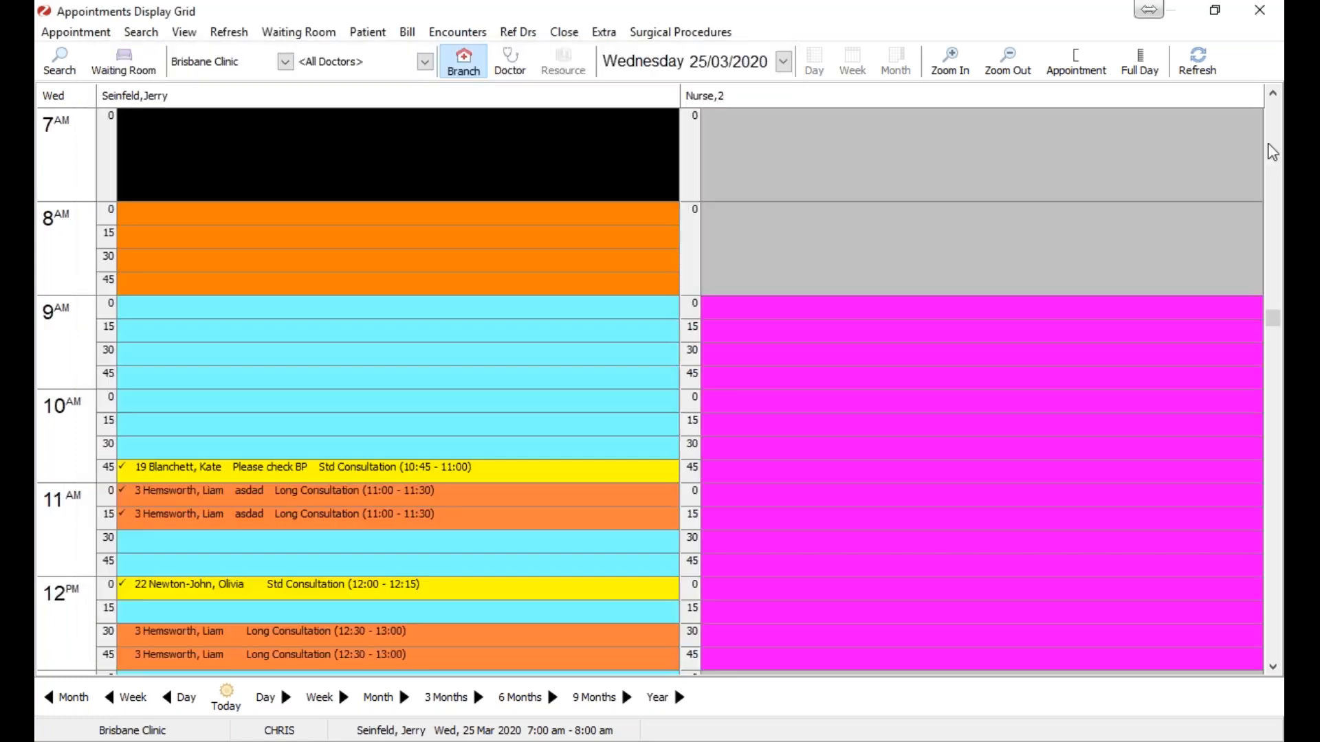
pyautogui.click(1260, 9)
# Step: Search treating doctors by family name, then start a new doctor record with the doctor's family and given names and doctor code JHS
pyautogui.click(319, 67)
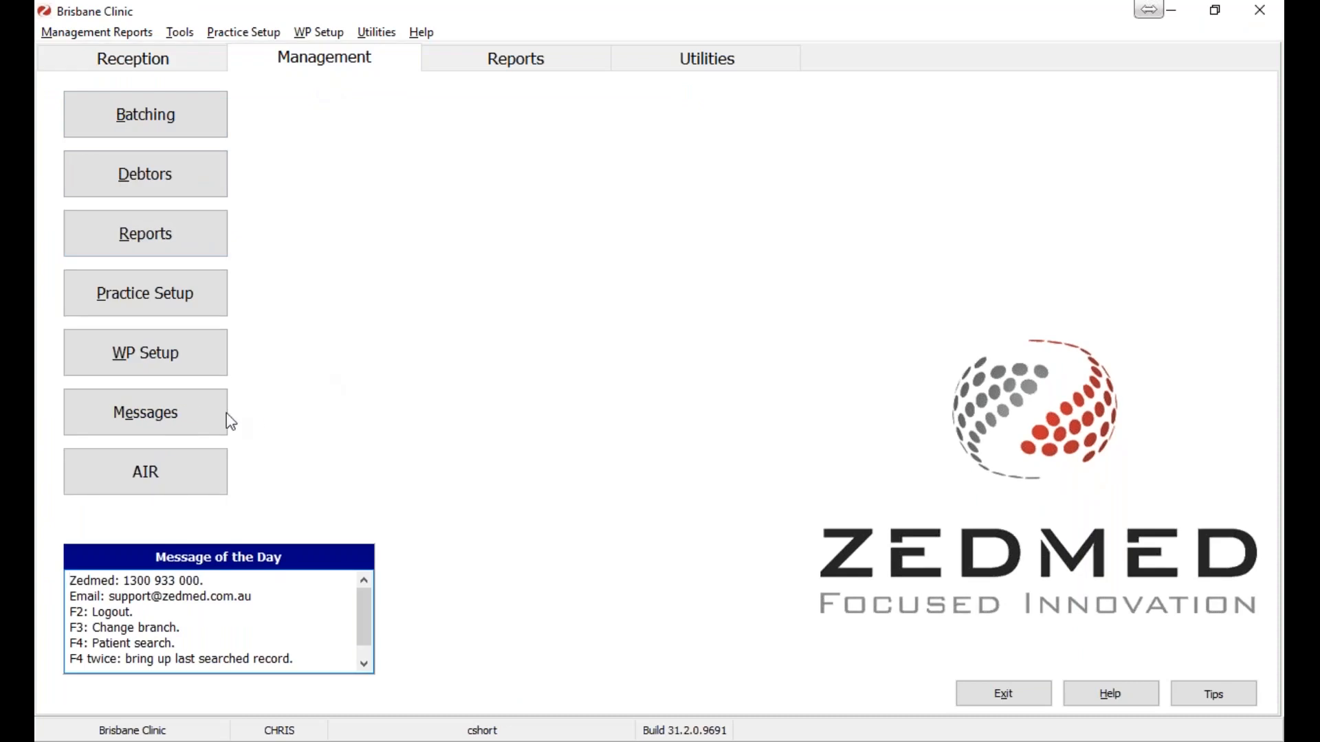
pyautogui.click(183, 291)
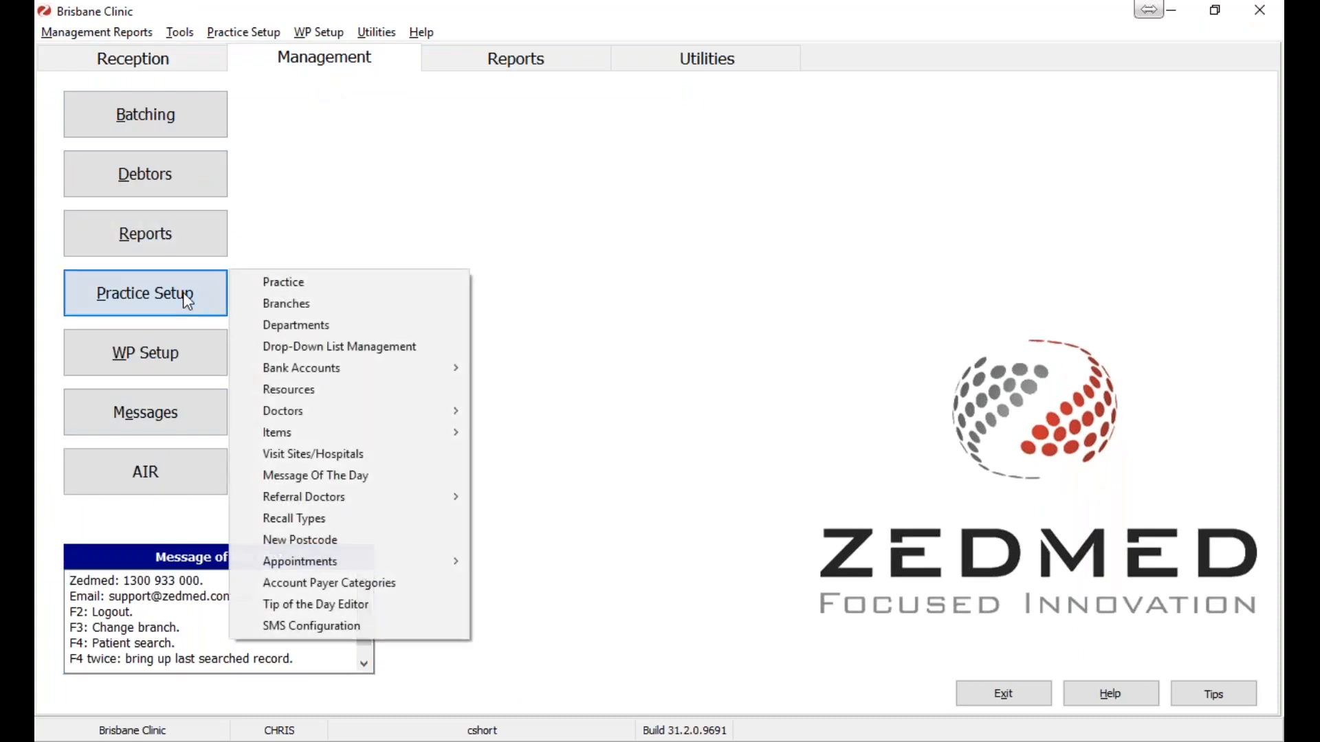
pyautogui.moveTo(367, 417)
pyautogui.click(484, 418)
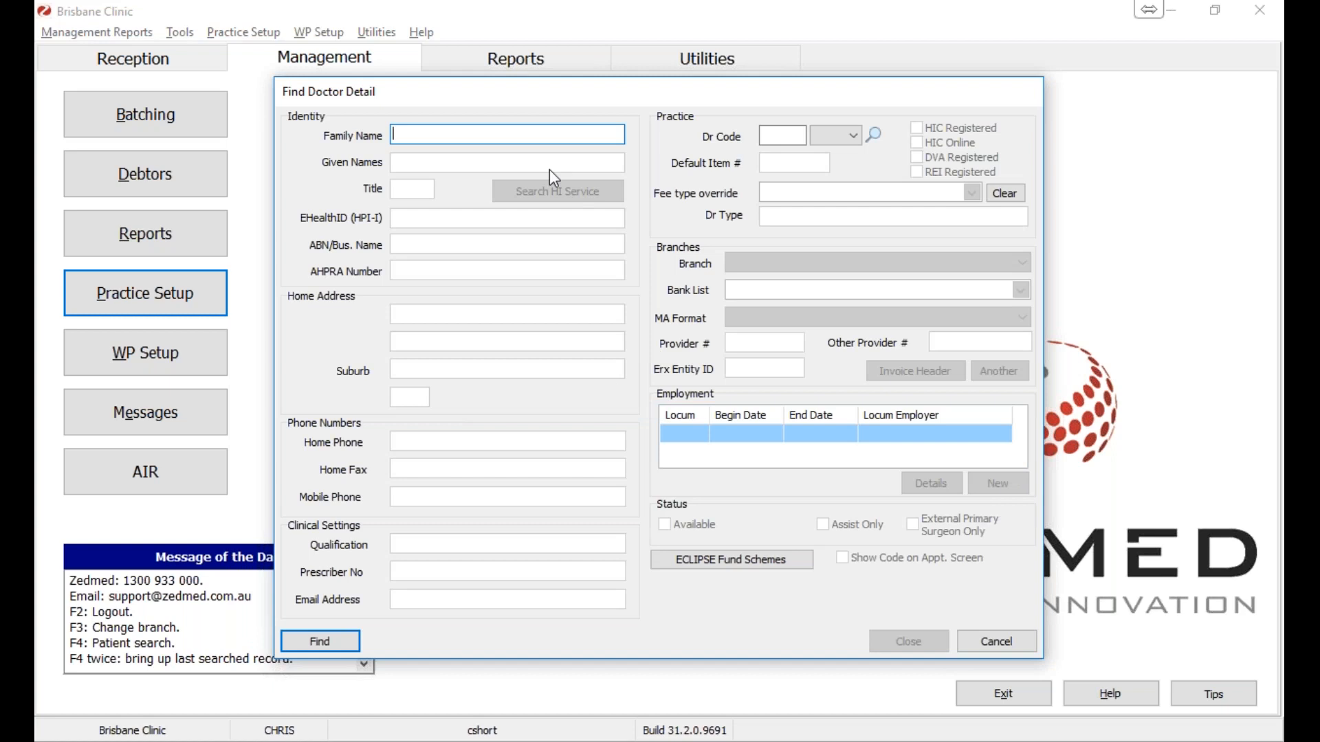
pyautogui.write('Smith')
pyautogui.press('Return')
pyautogui.press('Return')
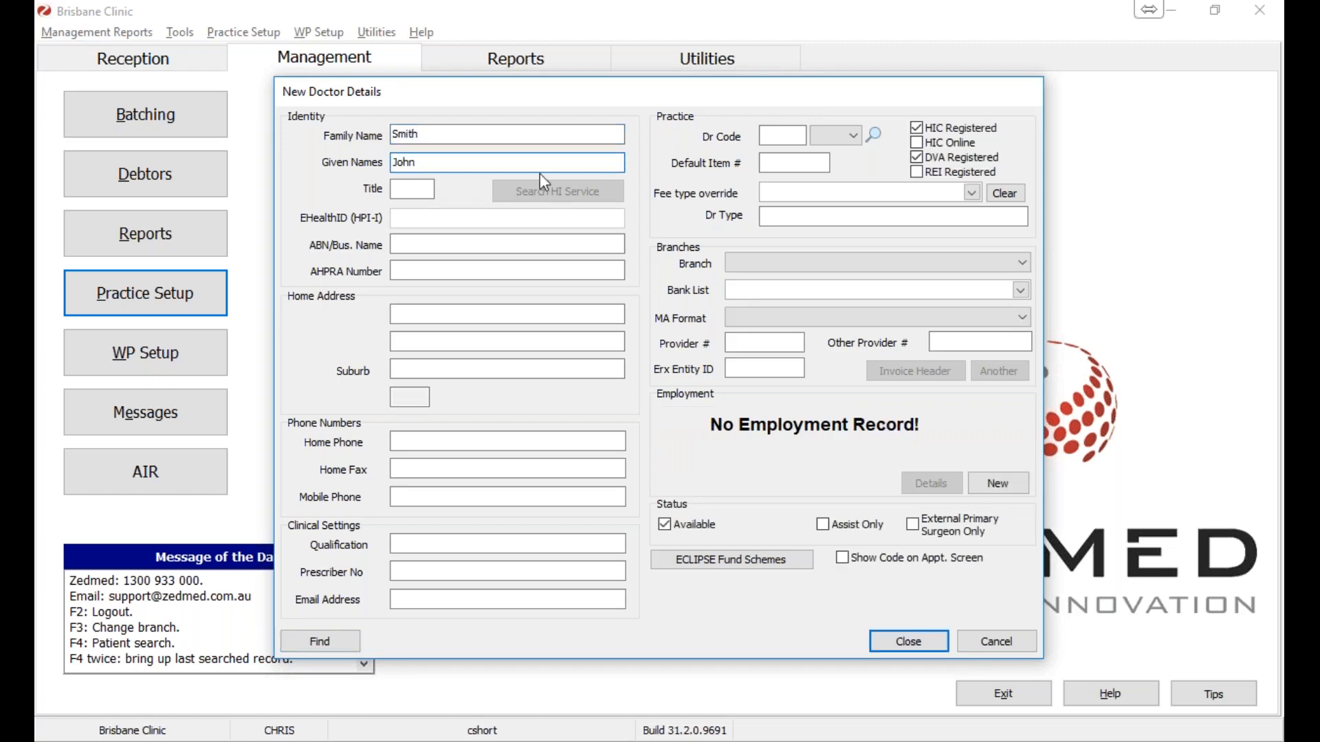
pyautogui.click(801, 133)
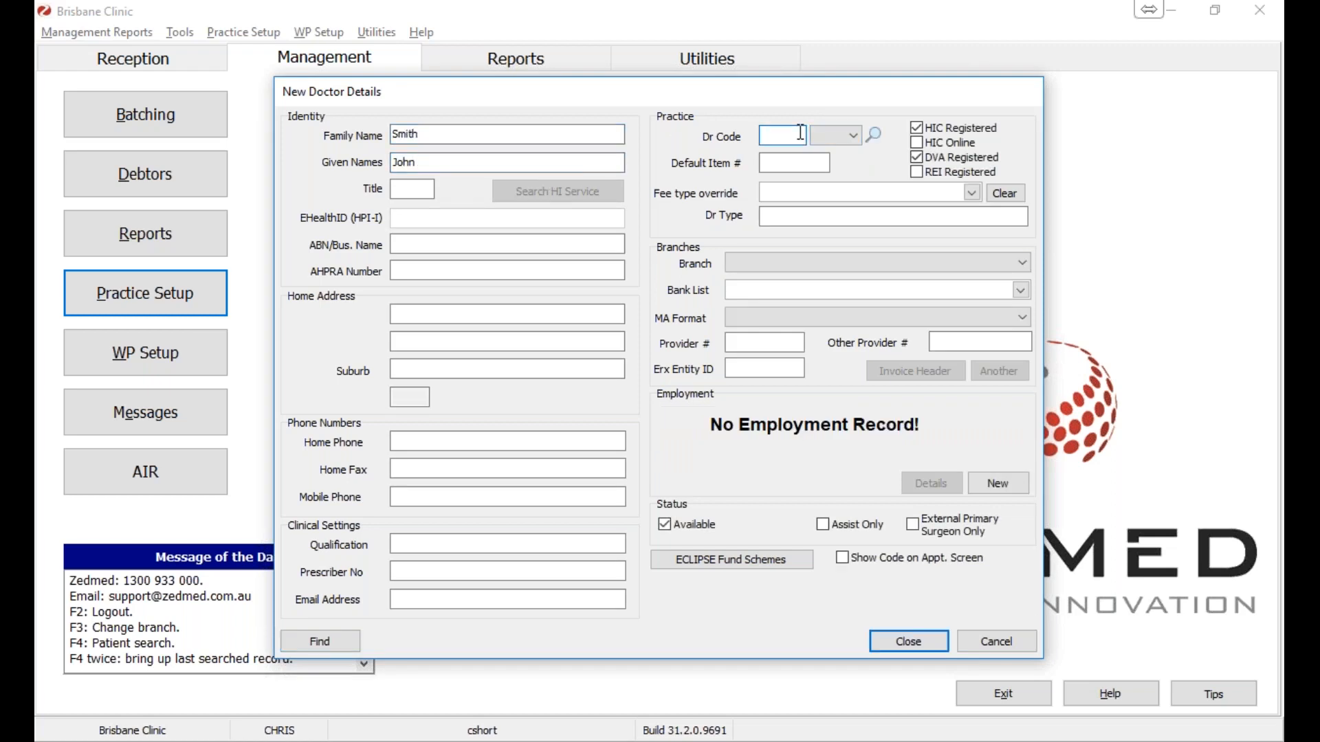
pyautogui.write('J')
# Step: Save the new doctor record without a bank list, assigning Canberra Clinic as its branch
pyautogui.click(931, 639)
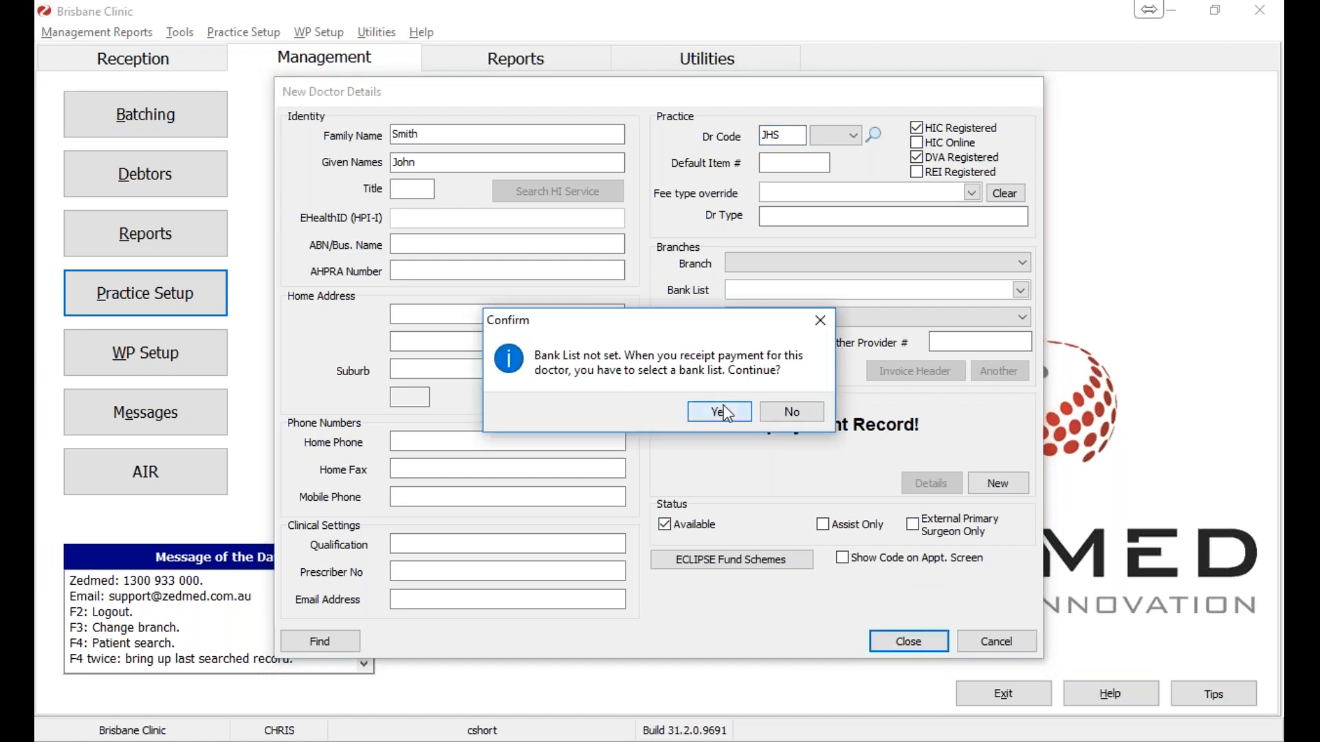
pyautogui.click(724, 412)
pyautogui.press('Return')
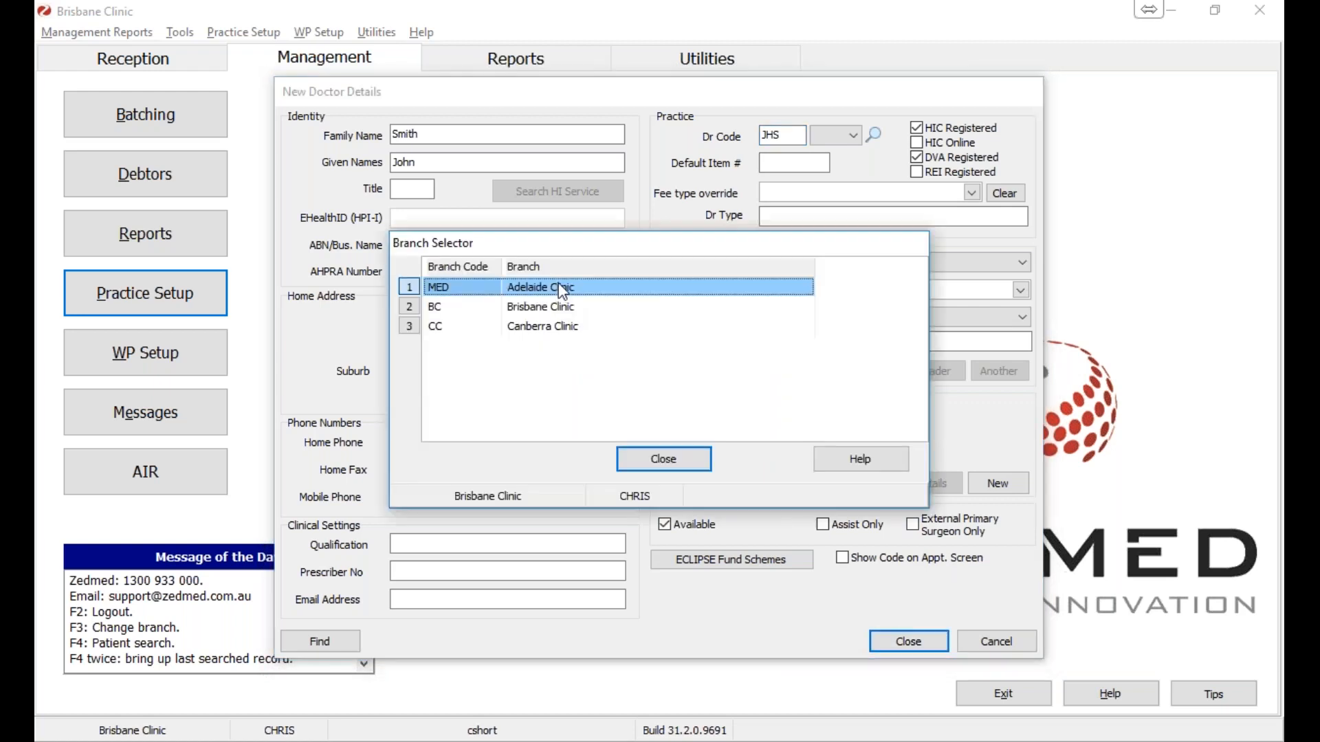
pyautogui.click(572, 327)
pyautogui.doubleClick(573, 330)
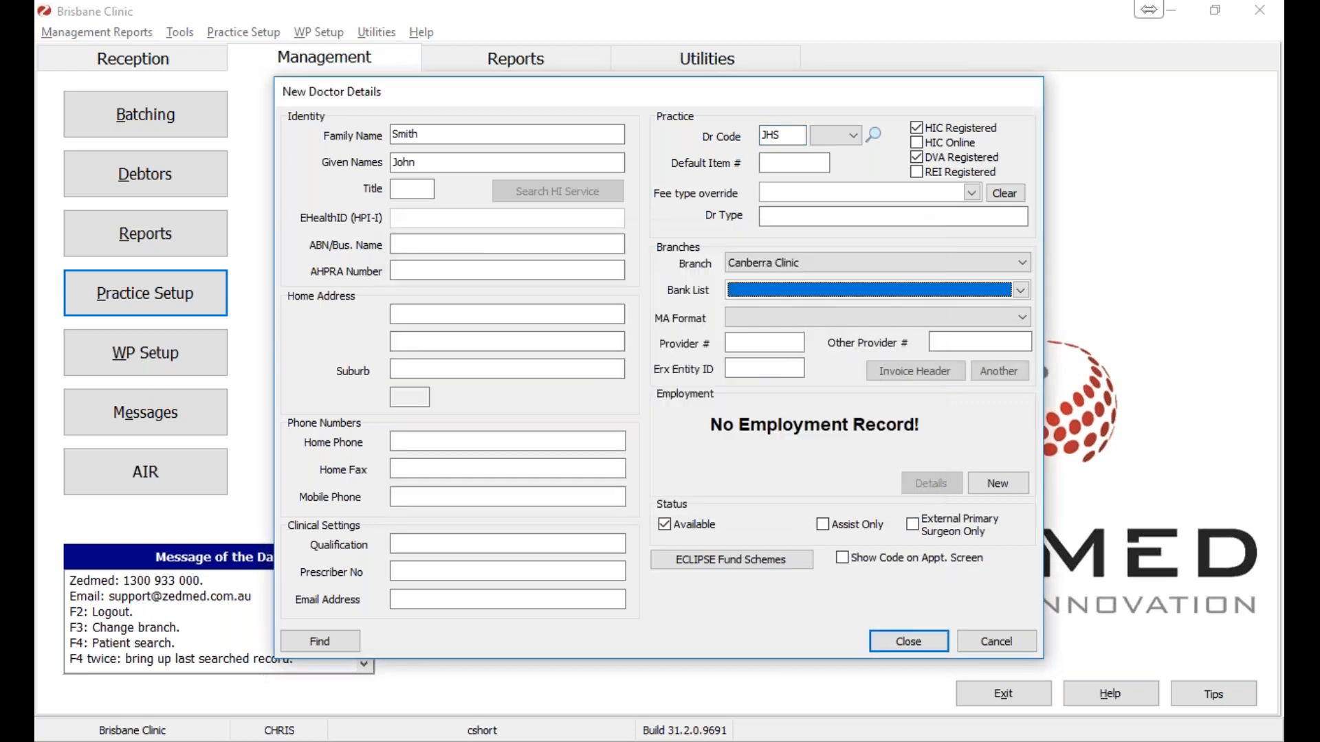
pyautogui.click(908, 641)
pyautogui.click(718, 413)
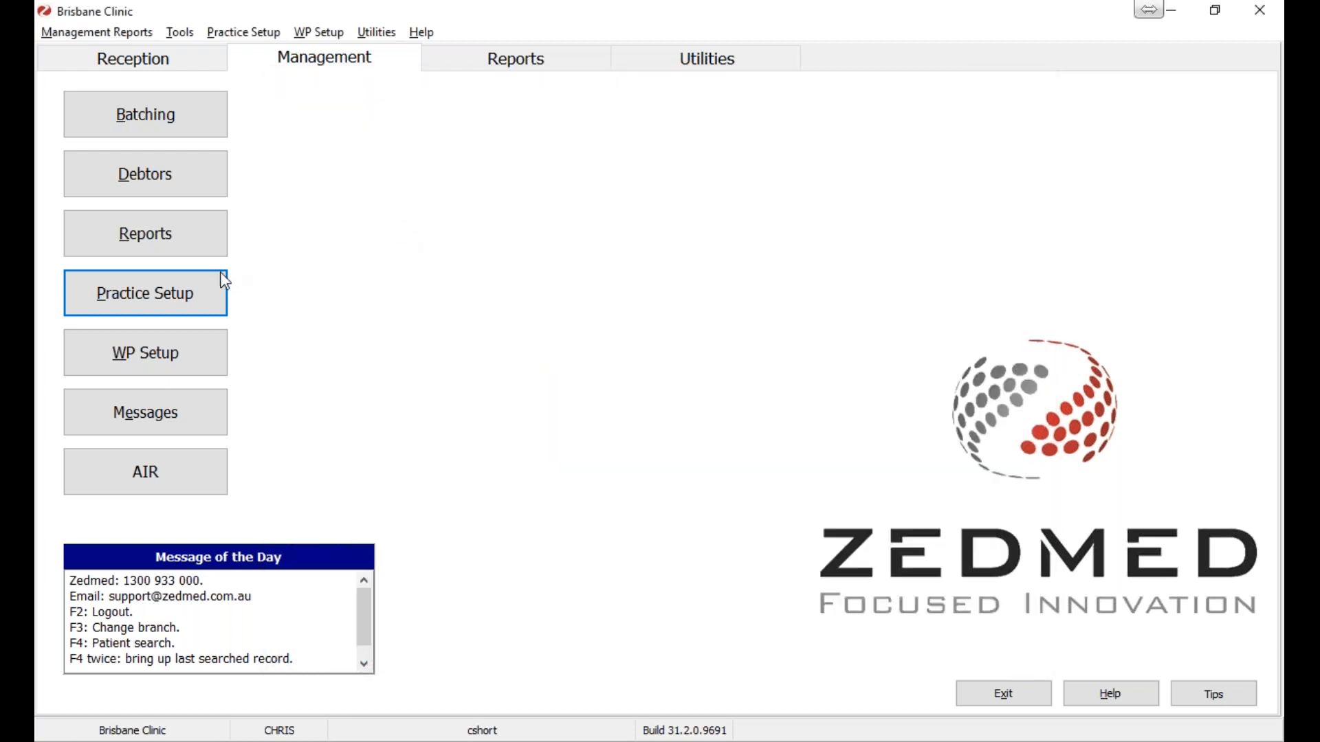
# Step: View the treating doctor record with code JS and close it without changes
pyautogui.click(210, 306)
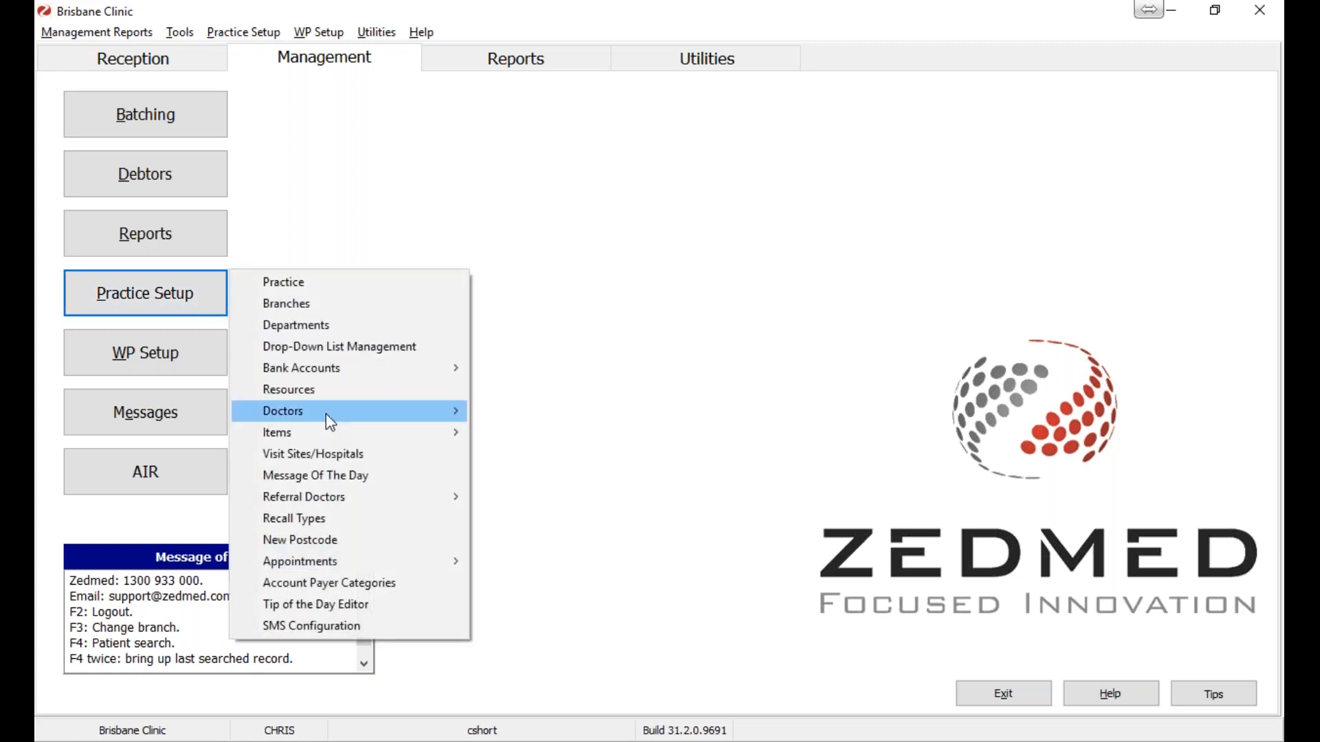
pyautogui.moveTo(331, 423)
pyautogui.click(540, 410)
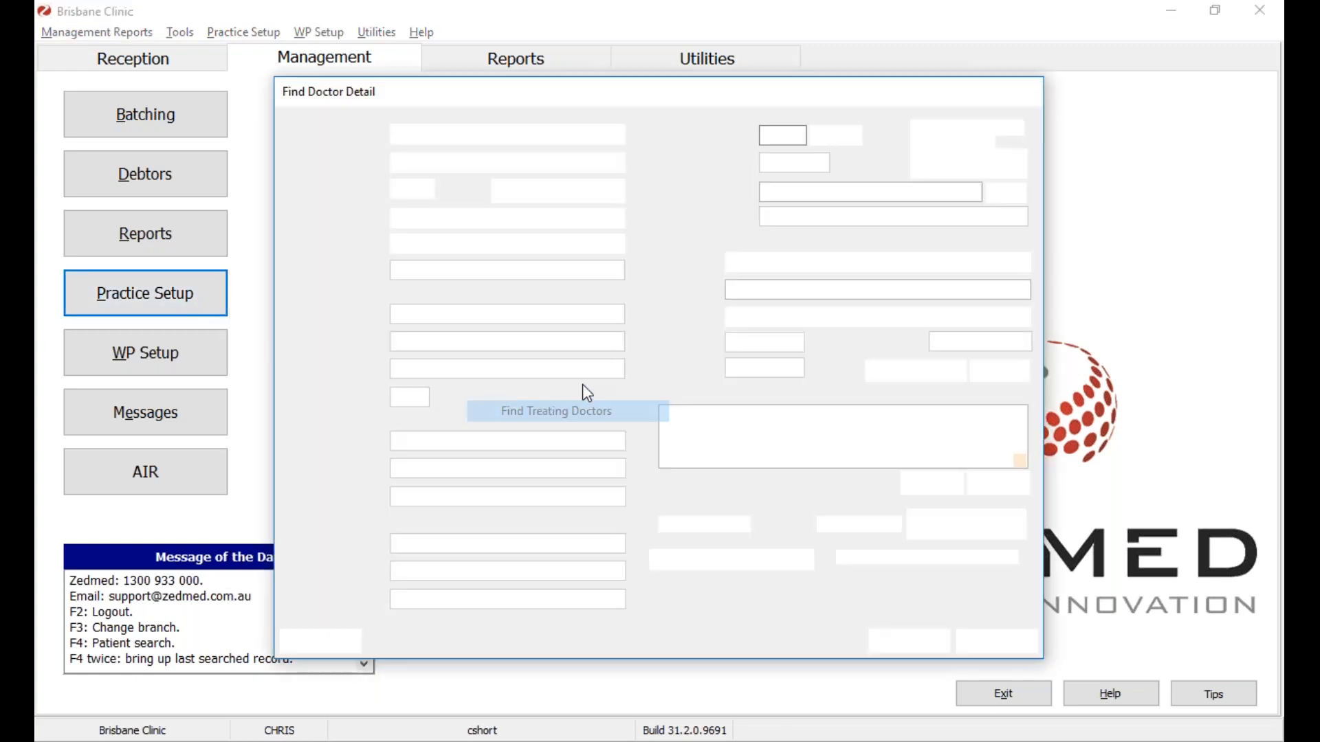
pyautogui.click(826, 132)
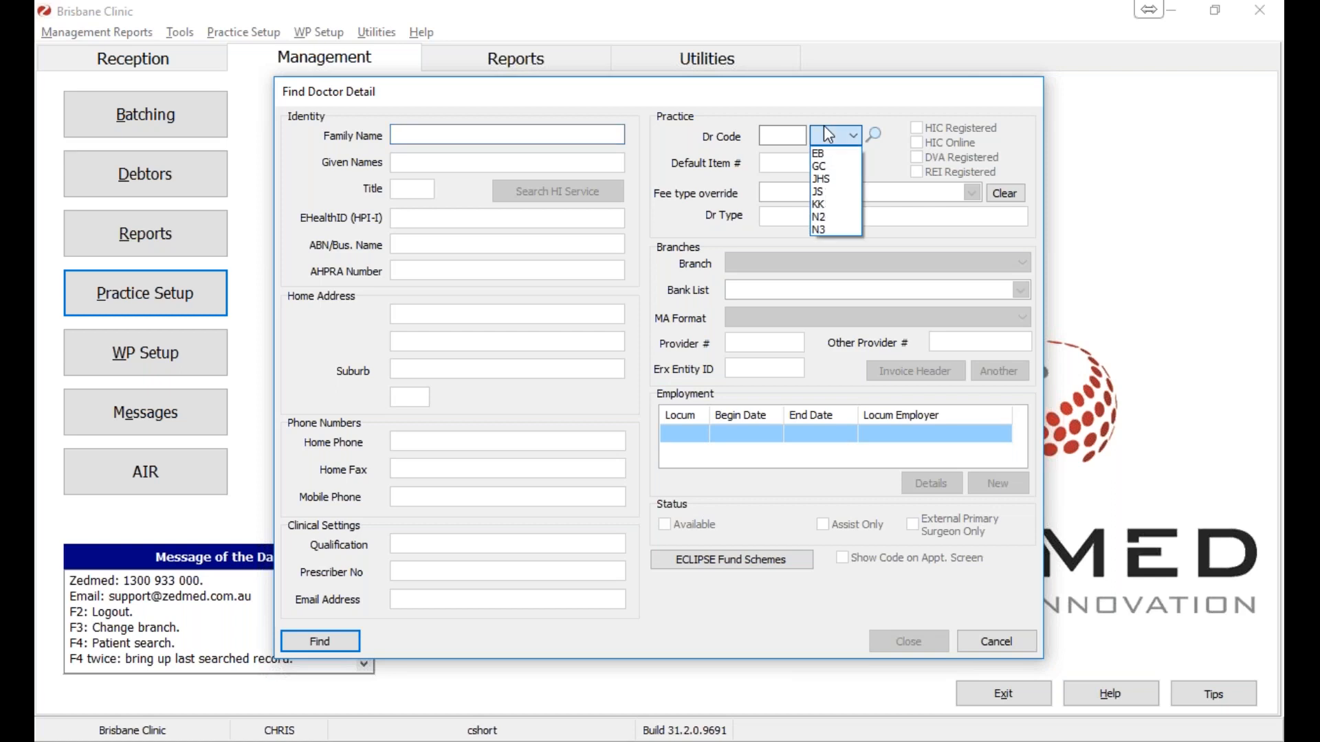
pyautogui.click(841, 191)
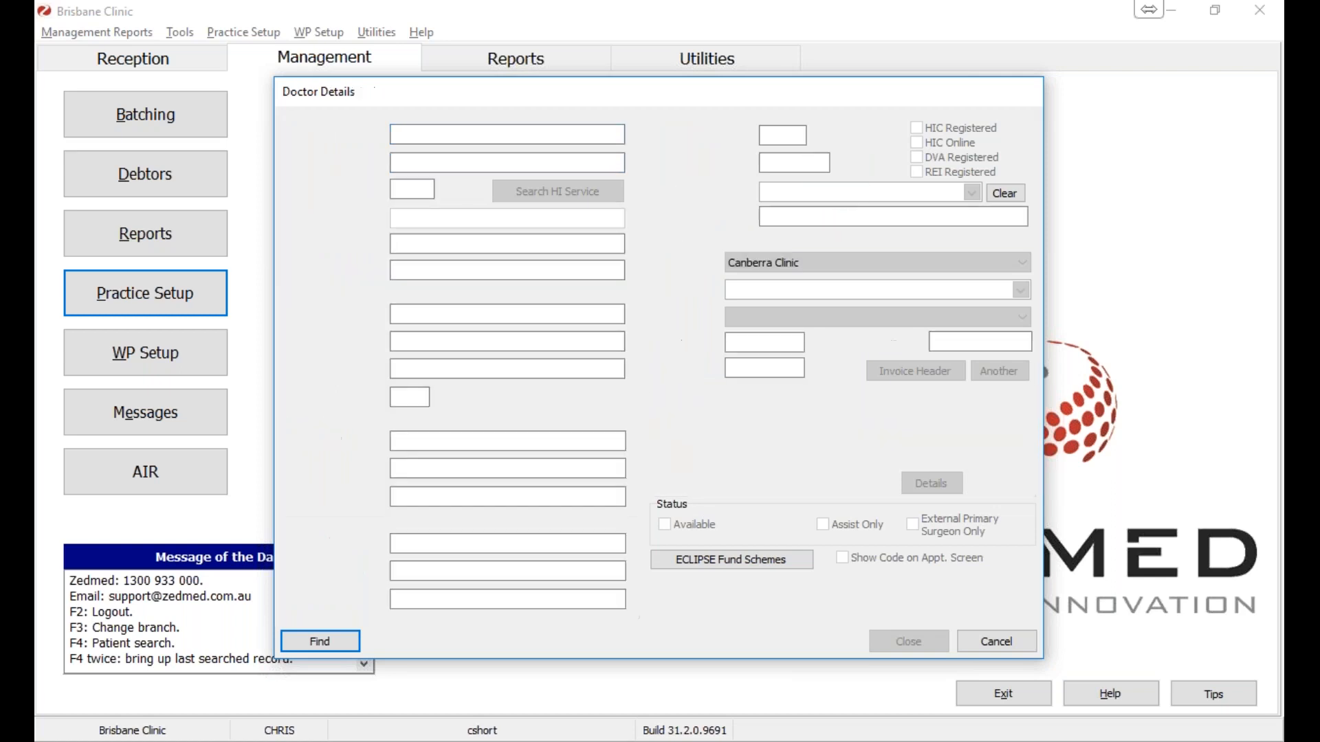
pyautogui.click(992, 642)
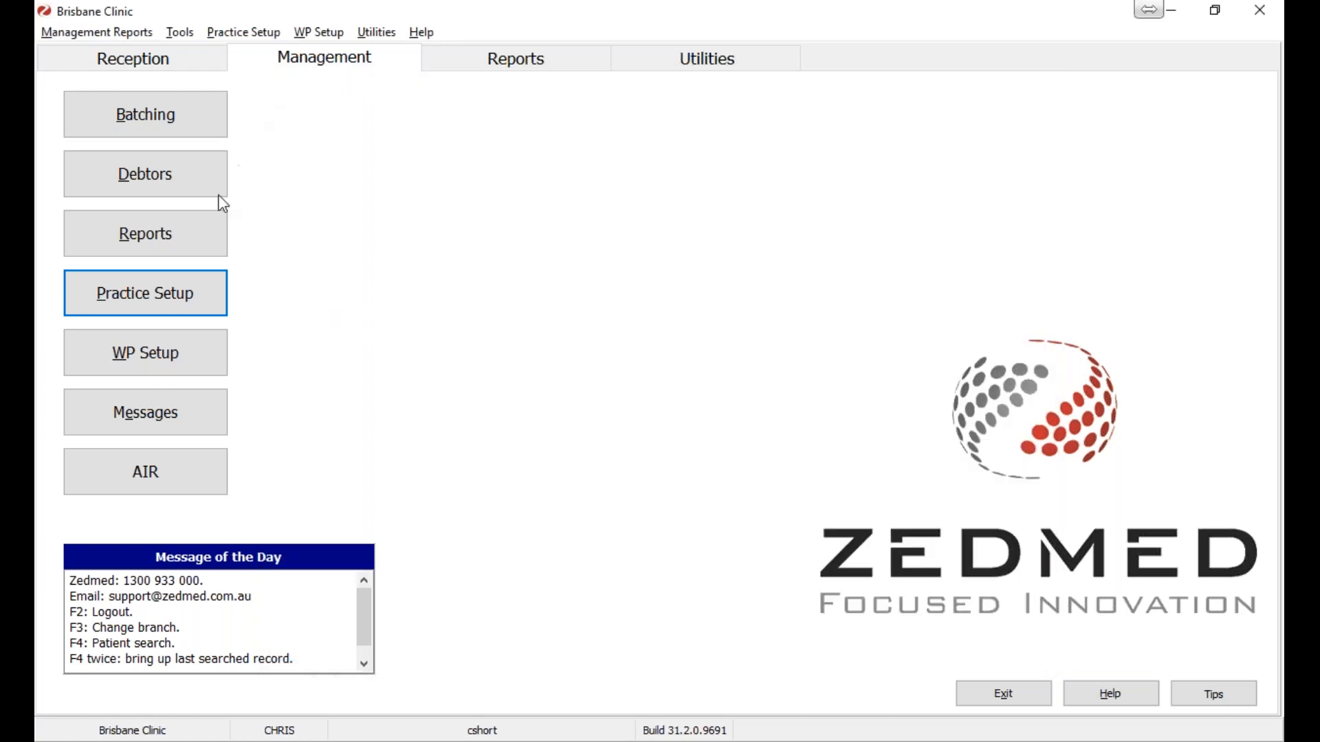
# Step: Open the schedule setup from the appointments grid and select the newly added doctor
pyautogui.click(161, 66)
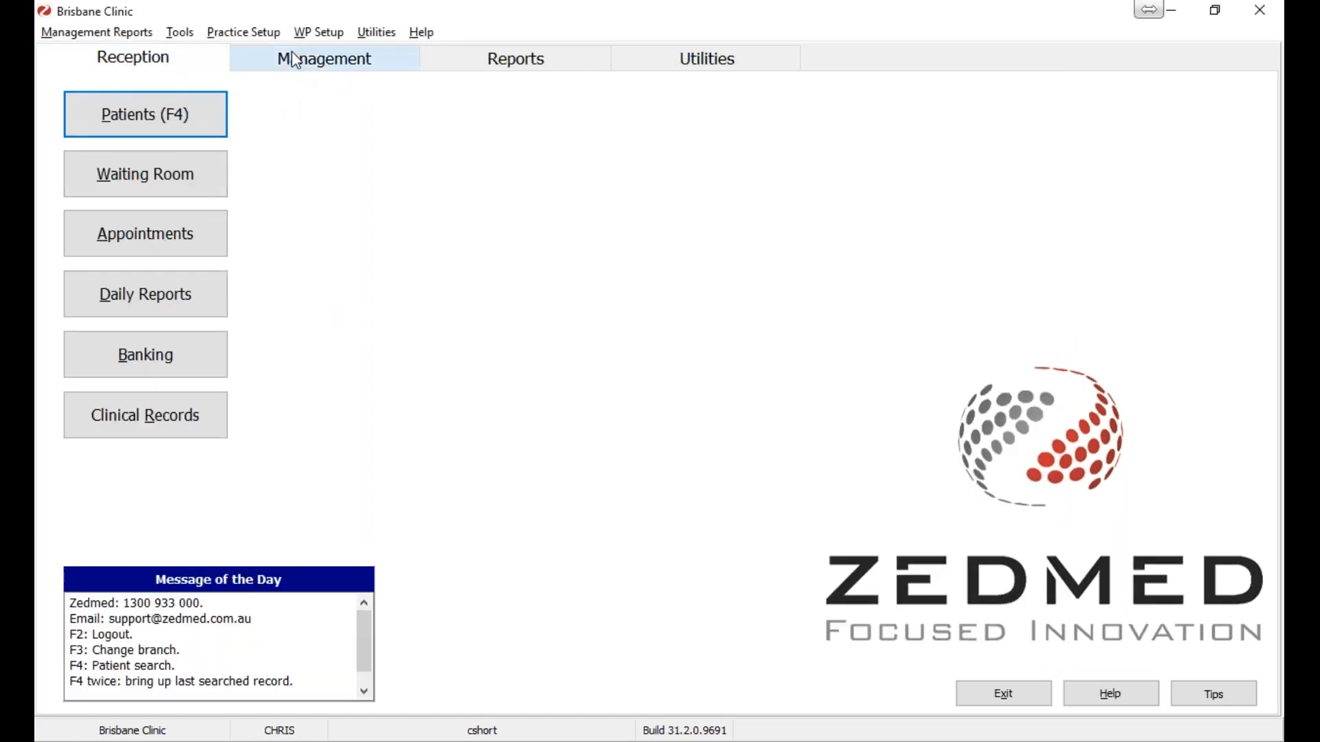
pyautogui.click(206, 224)
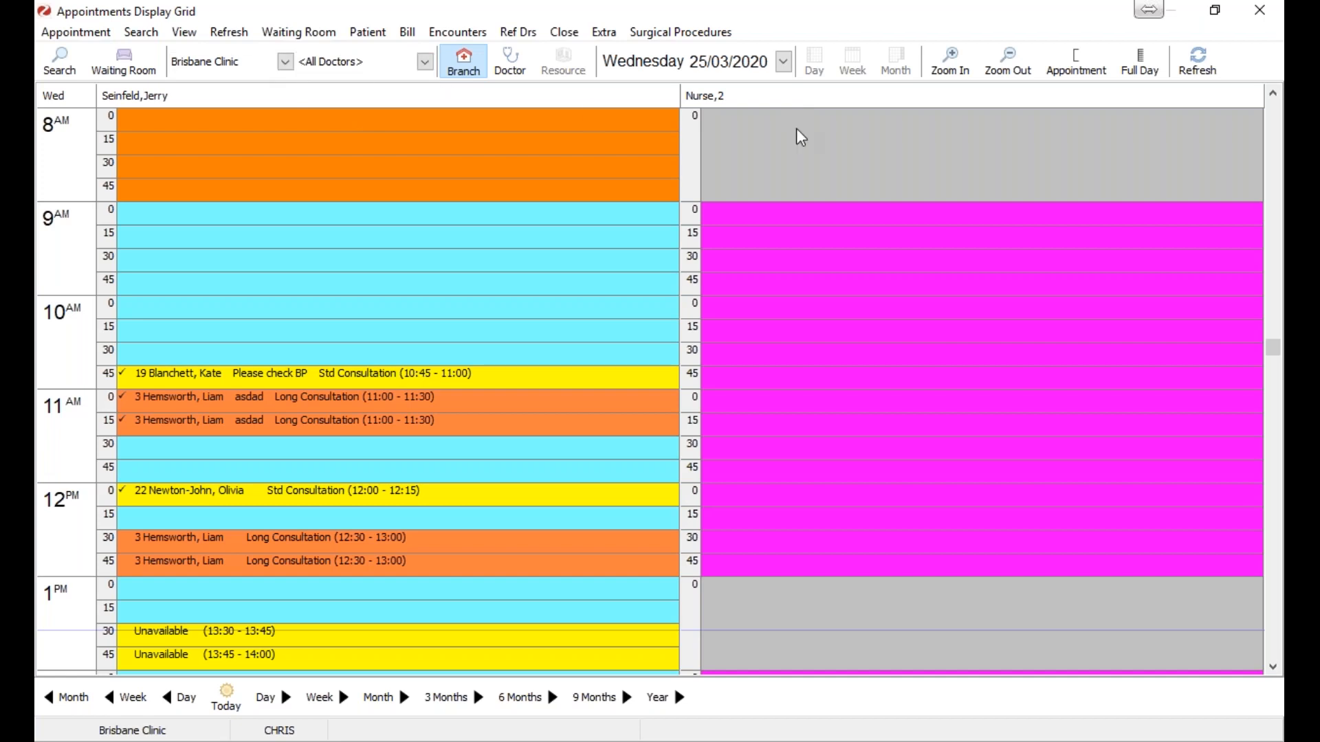
pyautogui.click(180, 32)
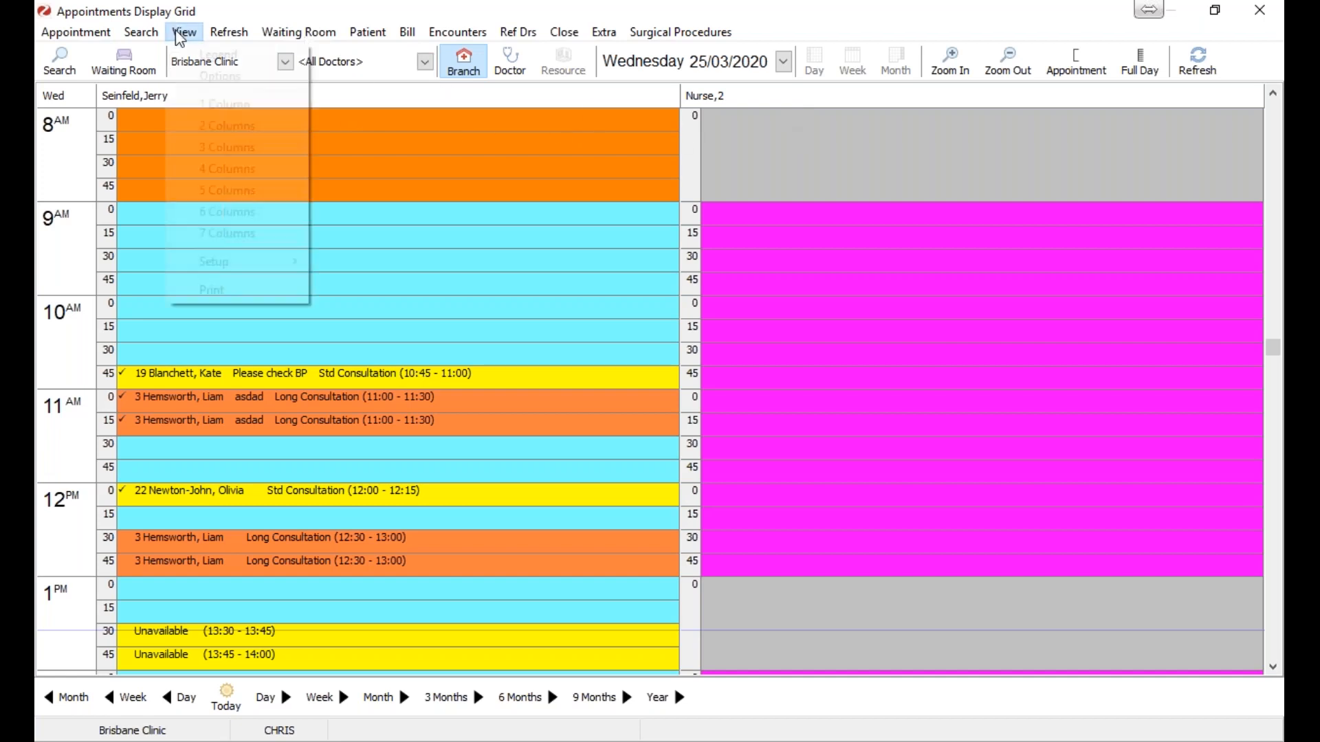
pyautogui.moveTo(237, 262)
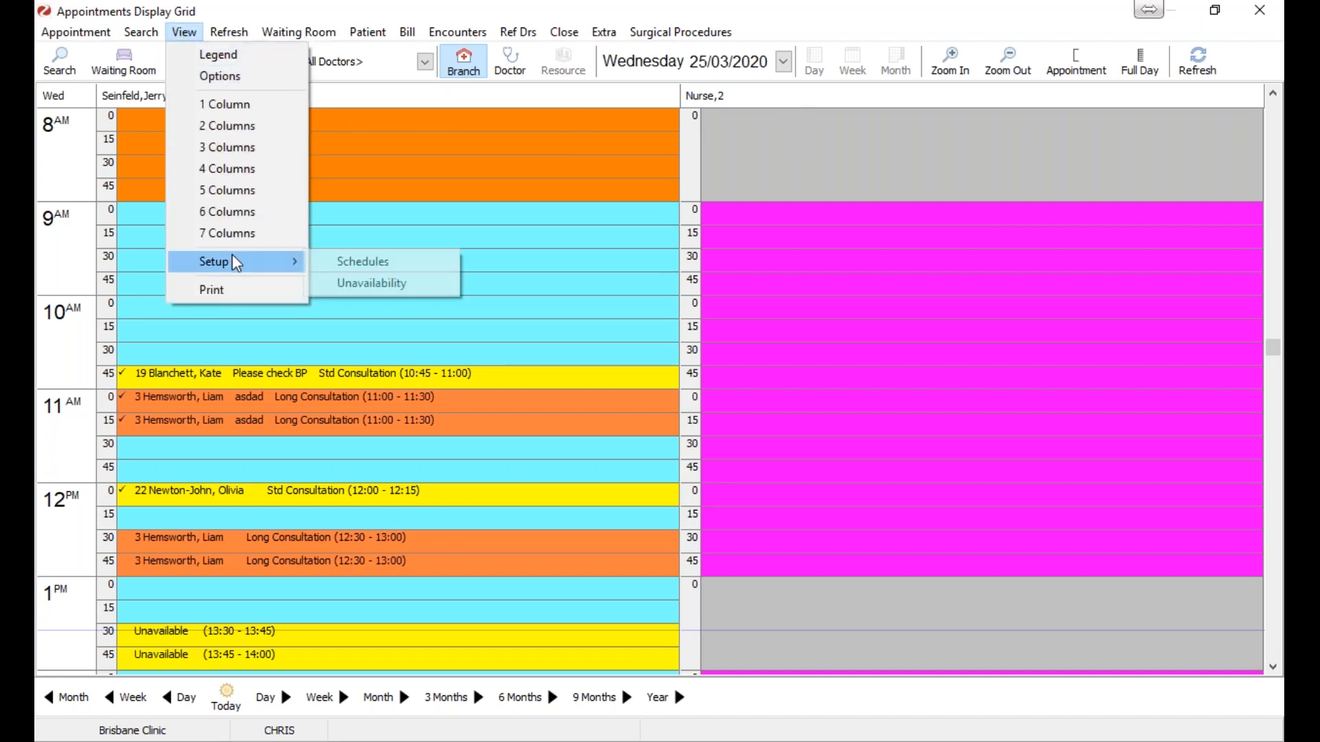
pyautogui.click(361, 263)
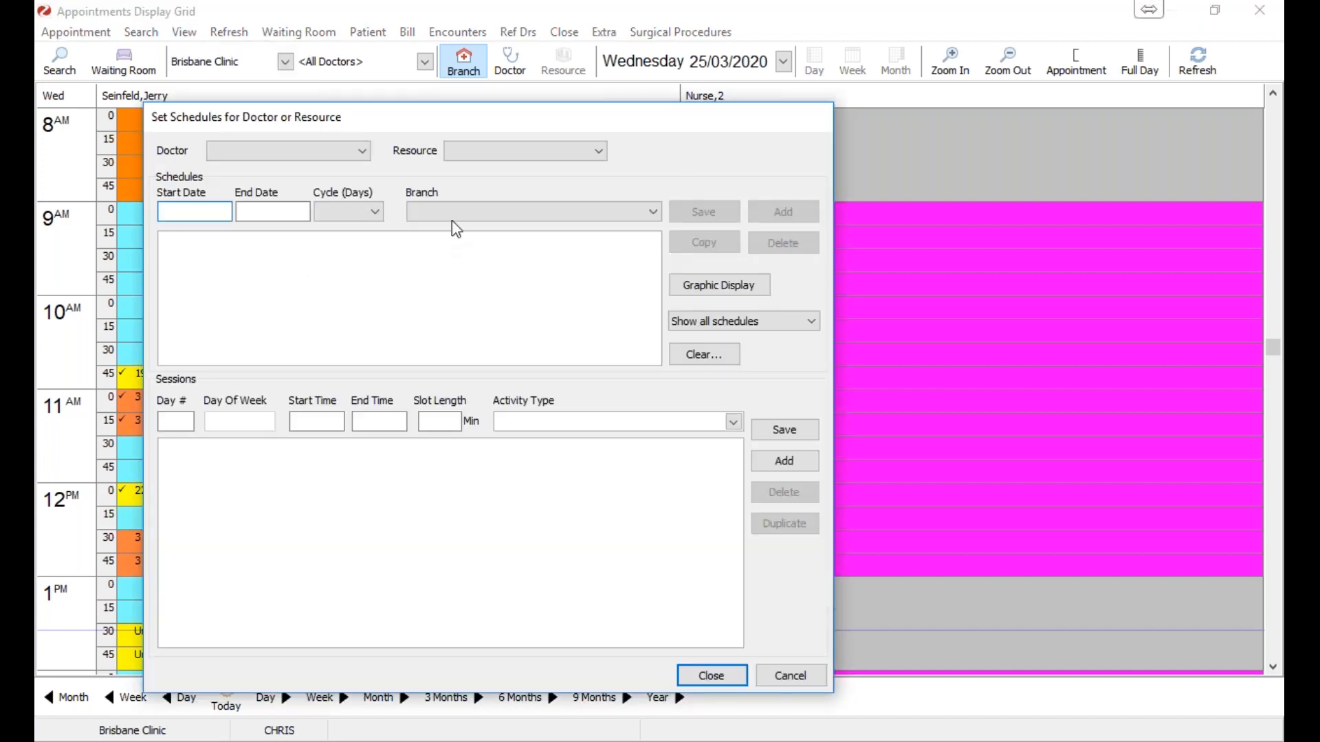
pyautogui.click(364, 151)
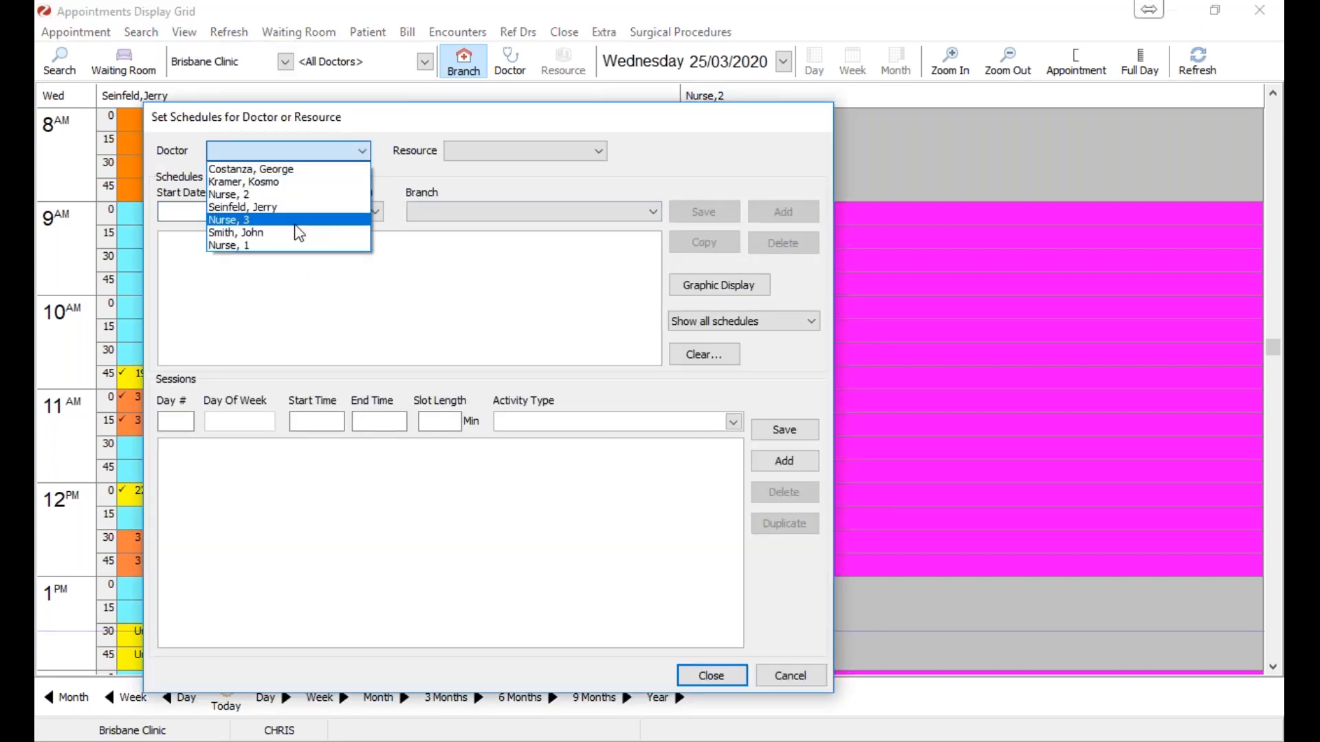
pyautogui.click(294, 233)
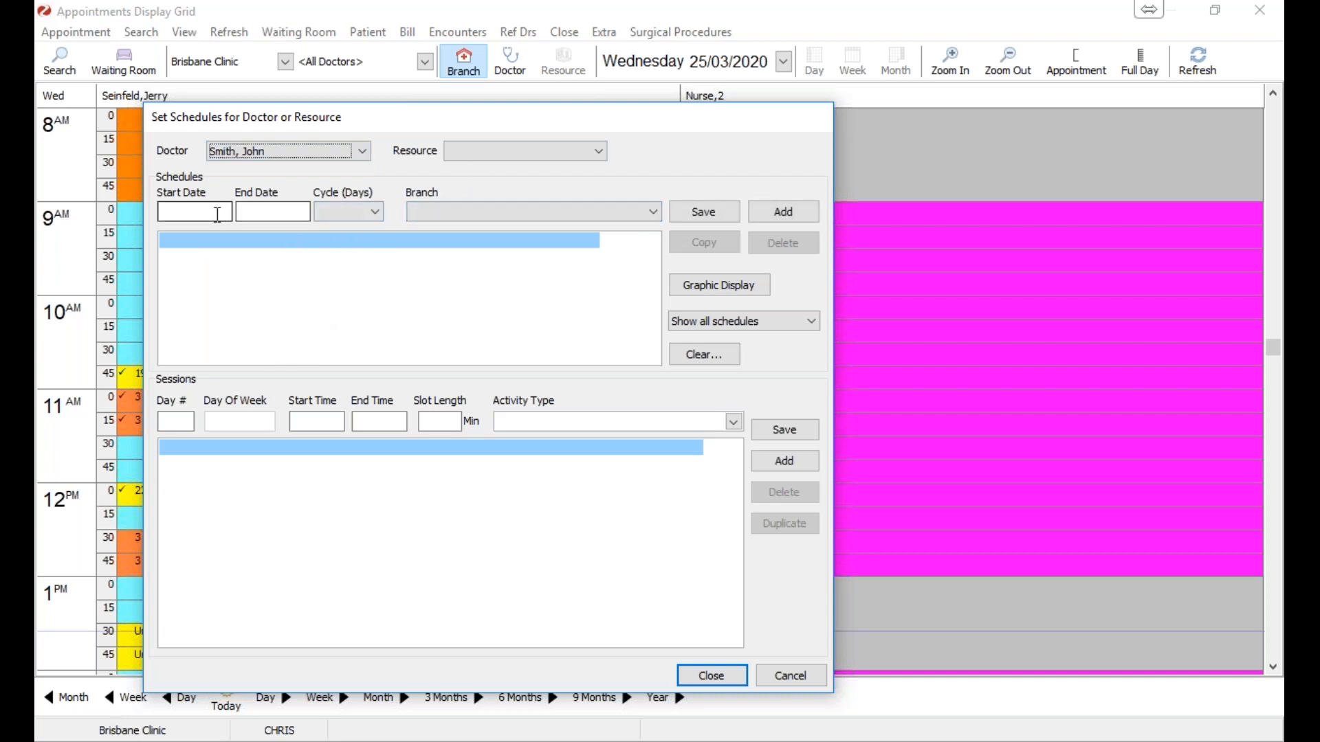
# Step: Check which branches are available for the new doctor's schedule, then cancel and leave the appointments grid
pyautogui.click(448, 213)
pyautogui.click(448, 214)
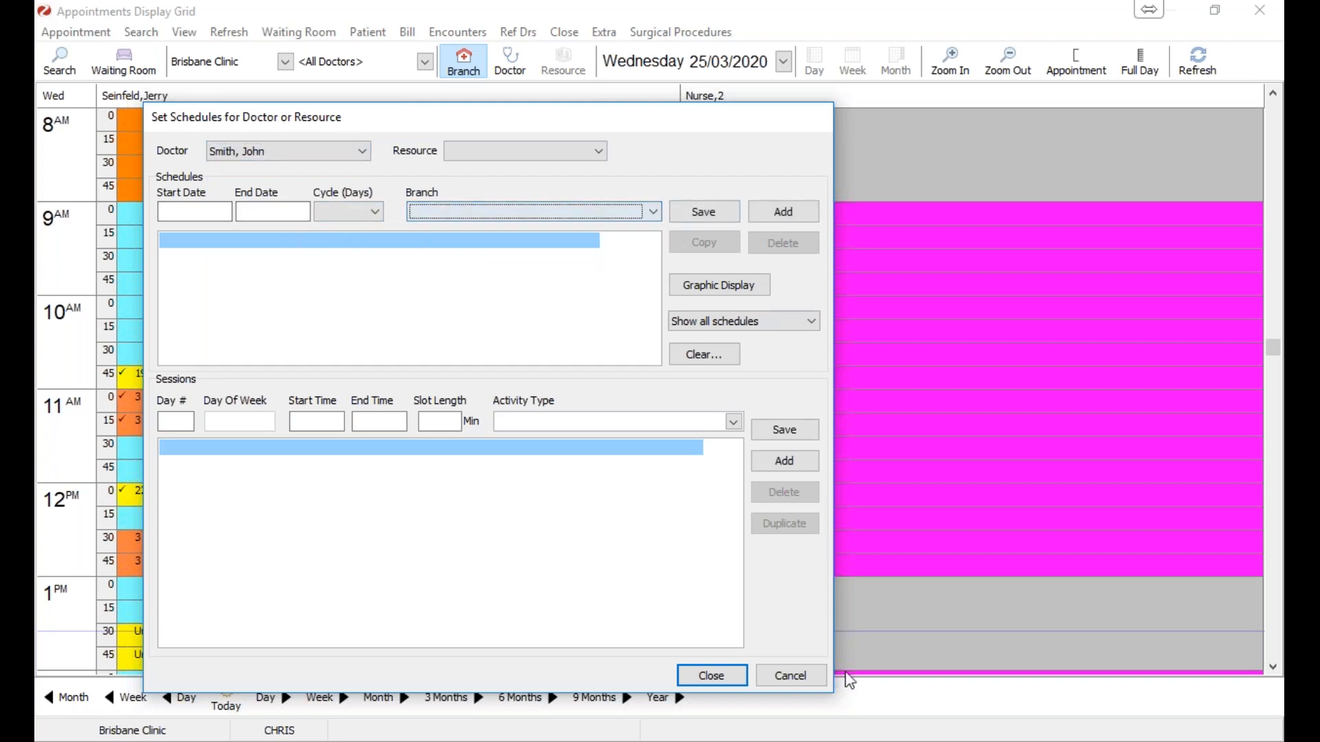
pyautogui.click(791, 675)
pyautogui.click(1259, 11)
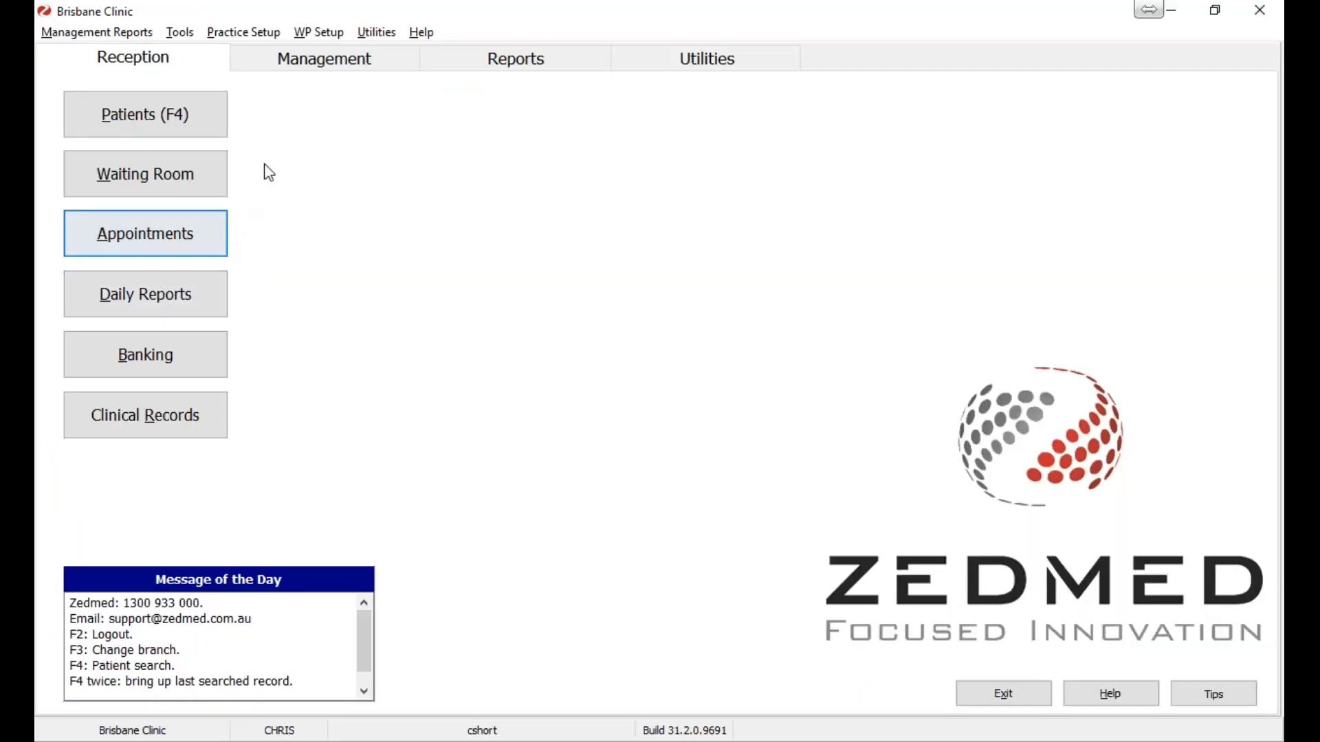
# Step: Open the treating doctor record with code JHS and check its assigned branches
pyautogui.click(322, 60)
pyautogui.click(209, 297)
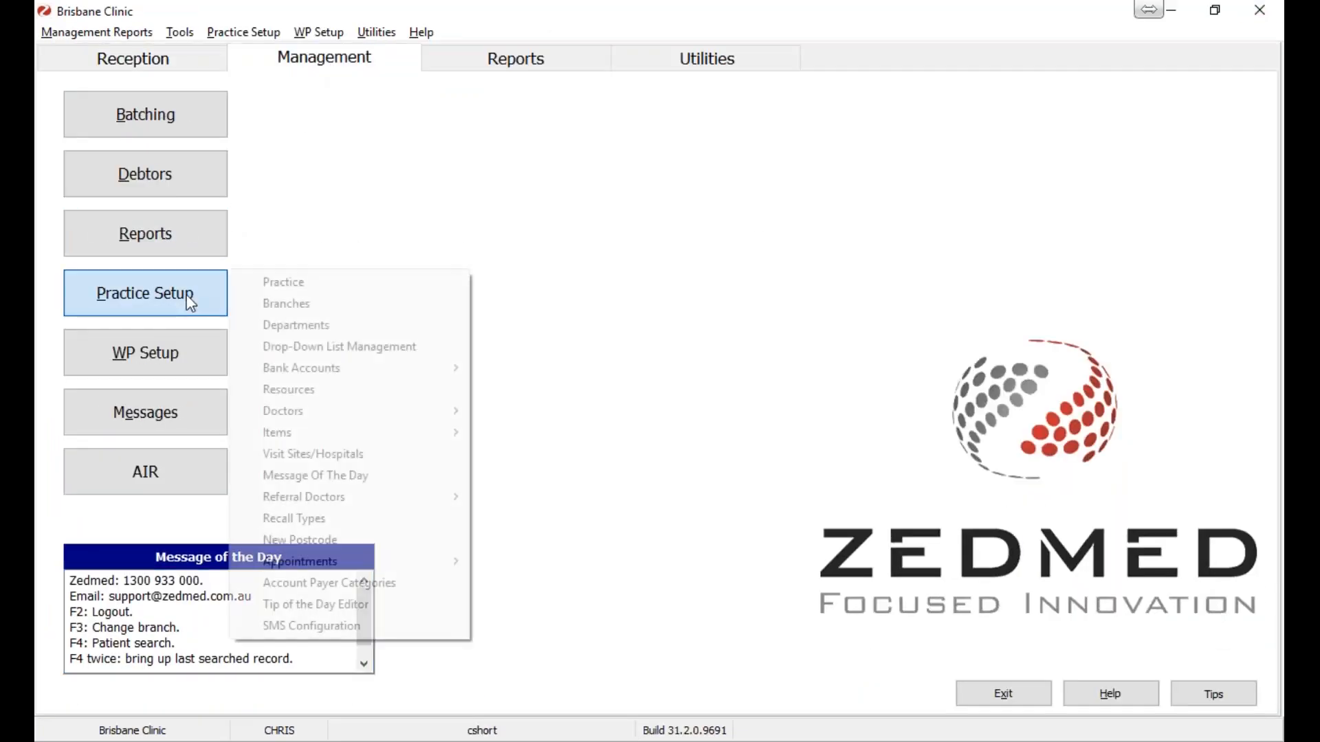
pyautogui.moveTo(407, 417)
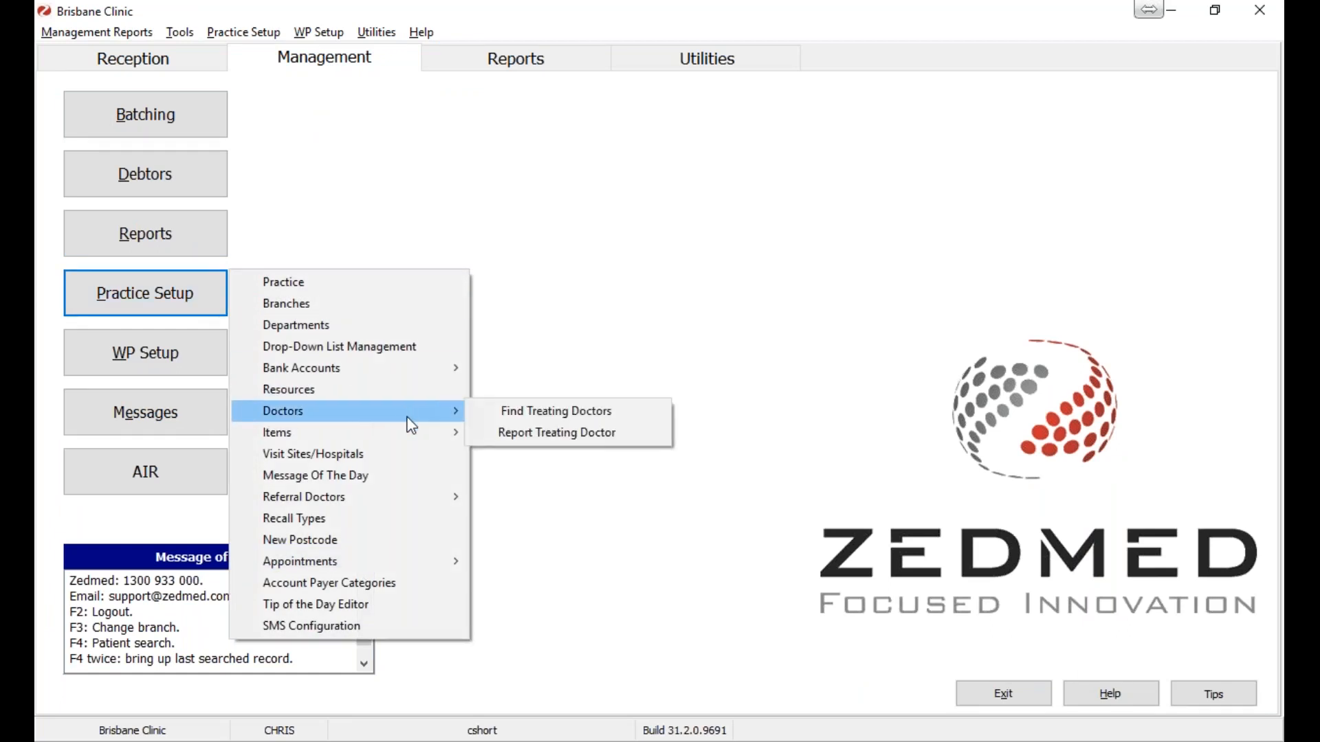
pyautogui.click(523, 413)
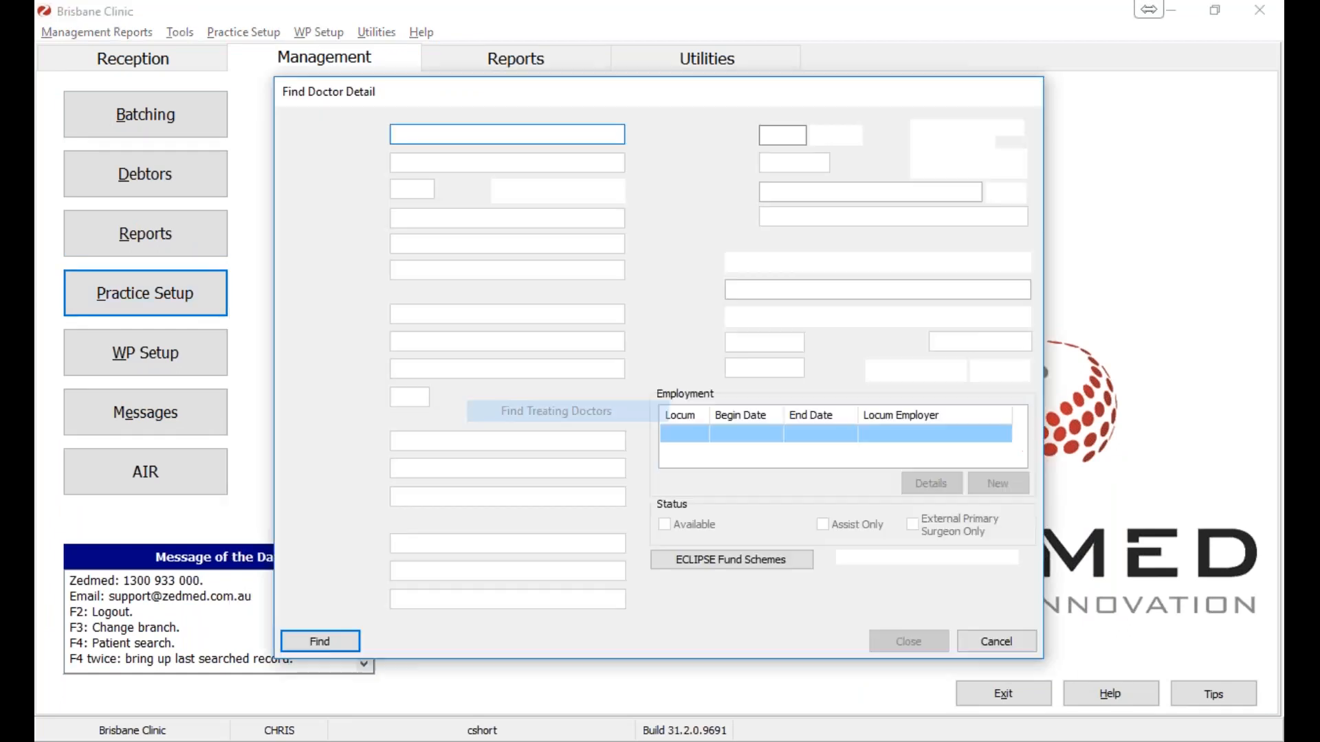
pyautogui.click(846, 136)
pyautogui.click(842, 179)
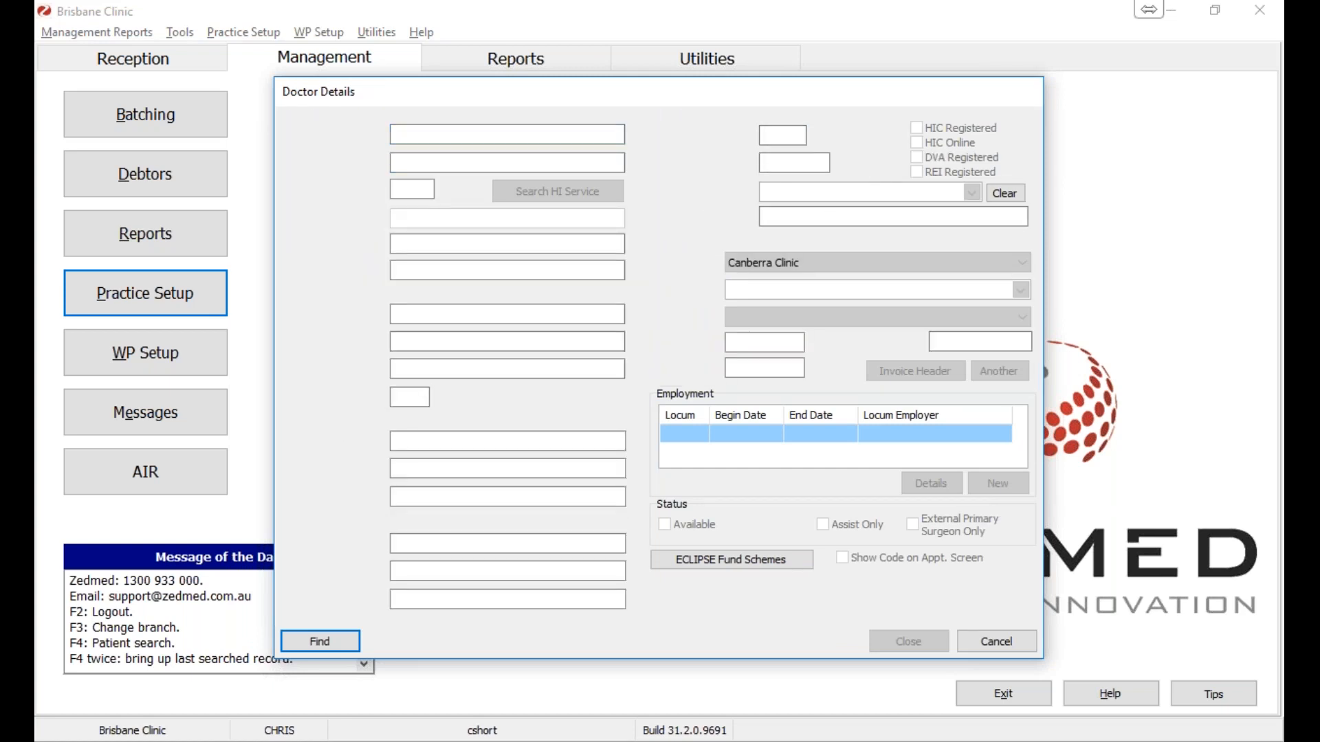
pyautogui.click(758, 264)
pyautogui.click(837, 272)
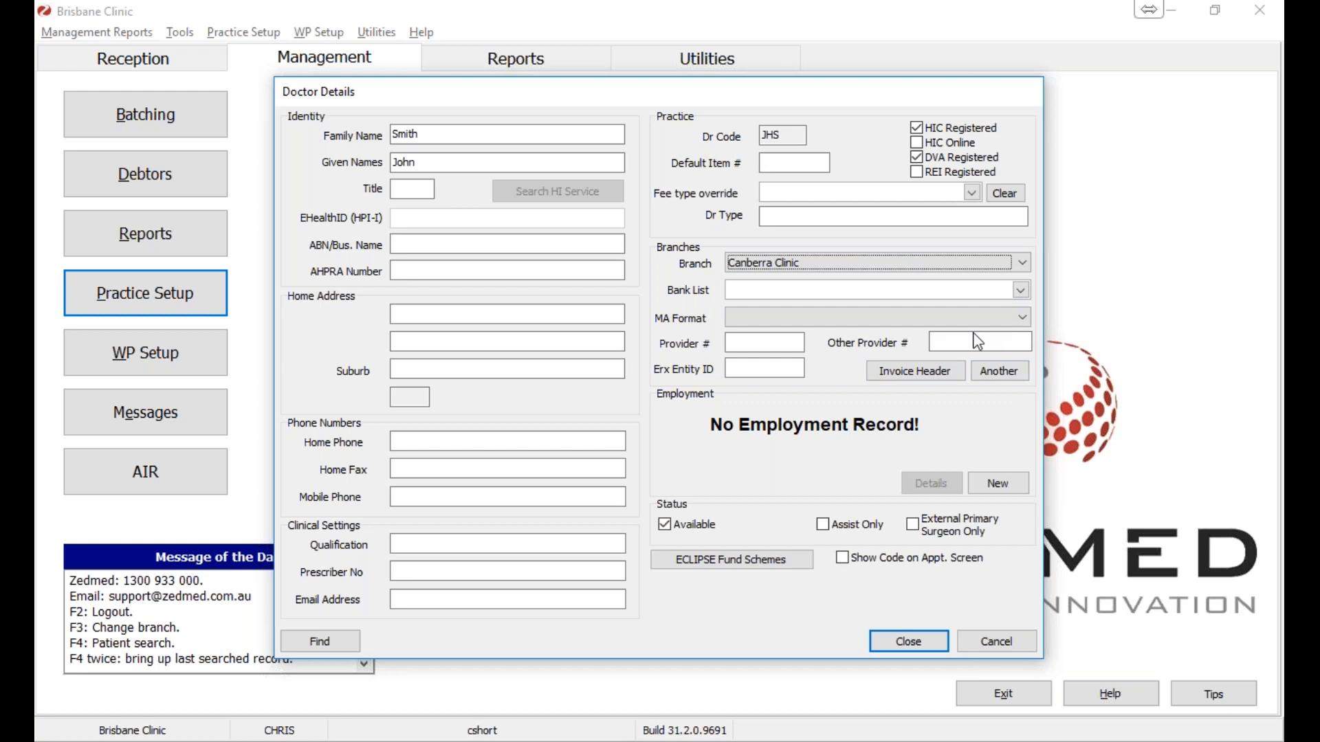
# Step: Add Adelaide Clinic as another branch on the doctor's record
pyautogui.click(999, 371)
pyautogui.click(559, 307)
pyautogui.click(561, 287)
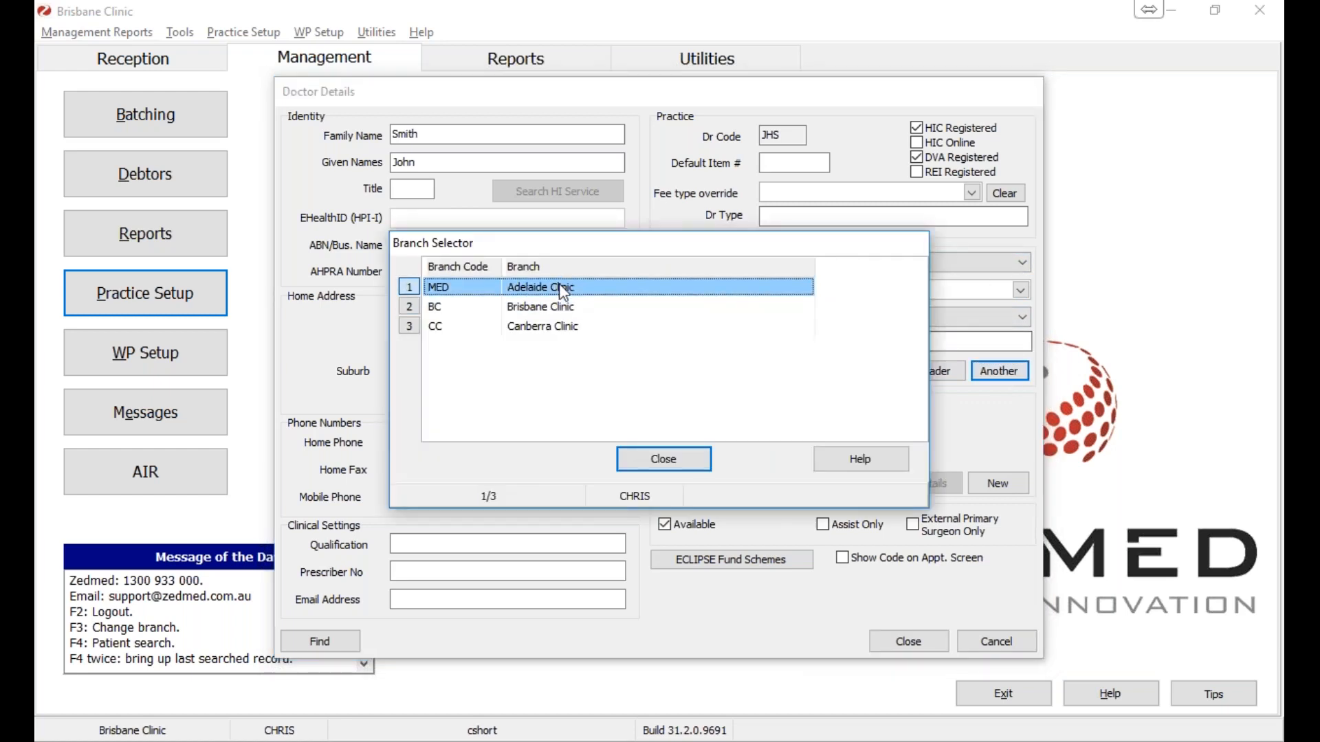
pyautogui.doubleClick(559, 286)
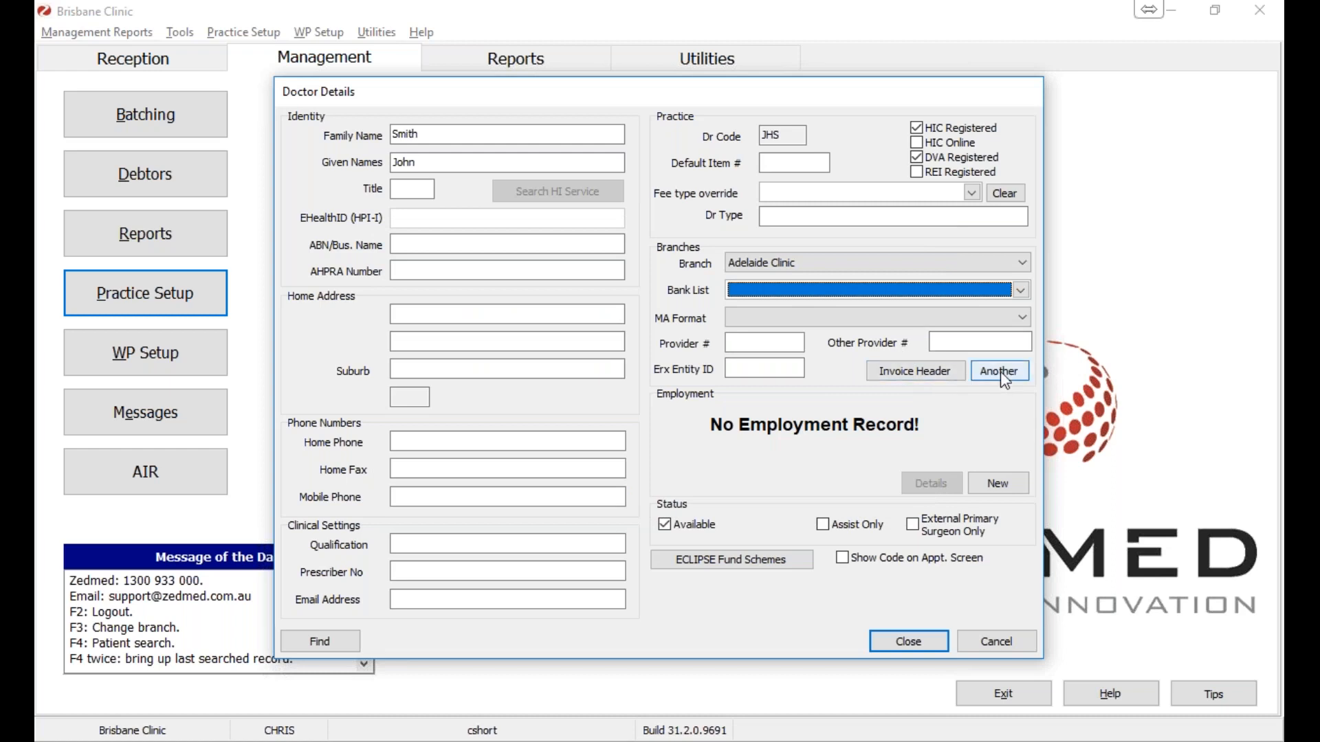
# Step: Add Brisbane Clinic as a further branch, check the doctor's branch list and close the record to save it
pyautogui.click(999, 372)
pyautogui.doubleClick(557, 304)
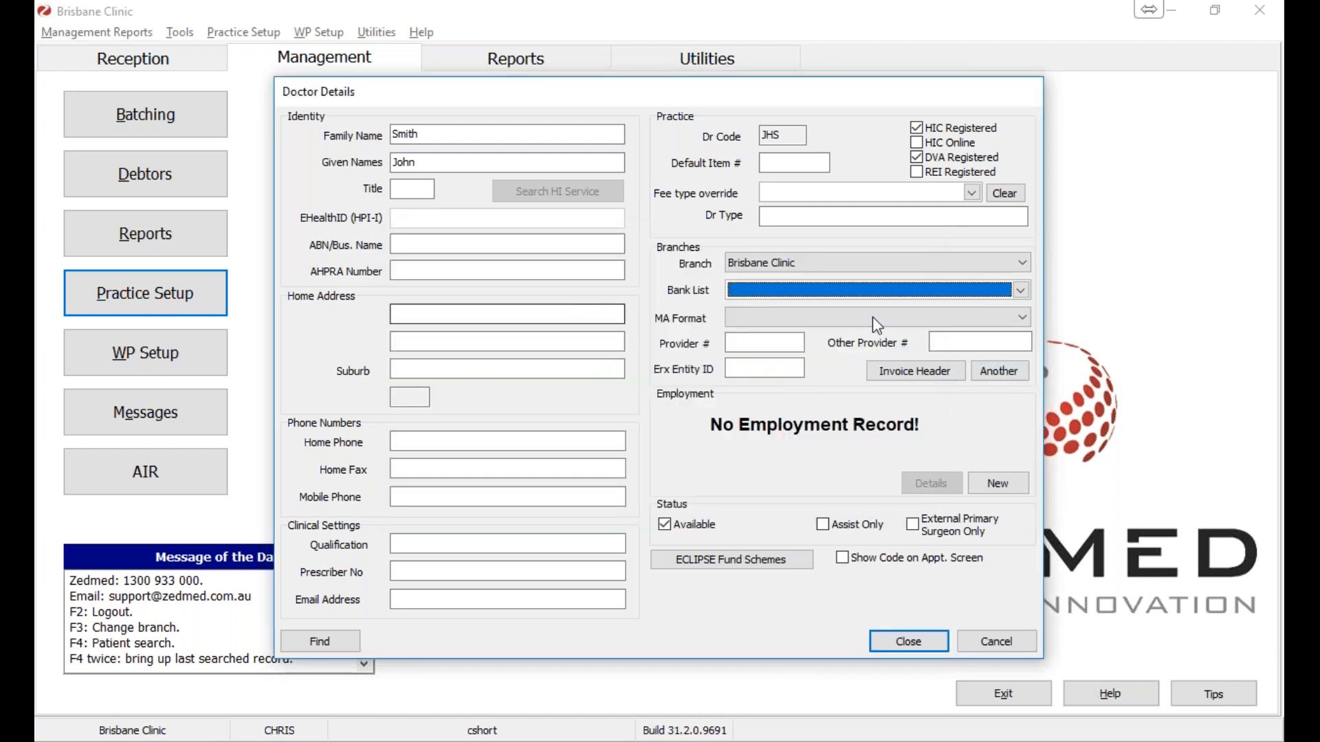
pyautogui.click(990, 269)
pyautogui.click(991, 270)
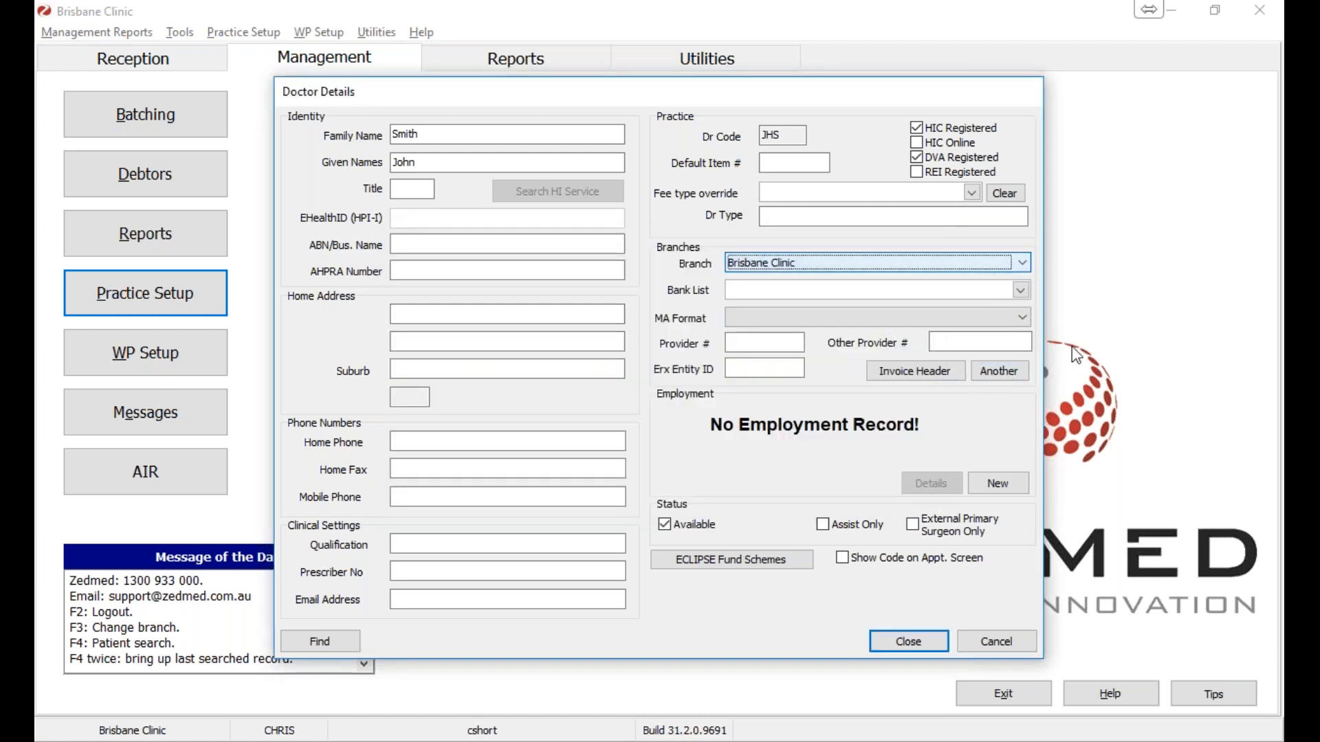
pyautogui.click(890, 638)
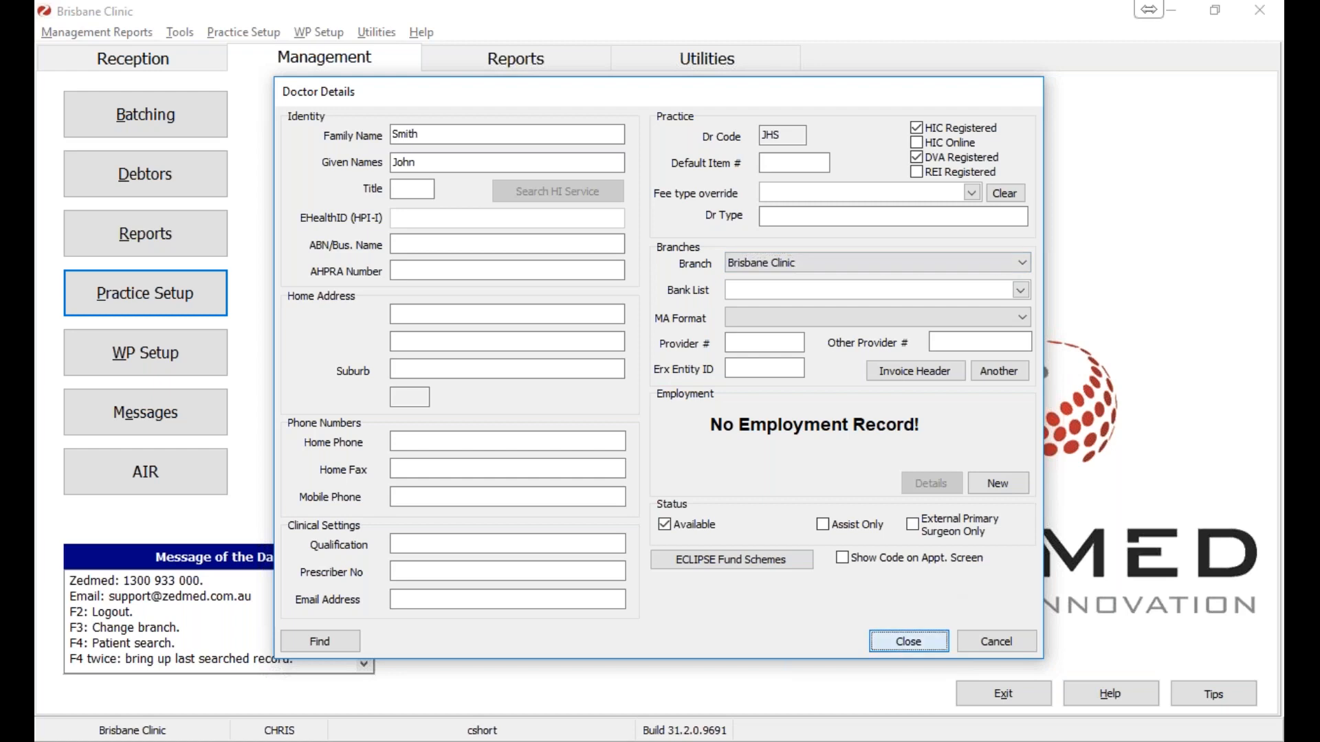
# Step: Return to the appointments grid from the main screen and open the setup for doctor and resource schedules
pyautogui.click(718, 411)
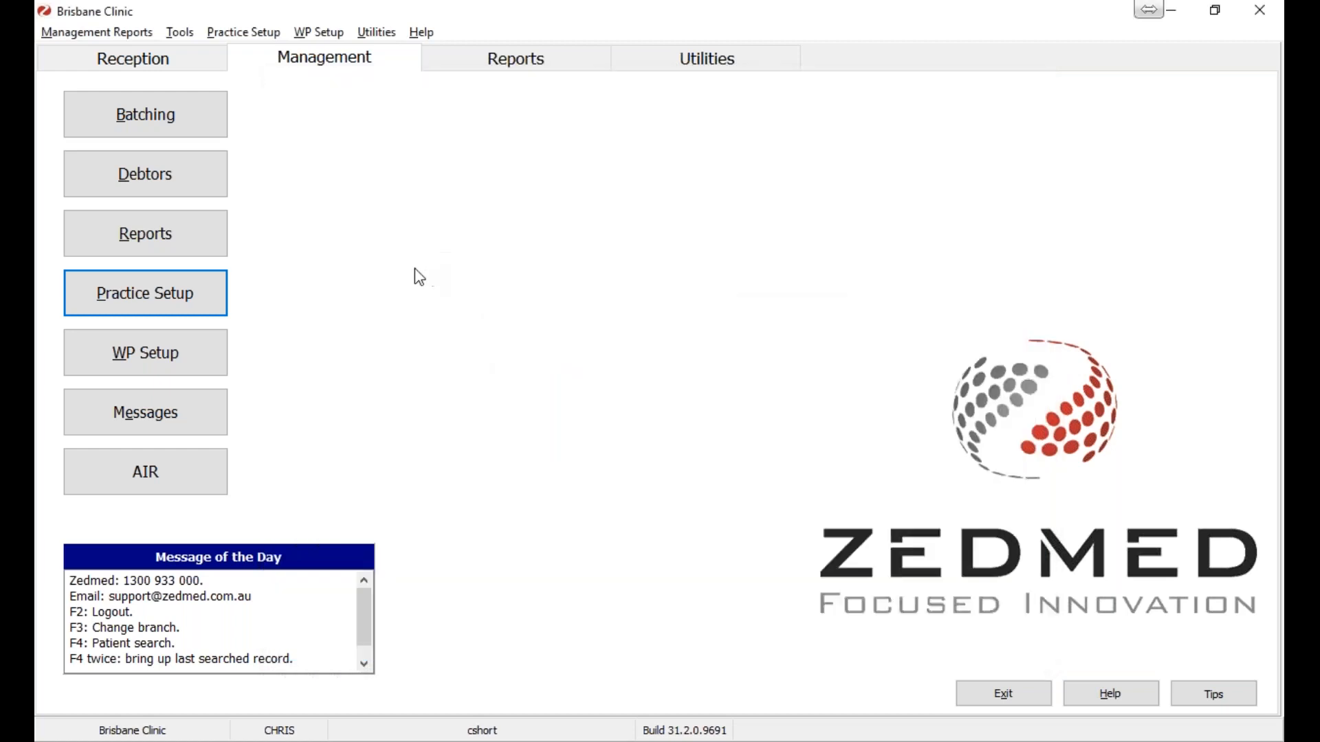
pyautogui.click(203, 69)
pyautogui.click(210, 232)
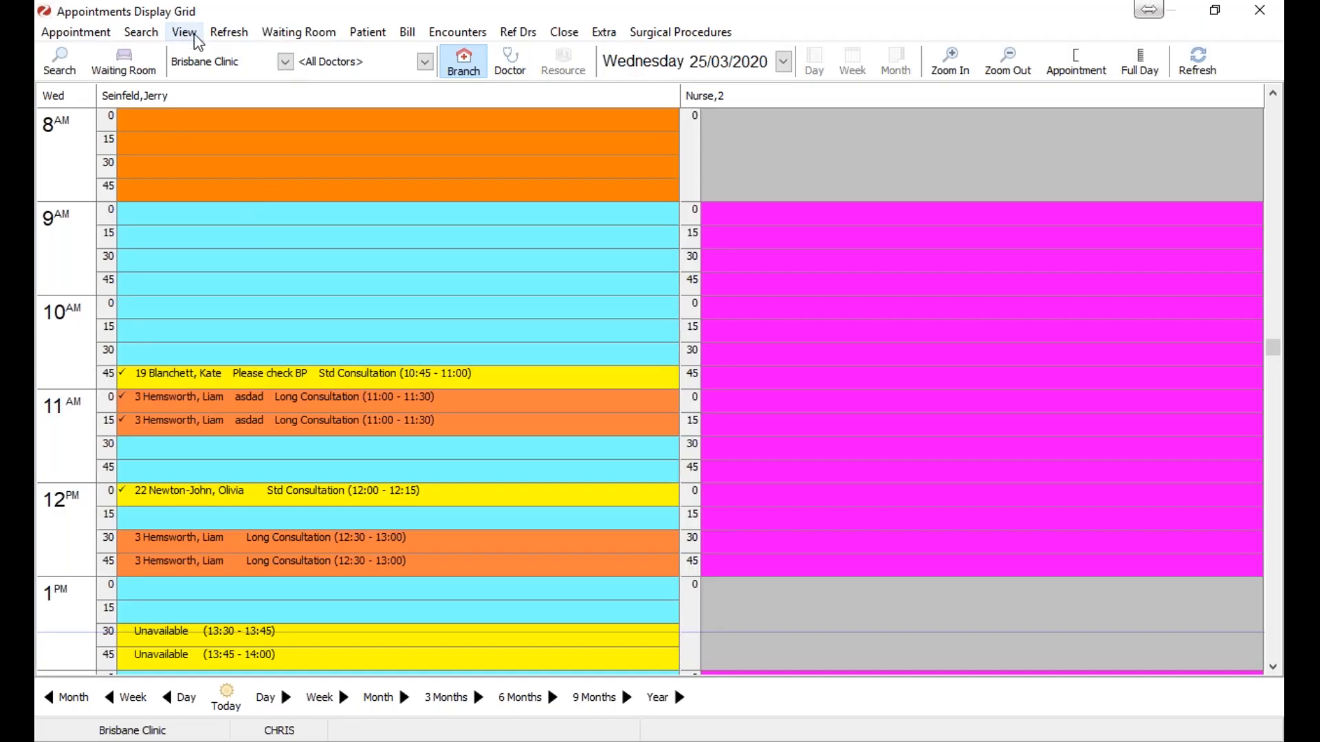
pyautogui.click(196, 37)
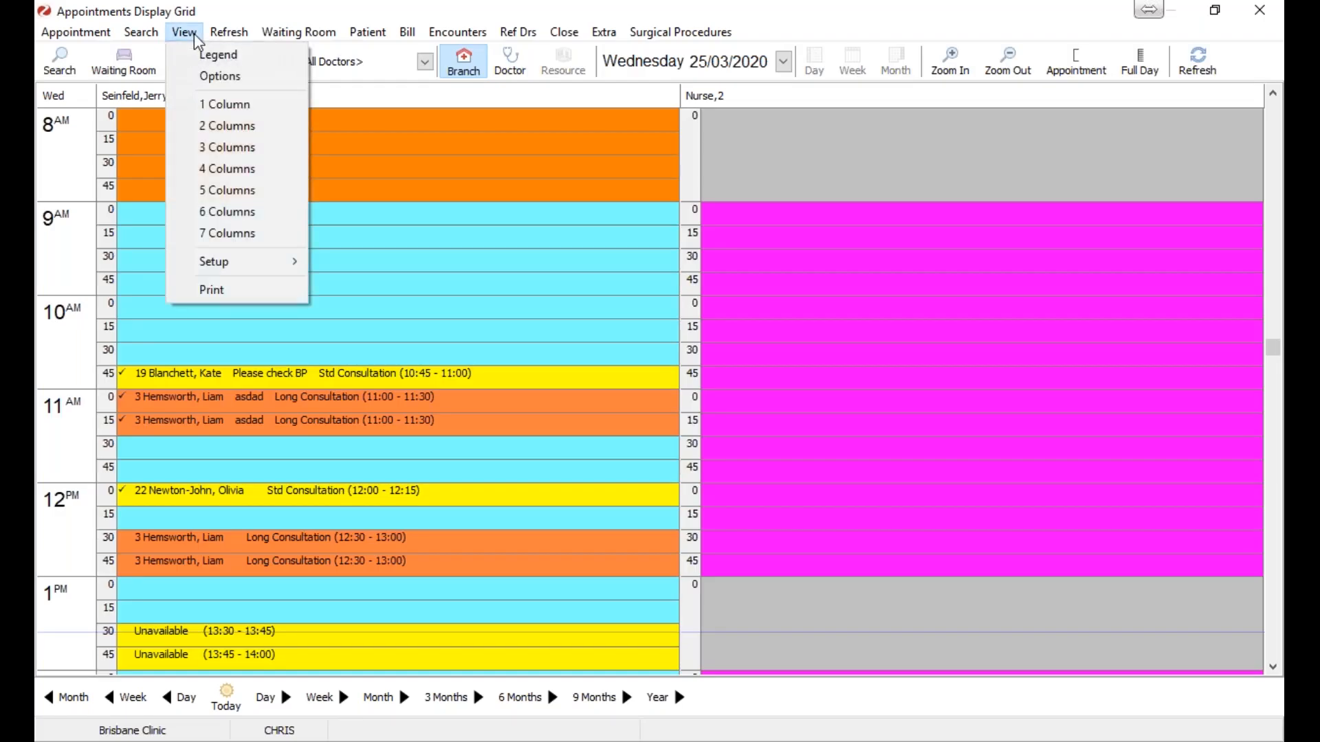
pyautogui.click(228, 5)
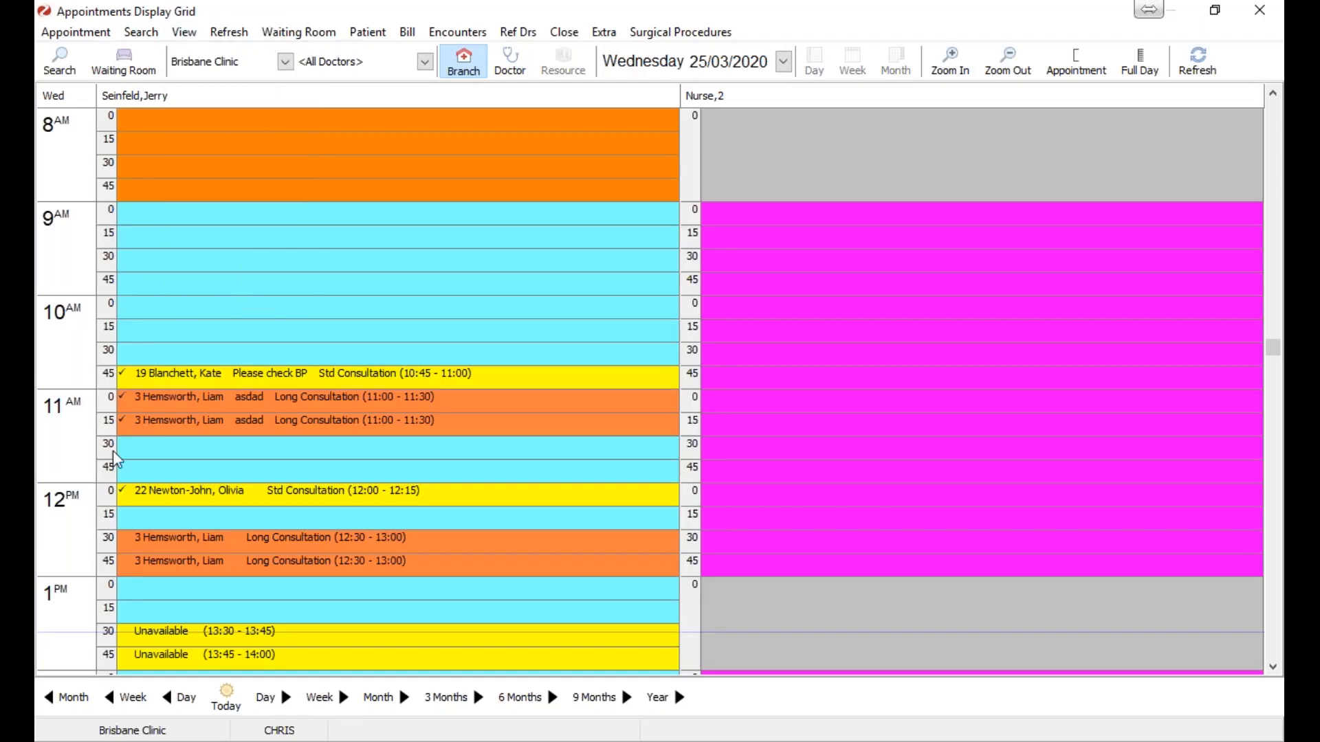
pyautogui.click(196, 34)
pyautogui.moveTo(225, 270)
pyautogui.click(371, 274)
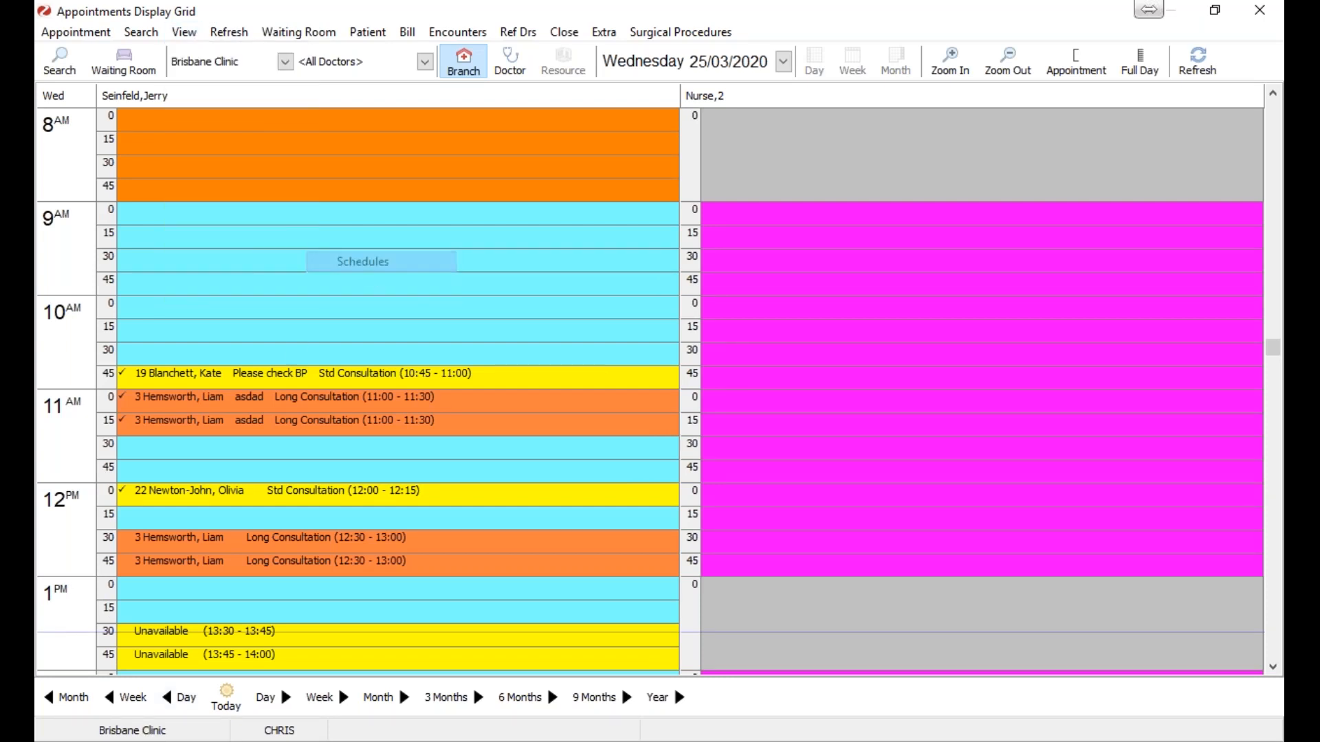
# Step: Select the new doctor (code JHS) for the schedule and move the schedule dialog higher on the grid
pyautogui.click(424, 232)
pyautogui.click(385, 297)
pyautogui.moveTo(484, 198); pyautogui.dragTo(489, 96)
# Step: Consult the system calendar for a suitable Sunday and set the schedule's start date to 29/03/2020
pyautogui.click(258, 186)
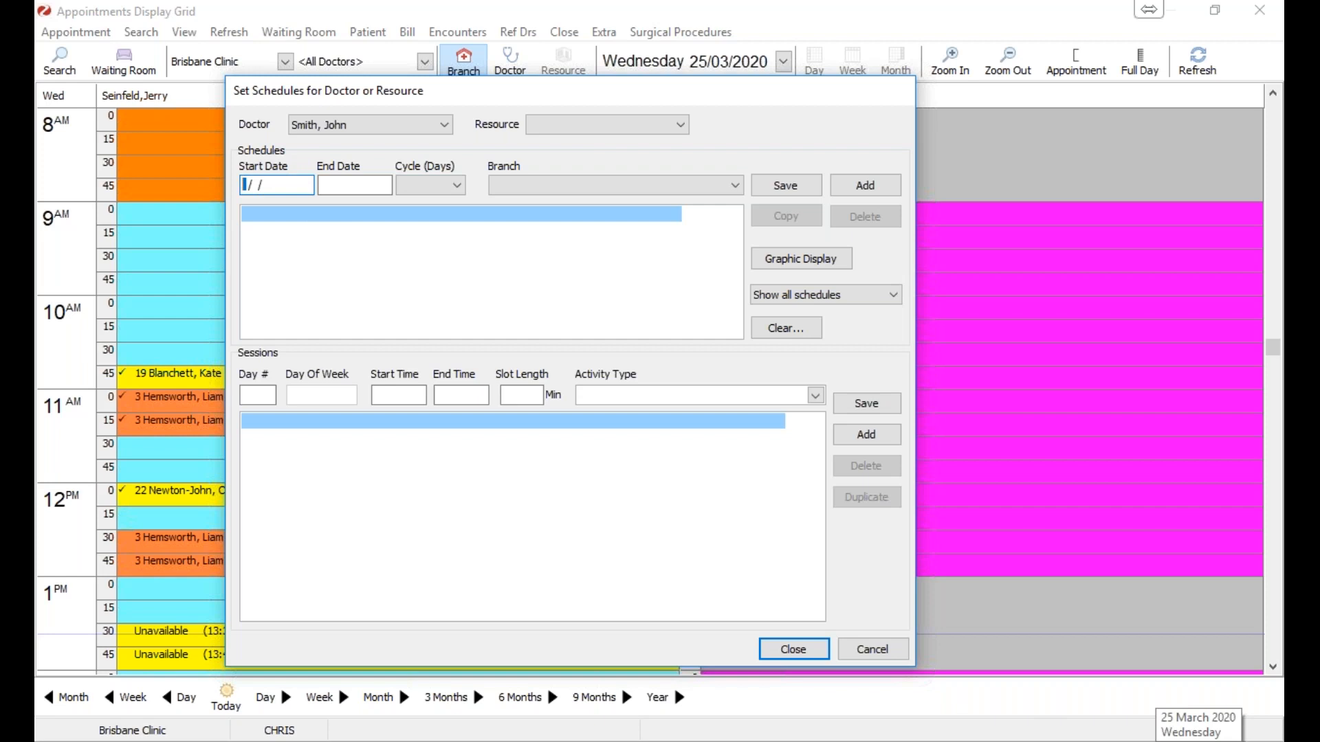
pyautogui.click(1200, 741)
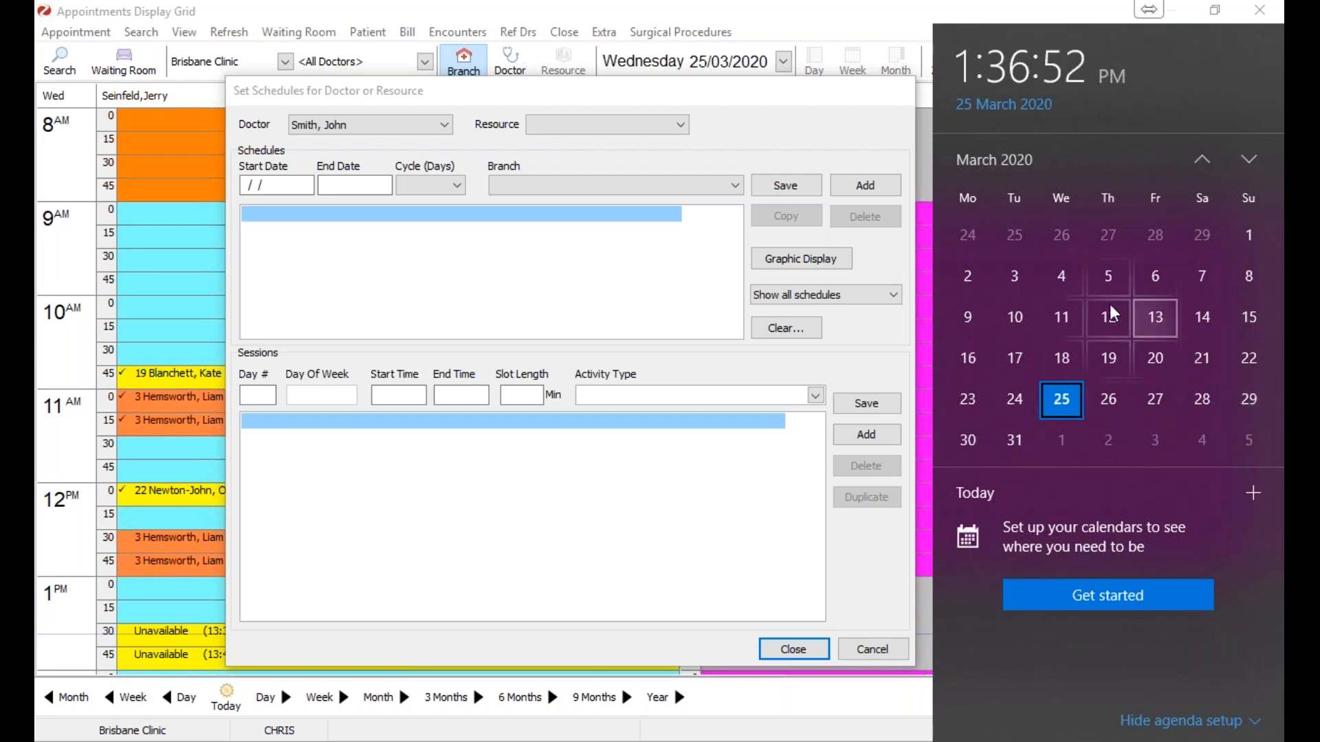
pyautogui.click(760, 103)
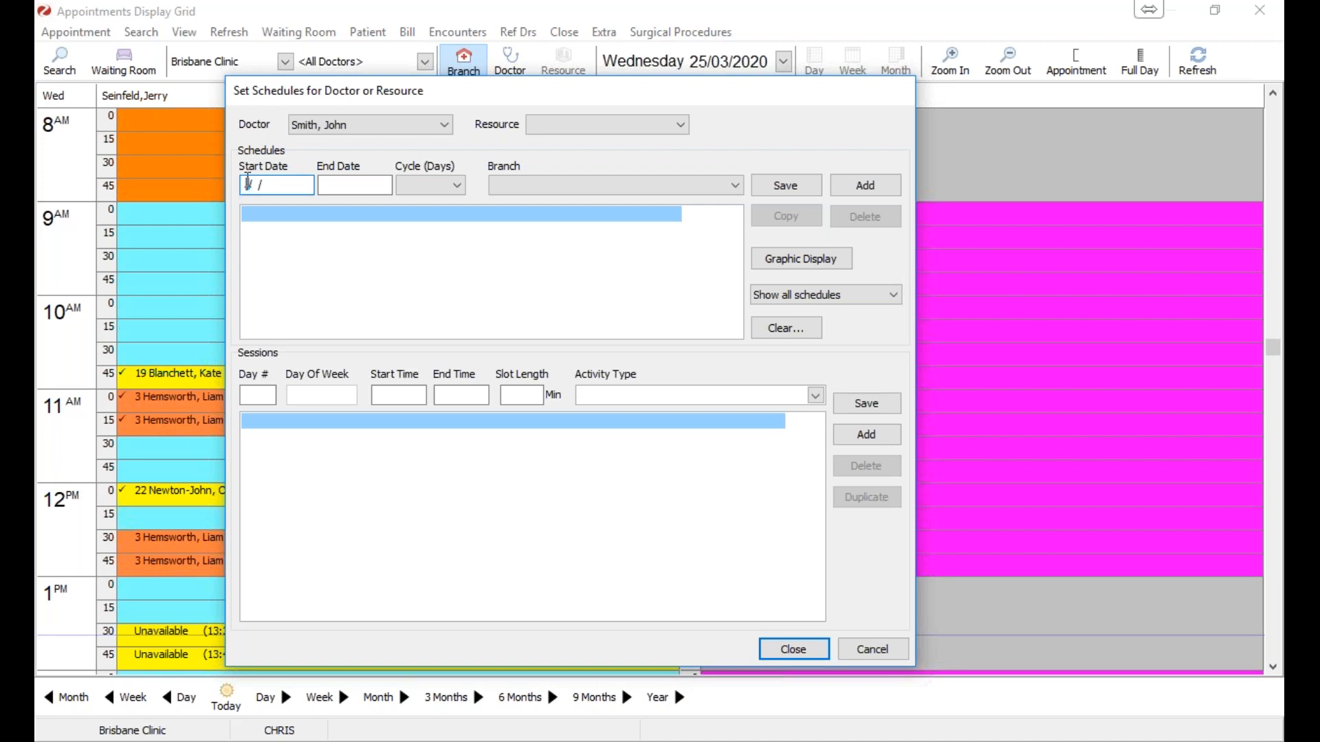
pyautogui.write('29')
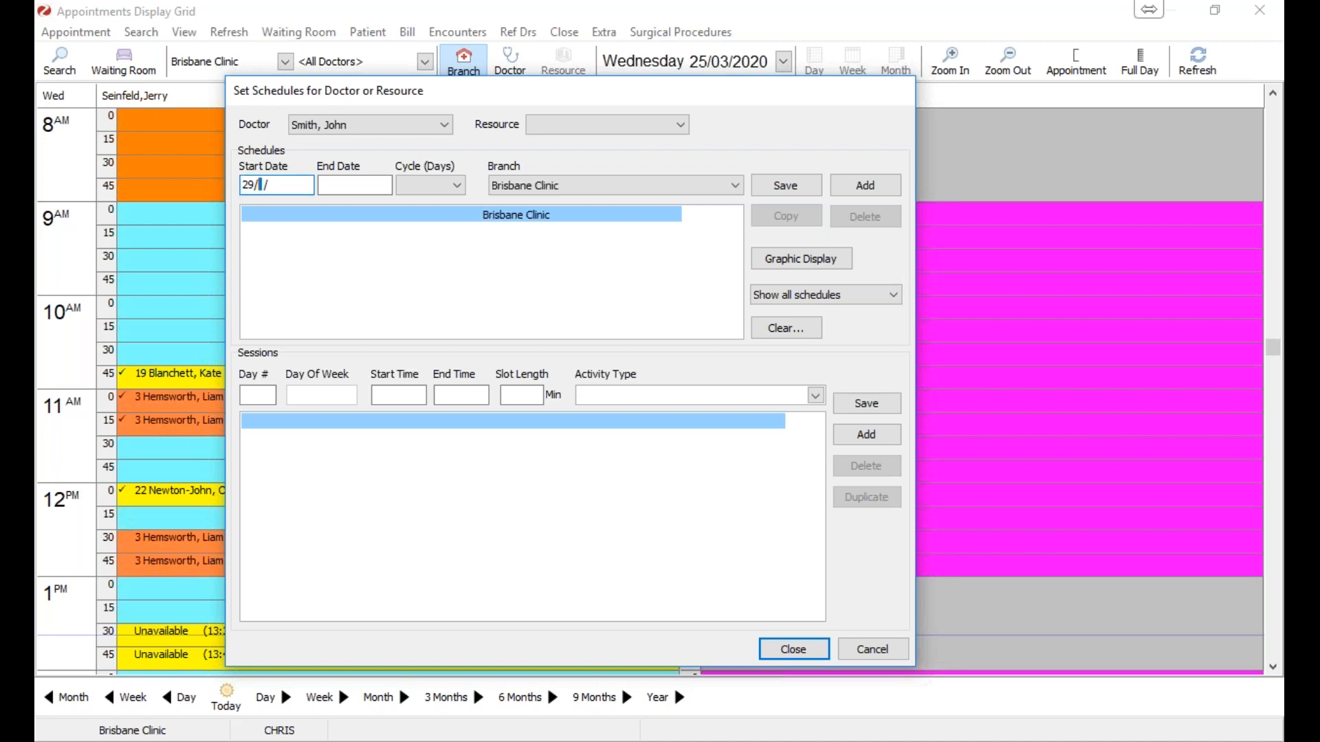
pyautogui.write('03')
pyautogui.write('29')
pyautogui.write('2020')
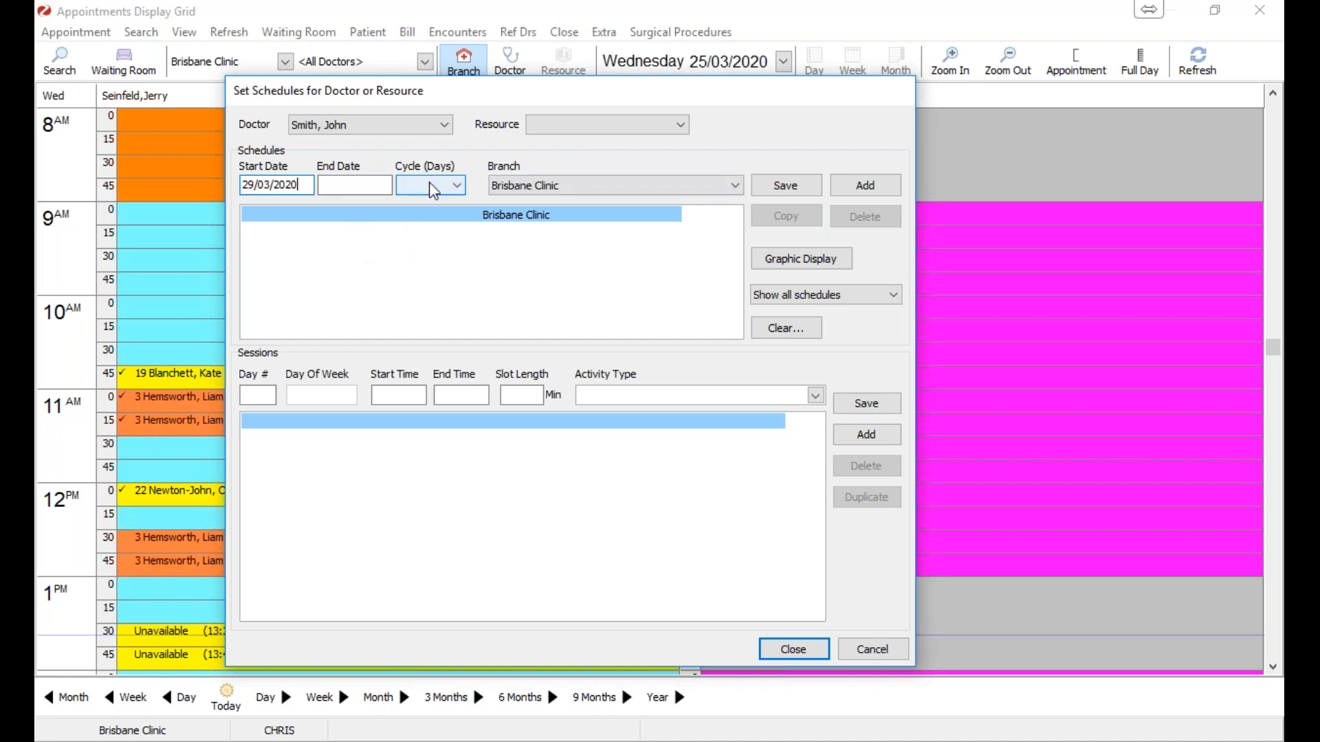
# Step: Select Brisbane Clinic as the schedule's branch and set its cycle to 7 days
pyautogui.click(571, 186)
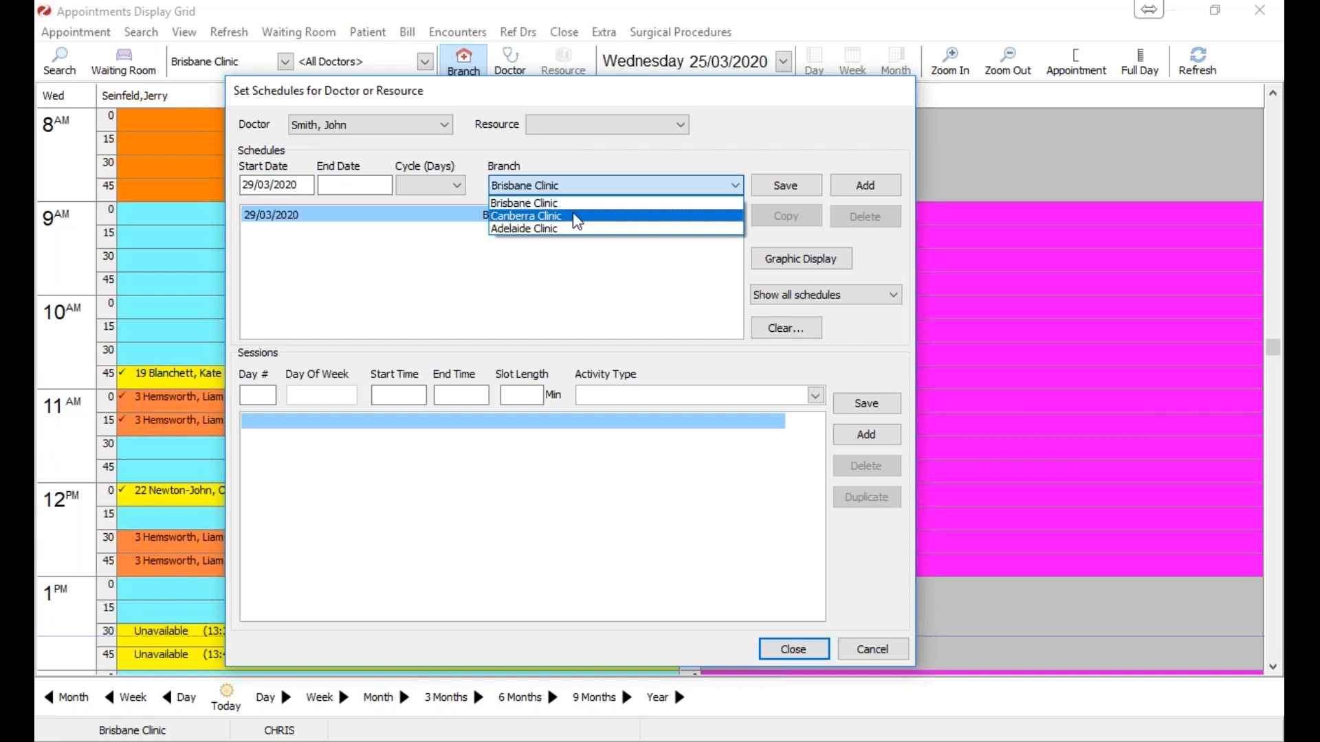
pyautogui.click(570, 203)
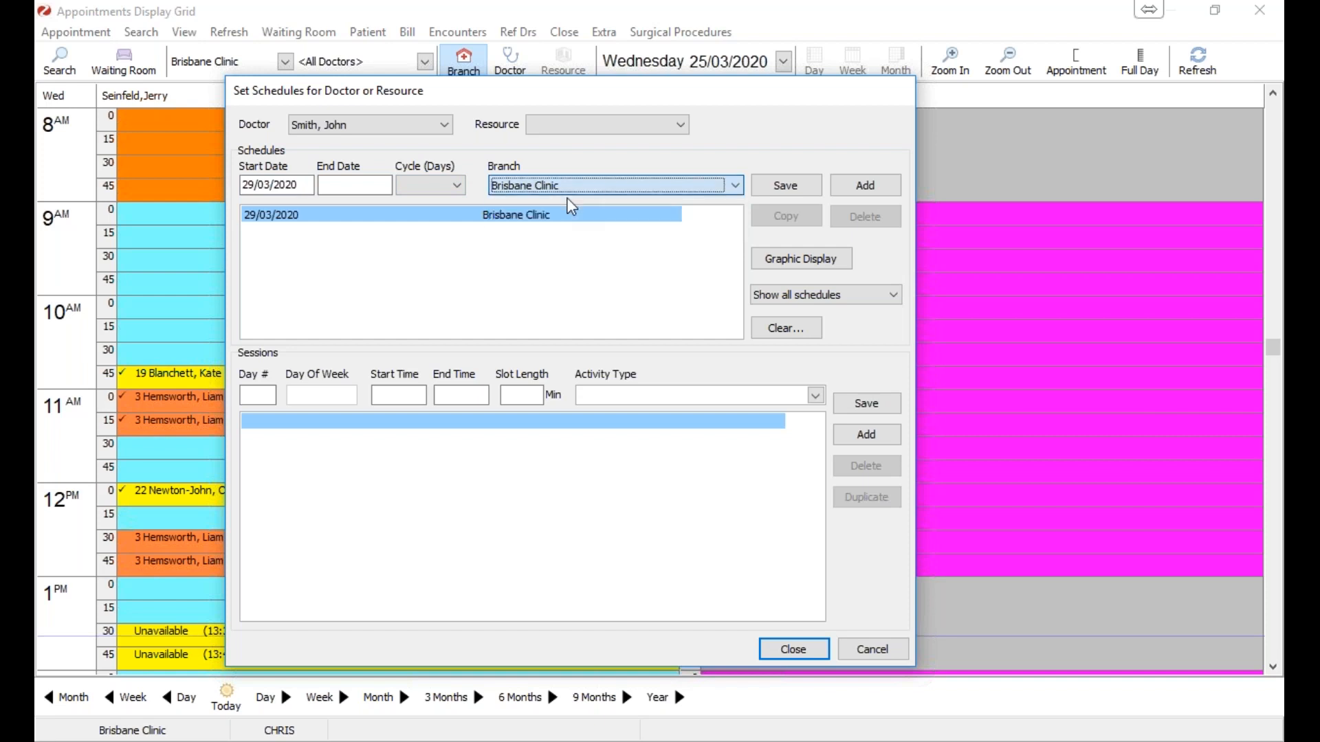
pyautogui.click(430, 186)
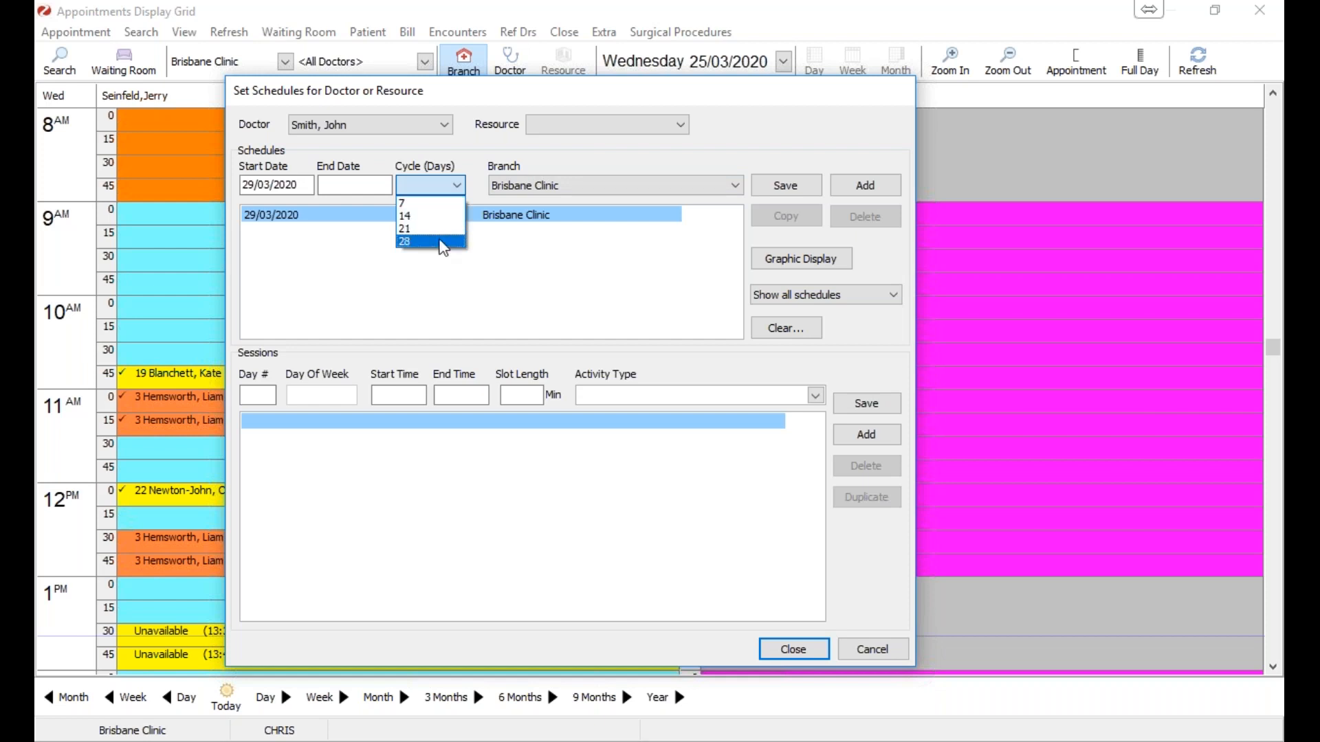
pyautogui.click(448, 206)
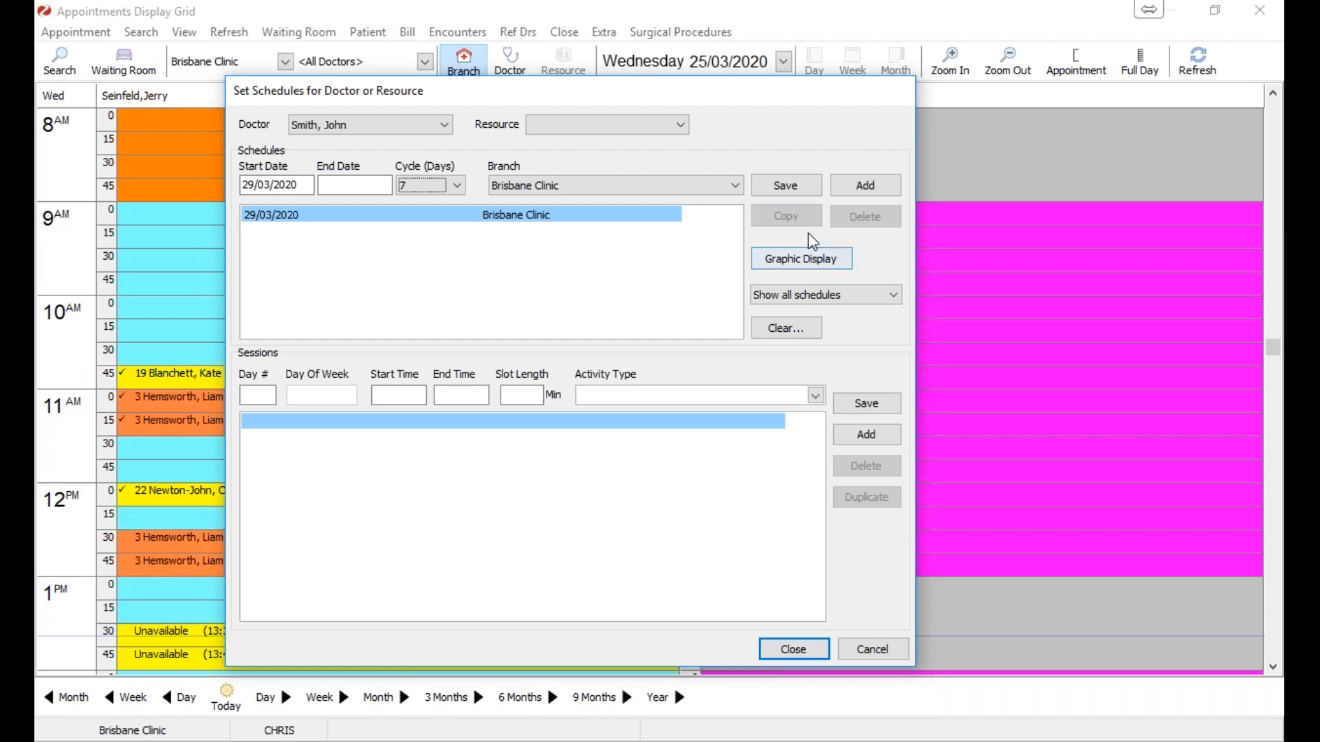
# Step: Open the schedule's graphic display and compare the 15, 30 and 60 mins intervals, ending on 30 mins
pyautogui.click(848, 261)
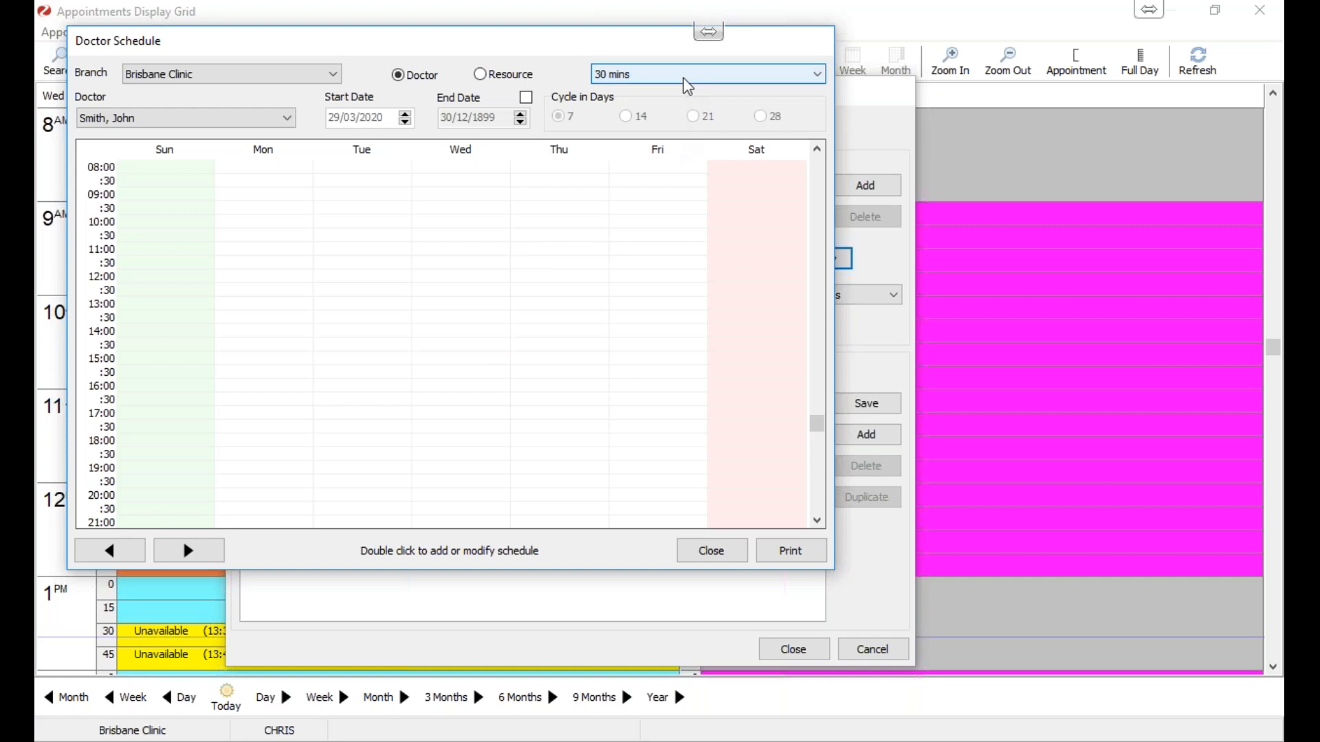
pyautogui.click(685, 79)
pyautogui.click(685, 80)
pyautogui.click(688, 79)
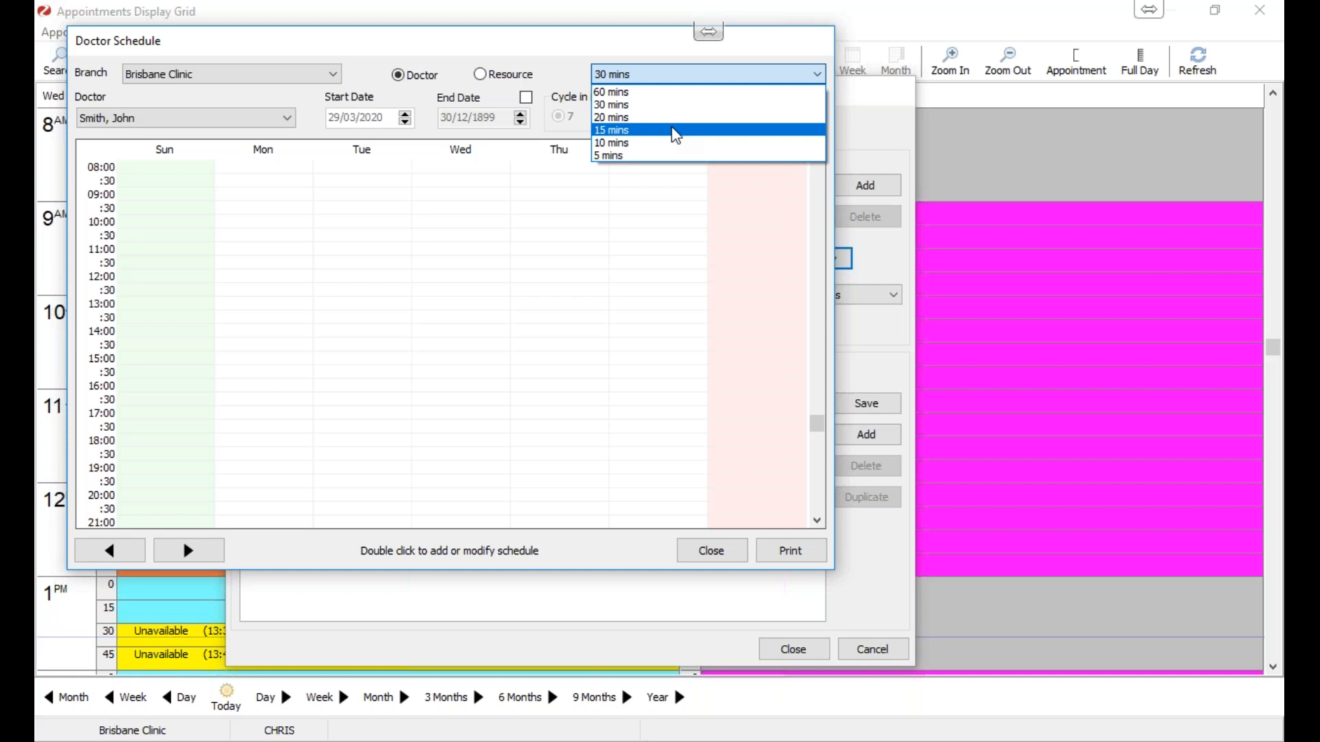
pyautogui.click(674, 132)
pyautogui.click(653, 74)
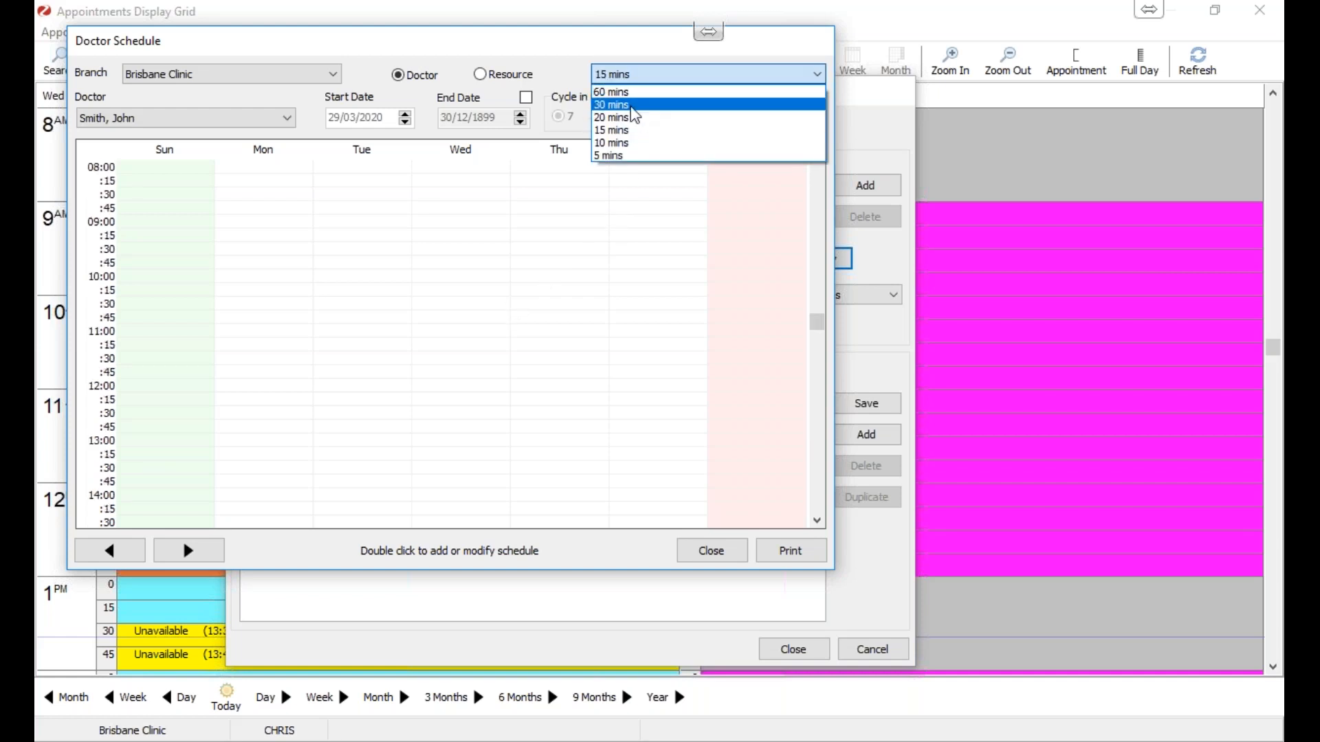
pyautogui.click(633, 108)
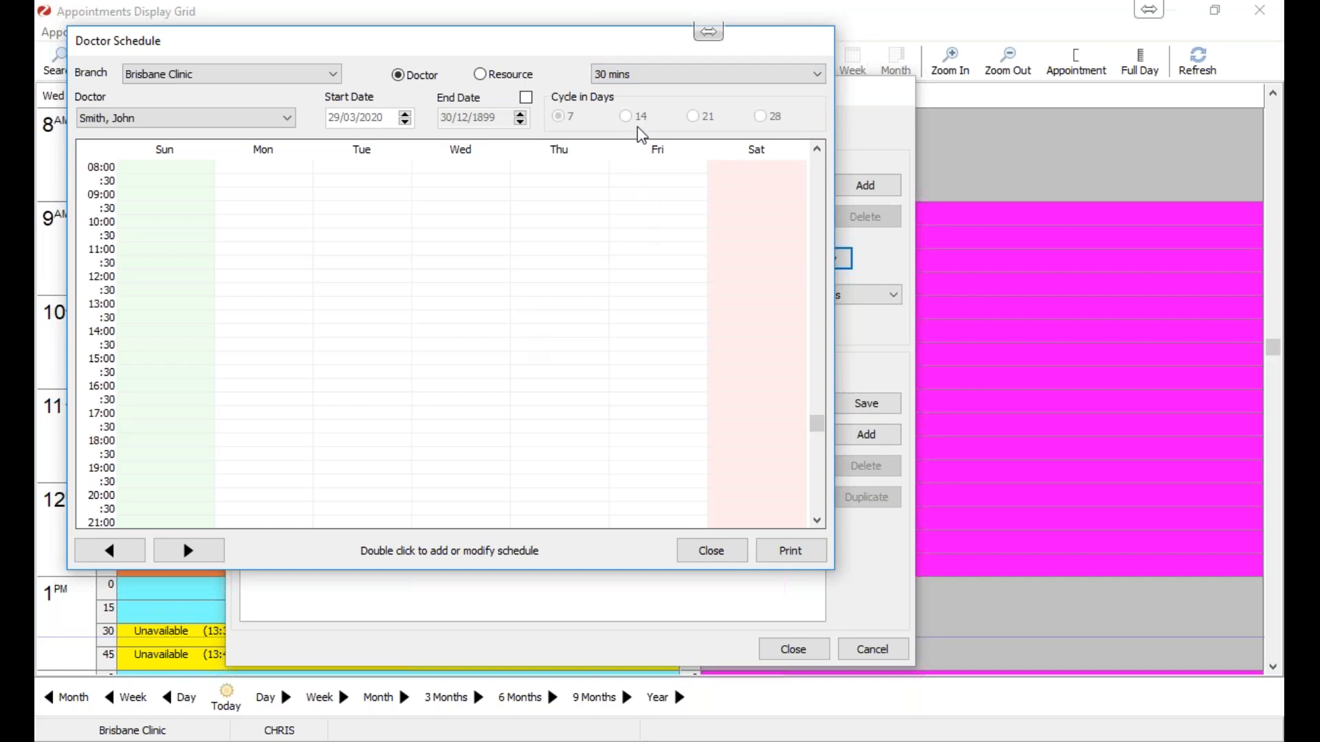
pyautogui.click(653, 76)
pyautogui.click(640, 87)
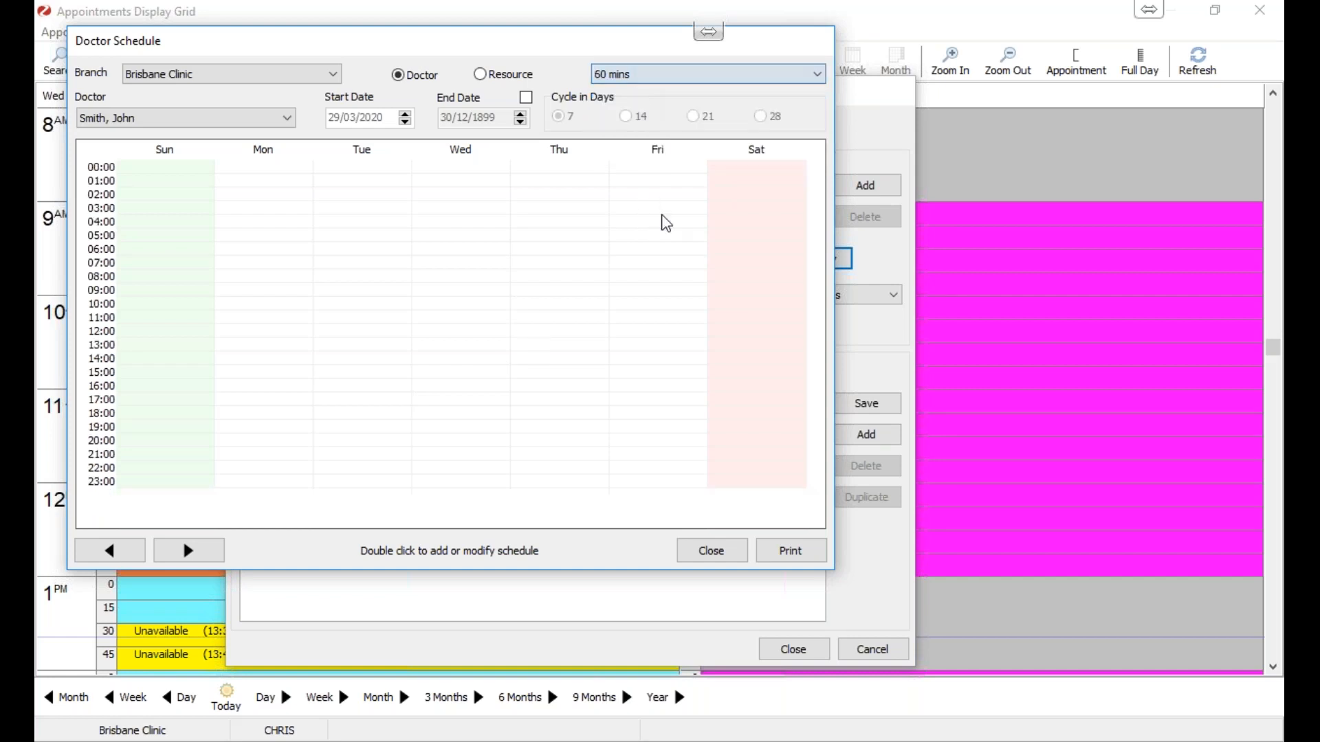
pyautogui.click(692, 75)
pyautogui.click(691, 87)
# Step: Enlarge the Doctor Schedule window to give the weekly grid more room
pyautogui.click(817, 149)
pyautogui.click(817, 148)
pyautogui.click(817, 148)
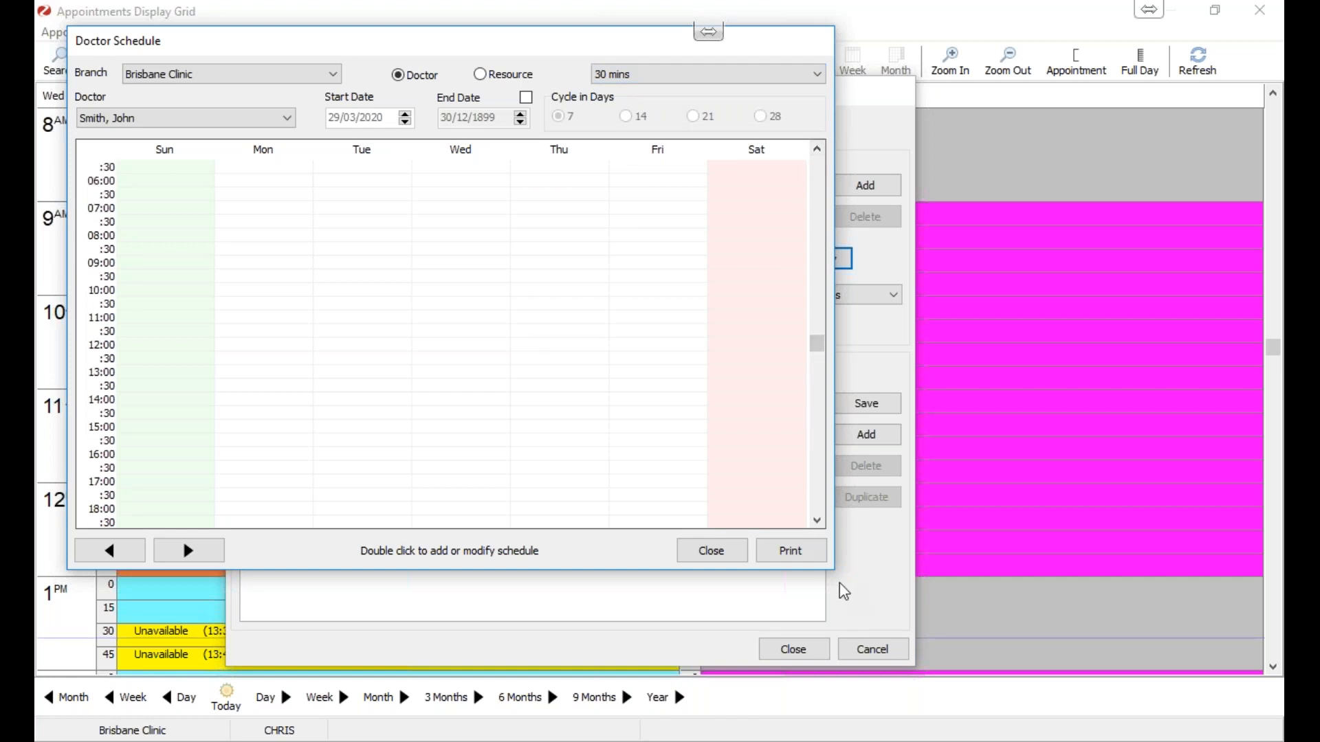
pyautogui.moveTo(835, 571); pyautogui.dragTo(1227, 741)
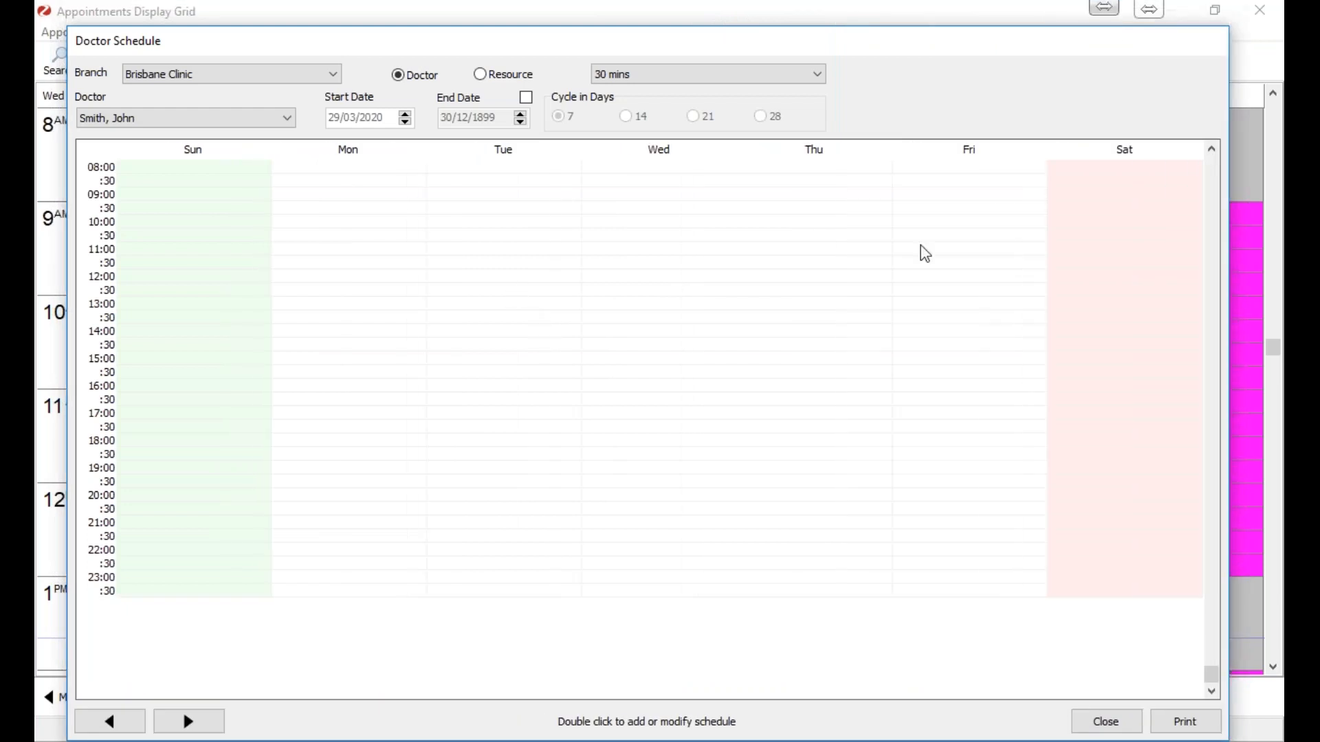
# Step: Create a Wednesday session in the weekly grid and set its hours from 13:00 to 17:00
pyautogui.doubleClick(649, 311)
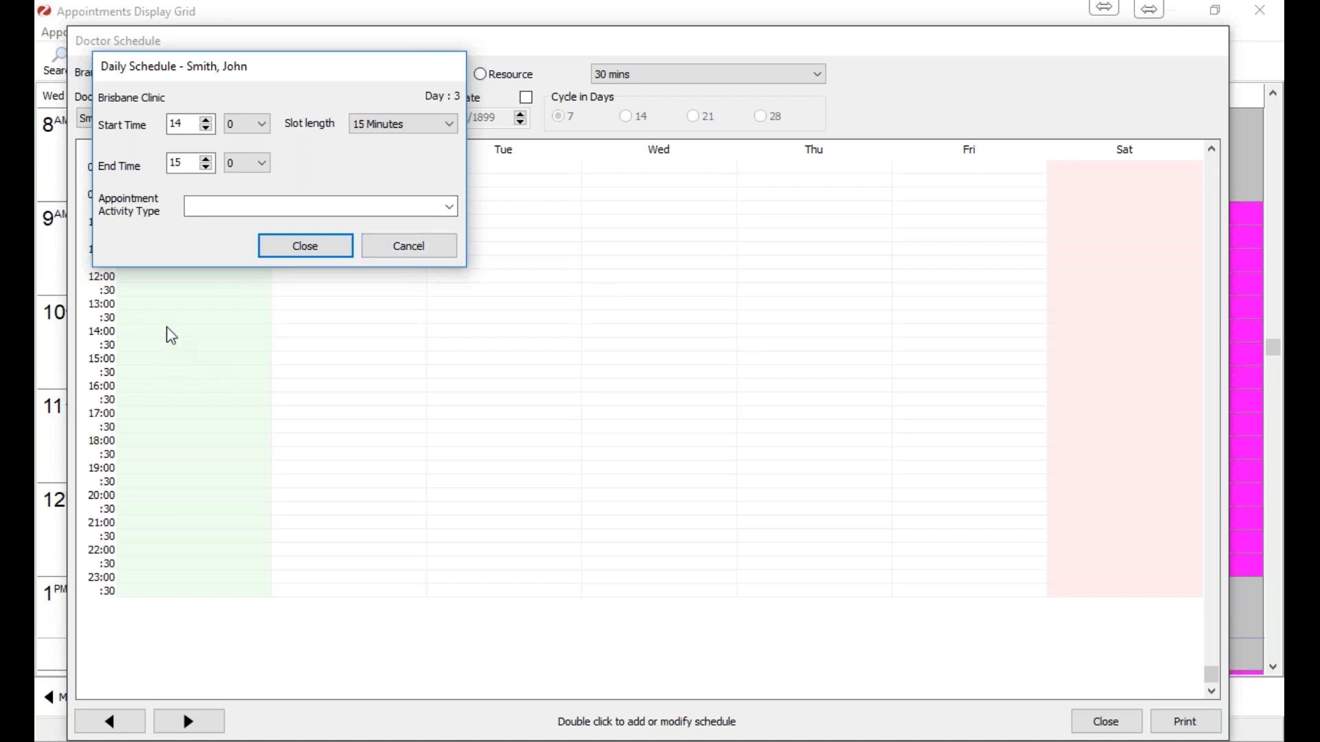
pyautogui.click(211, 132)
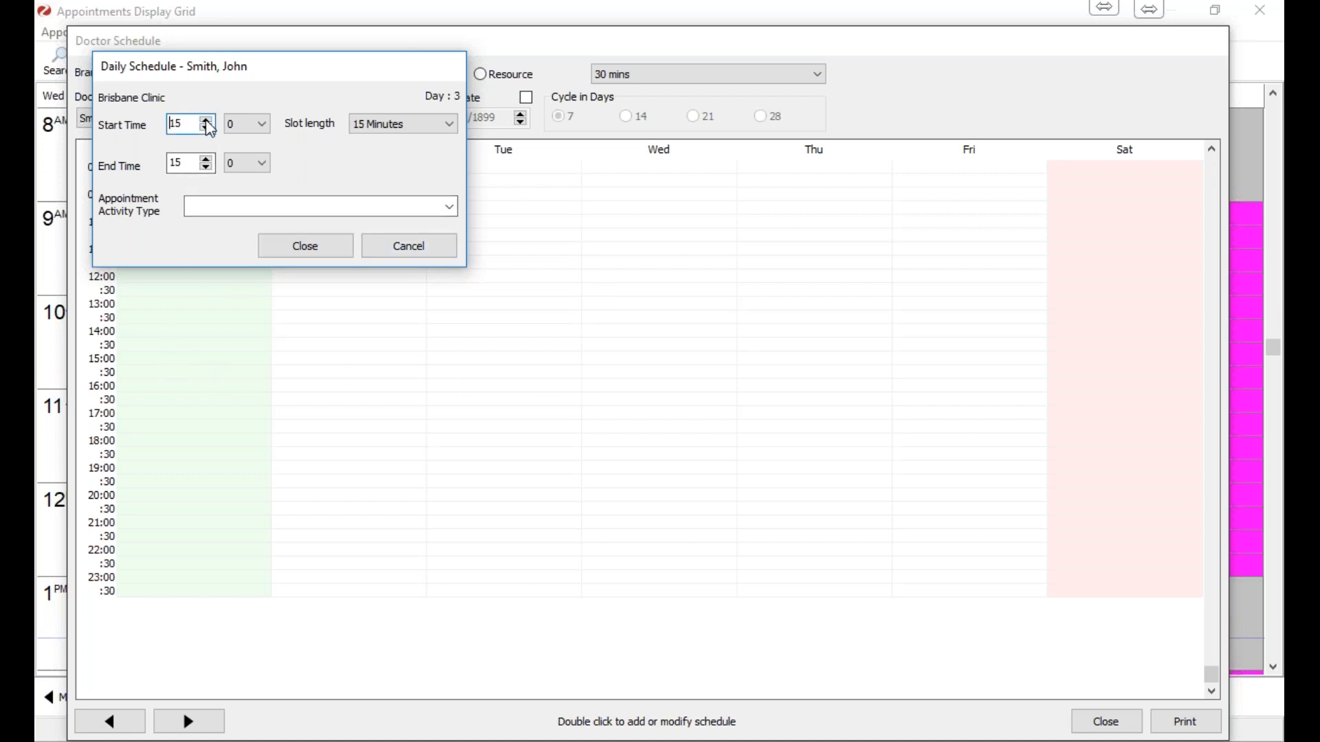
pyautogui.click(211, 132)
pyautogui.click(207, 120)
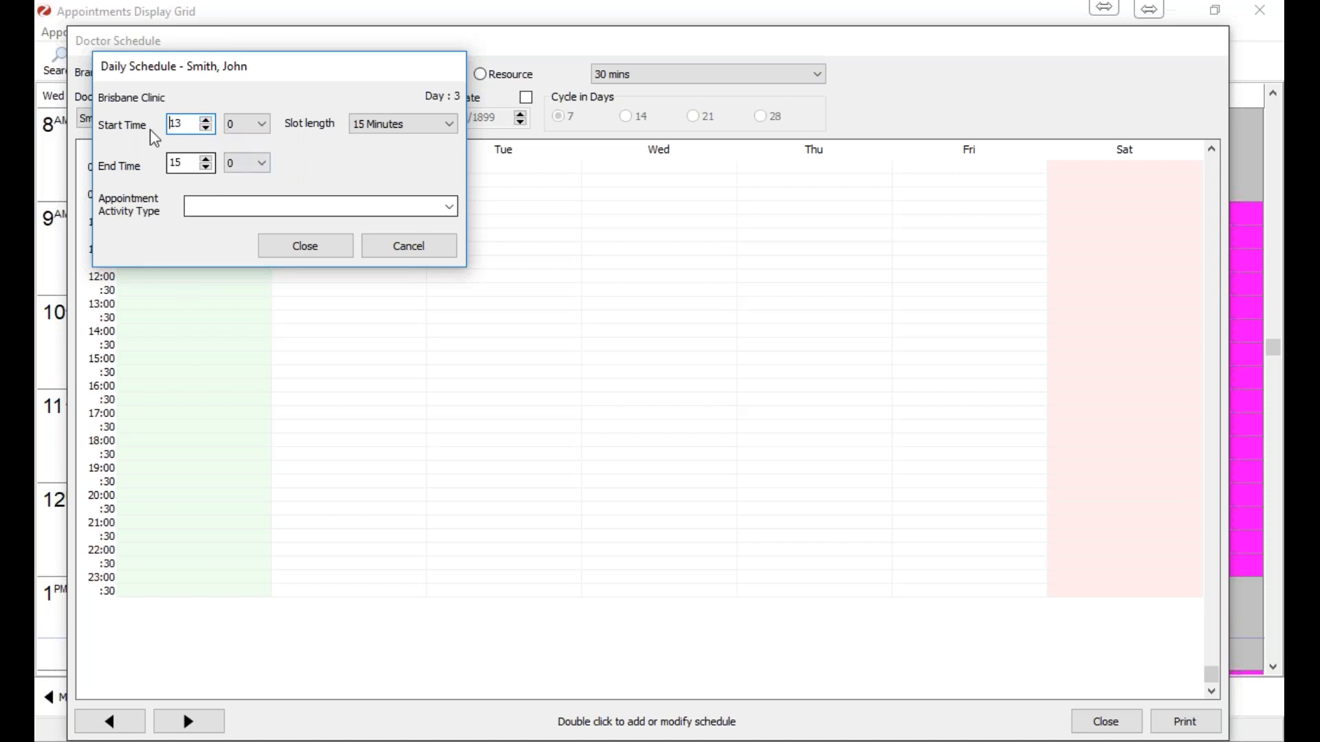
pyautogui.doubleClick(188, 165)
pyautogui.write('17')
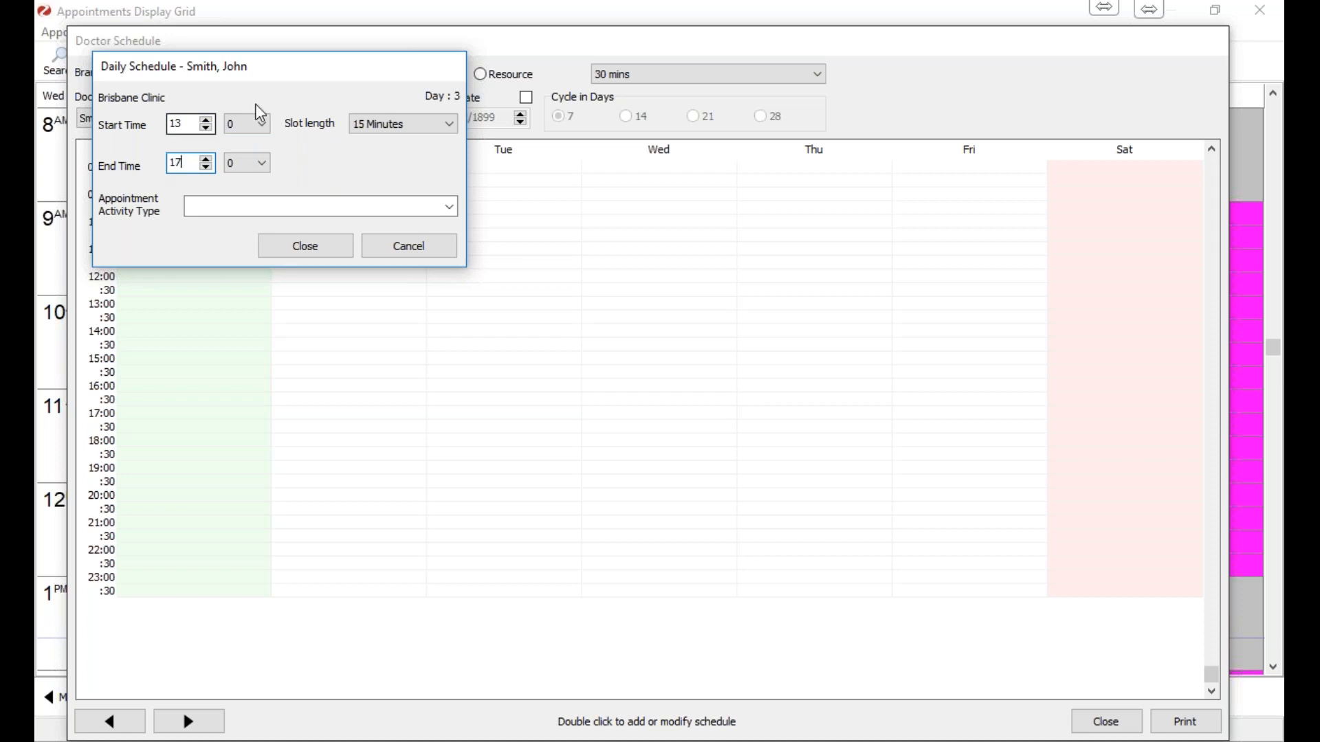
# Step: Keep 15-minute slots for the Wednesday session, assign Long Consultation, save it and close the graphic display
pyautogui.click(443, 130)
pyautogui.click(440, 130)
pyautogui.click(445, 206)
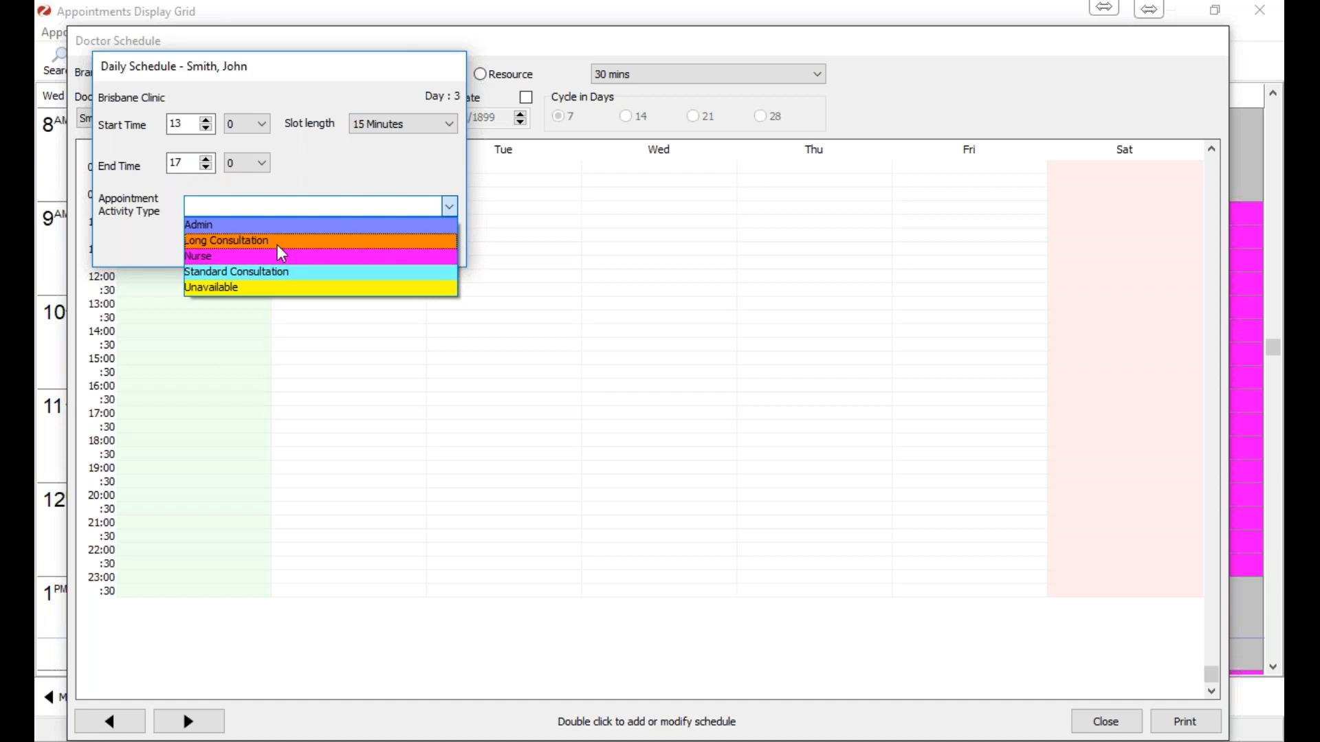
pyautogui.click(277, 245)
pyautogui.click(303, 255)
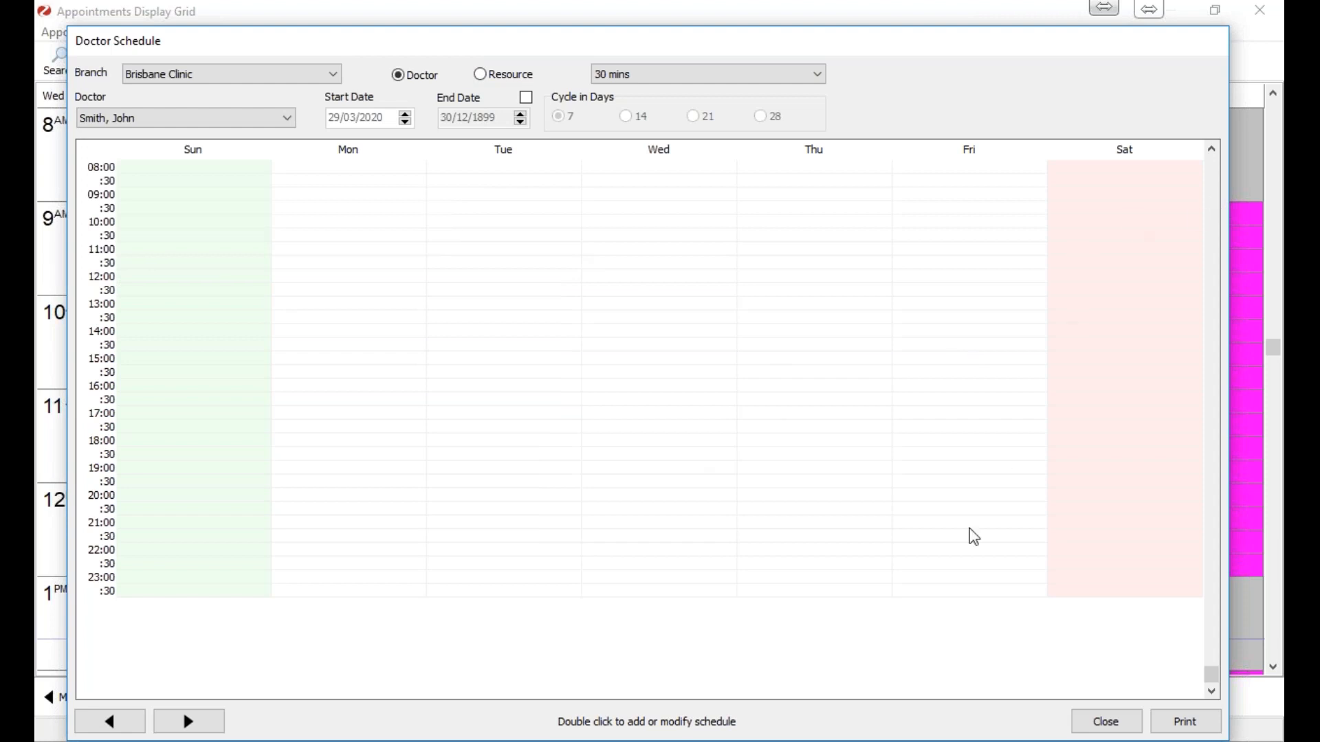
pyautogui.click(1106, 722)
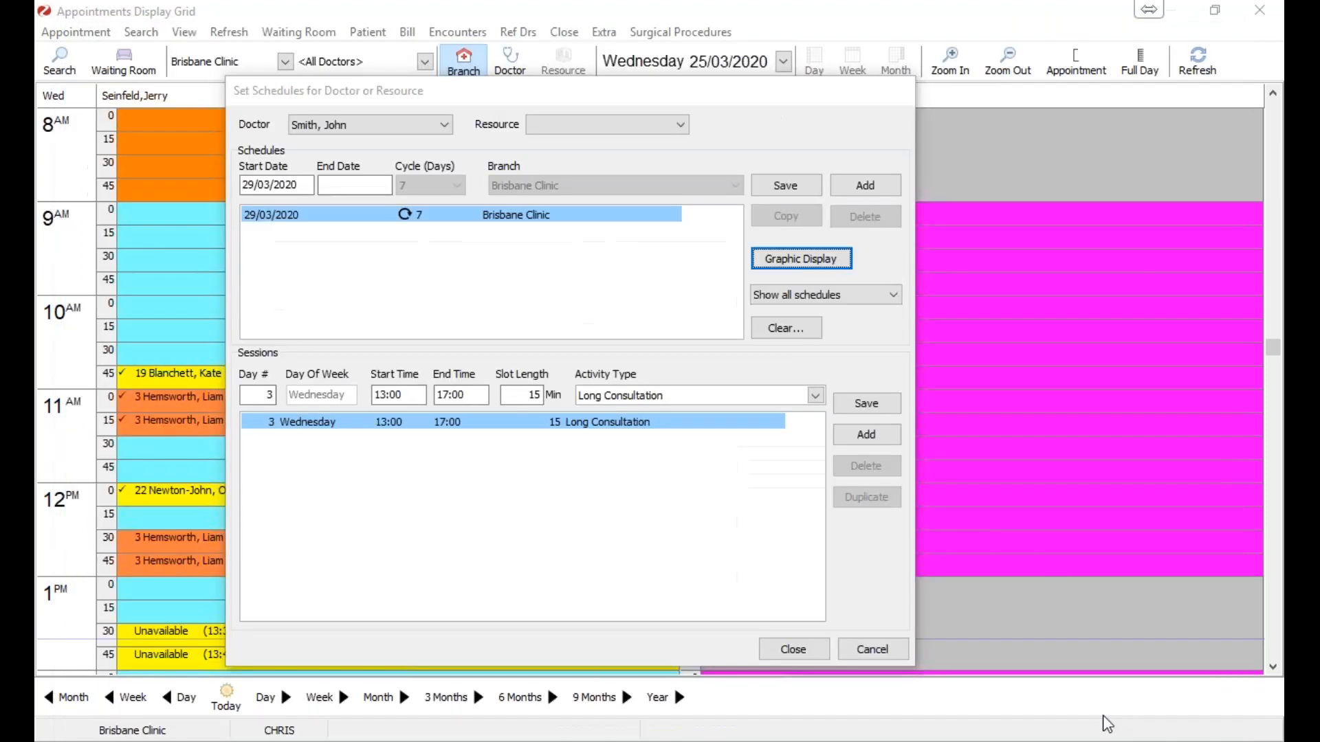
# Step: Reopen the graphic display and add a Thursday Standard Consultation session from 08:00 to 11:30
pyautogui.click(796, 256)
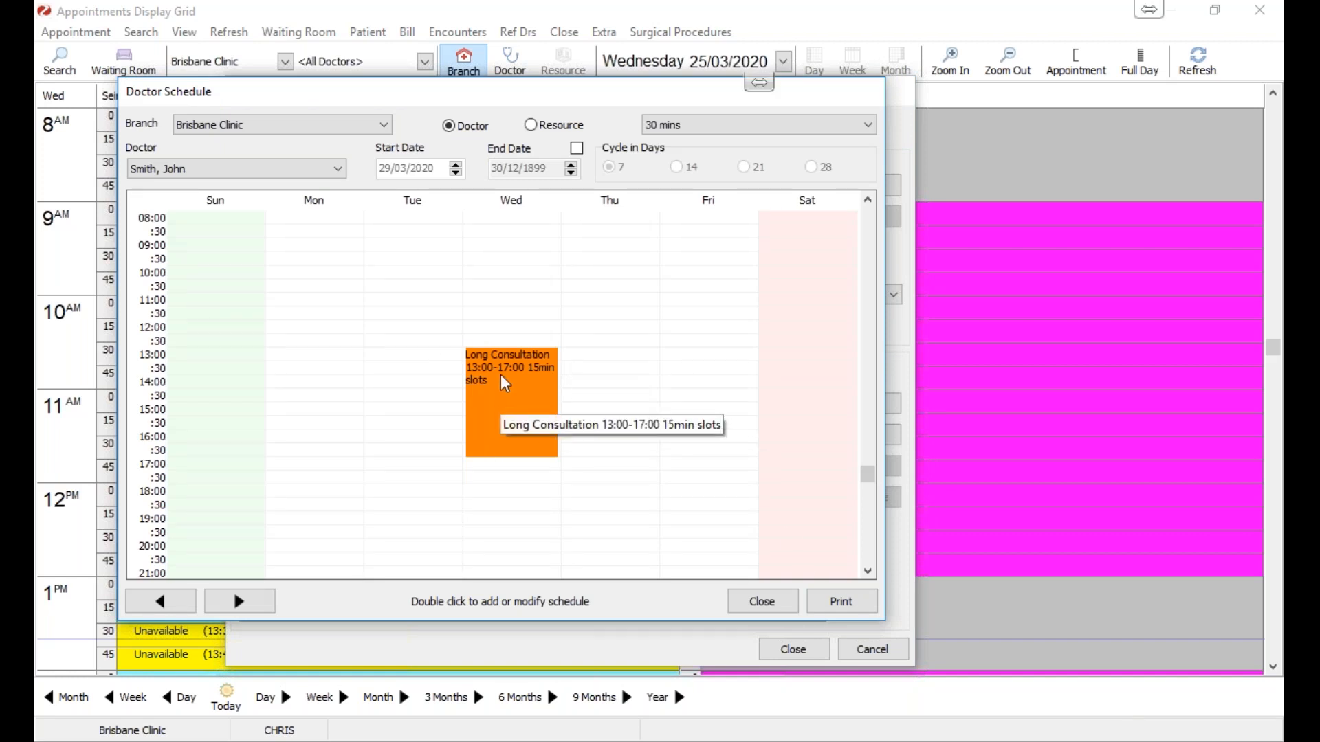
pyautogui.doubleClick(612, 218)
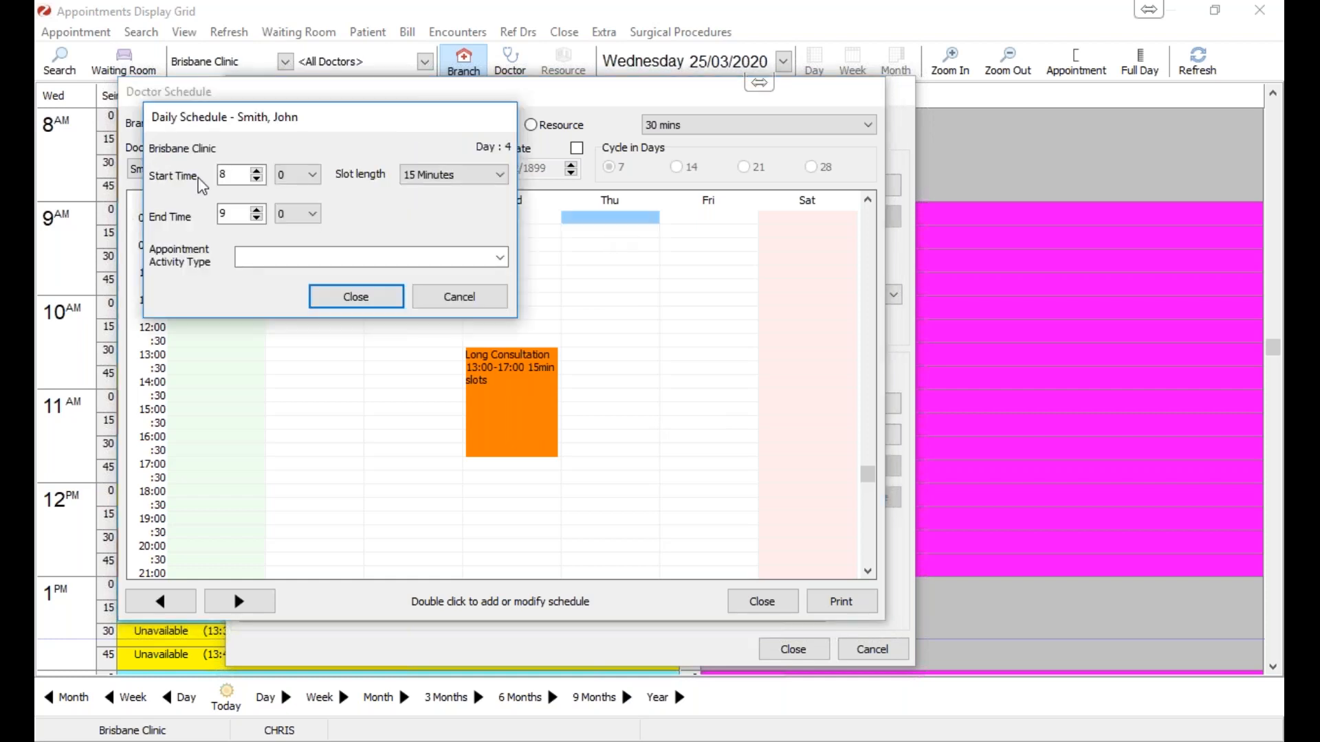
pyautogui.click(257, 219)
pyautogui.doubleClick(236, 211)
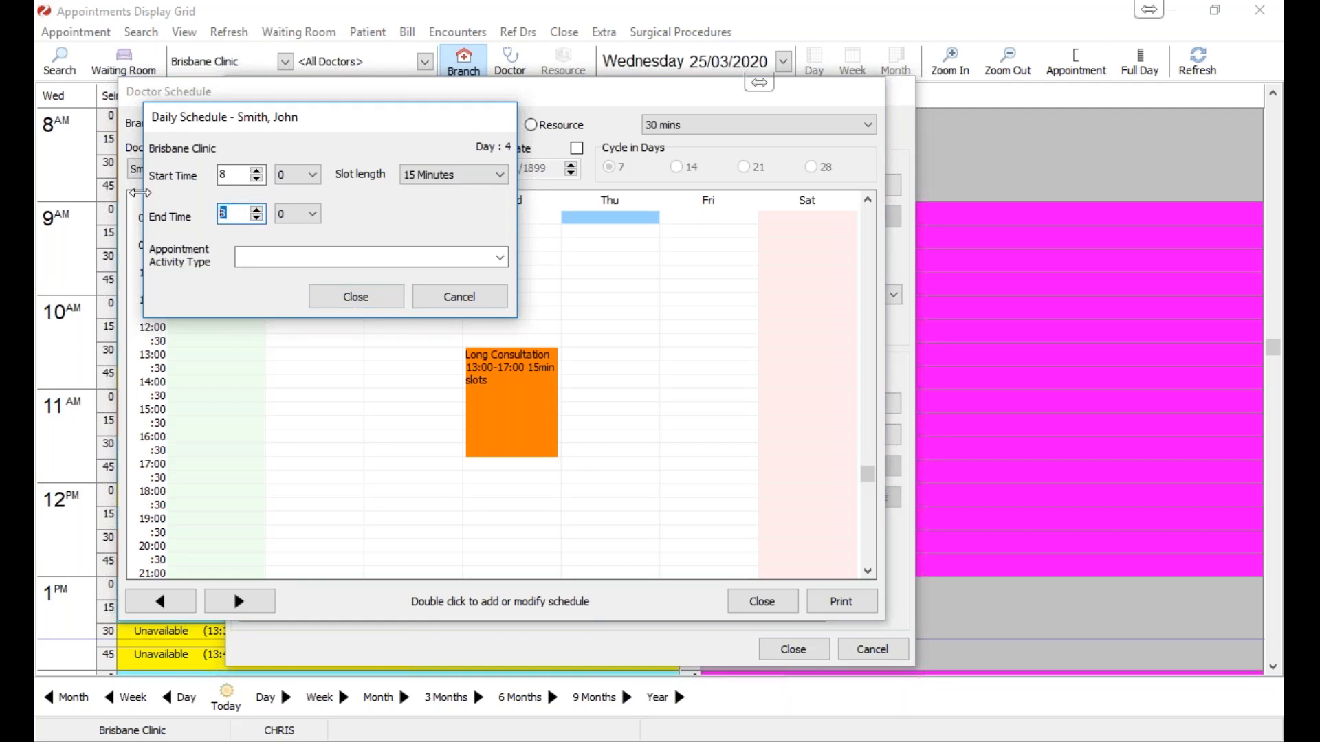
pyautogui.write('11')
pyautogui.click(298, 214)
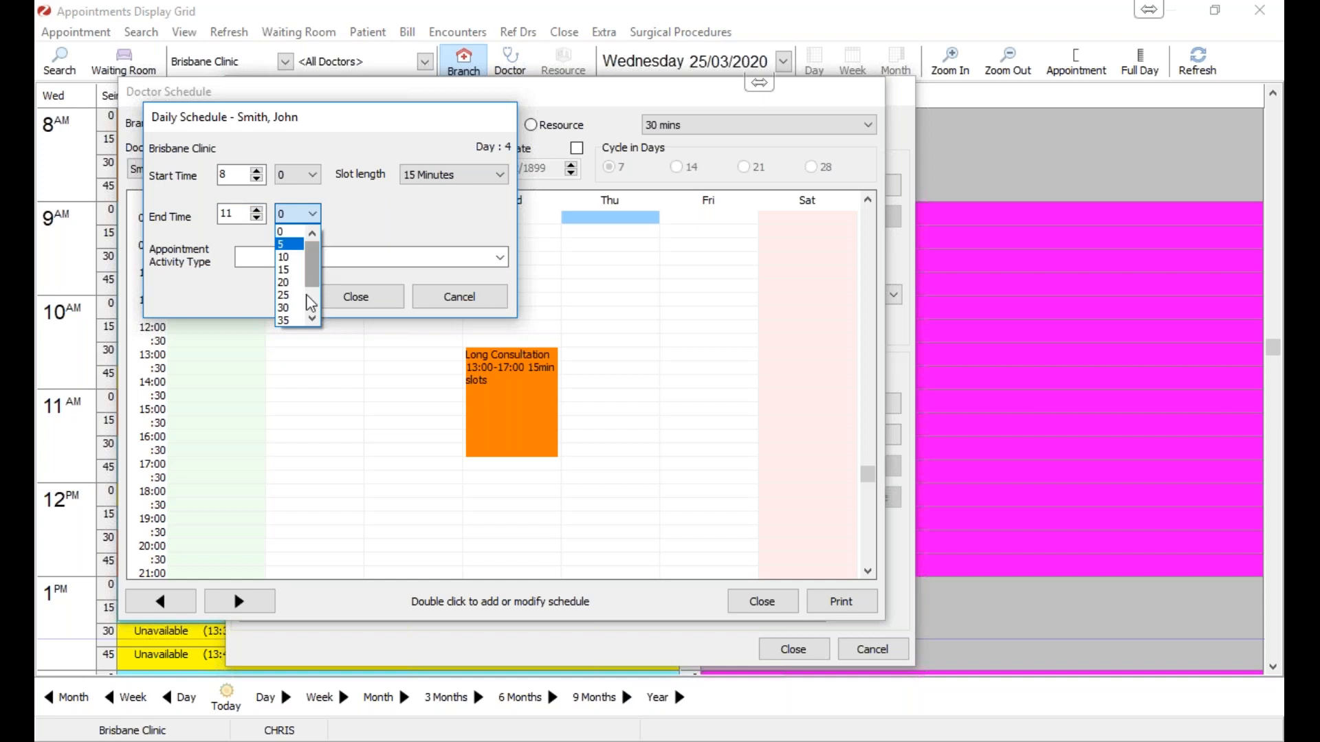
pyautogui.click(289, 308)
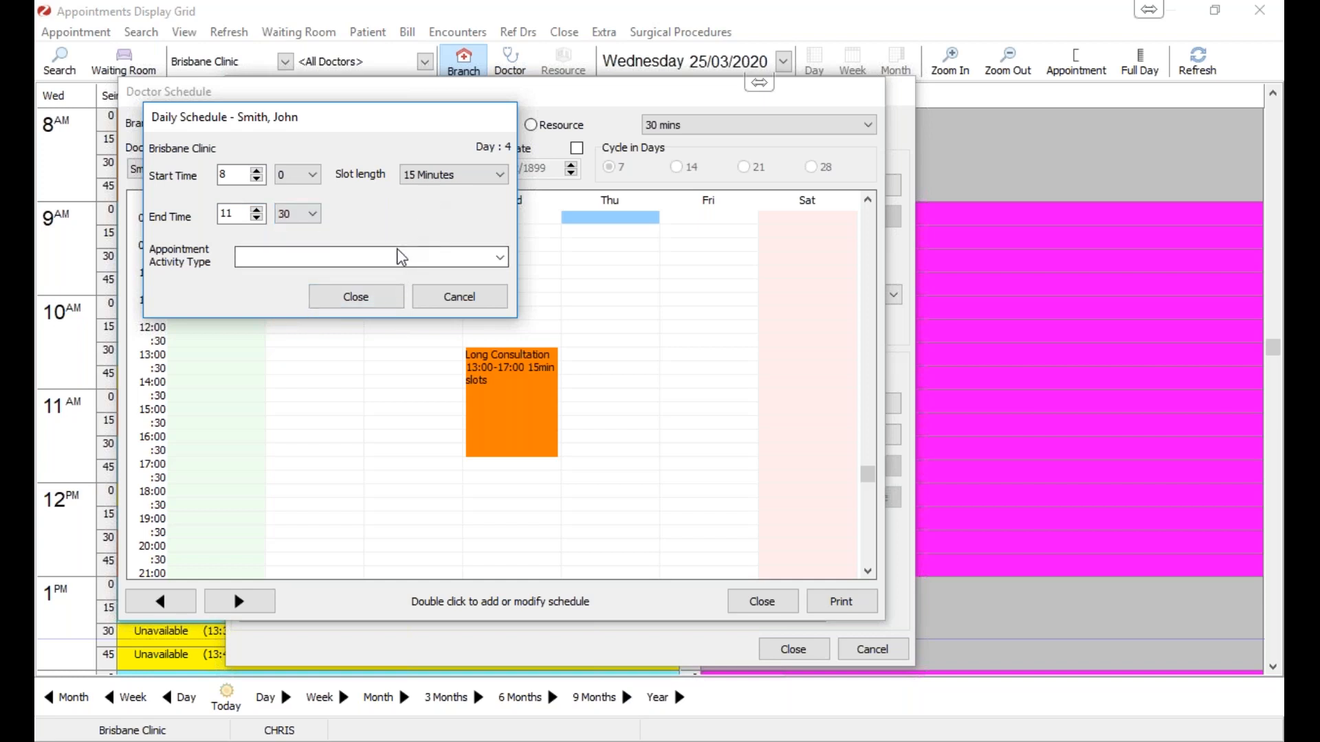
pyautogui.click(398, 256)
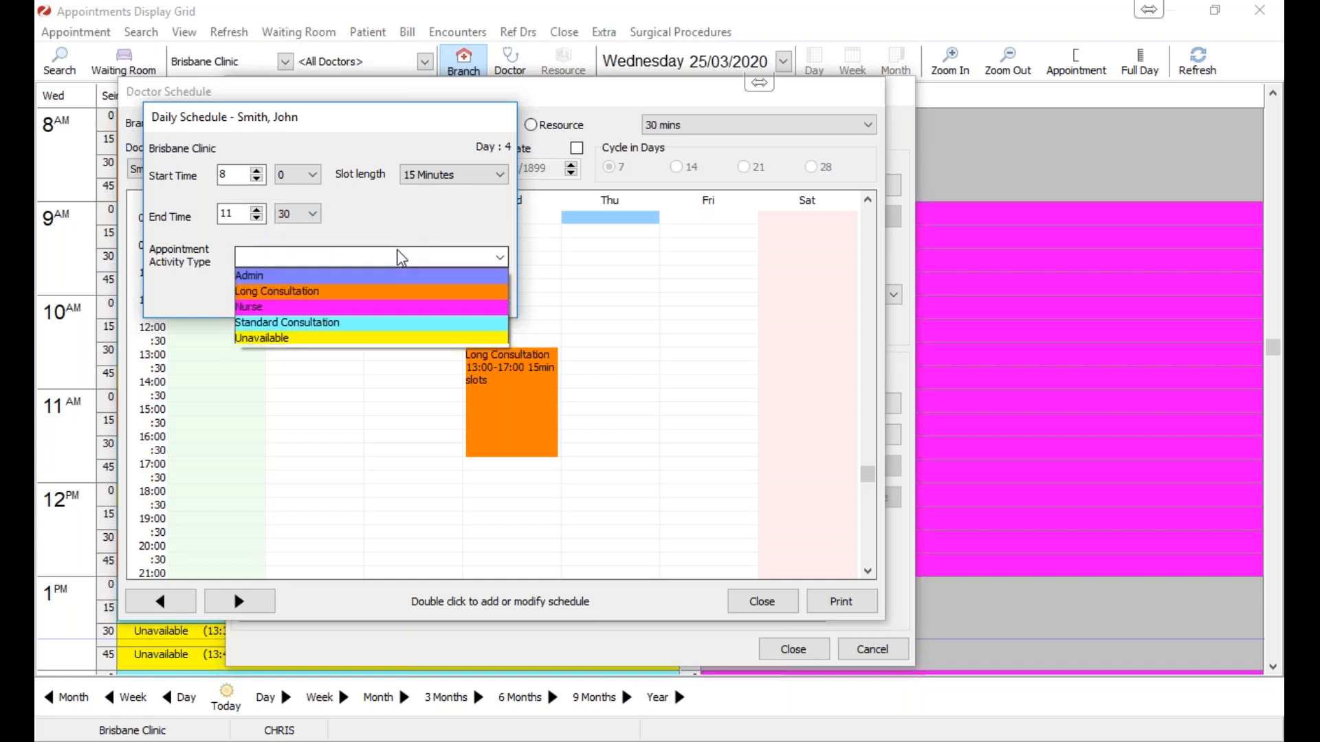
pyautogui.click(309, 323)
pyautogui.click(378, 300)
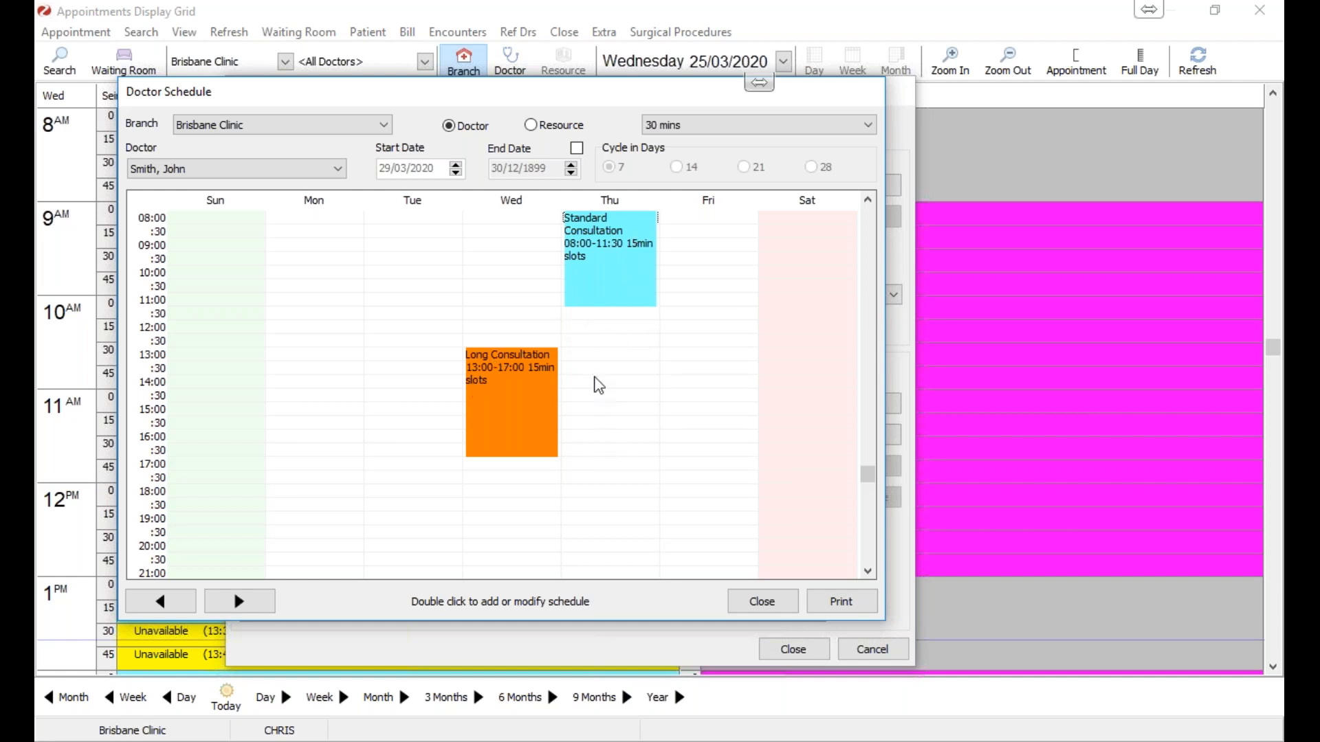
# Step: Copy Wednesday's Long Consultation session to Thursday at 13:00 and close the graphic display
pyautogui.rightClick(515, 356)
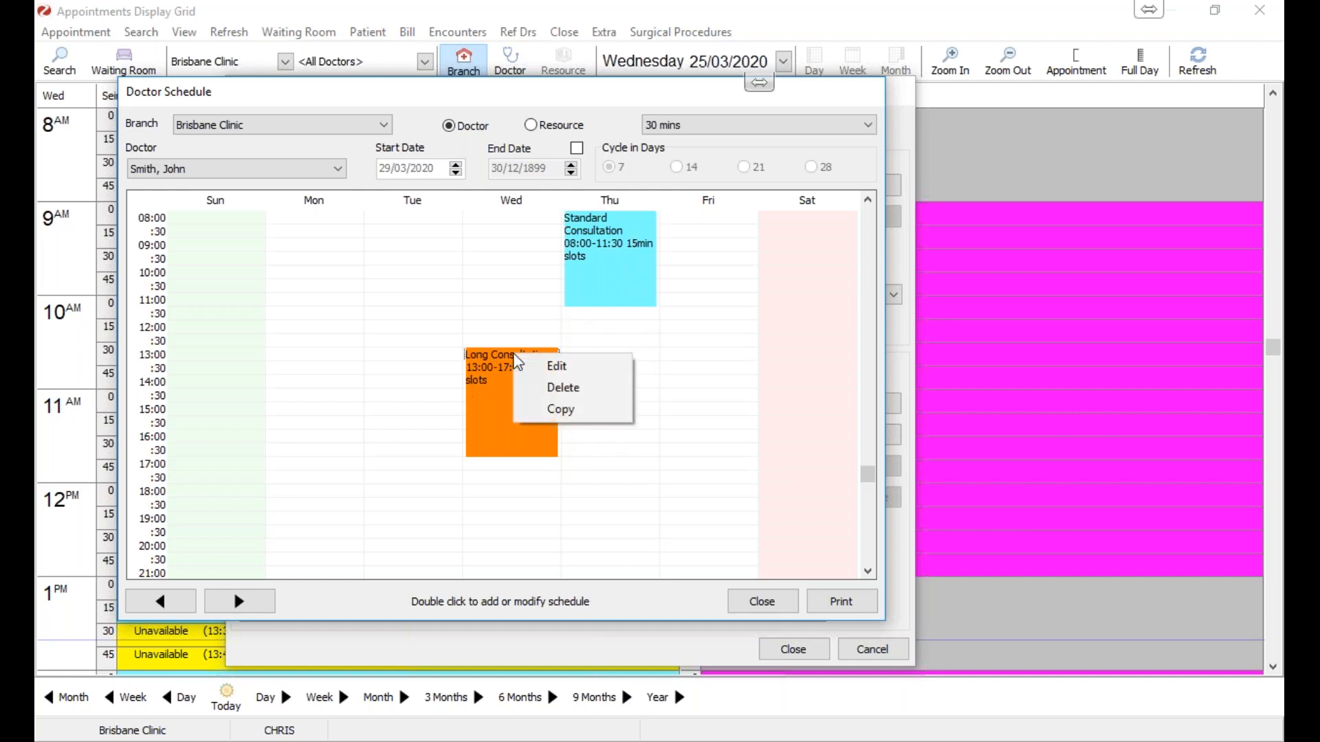
pyautogui.click(554, 411)
pyautogui.click(569, 356)
pyautogui.rightClick(570, 358)
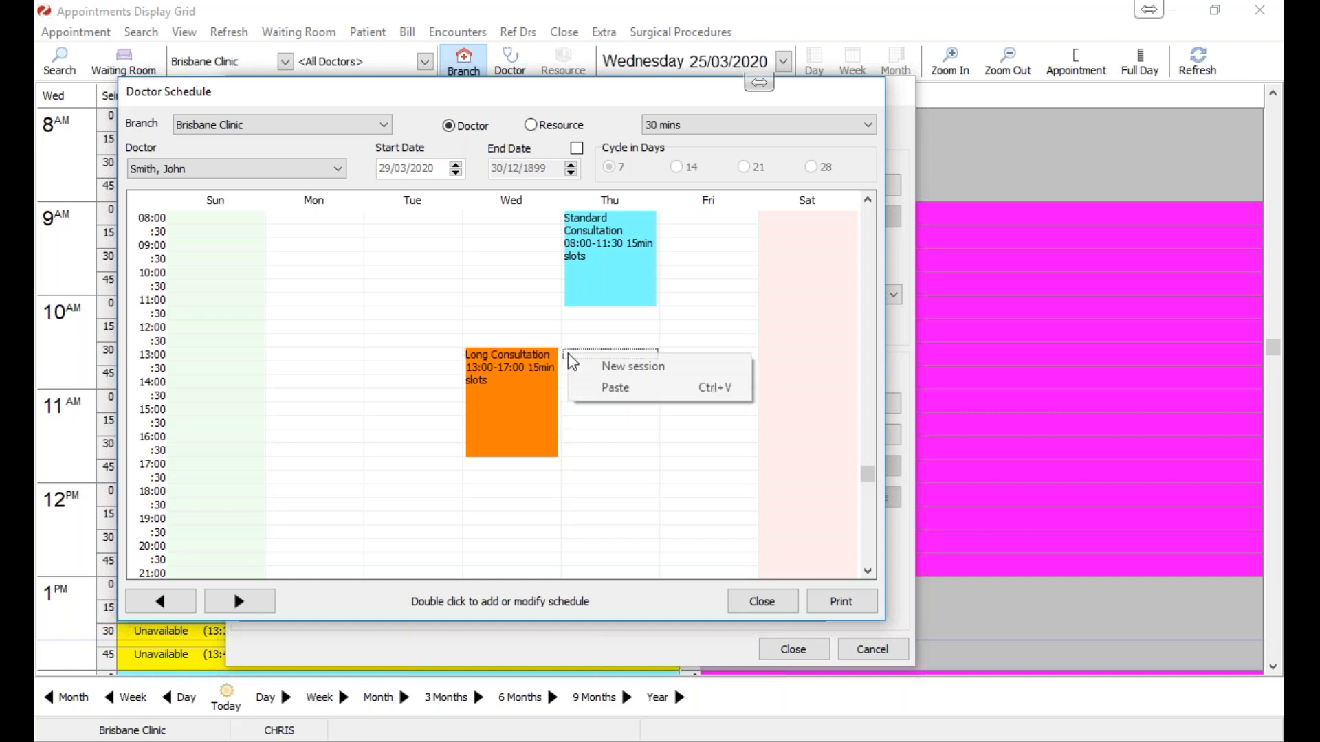
pyautogui.click(589, 387)
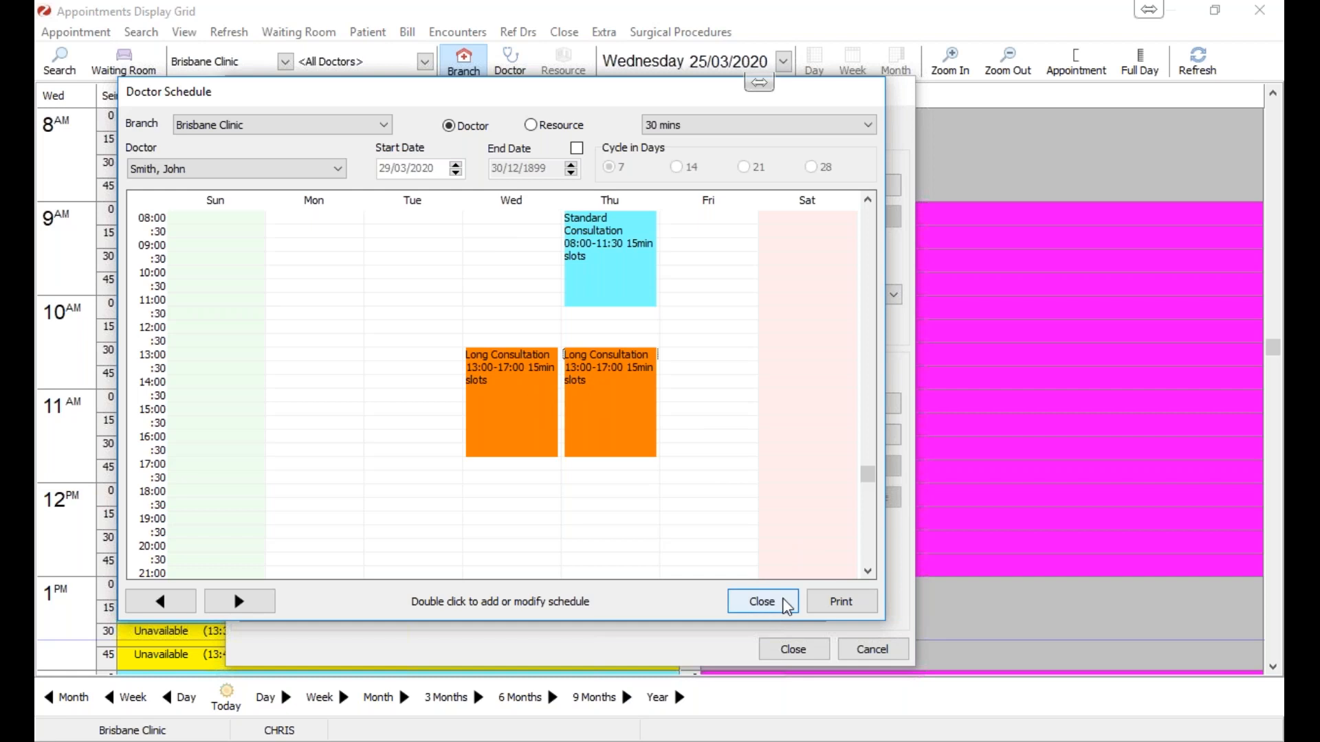
pyautogui.click(762, 602)
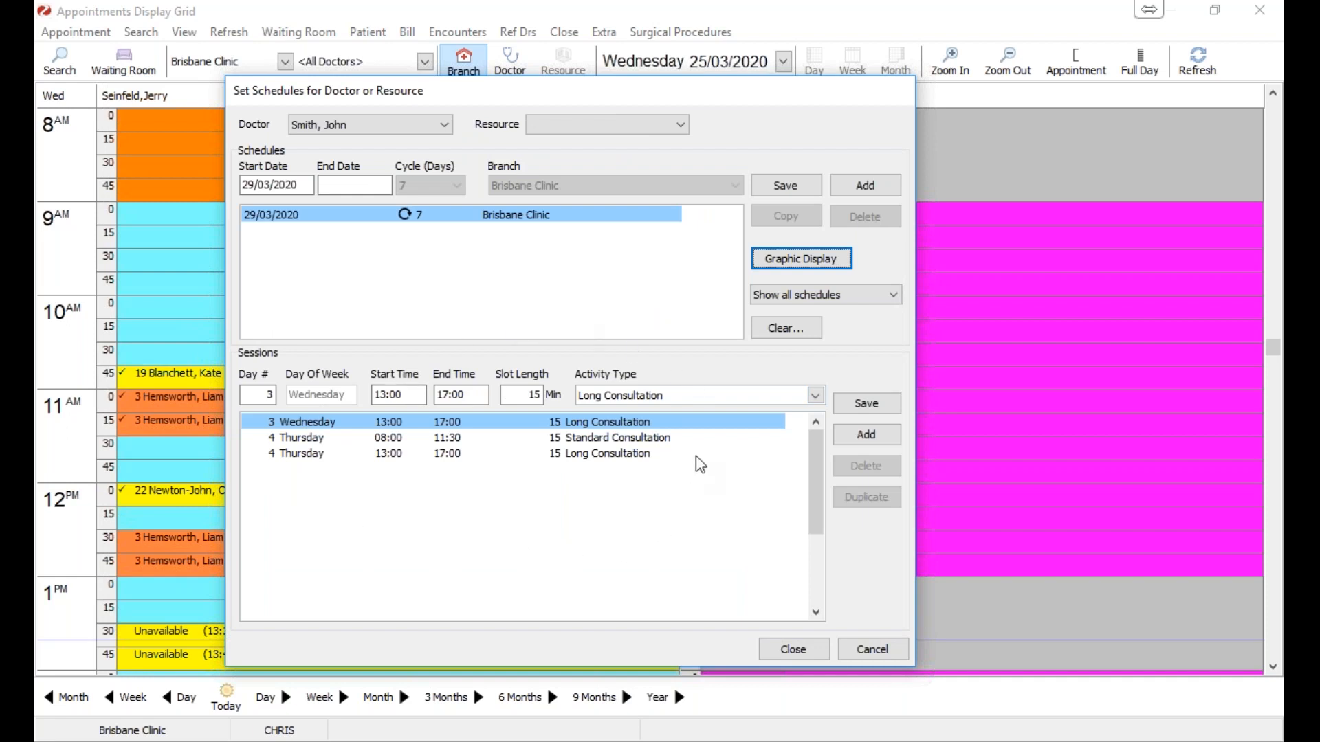
# Step: Check the weekly sessions once more in the graphic display and save the Brisbane Clinic schedule
pyautogui.click(801, 260)
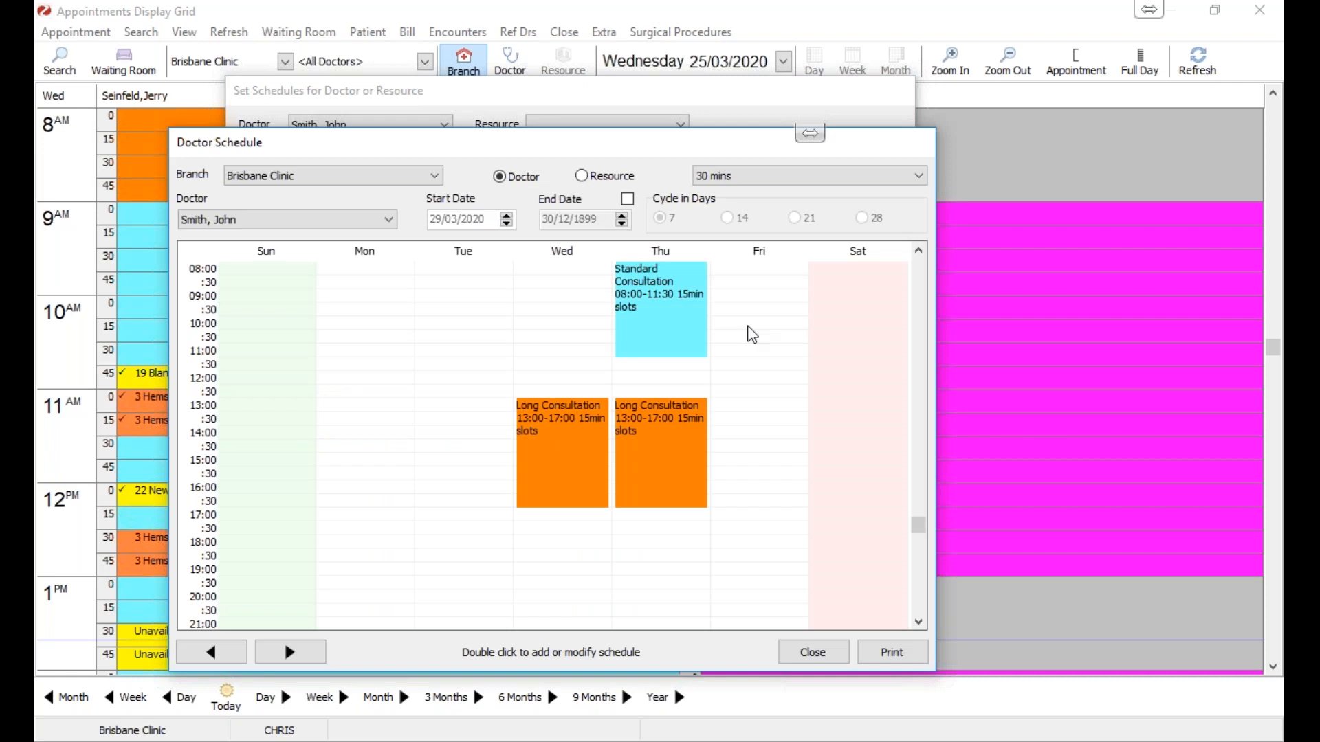
pyautogui.click(813, 653)
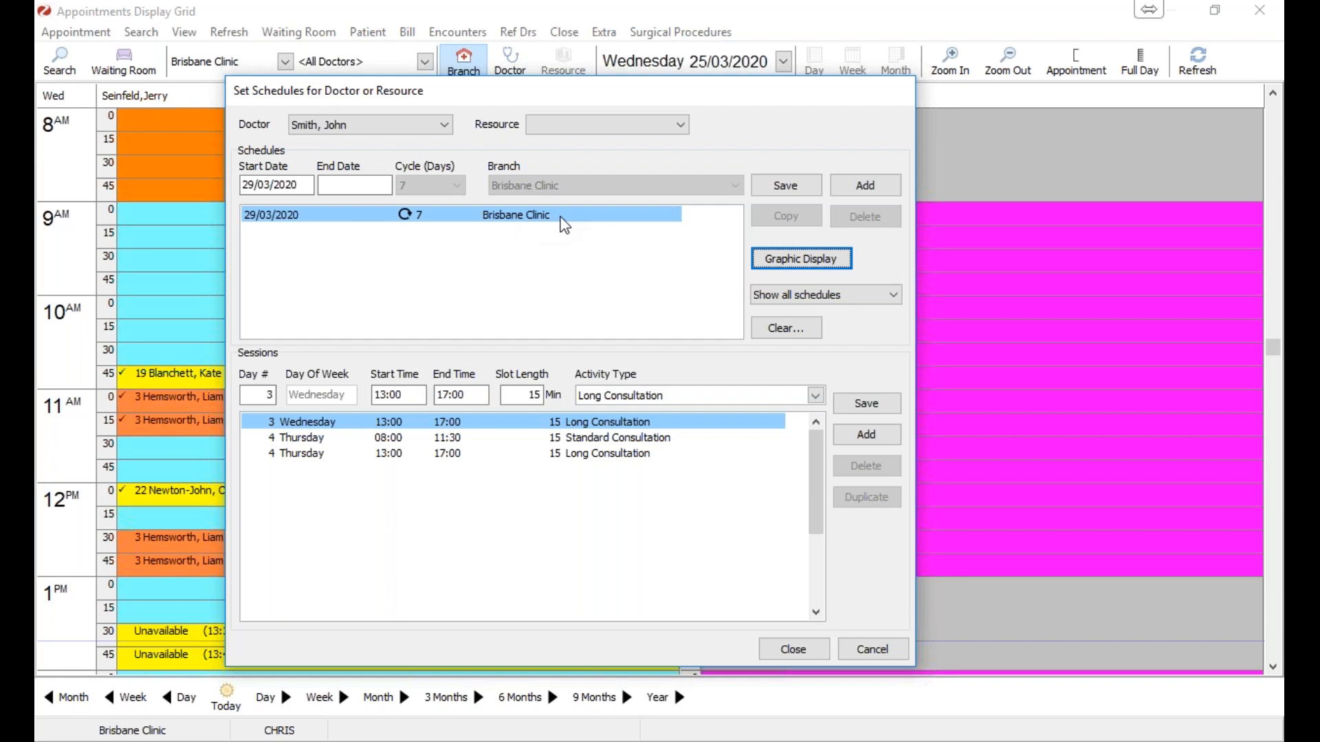
pyautogui.click(802, 187)
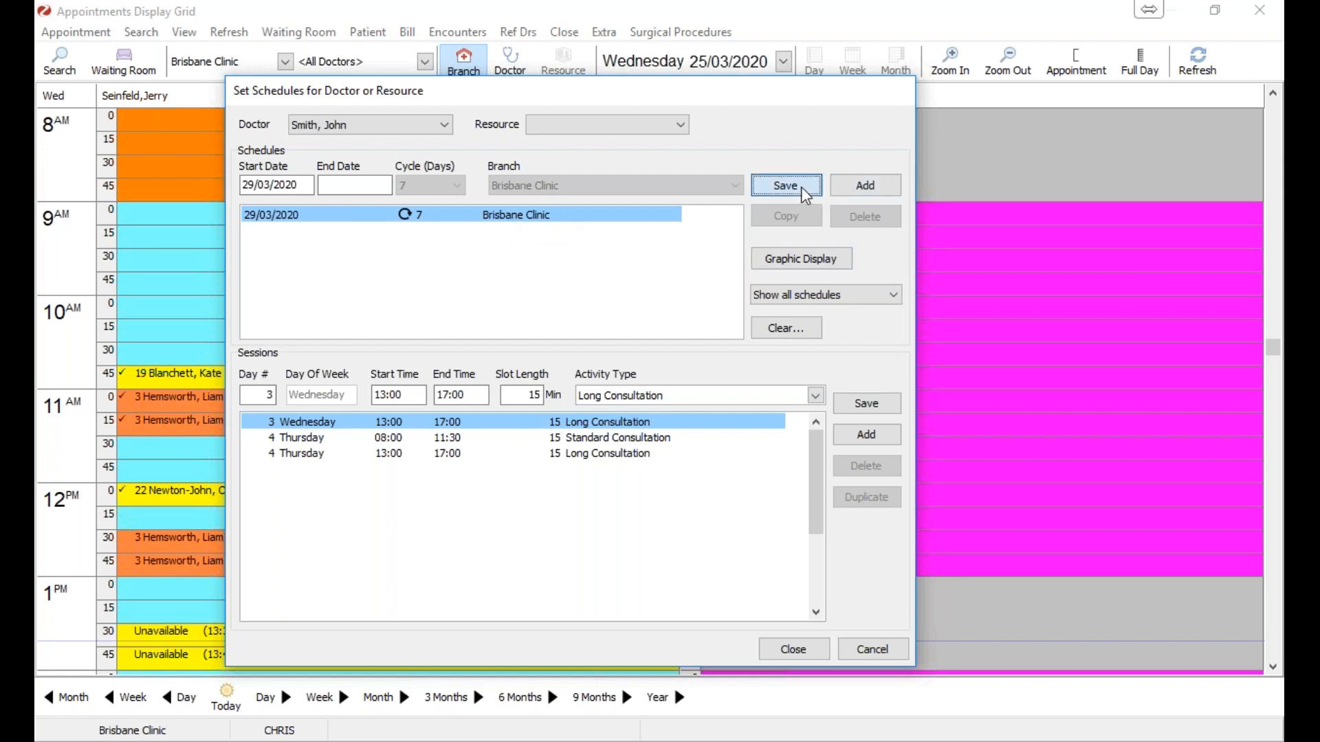
# Step: Try adding a second schedule for Brisbane Clinic without a start date, and delete the blank entry
pyautogui.click(867, 187)
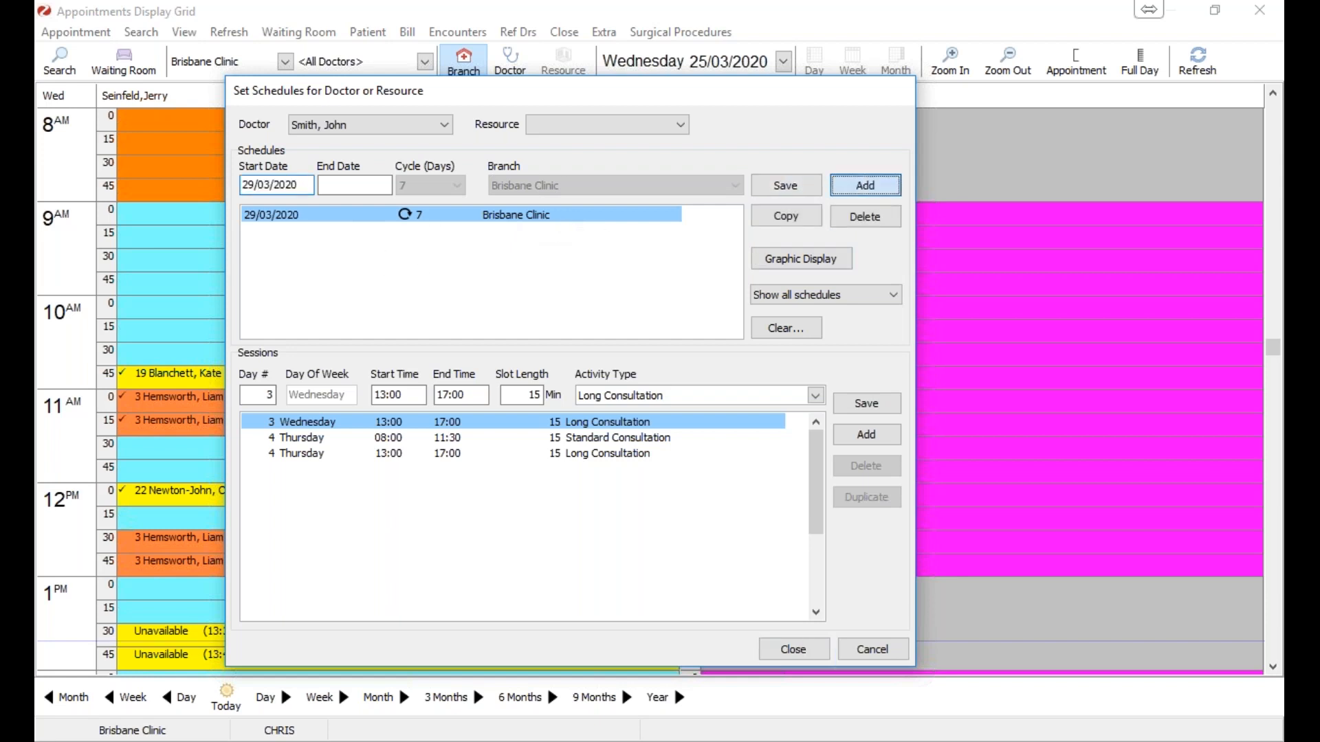
pyautogui.click(494, 180)
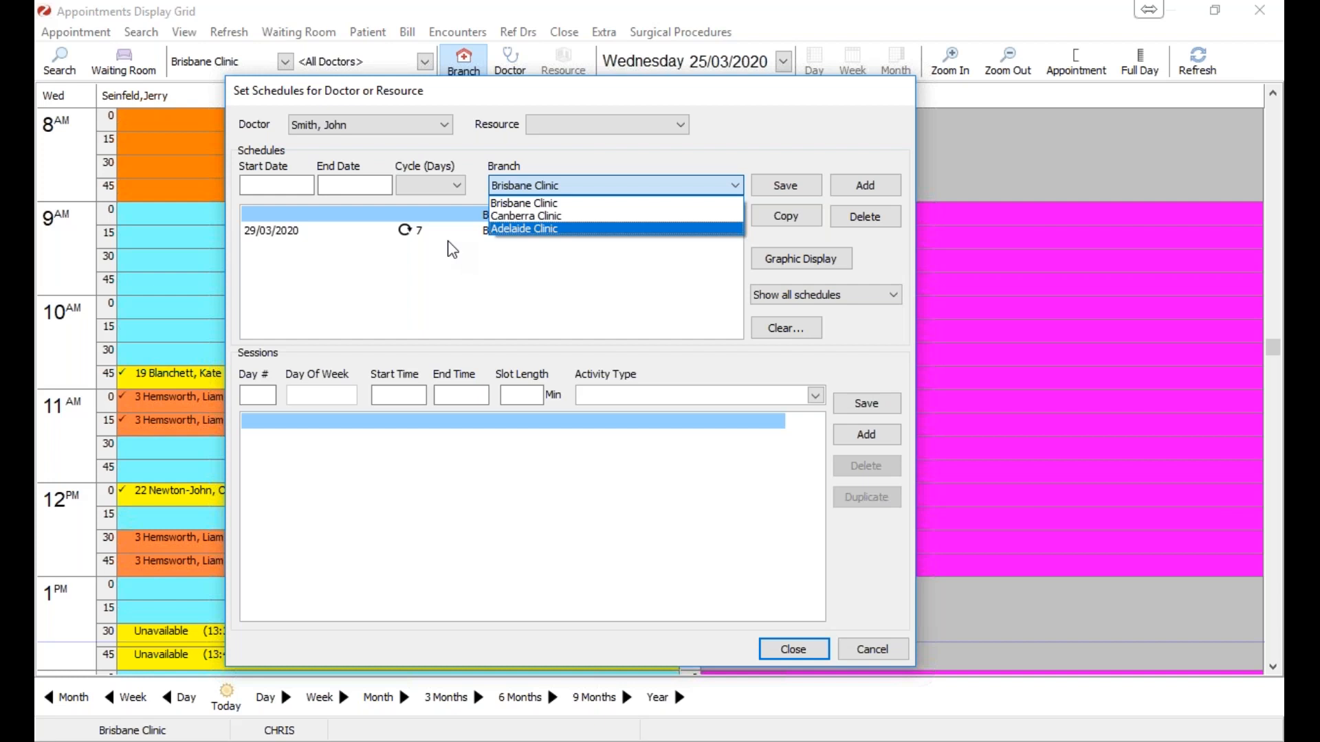
pyautogui.click(622, 203)
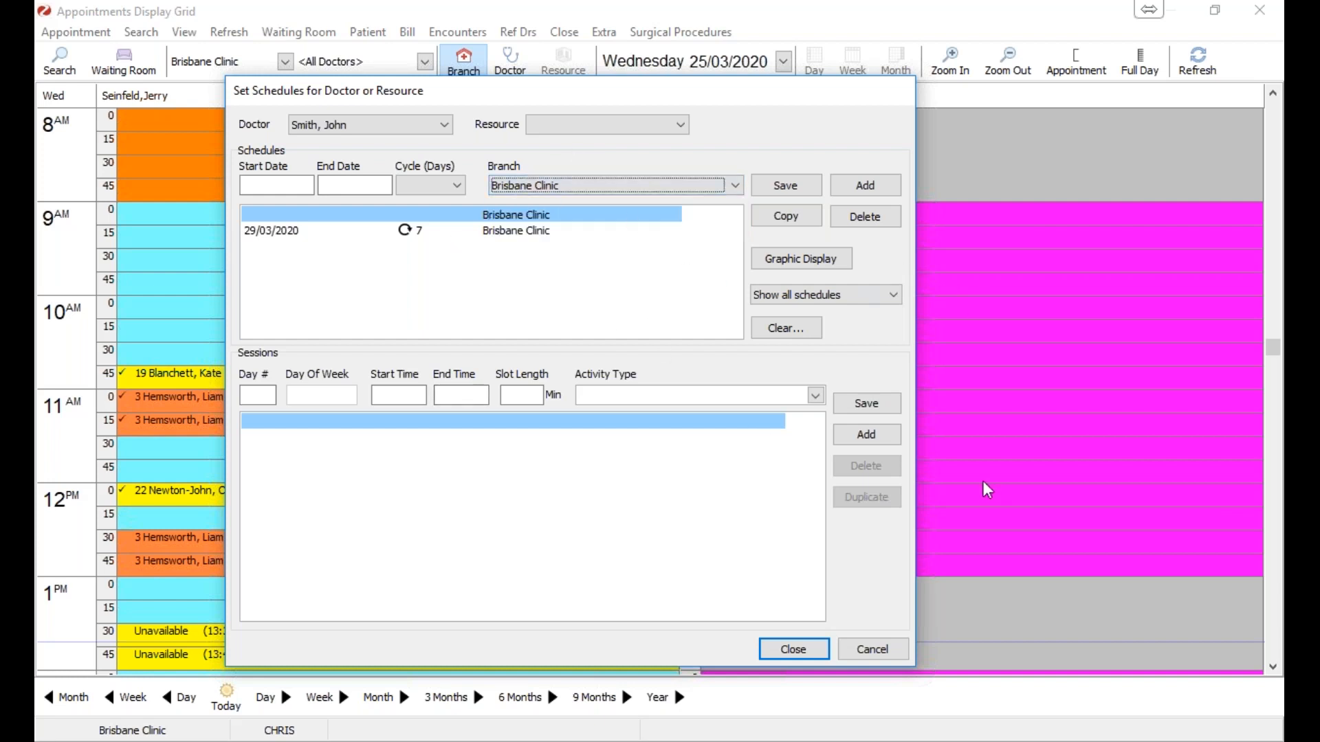
pyautogui.click(818, 648)
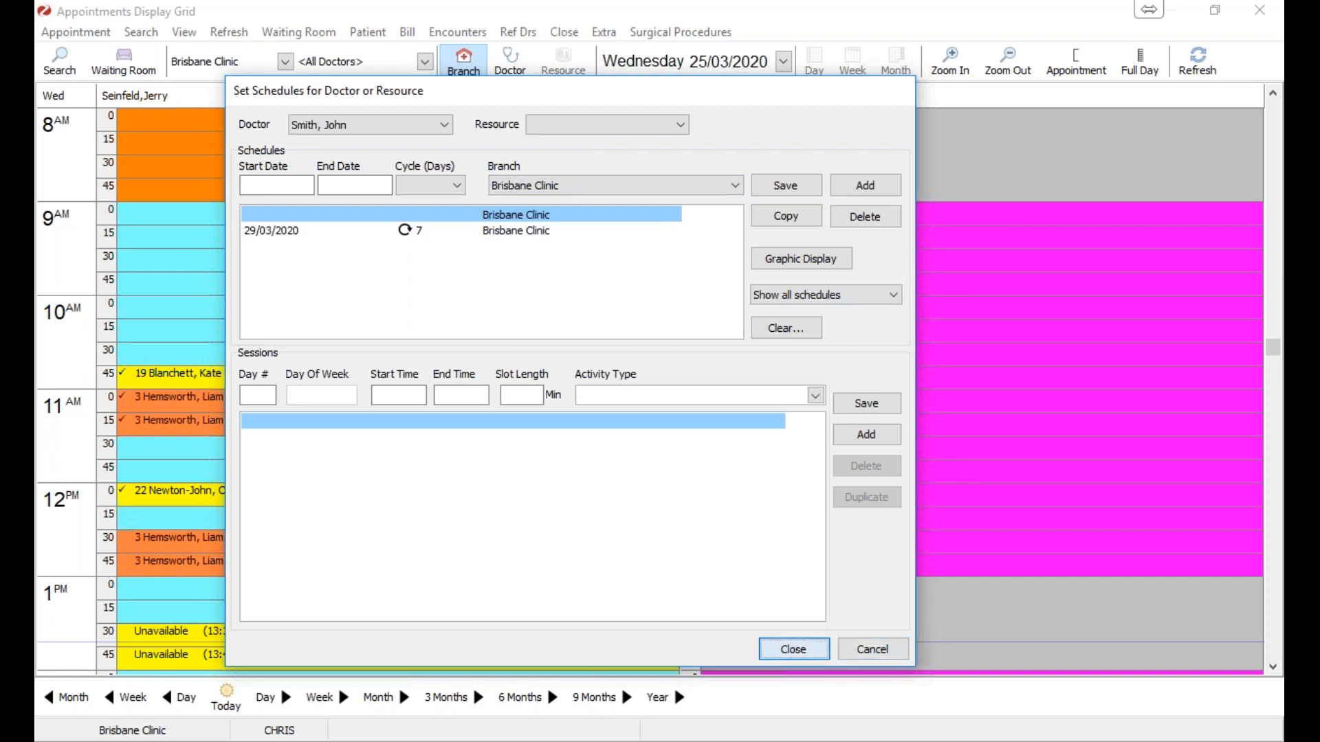
pyautogui.press('Return')
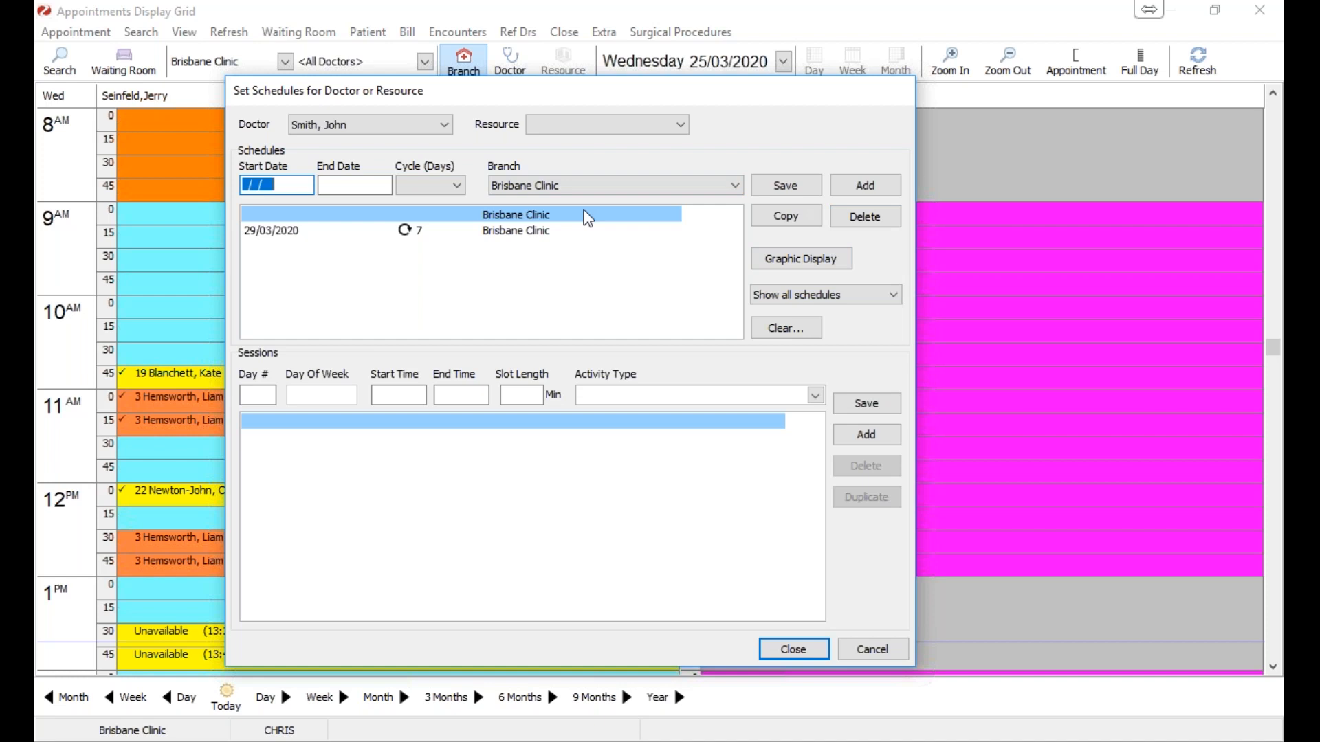
pyautogui.click(854, 217)
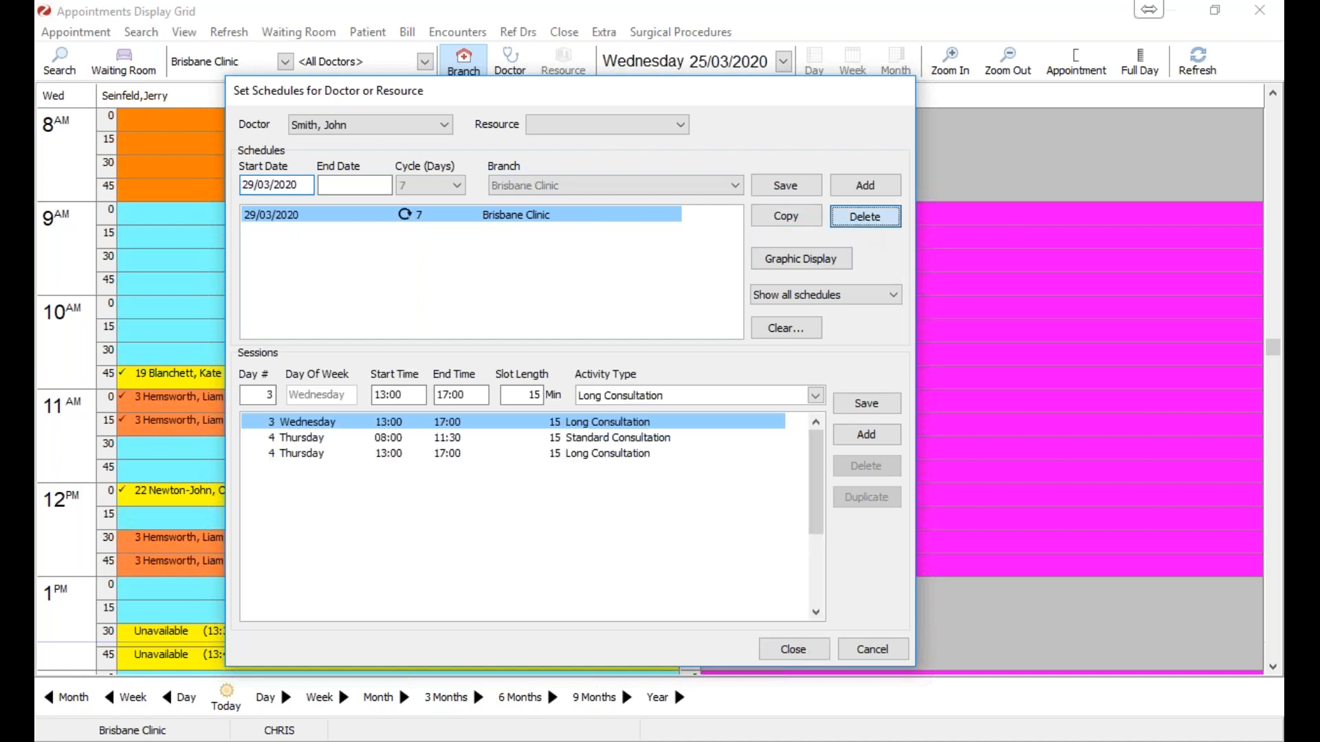
# Step: Close the schedule setup and respond to the recommended conflict check for the changed schedules
pyautogui.click(801, 645)
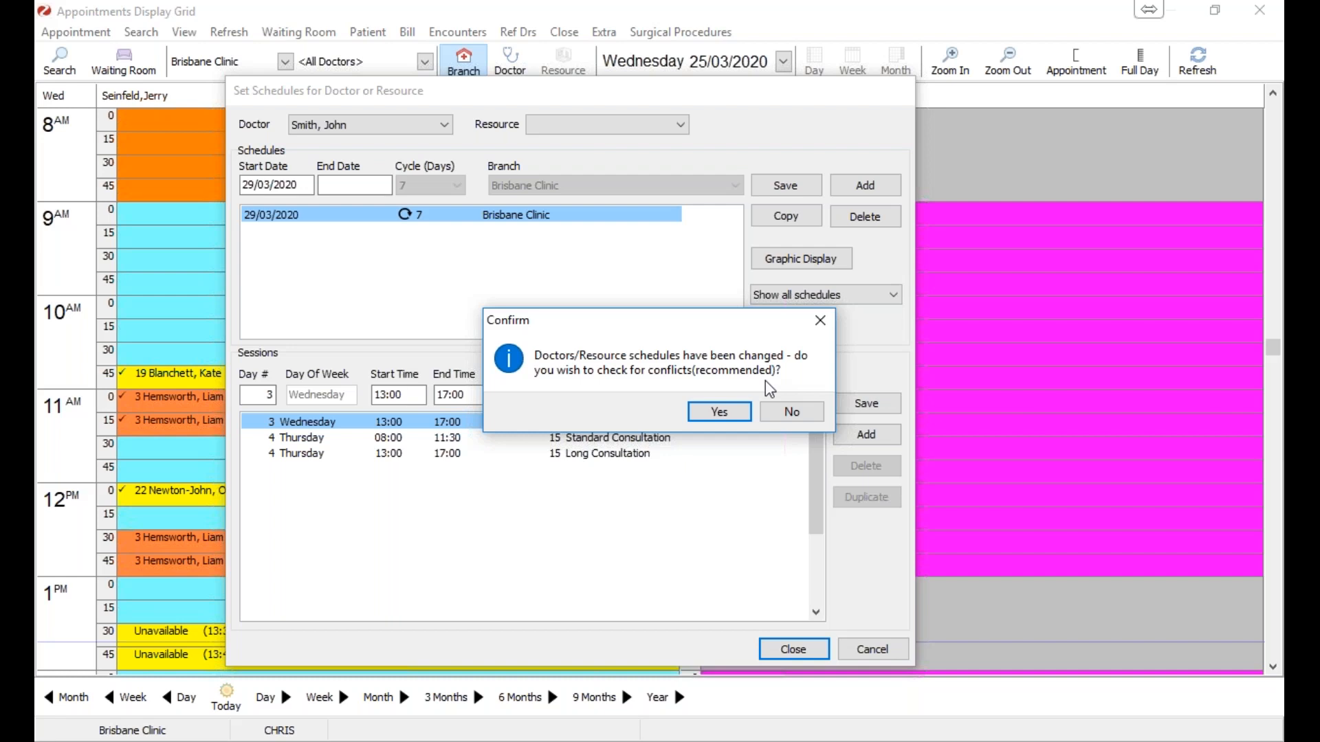
pyautogui.click(741, 415)
pyautogui.click(790, 413)
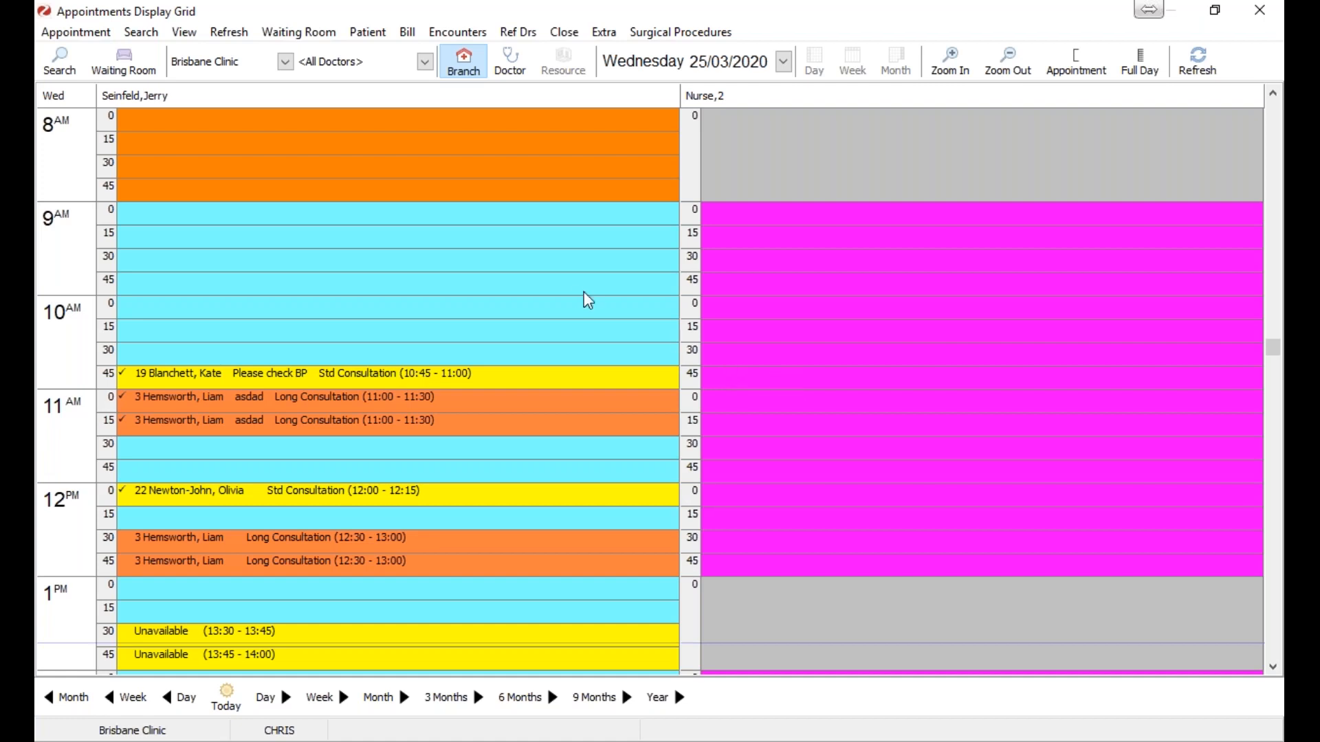
# Step: Reopen the schedule setup, select the new doctor to check the stored sessions, and close it again
pyautogui.click(184, 32)
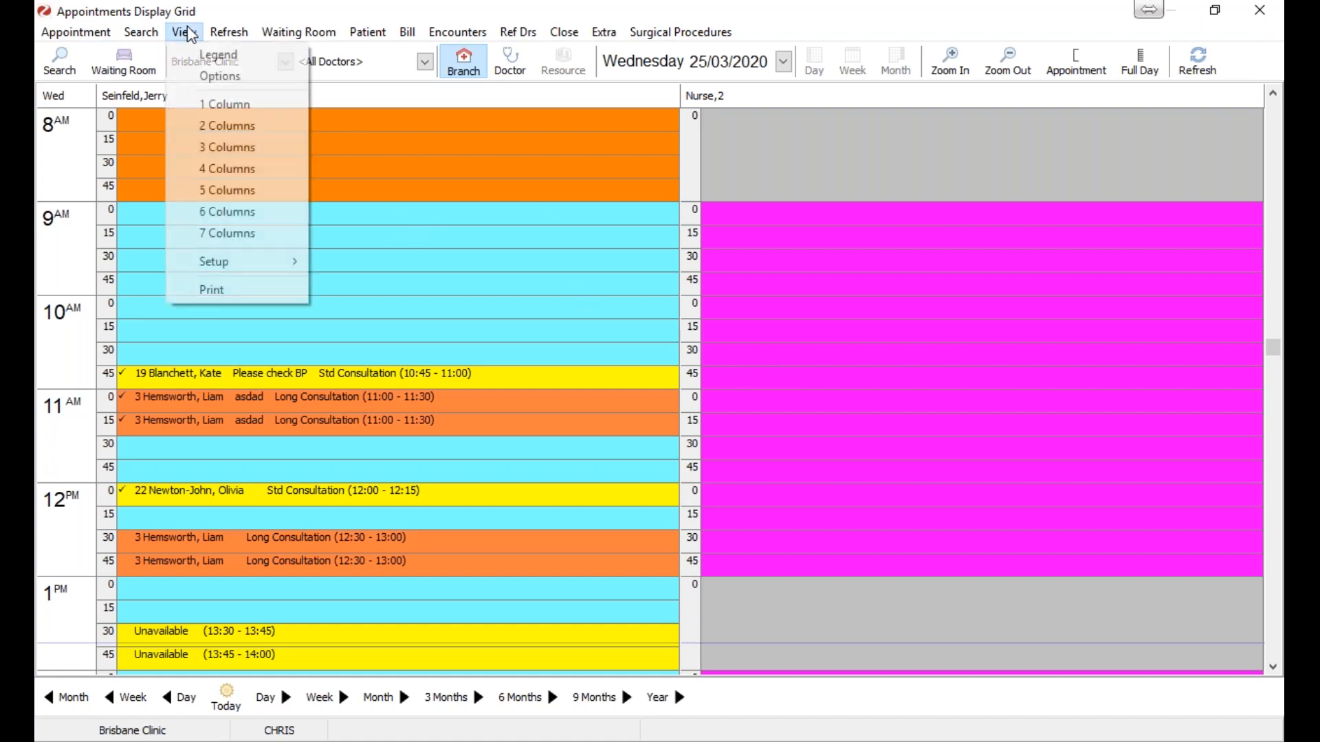
pyautogui.click(309, 13)
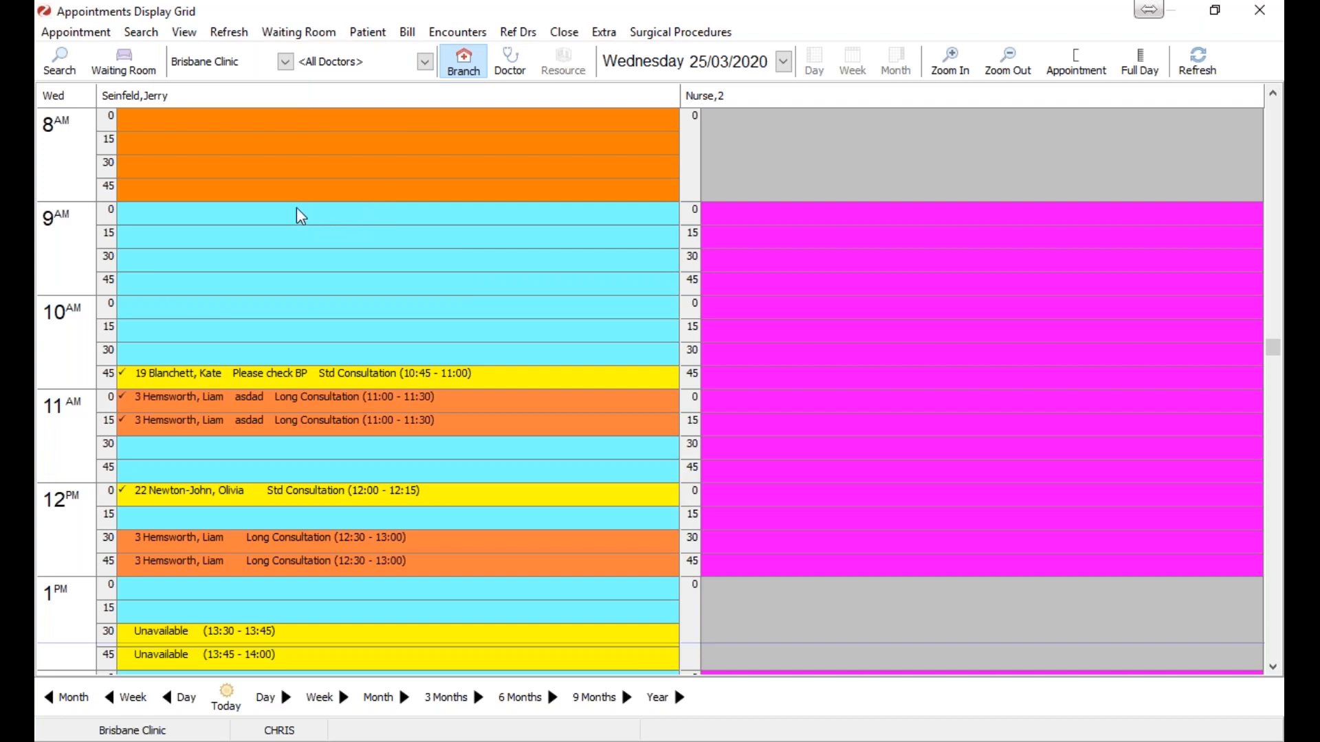
pyautogui.click(184, 36)
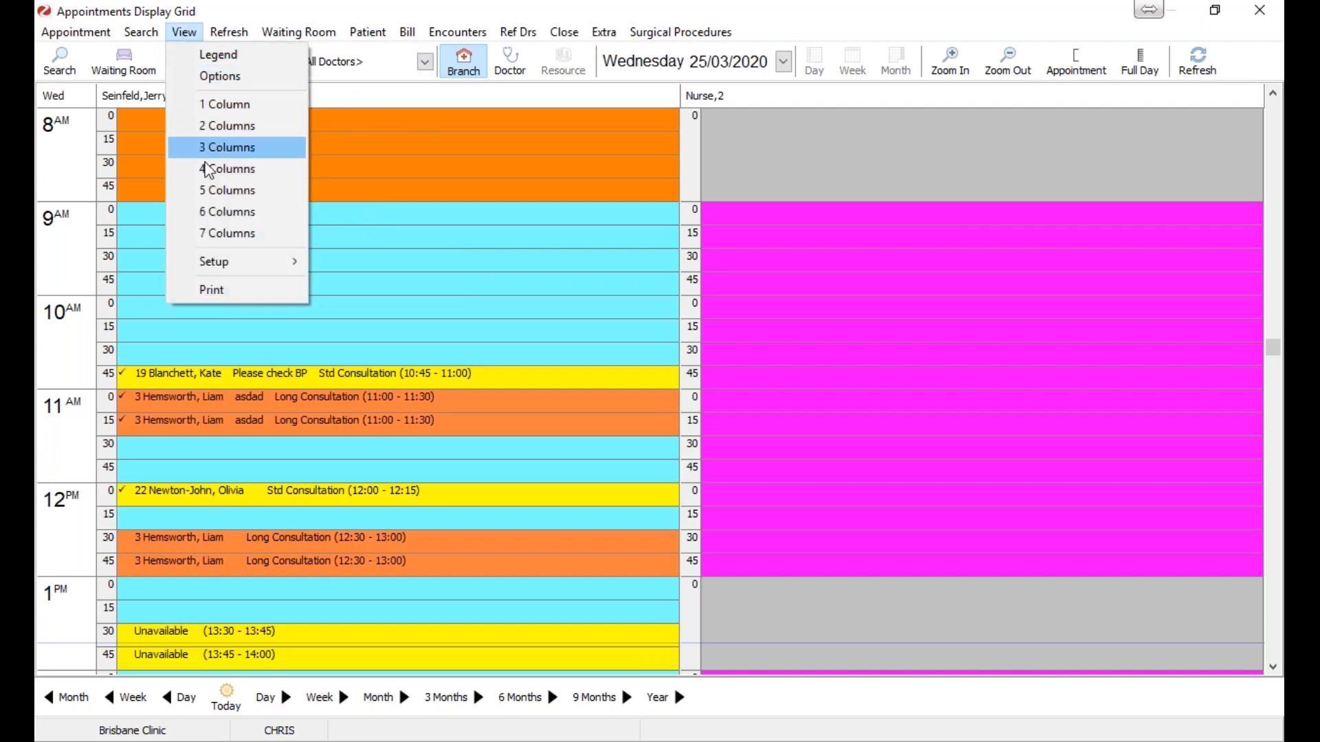
pyautogui.moveTo(221, 265)
pyautogui.click(344, 262)
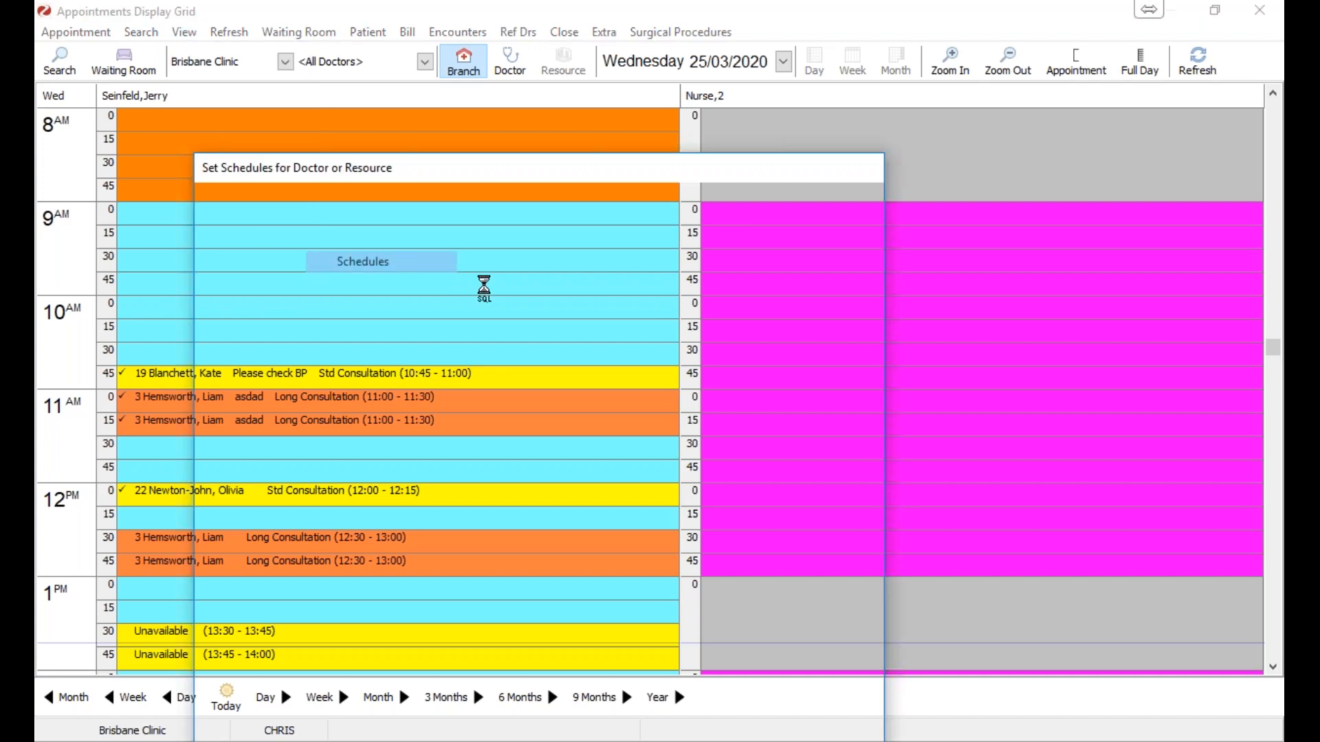
pyautogui.click(411, 201)
pyautogui.click(344, 280)
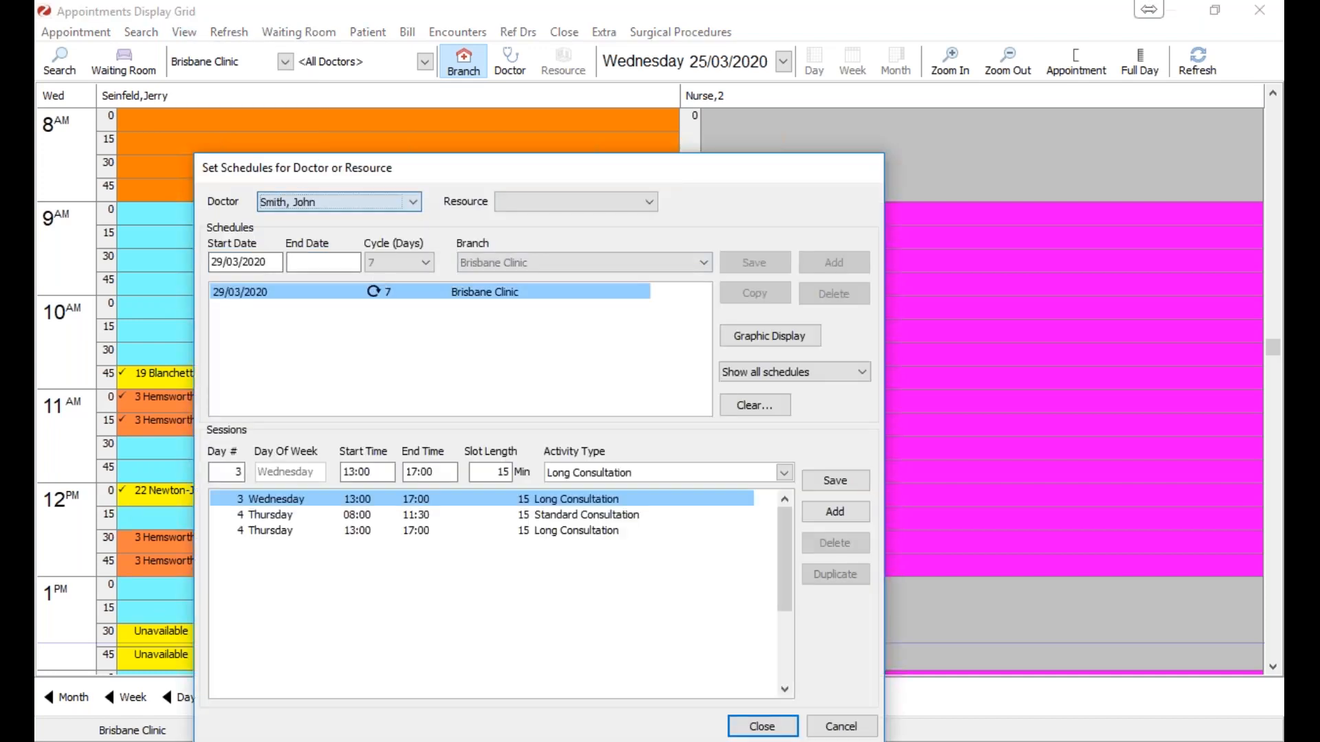
pyautogui.click(778, 733)
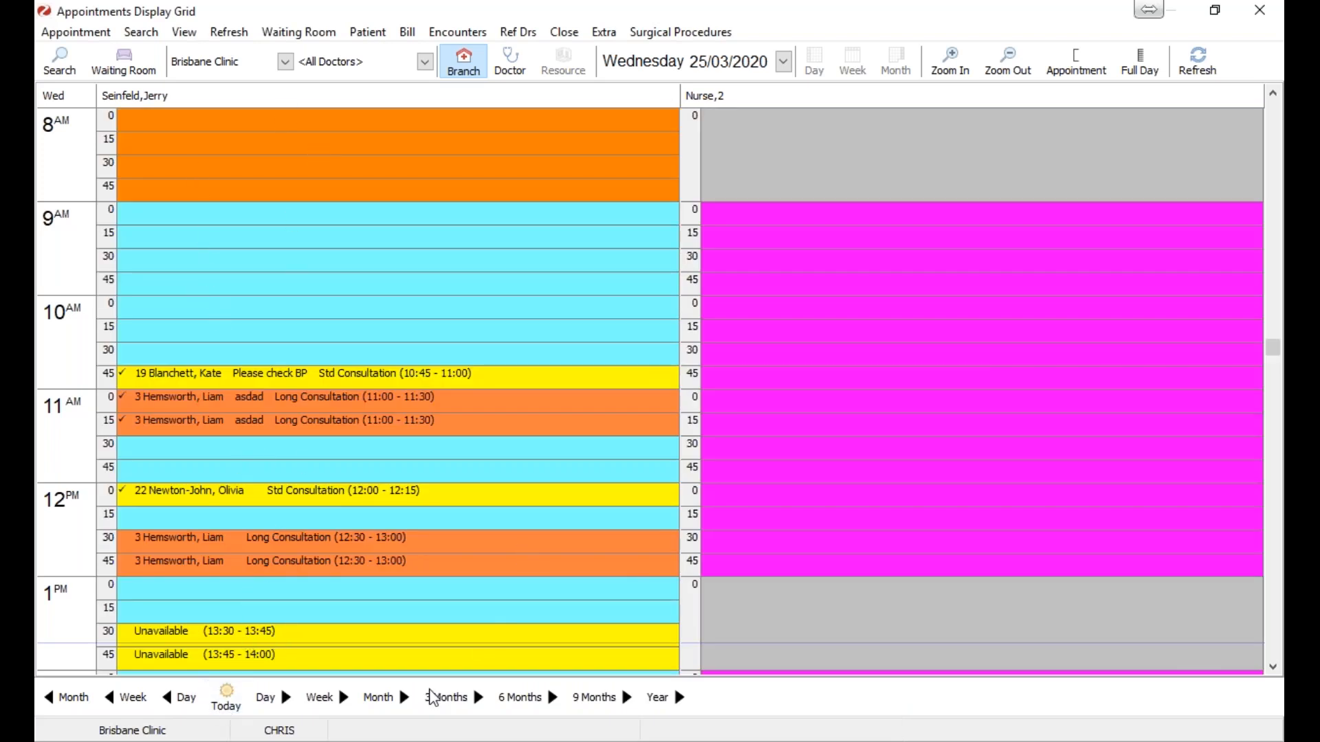
# Step: Advance the branch appointment grid one week to 1/04/2020 and examine the new doctor's Wednesday hours
pyautogui.click(332, 700)
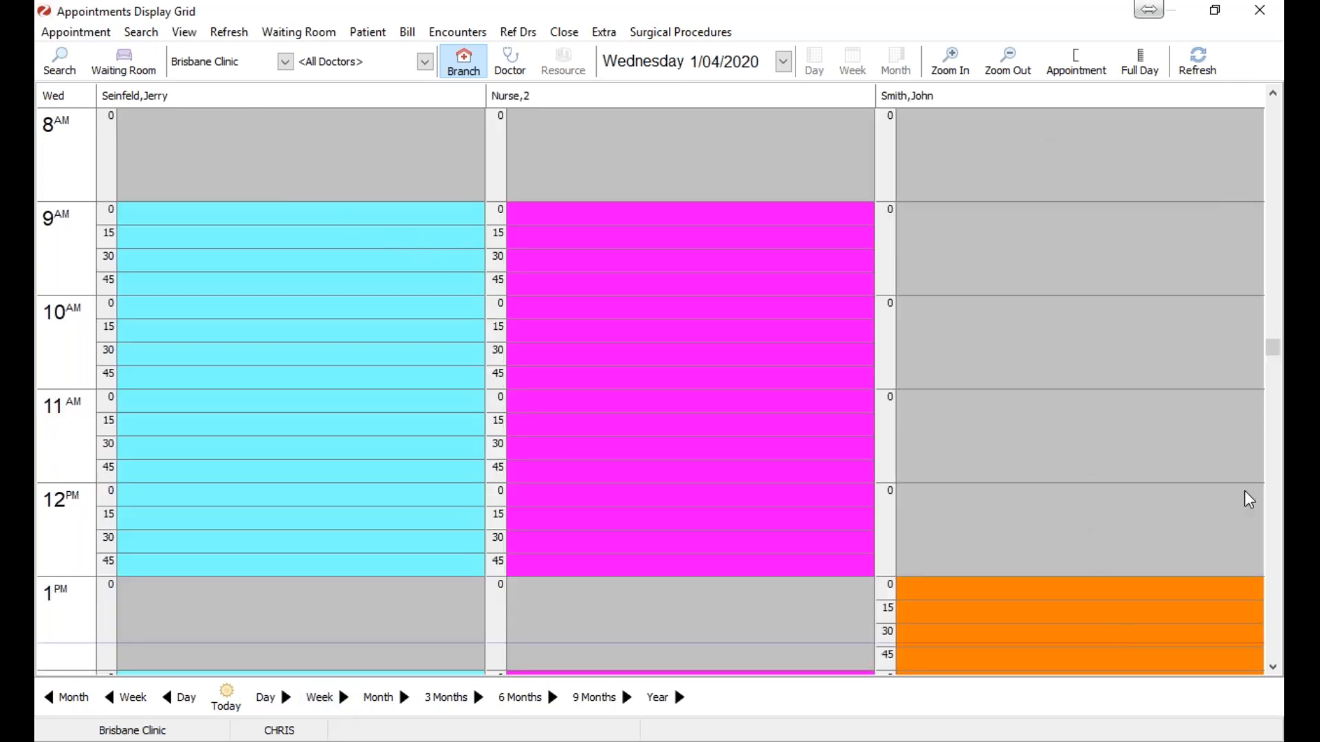
pyautogui.scroll(-5, 1273, 667)
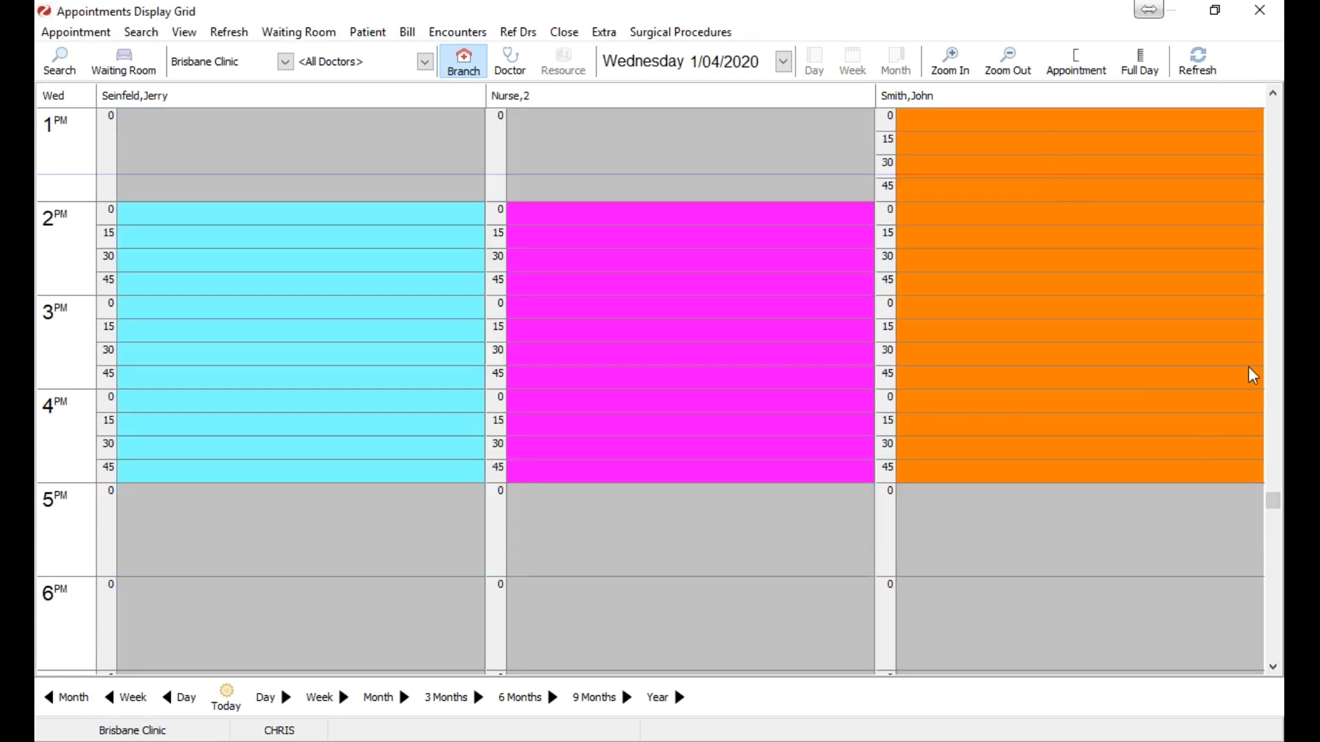
pyautogui.scroll(6, 1141, 405)
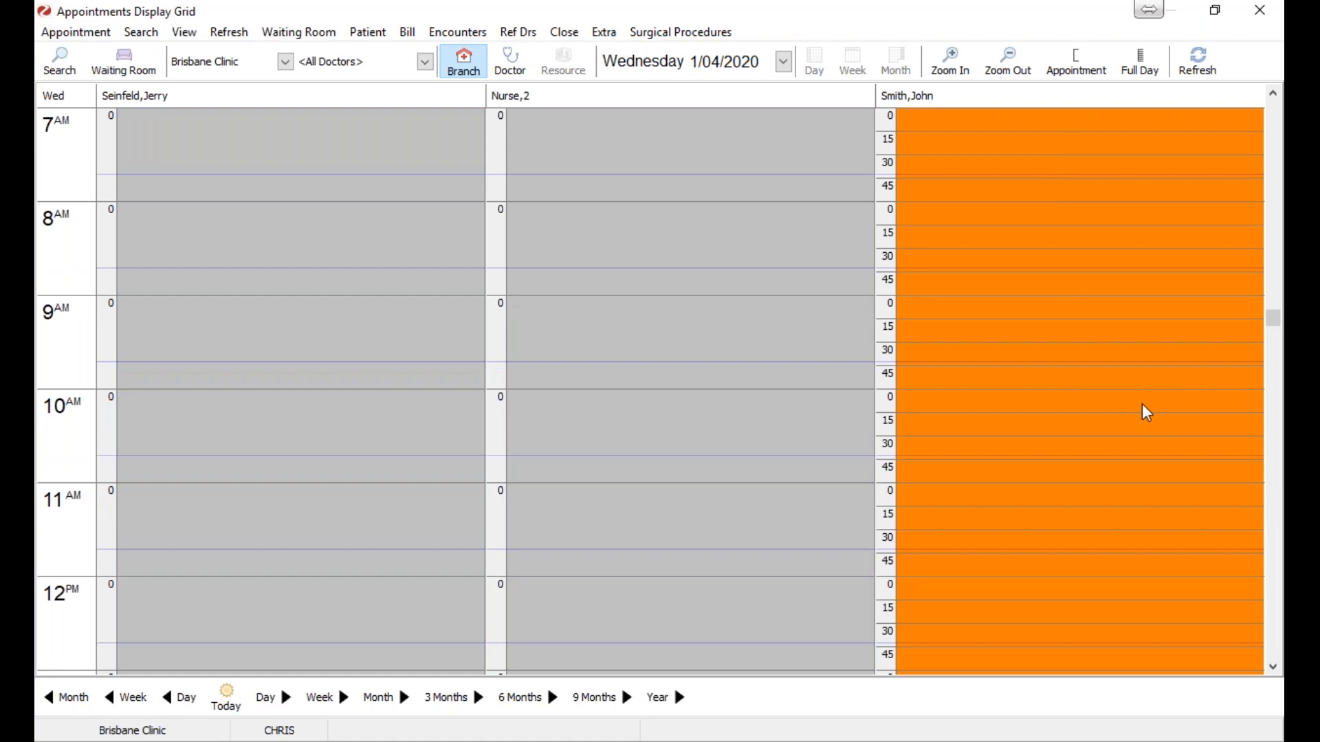
pyautogui.scroll(6, 1141, 403)
pyautogui.scroll(-2, 1141, 403)
pyautogui.click(1150, 55)
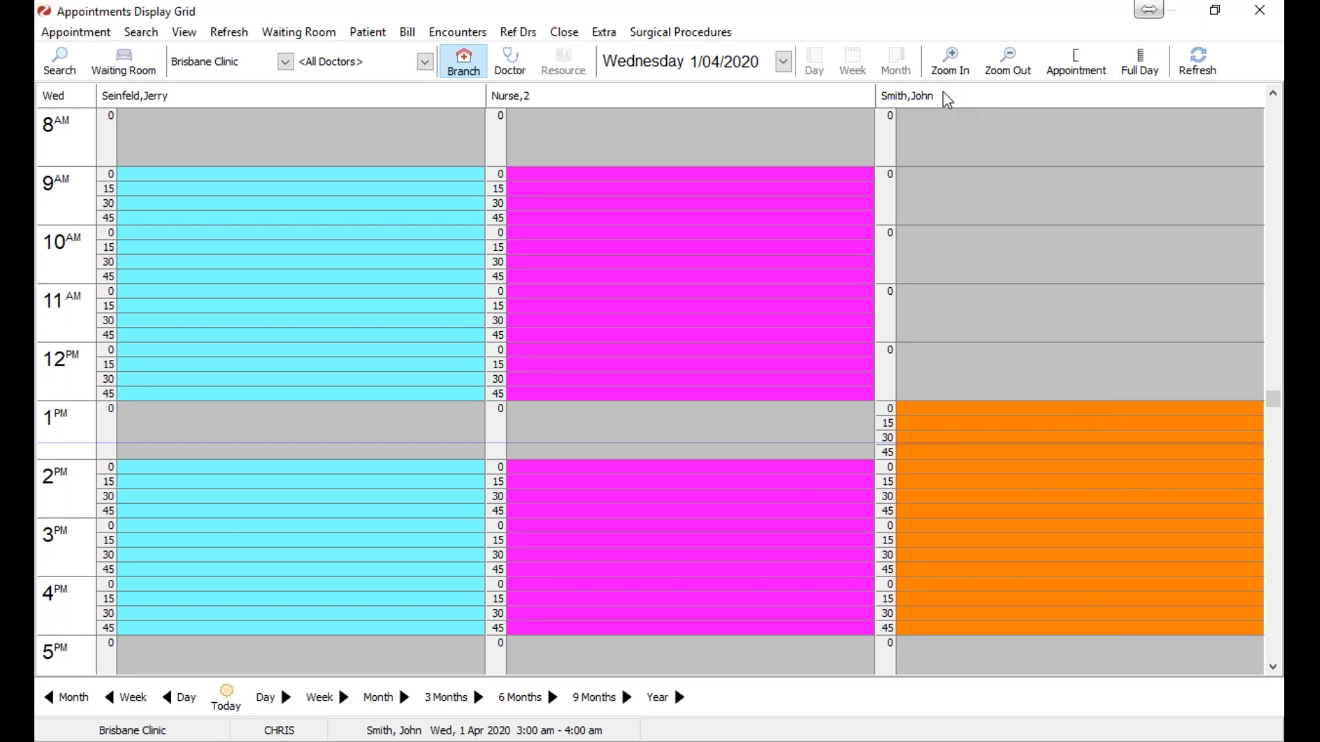
# Step: Show only the new doctor's appointments across the week and advance the grid to start on Monday 13/04/2020
pyautogui.click(406, 64)
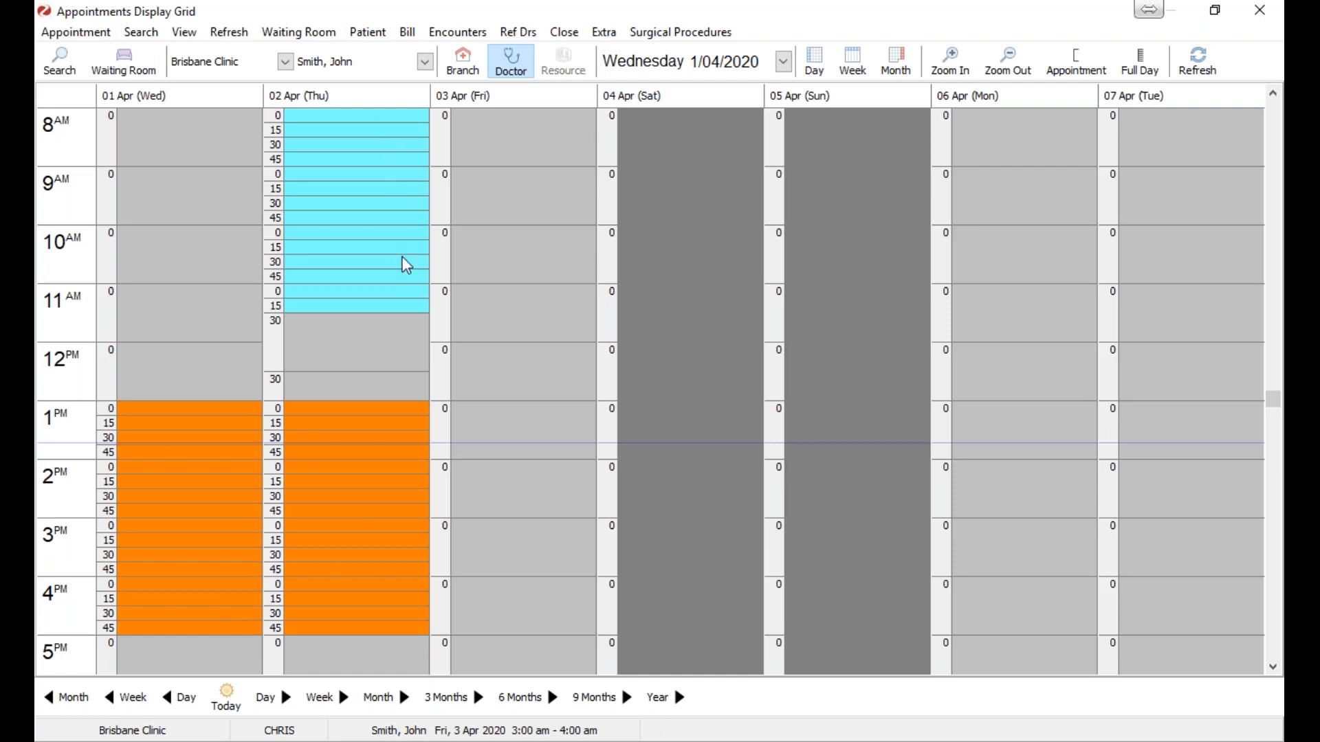
pyautogui.click(335, 697)
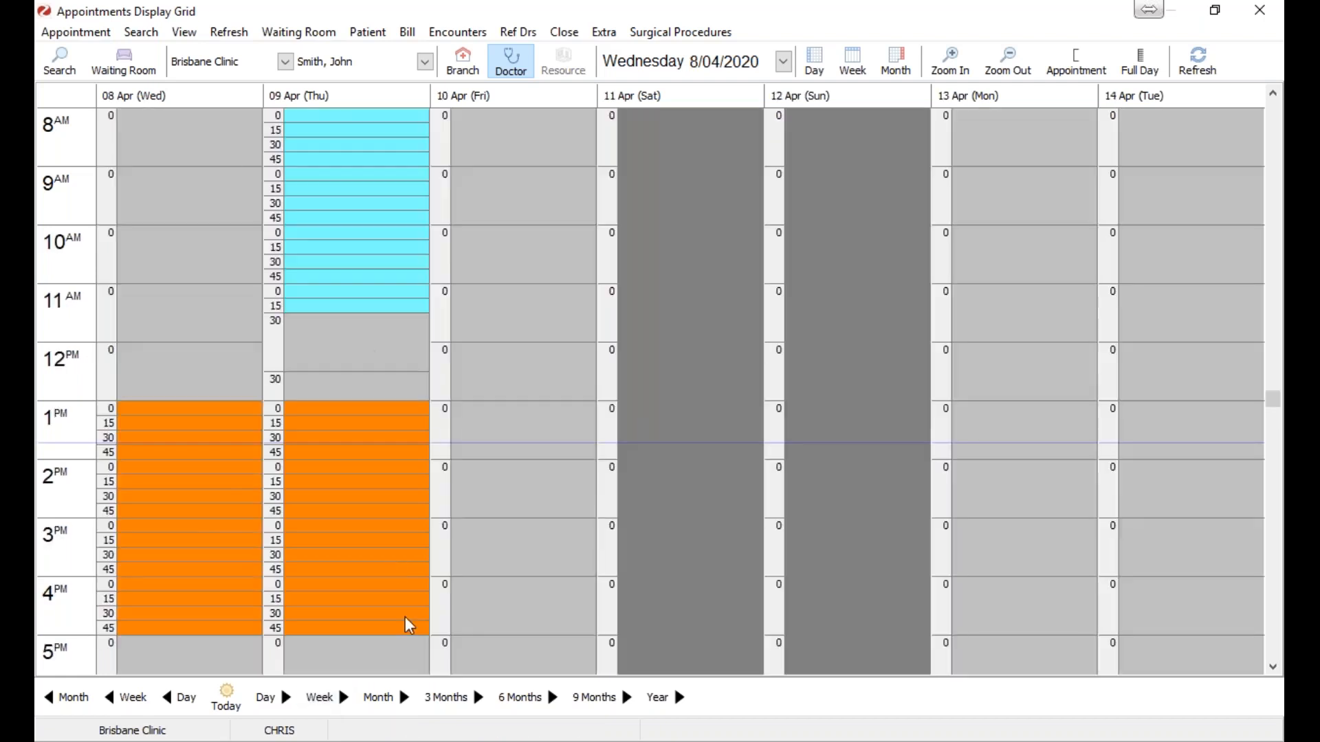
pyautogui.click(273, 698)
pyautogui.click(273, 698)
pyautogui.click(273, 697)
pyautogui.click(272, 698)
pyautogui.click(273, 698)
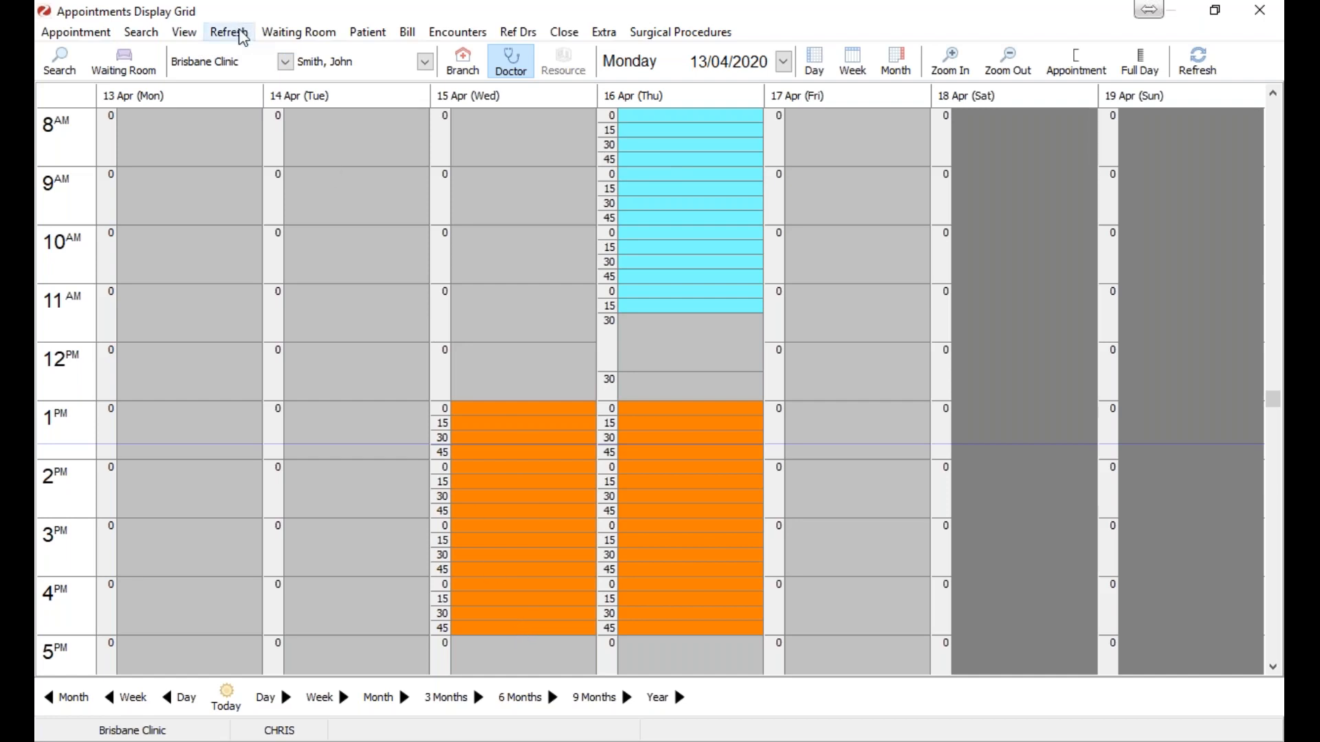
# Step: Add an unavailability for all branches from 25/12/2020 to 26/12/2020 with the note Xmas
pyautogui.click(185, 32)
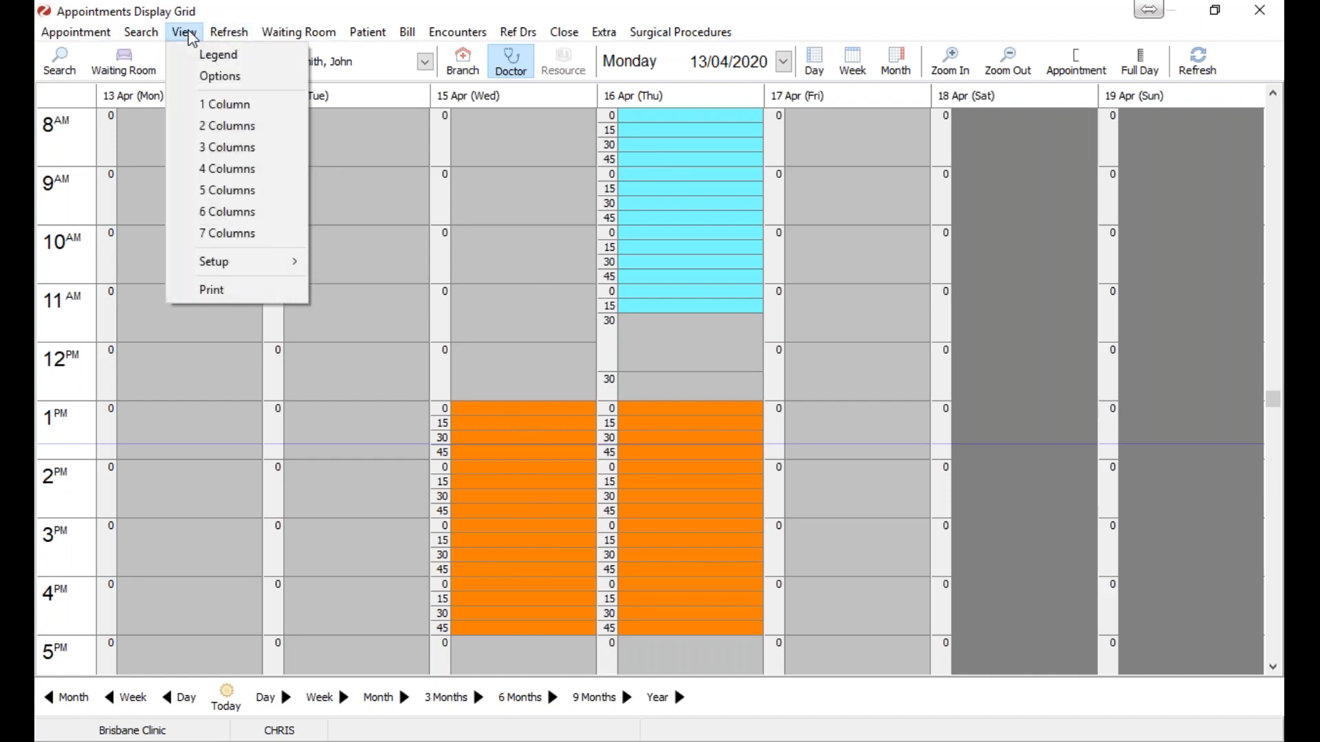
pyautogui.moveTo(258, 267)
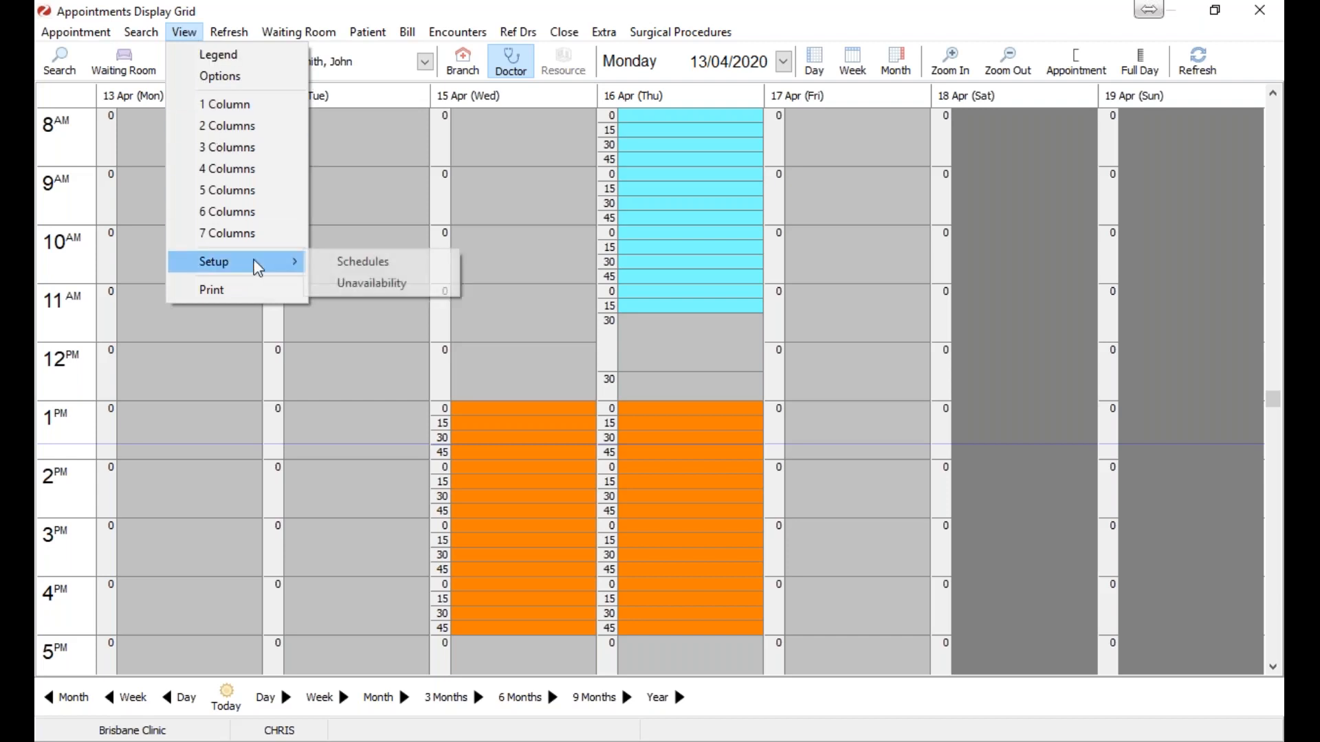
pyautogui.click(334, 284)
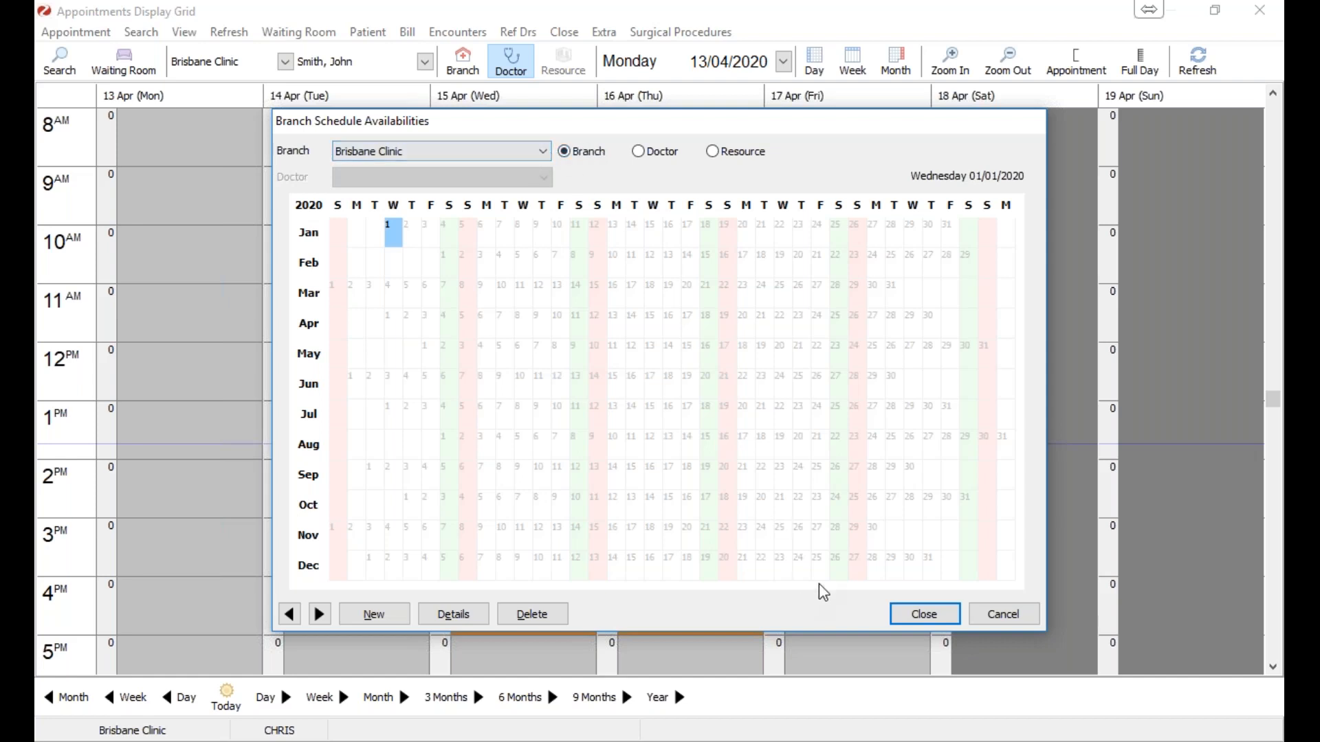
pyautogui.click(821, 560)
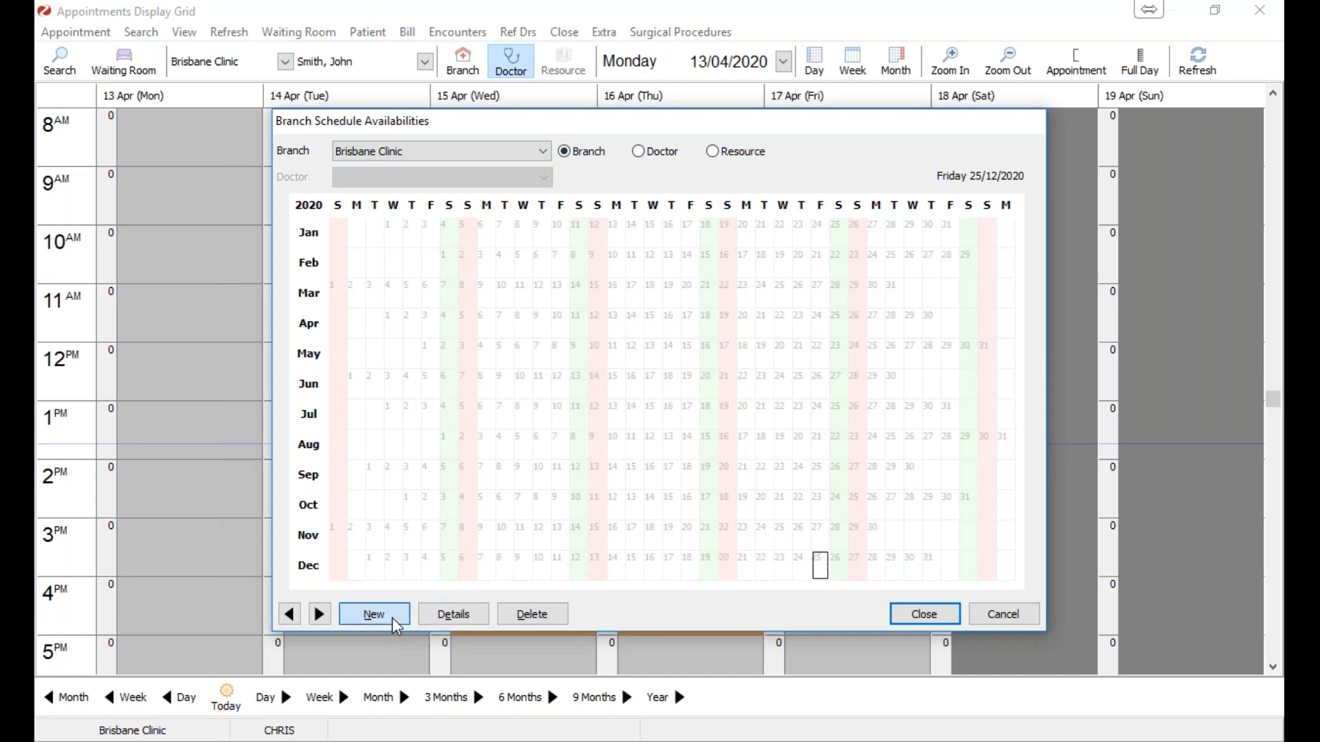
pyautogui.click(374, 614)
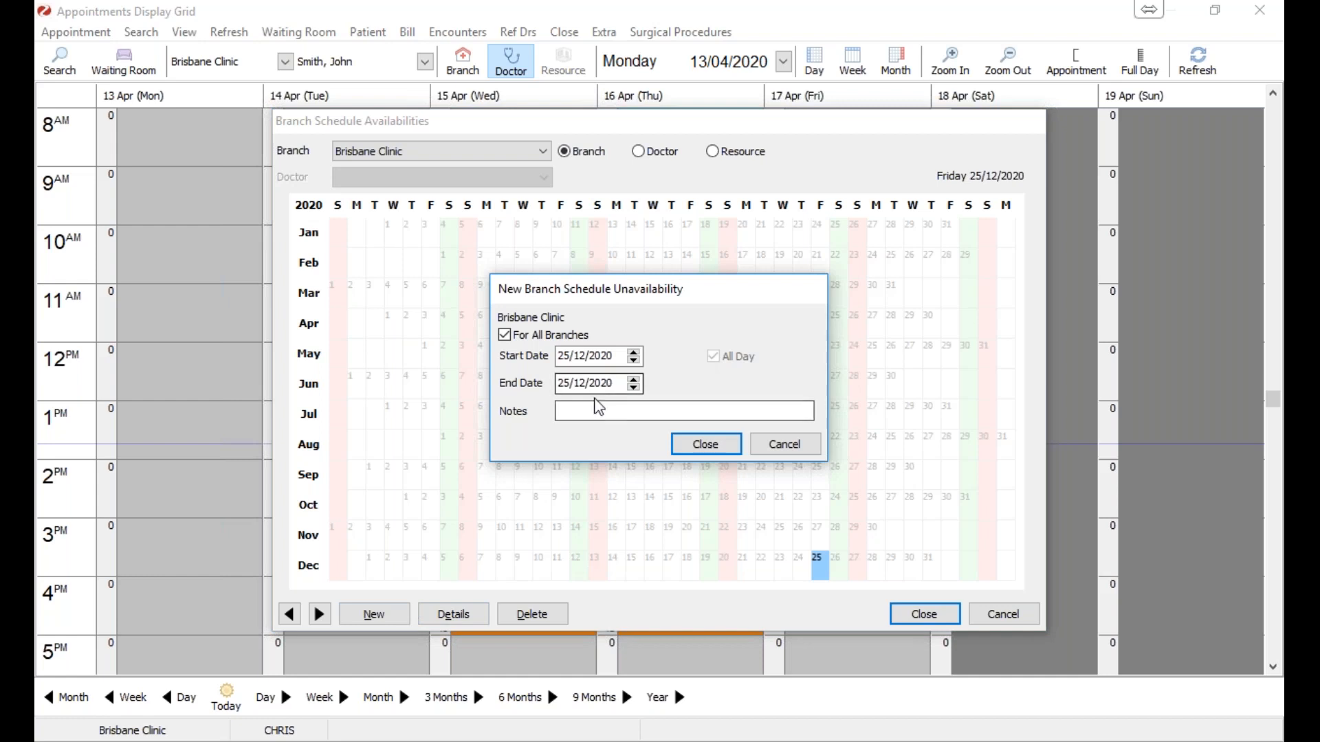
pyautogui.click(634, 379)
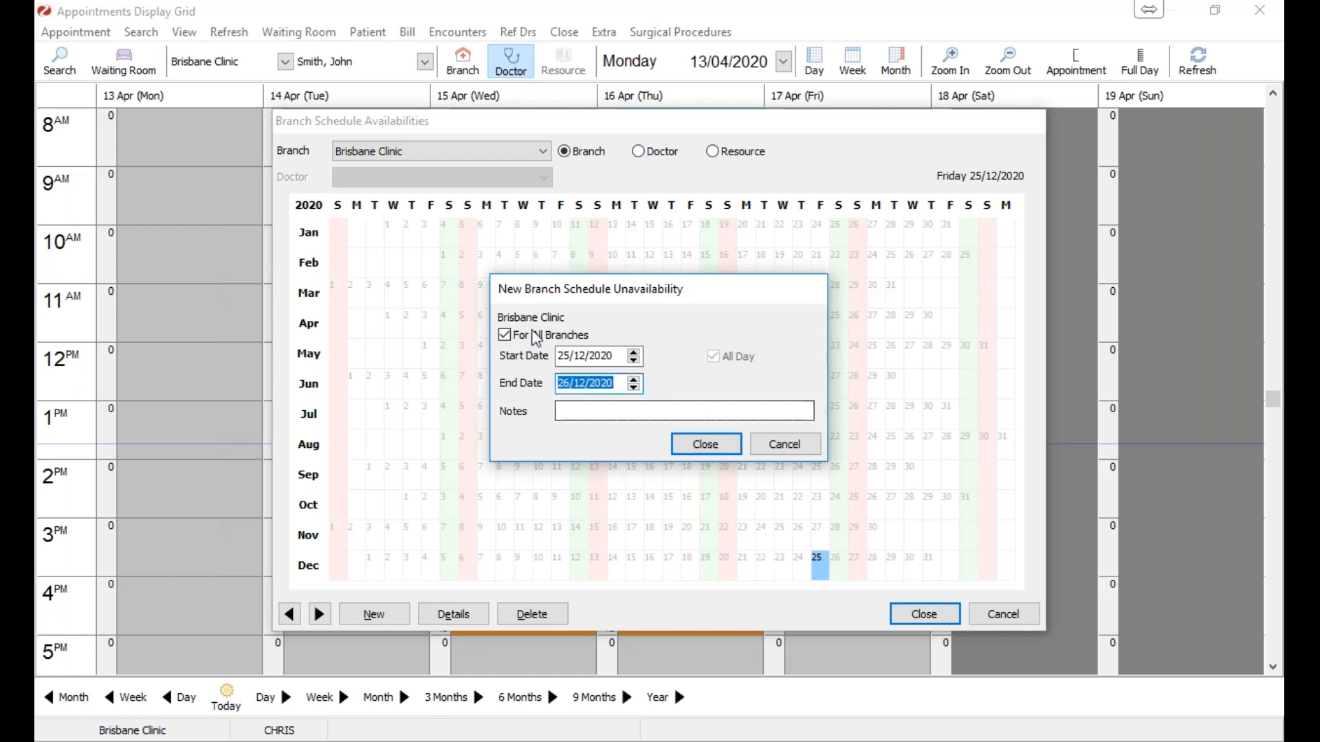
pyautogui.click(591, 407)
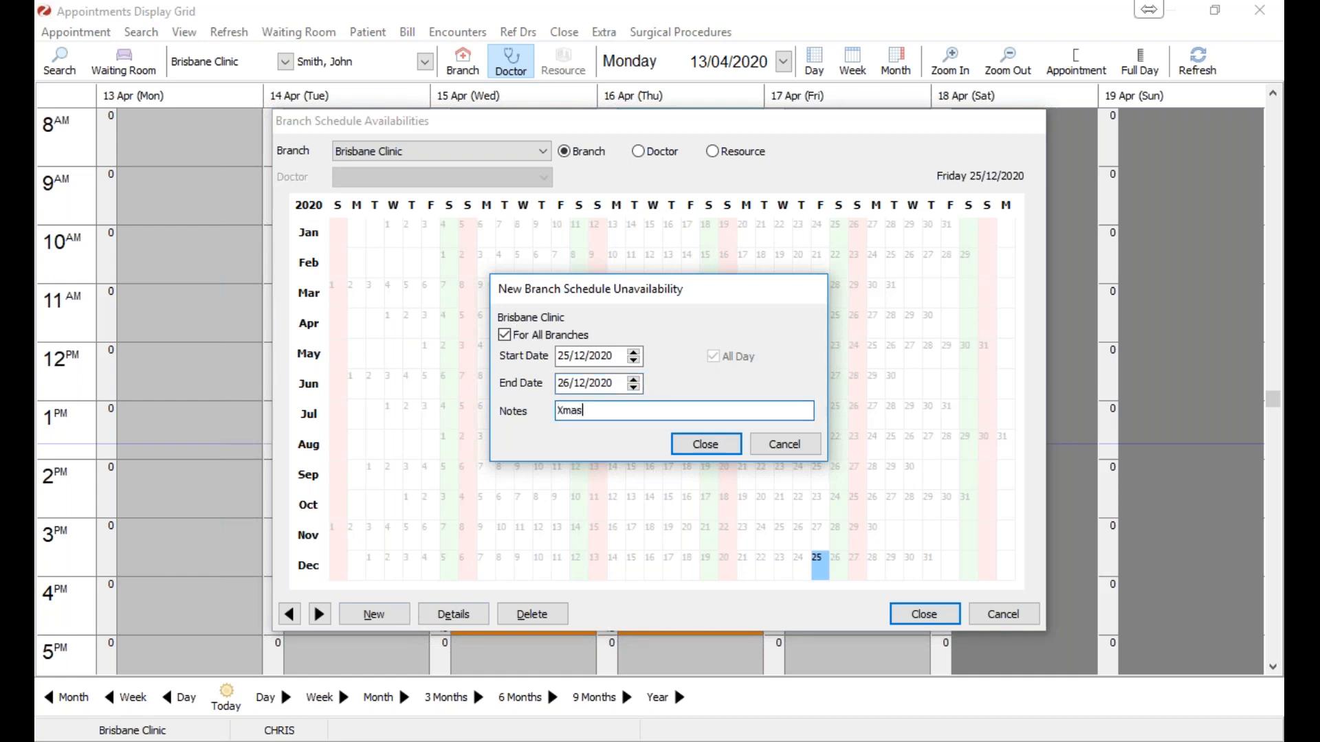
pyautogui.click(706, 444)
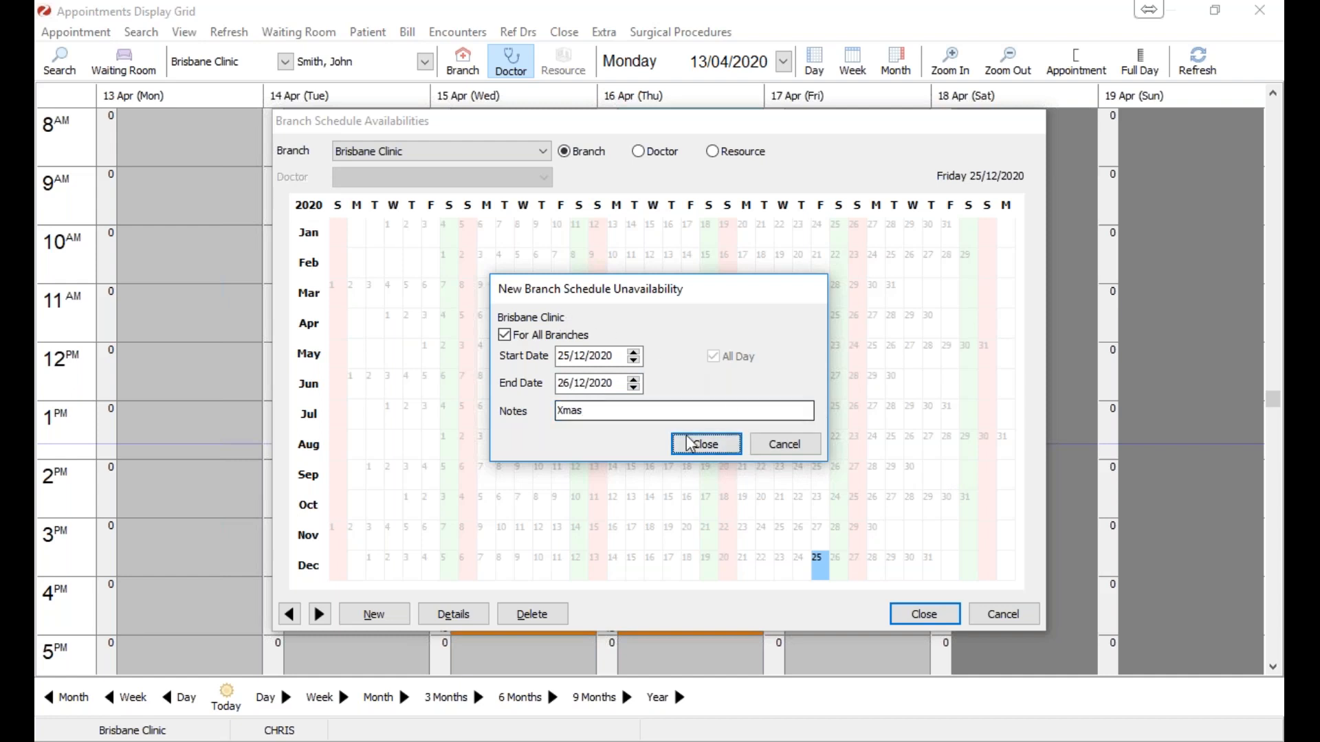
pyautogui.click(702, 446)
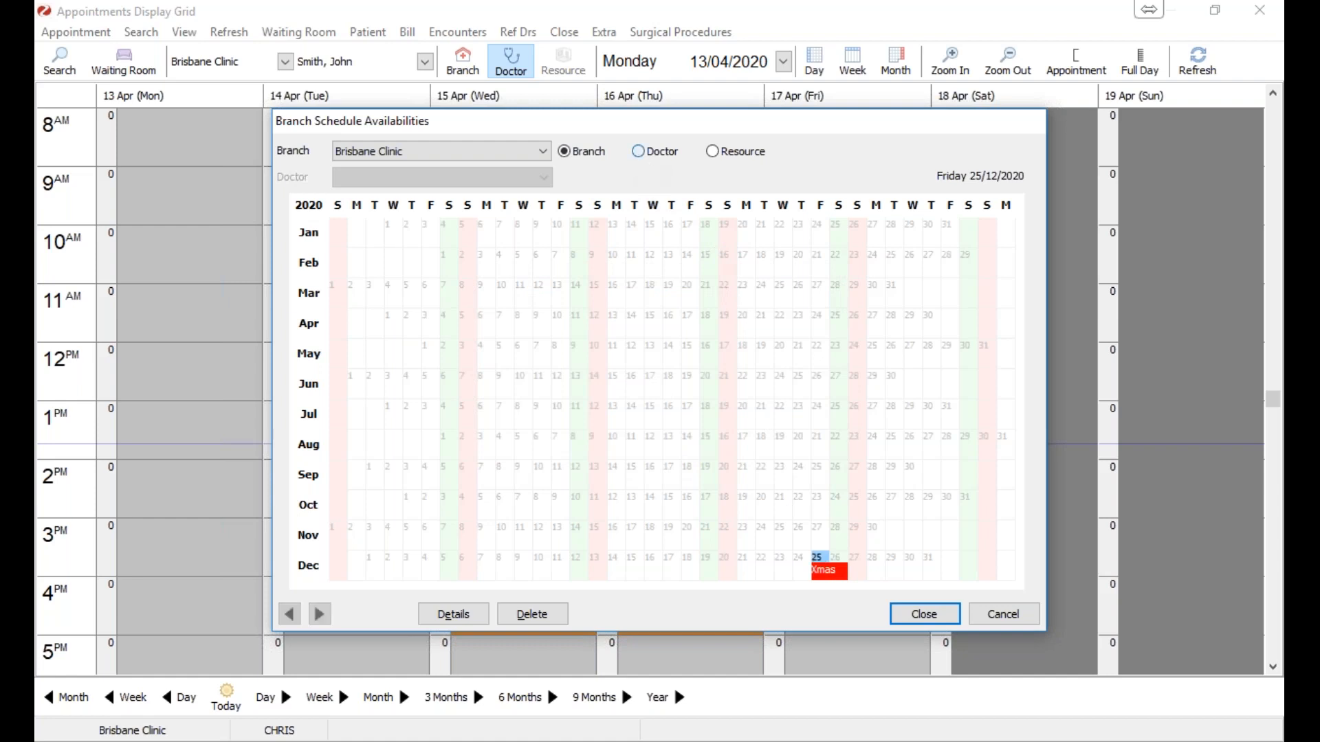
# Step: Add an unavailability for the new doctor at Brisbane Clinic from 01/07/2020 to 20/07/2020 with the note Gone Skiing
pyautogui.click(638, 151)
pyautogui.click(543, 178)
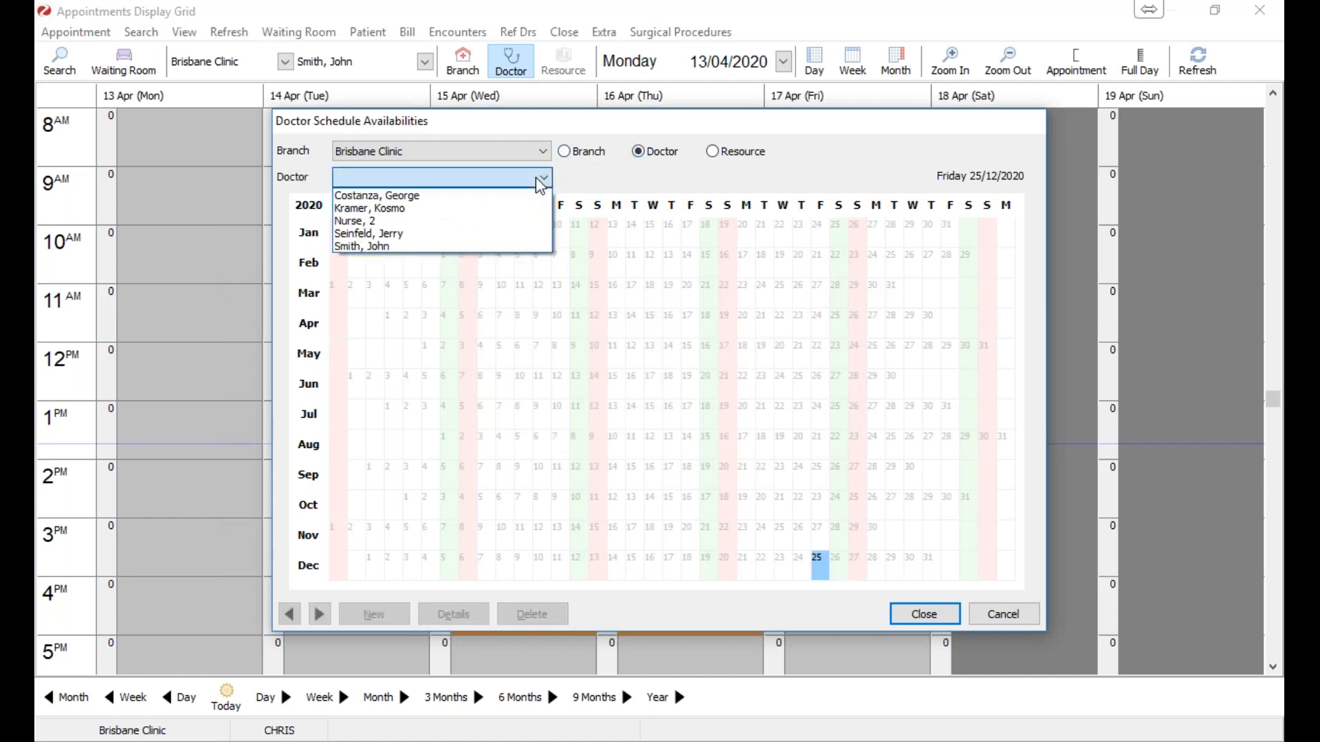
pyautogui.click(459, 246)
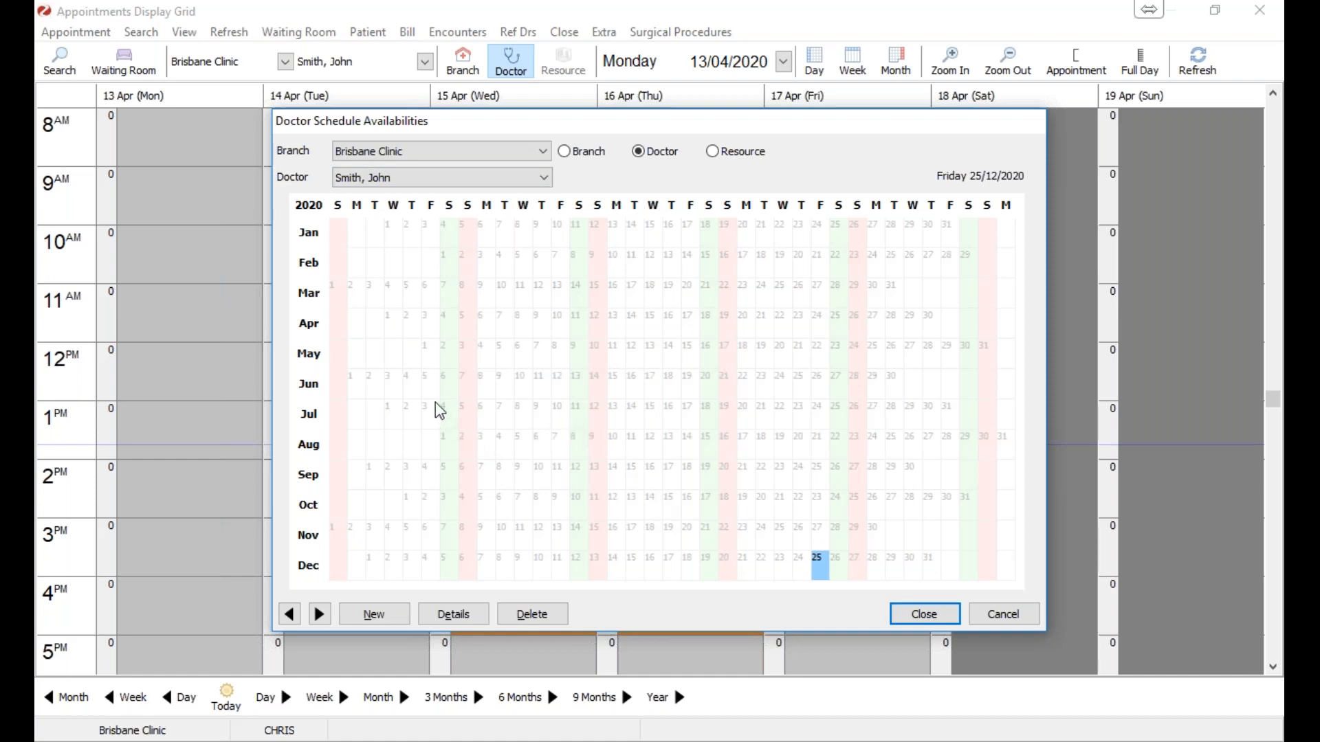
pyautogui.click(390, 412)
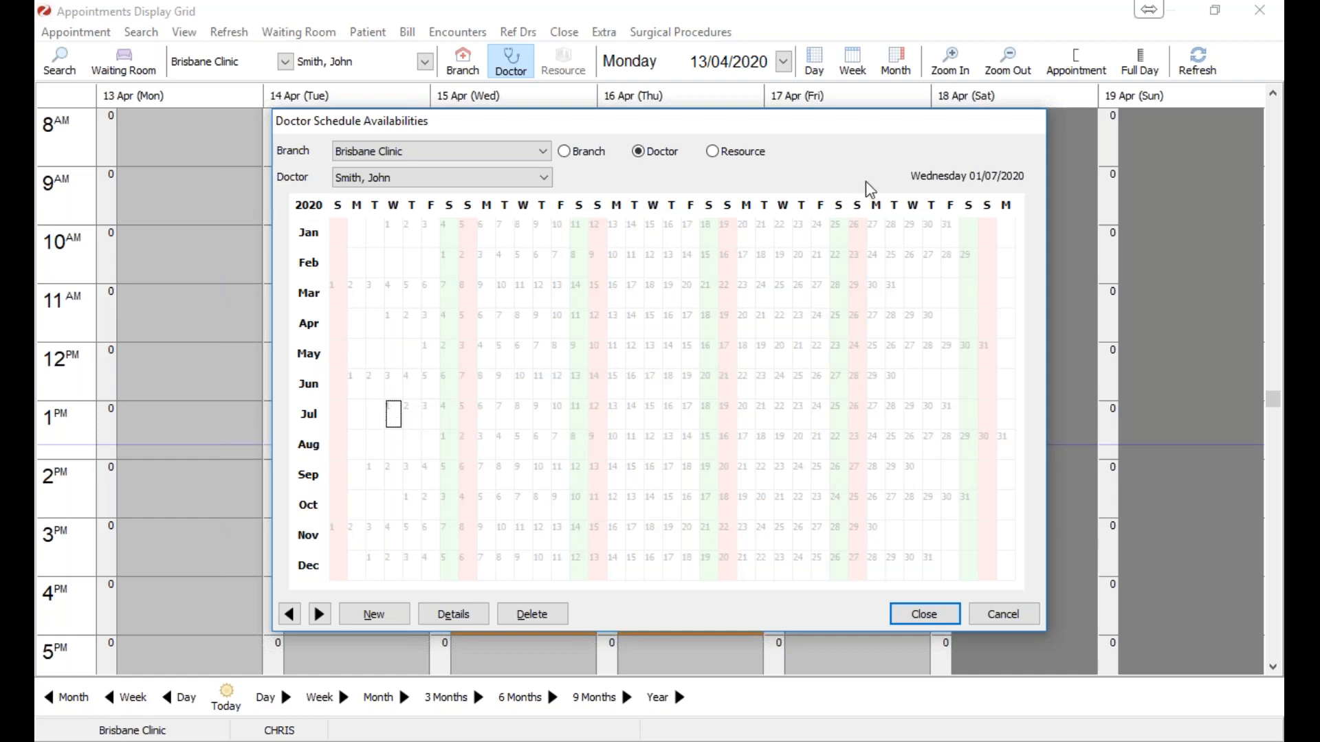
pyautogui.click(391, 620)
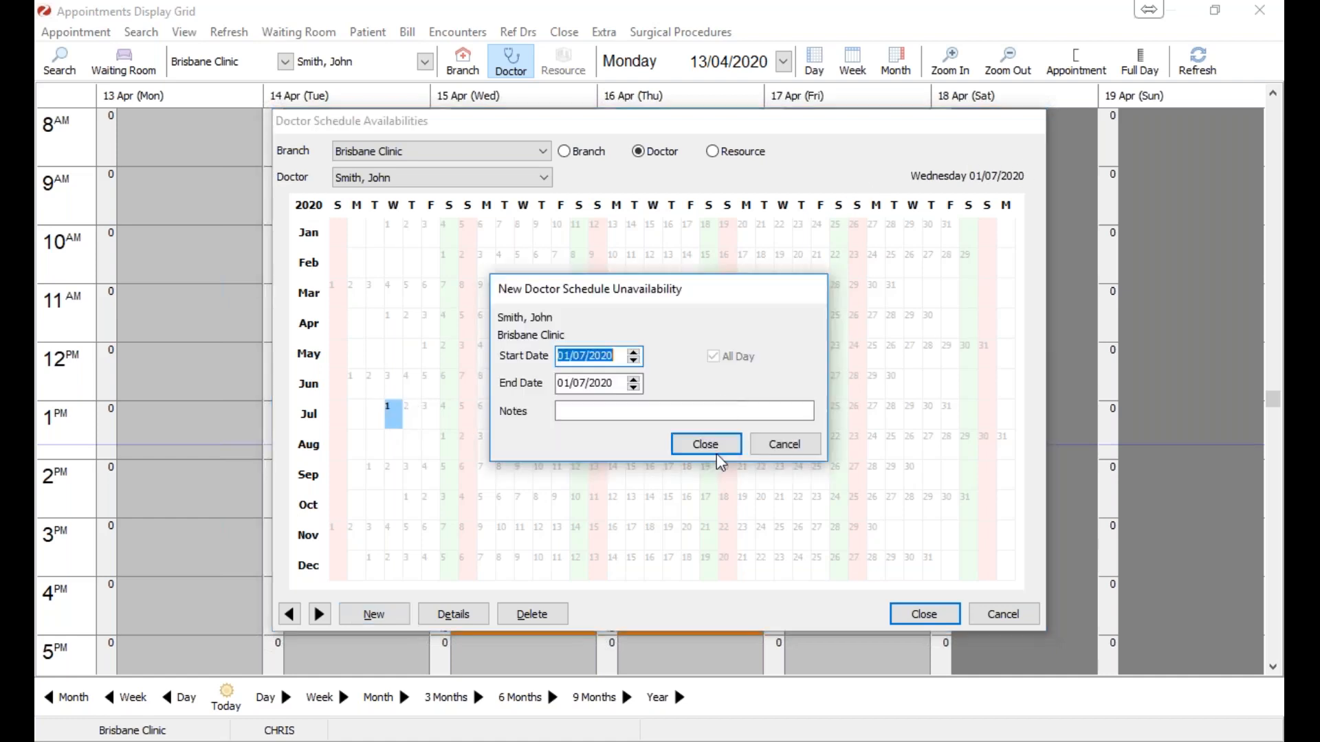
pyautogui.click(561, 385)
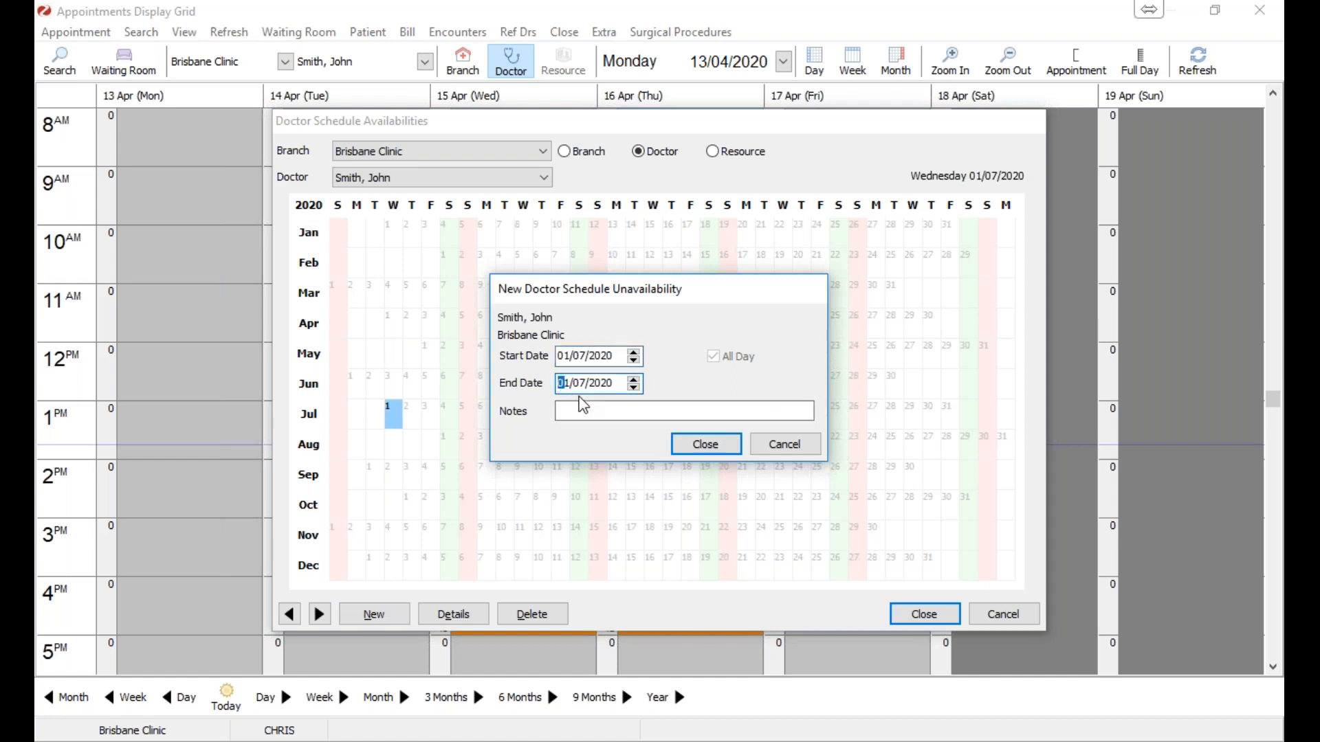
pyautogui.write('20')
pyautogui.click(590, 412)
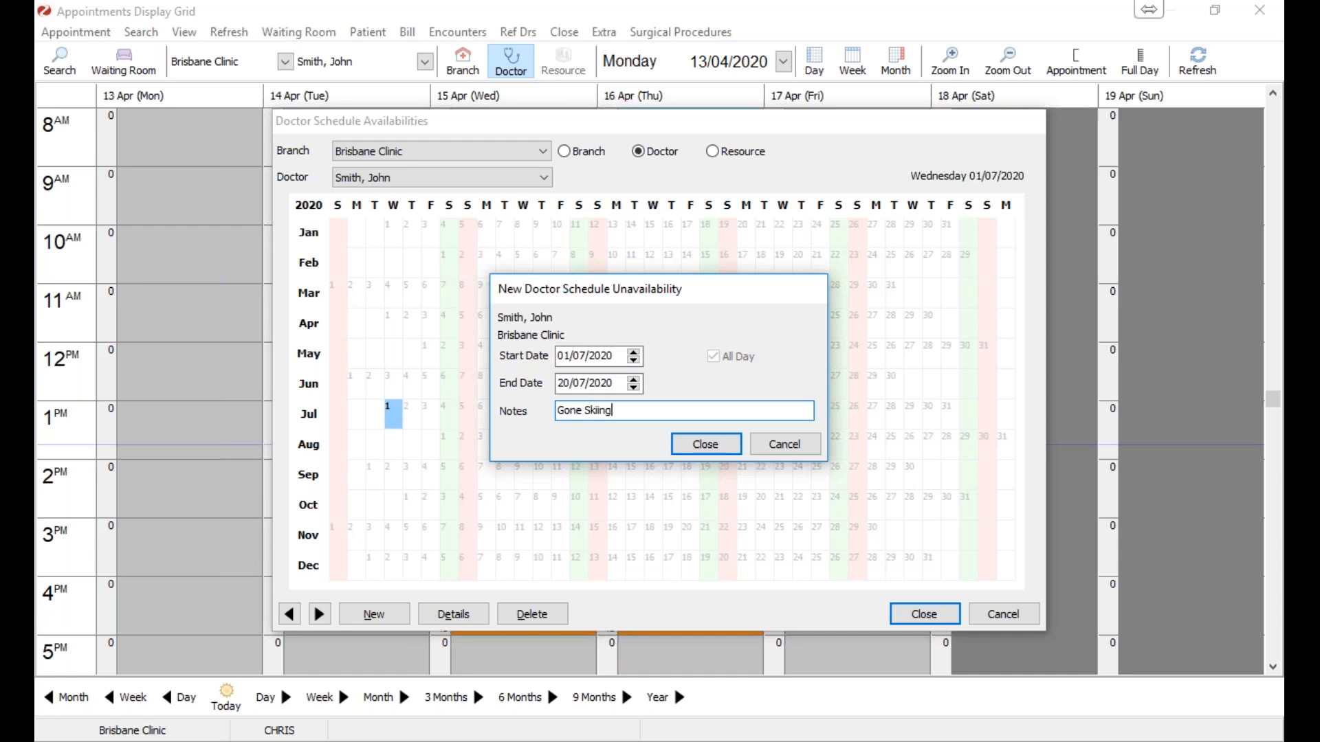
pyautogui.click(705, 445)
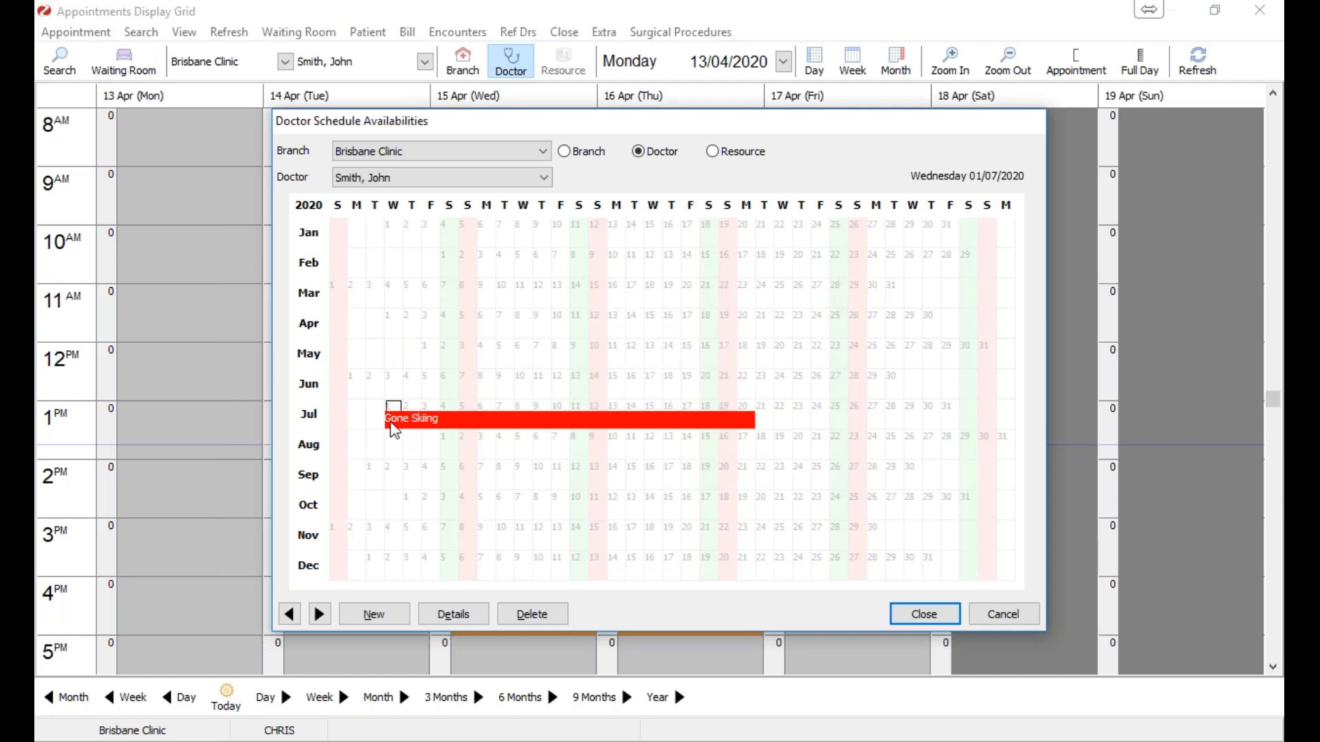
# Step: Review the details of the doctor's Gone Skiing entry and close the unavailability setup
pyautogui.click(468, 619)
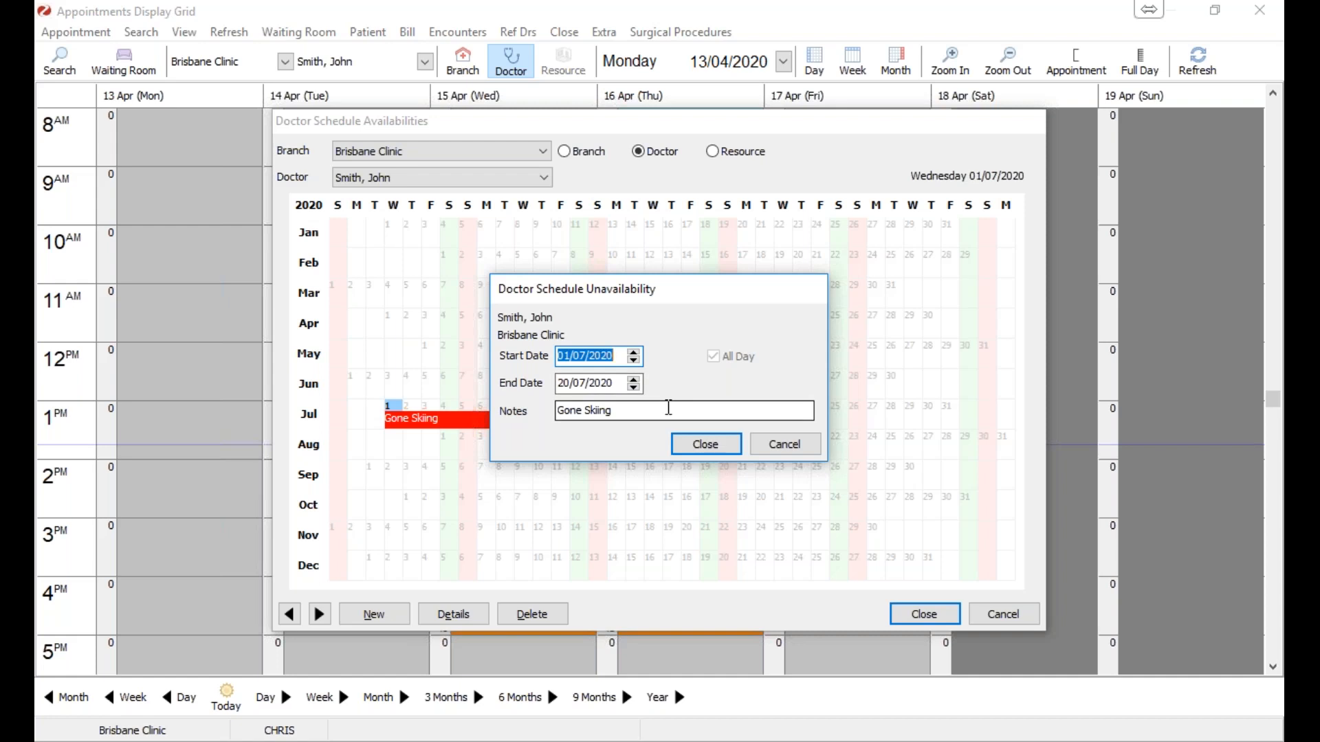
pyautogui.click(704, 445)
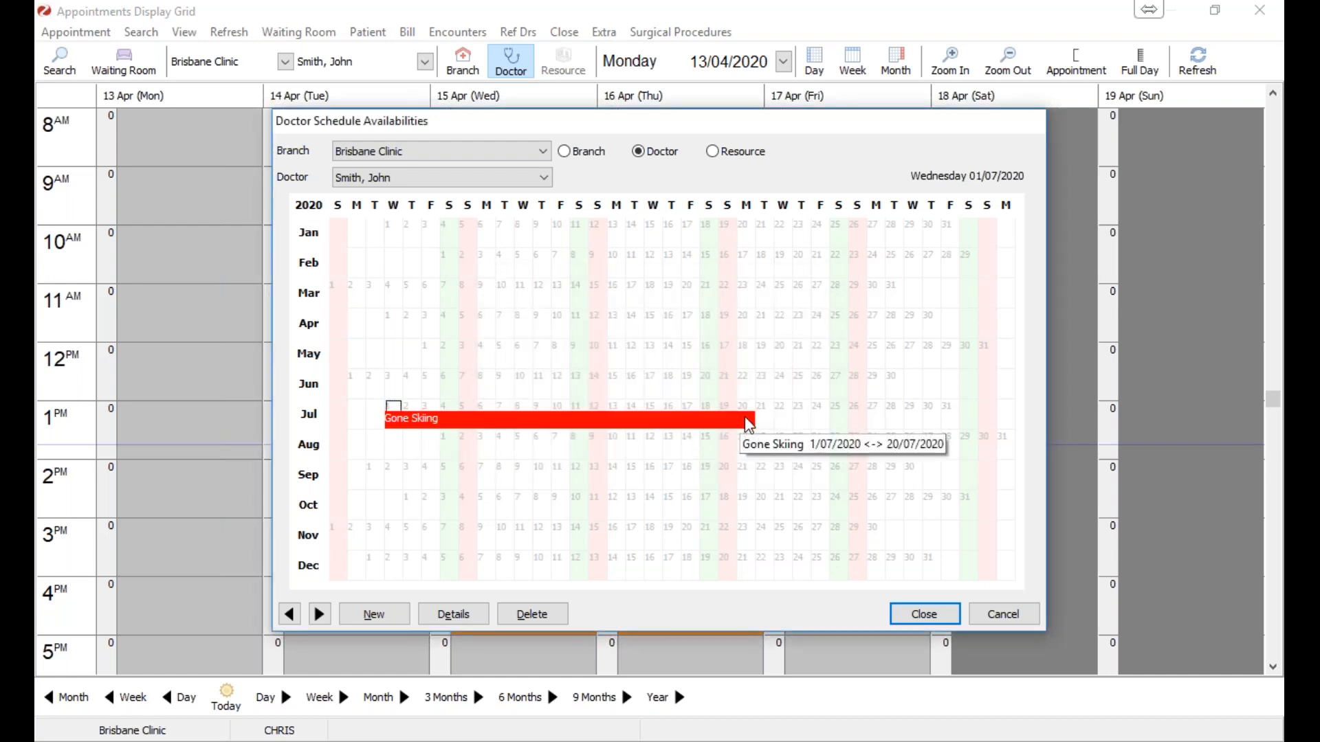
pyautogui.click(941, 616)
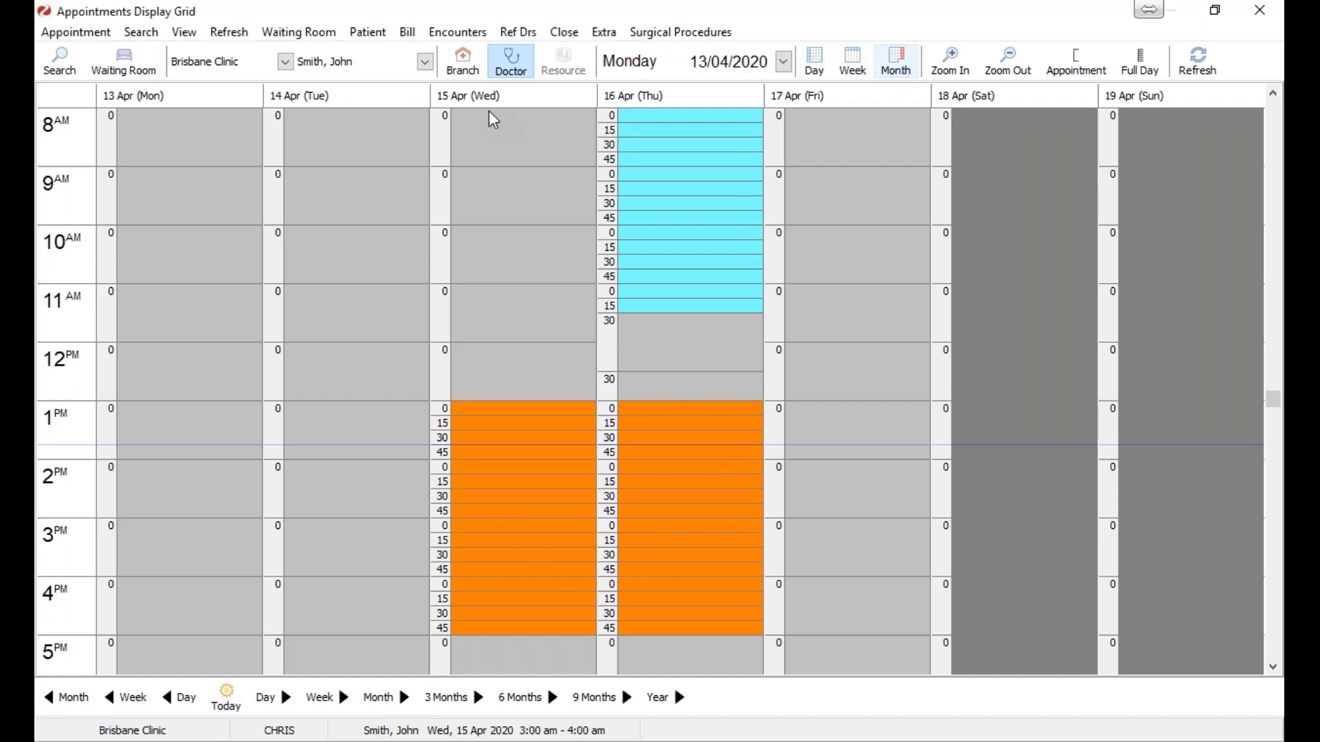
# Step: Show the doctor's appointment grid by month and advance it to the period starting 10/06/2020 to check the July unavailability
pyautogui.click(897, 67)
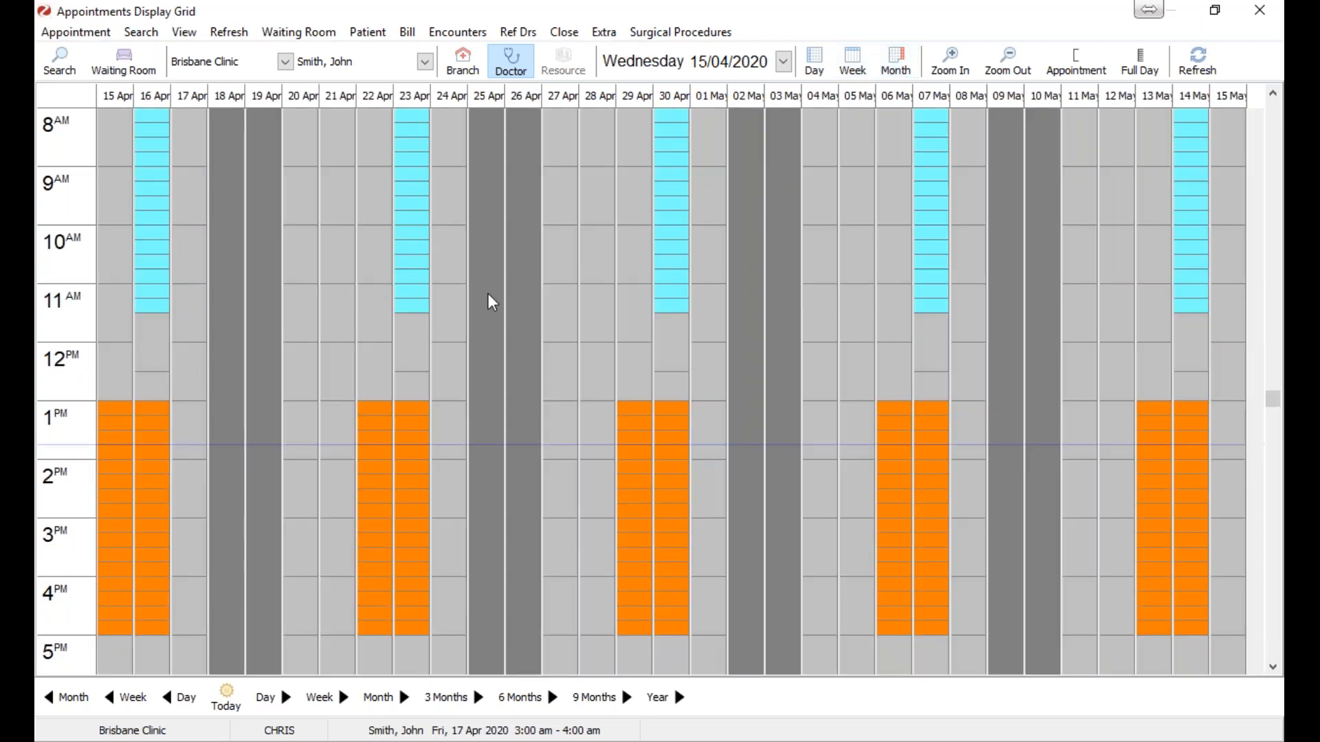
pyautogui.click(379, 697)
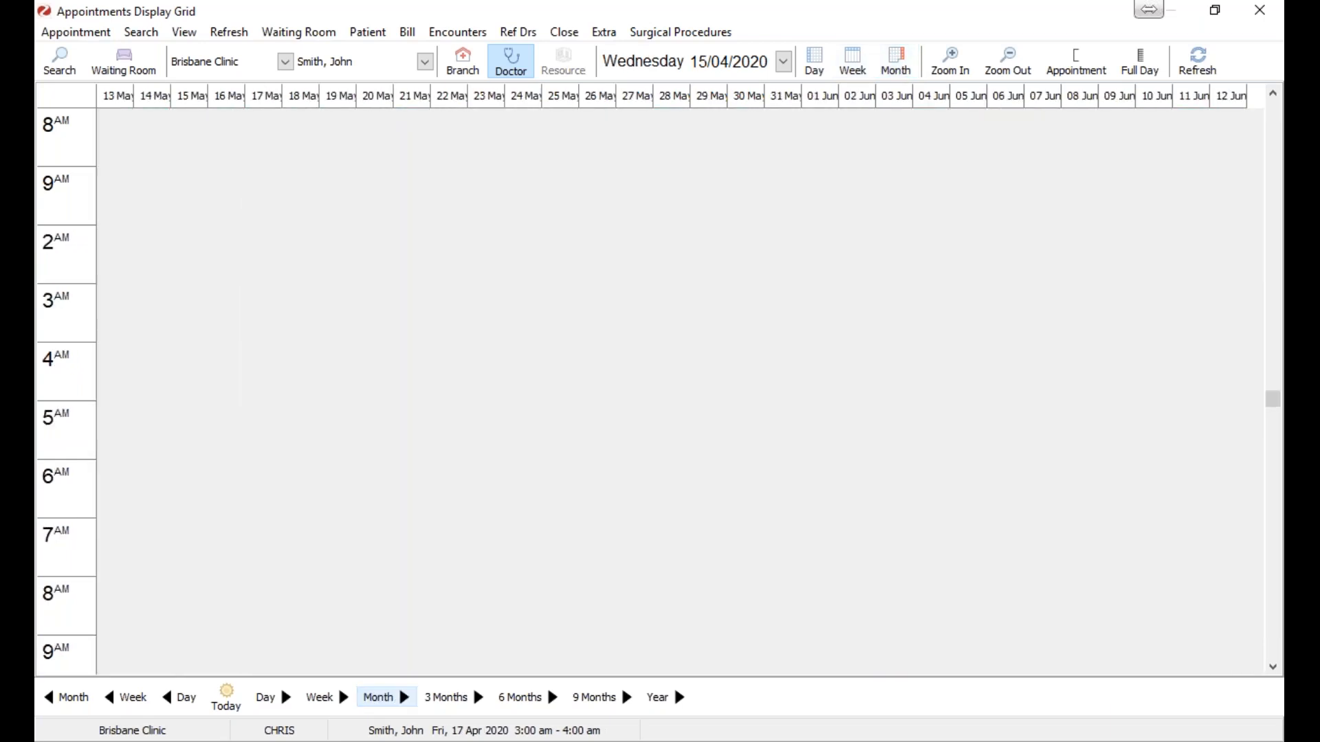
pyautogui.click(379, 698)
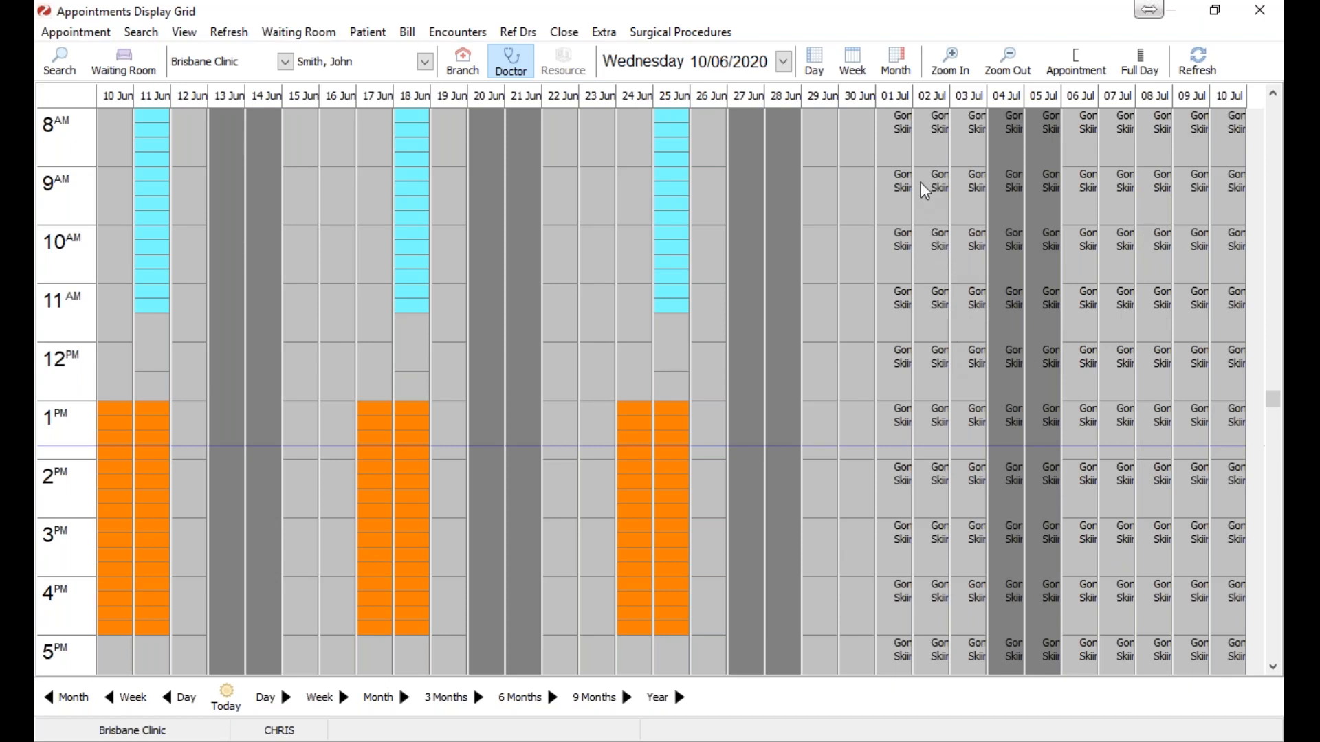
pyautogui.rightClick(939, 196)
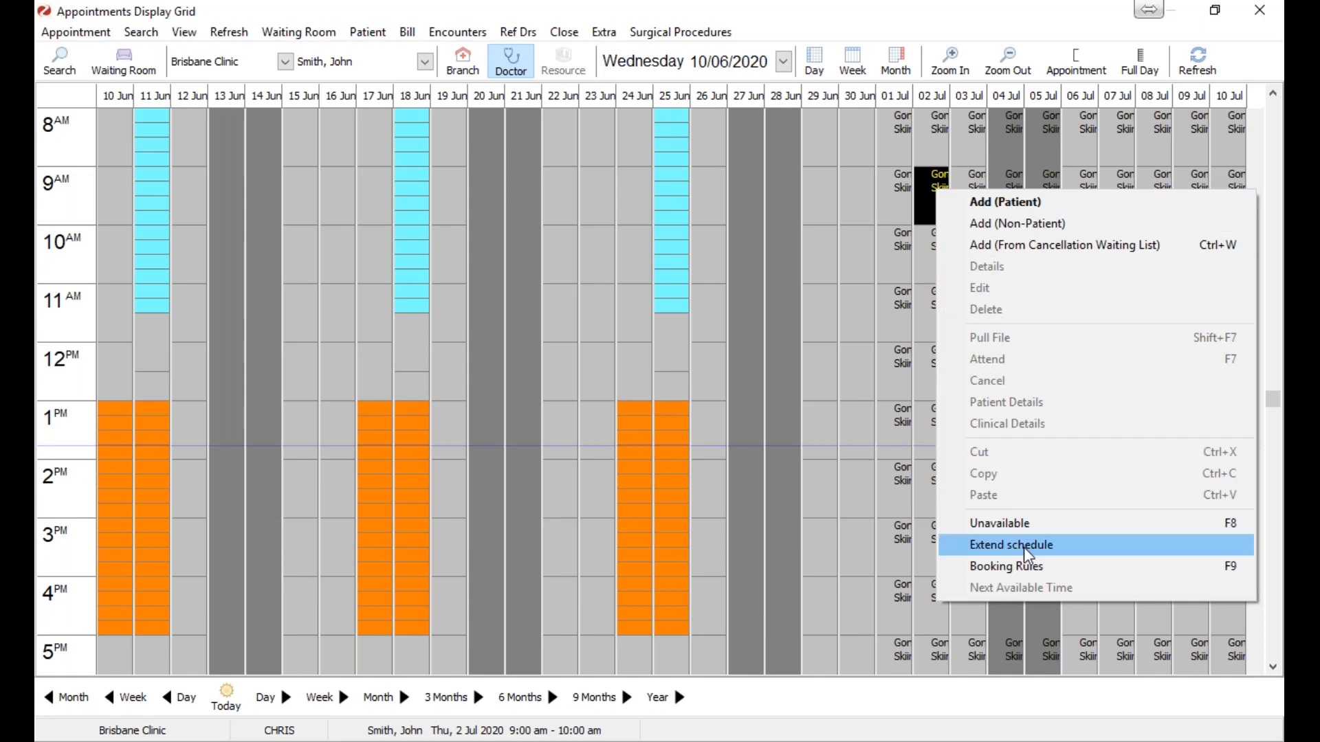
pyautogui.click(921, 206)
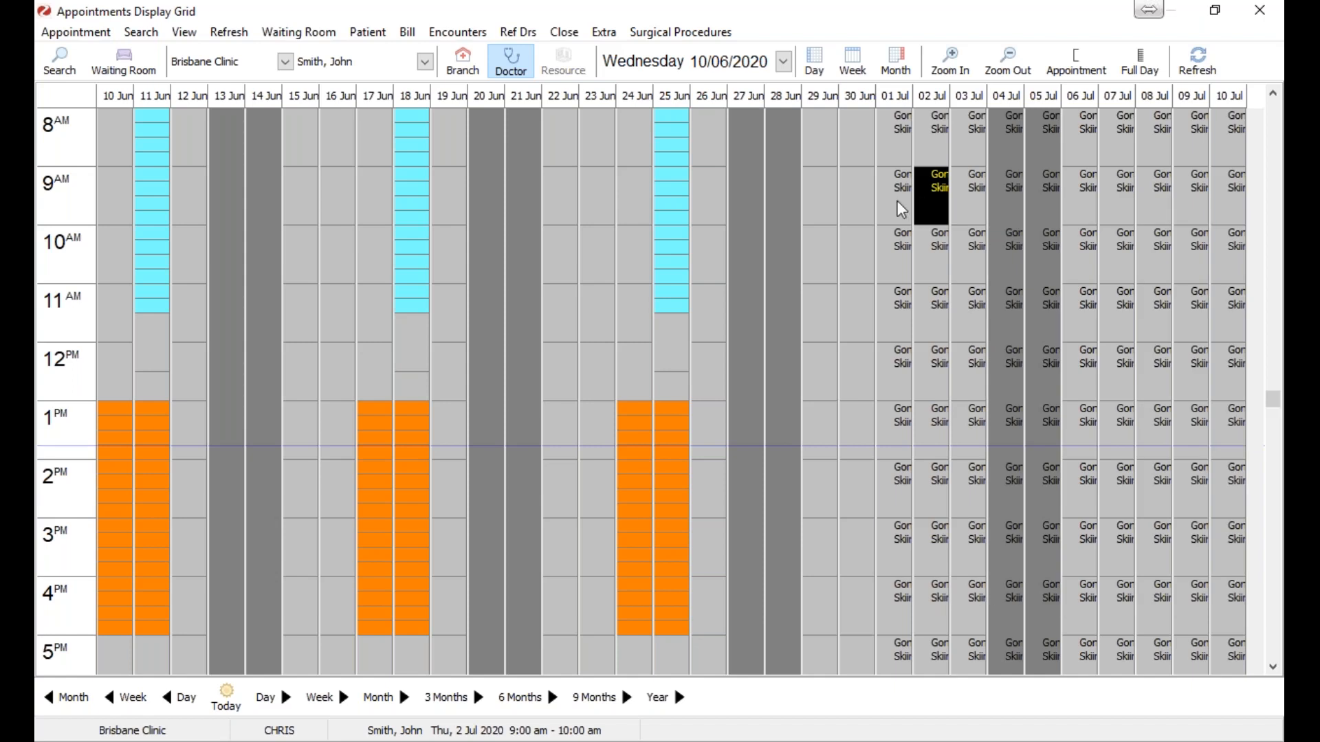
pyautogui.click(191, 36)
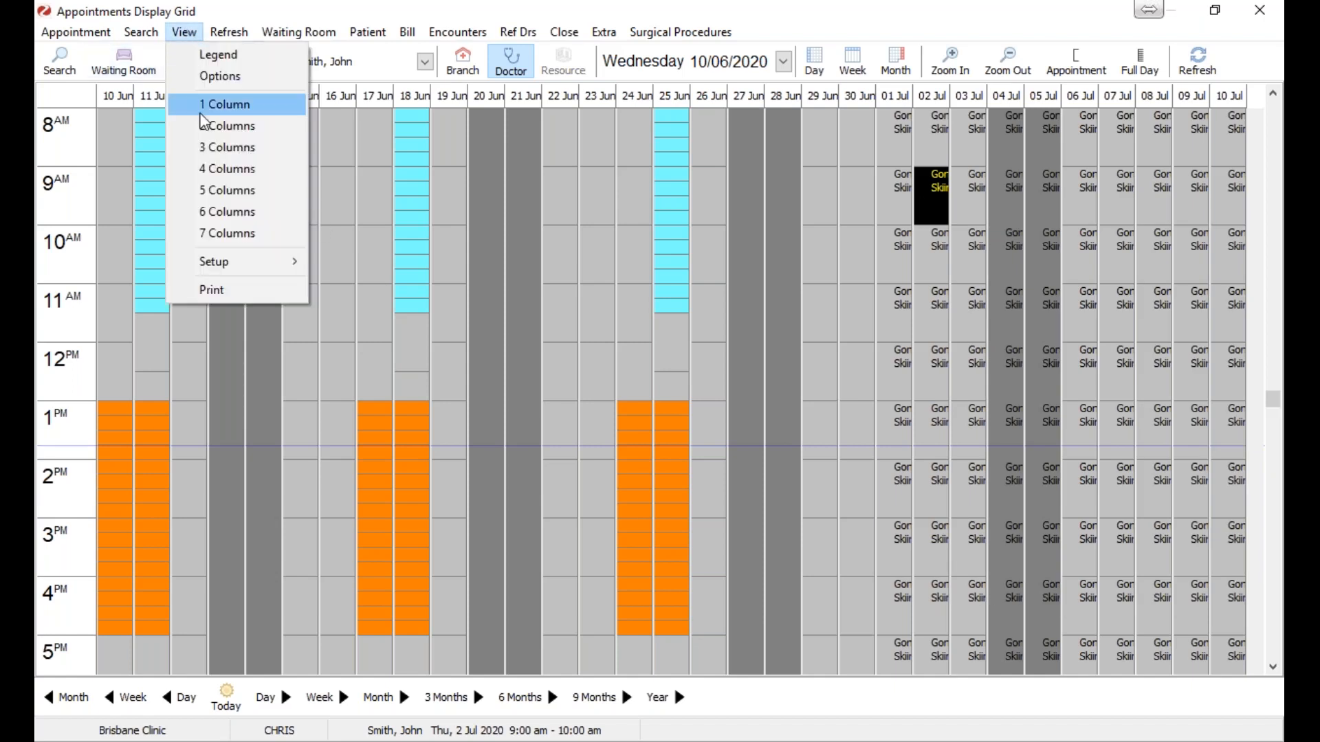
pyautogui.moveTo(248, 267)
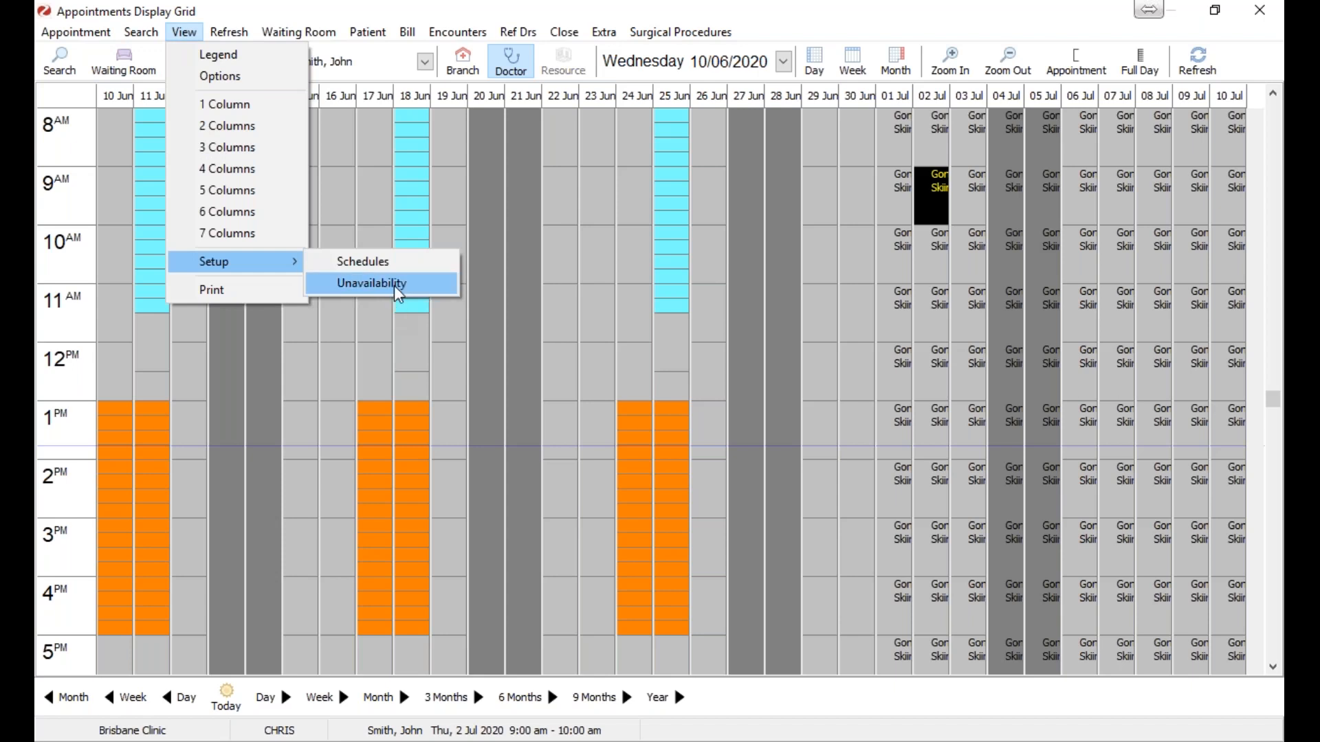
pyautogui.click(930, 293)
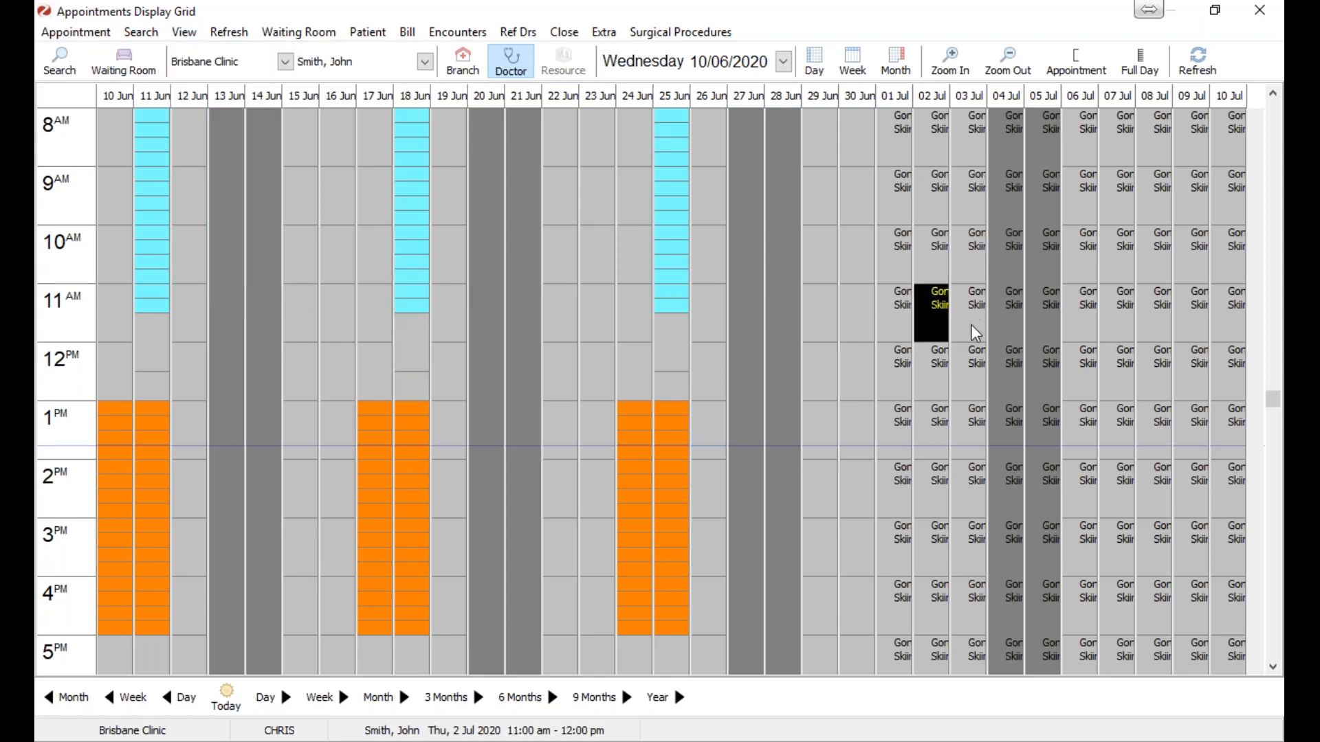
pyautogui.click(934, 368)
pyautogui.rightClick(934, 368)
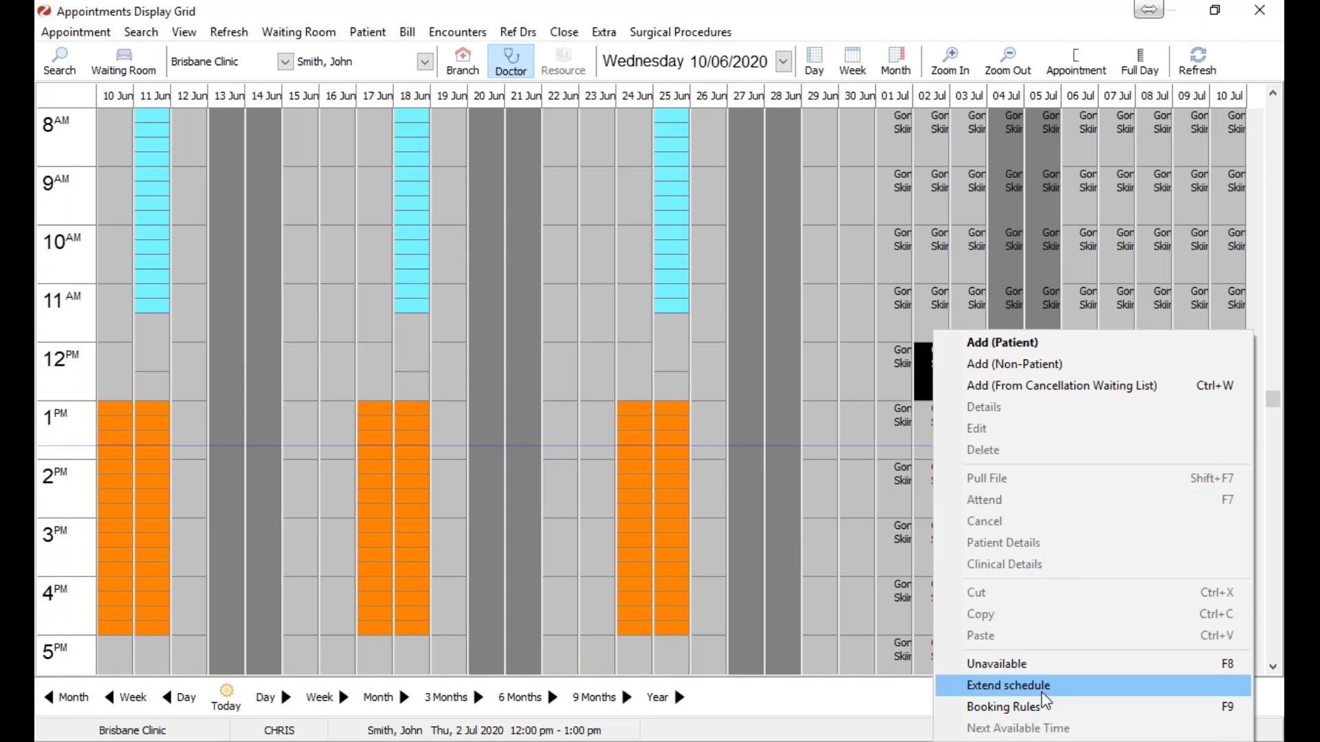
pyautogui.click(946, 278)
# Step: Review the details of the new doctor's Gone Skiing entry in the Brisbane Clinic unavailability setup without changing them
pyautogui.click(184, 33)
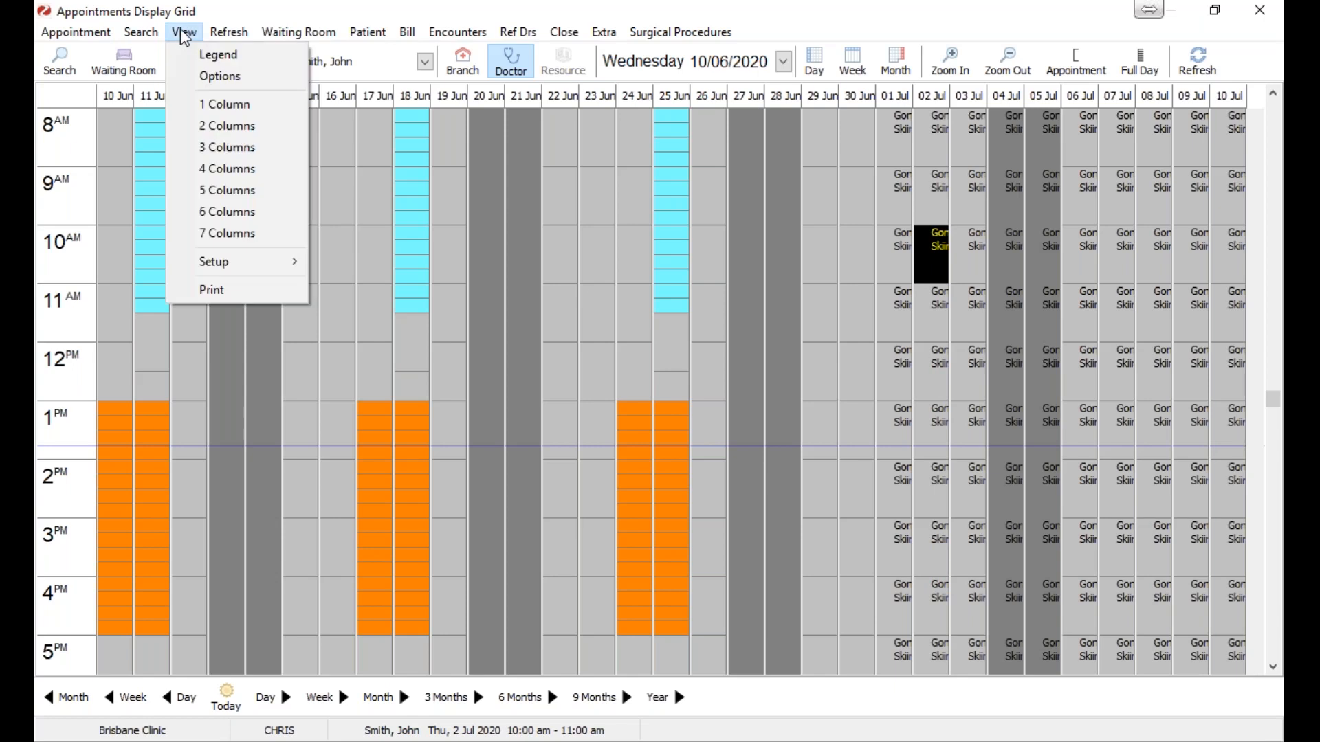
pyautogui.moveTo(265, 263)
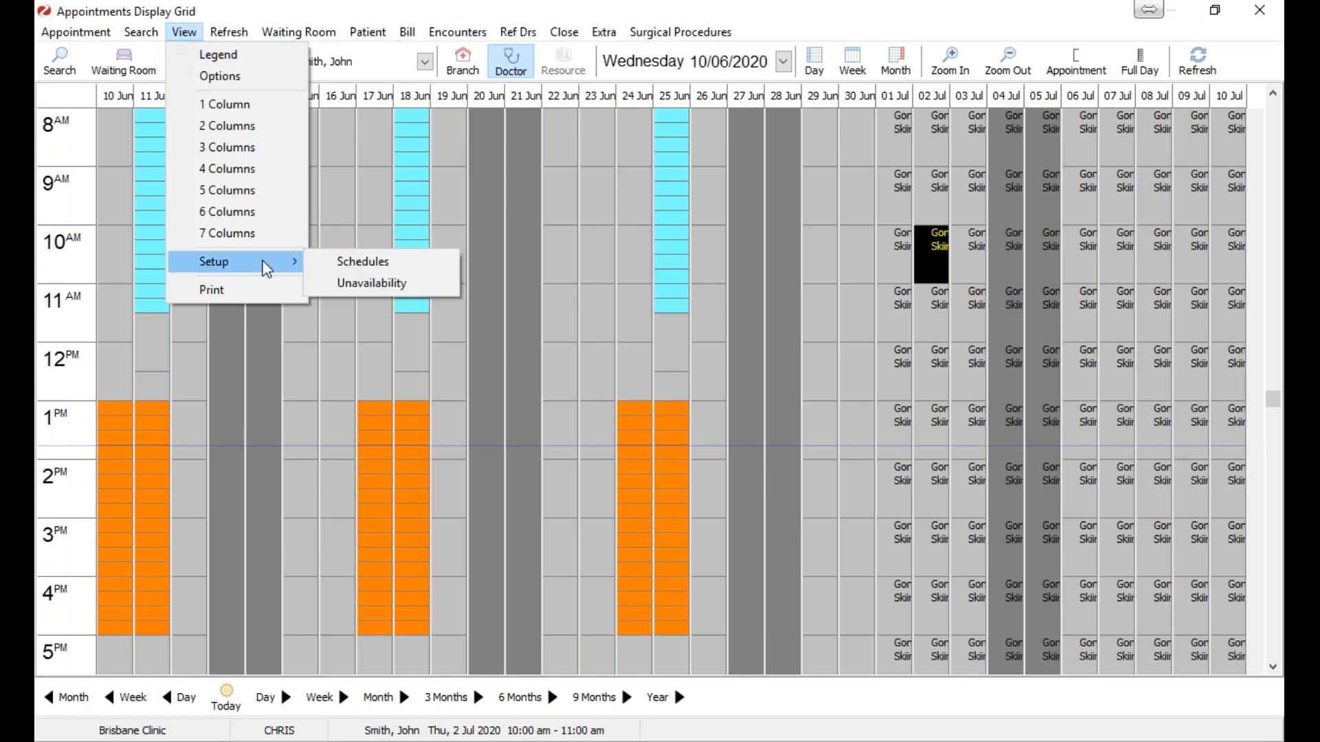
pyautogui.click(401, 287)
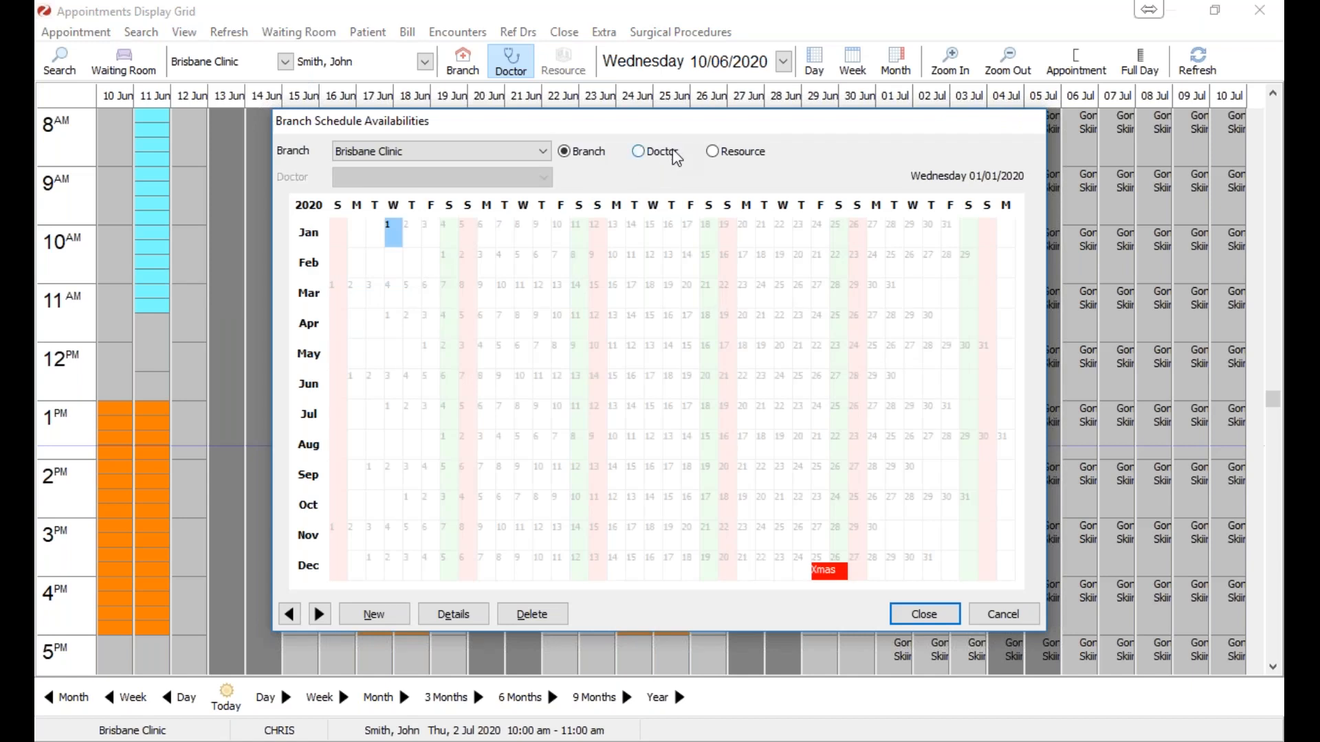
pyautogui.click(678, 157)
pyautogui.click(543, 177)
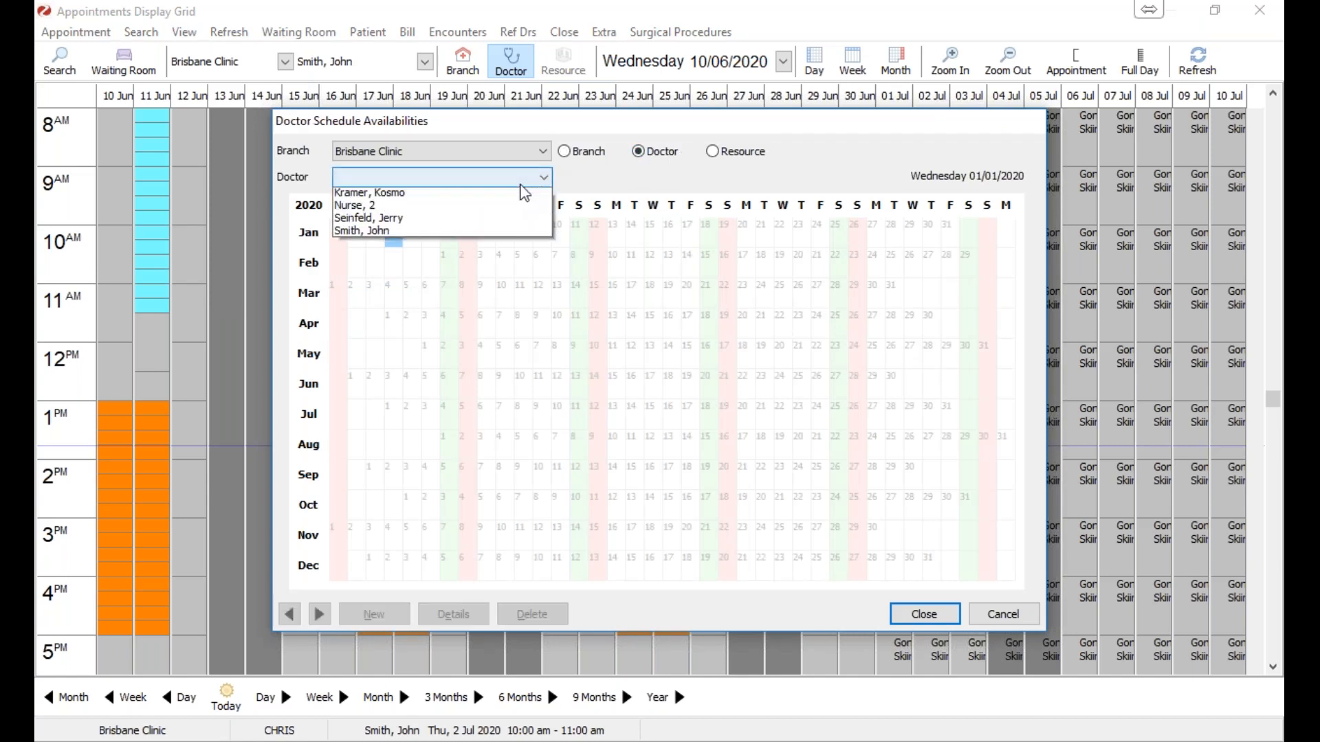
pyautogui.click(443, 246)
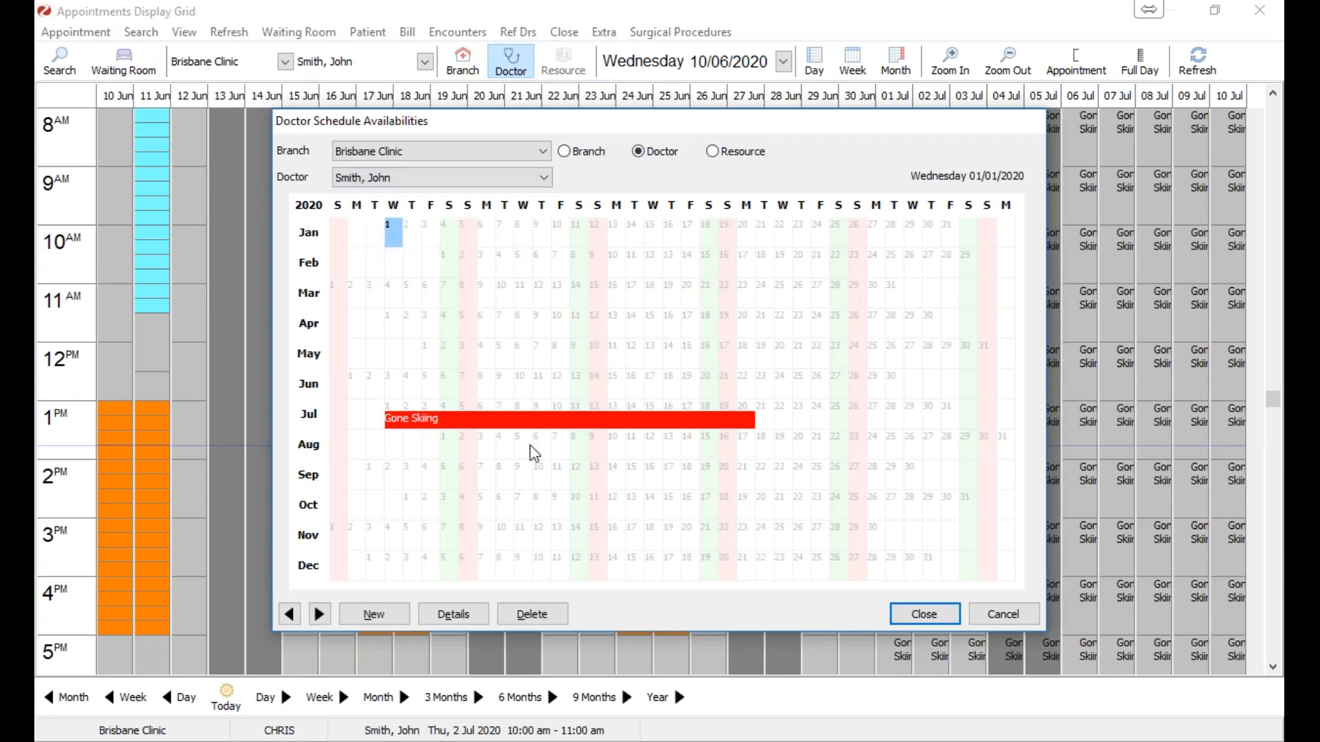
pyautogui.click(392, 407)
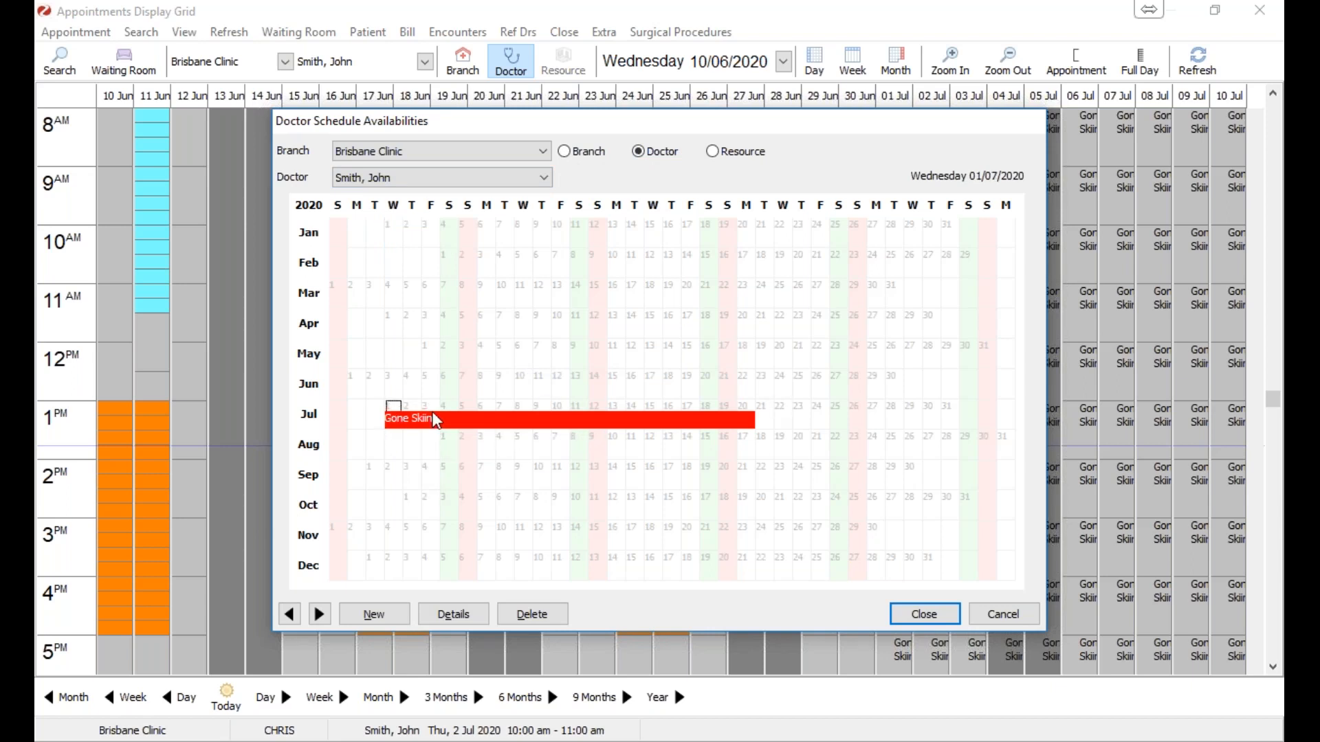
pyautogui.click(447, 616)
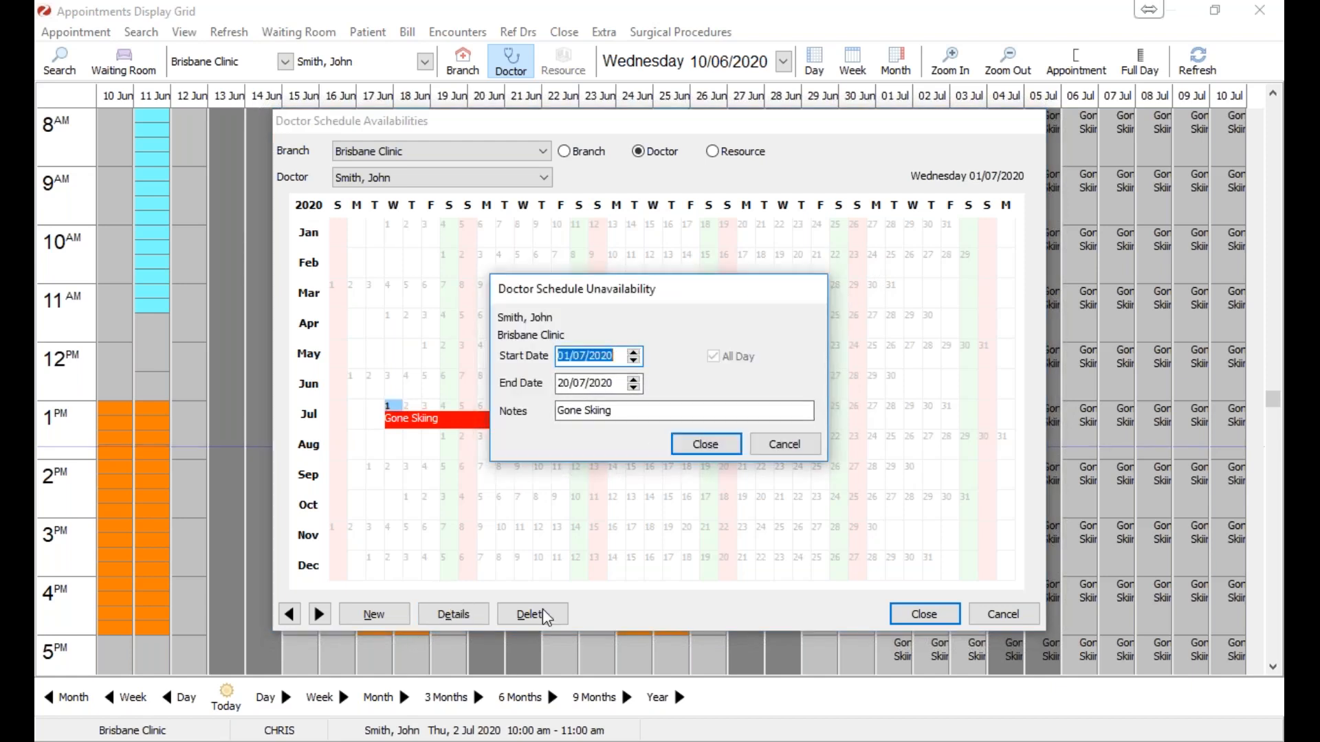
pyautogui.click(798, 450)
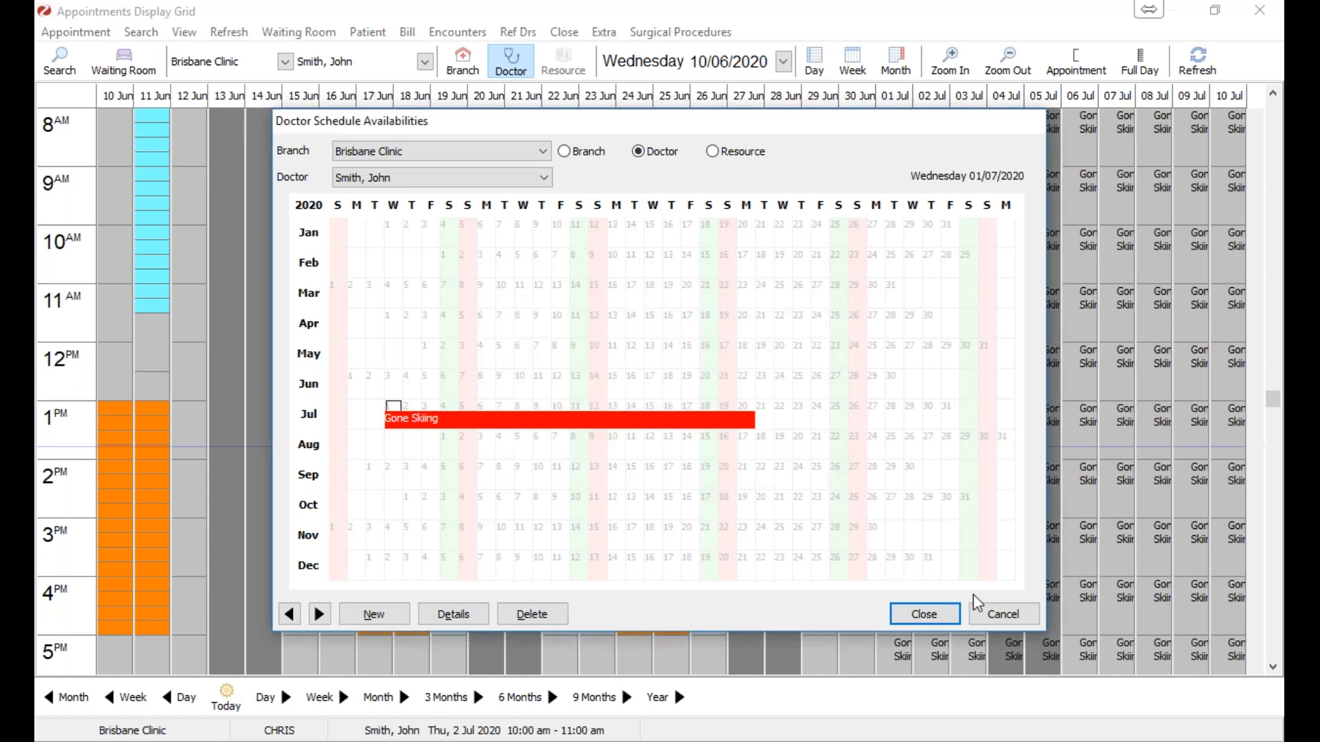
pyautogui.click(1002, 617)
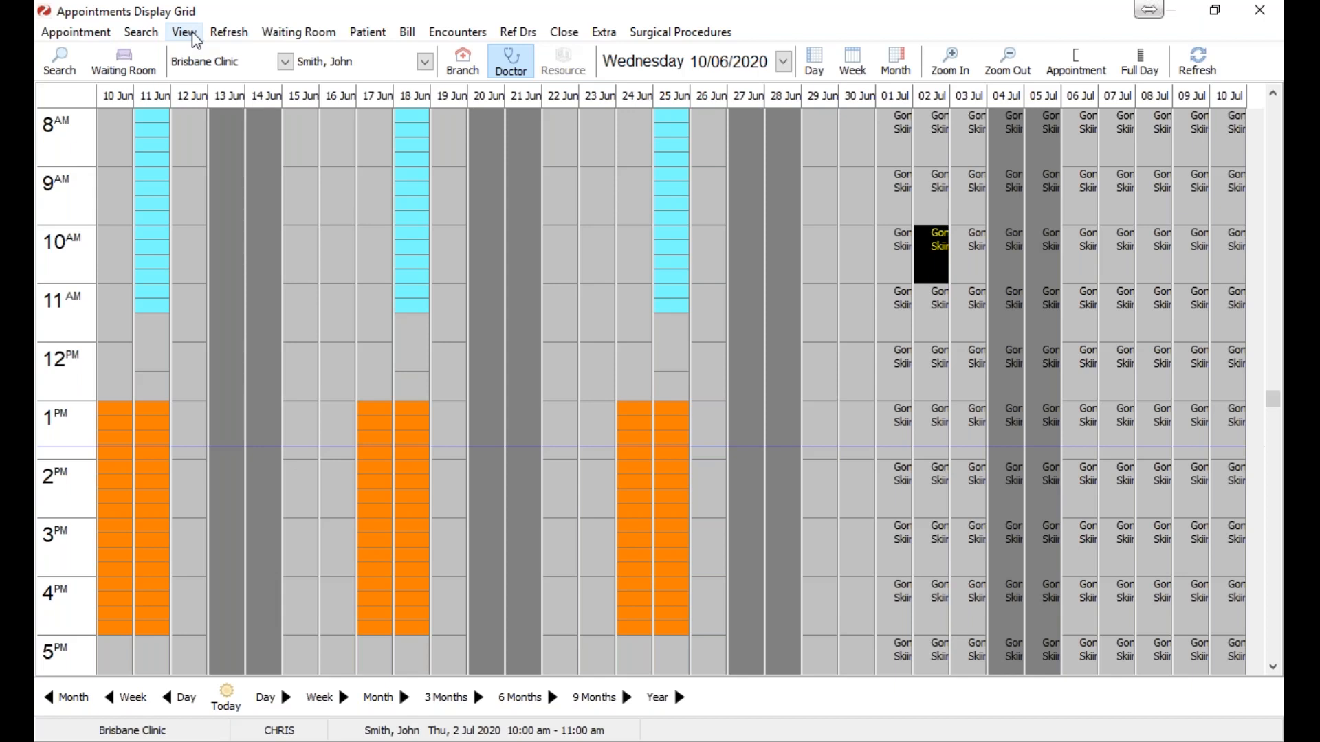
# Step: Browse the doctors' schedules in the schedule setup and view the second listed doctor's 28-day Brisbane Clinic schedule graphically
pyautogui.click(194, 38)
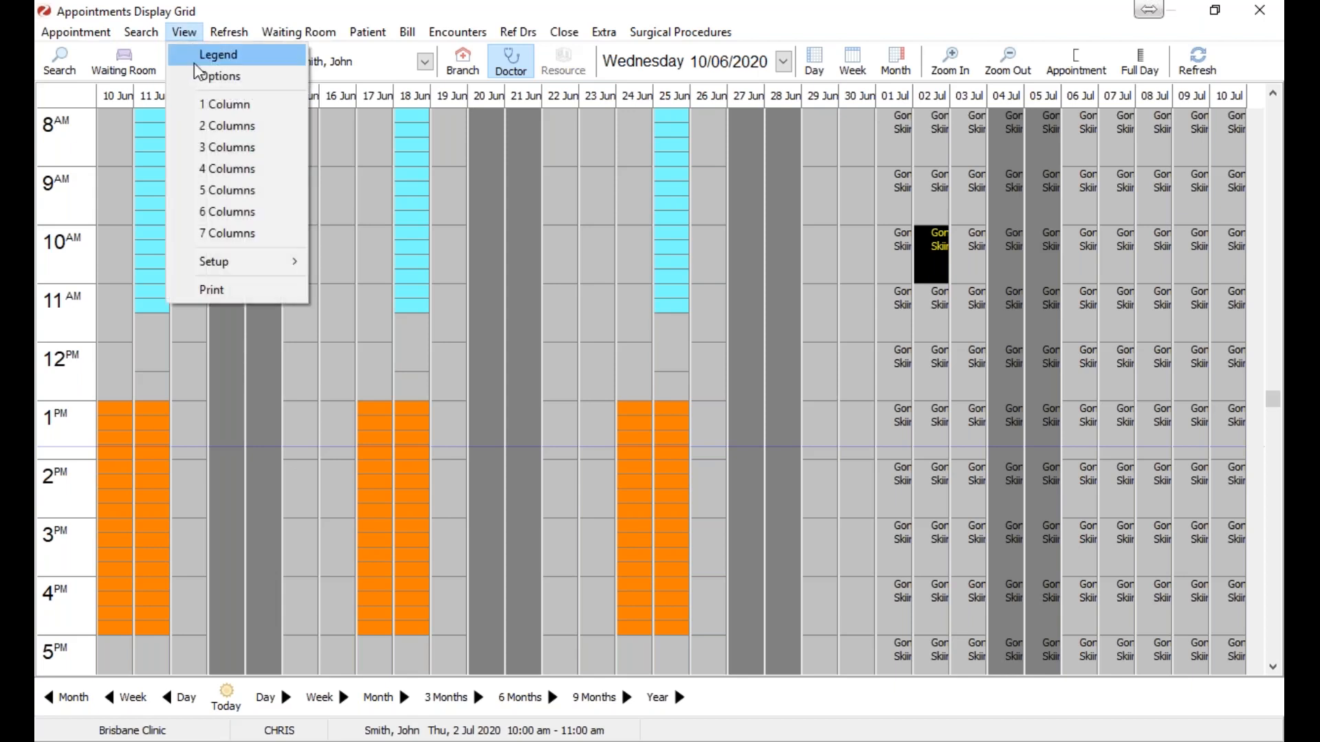
pyautogui.moveTo(275, 266)
pyautogui.click(359, 261)
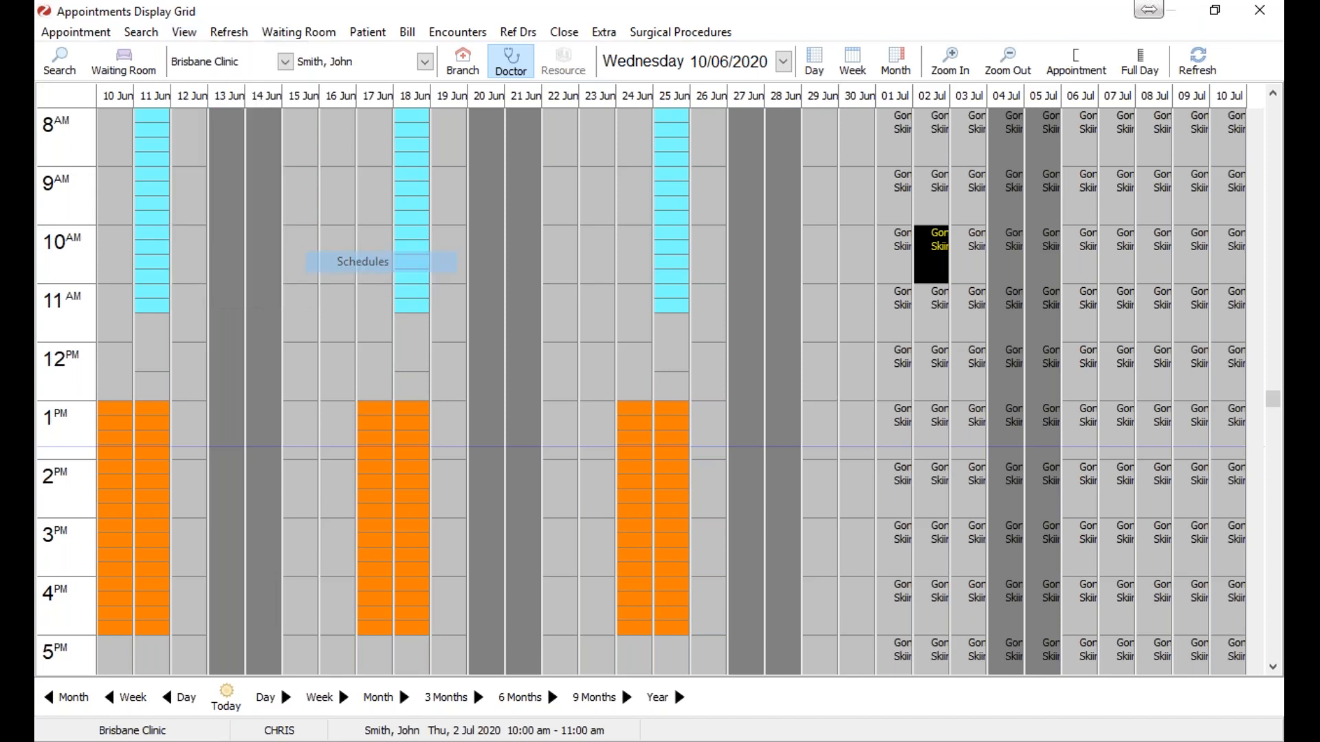
pyautogui.click(417, 229)
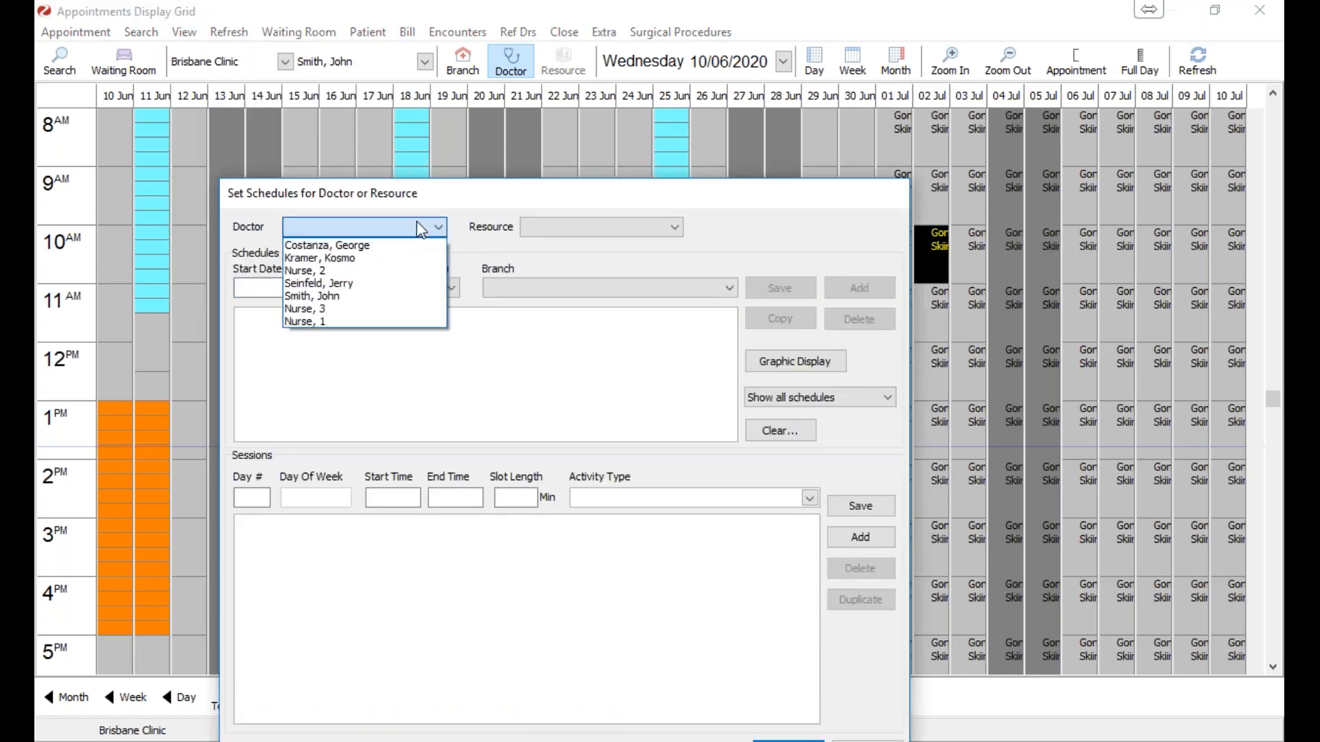
pyautogui.click(317, 283)
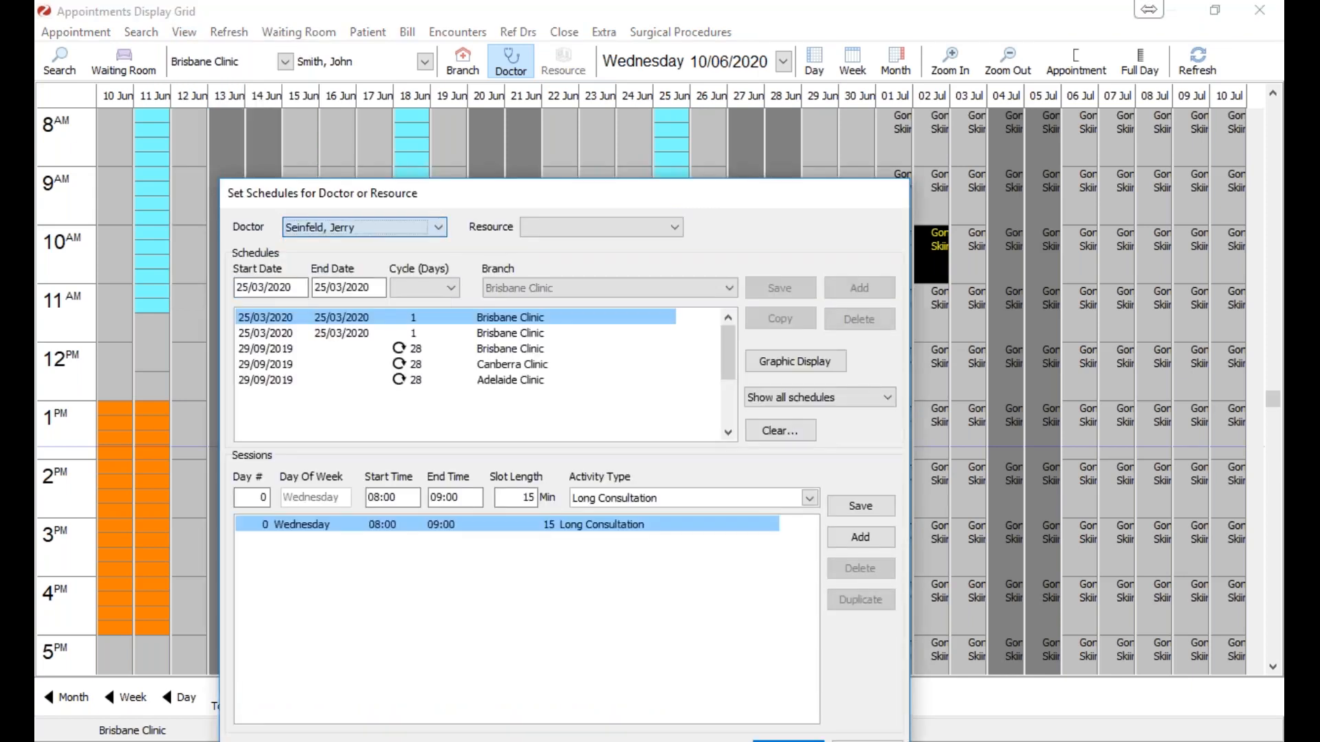
pyautogui.click(345, 232)
pyautogui.click(346, 241)
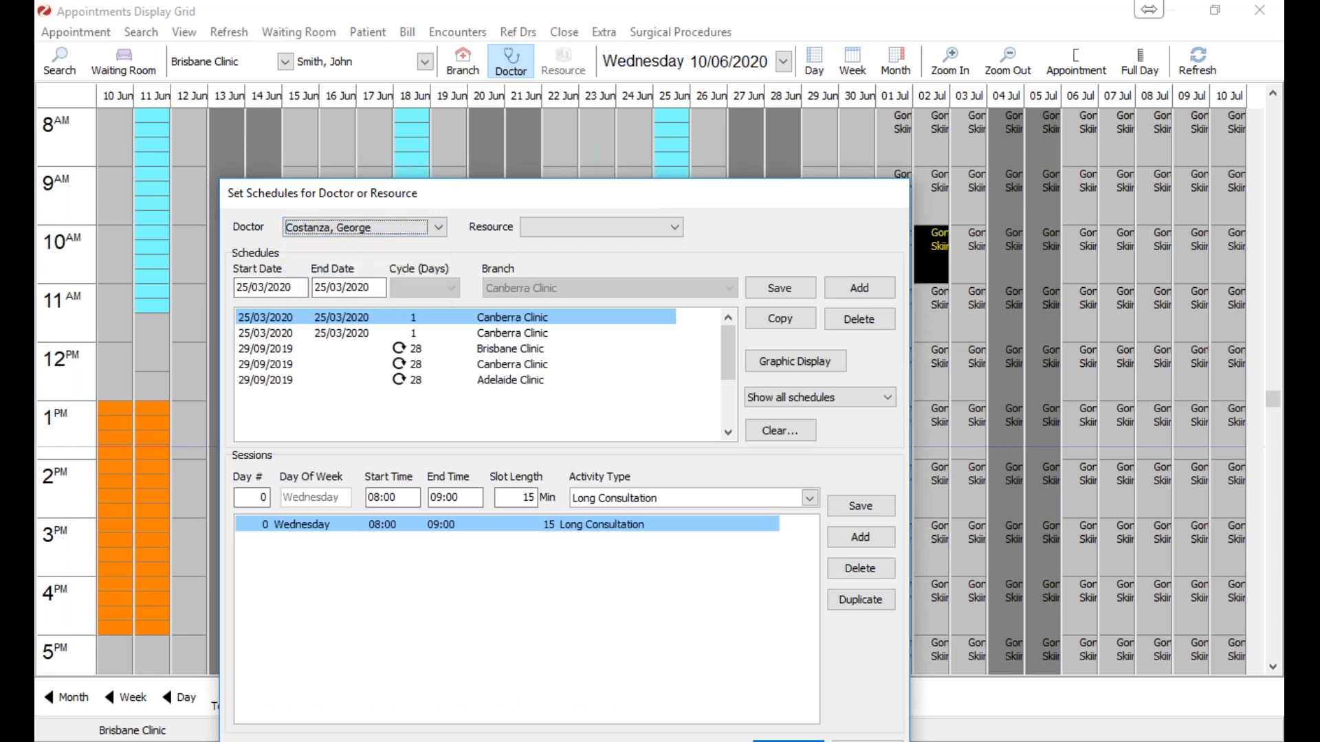
pyautogui.click(348, 234)
pyautogui.click(347, 237)
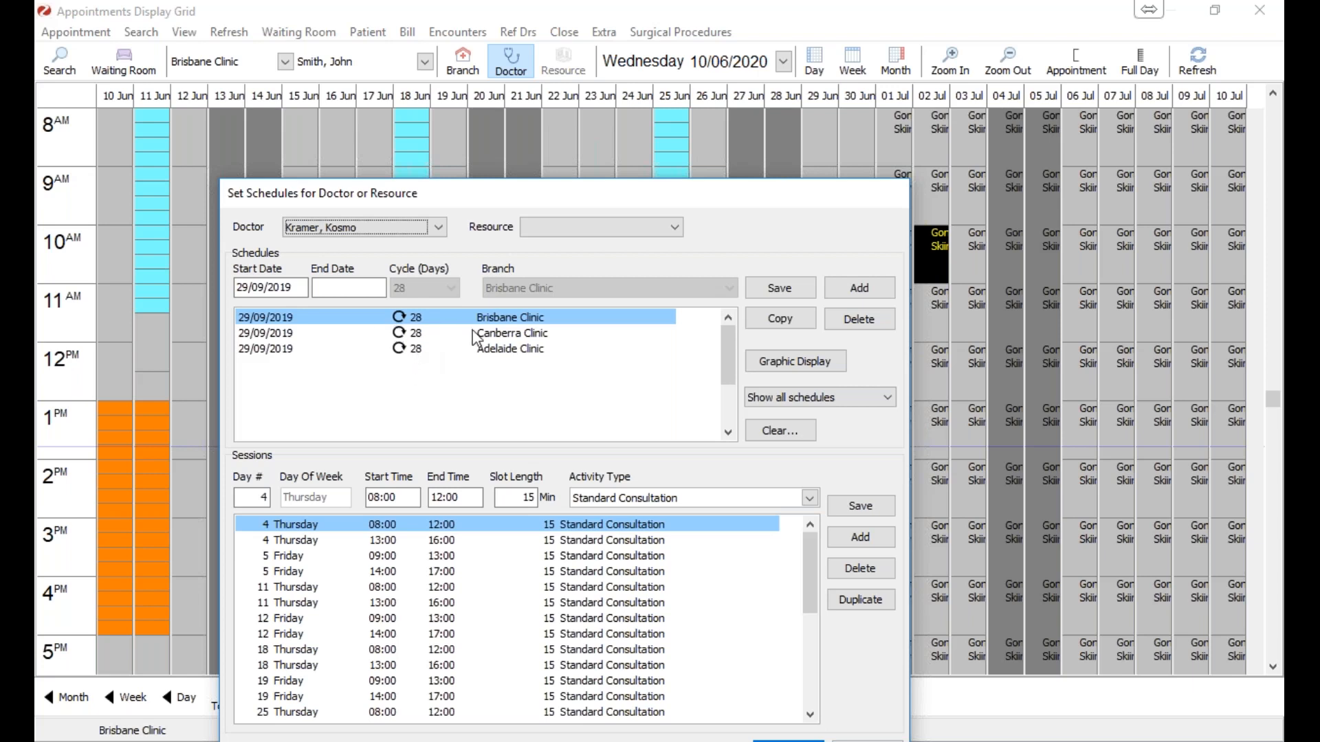
pyautogui.click(770, 365)
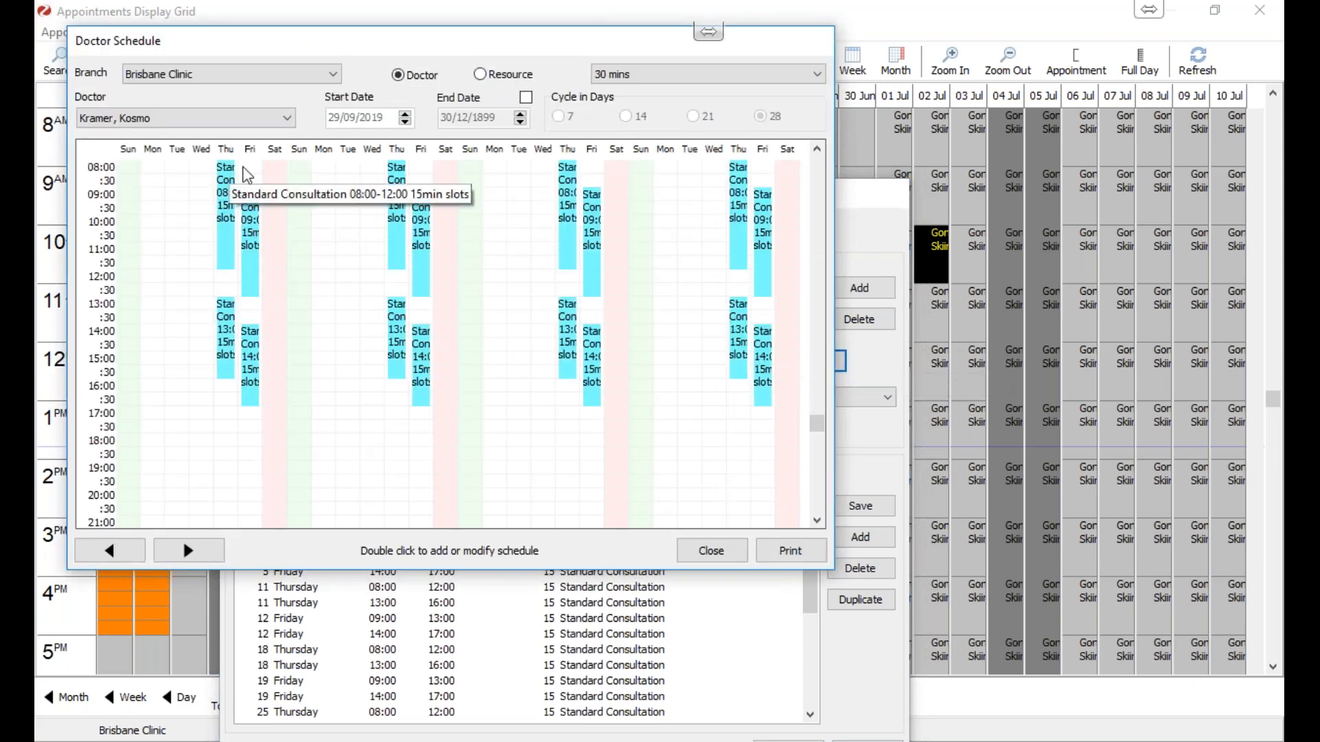
pyautogui.click(742, 551)
# Step: Examine the first listed doctor's 28-day Brisbane Clinic schedule in the graphic display and close the schedule setup
pyautogui.click(436, 228)
pyautogui.click(433, 246)
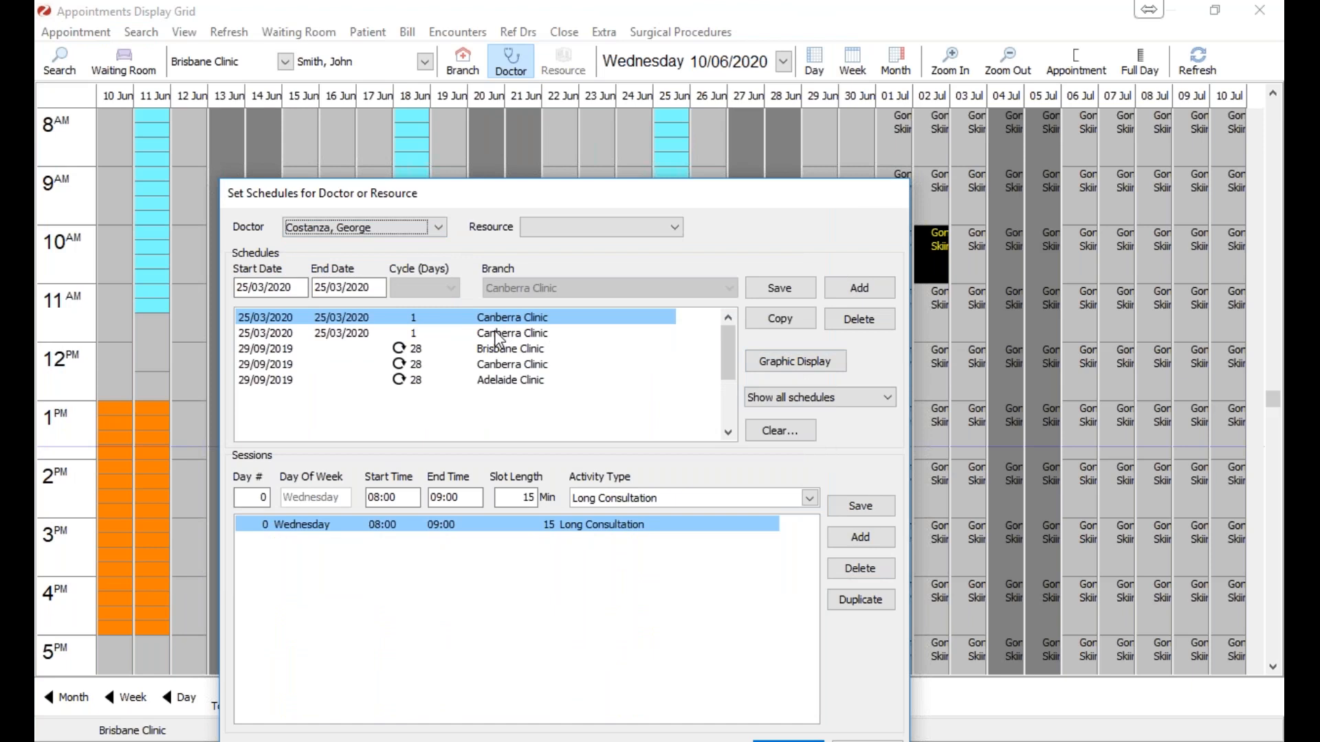
pyautogui.click(481, 350)
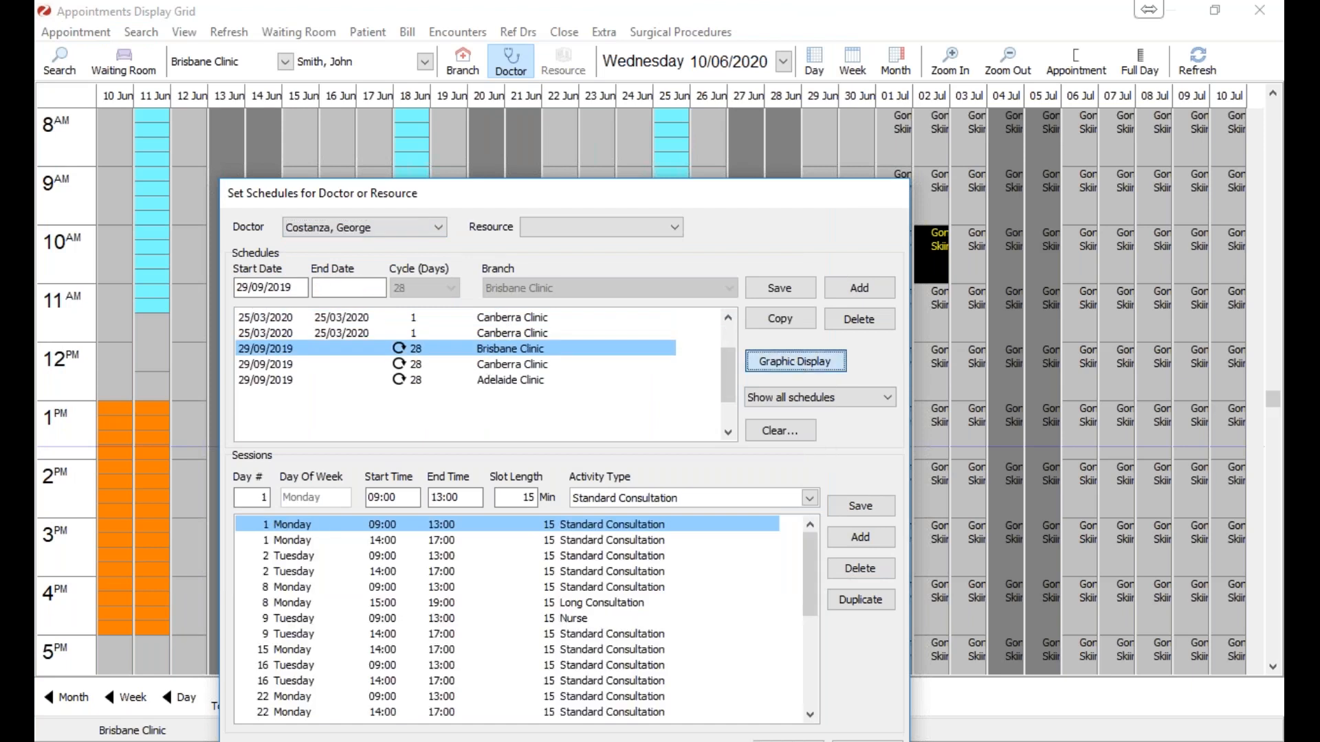
pyautogui.click(796, 361)
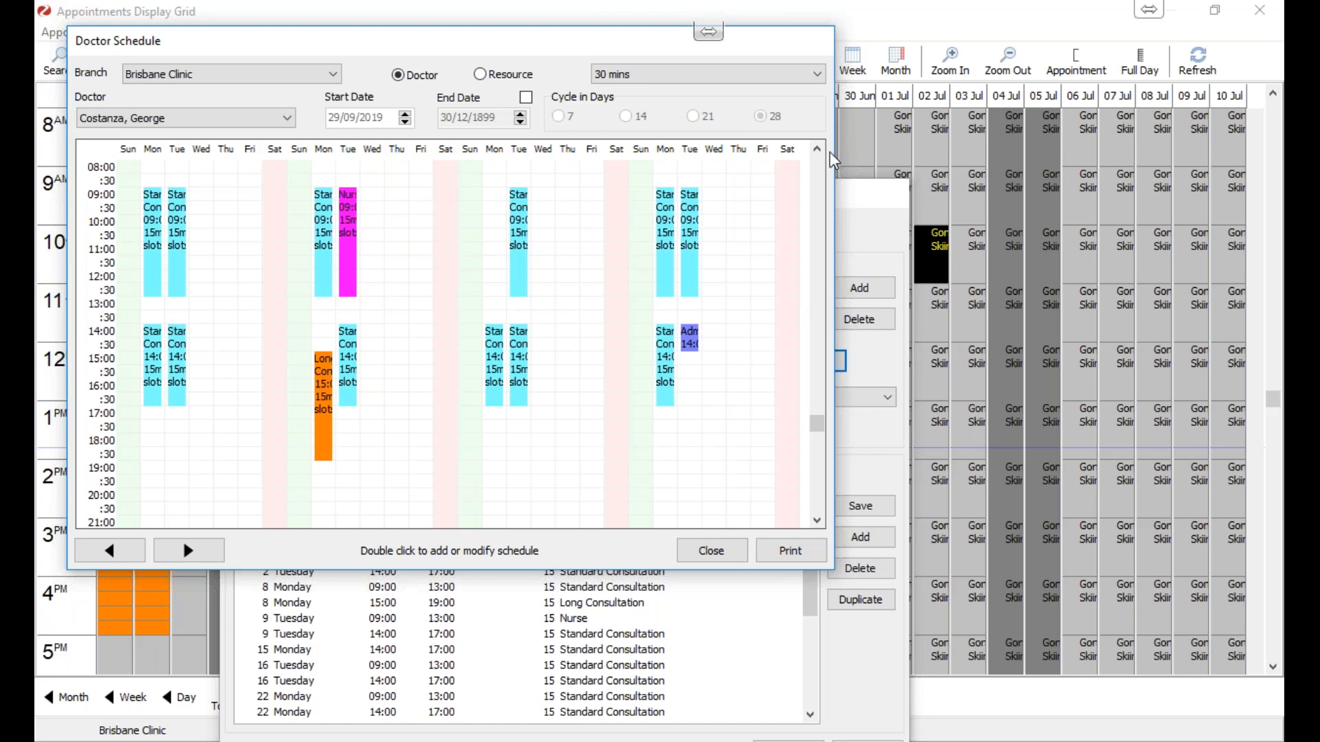
pyautogui.scroll(2, 827, 158)
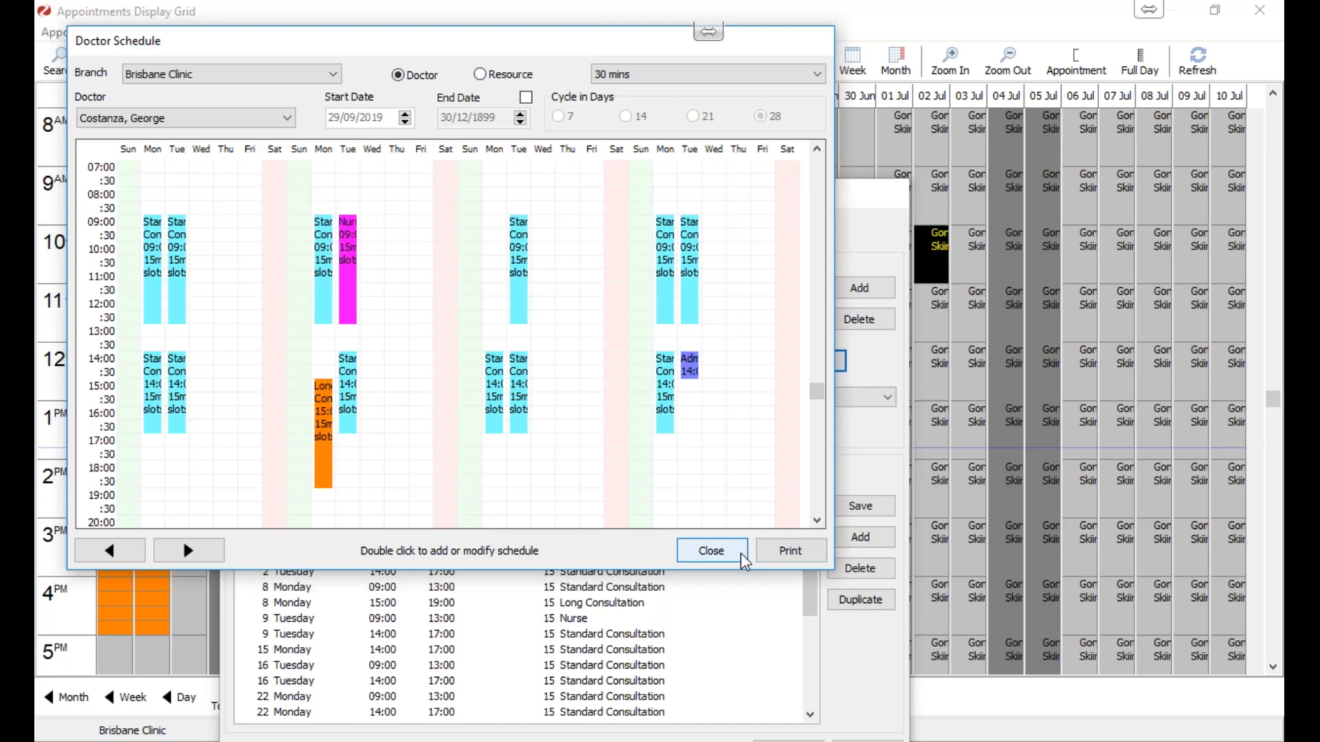
pyautogui.click(712, 551)
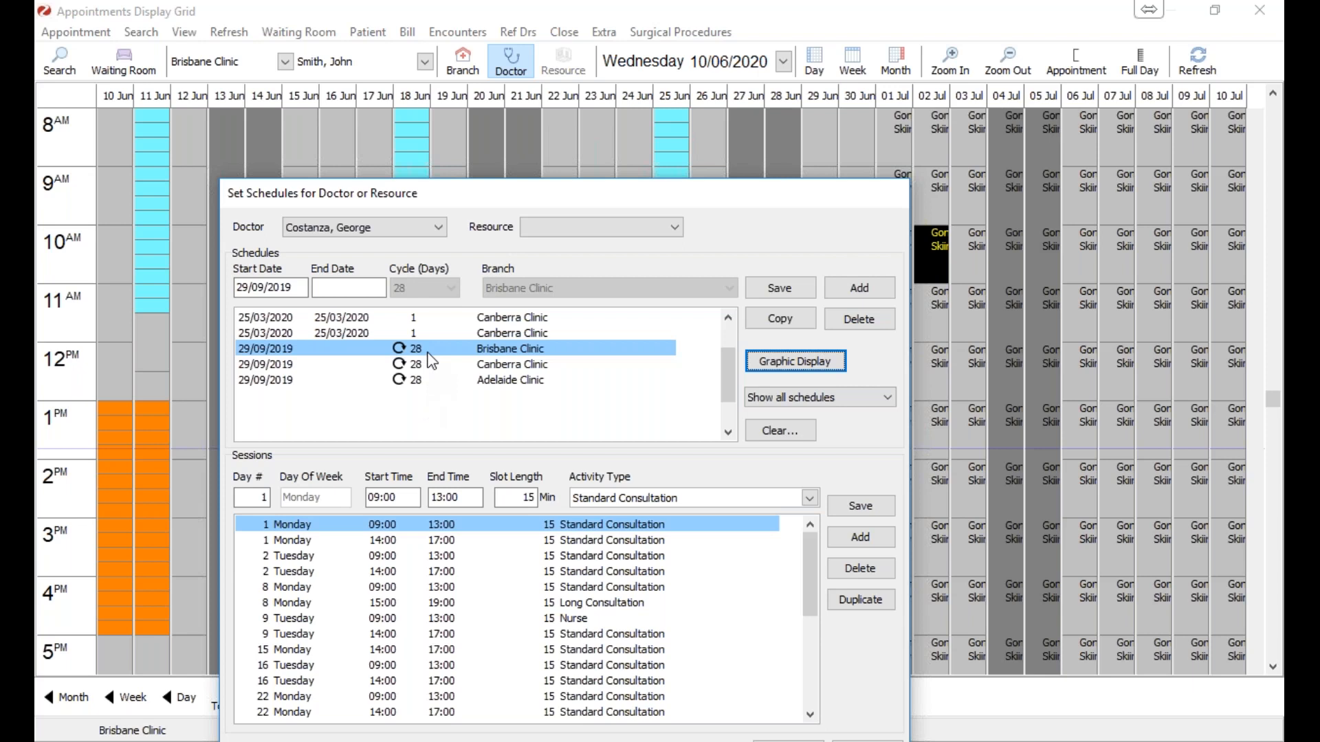
pyautogui.click(797, 361)
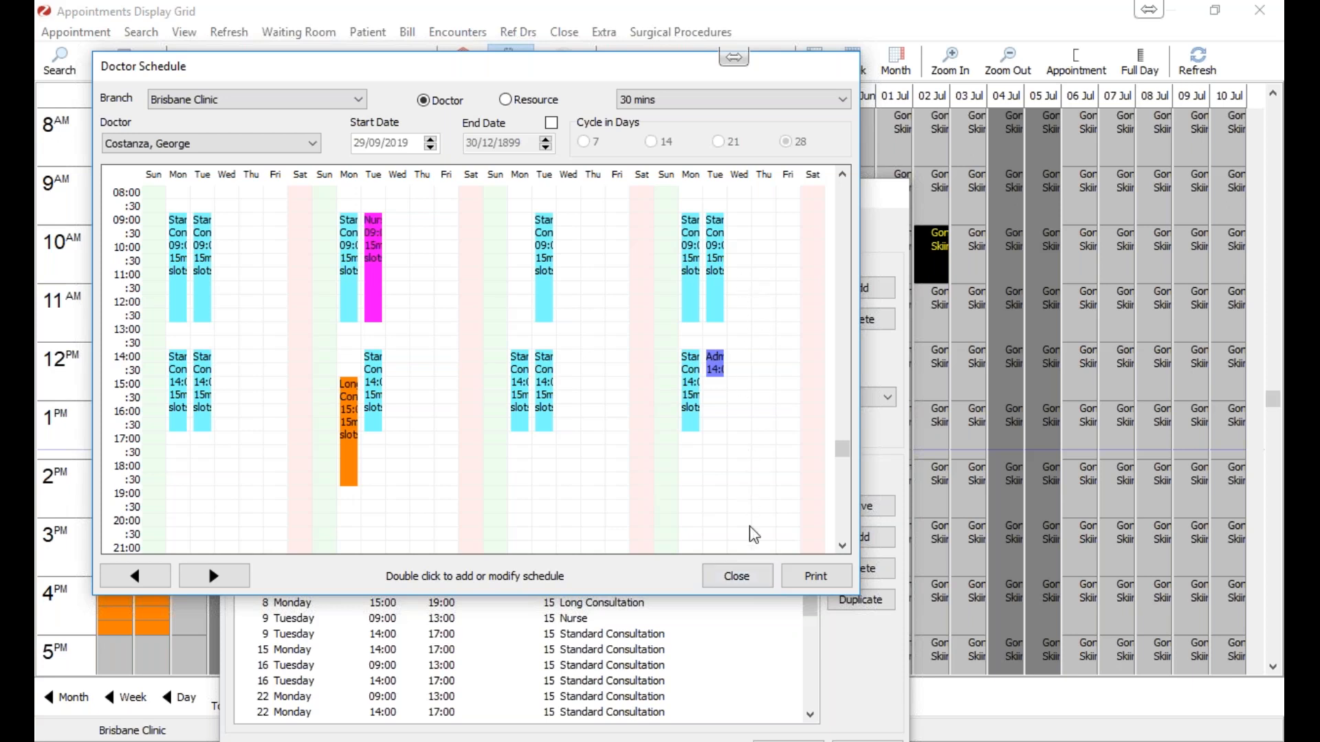
pyautogui.click(753, 583)
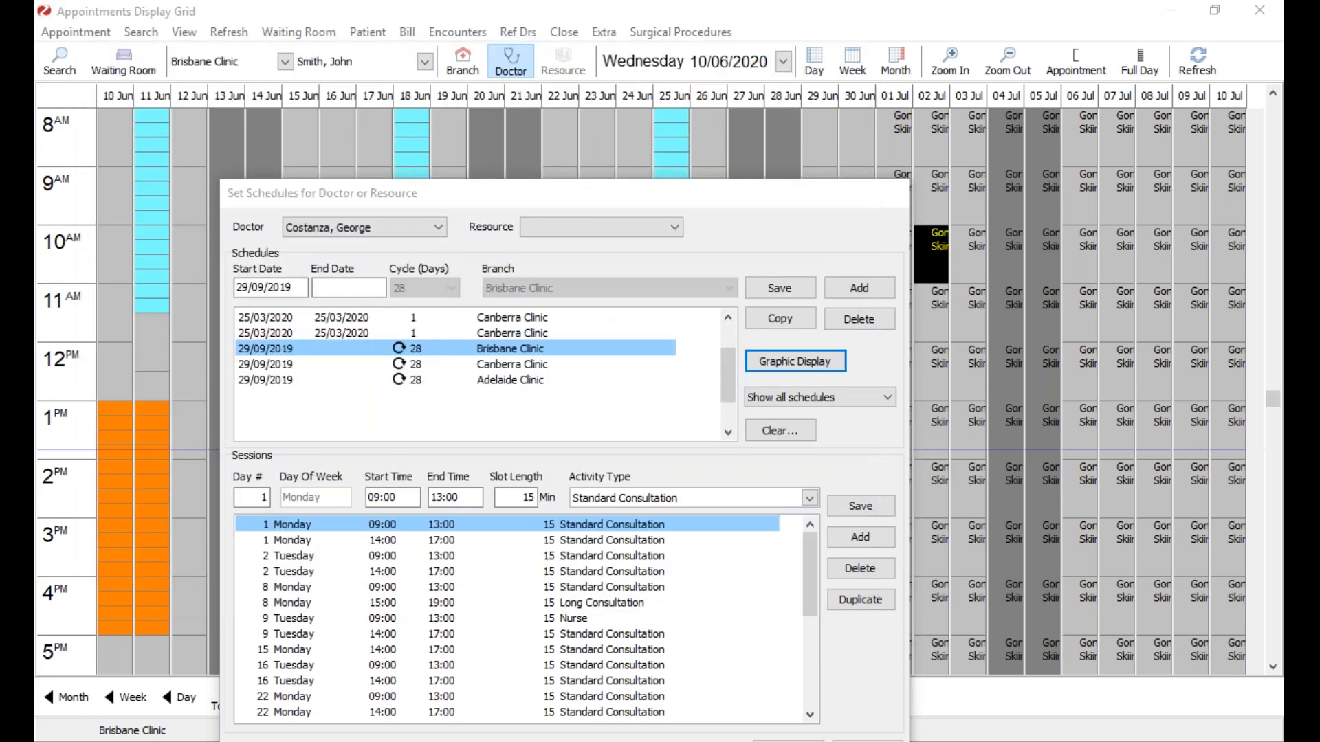
pyautogui.moveTo(713, 194); pyautogui.dragTo(716, 137)
pyautogui.click(789, 652)
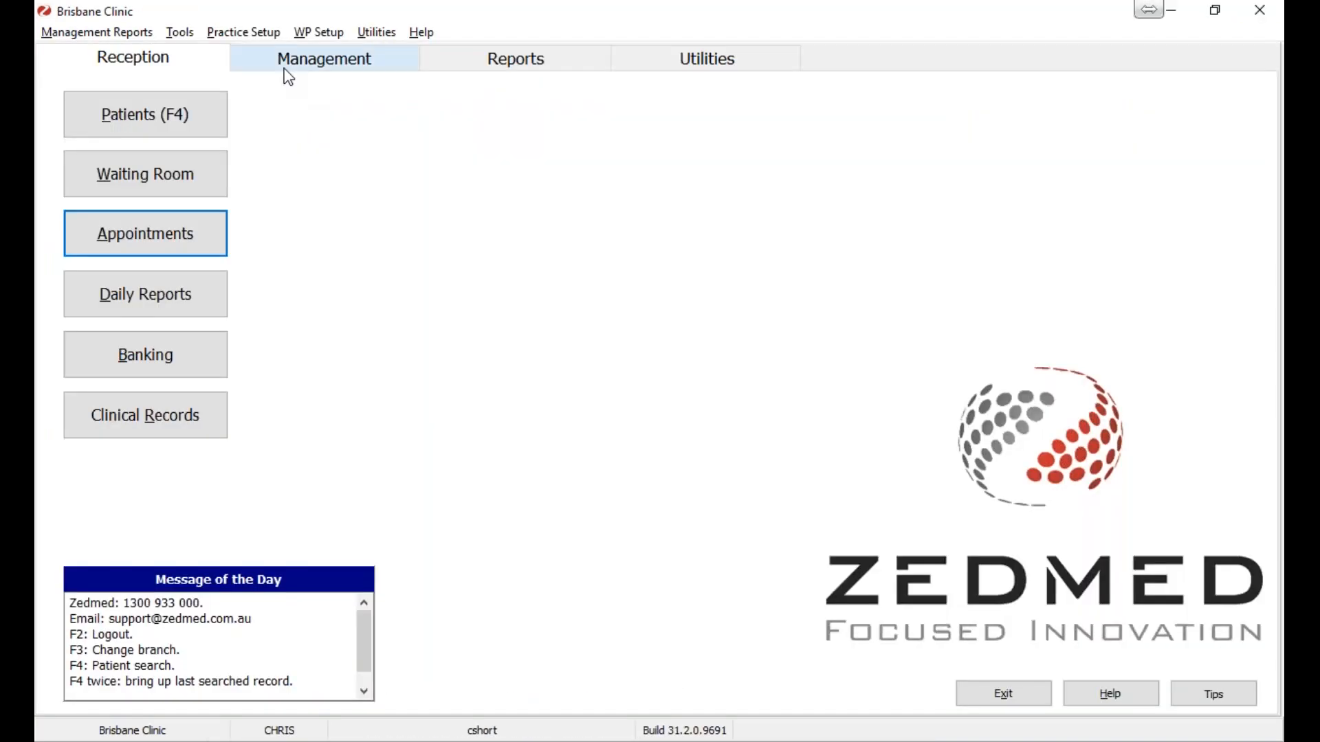
# Step: Create a new appointment activity type in the practice setup with the description 4th Week End
pyautogui.click(288, 69)
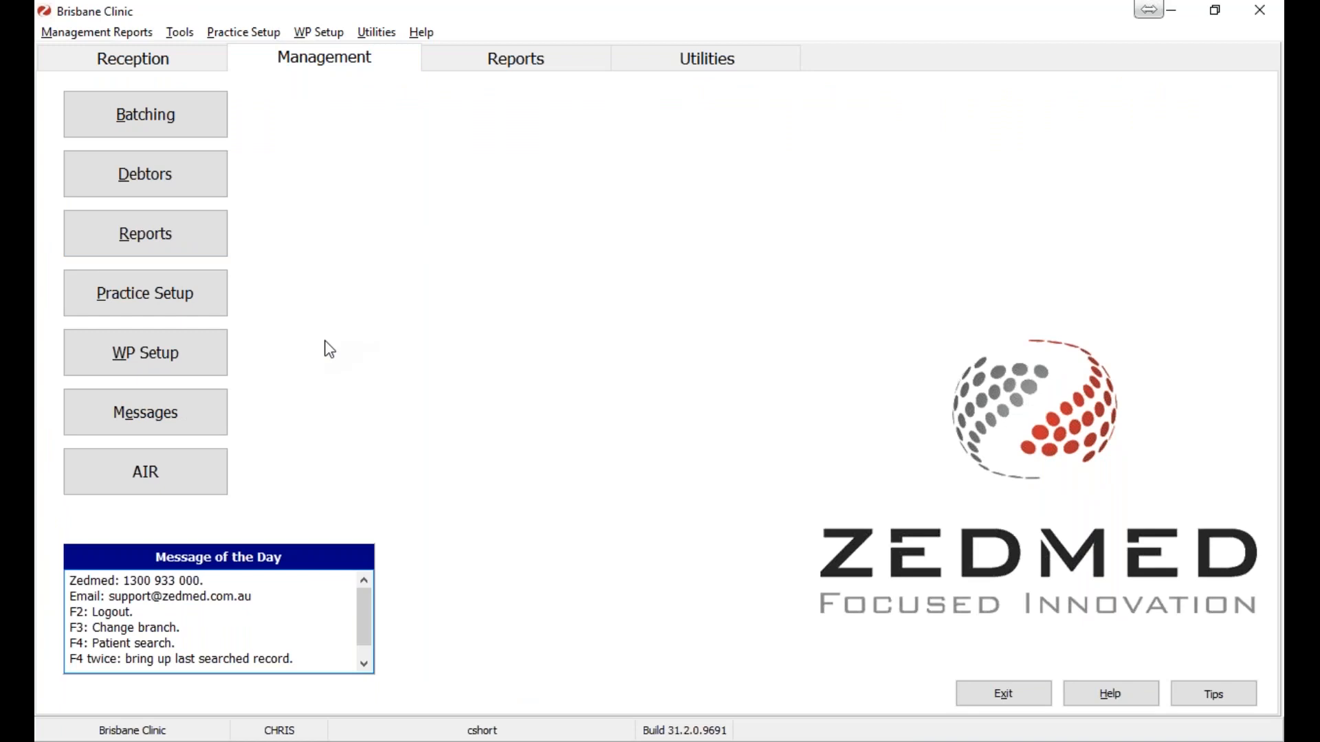
pyautogui.click(155, 298)
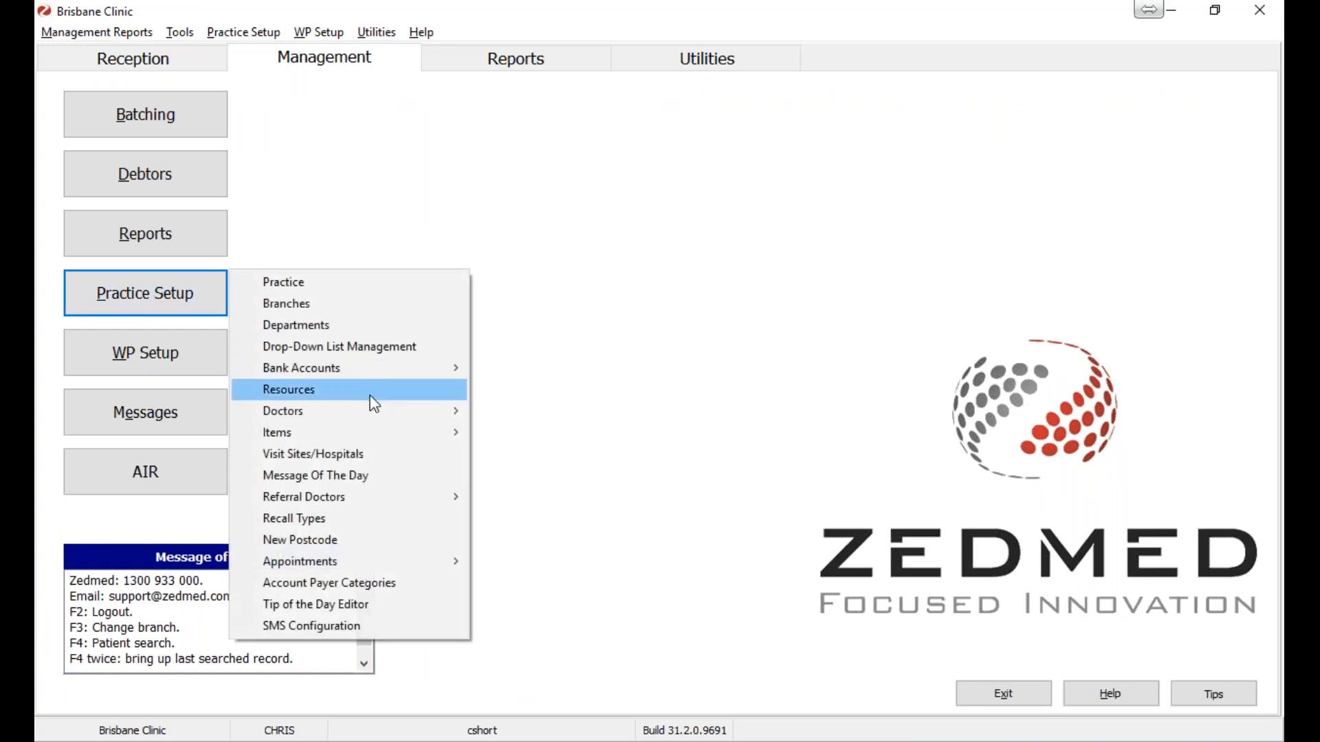
pyautogui.moveTo(425, 570)
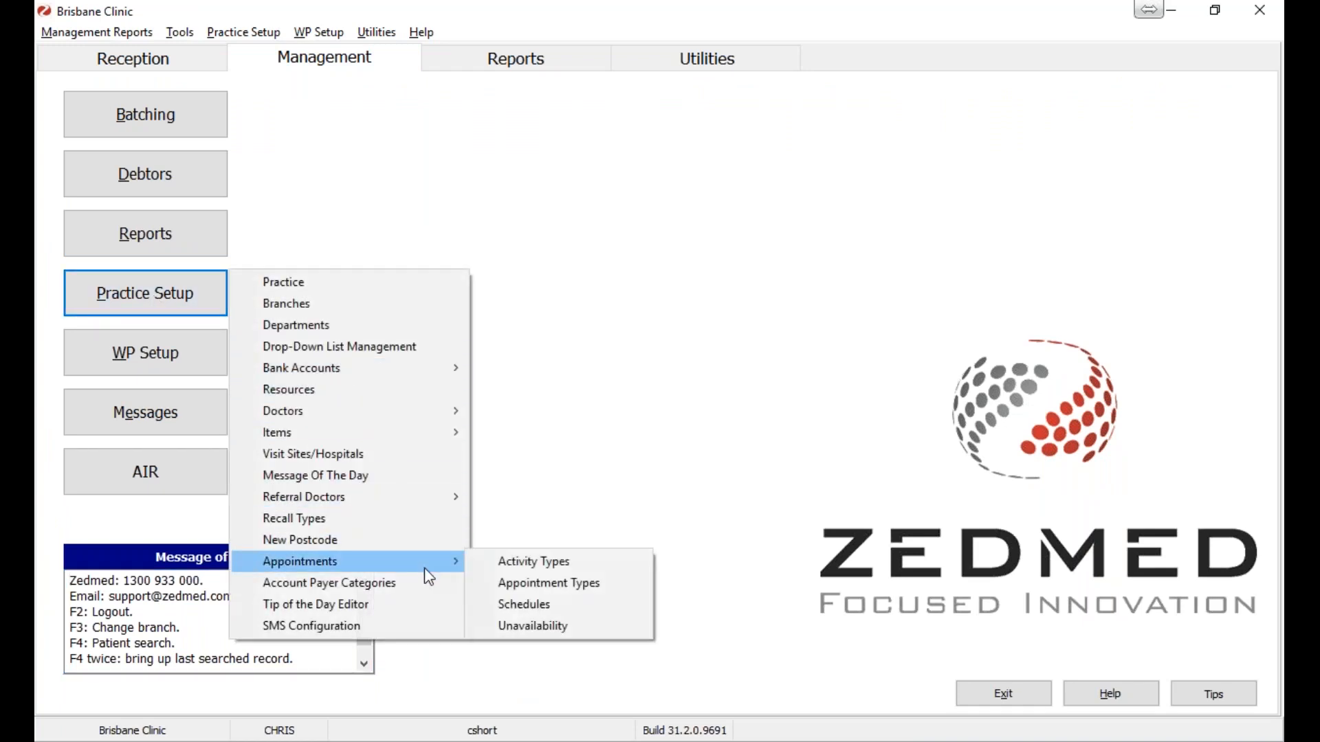
pyautogui.click(530, 568)
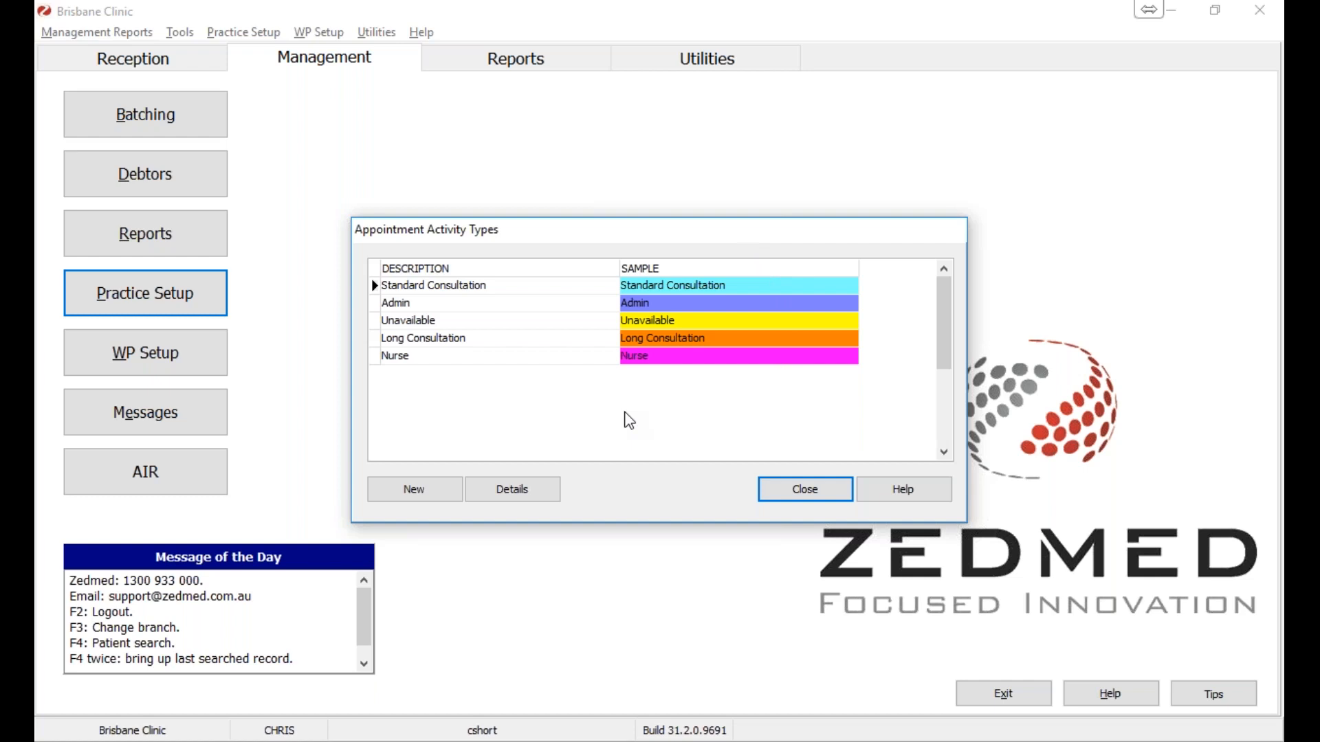
pyautogui.click(426, 491)
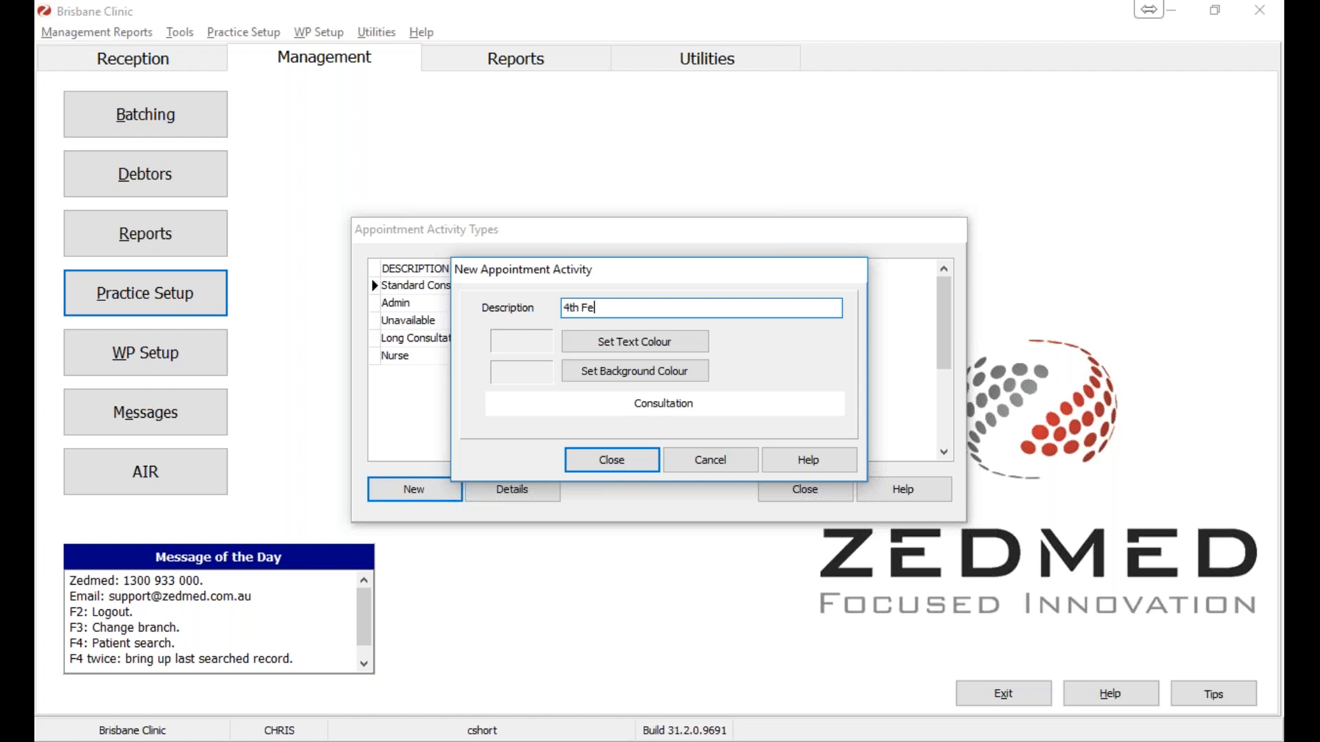
pyautogui.write('eek End')
# Step: Give the 4th Week End activity type a green background colour, save it and return to the Reception area
pyautogui.click(639, 374)
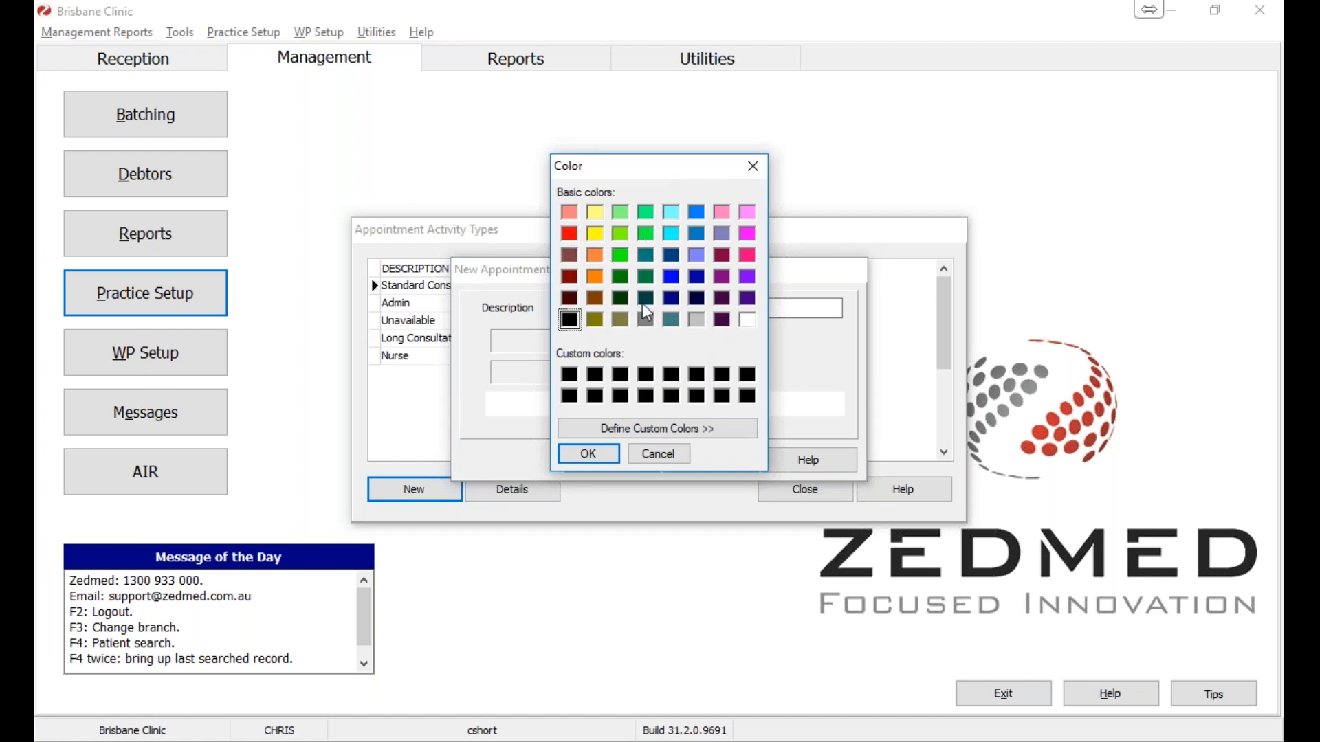
pyautogui.click(620, 256)
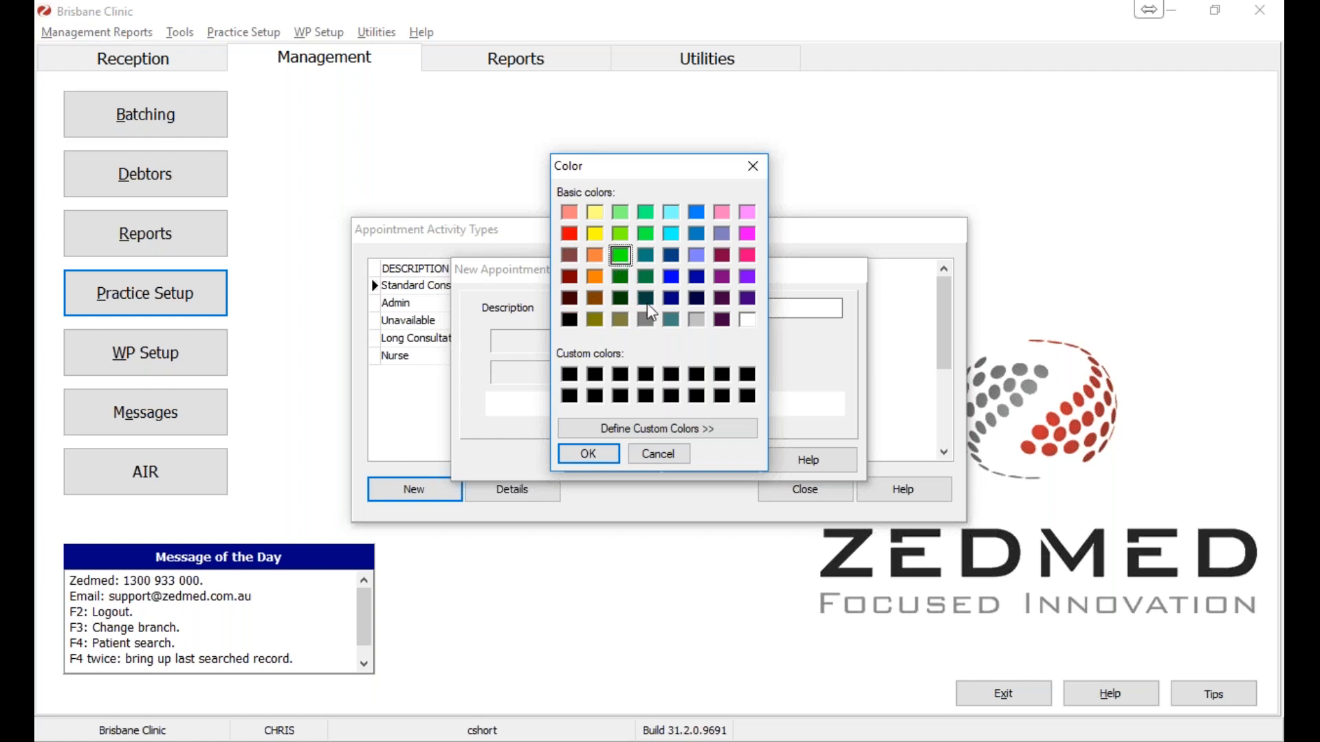
pyautogui.click(590, 454)
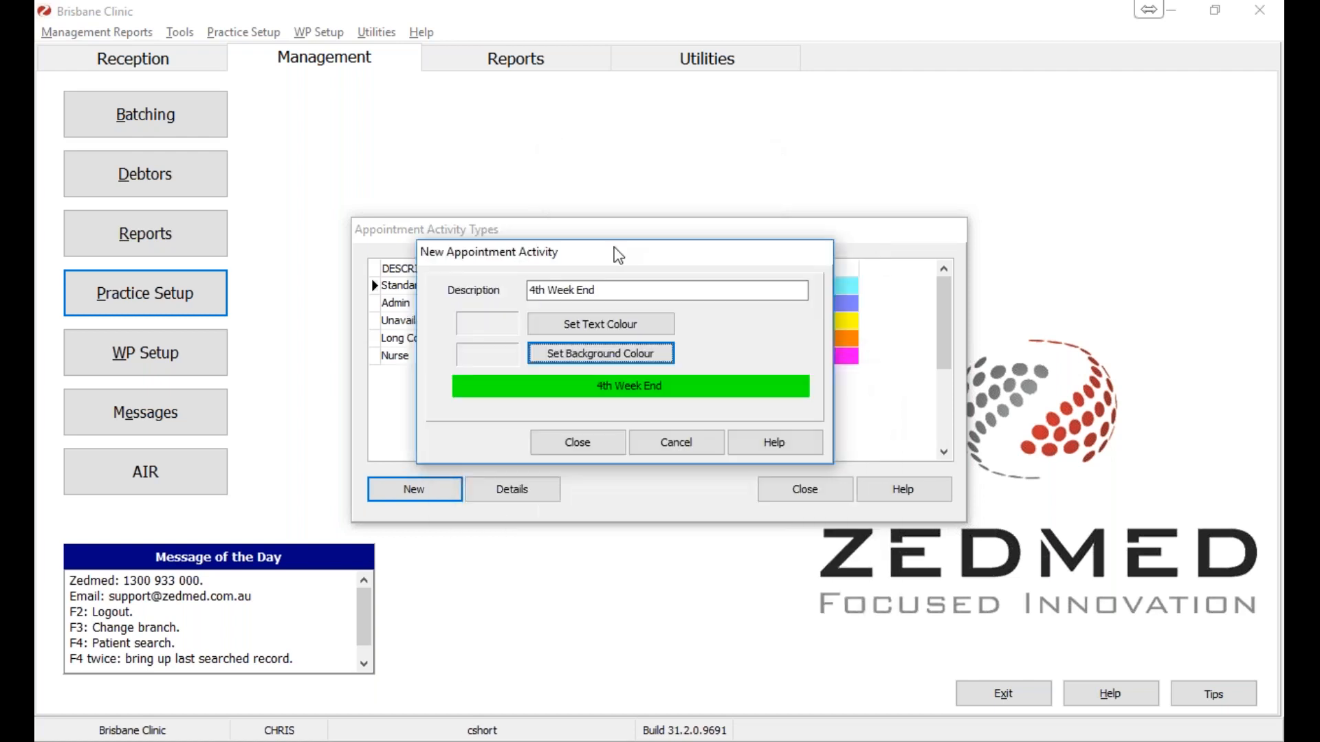
pyautogui.click(589, 442)
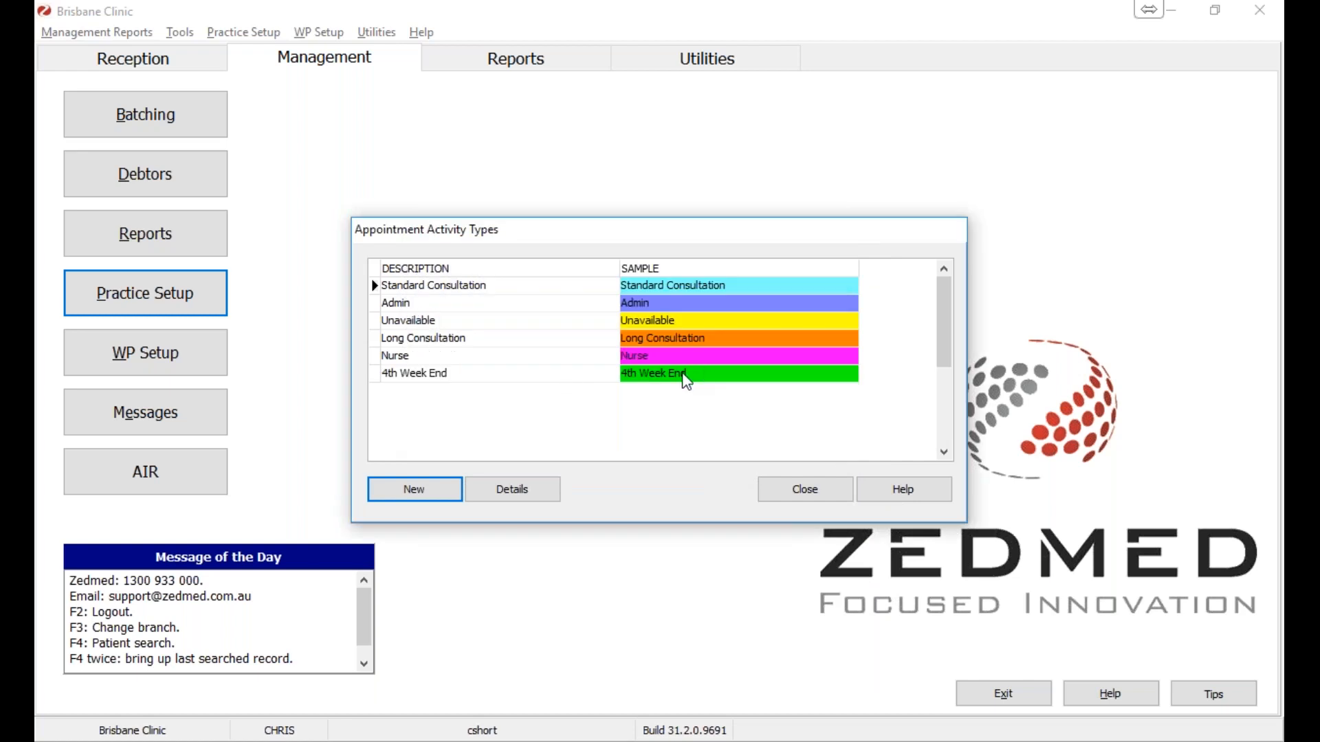
pyautogui.click(817, 492)
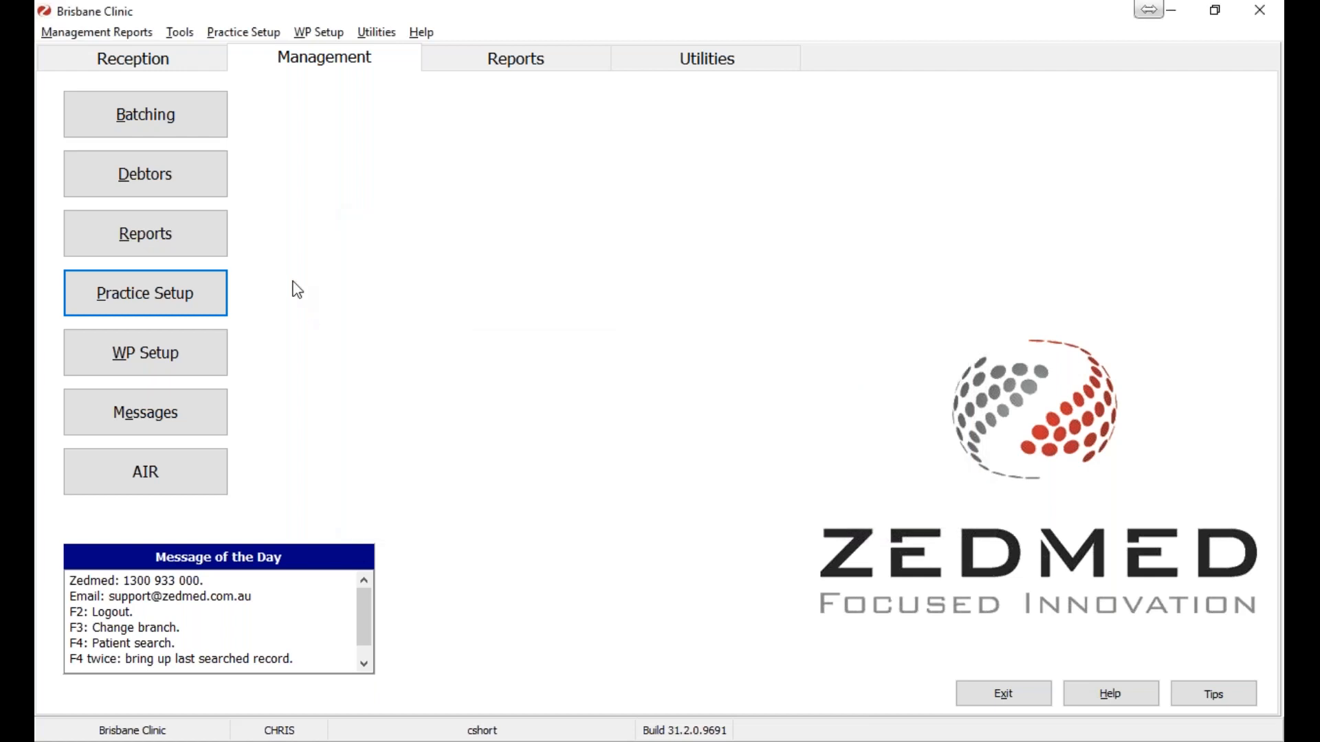
pyautogui.click(110, 58)
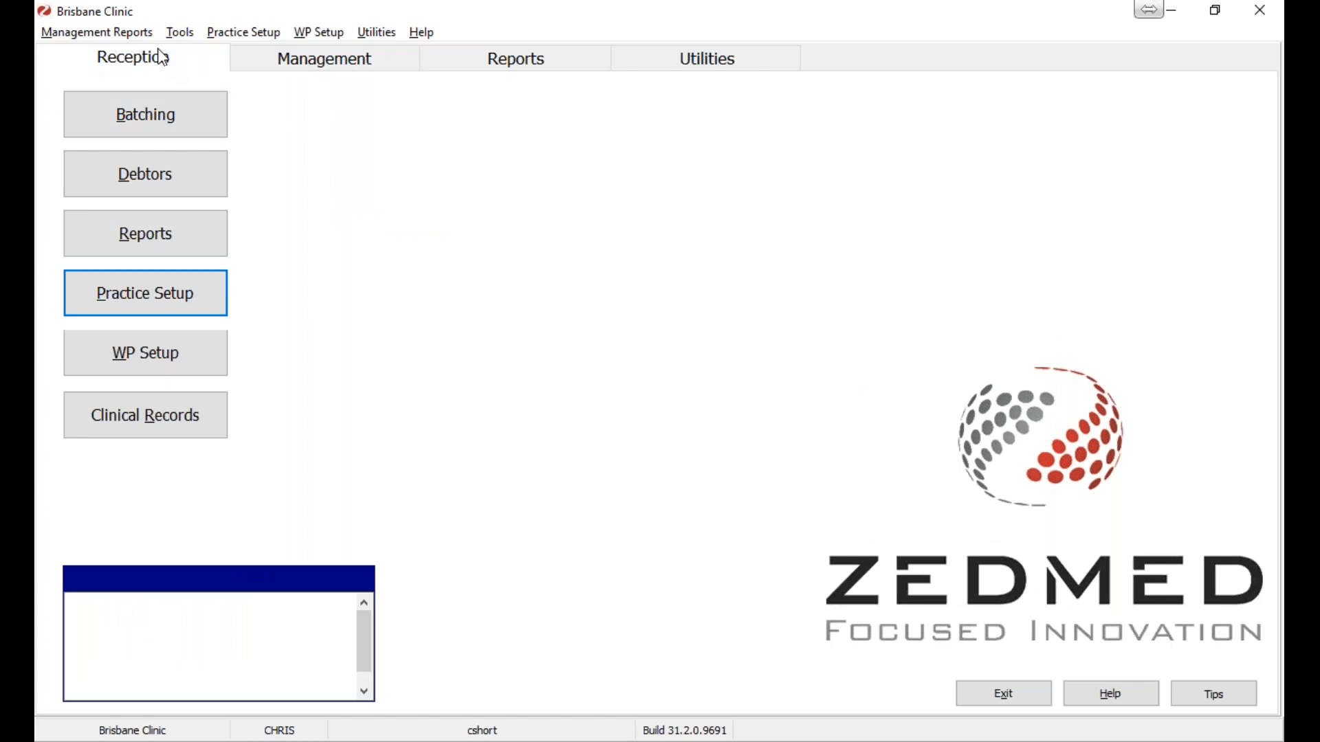
# Step: Open the appointments display grid's schedule setup and select the first listed doctor's 28-day Brisbane Clinic schedule
pyautogui.click(163, 240)
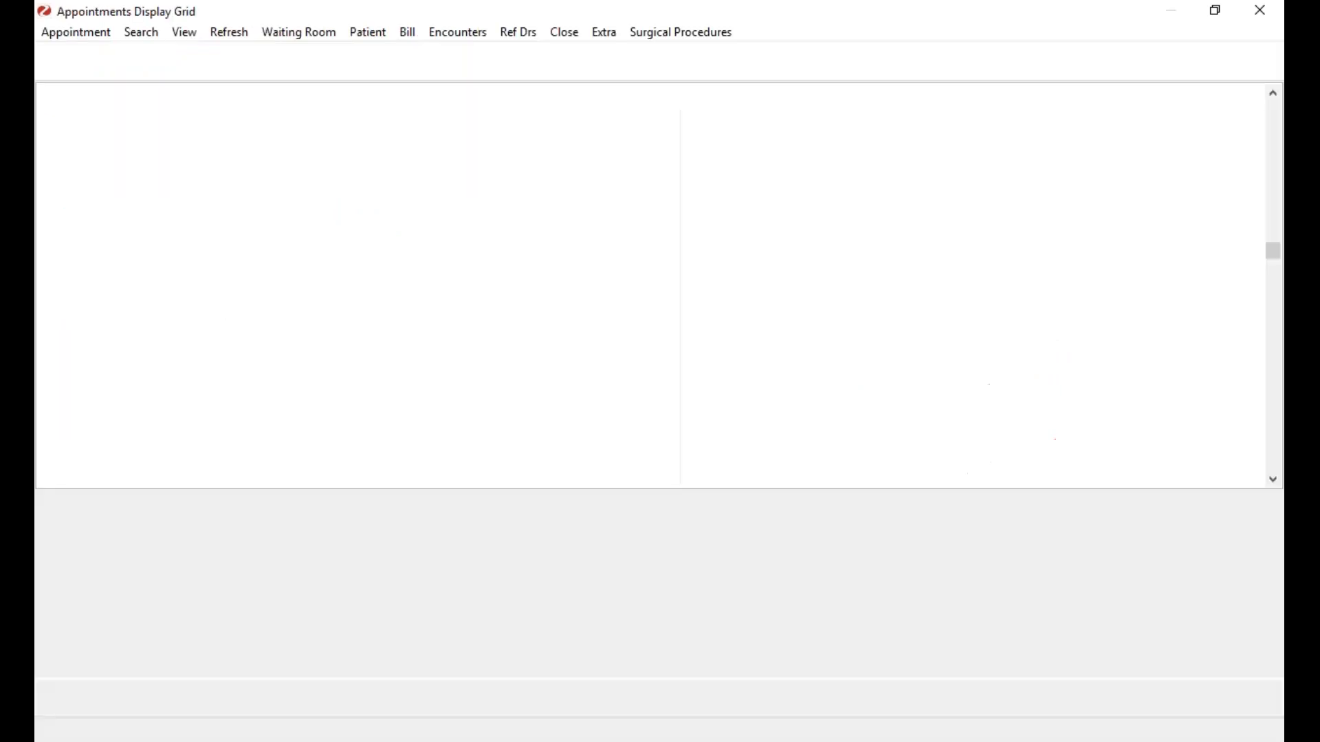
pyautogui.click(192, 36)
pyautogui.click(192, 37)
pyautogui.click(190, 35)
pyautogui.click(190, 35)
pyautogui.click(190, 35)
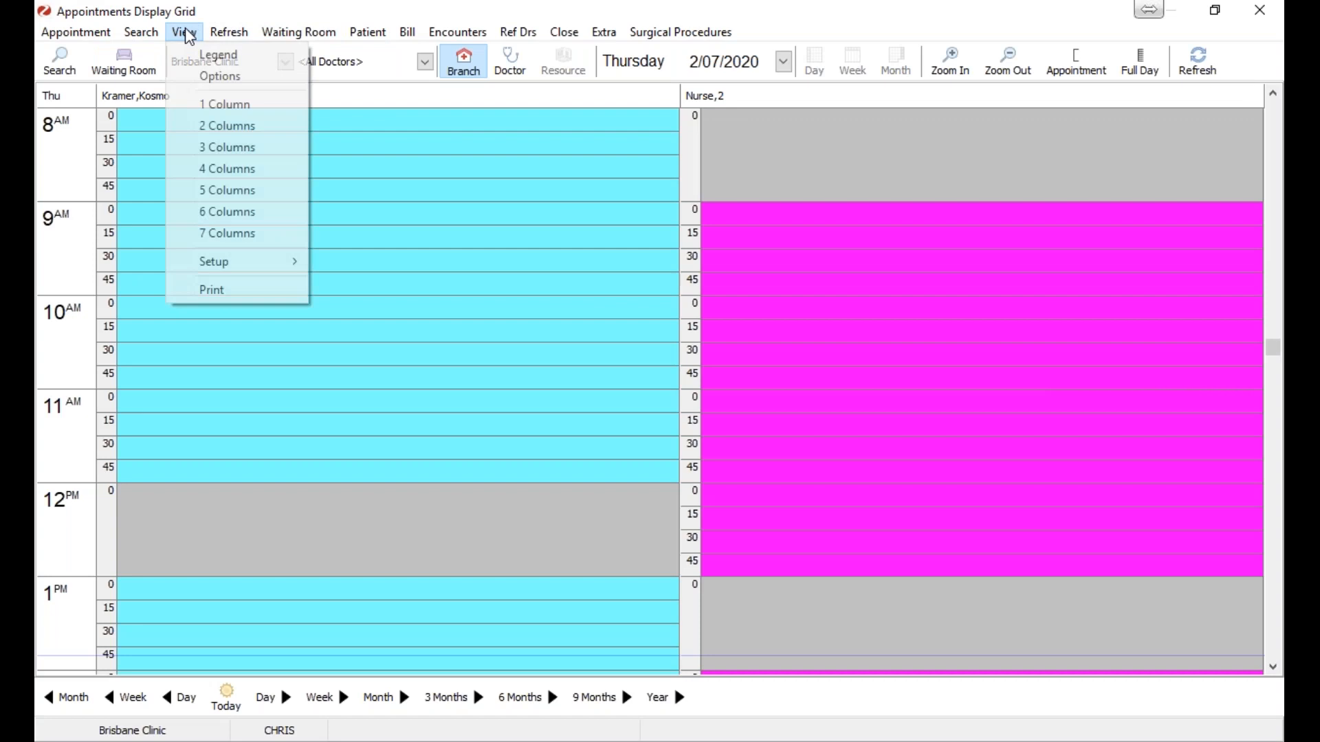
pyautogui.moveTo(244, 272)
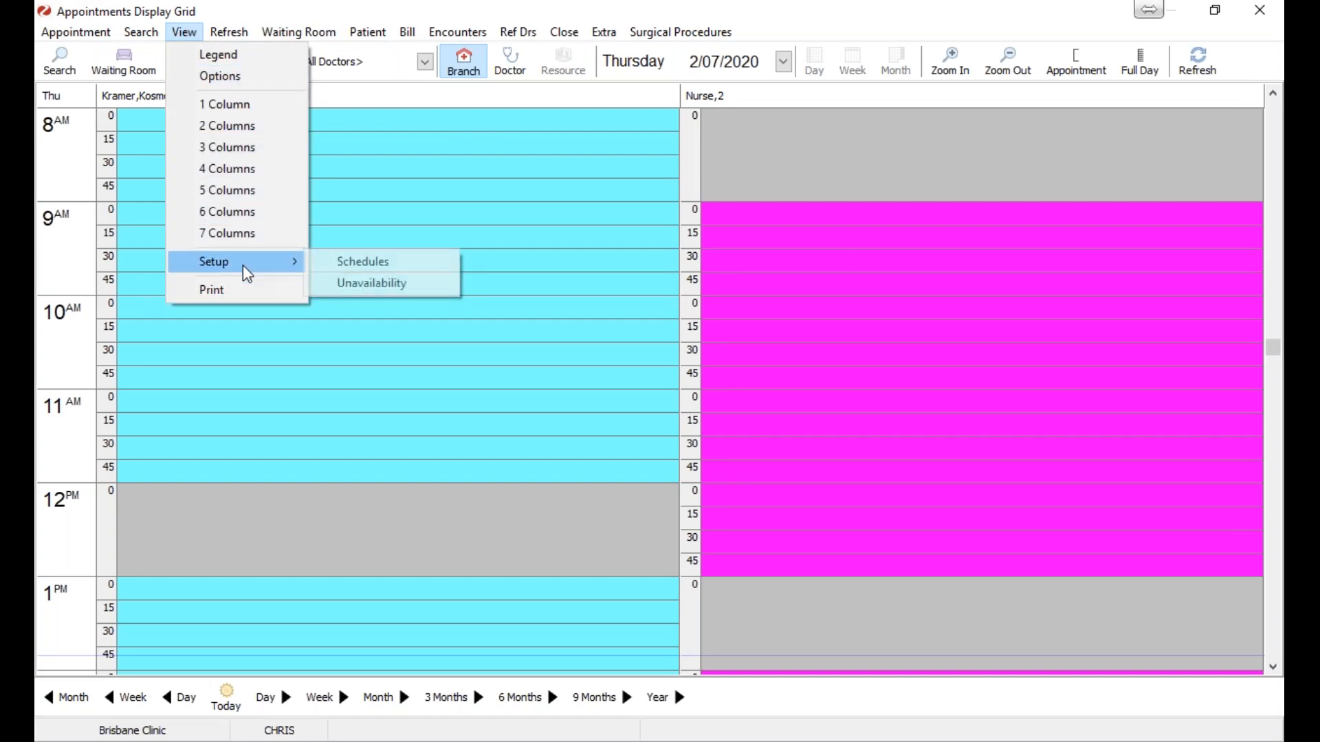
pyautogui.click(354, 262)
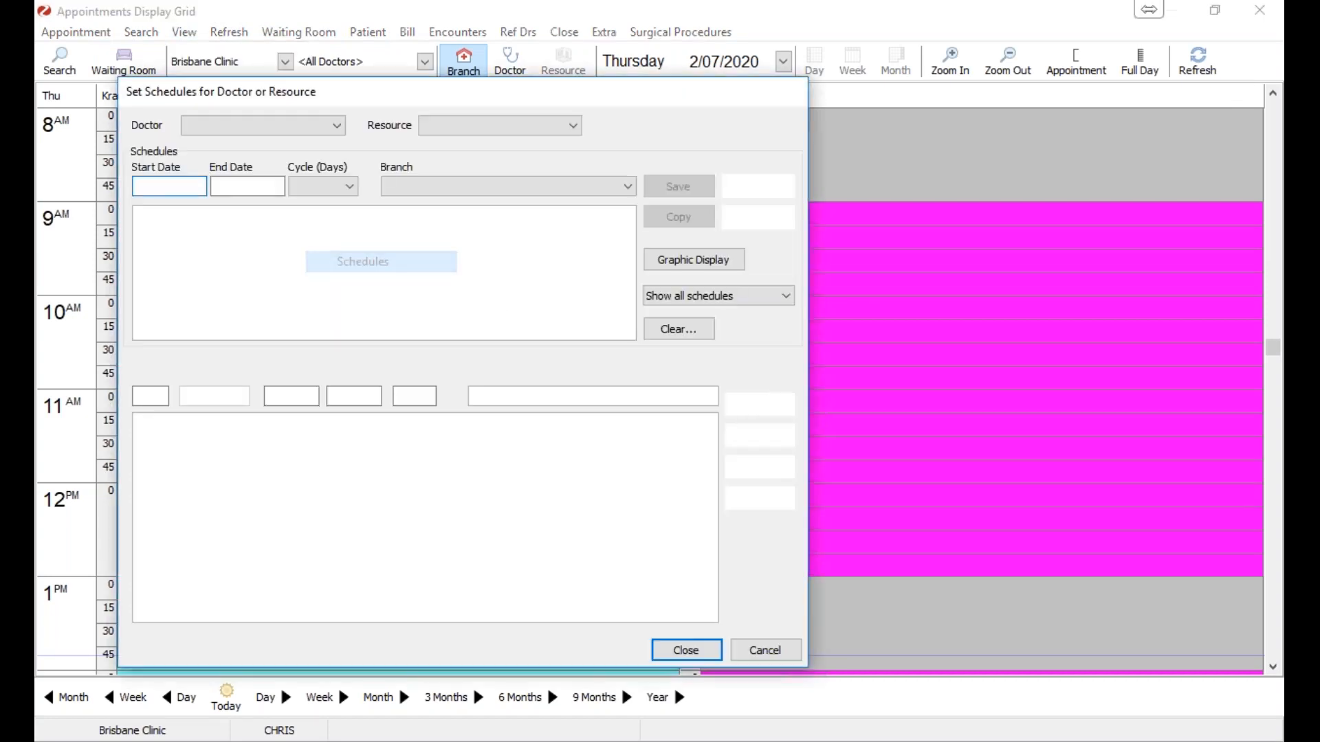
pyautogui.click(336, 126)
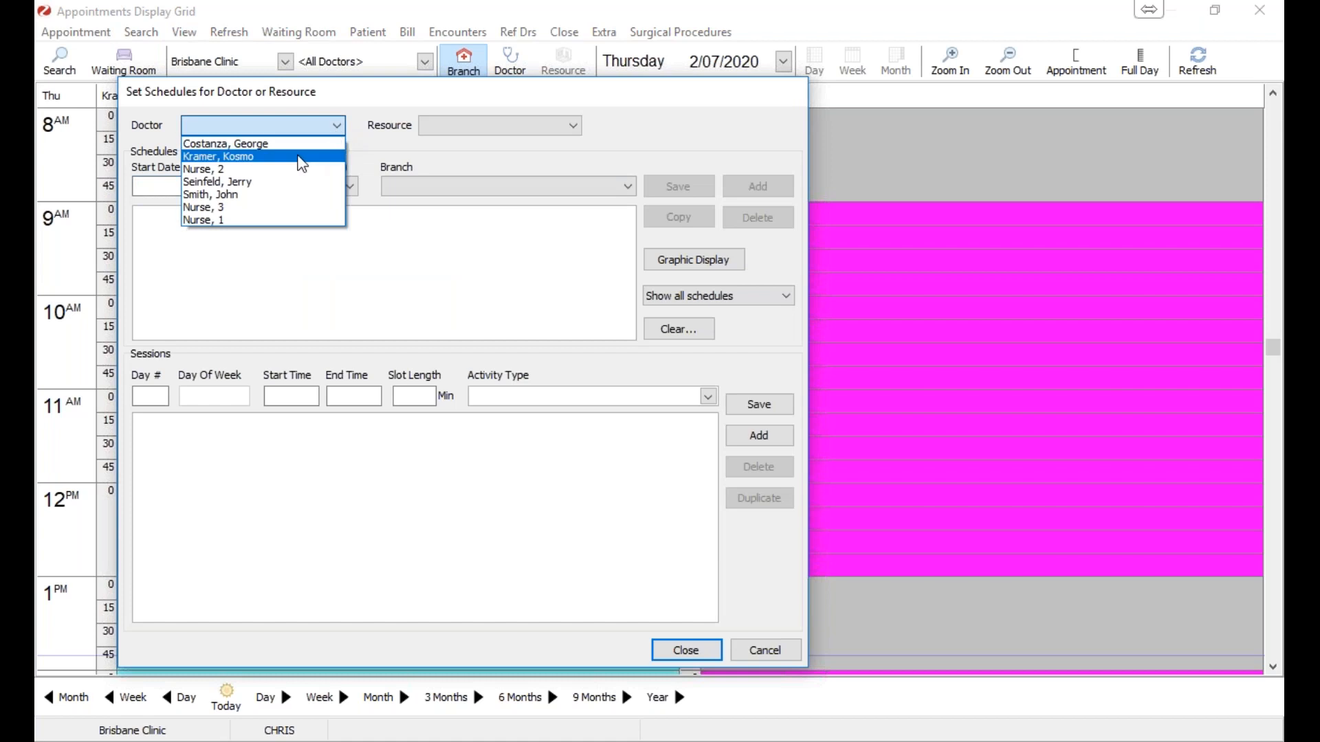
pyautogui.click(282, 142)
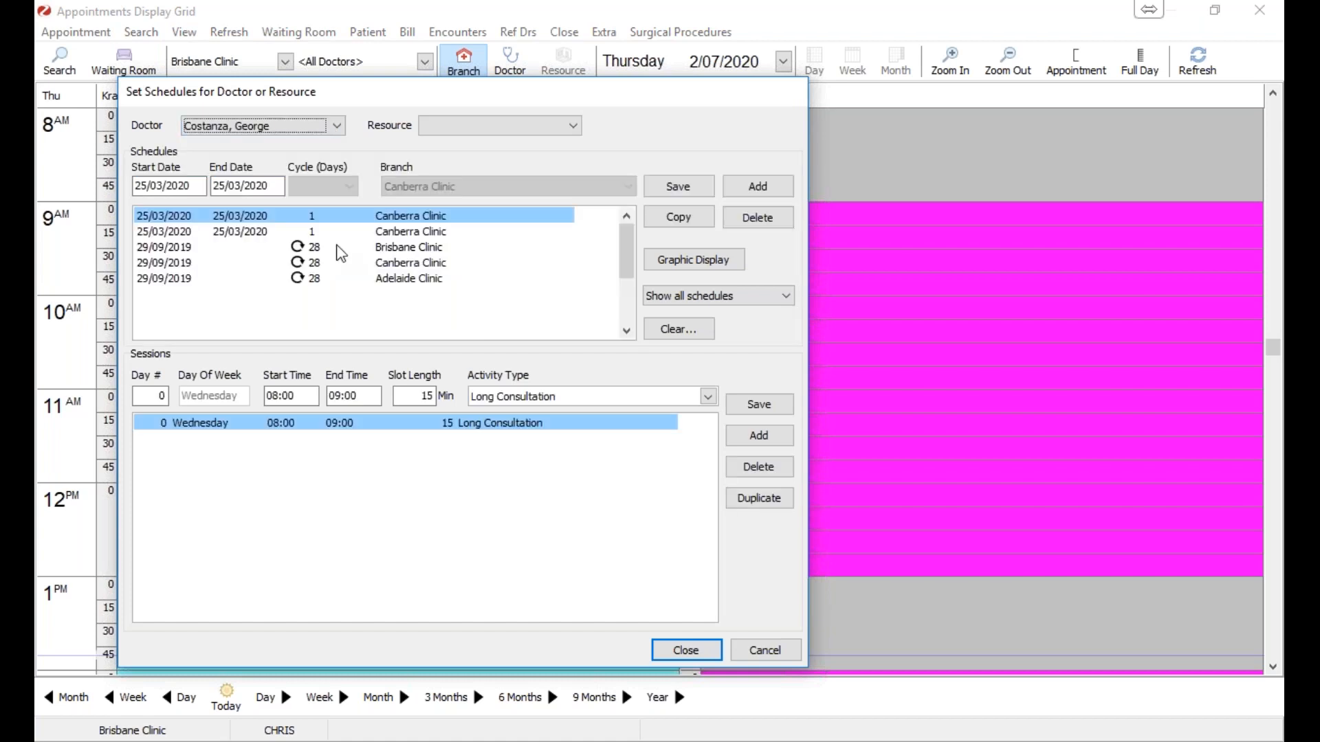
pyautogui.click(387, 251)
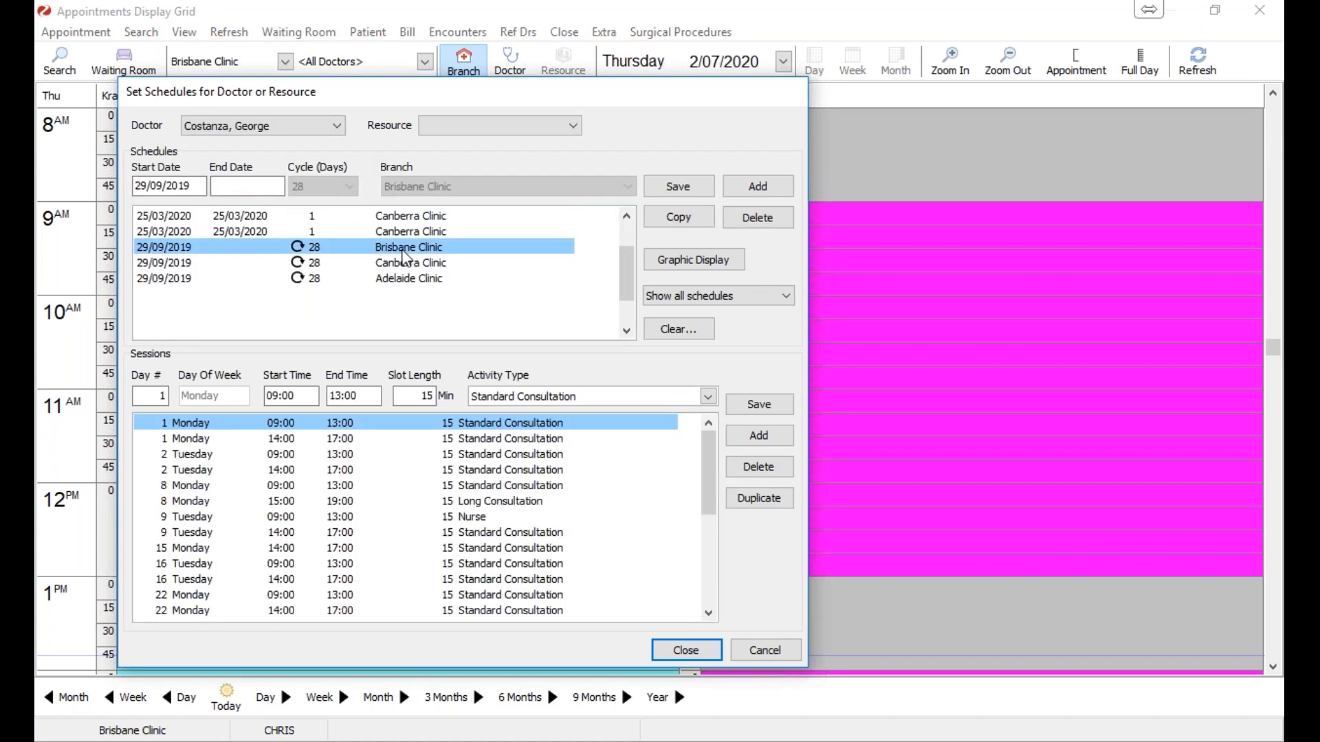
# Step: View the selected Brisbane Clinic schedule in the graphic display, check its early-morning hours and close the display
pyautogui.click(727, 267)
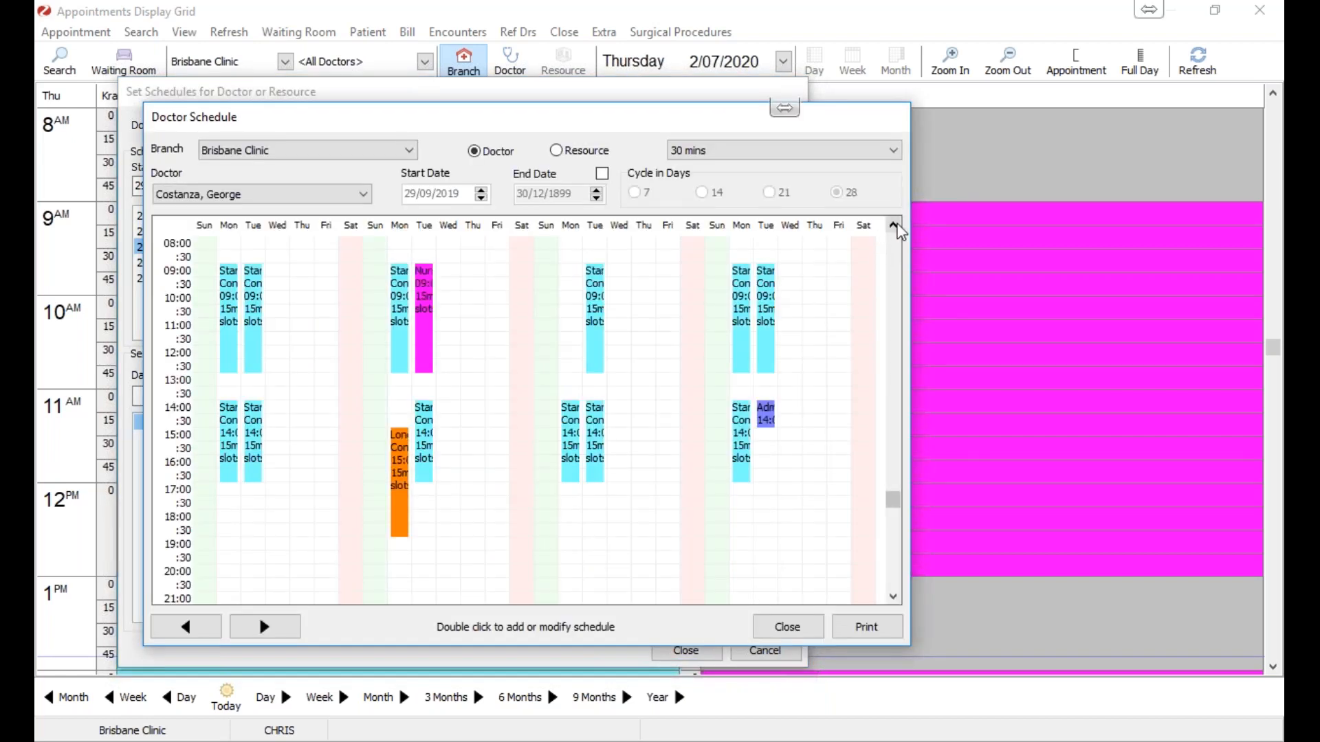
pyautogui.click(893, 225)
pyautogui.click(893, 225)
pyautogui.click(893, 225)
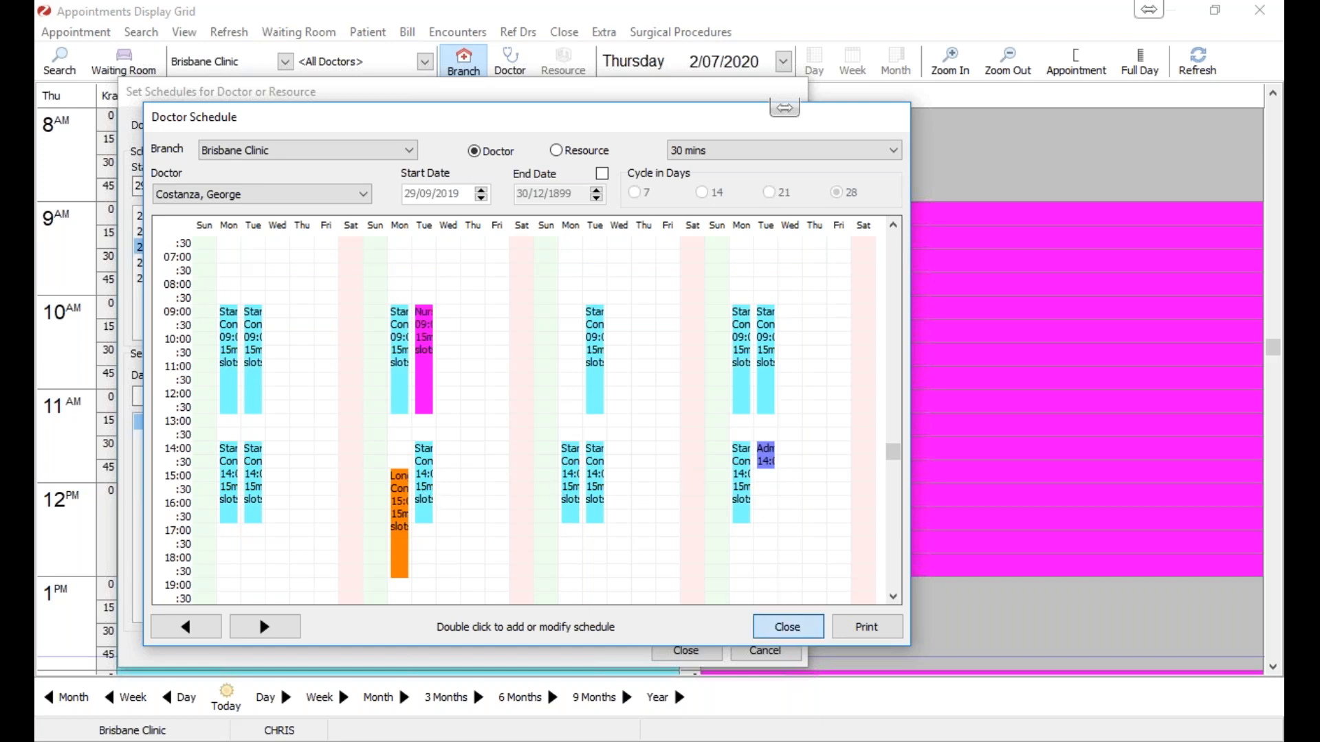
pyautogui.click(786, 626)
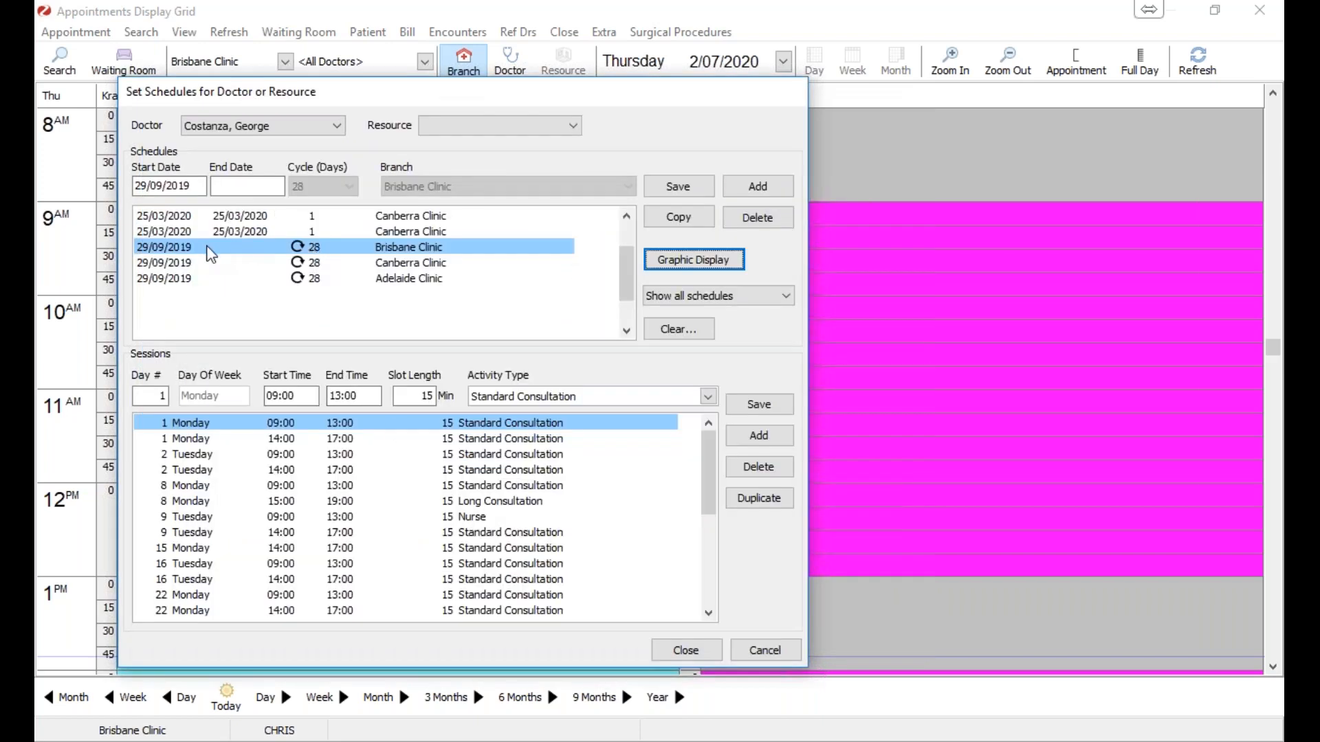
# Step: In the schedule's graphic display, add a 4th Week End session on the fourth Friday from 7:00 to 8:00 with 15-minute slots
pyautogui.click(708, 279)
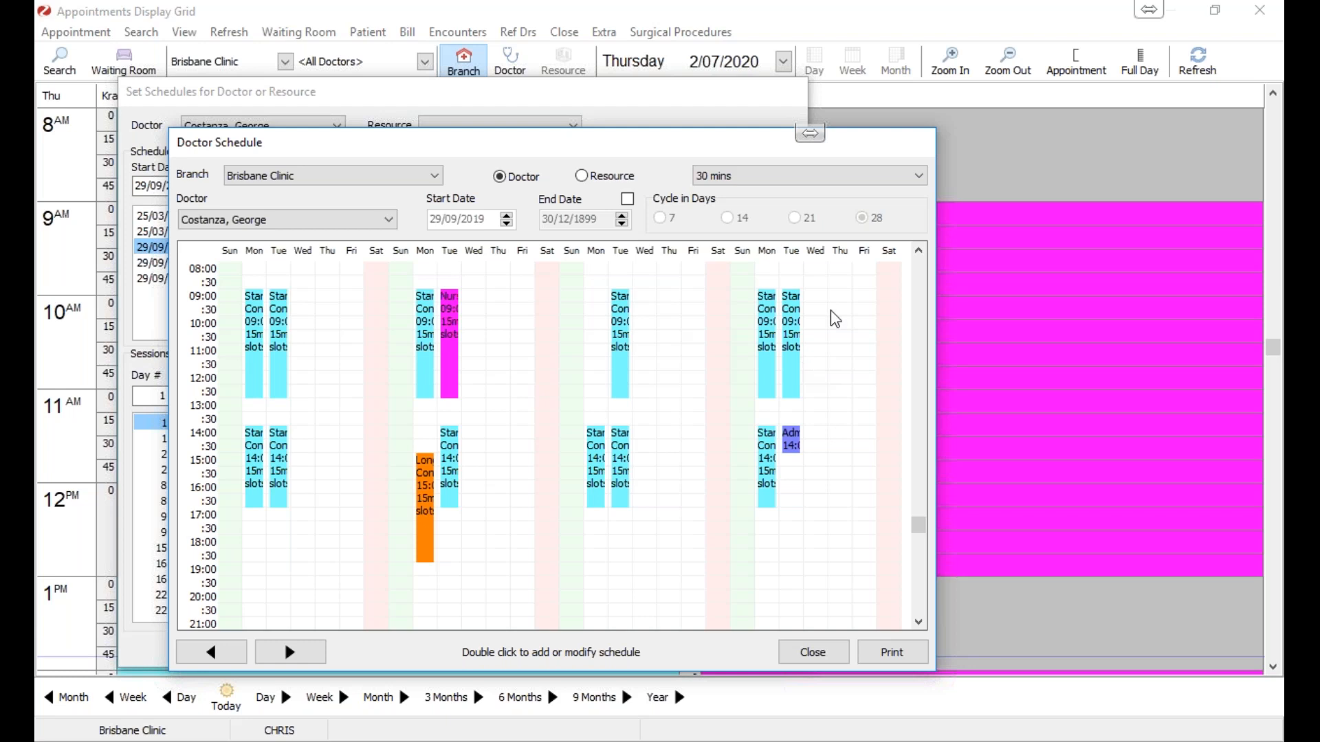
pyautogui.click(919, 249)
pyautogui.click(921, 255)
pyautogui.click(920, 255)
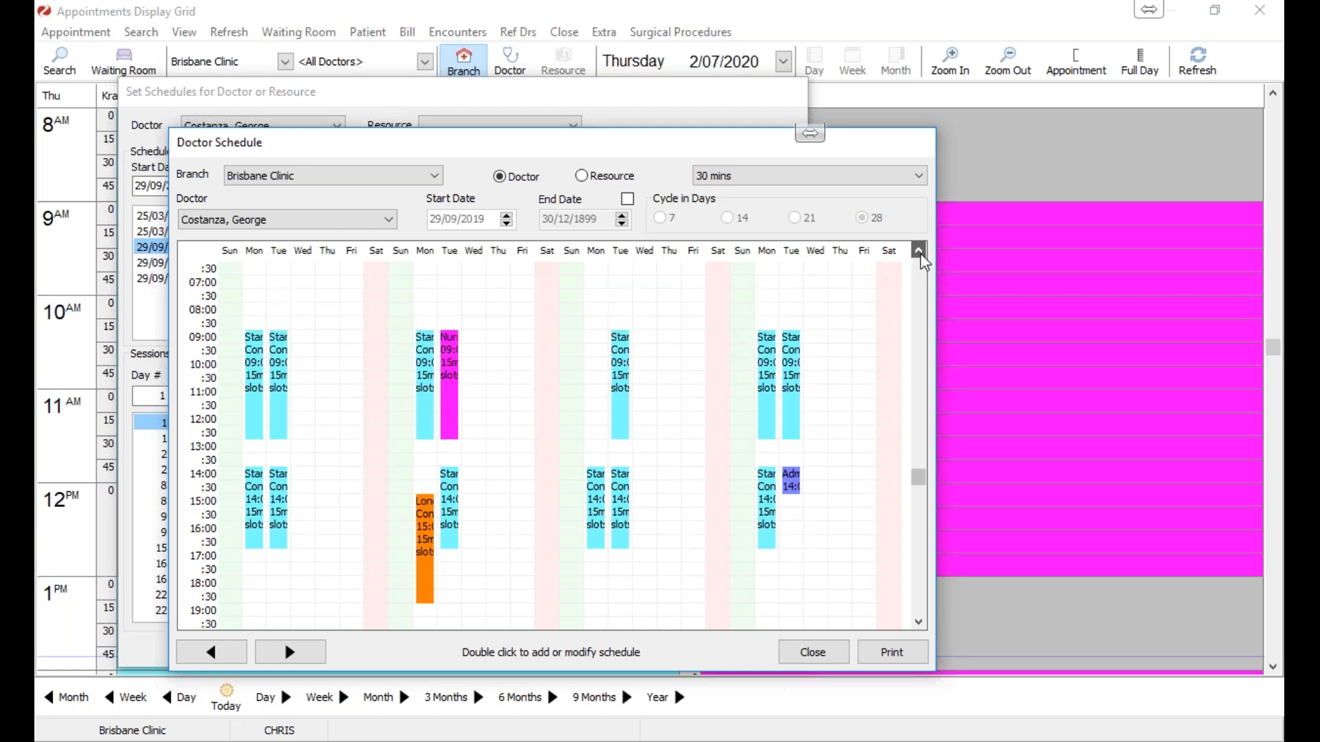
pyautogui.click(921, 254)
pyautogui.click(921, 254)
pyautogui.click(920, 254)
pyautogui.click(920, 254)
pyautogui.click(921, 254)
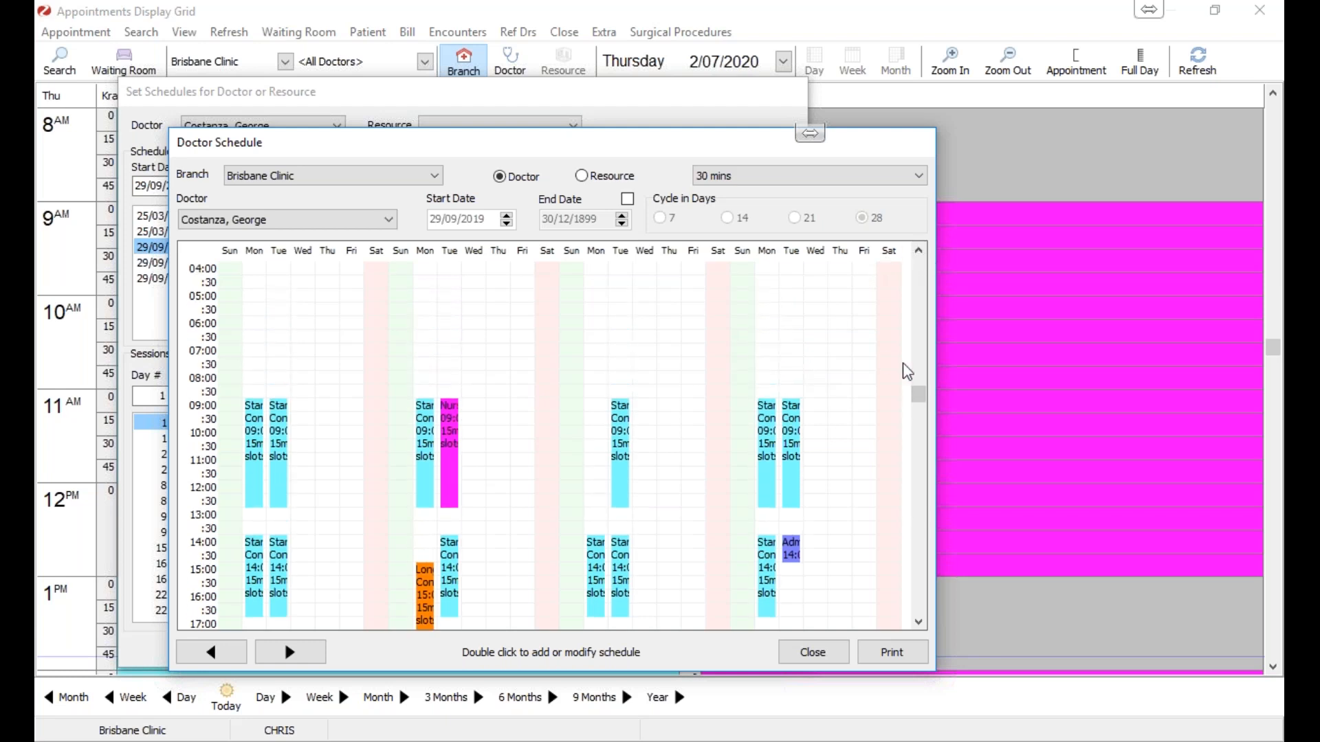
pyautogui.doubleClick(866, 350)
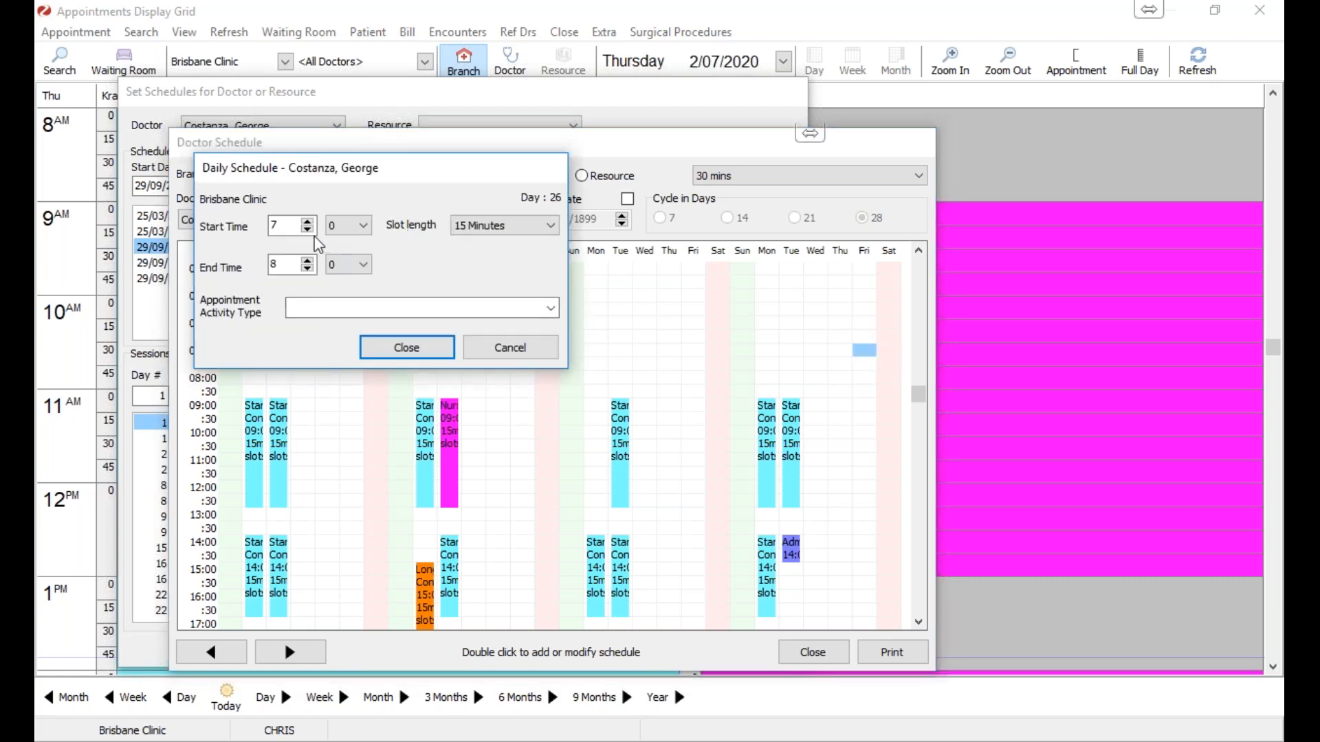
pyautogui.click(320, 307)
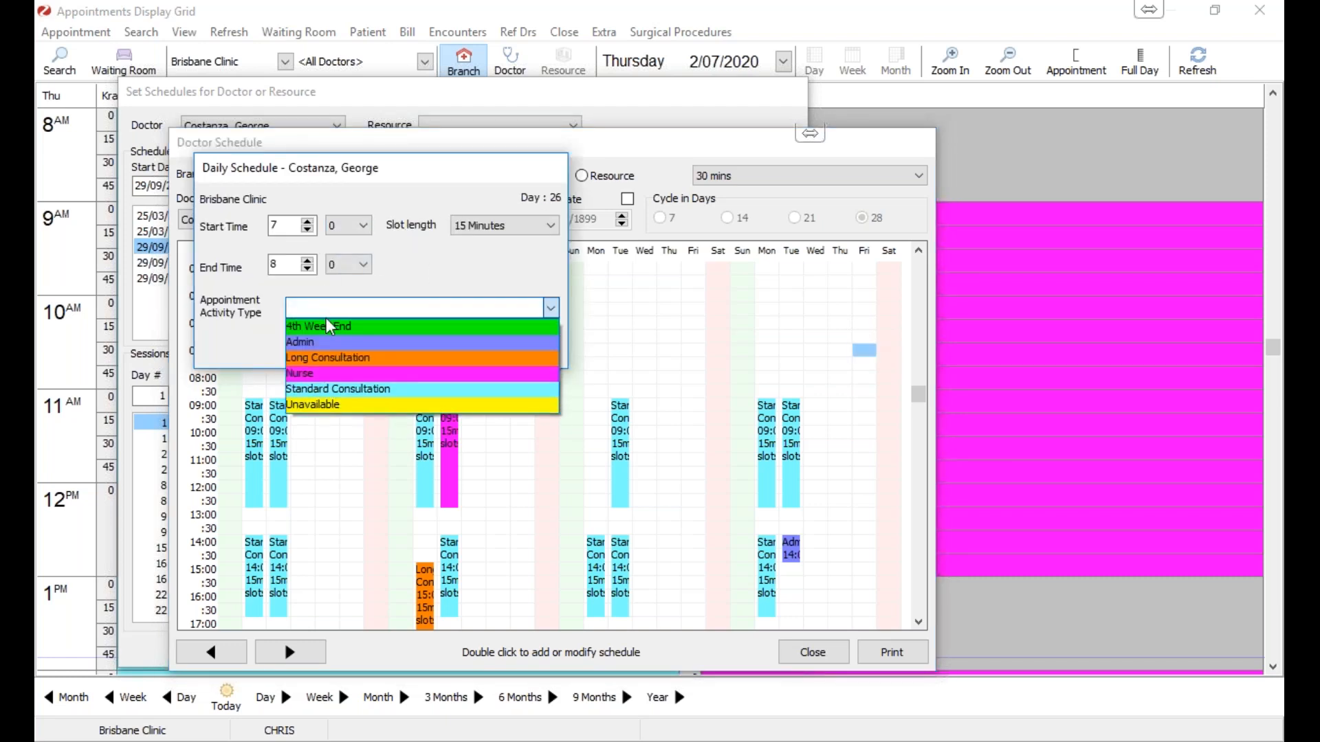
pyautogui.click(332, 324)
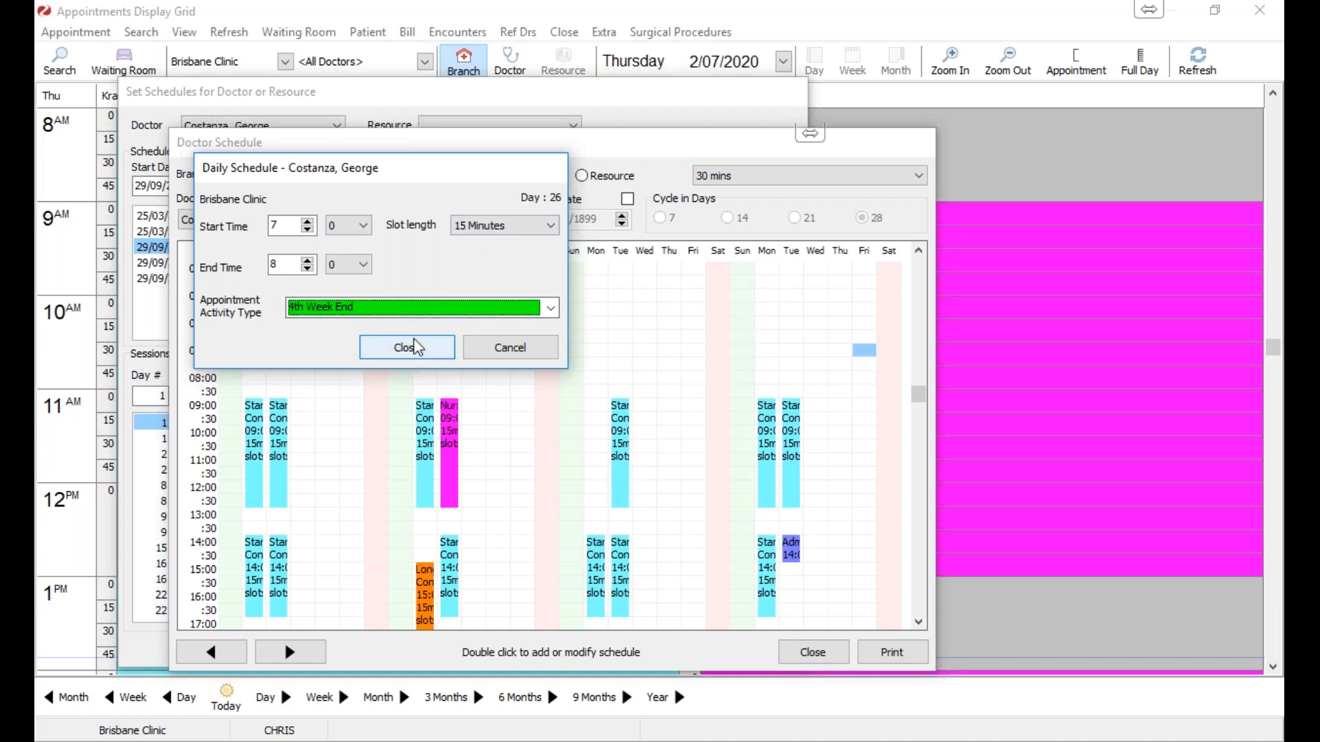
pyautogui.click(432, 350)
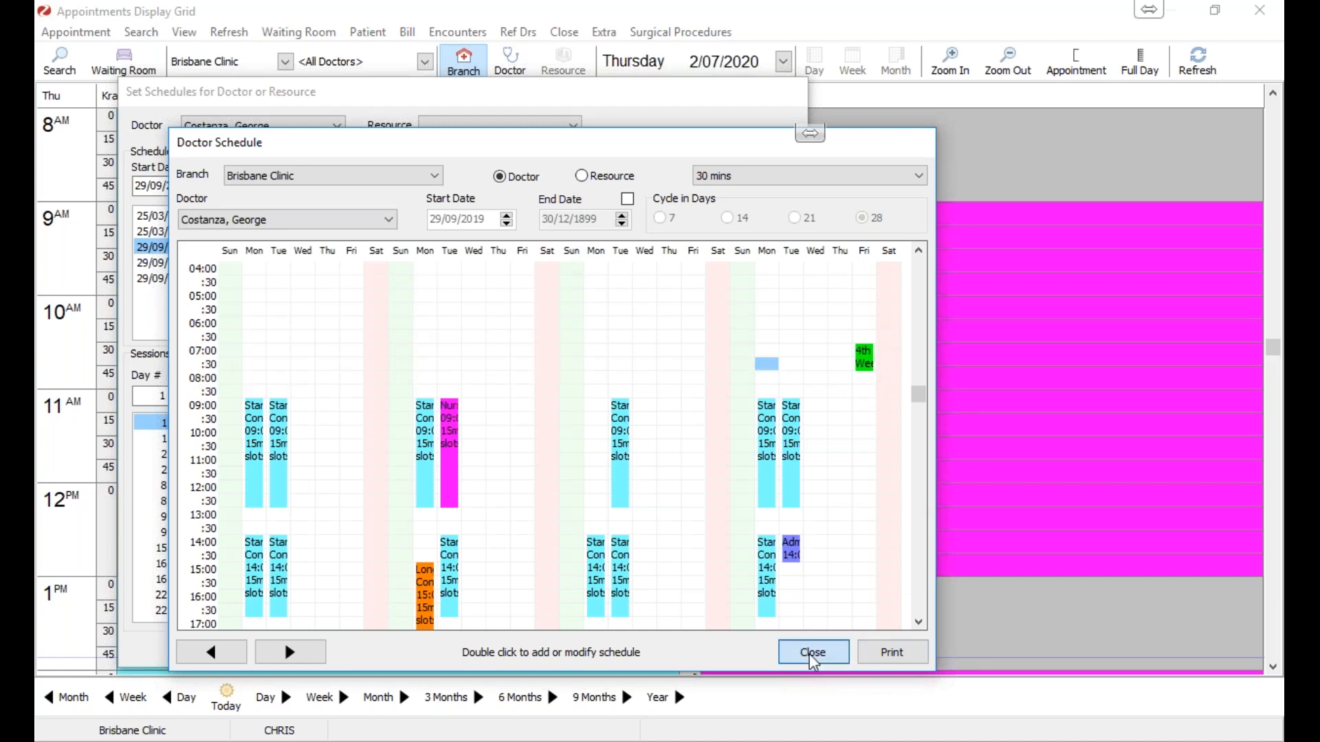
# Step: Close the graphic display and the schedule setup, running the recommended check for schedule conflicts
pyautogui.click(813, 653)
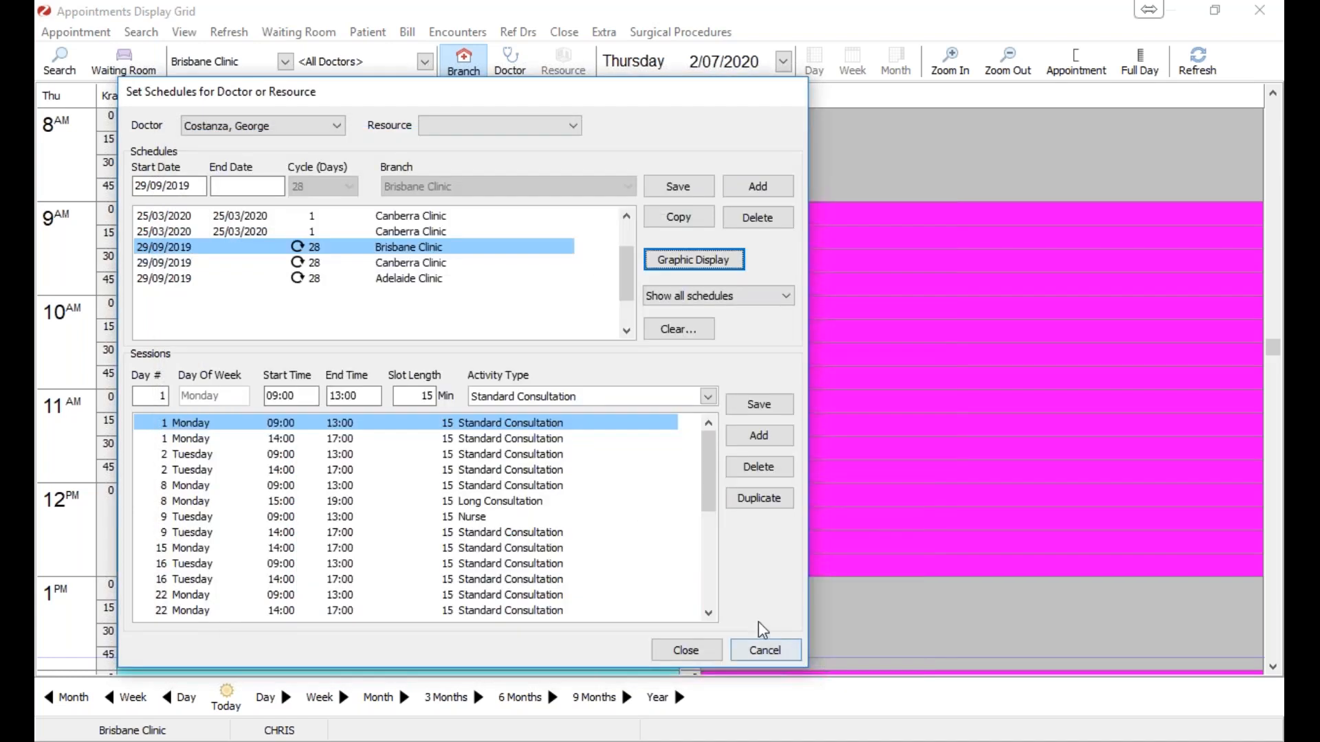
pyautogui.click(702, 653)
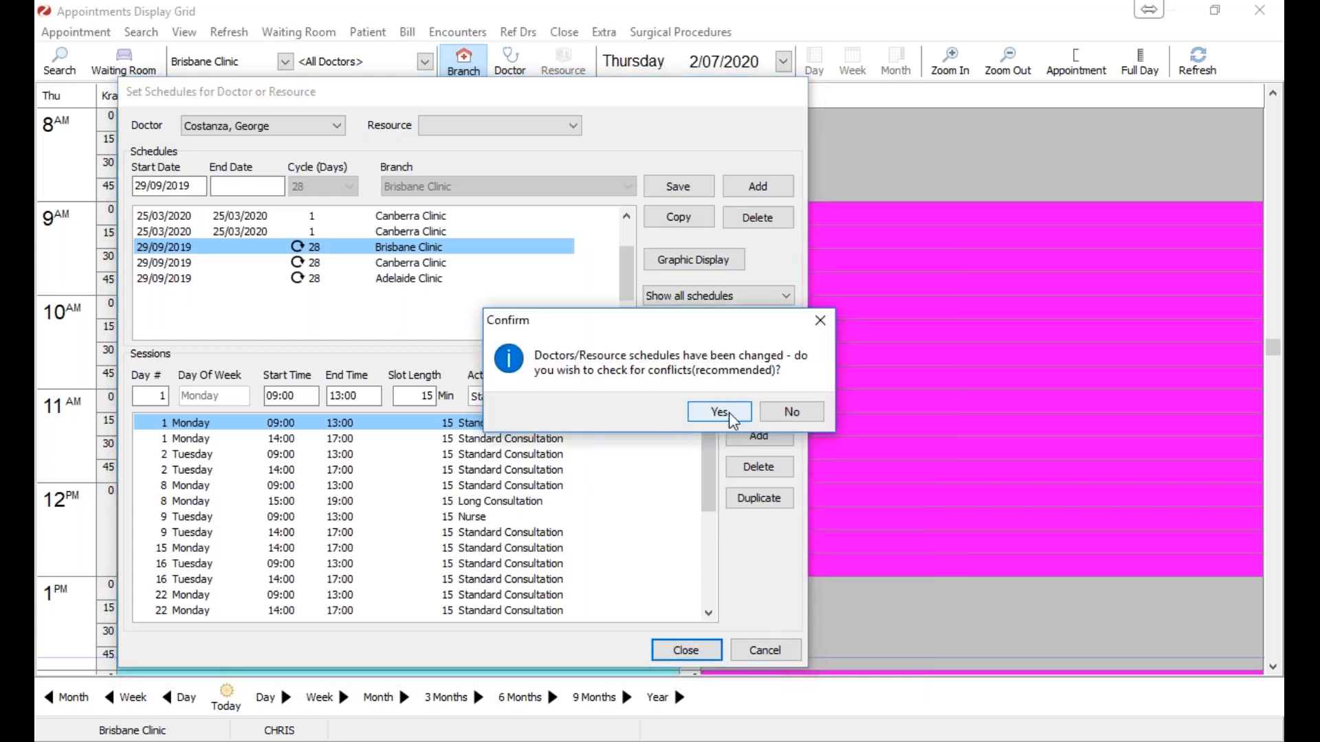
pyautogui.click(732, 415)
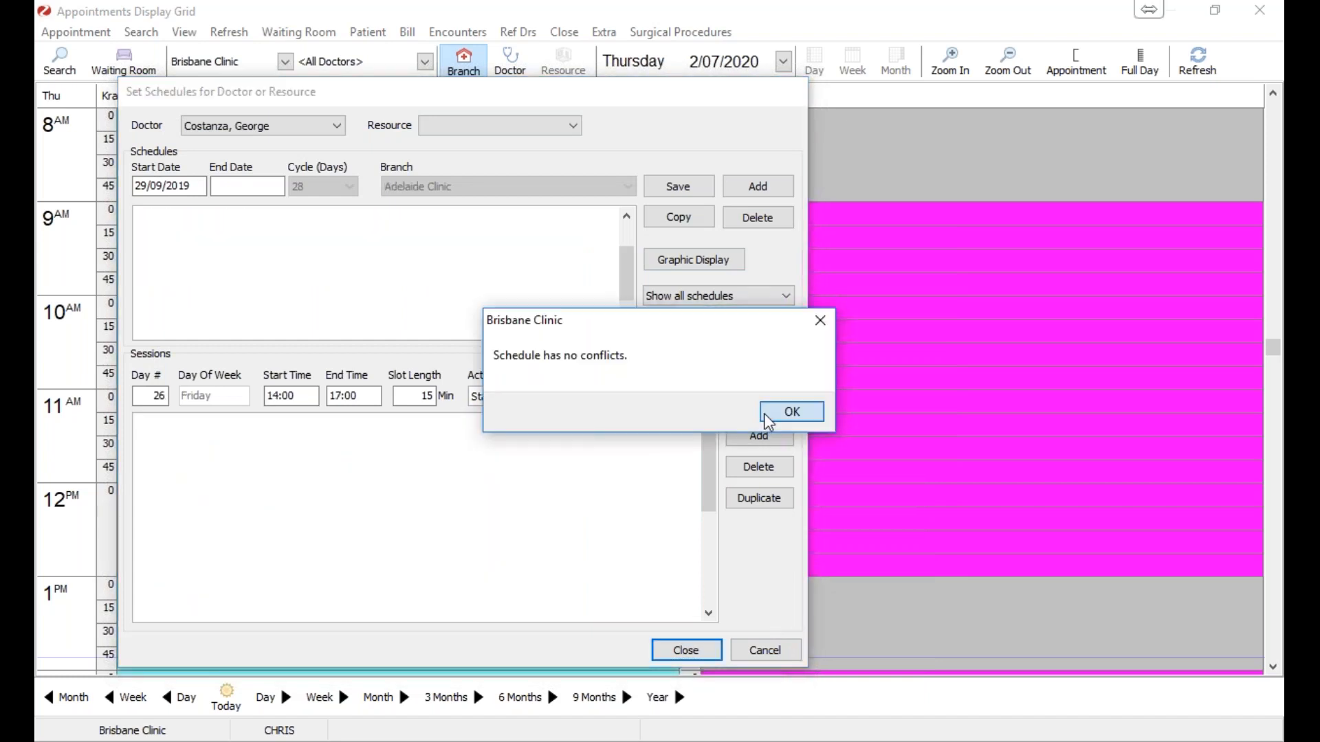
pyautogui.click(768, 419)
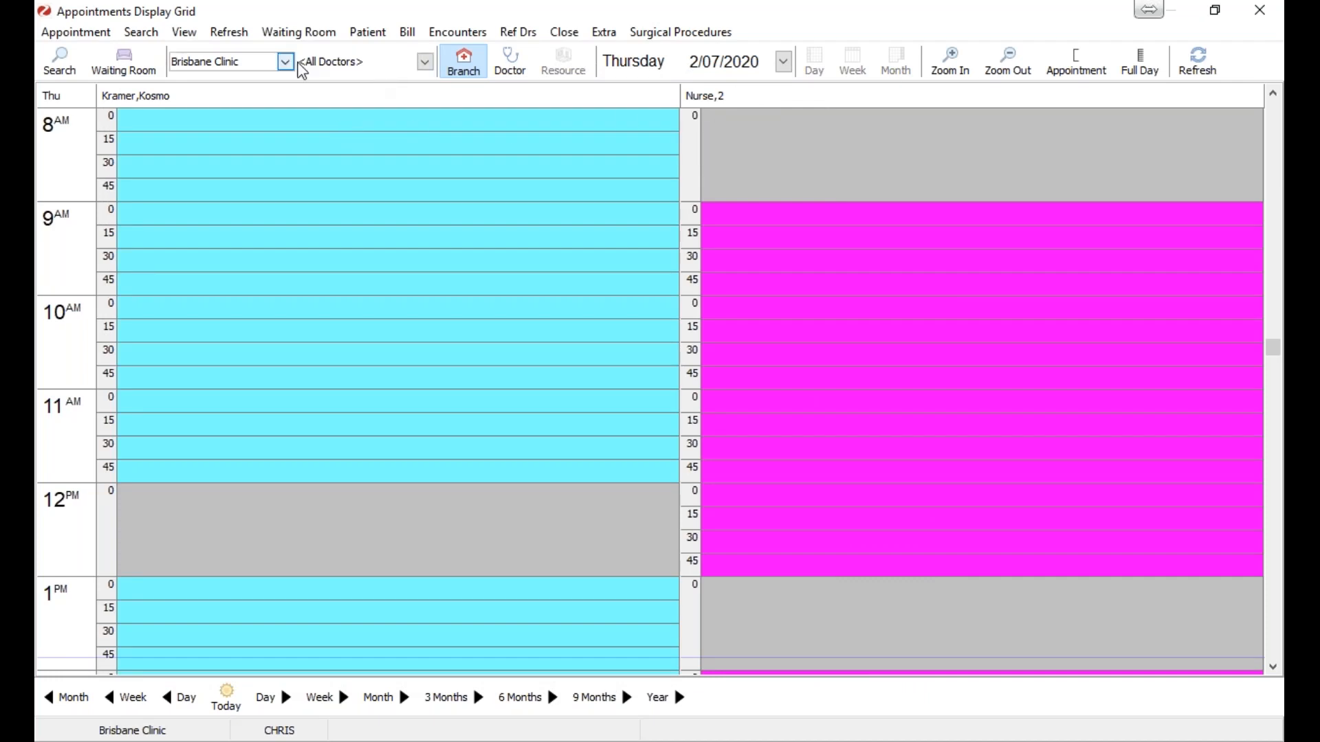
# Step: Show the first listed doctor's appointments for a month in the grid and view the hours from 6 AM
pyautogui.click(324, 63)
pyautogui.click(353, 107)
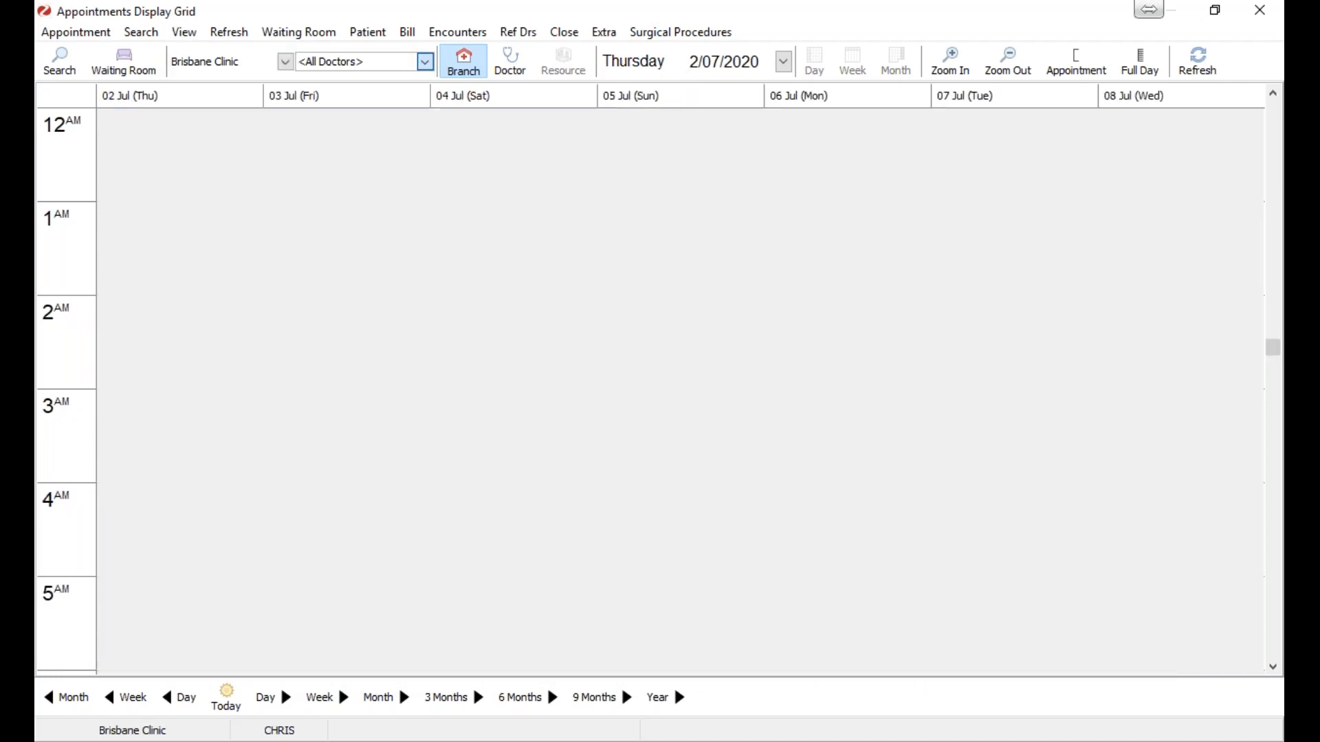
pyautogui.click(896, 62)
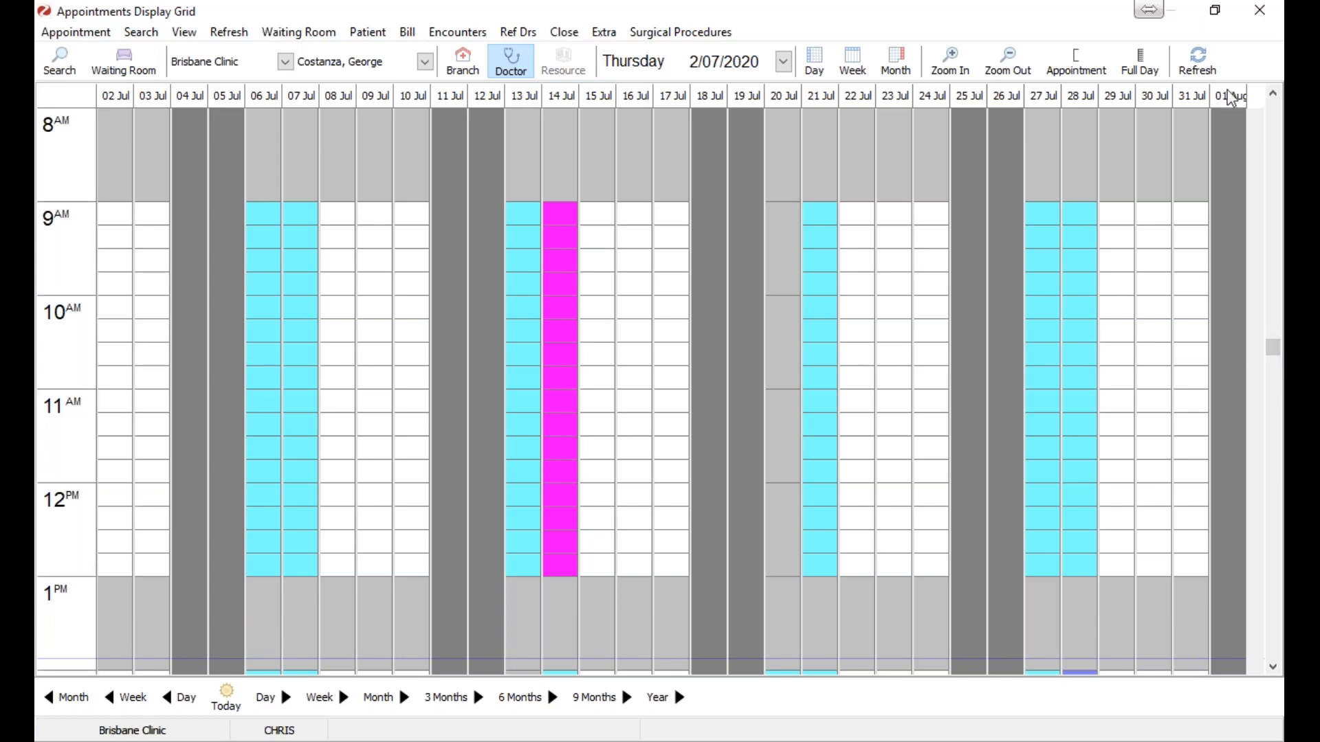
pyautogui.click(1267, 54)
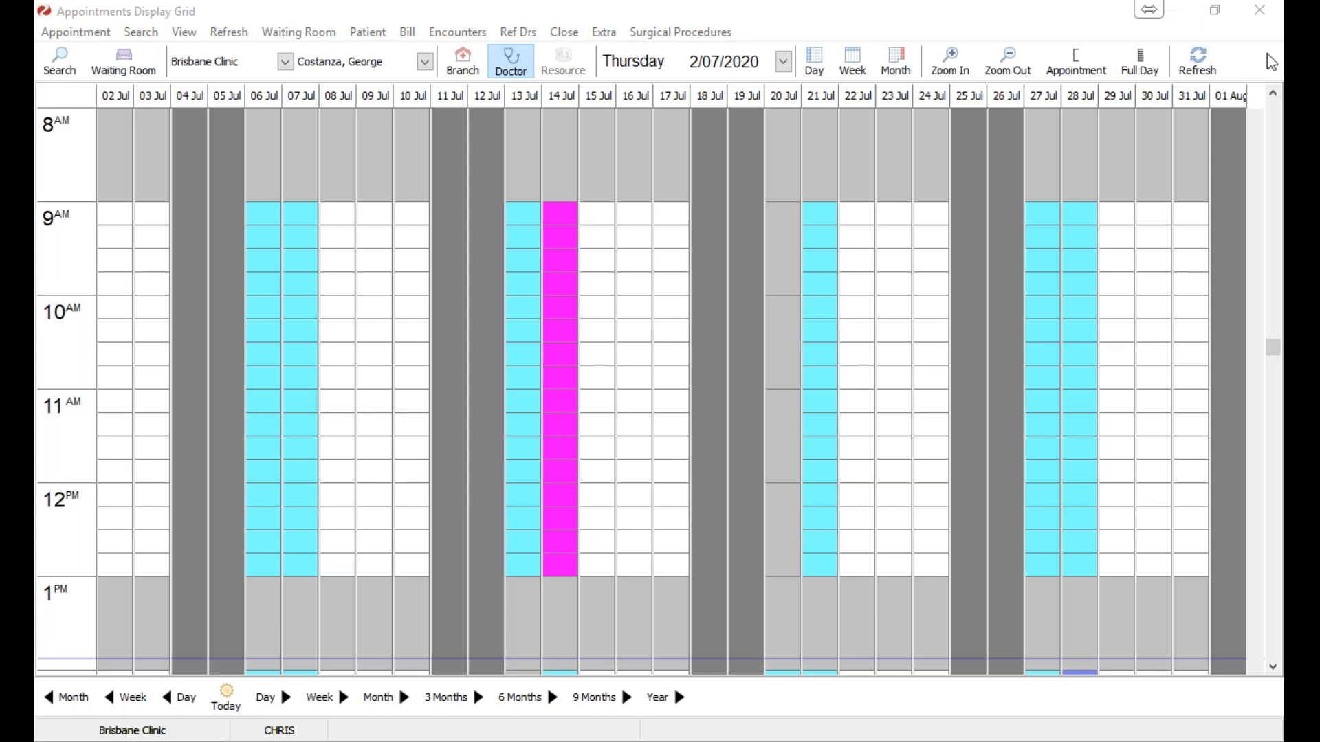
pyautogui.click(1272, 94)
pyautogui.click(1272, 95)
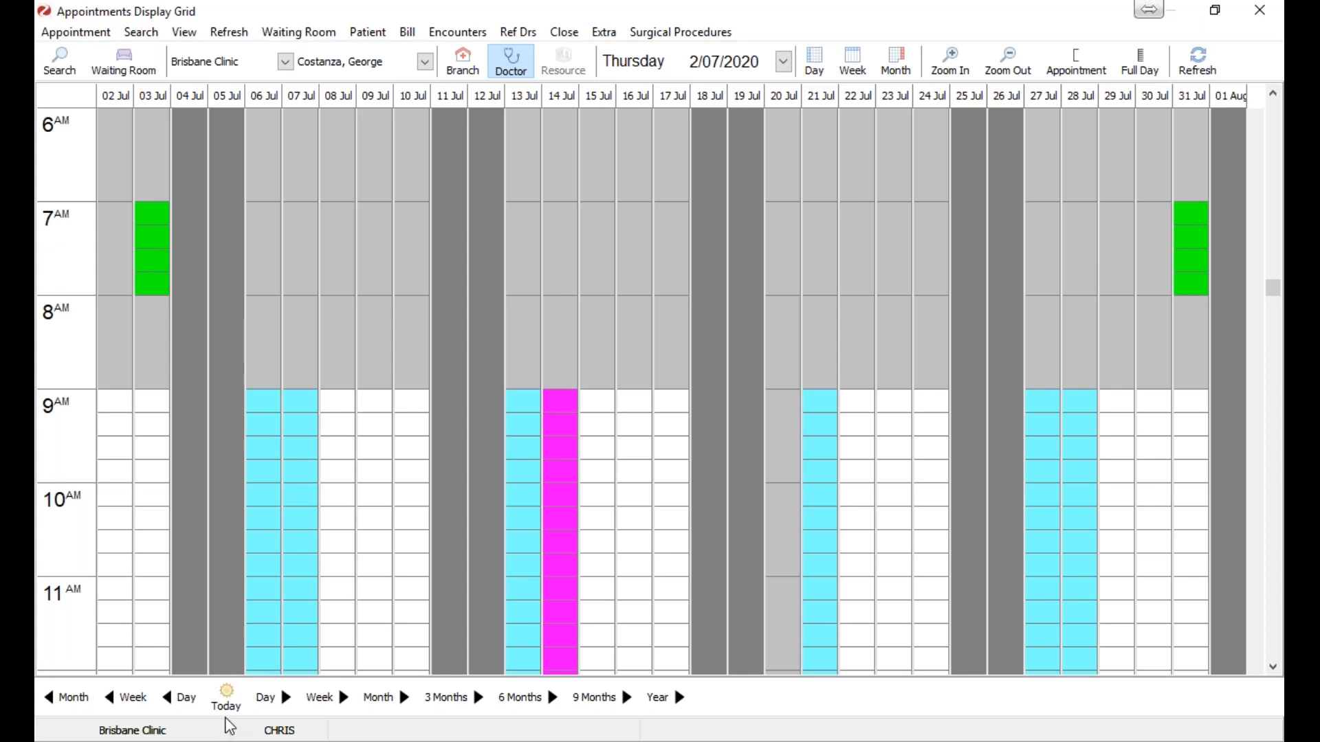
# Step: Move the doctor's month view two weeks ahead to check the recurring session, and return to today's date
pyautogui.click(328, 698)
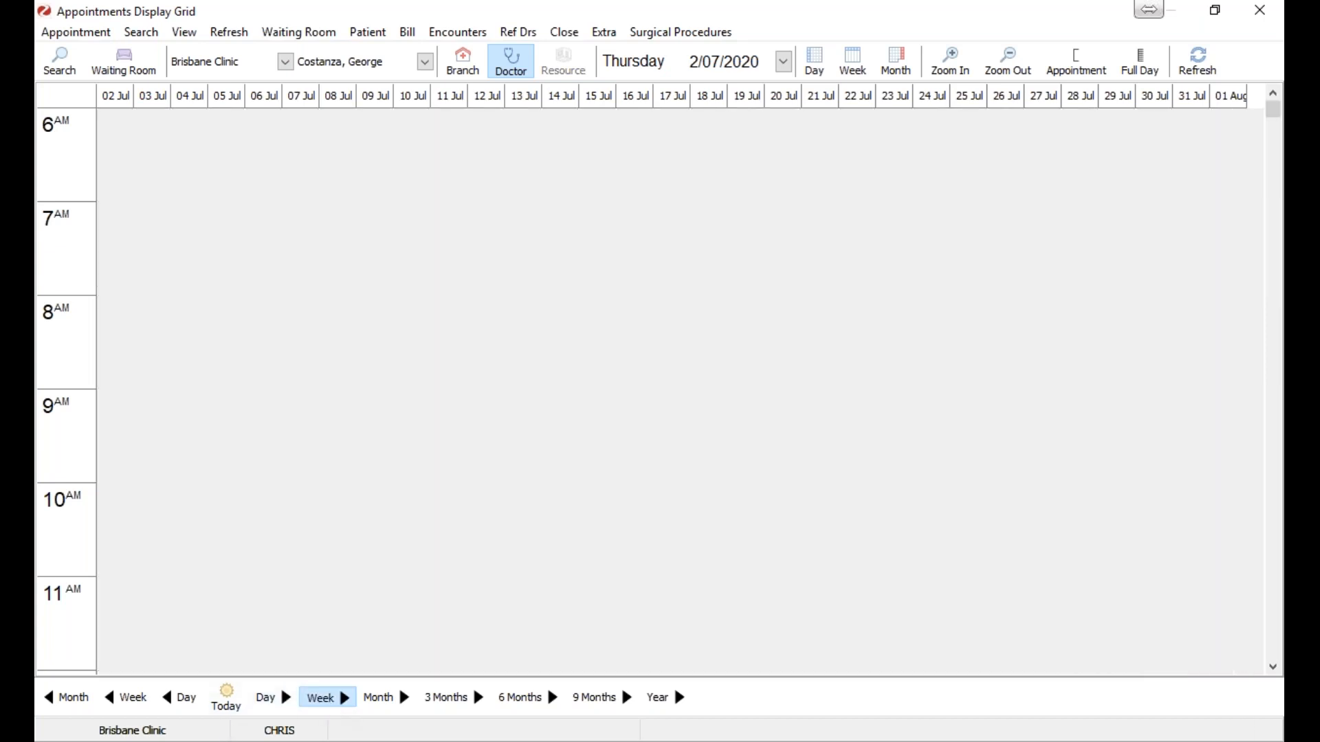
pyautogui.click(329, 698)
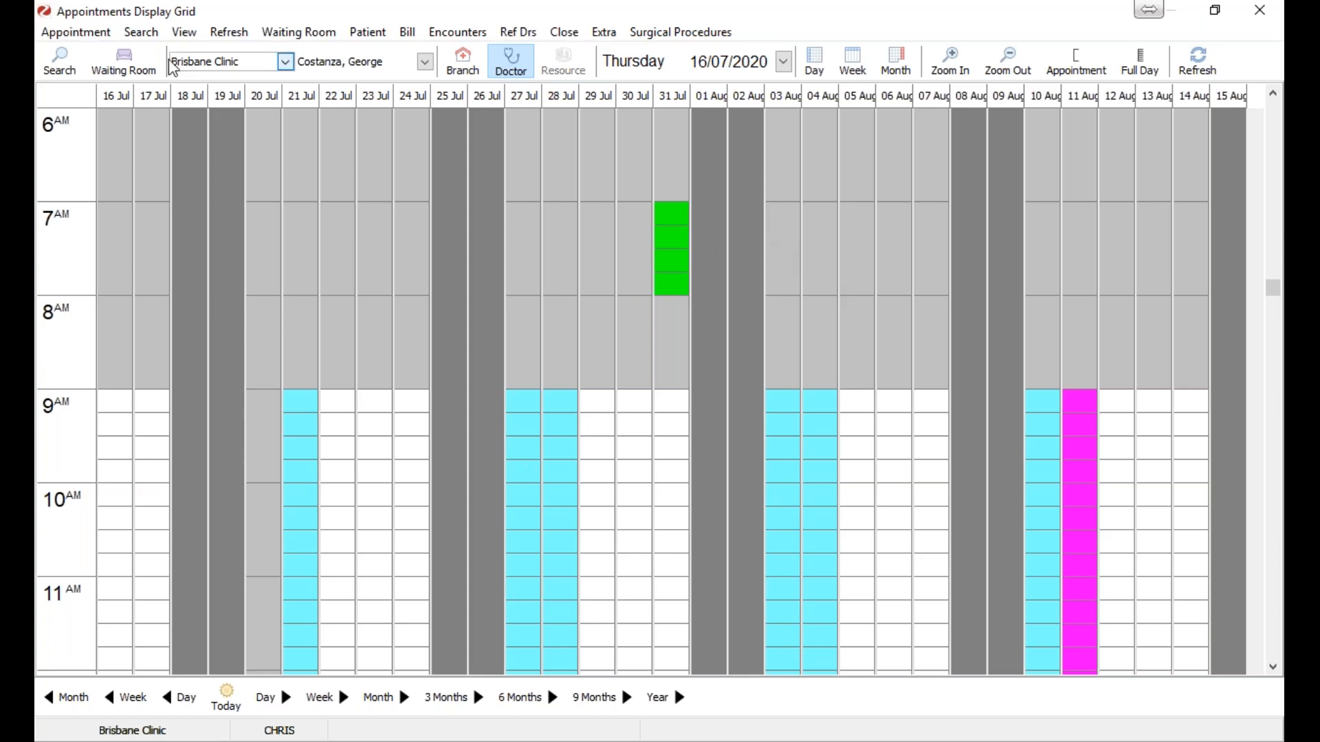
pyautogui.click(181, 34)
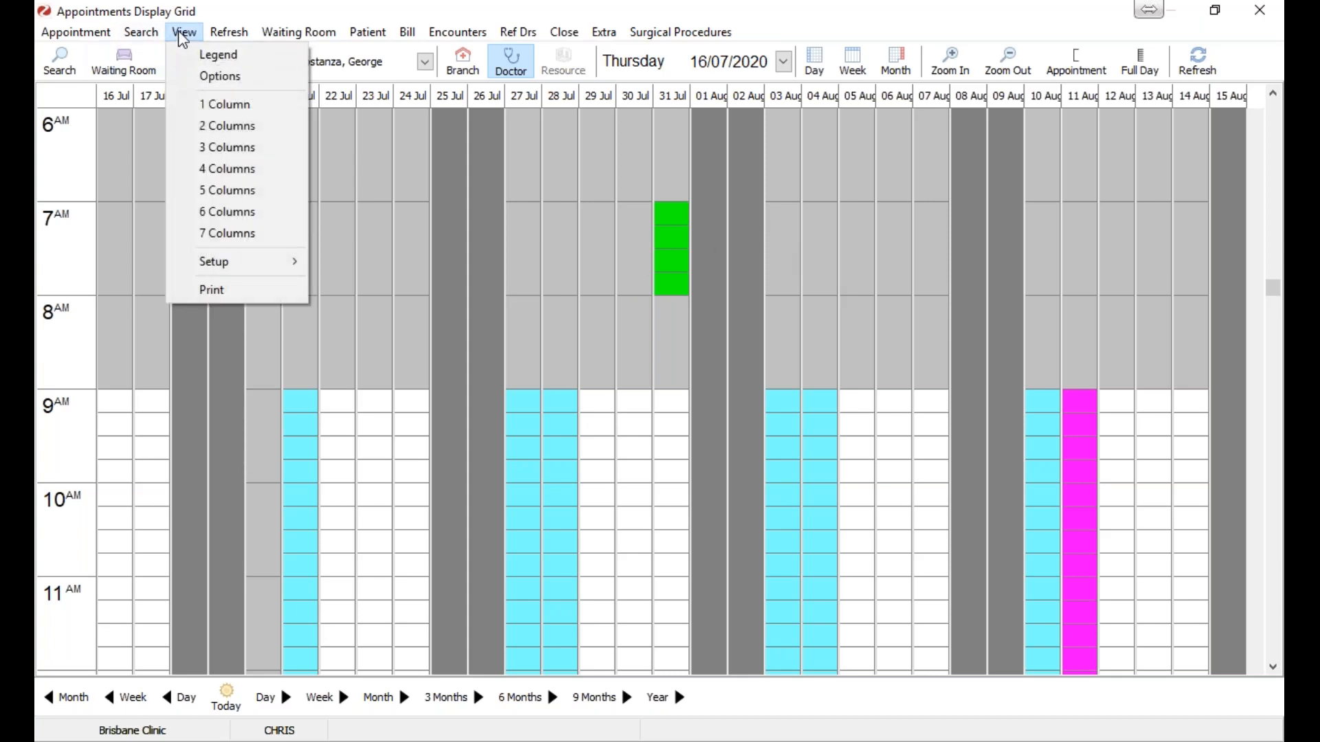
pyautogui.click(183, 34)
pyautogui.click(224, 690)
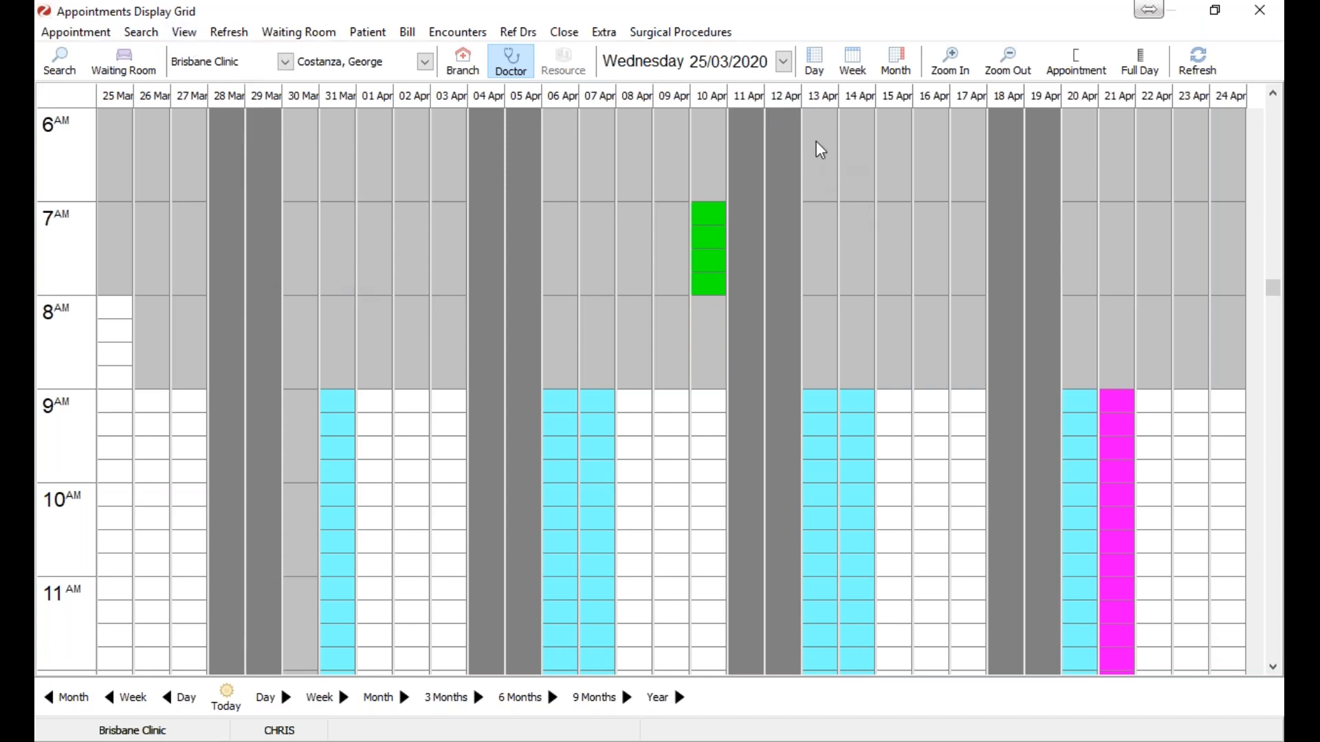
# Step: Reopen the schedule setup and show the first listed doctor's 28-day Brisbane Clinic schedule in the graphic display
pyautogui.click(184, 34)
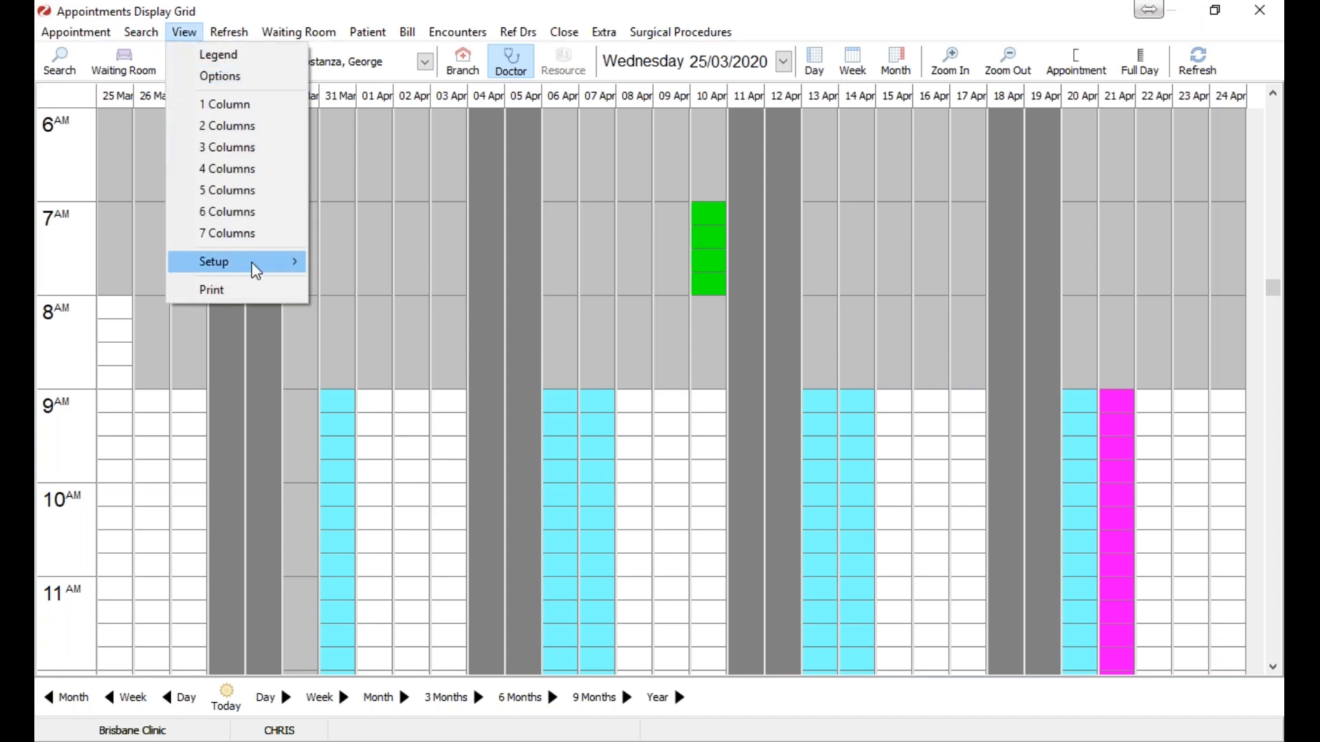
pyautogui.moveTo(256, 270)
pyautogui.click(350, 265)
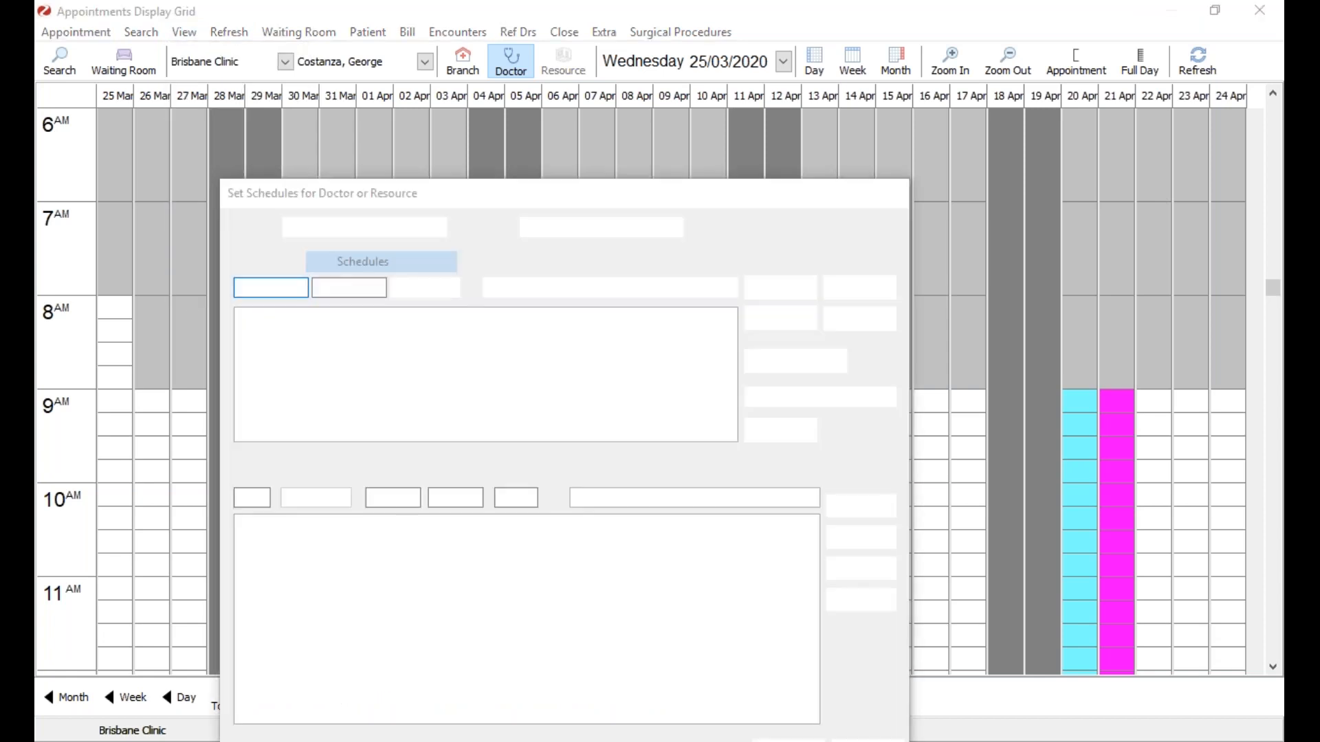
pyautogui.click(436, 227)
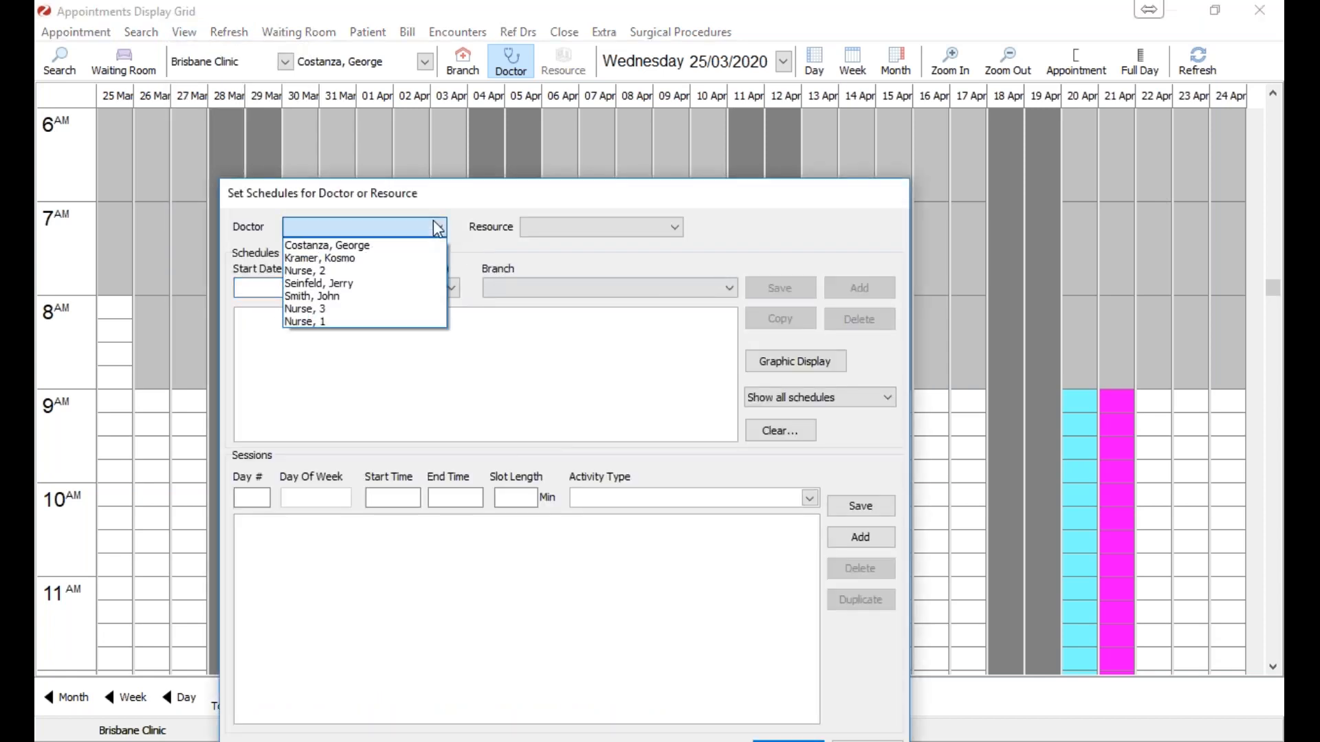
pyautogui.click(399, 247)
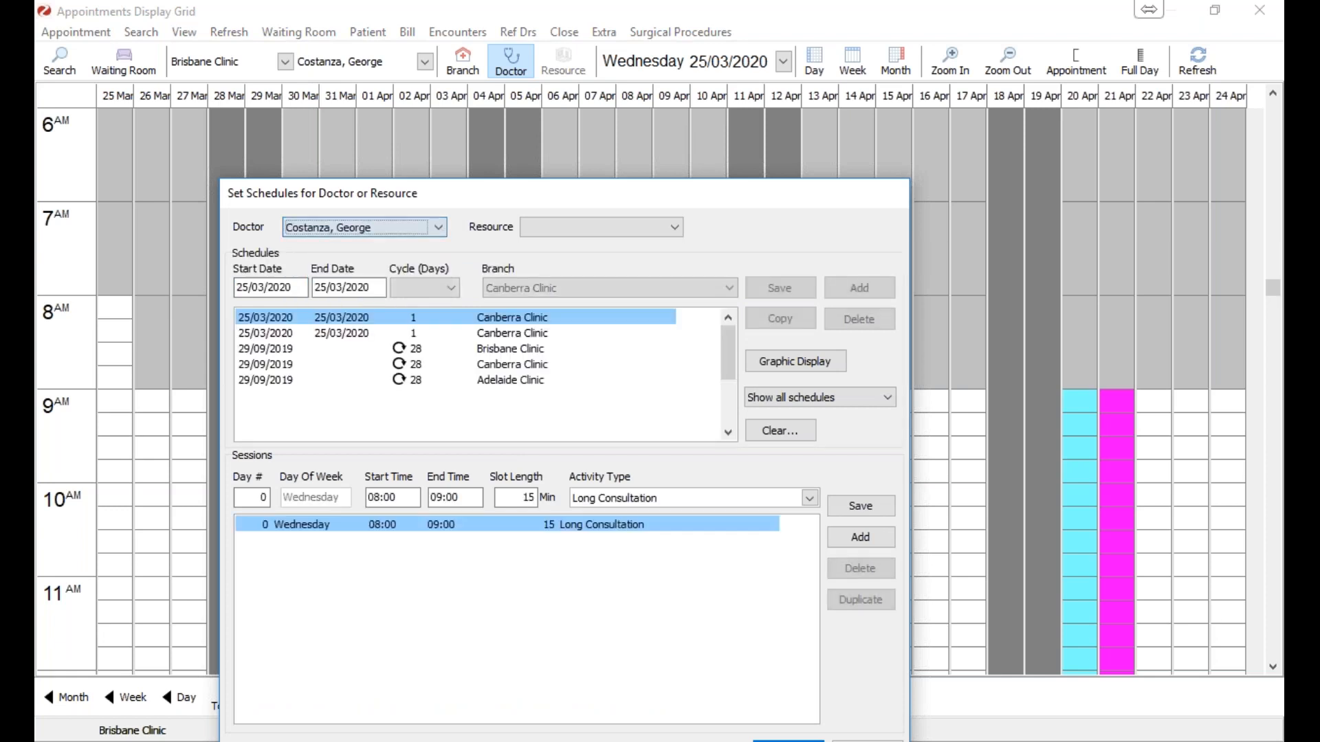
pyautogui.click(504, 350)
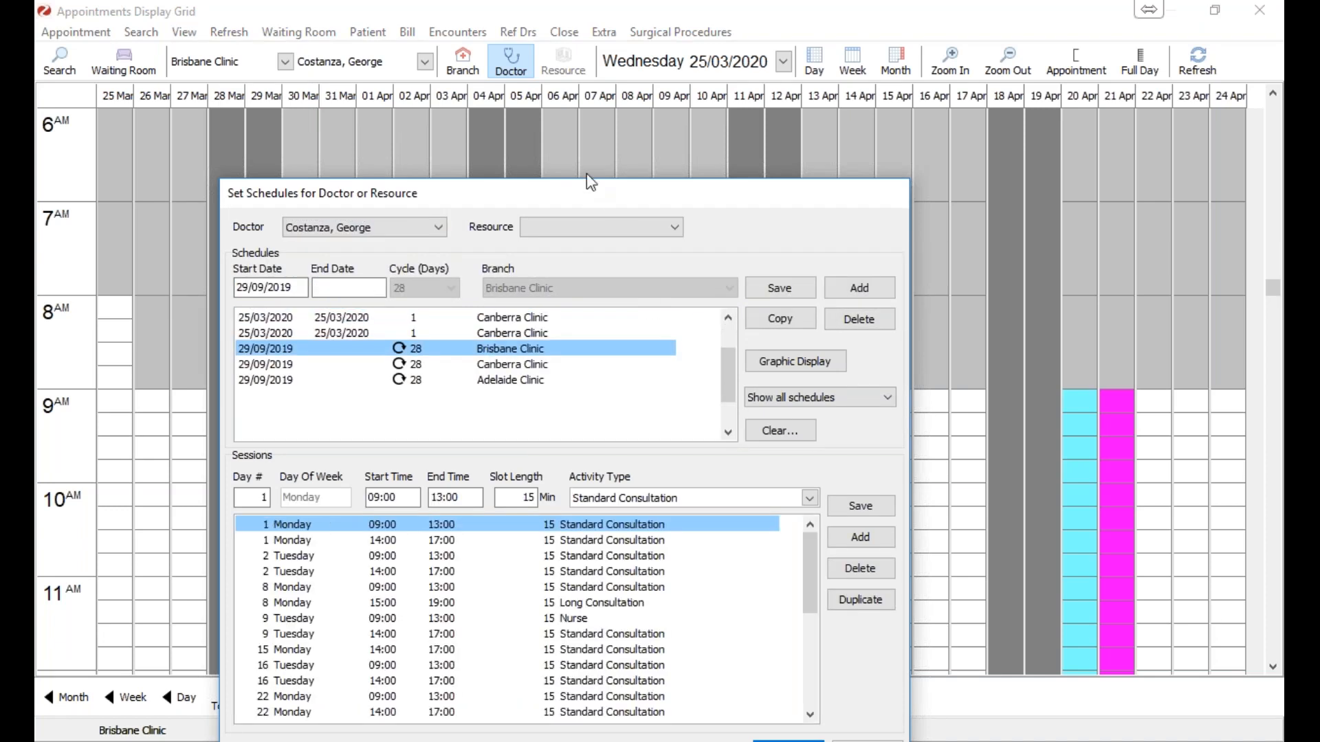
pyautogui.moveTo(588, 206); pyautogui.dragTo(572, 130)
pyautogui.click(776, 286)
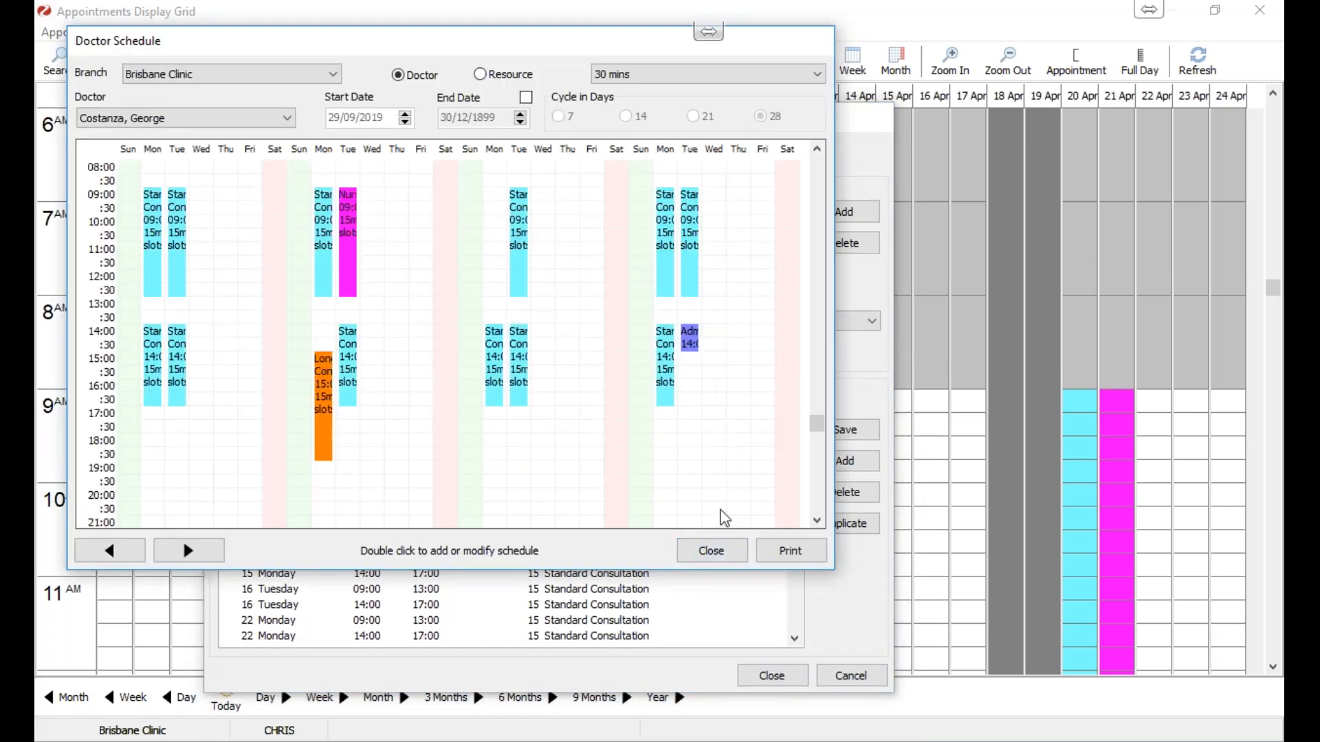
# Step: Close the graphic display and save 11/04/2020 as the end date of the 28-day Brisbane Clinic schedule that starts 29/09/2019
pyautogui.click(732, 548)
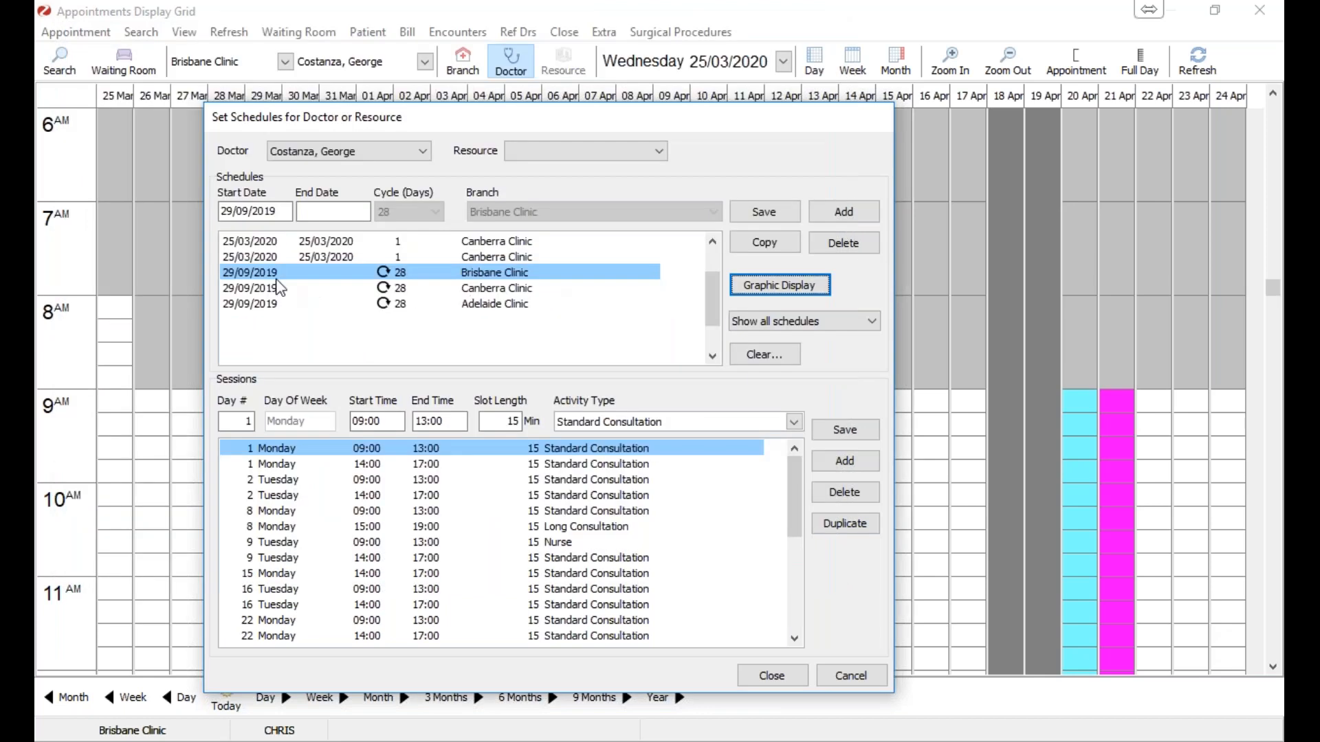
pyautogui.moveTo(383, 119); pyautogui.dragTo(471, 280)
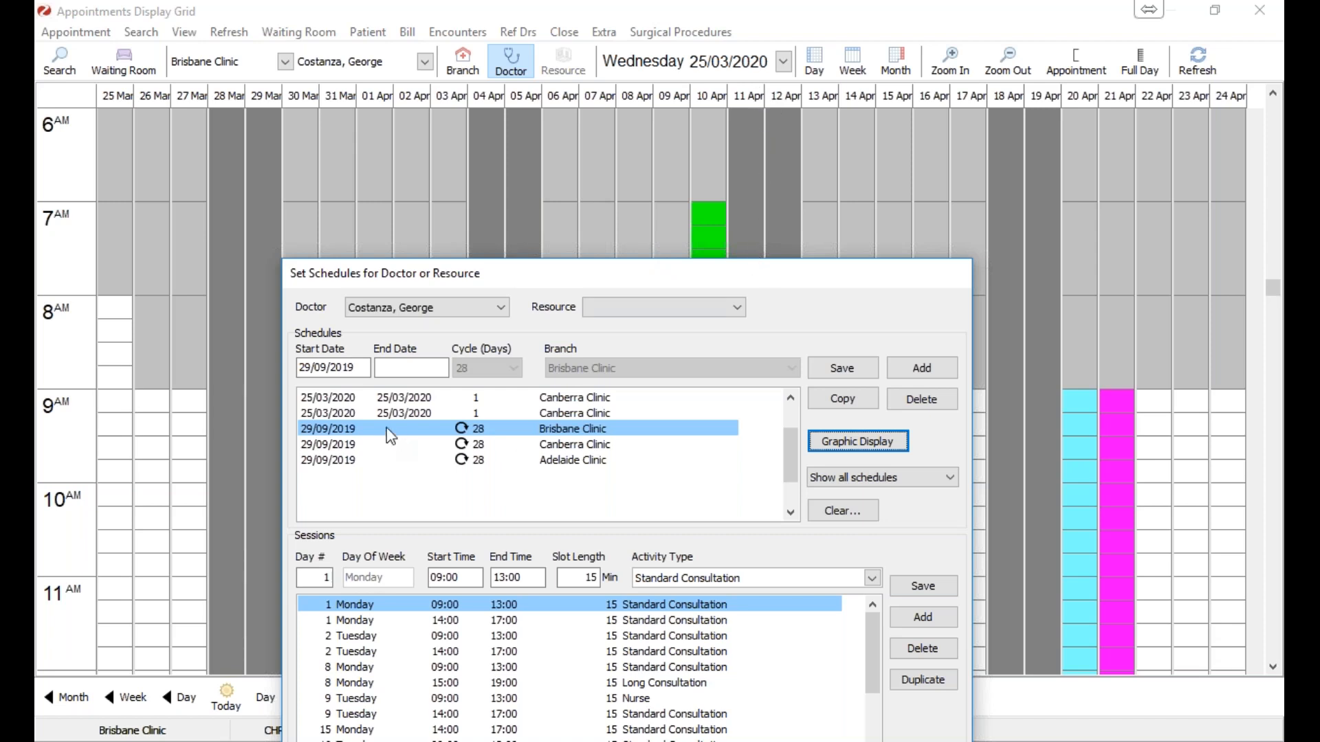
pyautogui.click(386, 368)
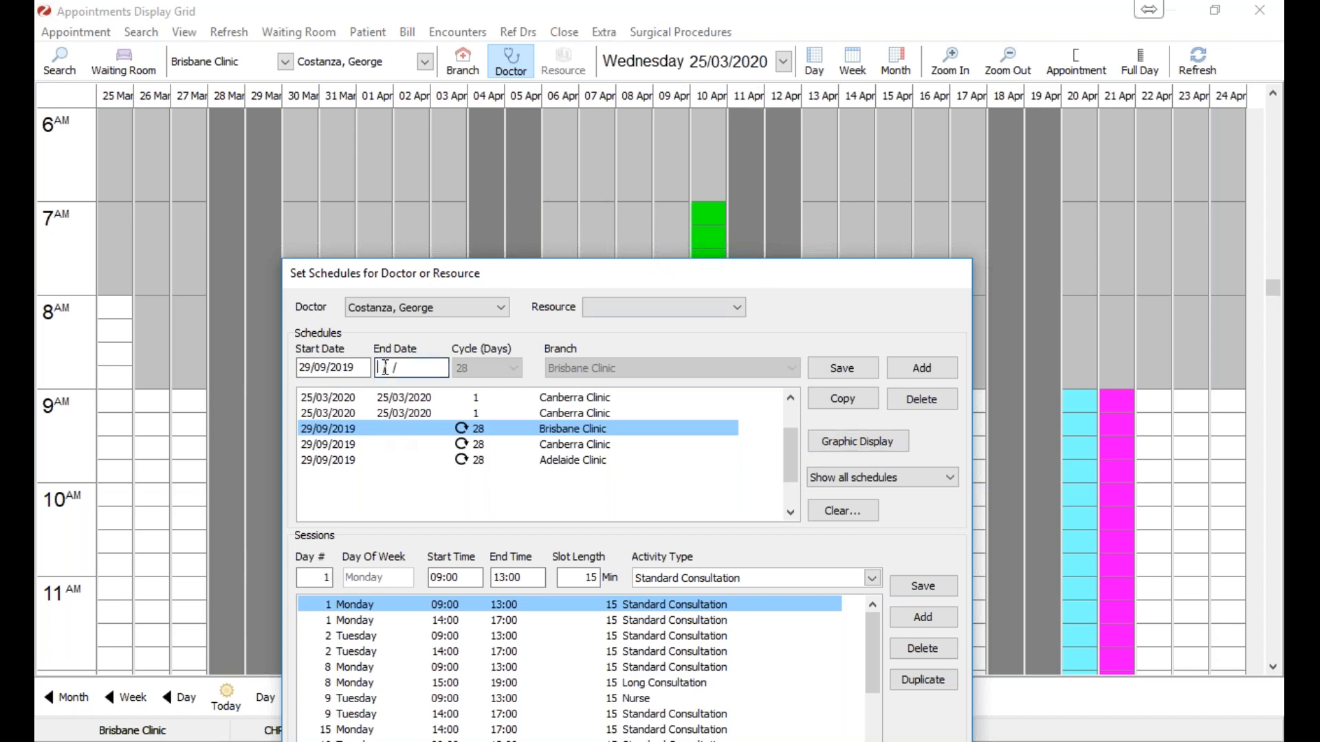
pyautogui.write('11/04/2020')
pyautogui.click(844, 369)
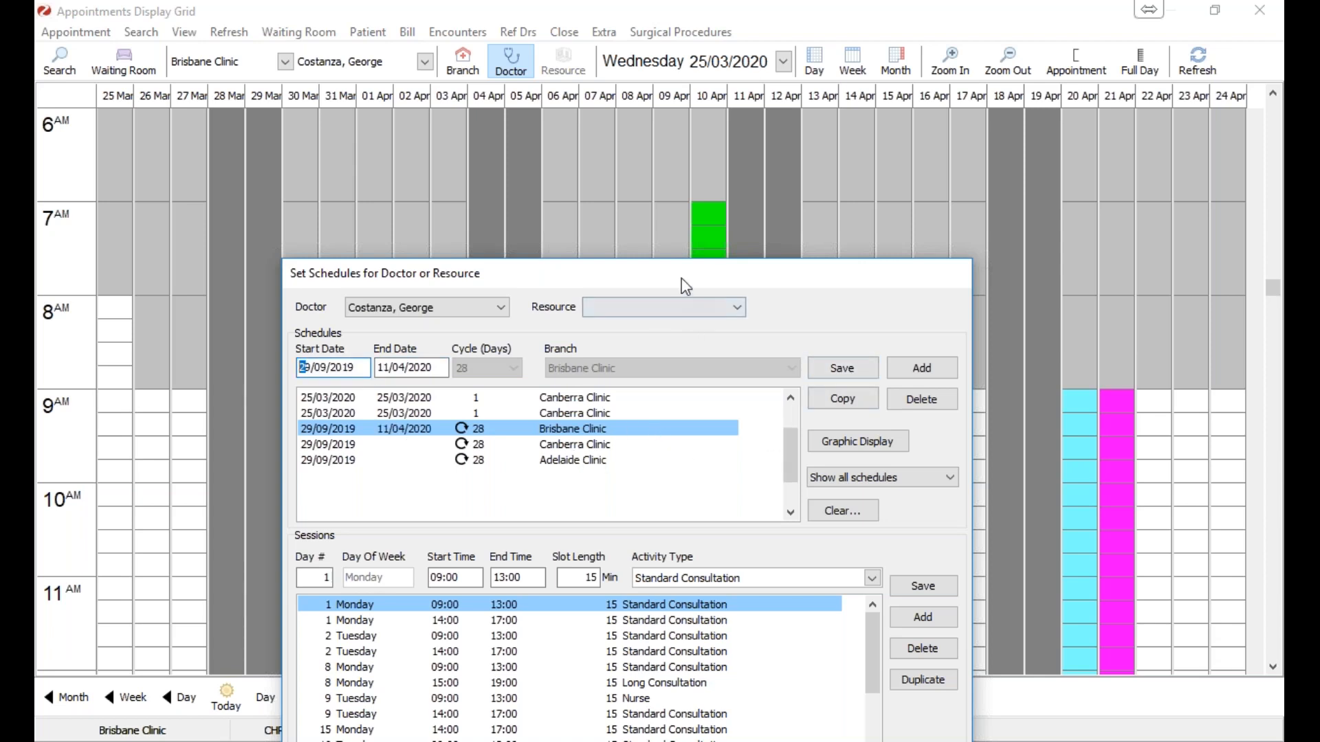
pyautogui.moveTo(687, 275); pyautogui.dragTo(683, 155)
pyautogui.click(869, 323)
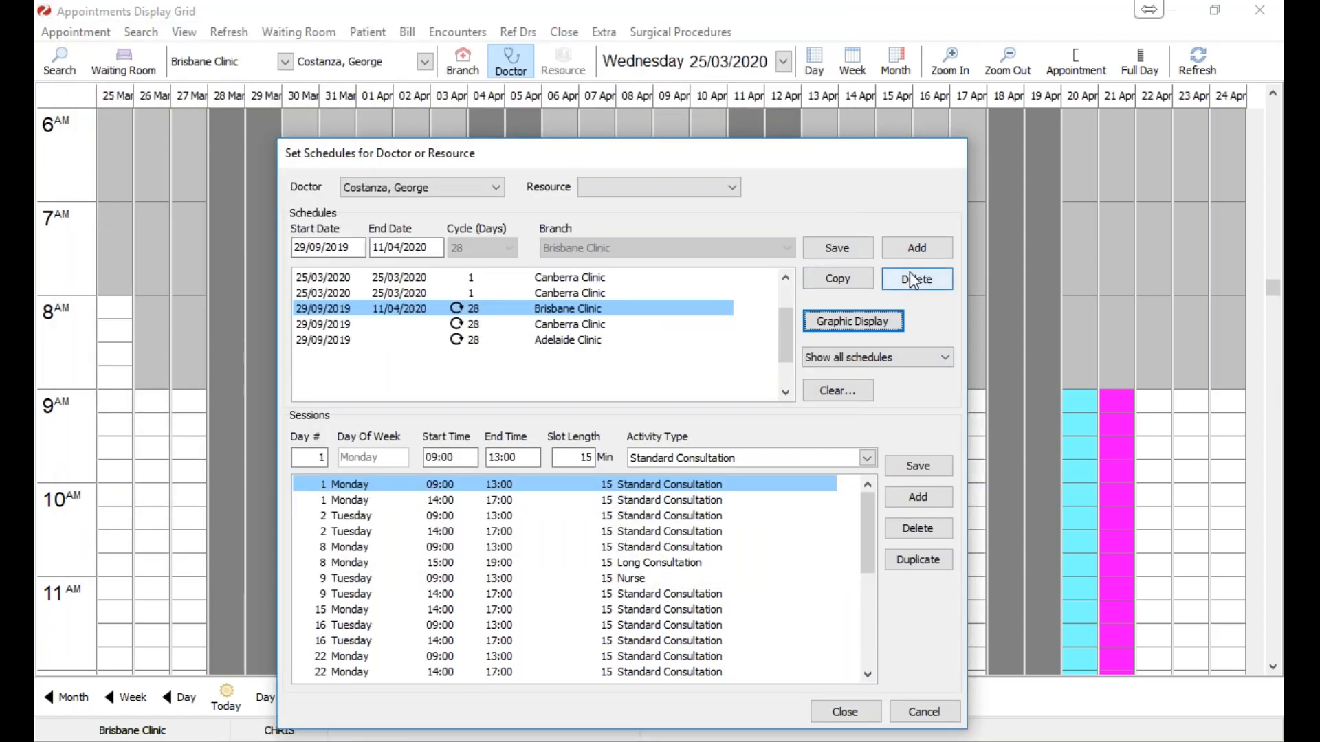
# Step: Copy the ended Brisbane Clinic schedule for the same doctor and branch, with a new start date of 12/04/2020
pyautogui.moveTo(781, 157); pyautogui.dragTo(790, 235)
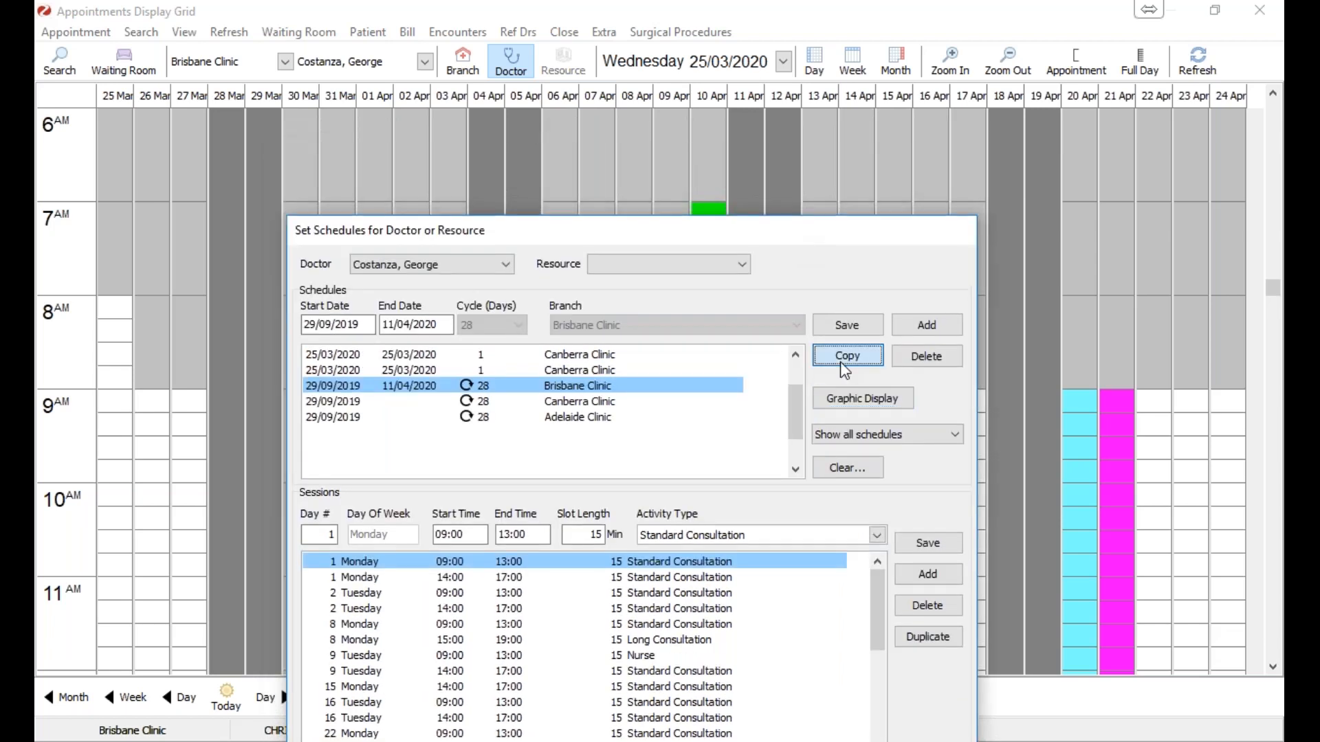
pyautogui.click(843, 359)
pyautogui.moveTo(801, 227); pyautogui.dragTo(1118, 272)
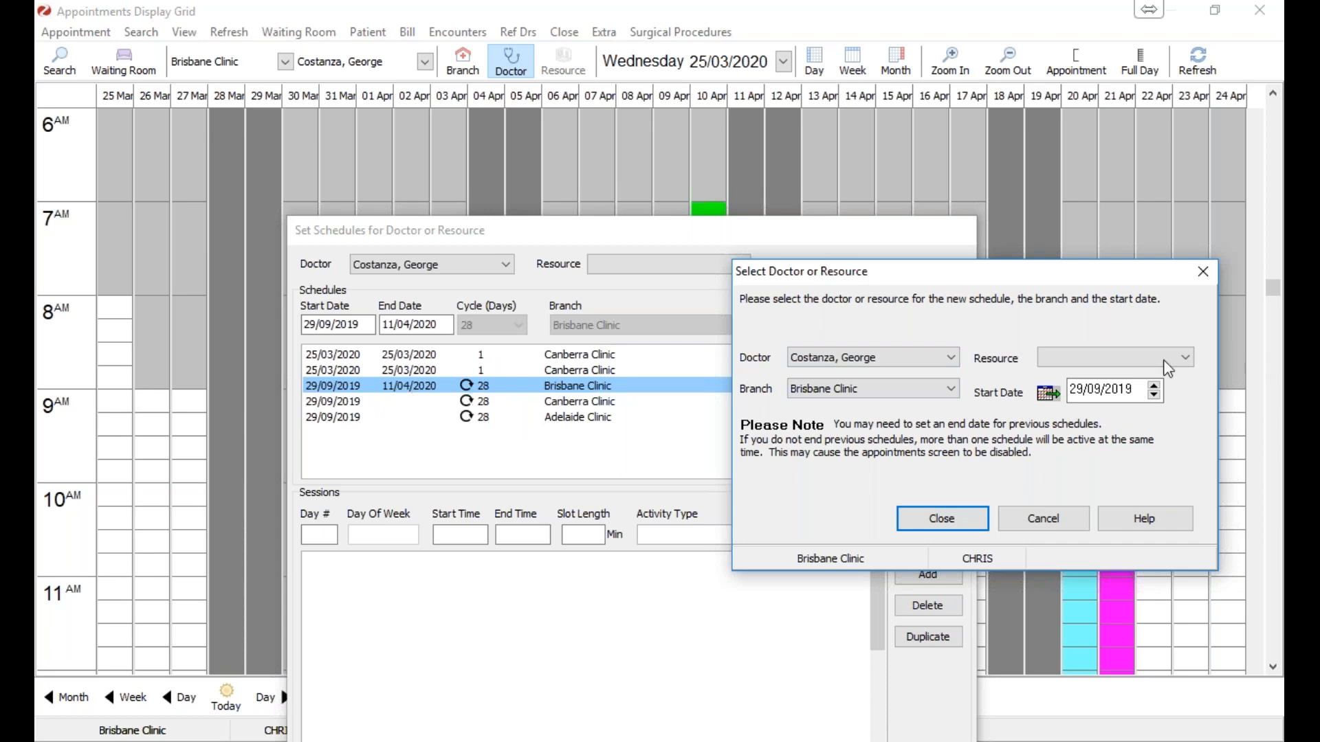
pyautogui.doubleClick(1075, 401)
pyautogui.click(1073, 387)
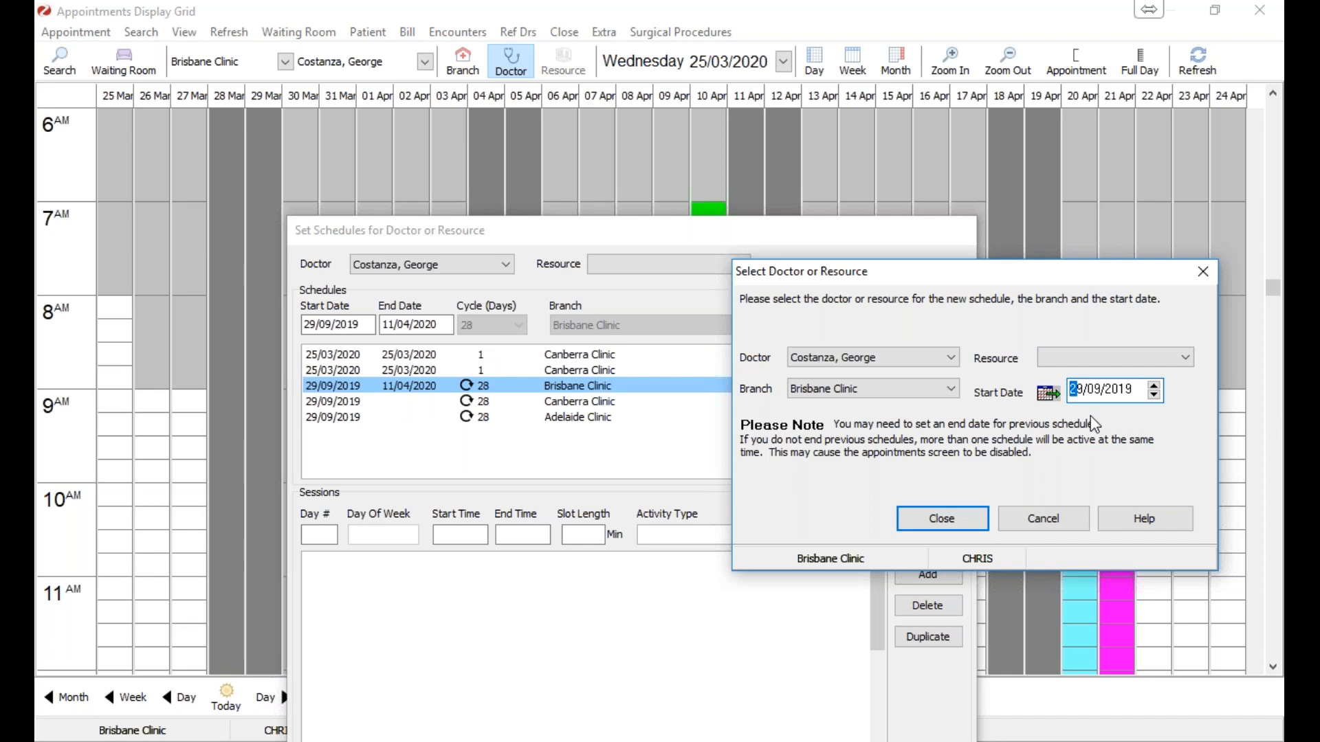
pyautogui.write('12/04/2020')
pyautogui.click(939, 521)
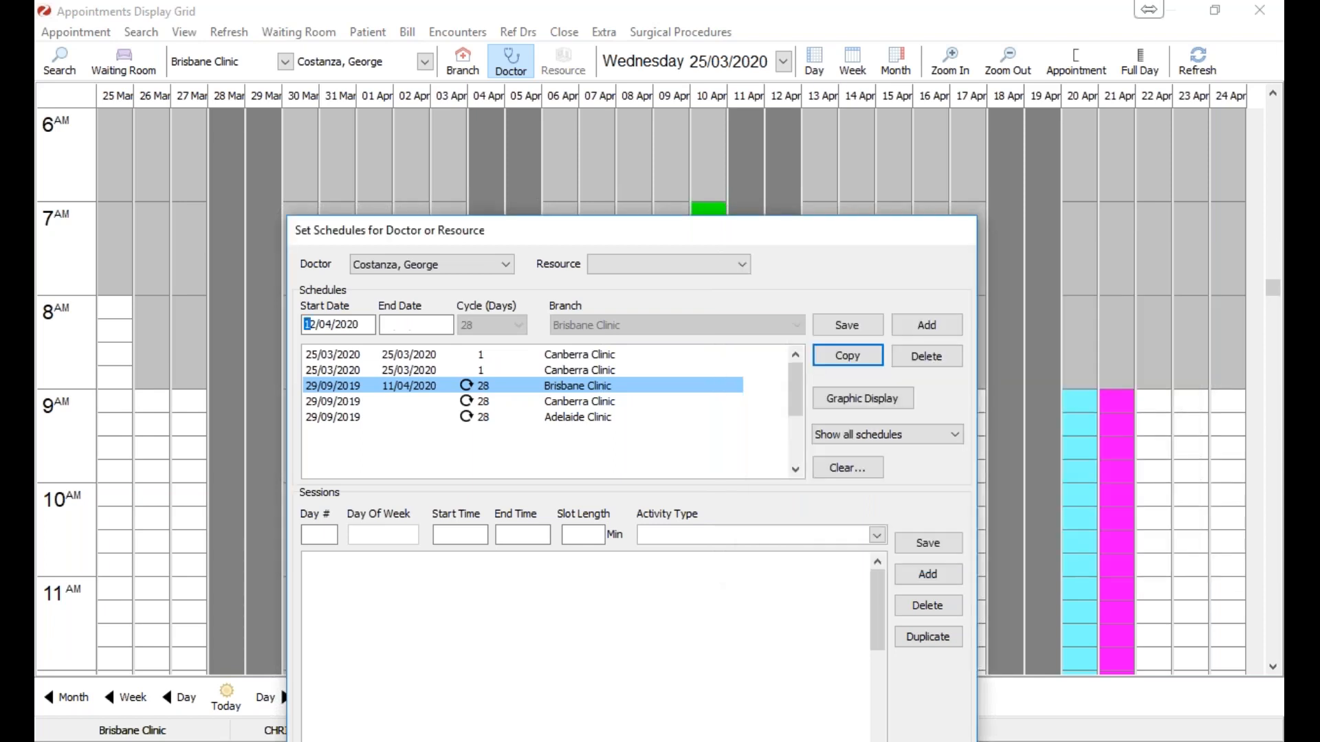
# Step: Compare the ended Brisbane Clinic schedule with the copy starting 12/04/2020, and view the copy in the graphic display
pyautogui.click(404, 402)
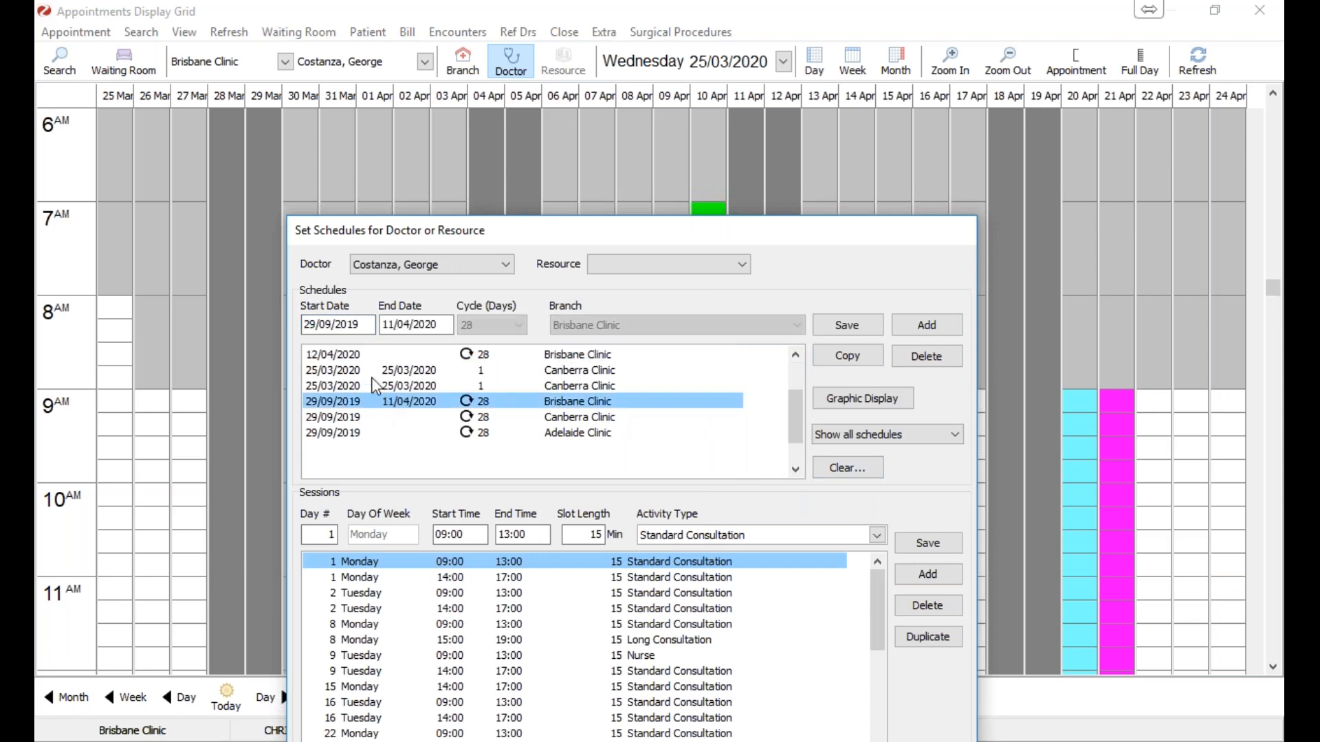
pyautogui.click(340, 355)
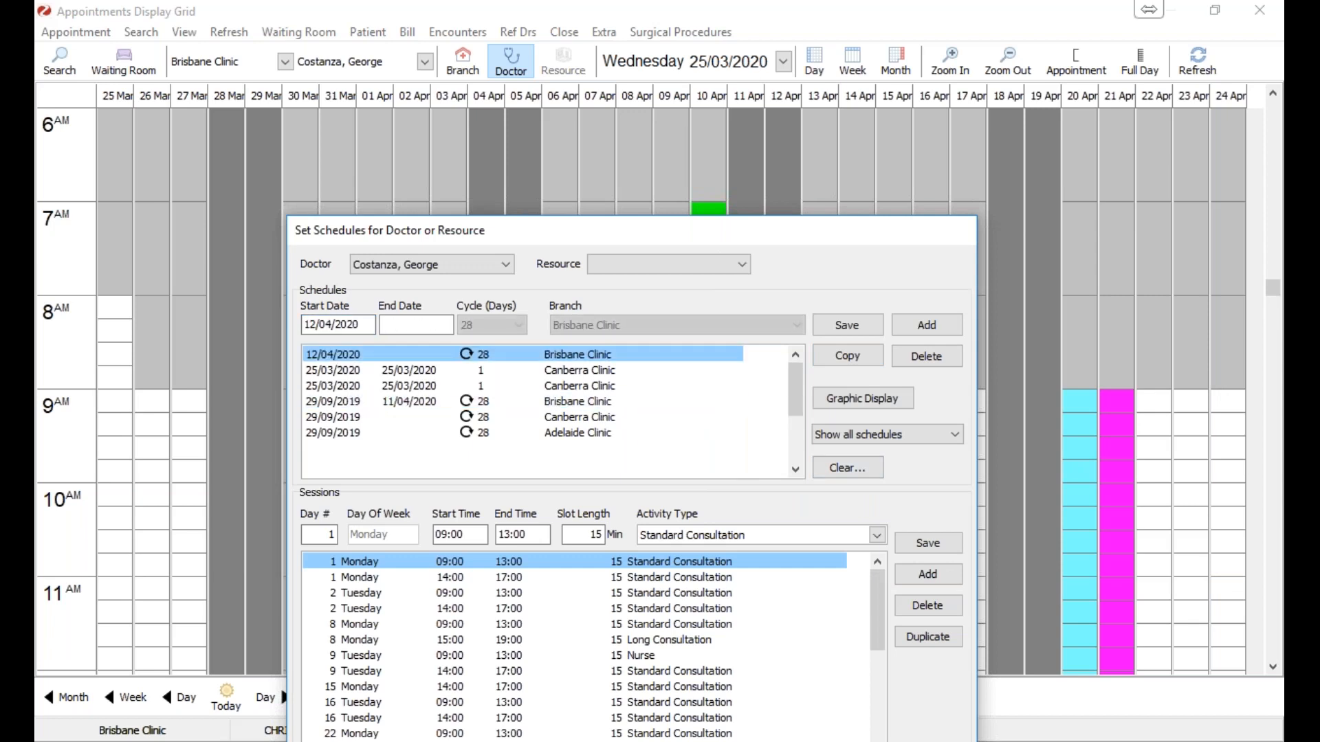
pyautogui.click(863, 403)
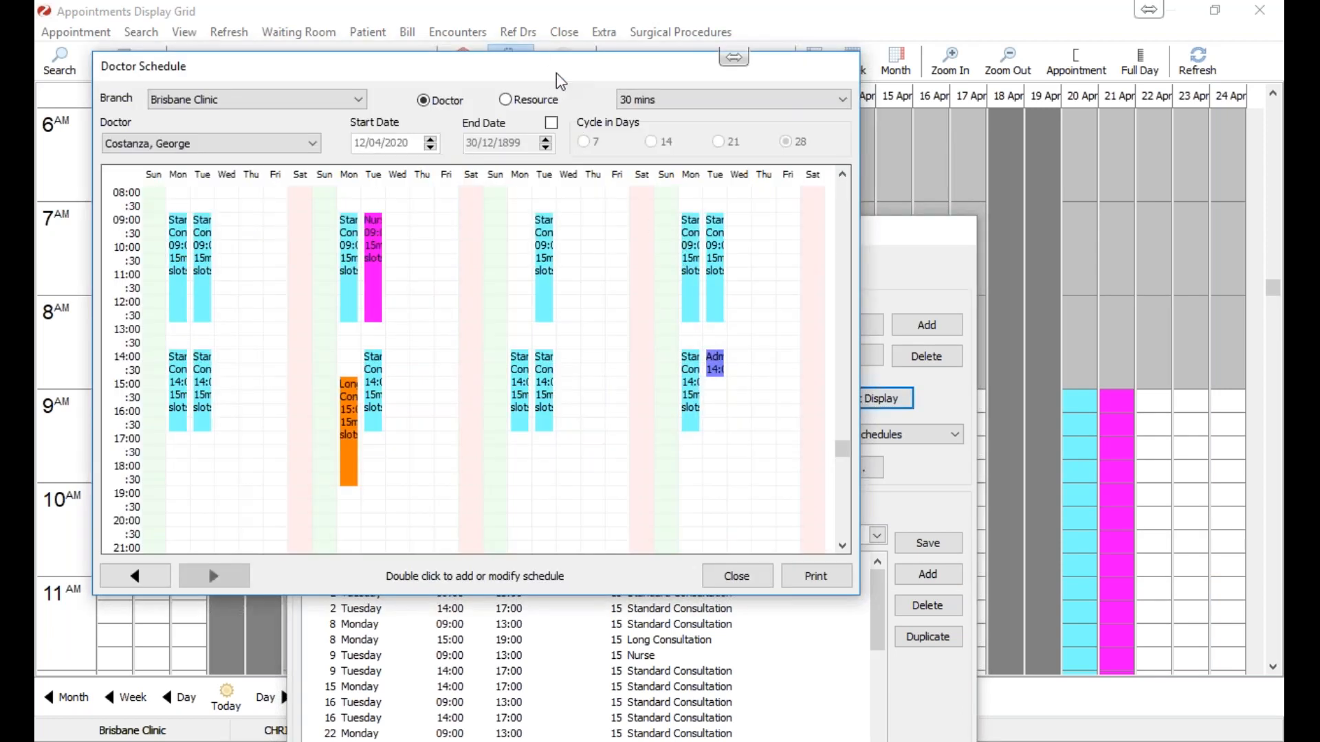
pyautogui.moveTo(602, 86); pyautogui.dragTo(823, 106)
pyautogui.click(1026, 626)
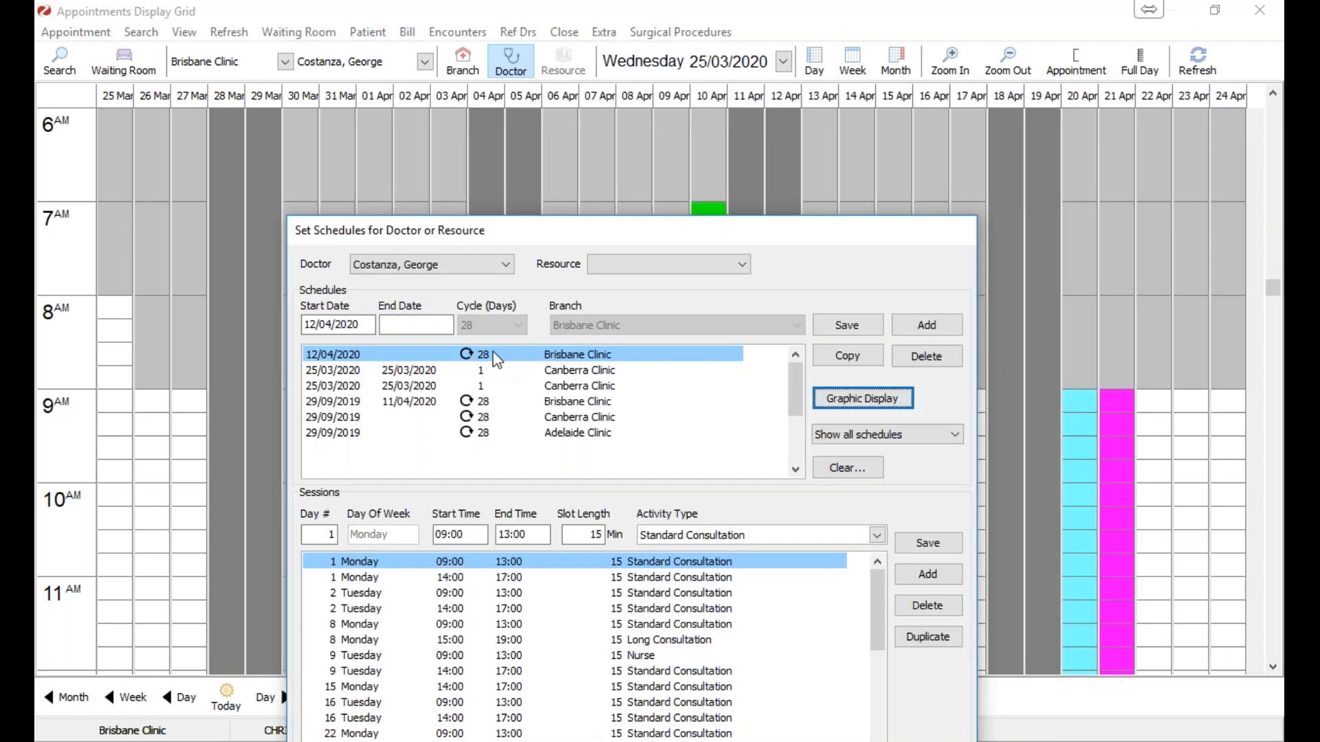
# Step: In the graphic display of the schedule starting 12/04/2020, delete the third Monday's 14:00 Standard Consultation session
pyautogui.click(859, 400)
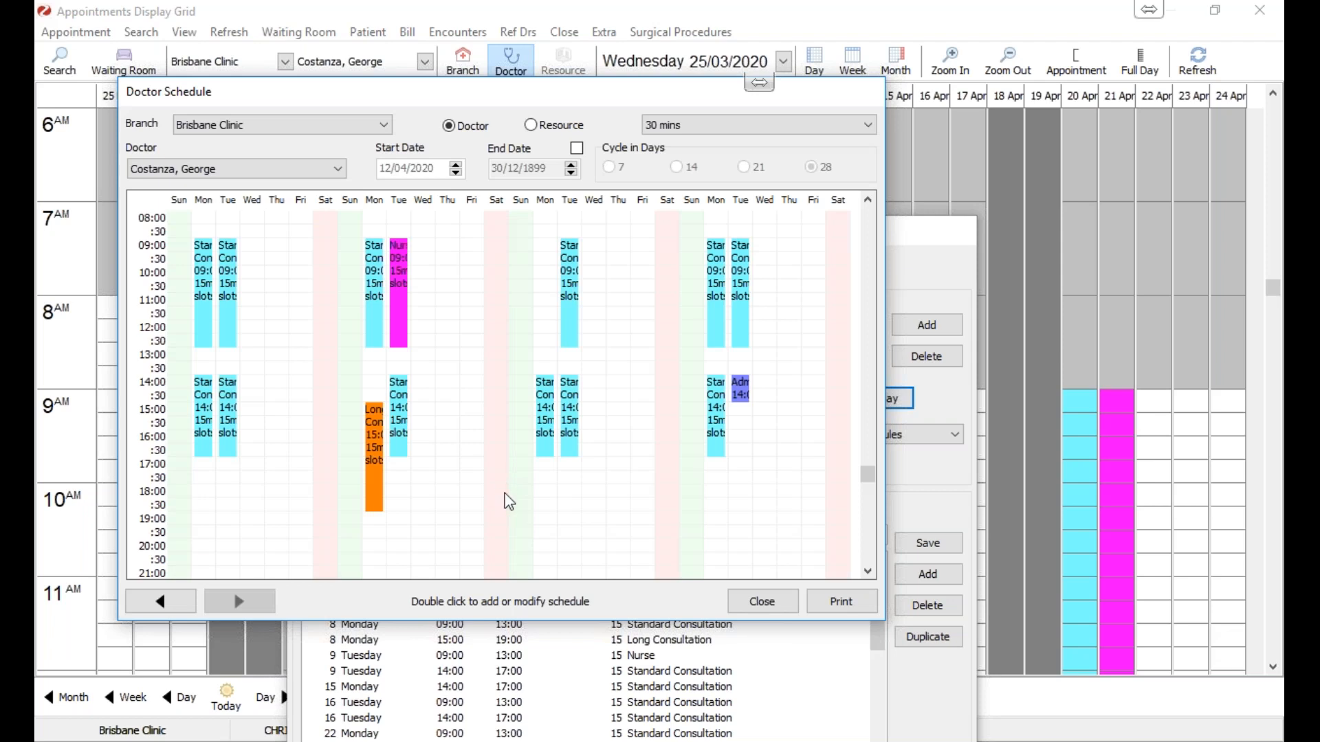
pyautogui.rightClick(550, 389)
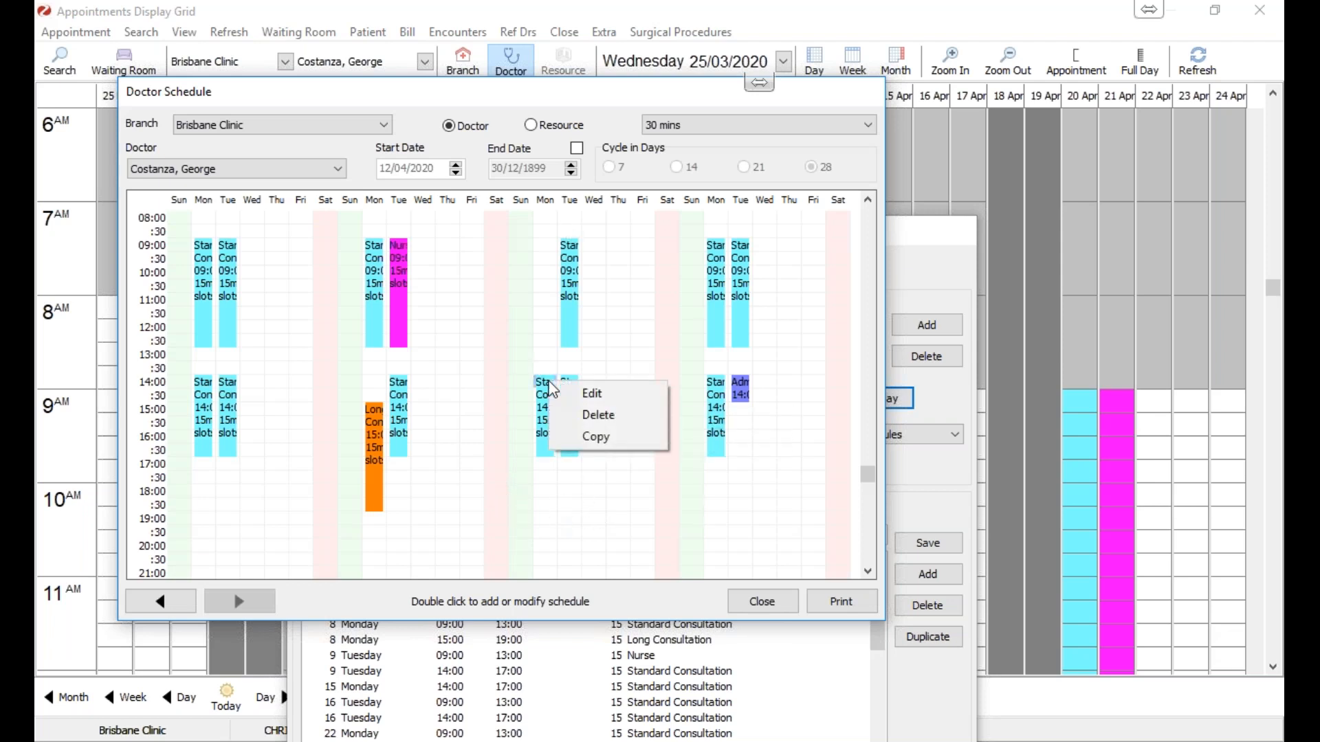
pyautogui.click(598, 415)
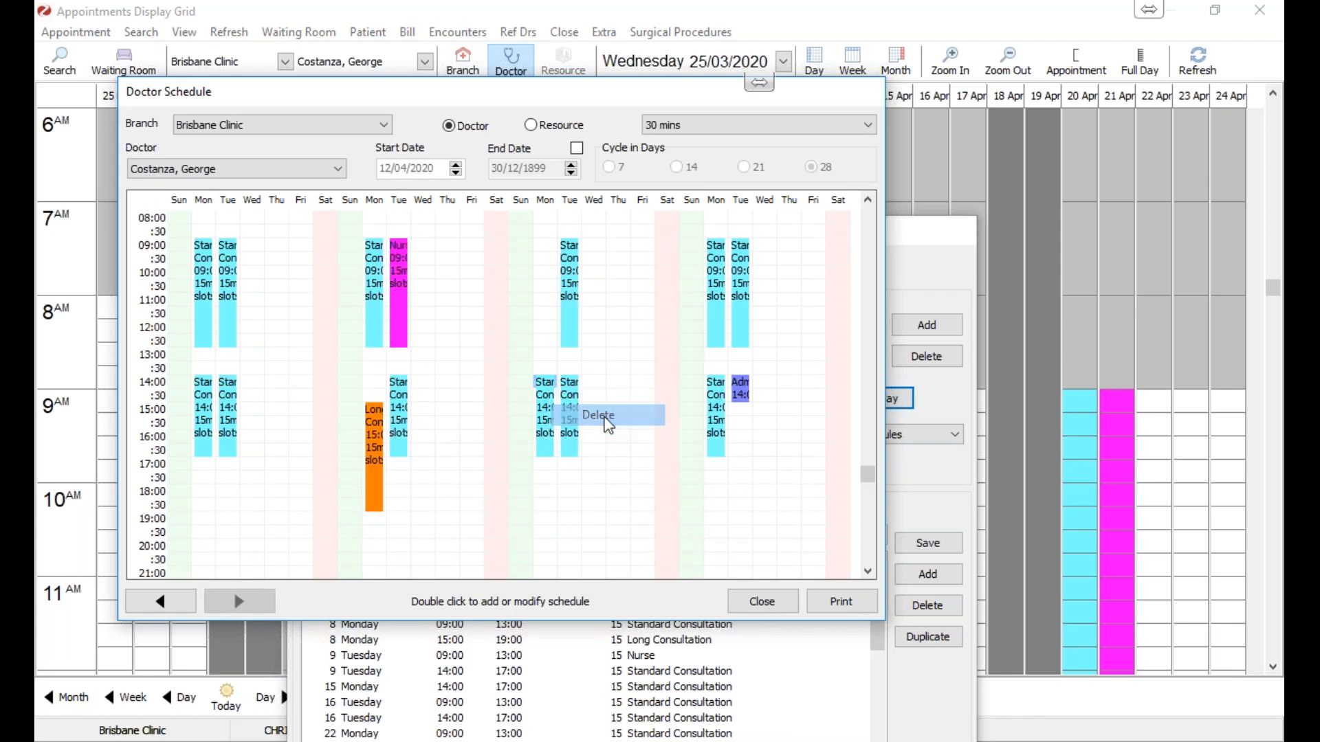
# Step: Copy the third Tuesday's 09:00 Standard Consultation session and paste it at 09:00 on the Monday before it
pyautogui.rightClick(571, 248)
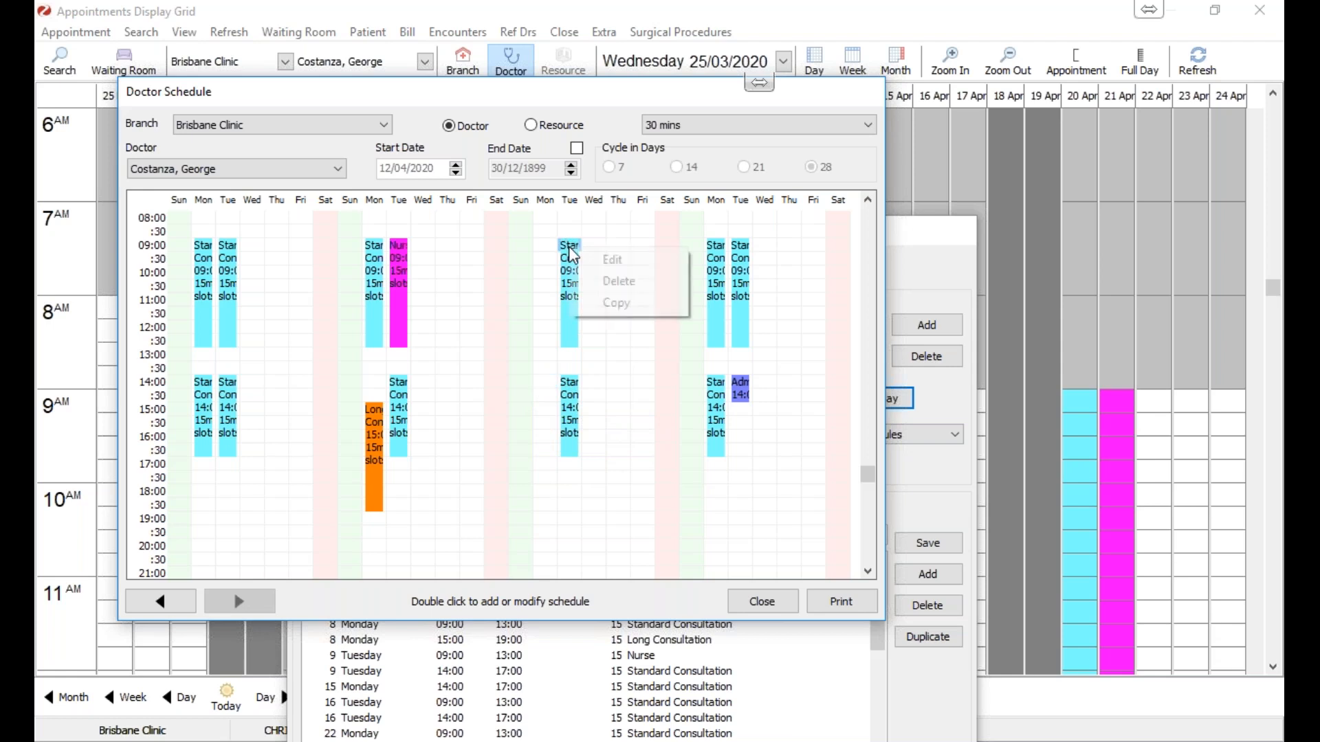
pyautogui.click(657, 314)
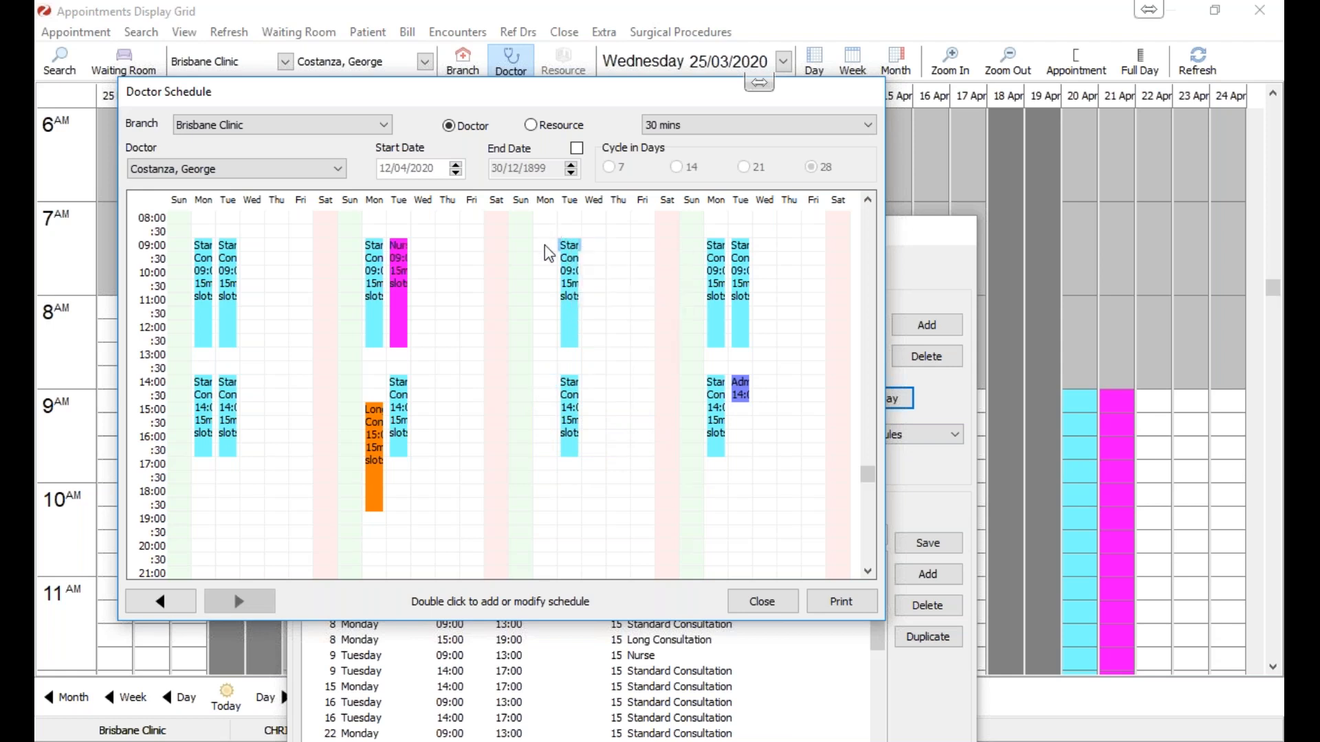
pyautogui.rightClick(548, 249)
pyautogui.click(591, 280)
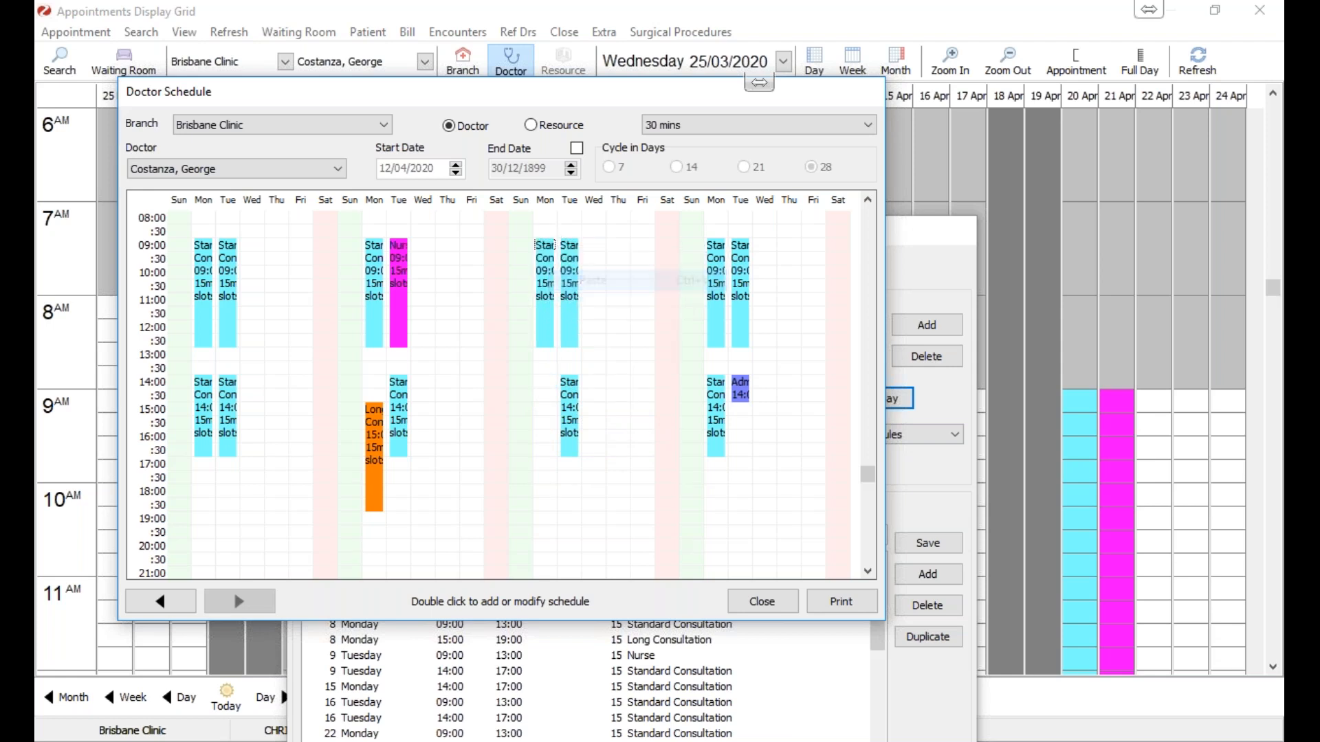
# Step: Add an Admin session from 13:00 to 13:30 on the second Monday (day 8), and close the graphic display
pyautogui.rightClick(379, 358)
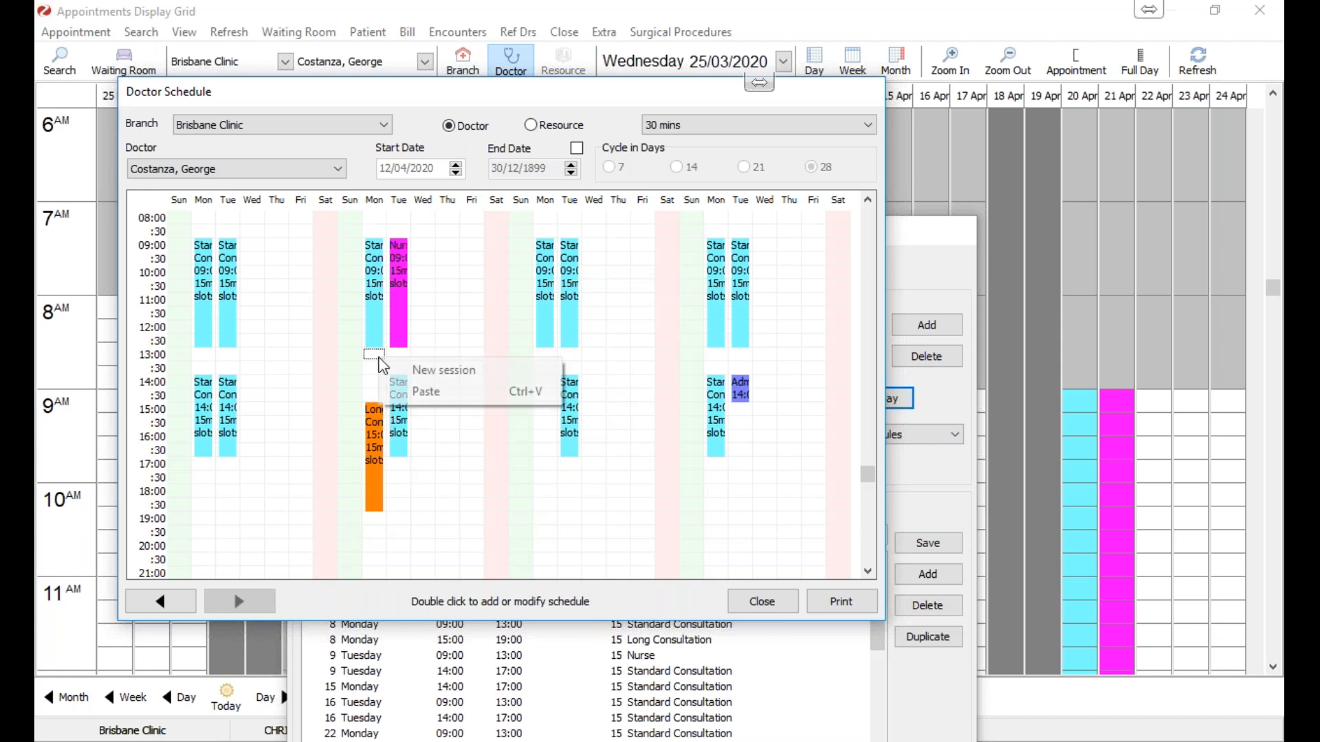
pyautogui.click(436, 371)
pyautogui.click(330, 256)
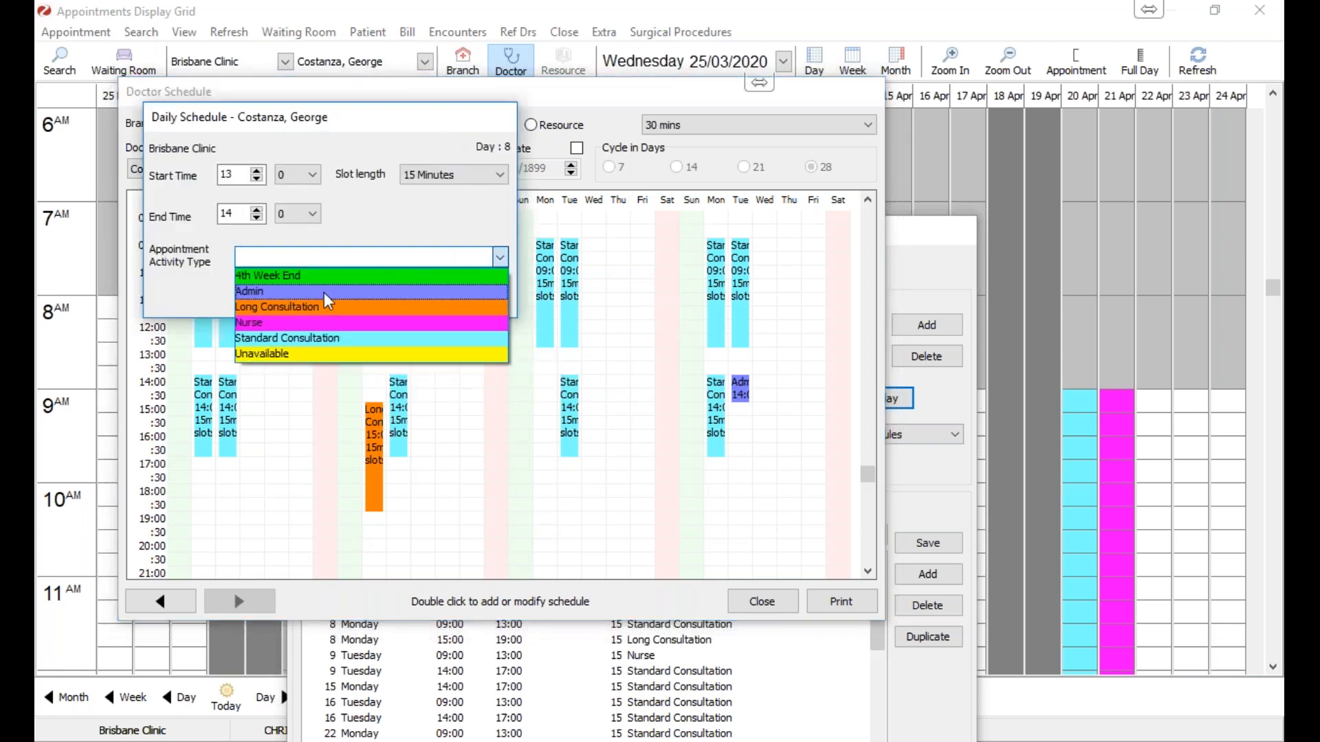
pyautogui.click(292, 291)
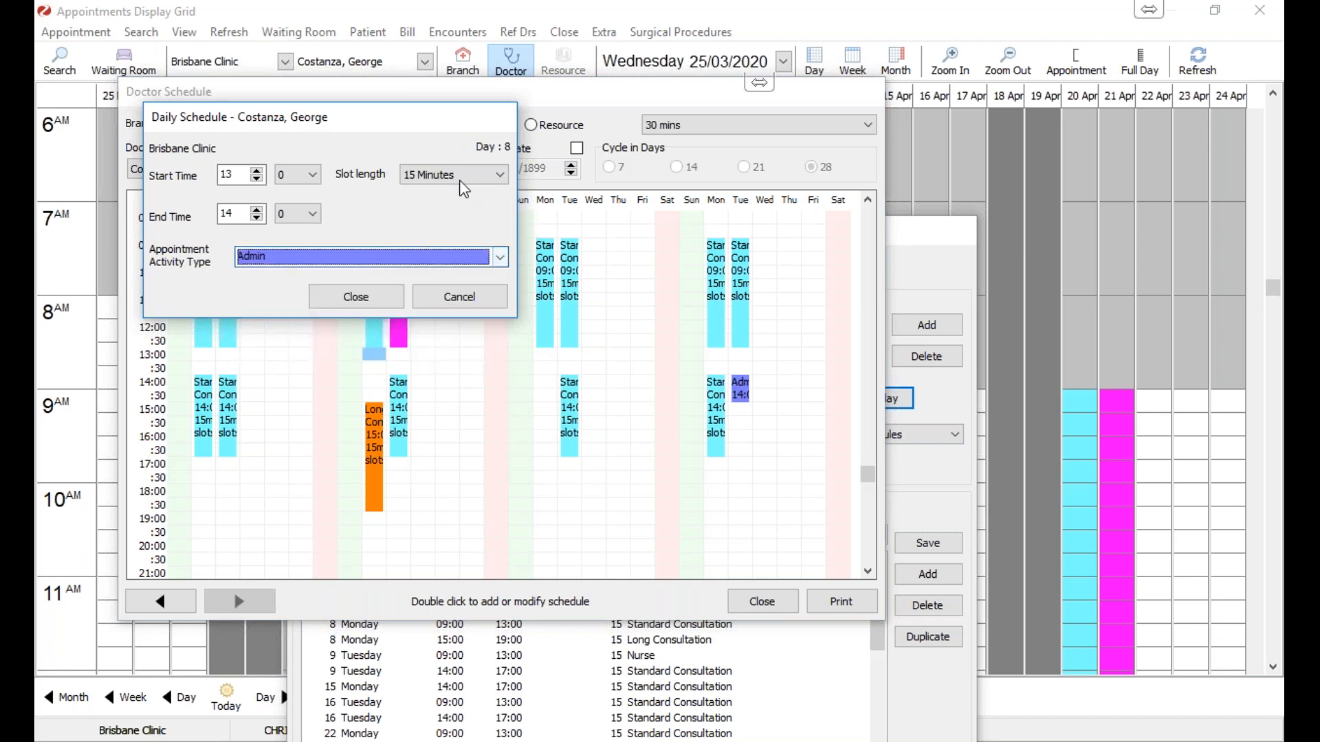
pyautogui.click(258, 210)
pyautogui.click(260, 217)
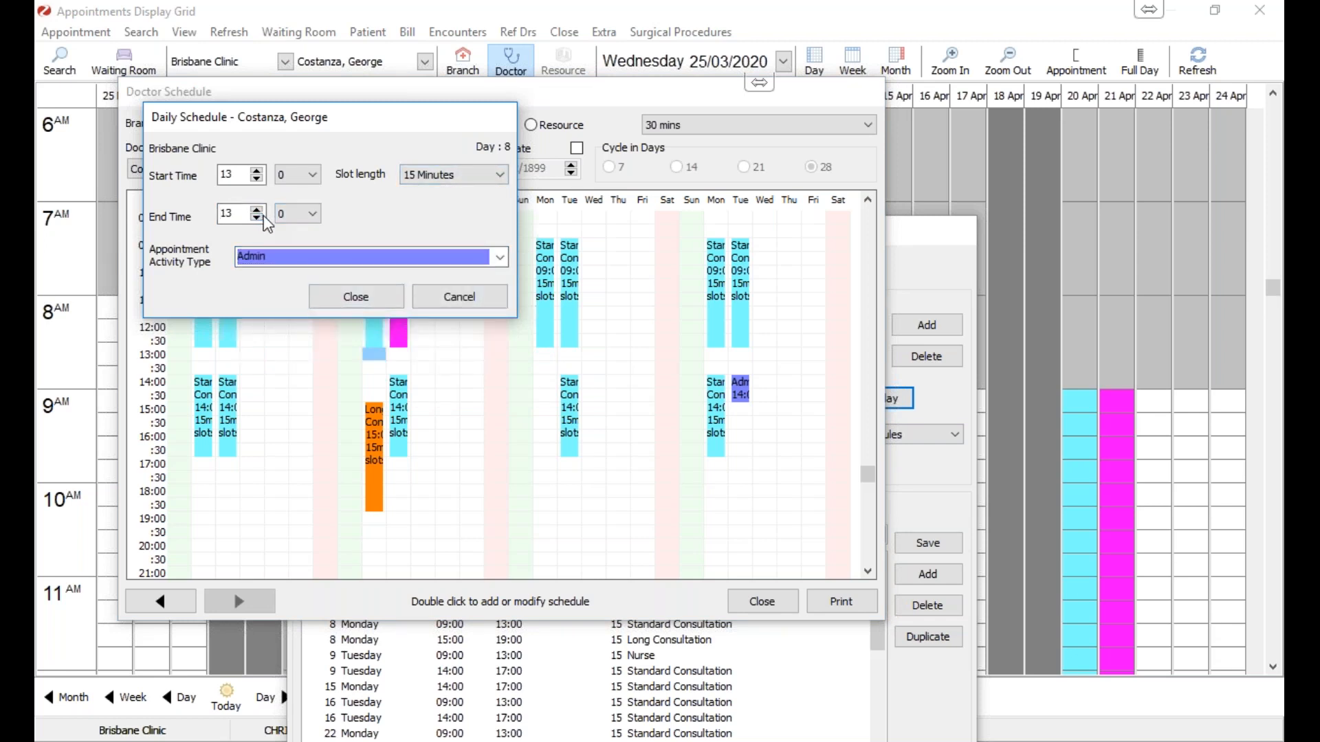
pyautogui.click(312, 214)
pyautogui.click(292, 273)
pyautogui.click(354, 296)
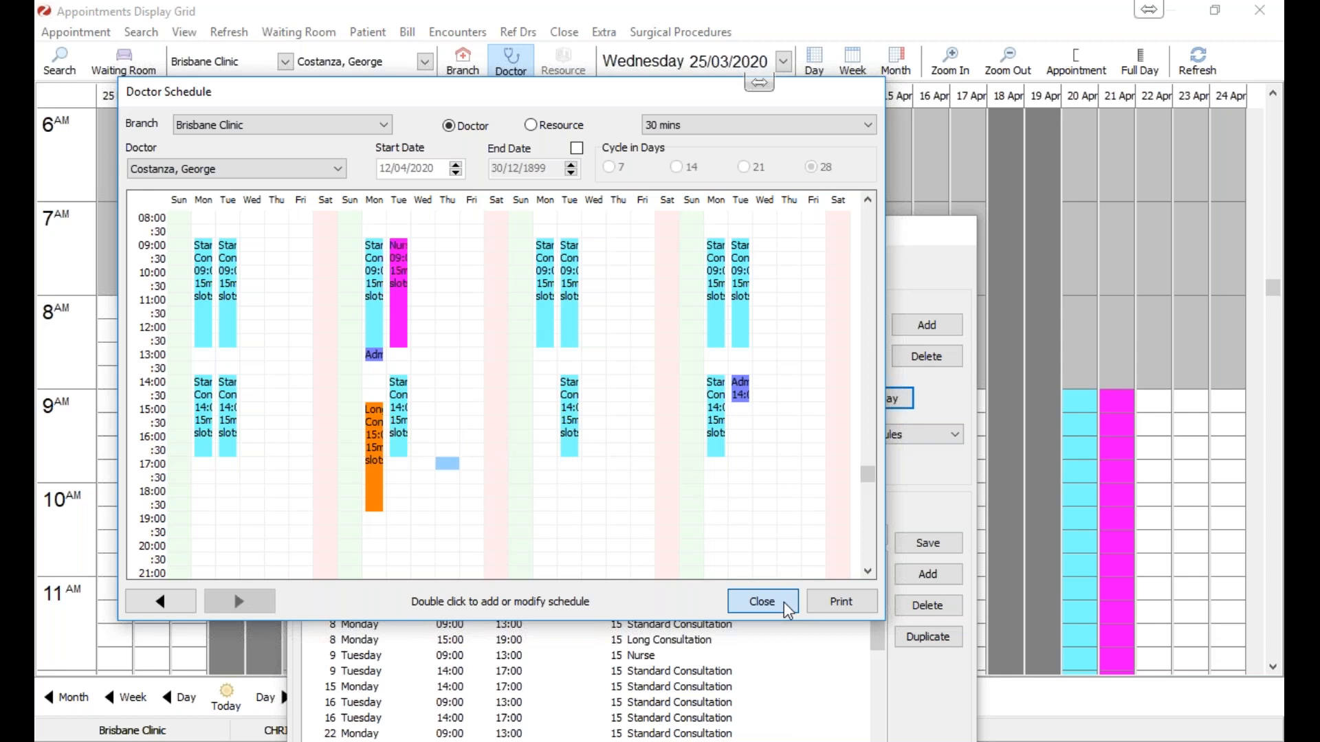
pyautogui.click(787, 608)
# Step: In the 28-day Canberra Clinic schedule's graphic display, set the second Wednesday's (day 10) 14:00 session to end at 18:00
pyautogui.moveTo(590, 227); pyautogui.dragTo(600, 165)
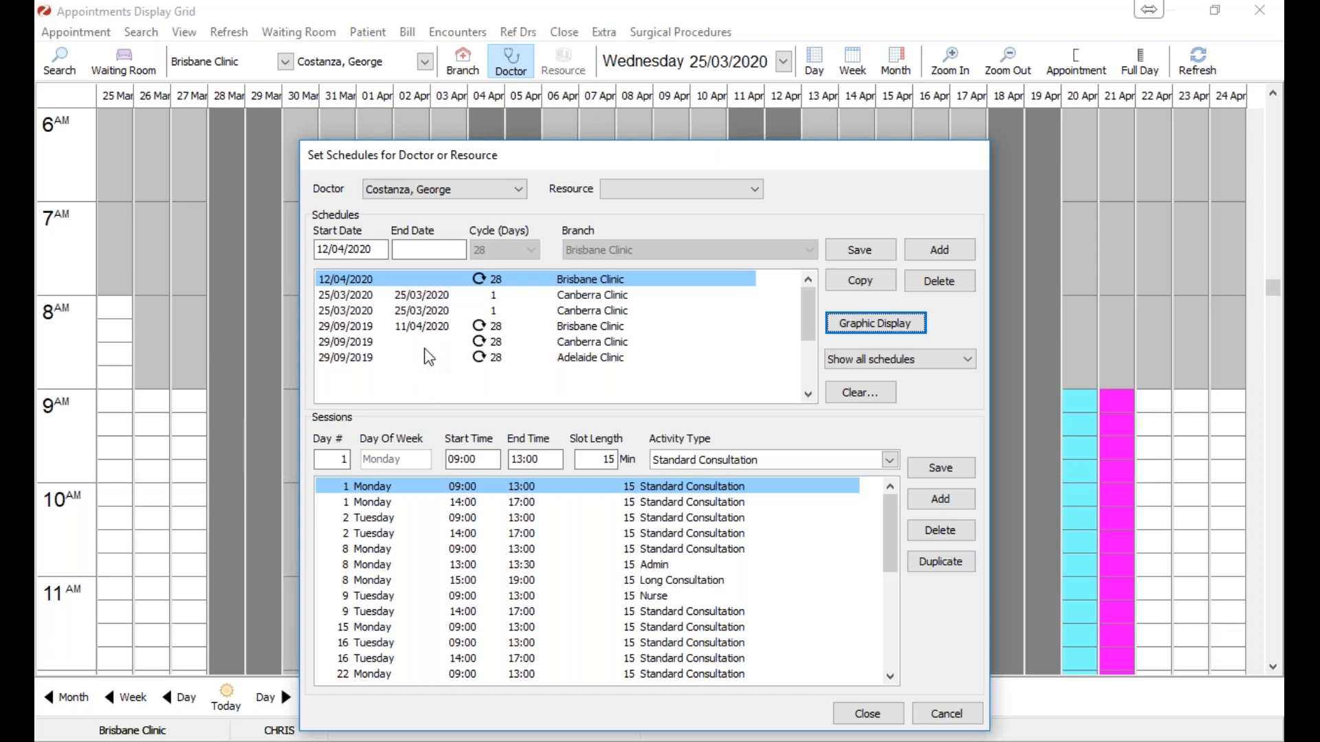
pyautogui.click(428, 313)
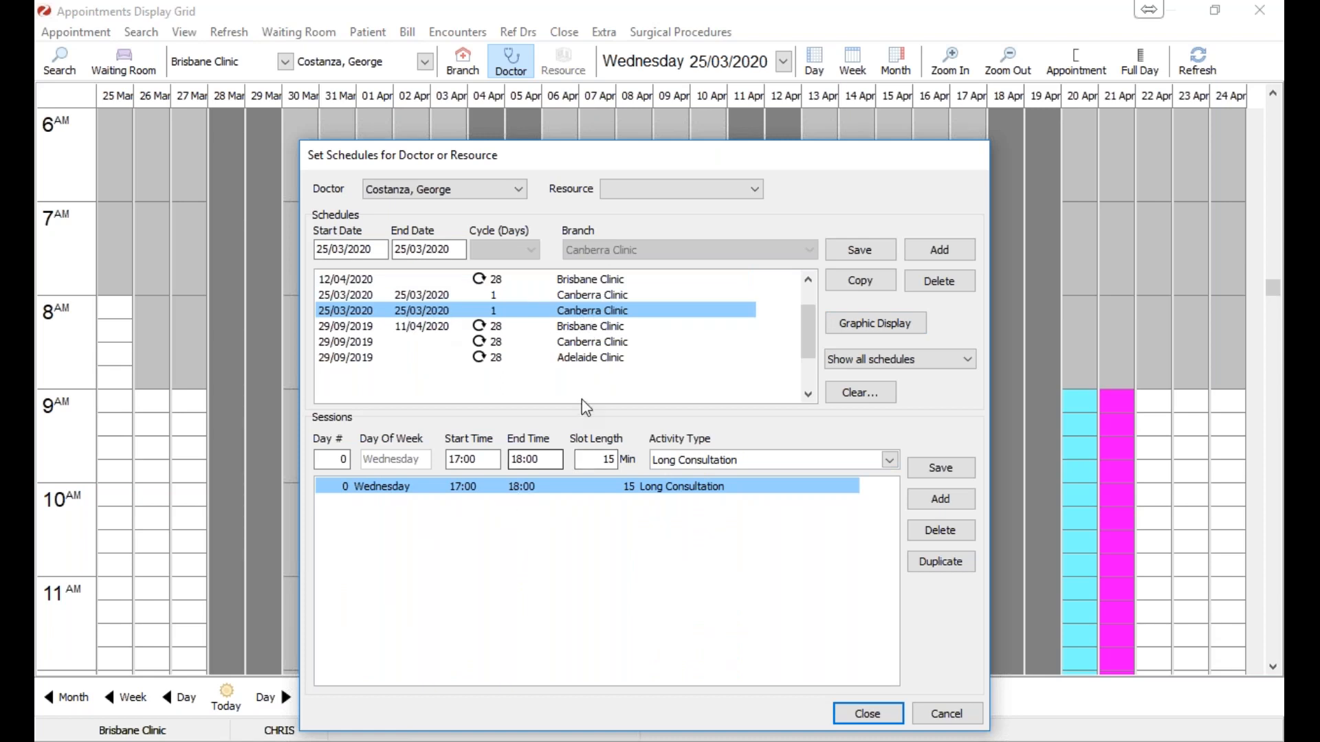
pyautogui.click(447, 337)
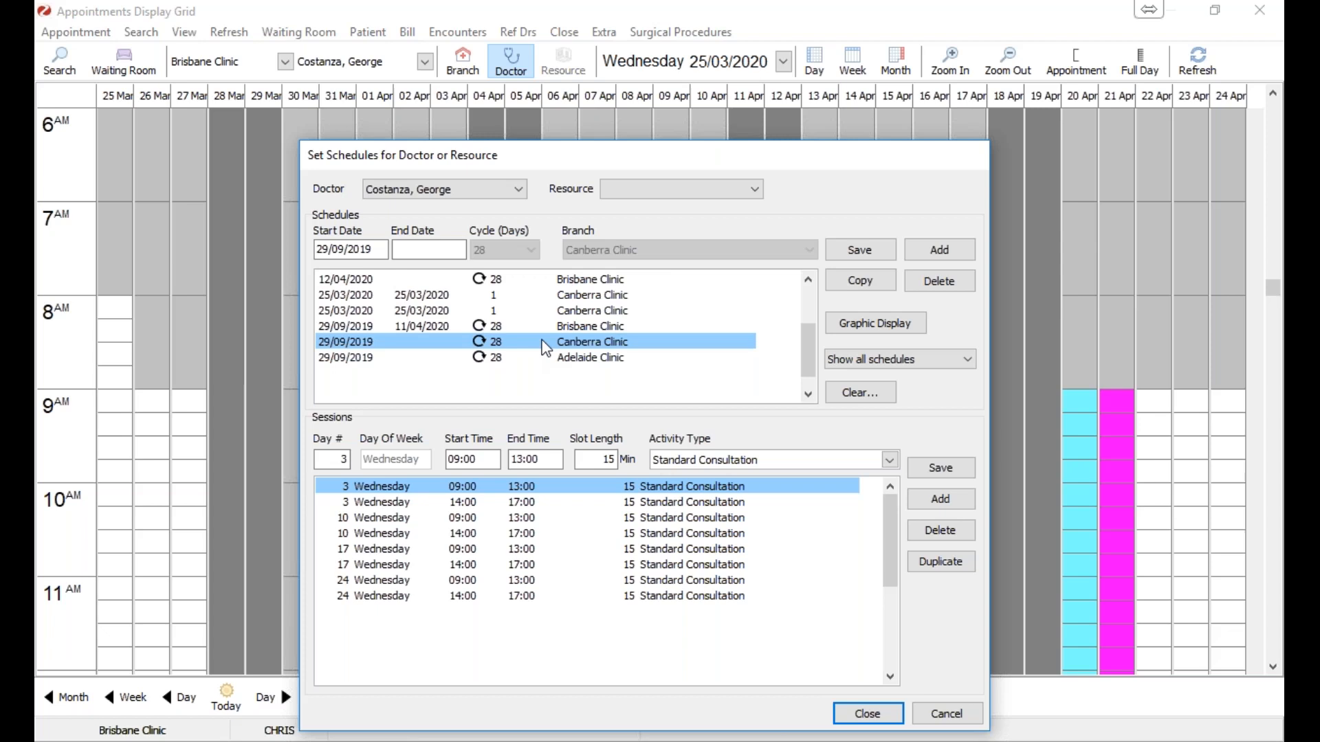
pyautogui.click(877, 320)
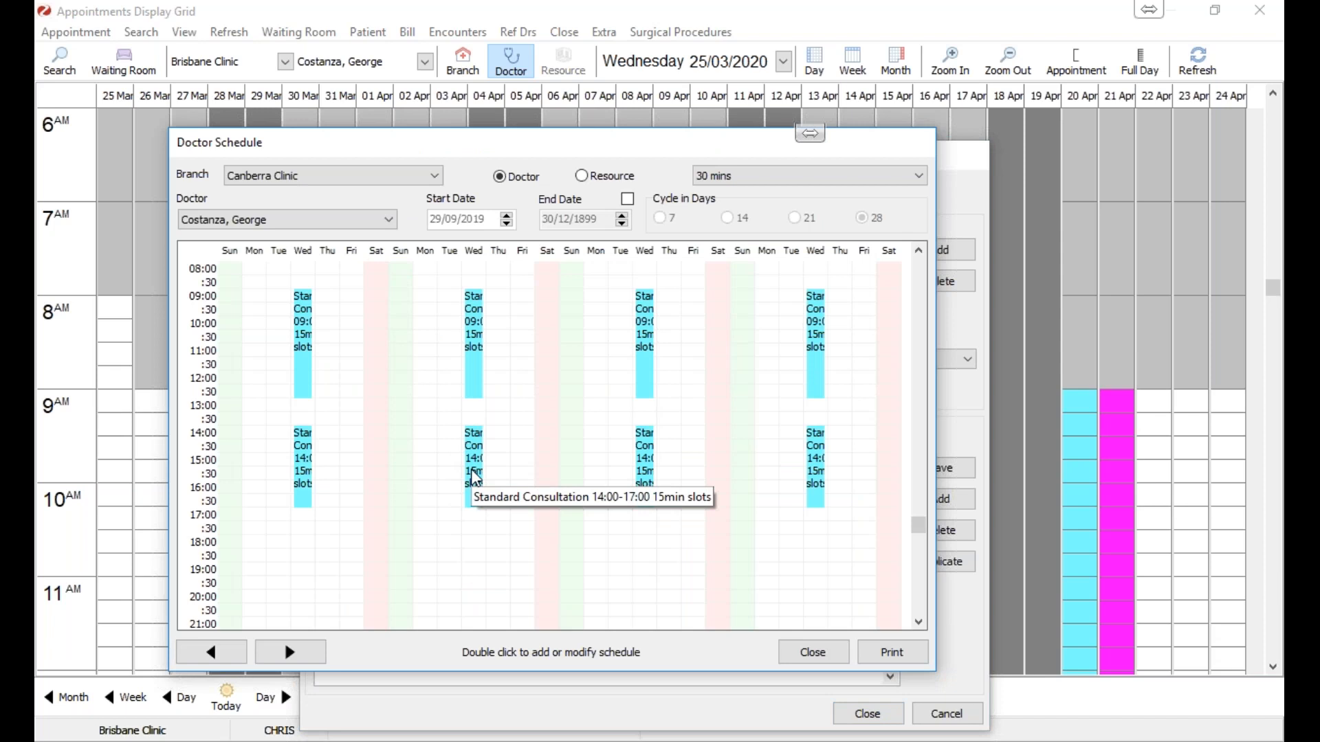
pyautogui.click(474, 477)
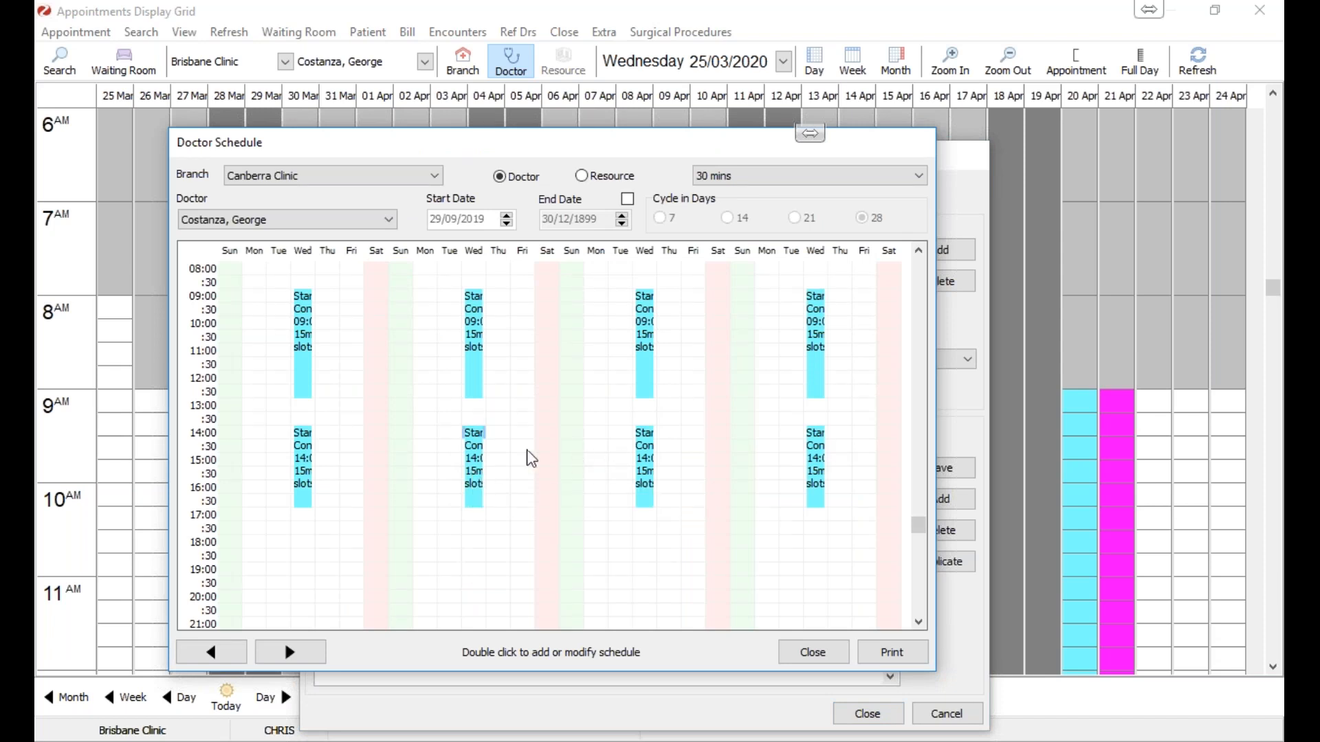
pyautogui.doubleClick(476, 462)
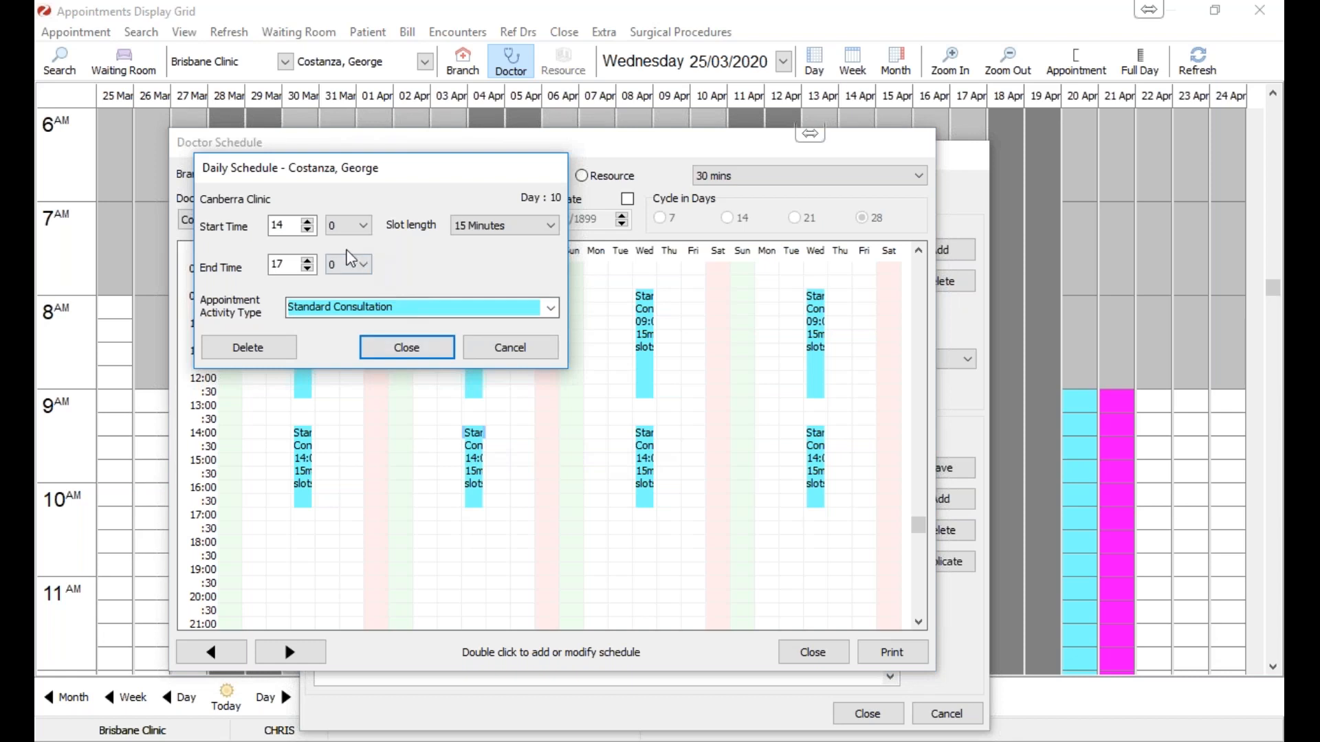
pyautogui.click(308, 269)
pyautogui.click(307, 261)
pyautogui.click(307, 260)
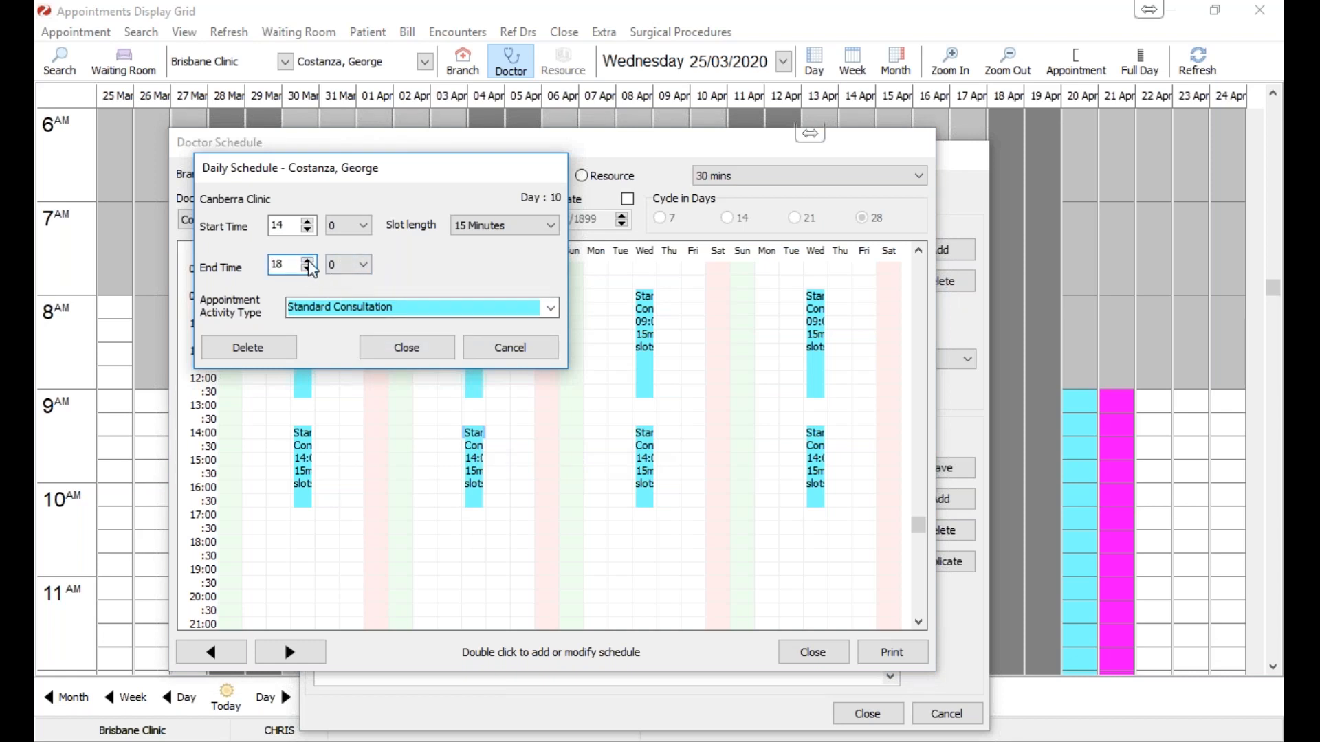
pyautogui.click(407, 347)
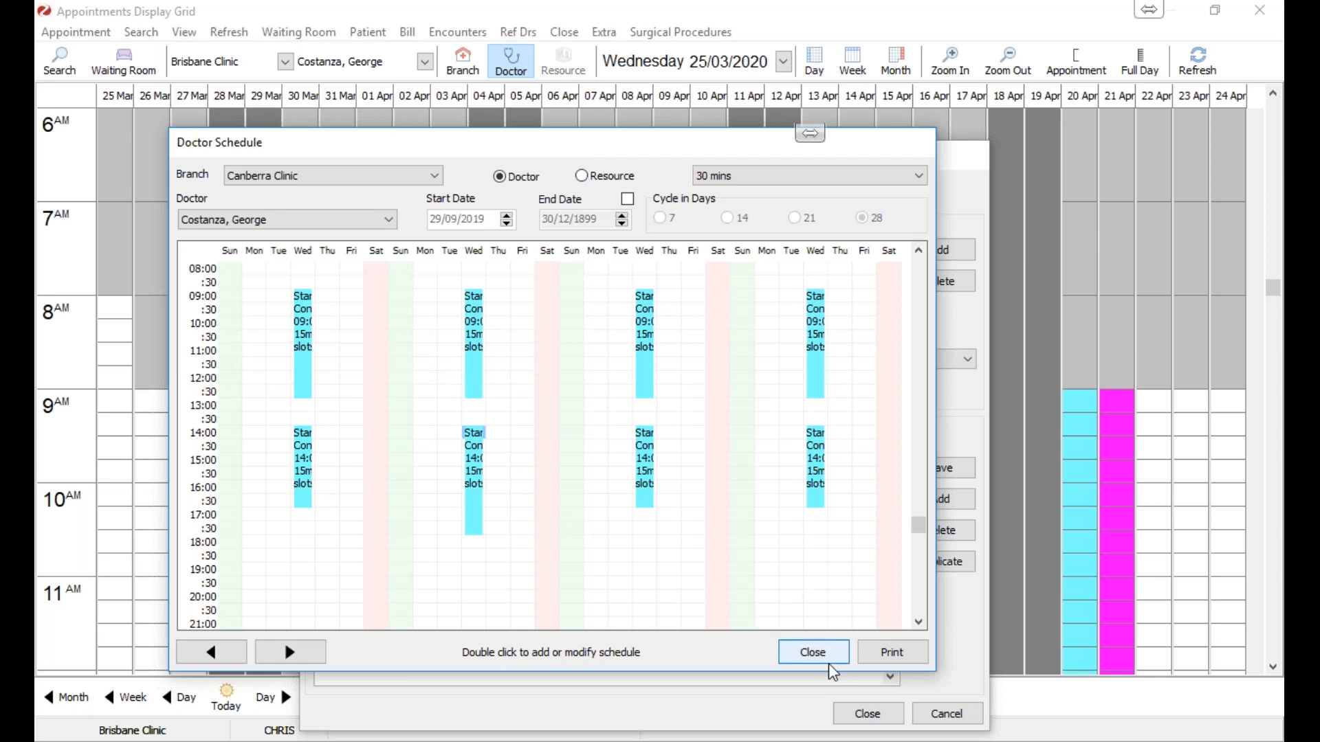
# Step: Close the Canberra Clinic graphic display and exit the schedule setup, checking the changed schedules for conflicts
pyautogui.click(813, 652)
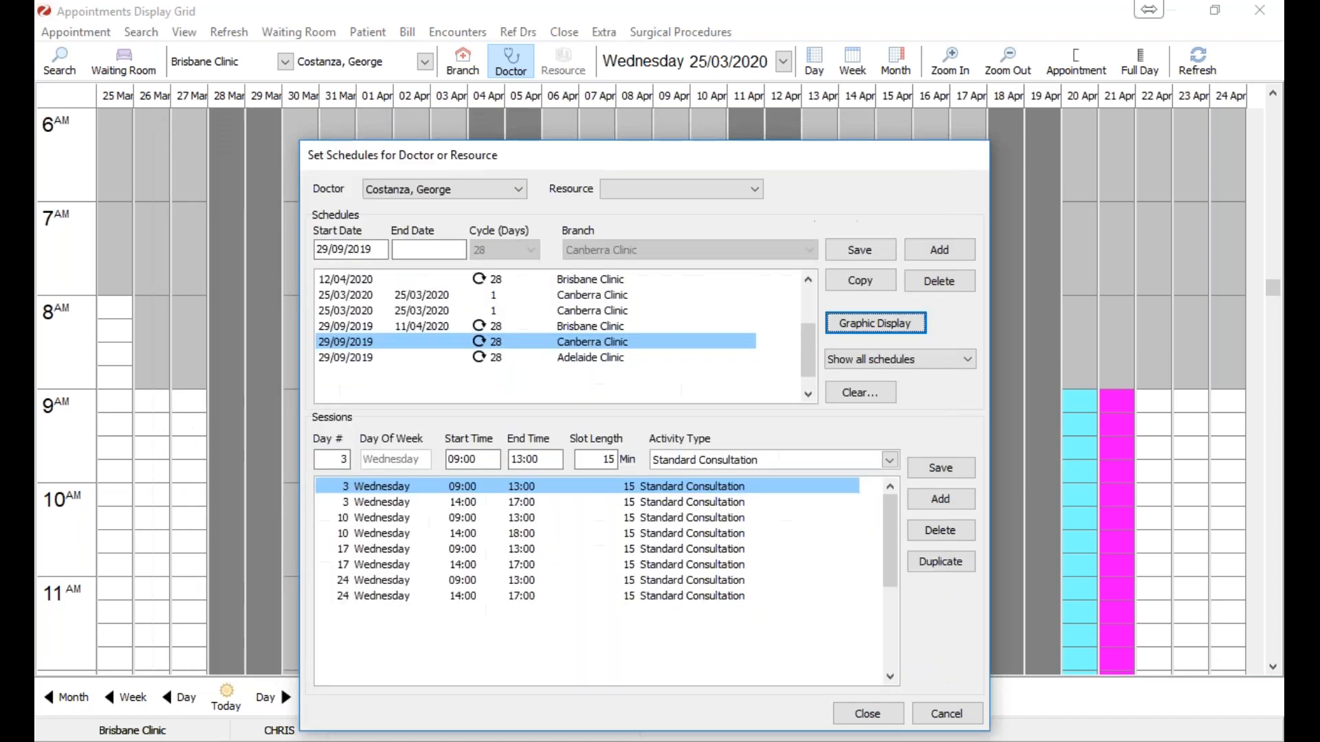
pyautogui.click(867, 716)
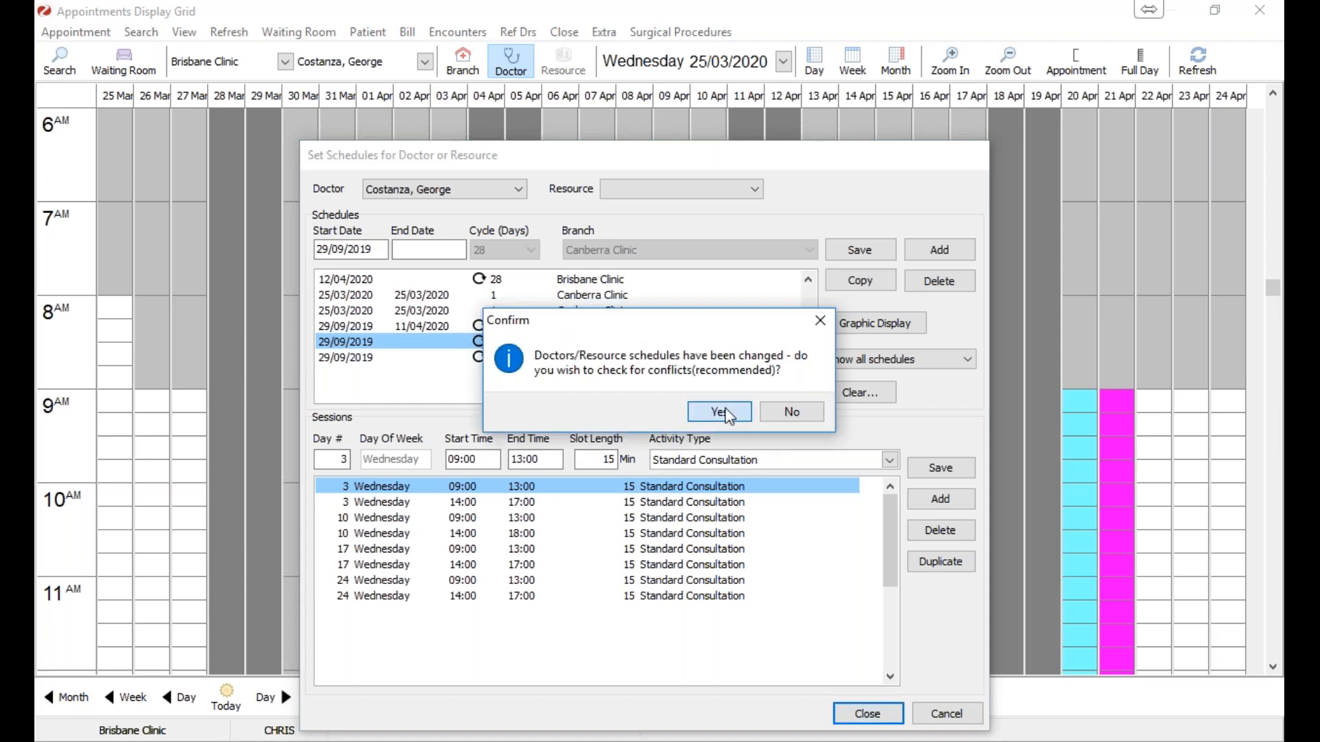
pyautogui.click(726, 411)
pyautogui.click(803, 404)
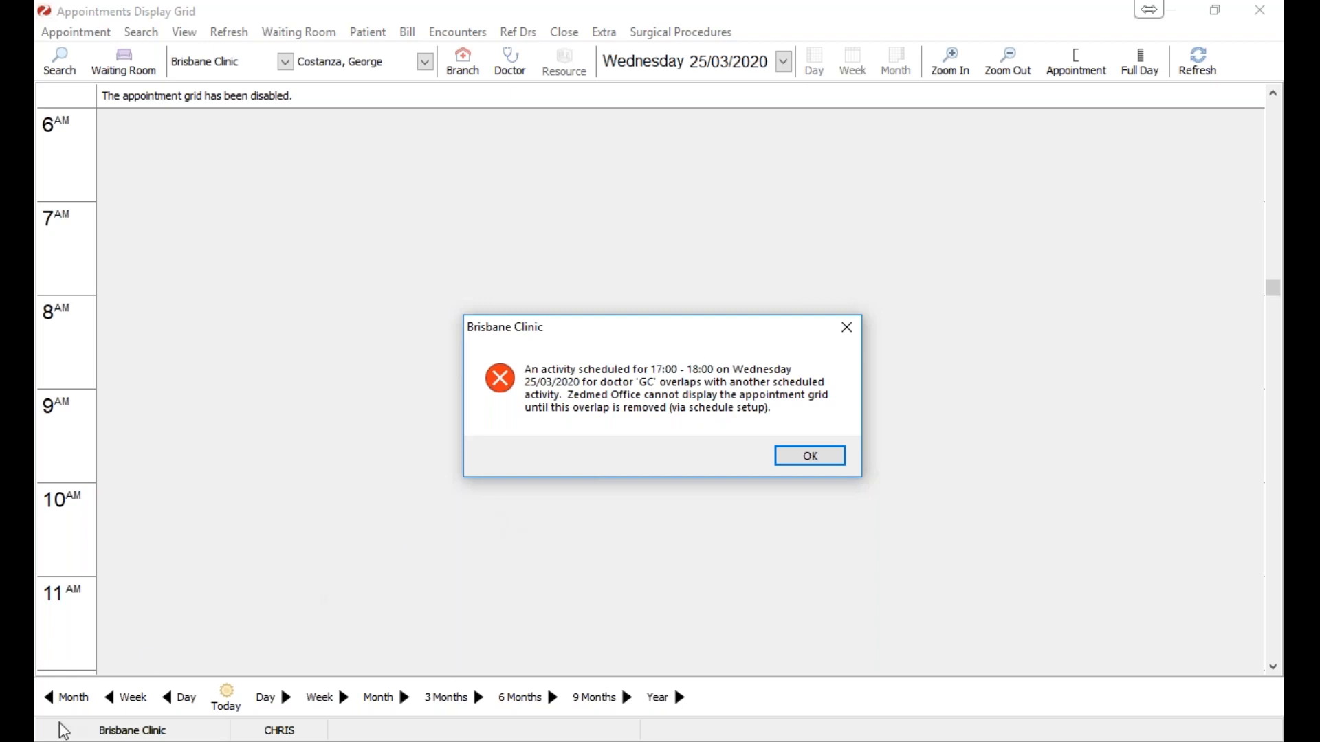
# Step: Open Snipping Tool and capture the overlapping-activity error message, moving the snip clear of the message
pyautogui.press('super')
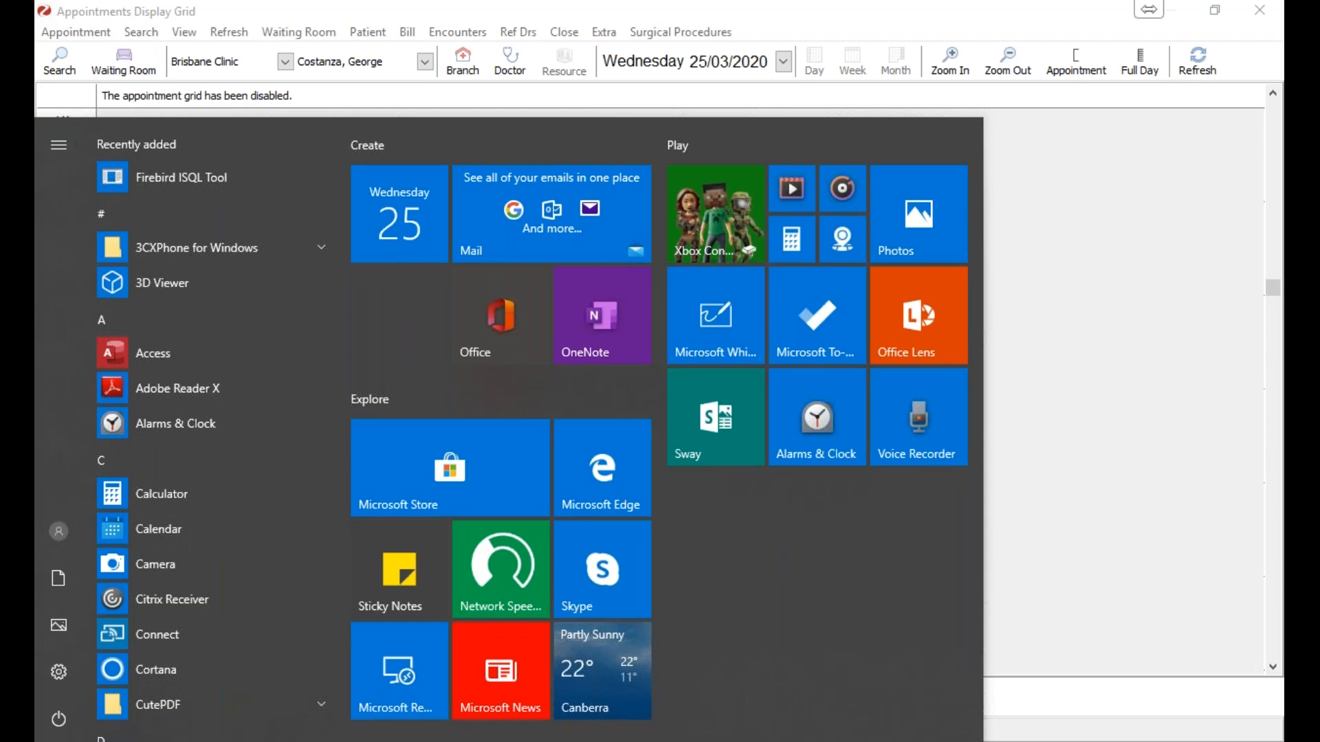
pyautogui.write('sn')
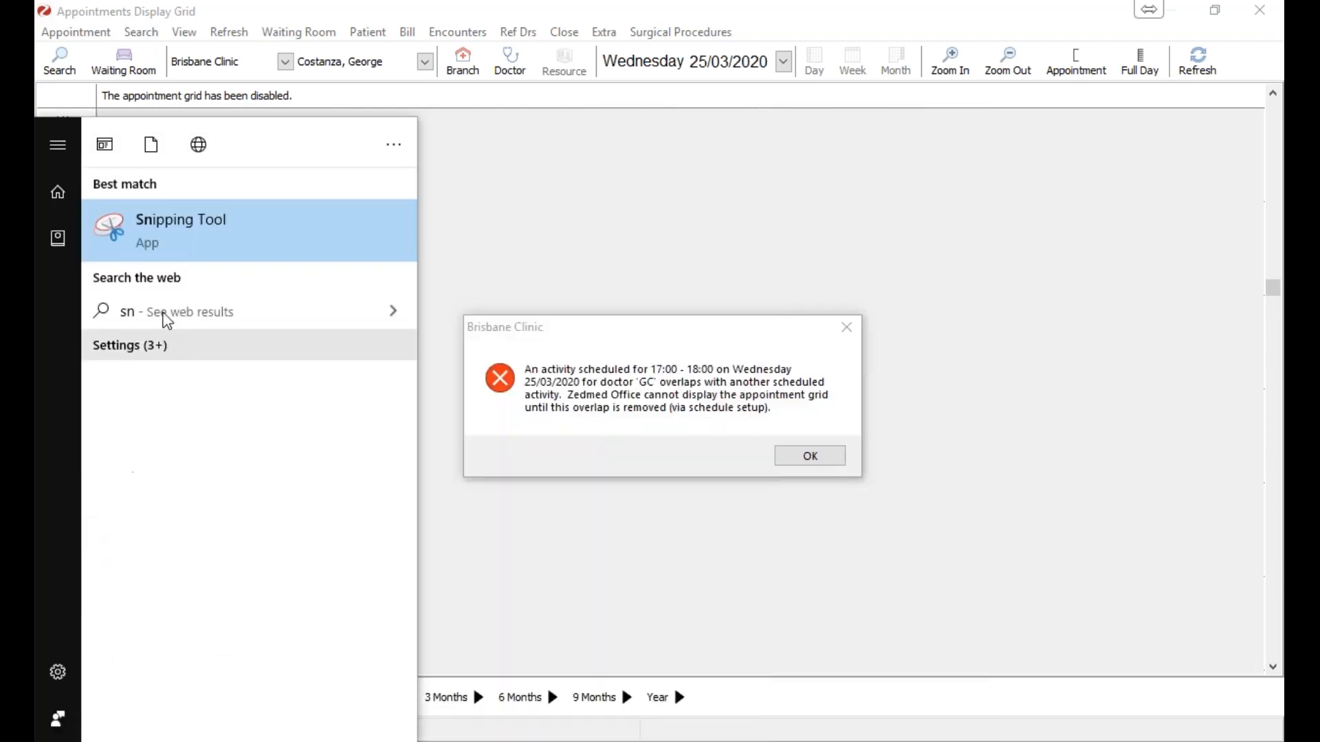
pyautogui.click(207, 258)
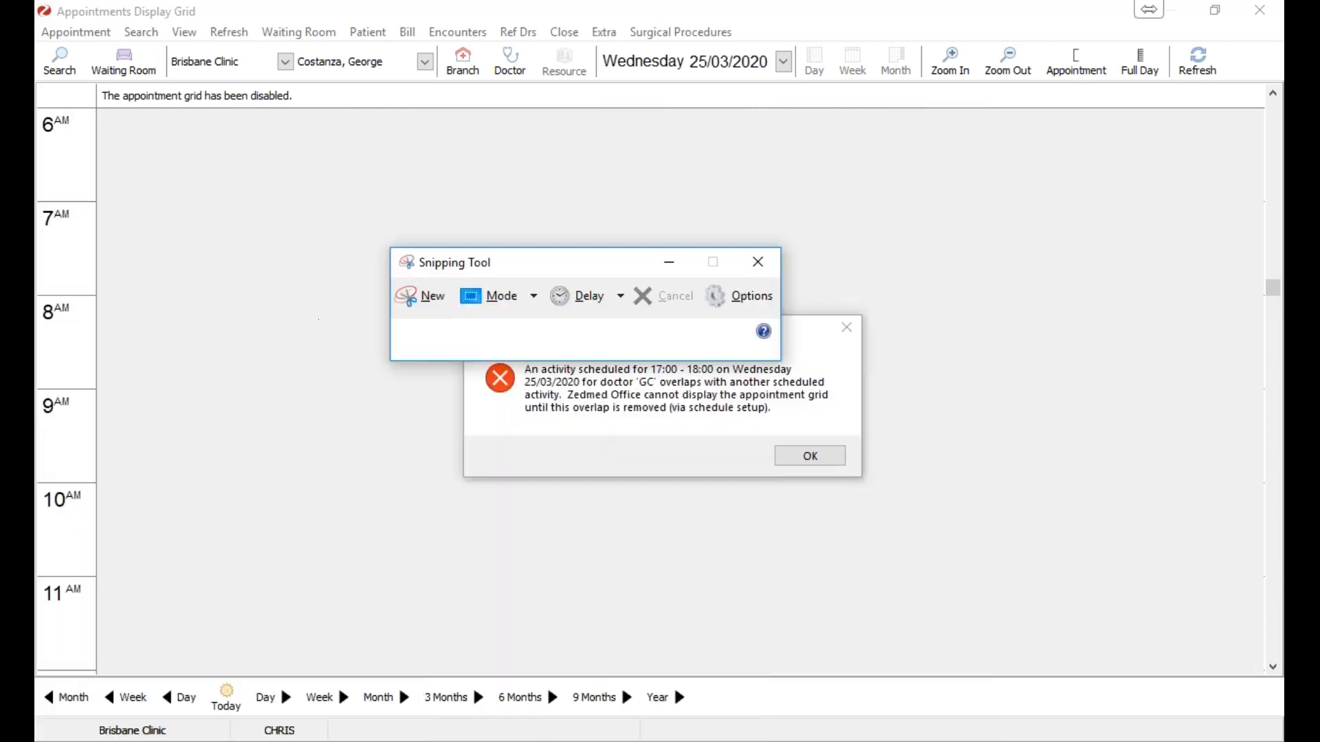
pyautogui.moveTo(479, 256); pyautogui.dragTo(455, 147)
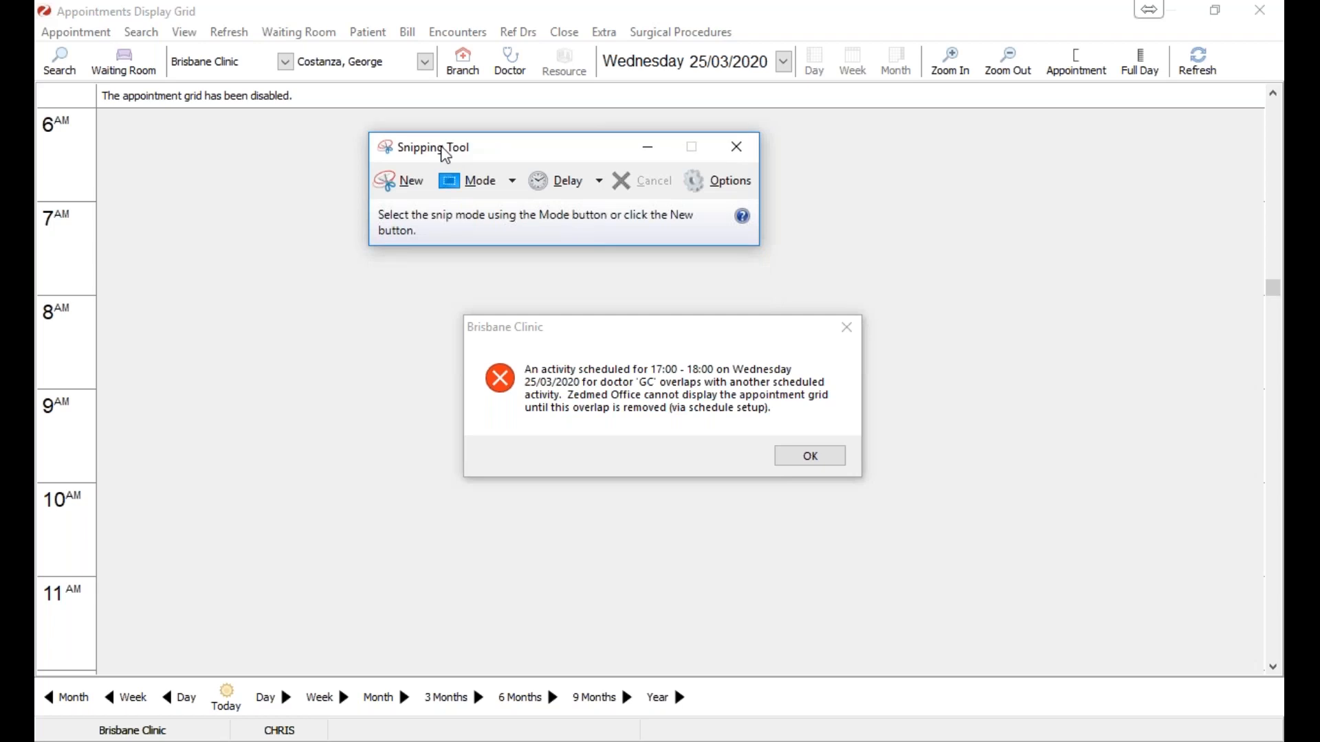
pyautogui.moveTo(464, 315); pyautogui.dragTo(864, 443)
pyautogui.moveTo(619, 156); pyautogui.dragTo(849, 297)
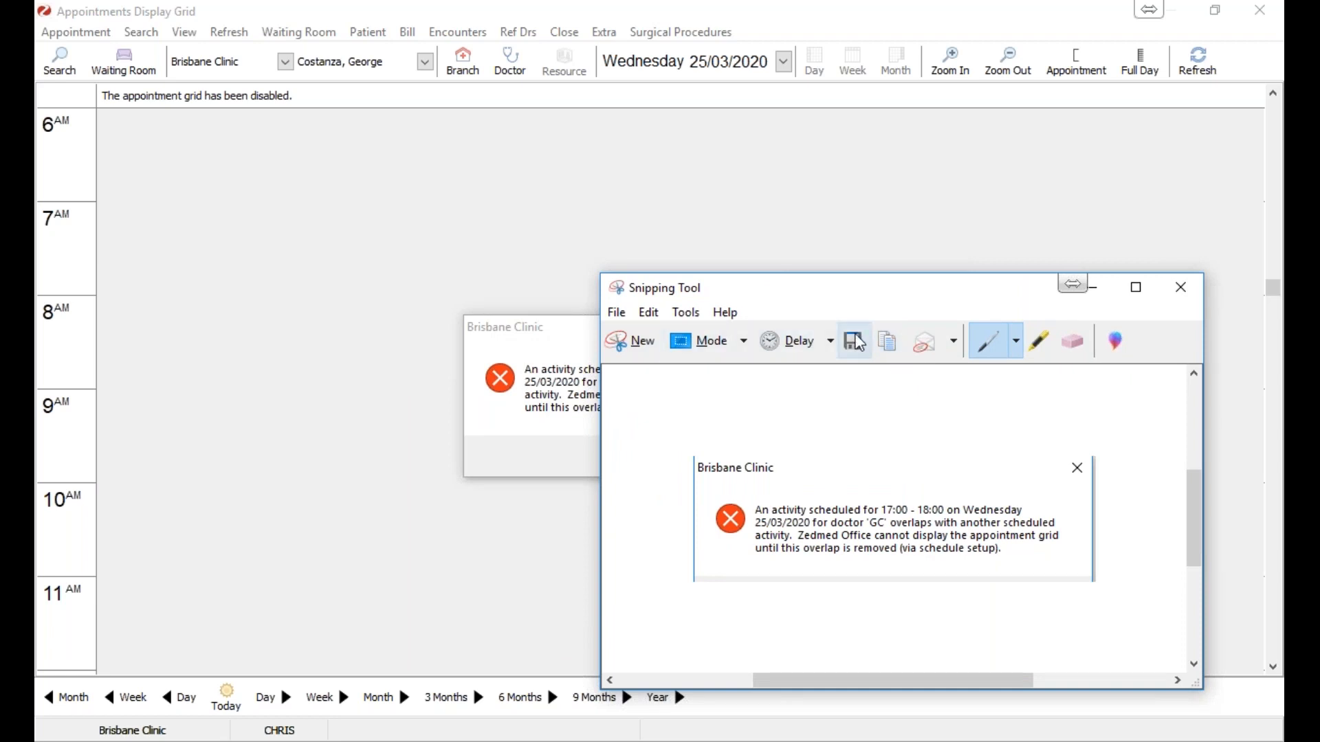
pyautogui.moveTo(865, 294); pyautogui.dragTo(937, 140)
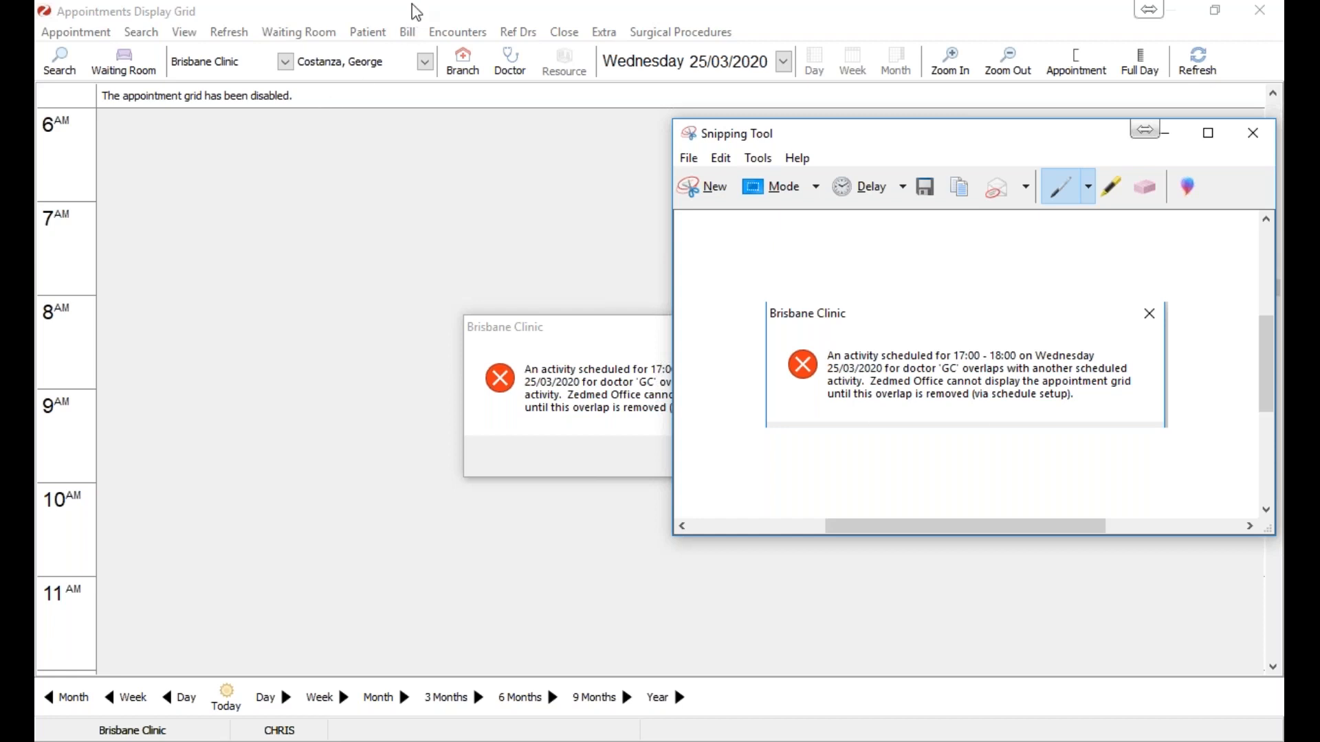
# Step: Dismiss the overlap error message, consult the captured snip and return to the Appointments Display Grid
pyautogui.click(437, 32)
pyautogui.click(751, 443)
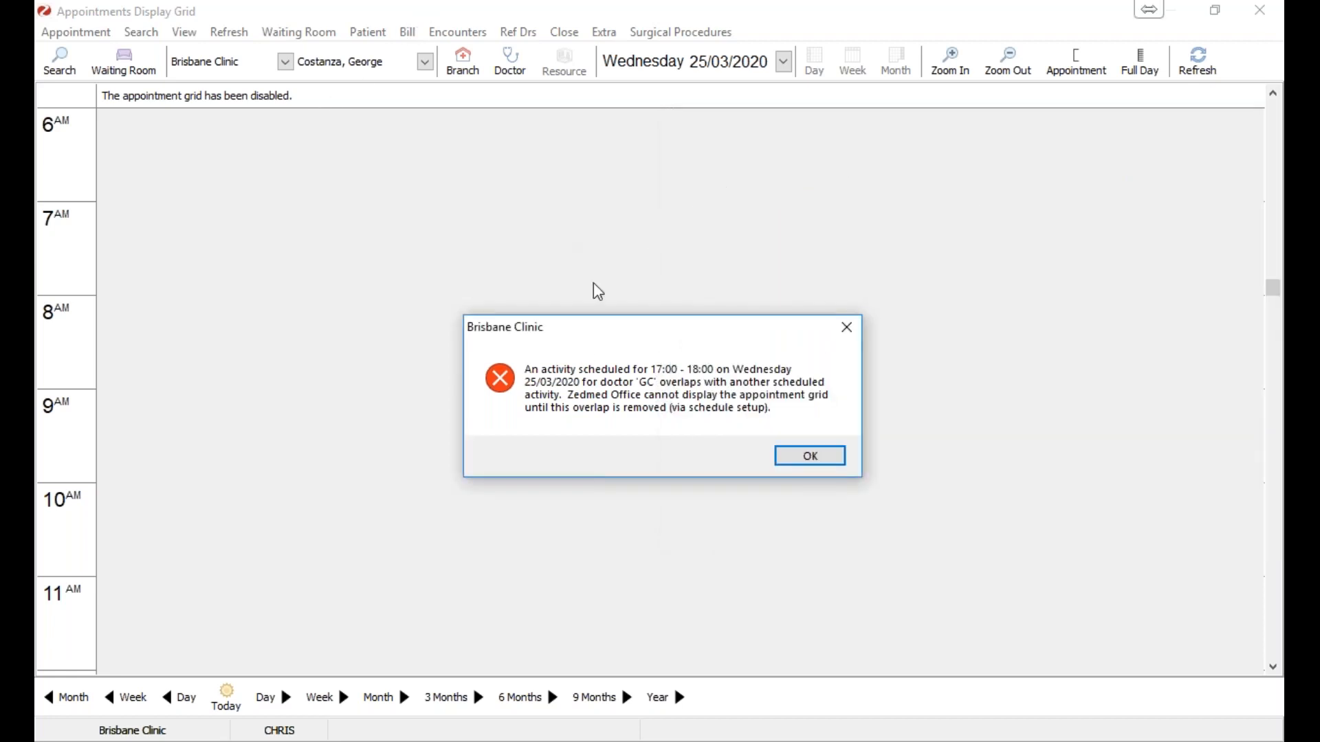
pyautogui.click(830, 466)
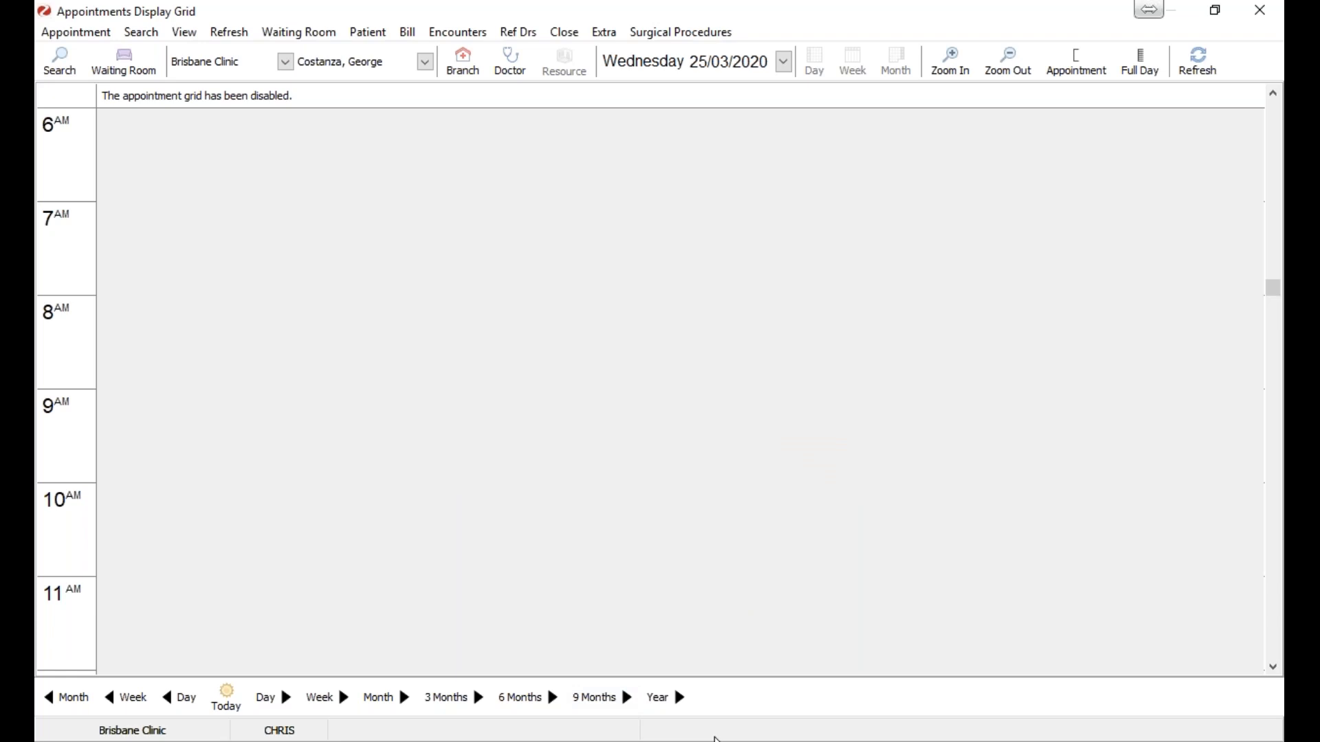
pyautogui.click(716, 741)
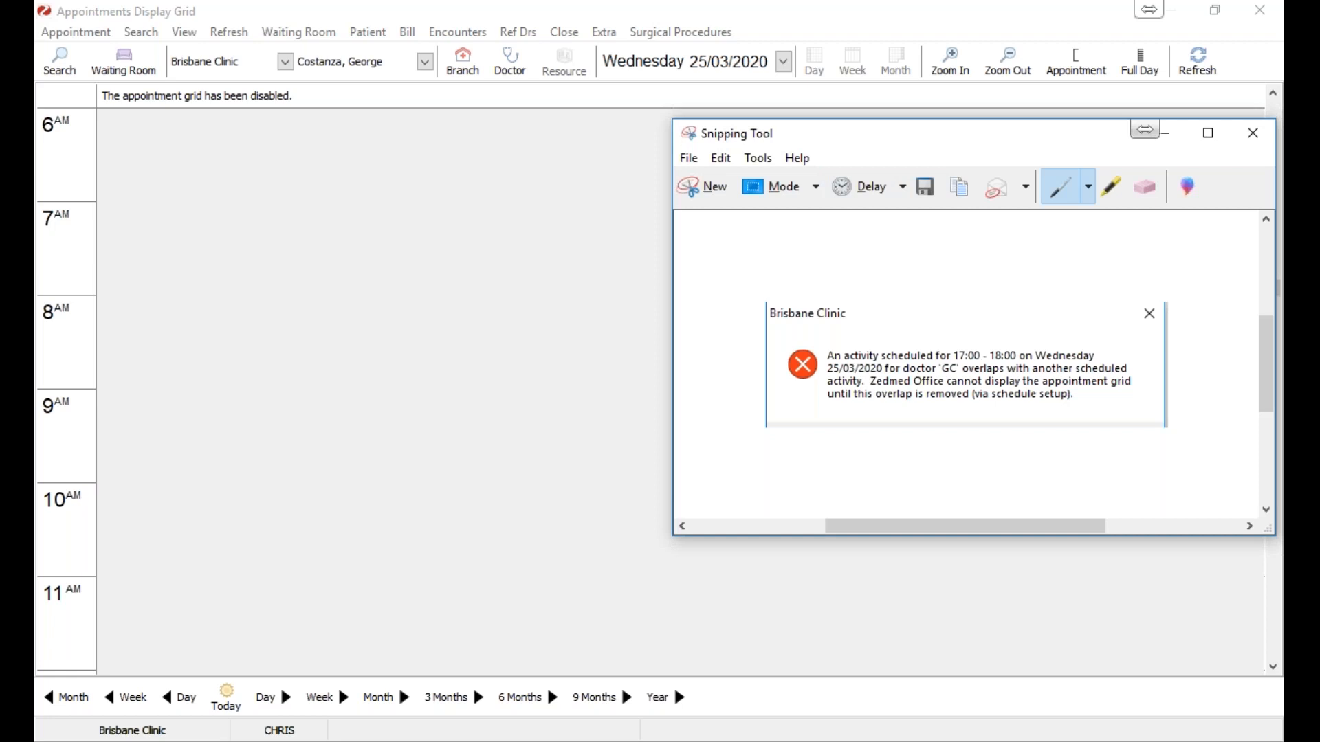
pyautogui.click(426, 14)
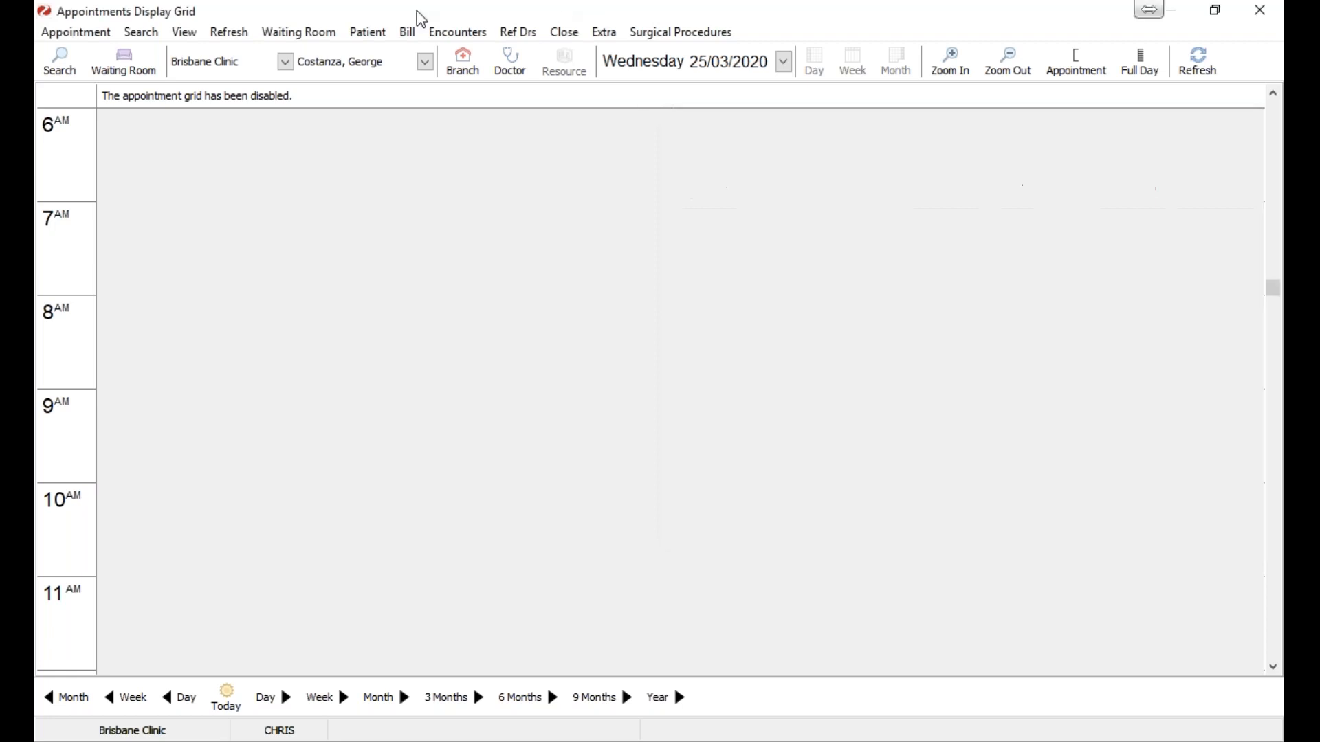
# Step: Open the schedule setup for the treating doctor named in the overlap message and compare the schedules with the snip
pyautogui.click(185, 32)
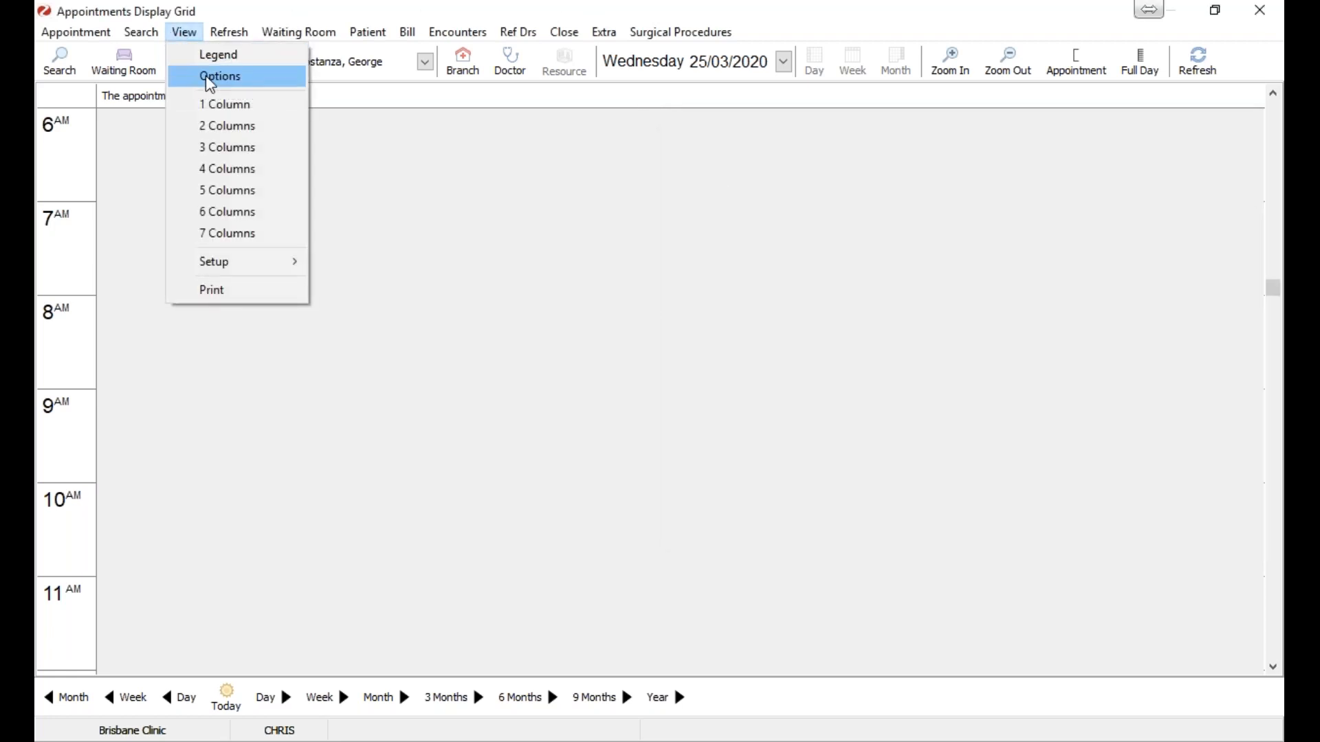
pyautogui.moveTo(279, 266)
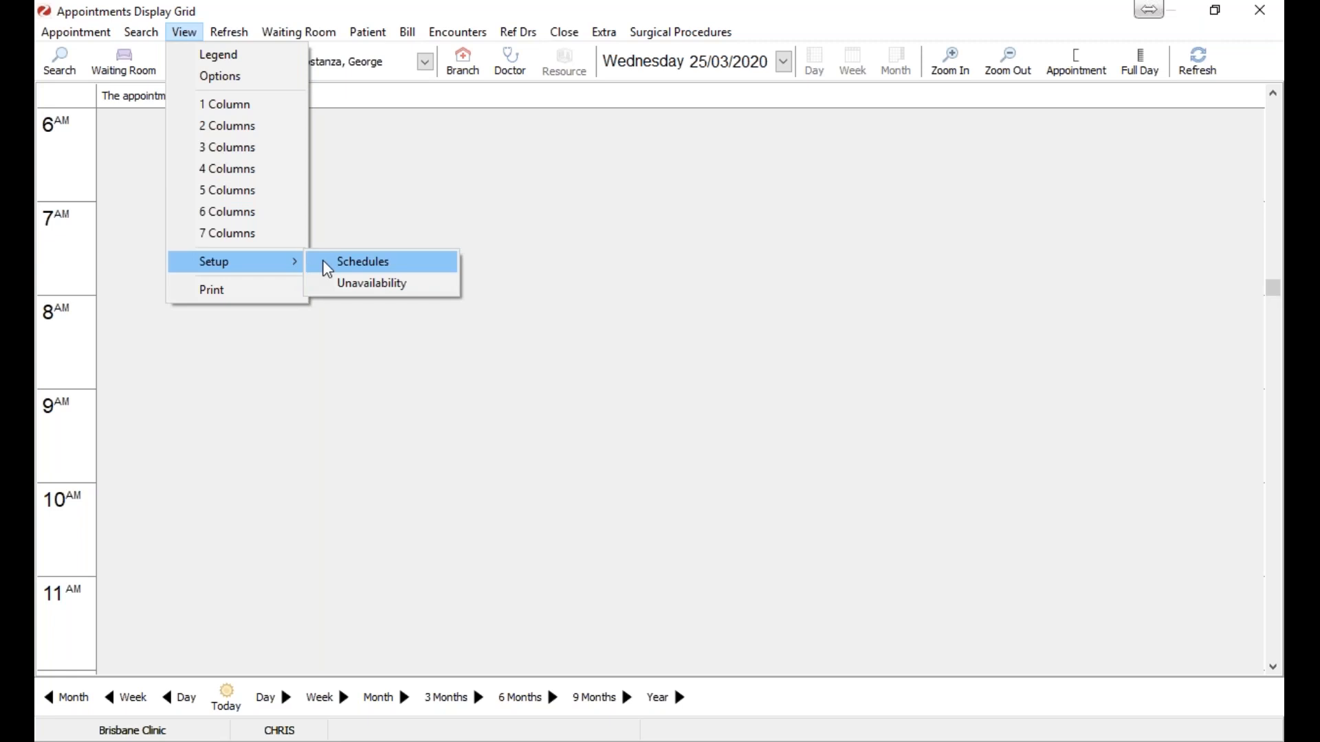
pyautogui.click(348, 267)
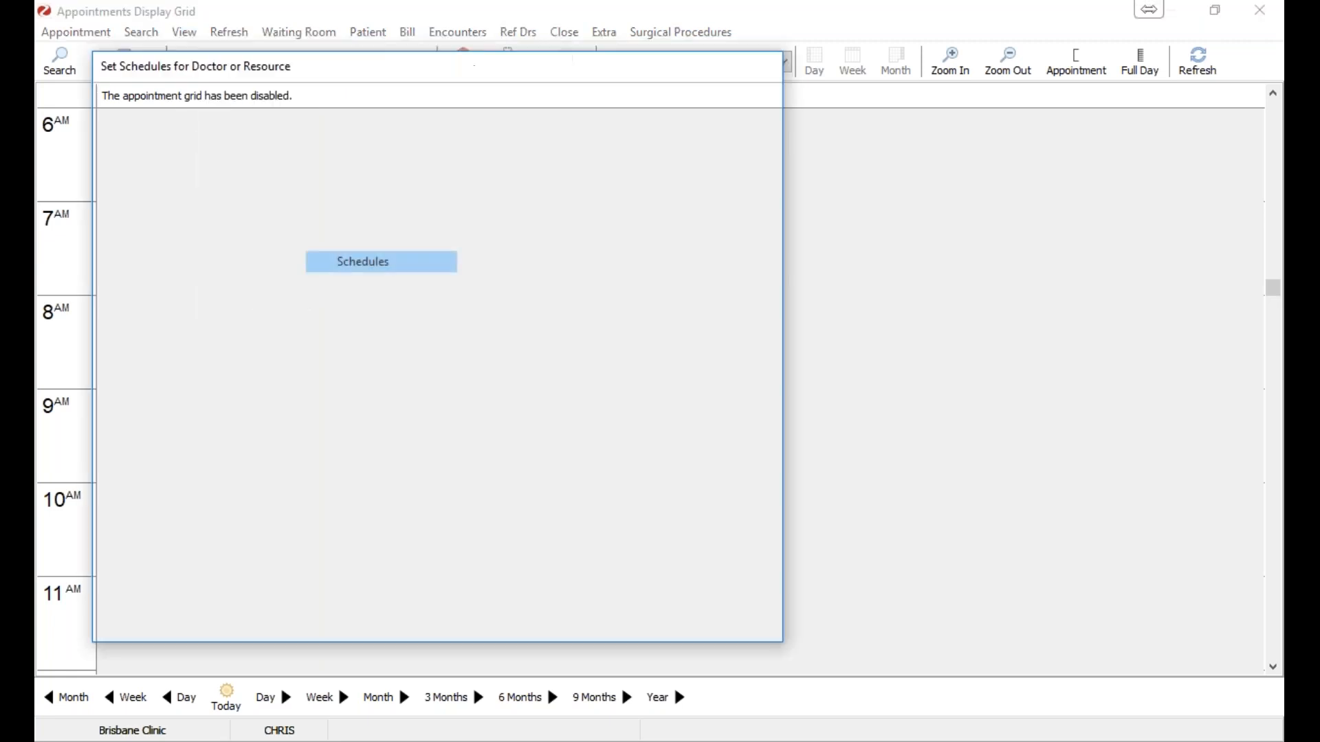
pyautogui.click(310, 112)
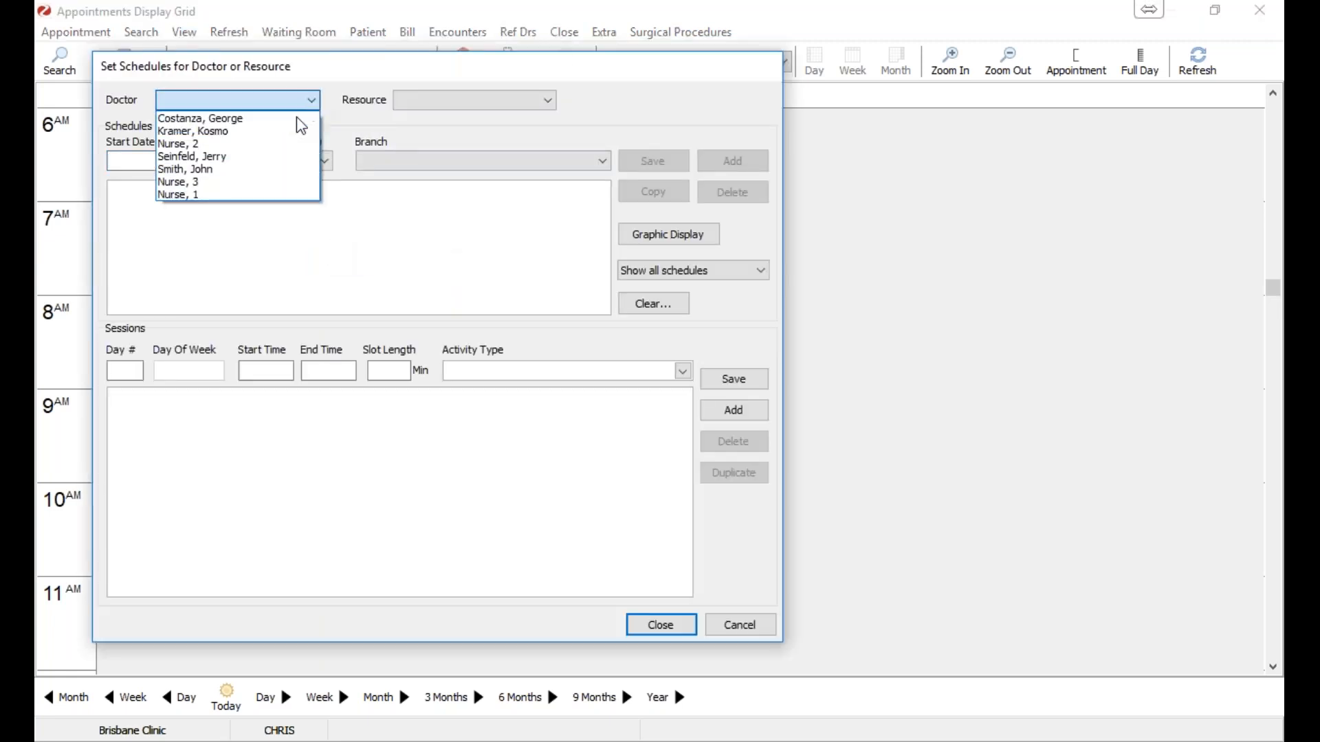
pyautogui.click(277, 121)
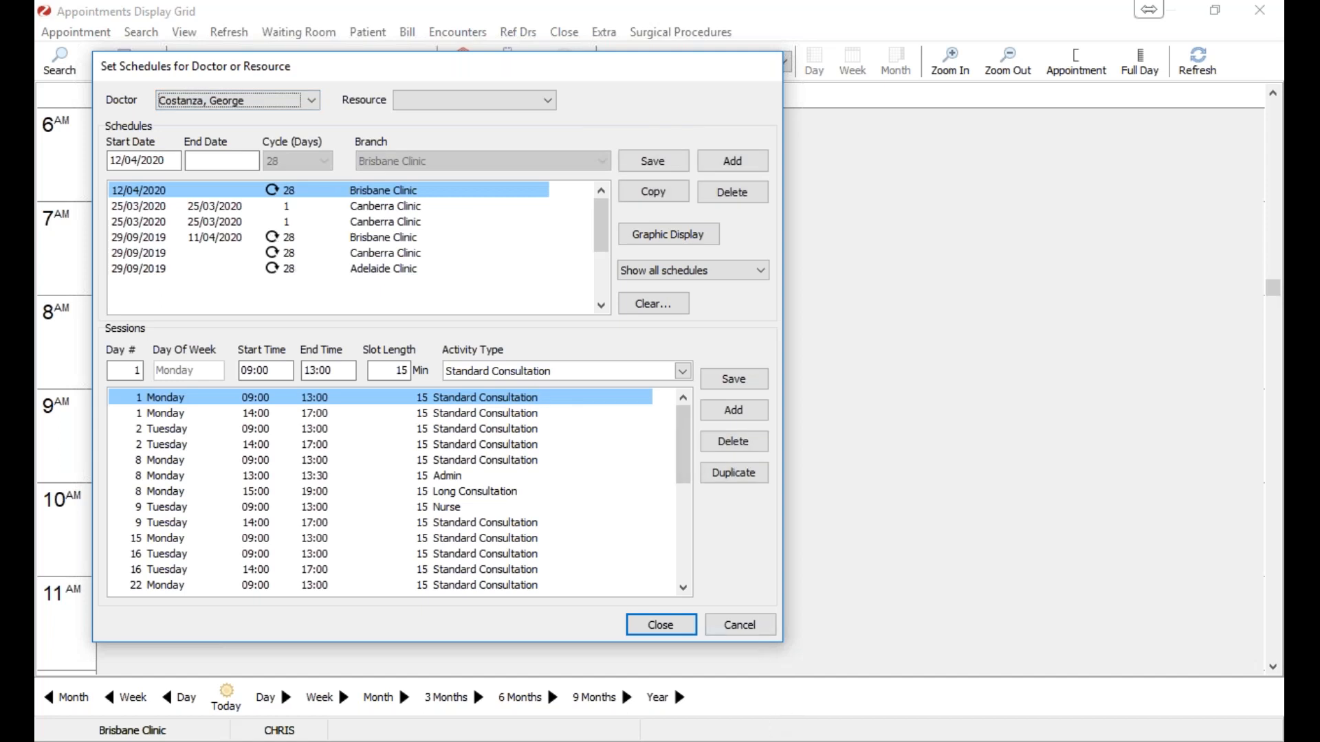
pyautogui.hotkey('alt', 'Tab')
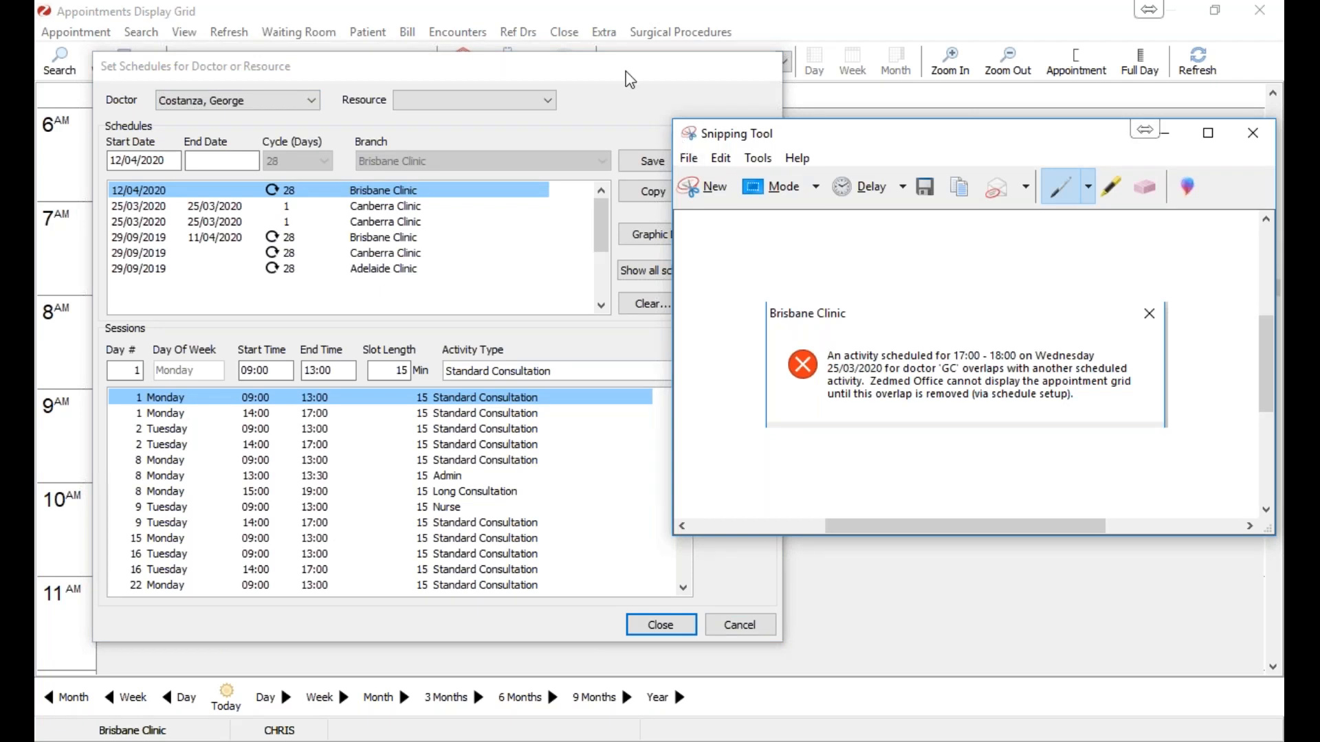
pyautogui.hotkey('alt', 'Tab')
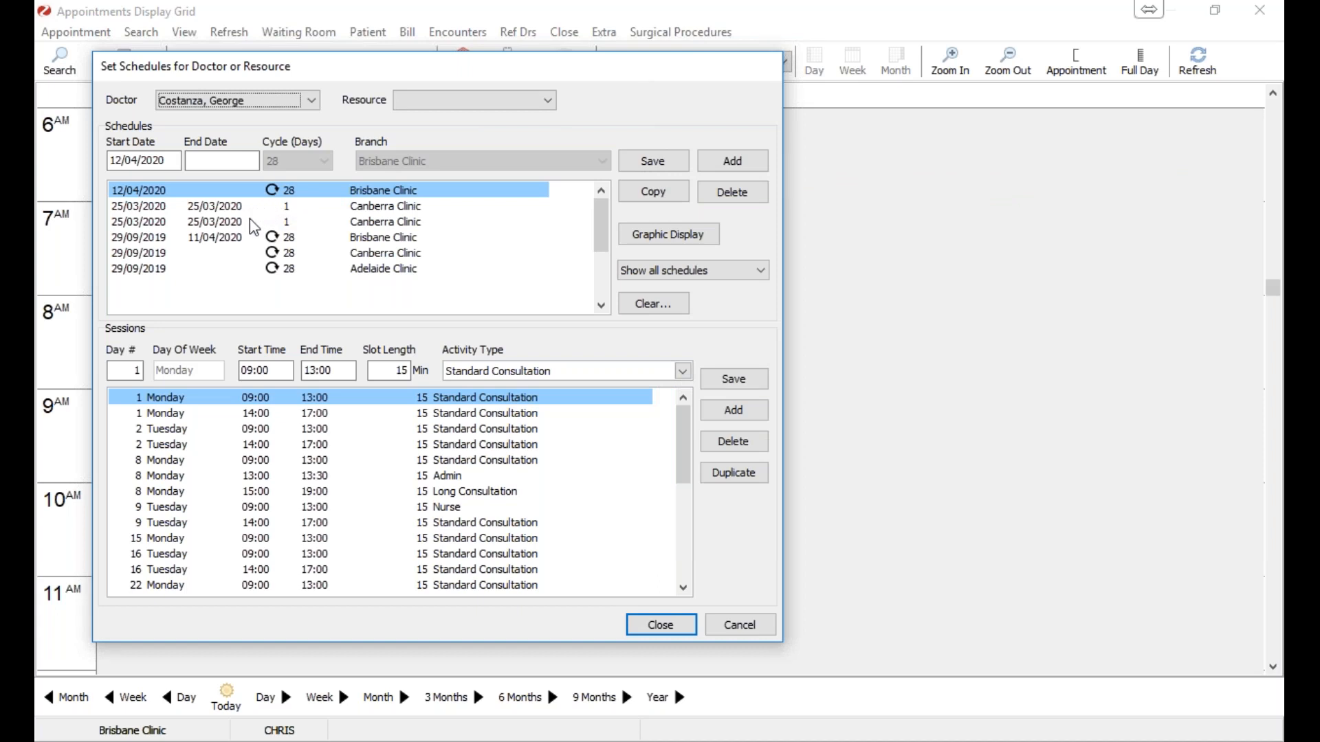
# Step: Delete the one-day Canberra Clinic schedule for 25/03/2020 that holds the 17:00–18:00 Long Consultation, including that session
pyautogui.click(279, 205)
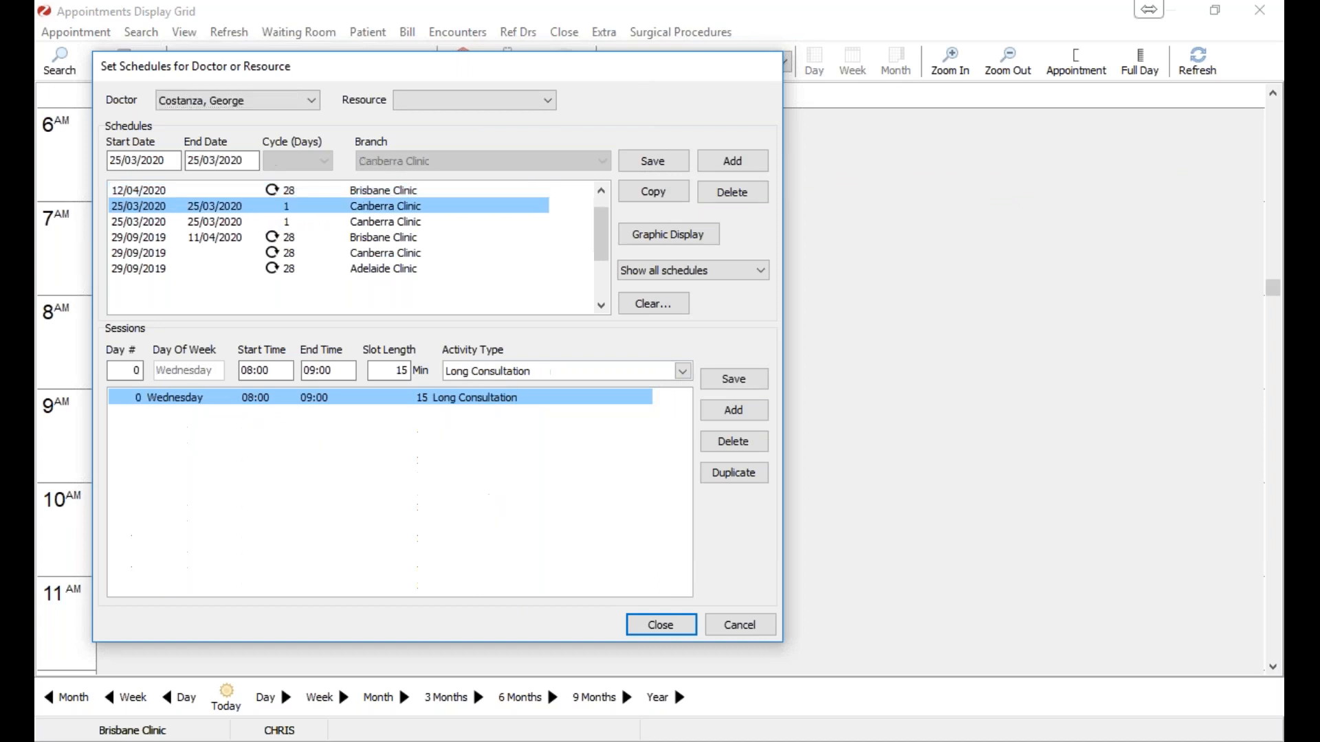
pyautogui.click(261, 222)
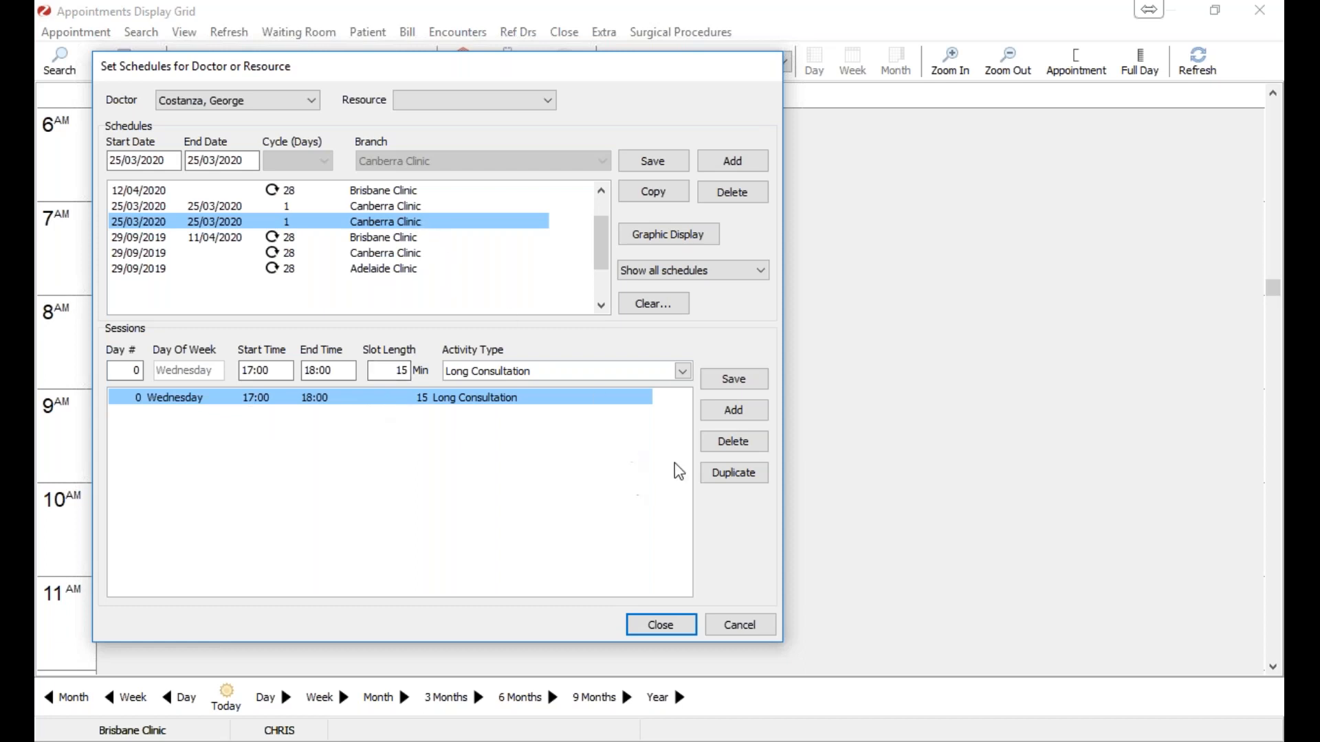
pyautogui.click(751, 445)
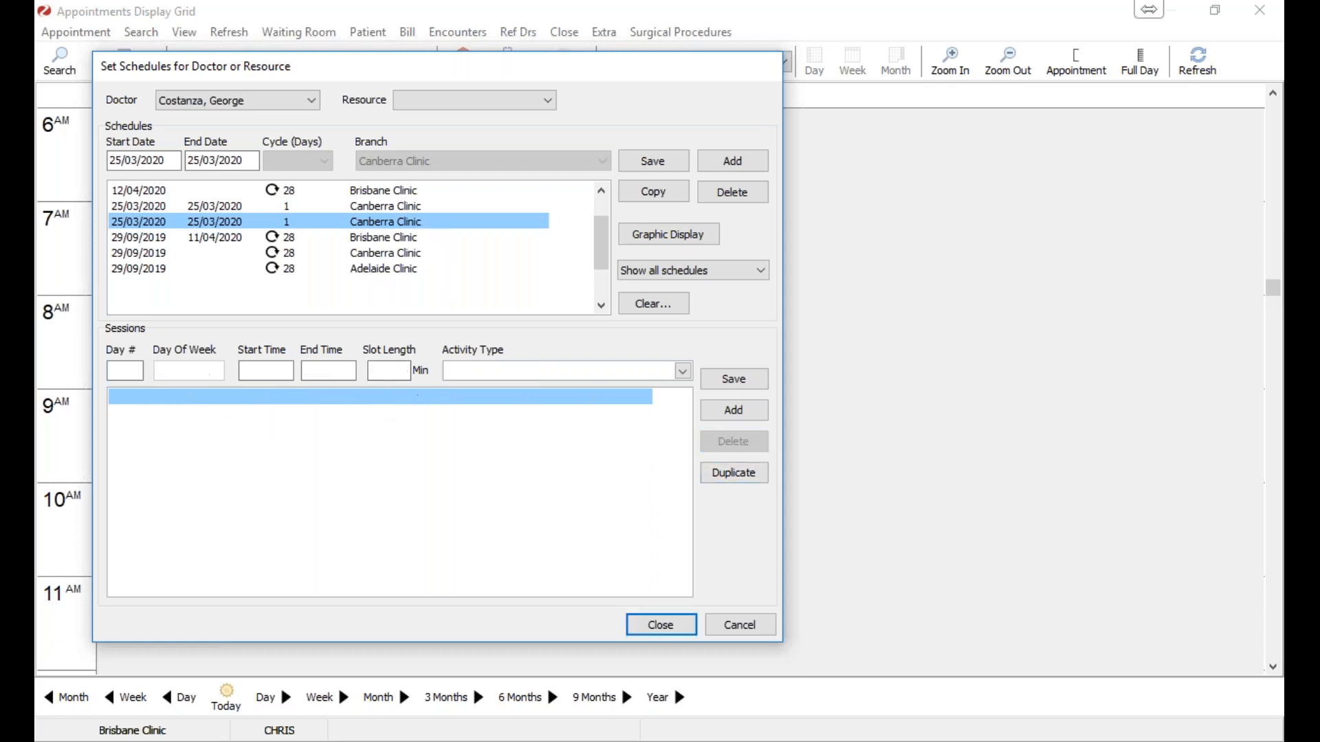
pyautogui.click(734, 205)
pyautogui.click(741, 384)
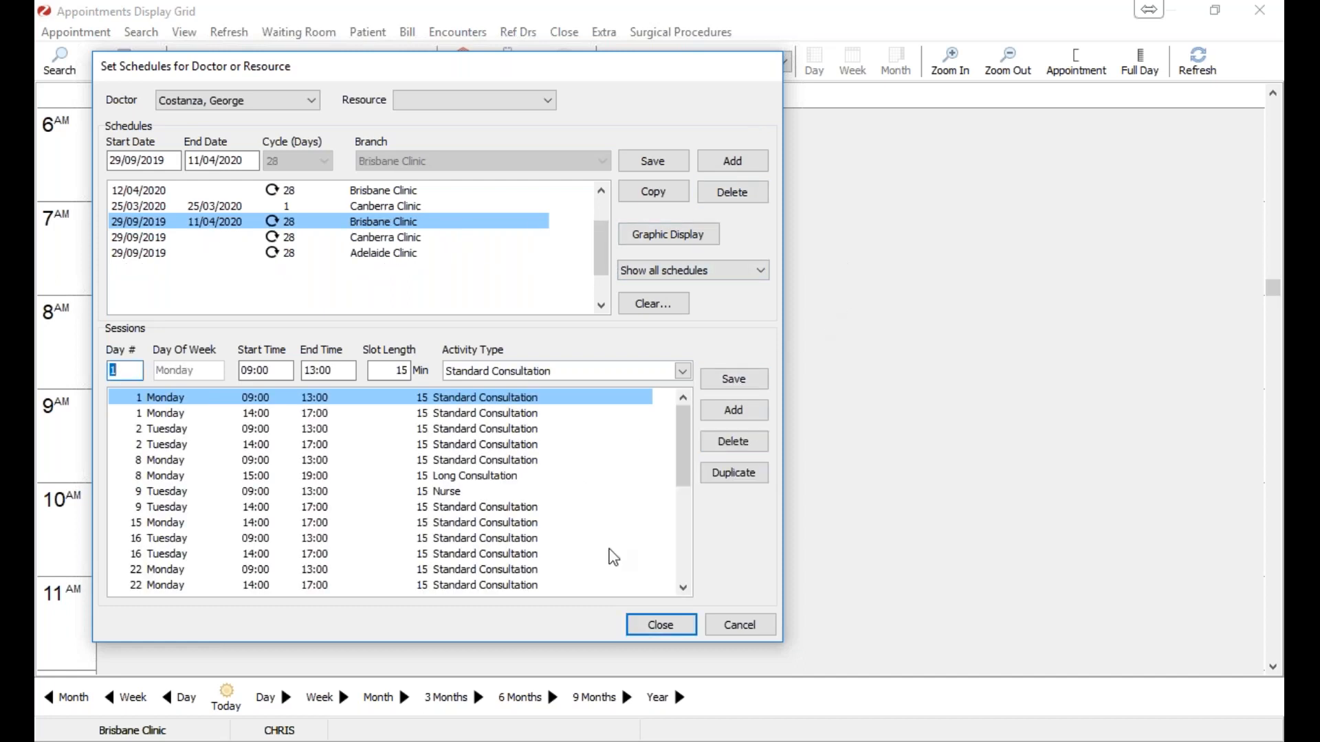
# Step: Close the schedule setup with a conflict check, and reopen the appointments grid from the Reception screen
pyautogui.click(681, 629)
pyautogui.click(719, 416)
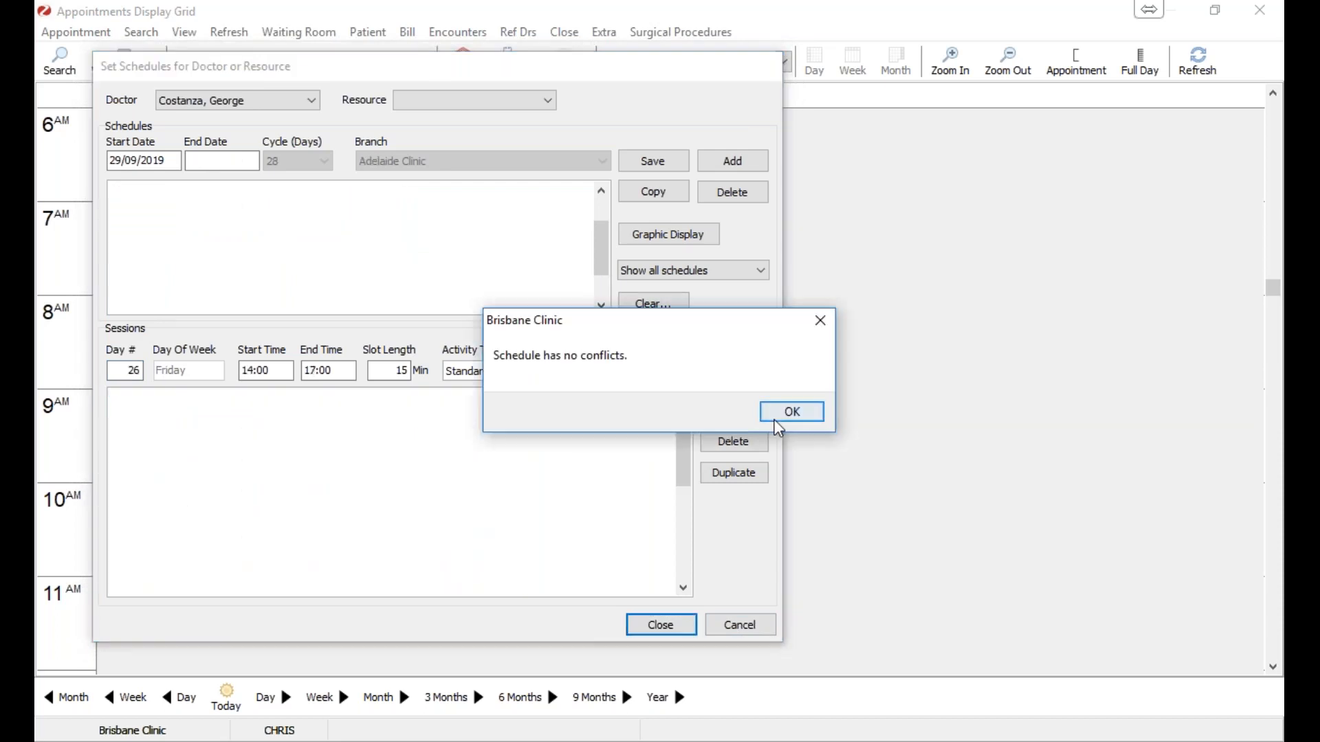
pyautogui.click(762, 415)
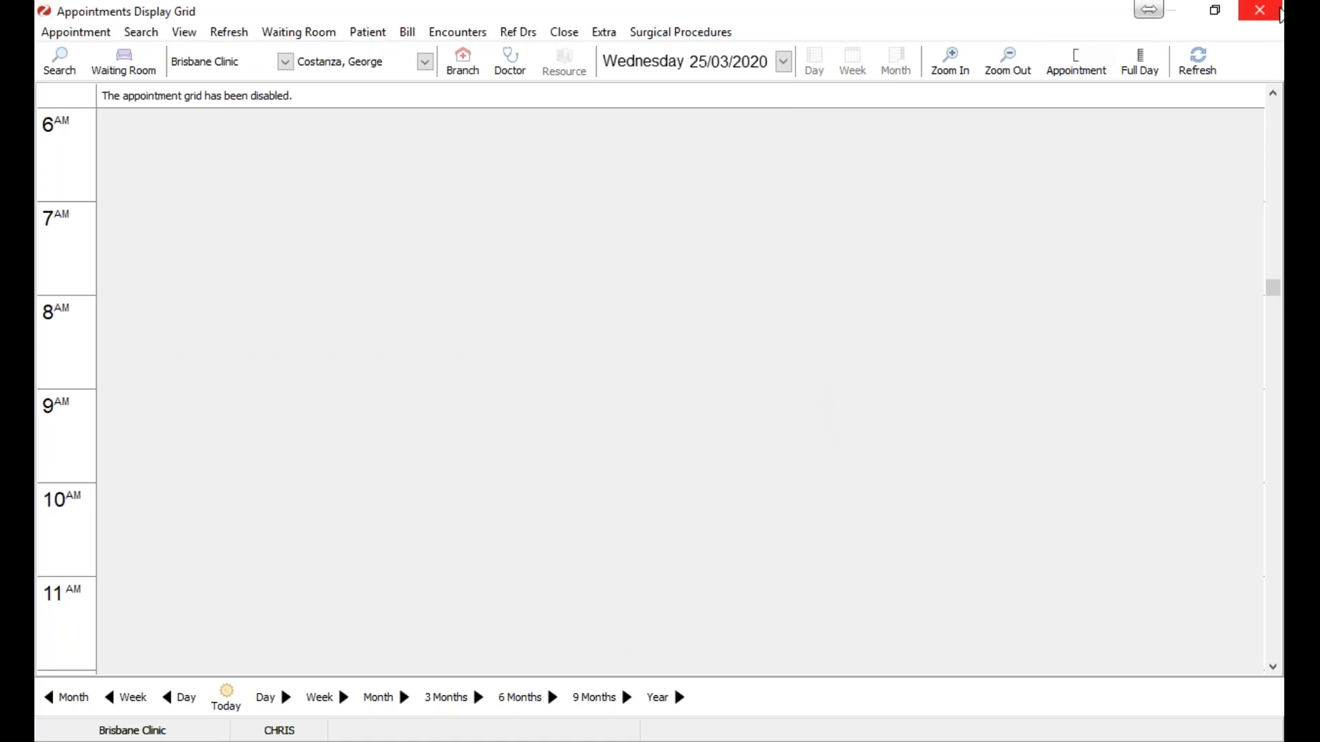
pyautogui.click(1277, 11)
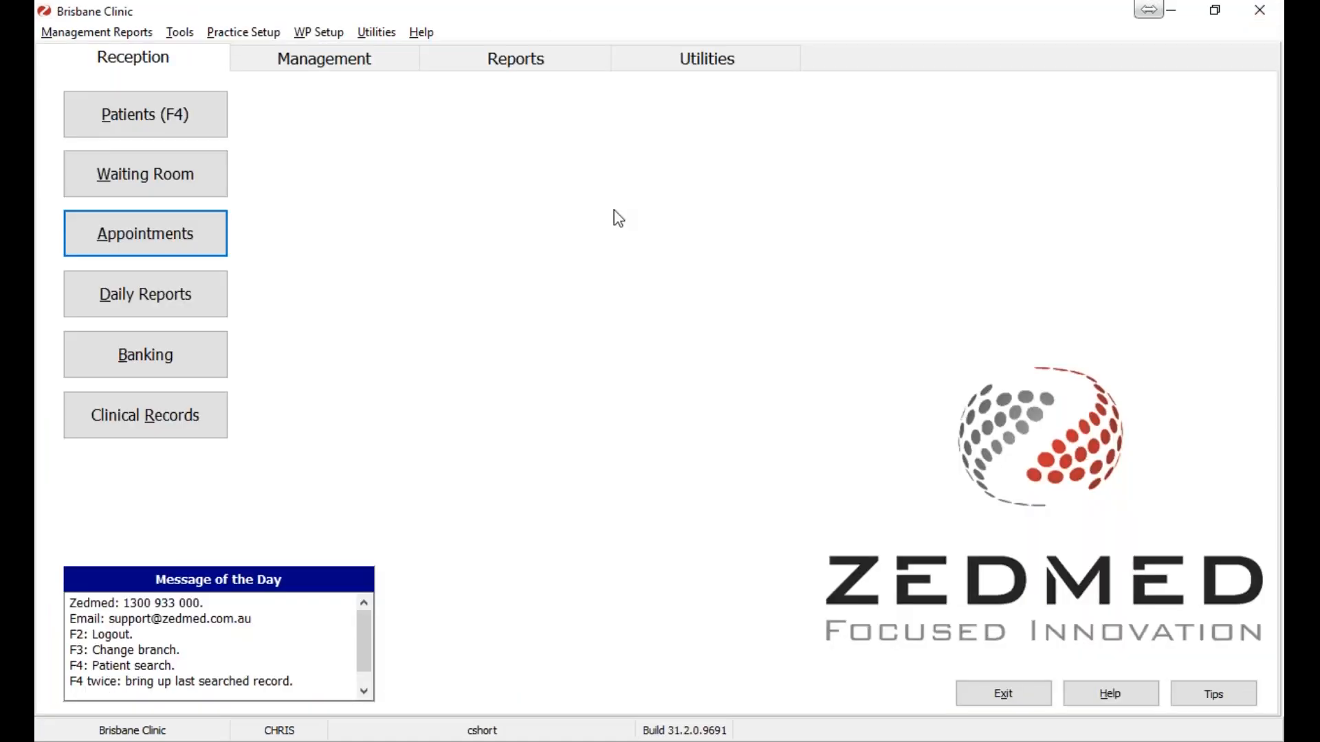
pyautogui.click(197, 243)
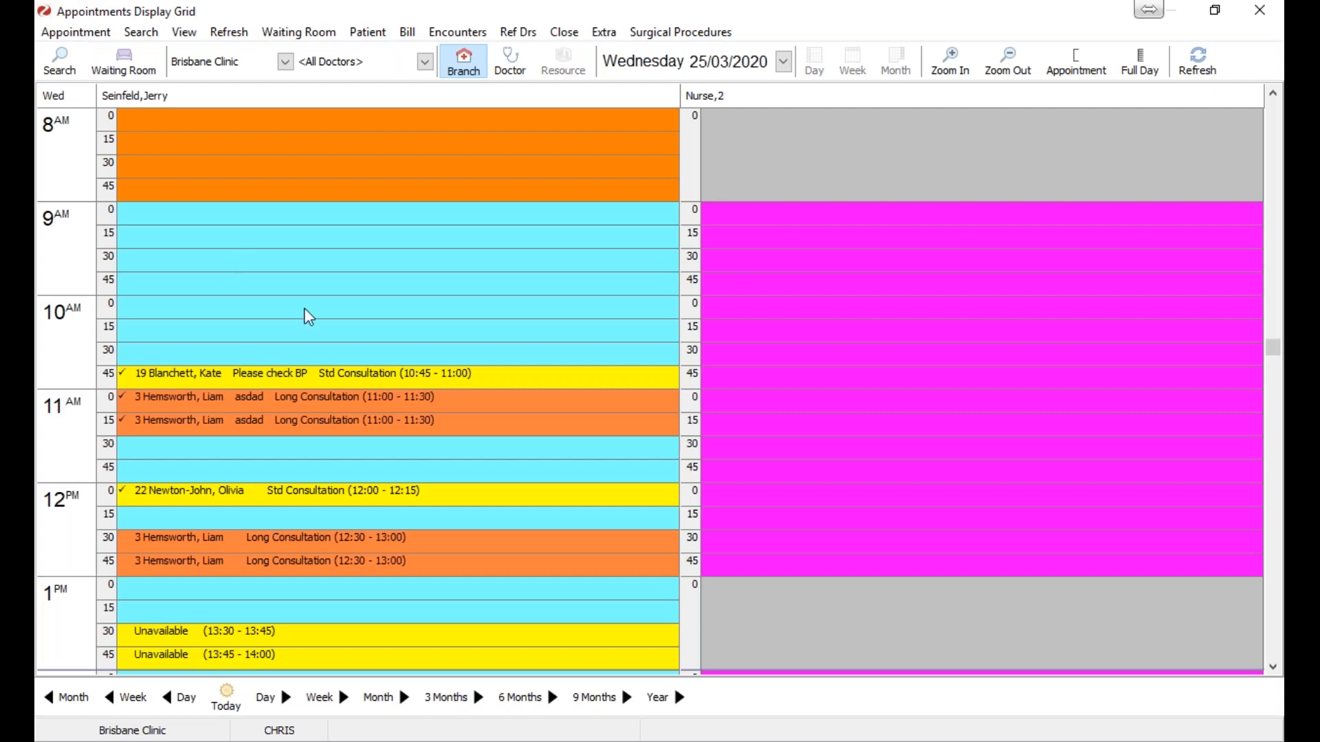
# Step: Review the captured overlap message over the reopened appointments grid and return to the grid
pyautogui.click(800, 741)
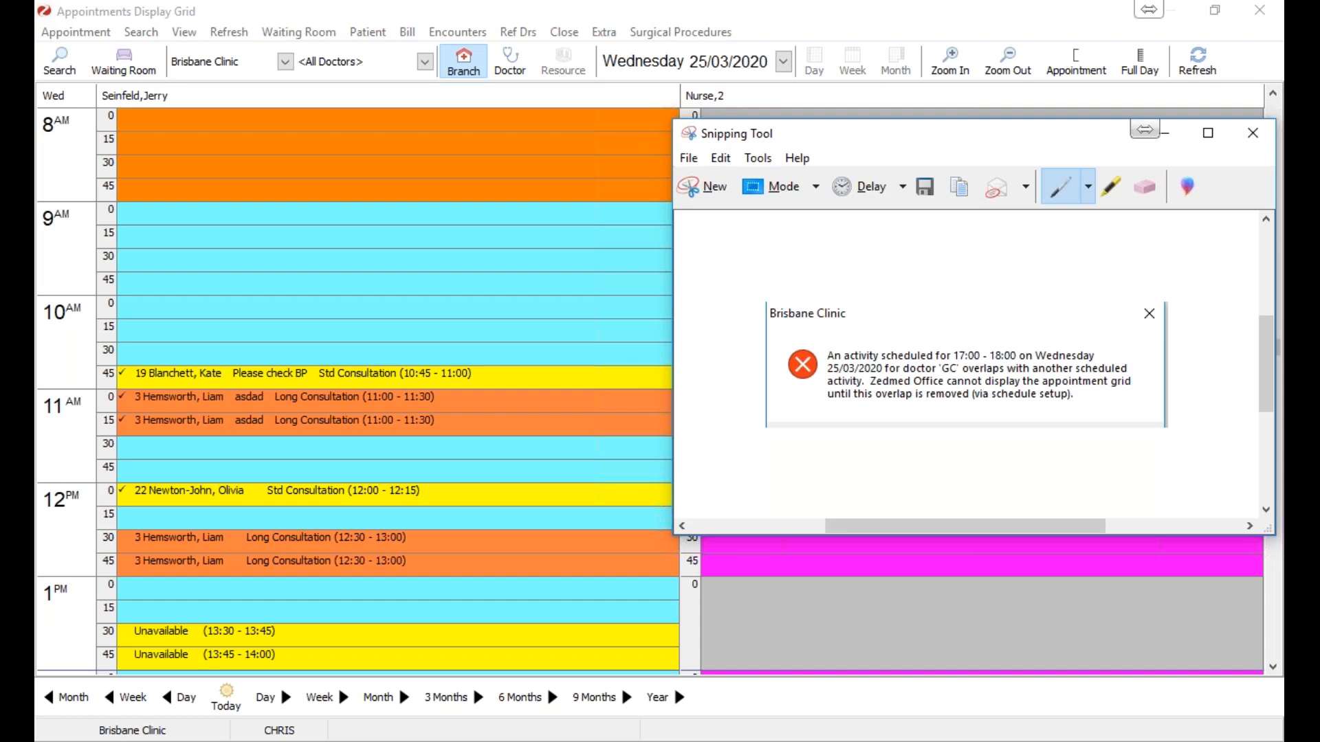
pyautogui.moveTo(967, 143); pyautogui.dragTo(948, 274)
pyautogui.click(962, 89)
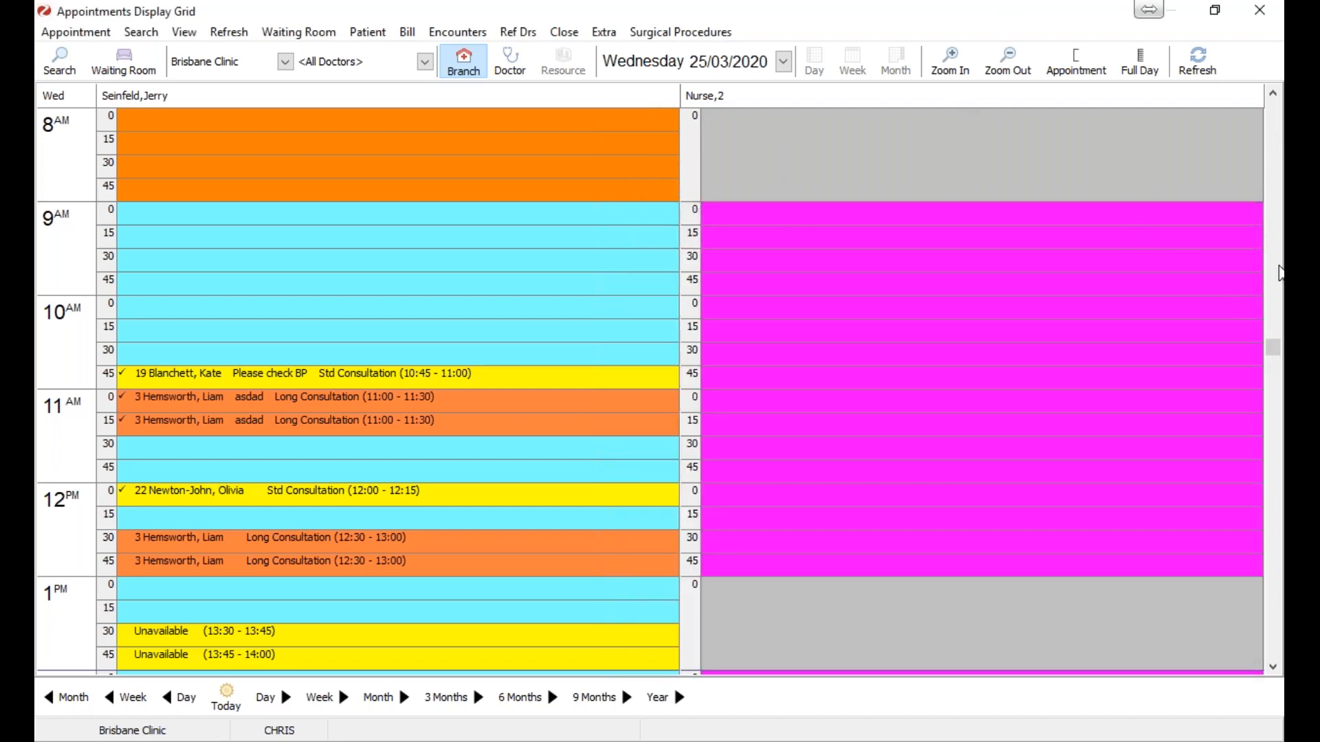
pyautogui.click(1279, 267)
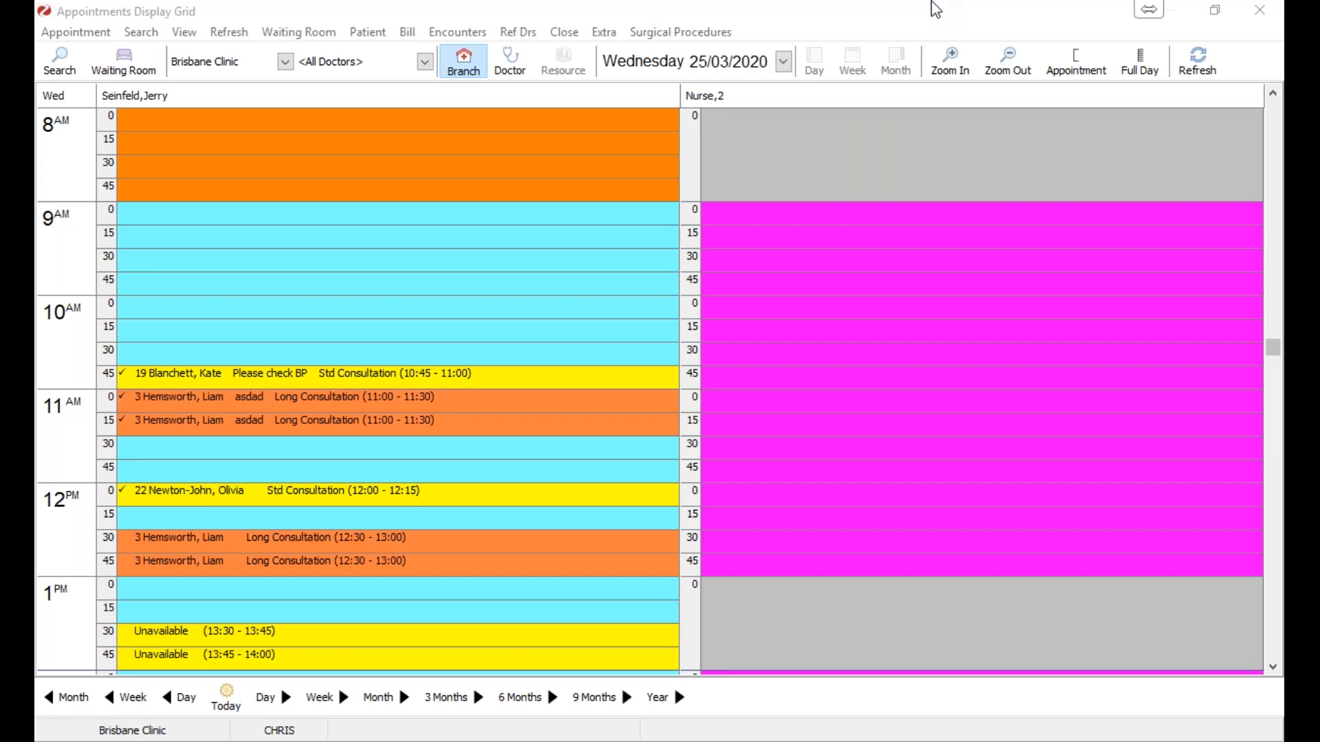
pyautogui.click(534, 4)
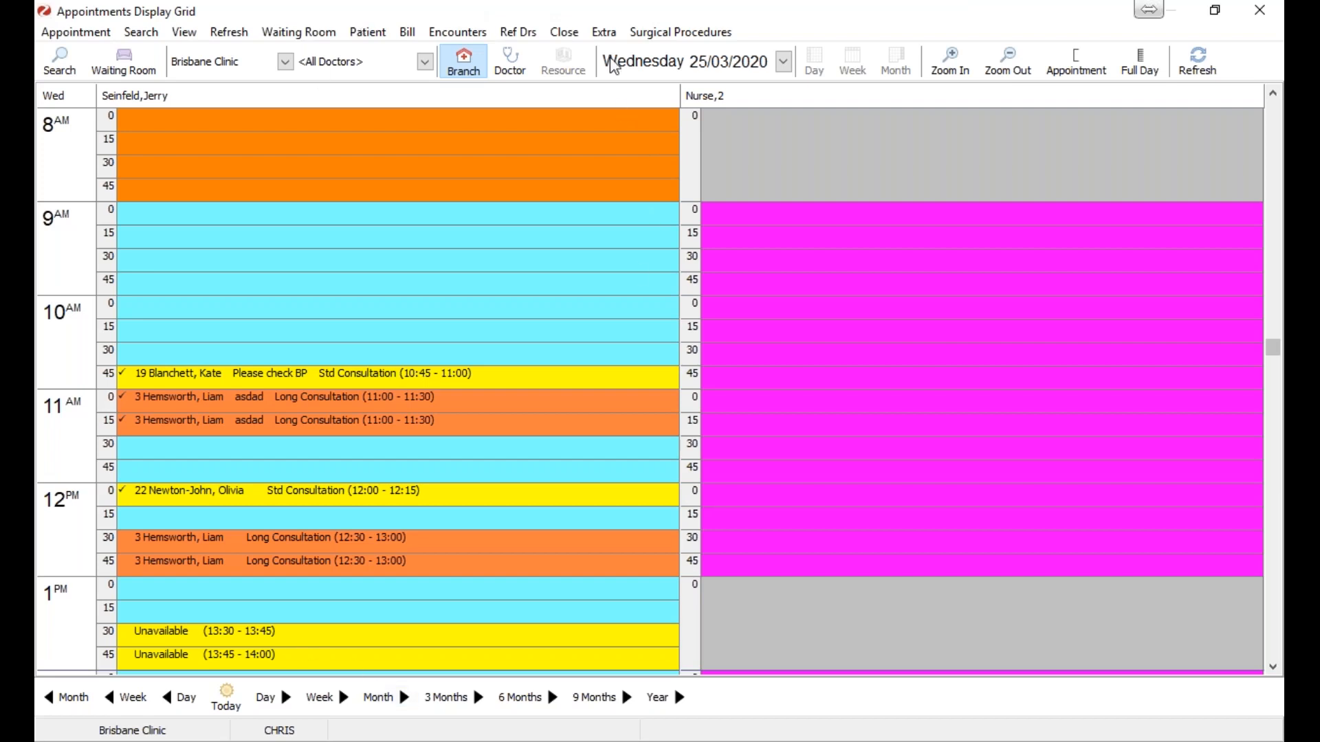
# Step: Close the appointments grid and switch to the PowerPoint slide show "Lunch & Learn - Appts schedules"
pyautogui.click(1273, 9)
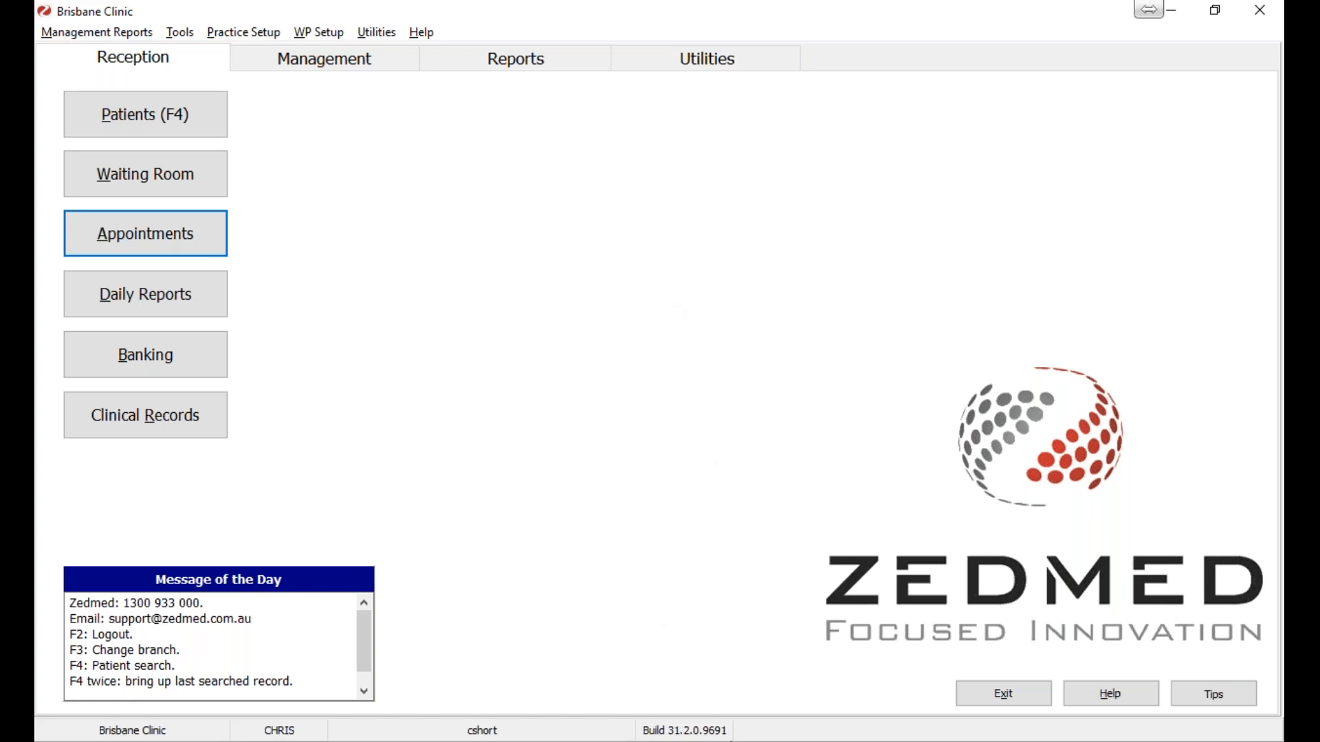
pyautogui.moveTo(736, 741)
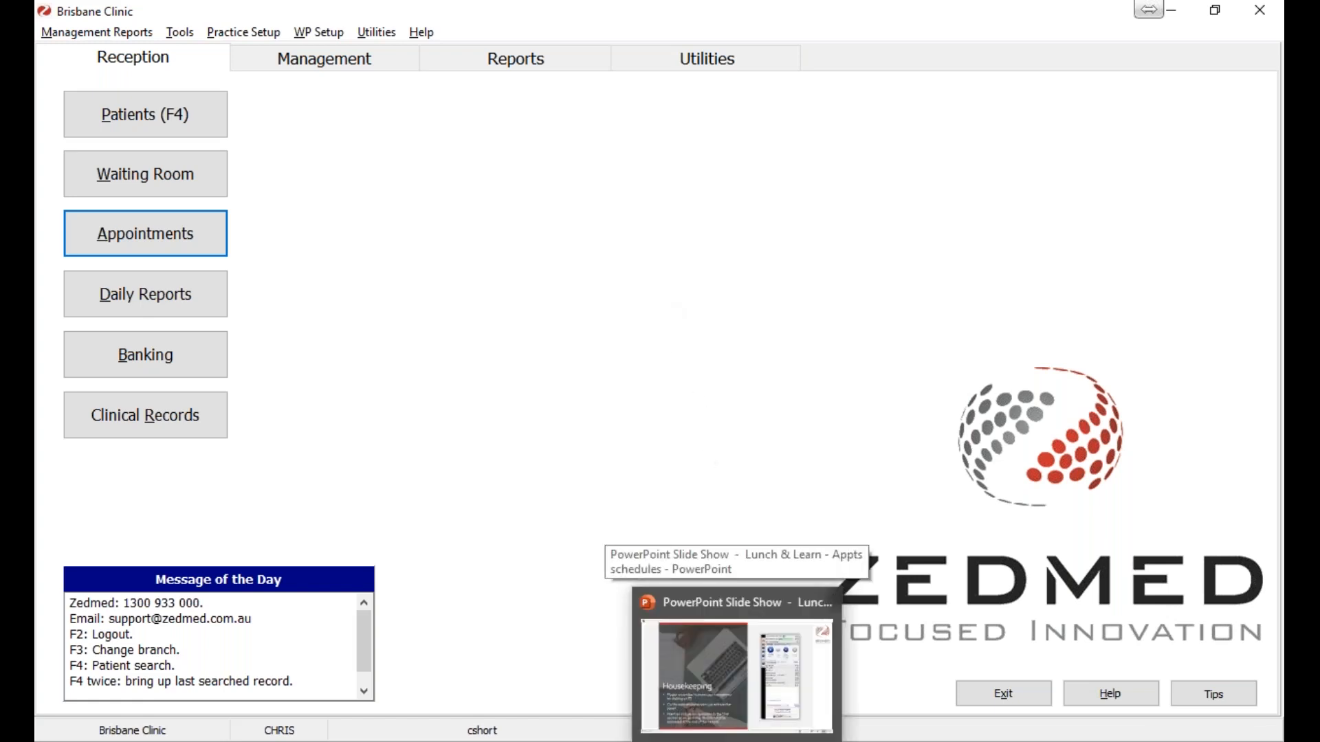
pyautogui.click(736, 741)
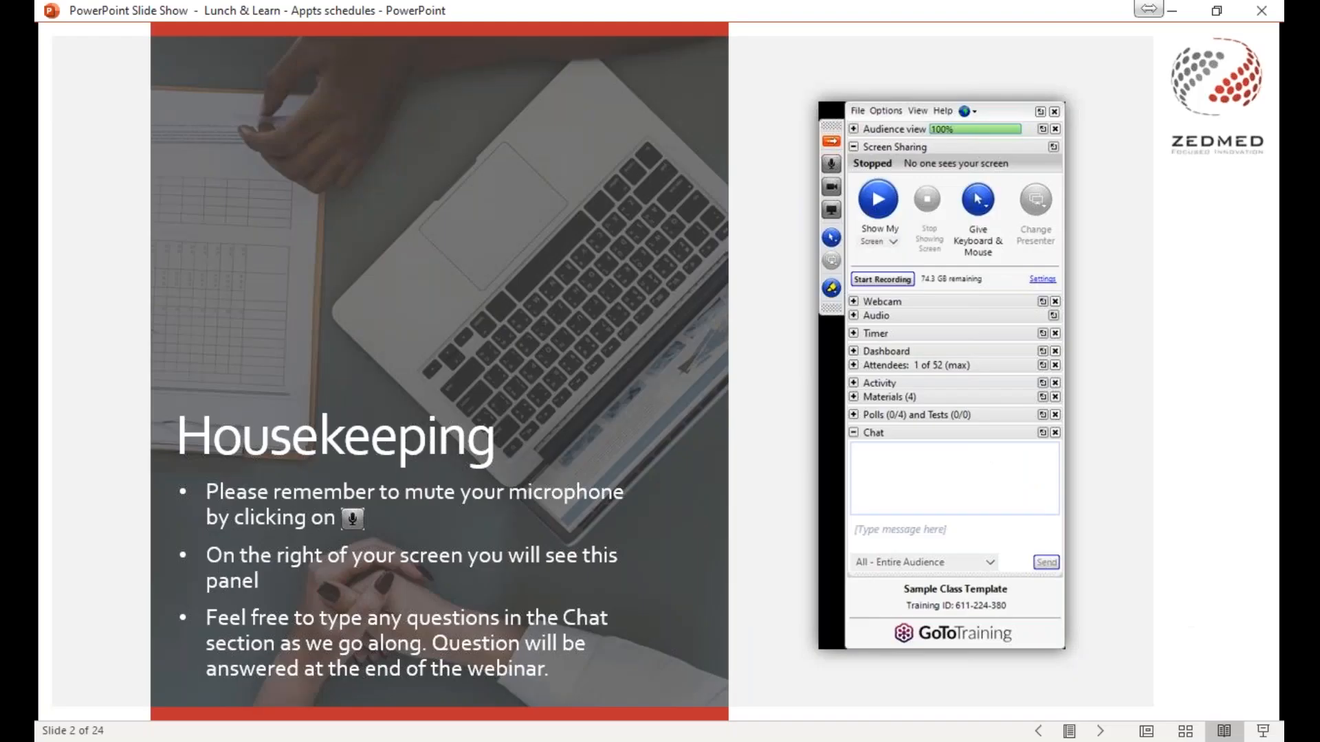
# Step: Advance the slide show from the Housekeeping slide to the Thank You slide
pyautogui.click(603, 533)
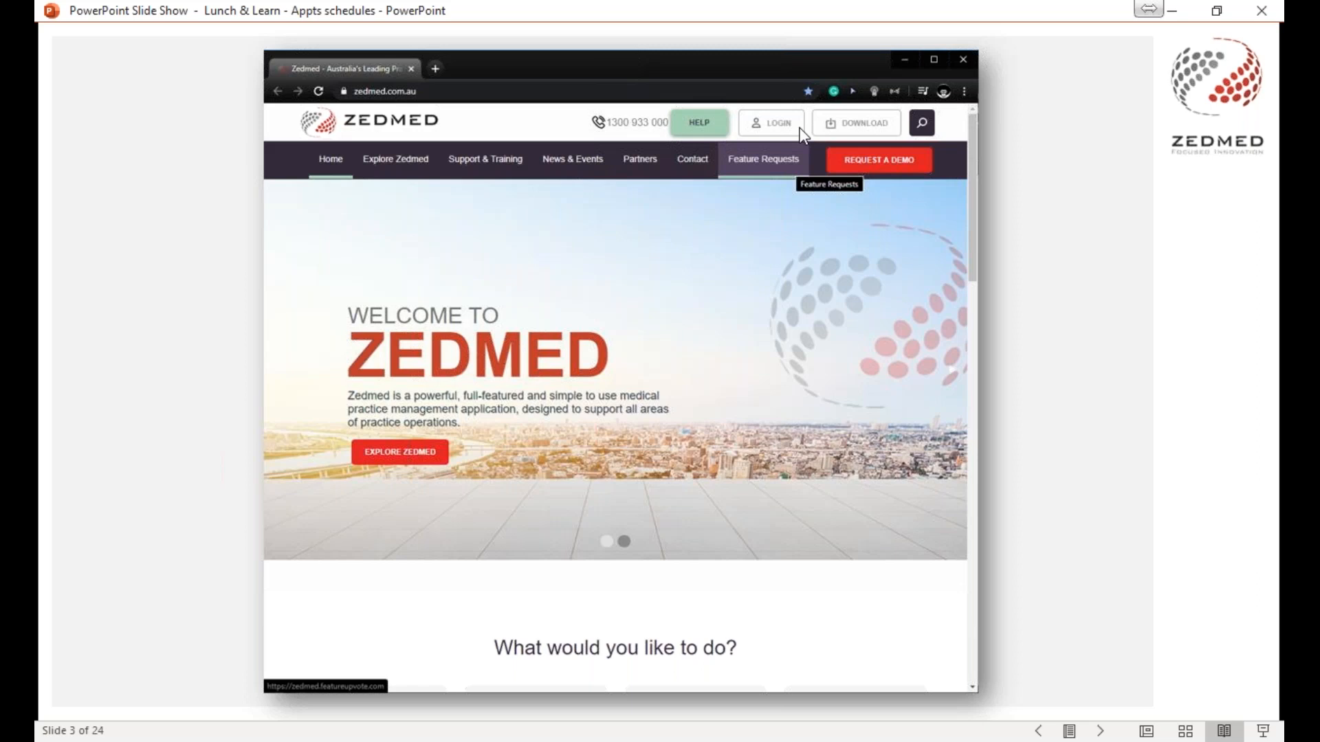
pyautogui.press('Right')
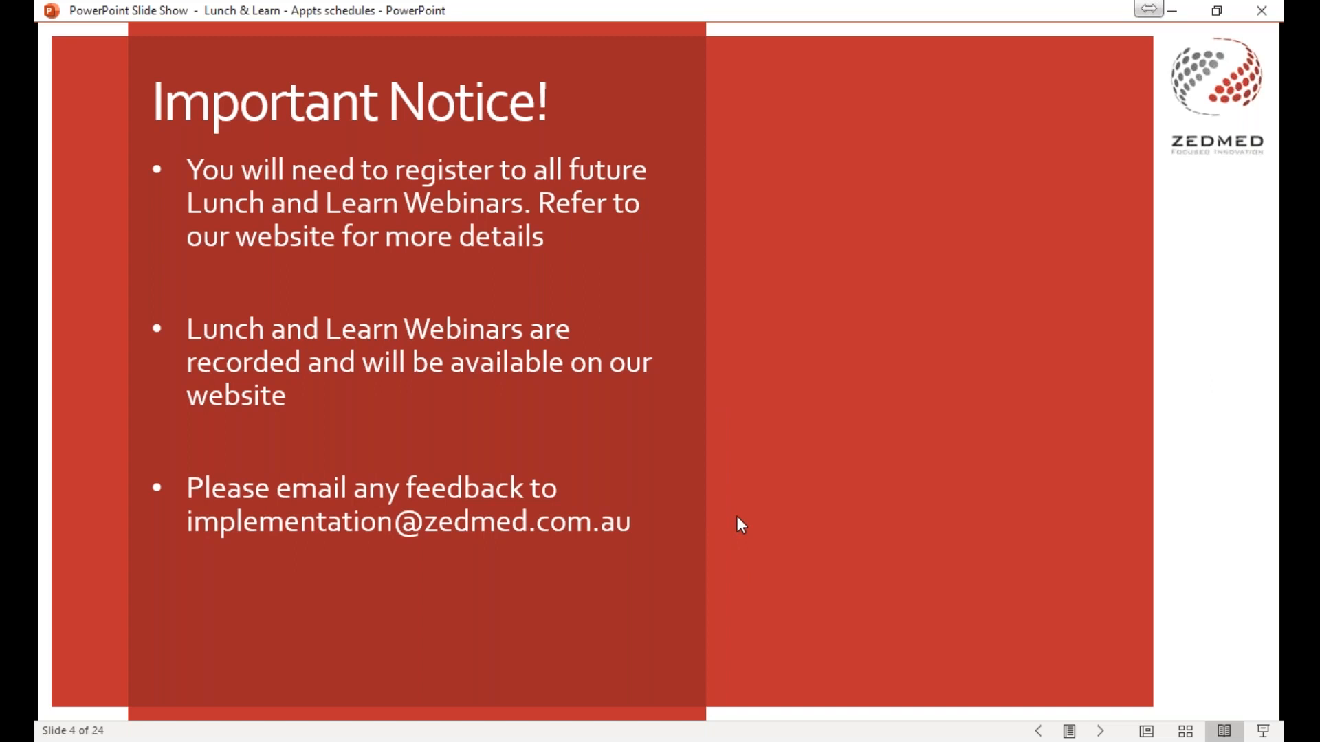
pyautogui.press('Right')
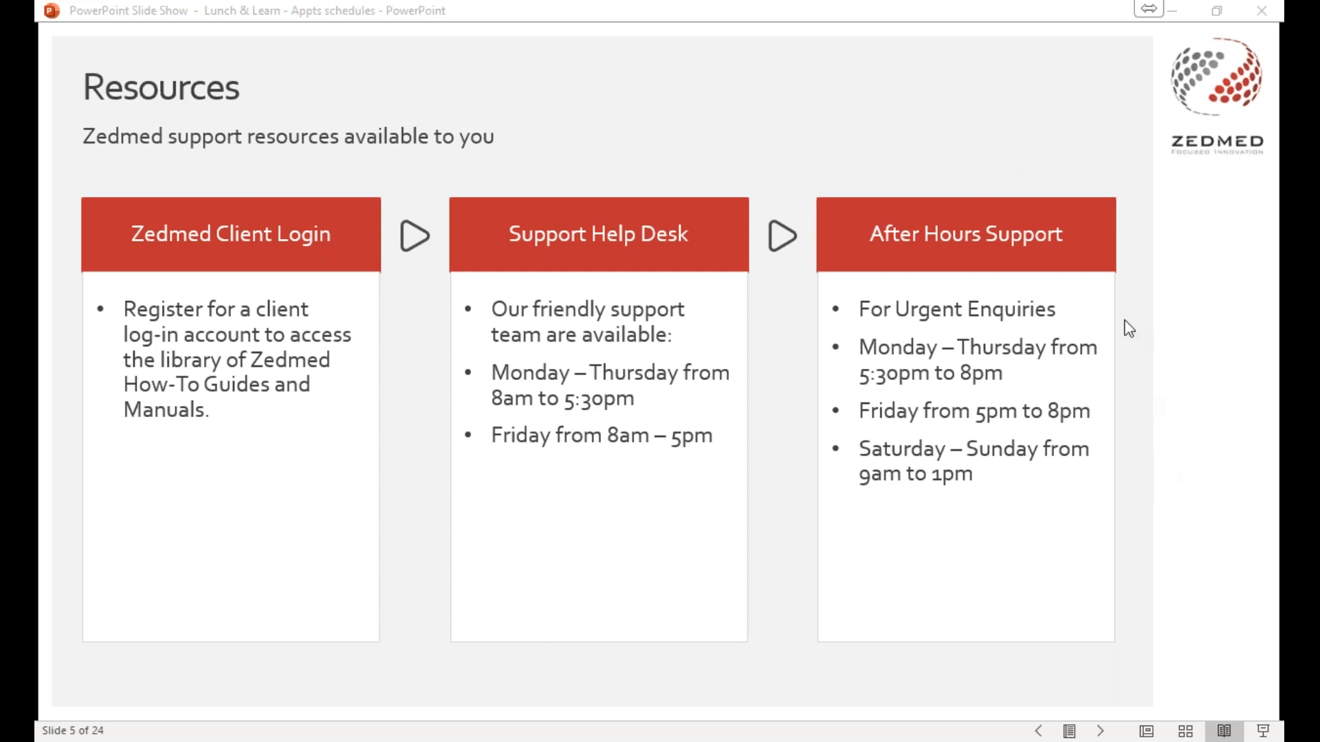
pyautogui.click(1100, 732)
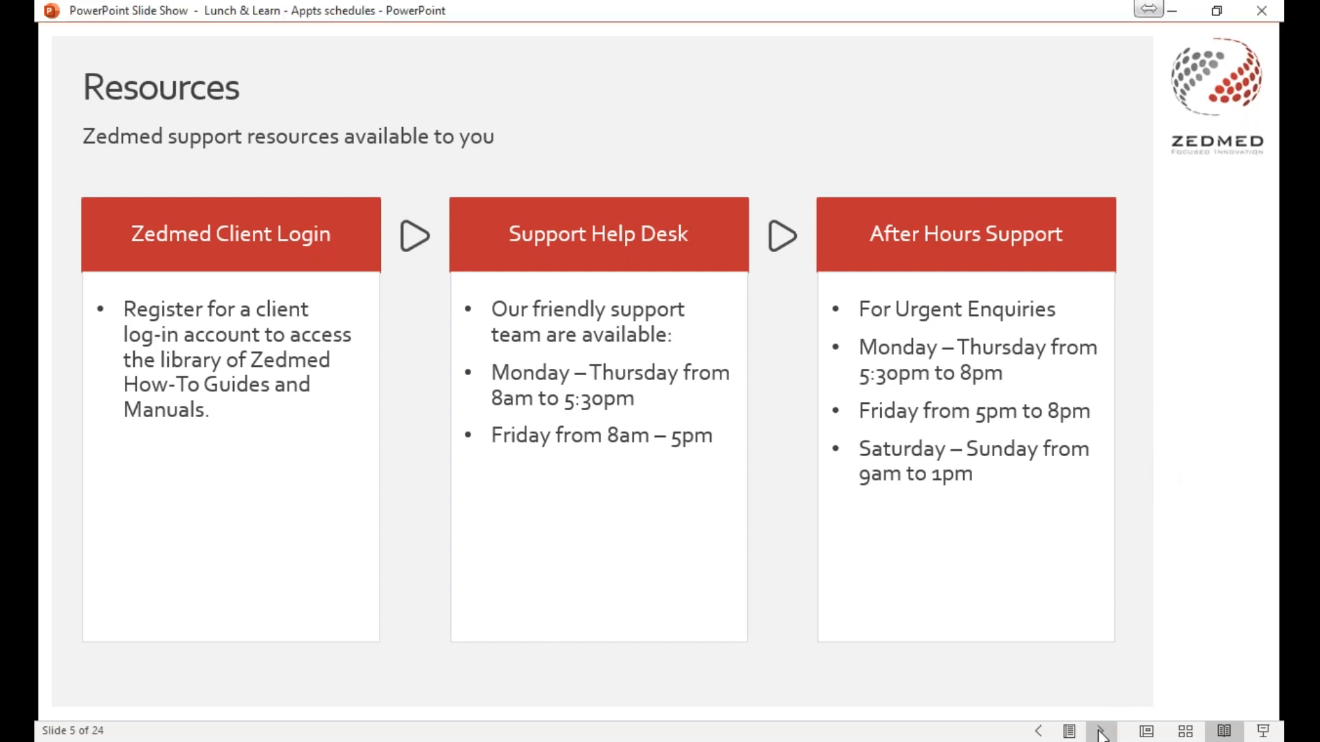
pyautogui.click(1092, 548)
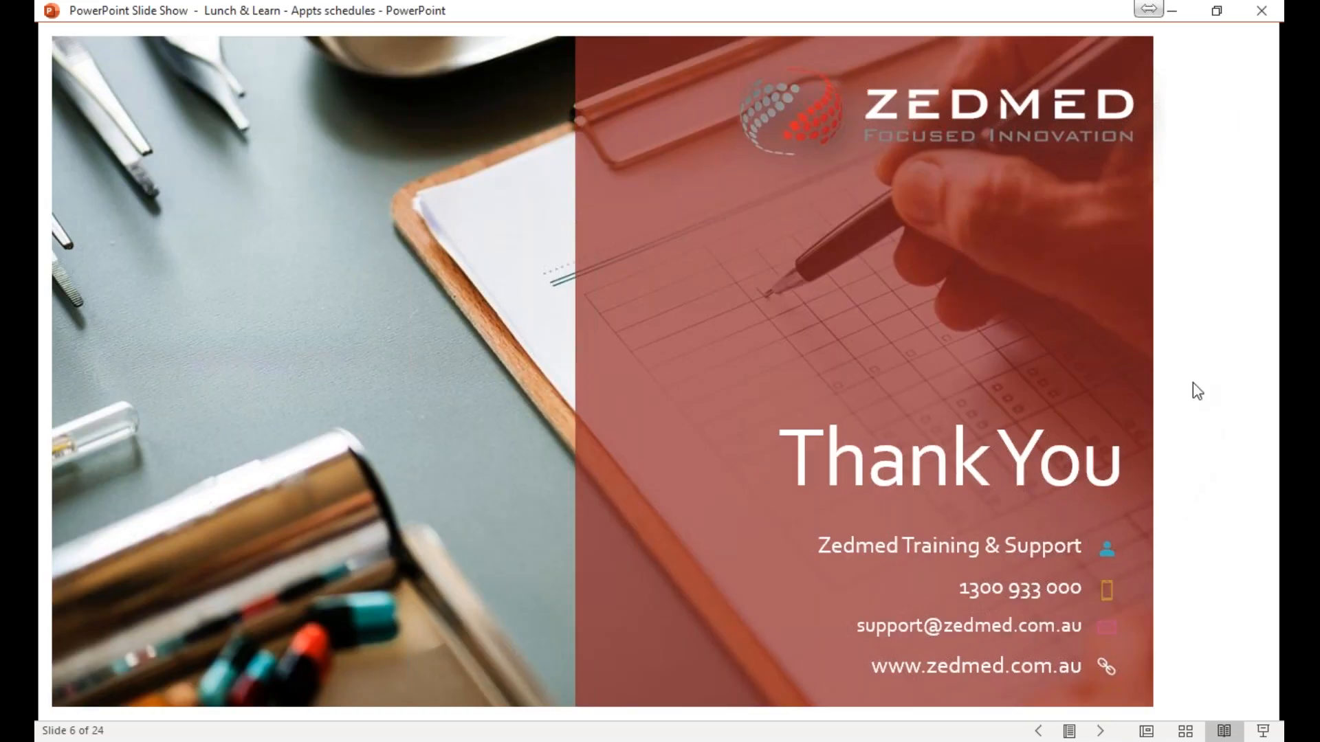
pyautogui.click(1272, 274)
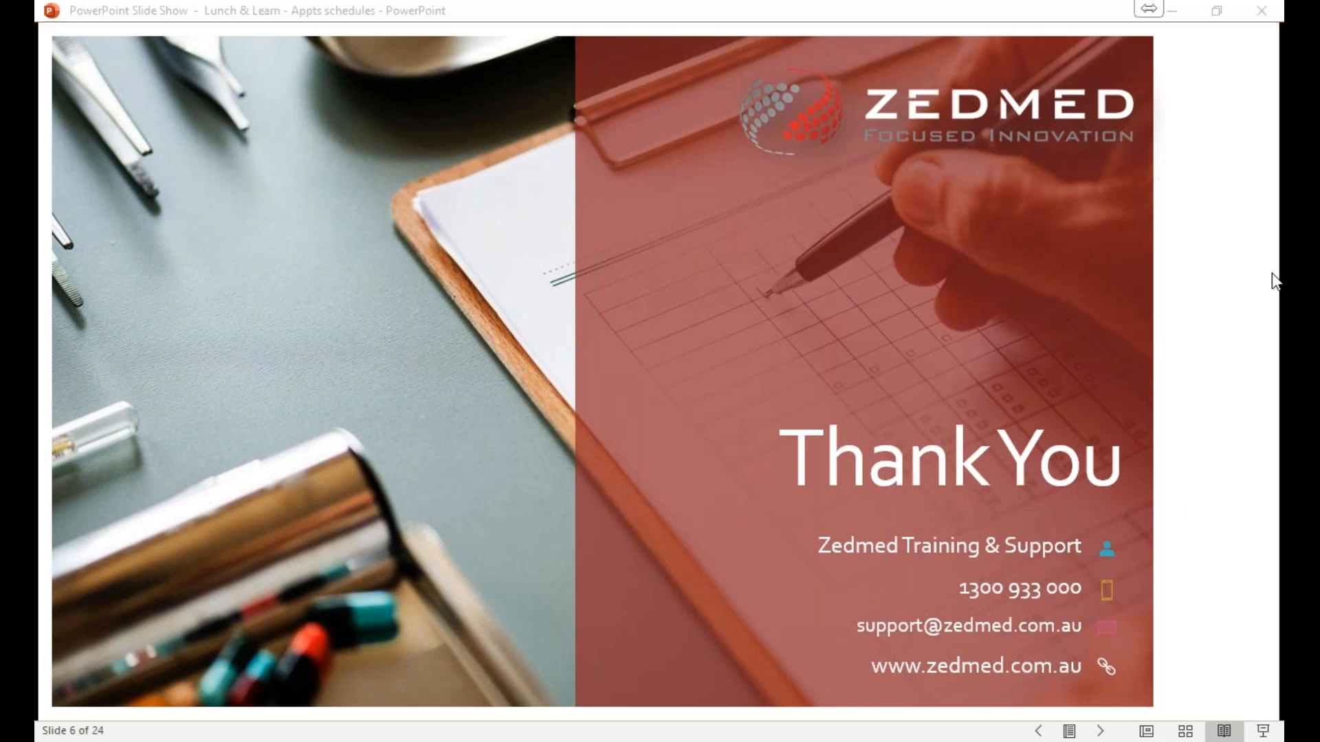